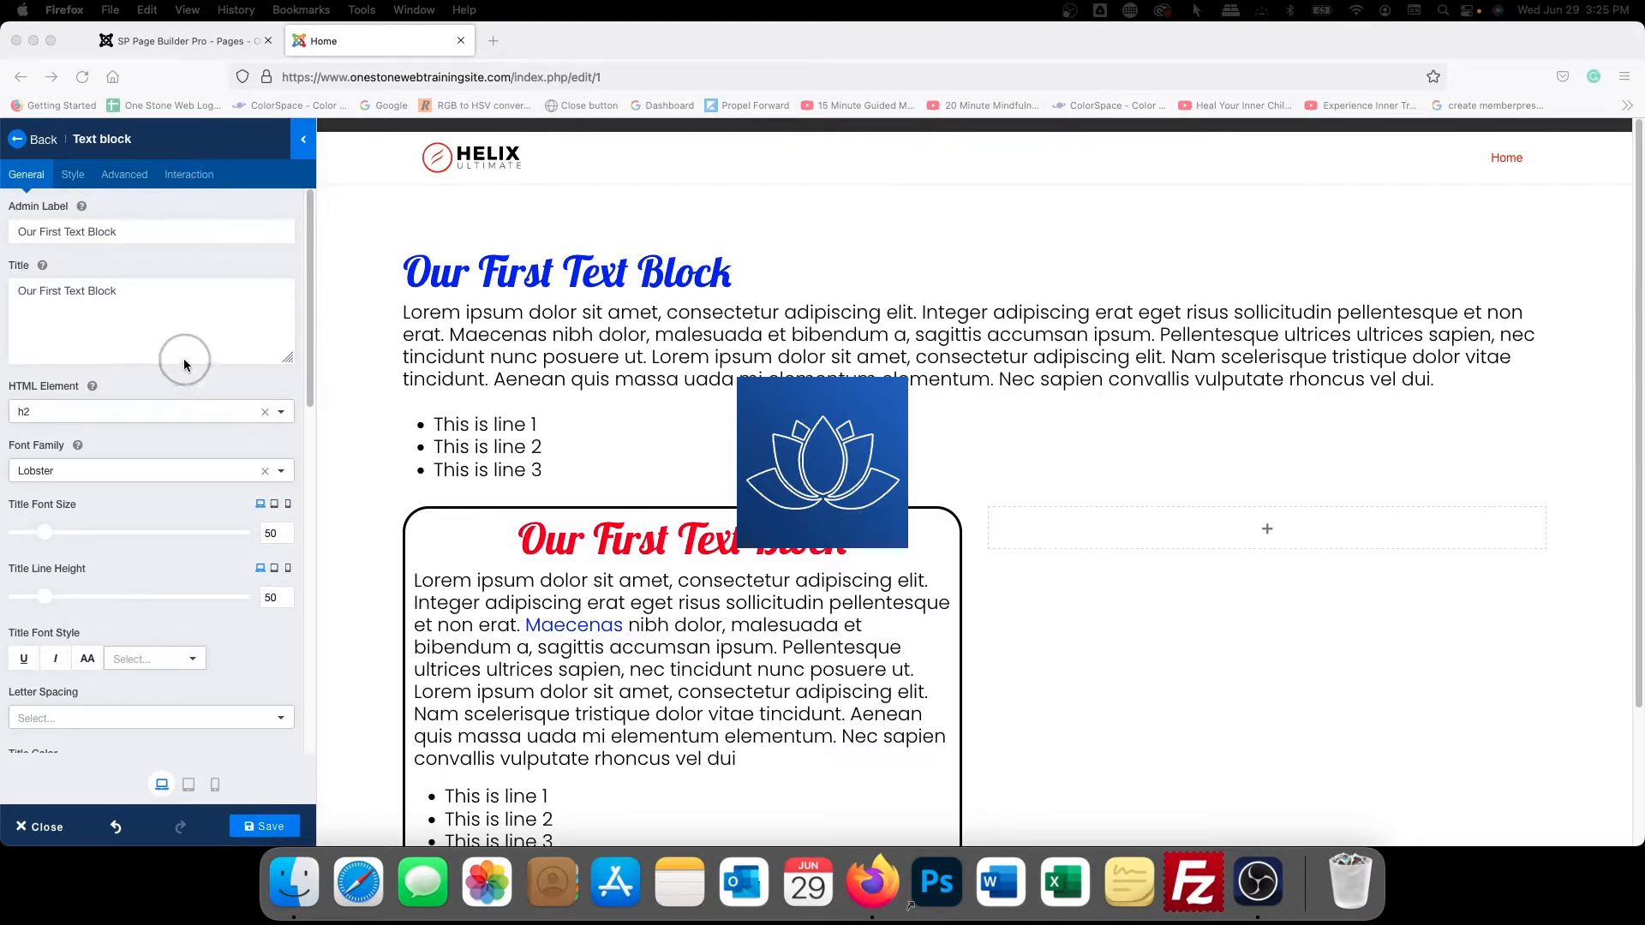
# Underline the red text block's title by wrapping "Our First Text Block" in <u> and </u> tags
pyautogui.scroll(-10, 184, 364)
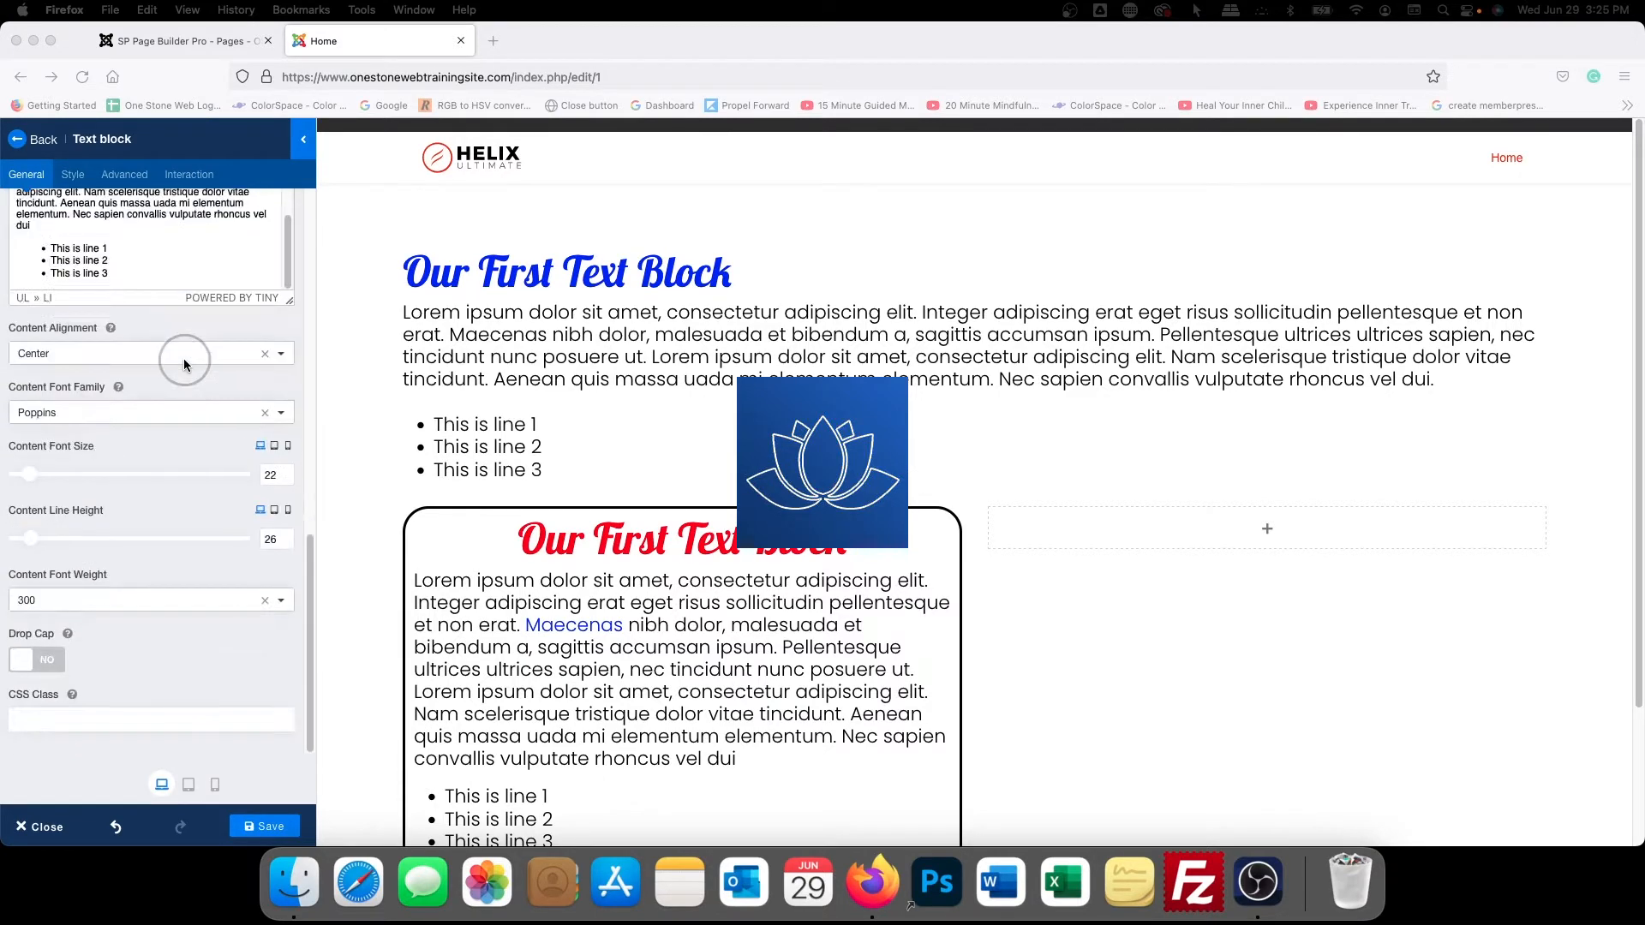
pyautogui.scroll(15, 185, 364)
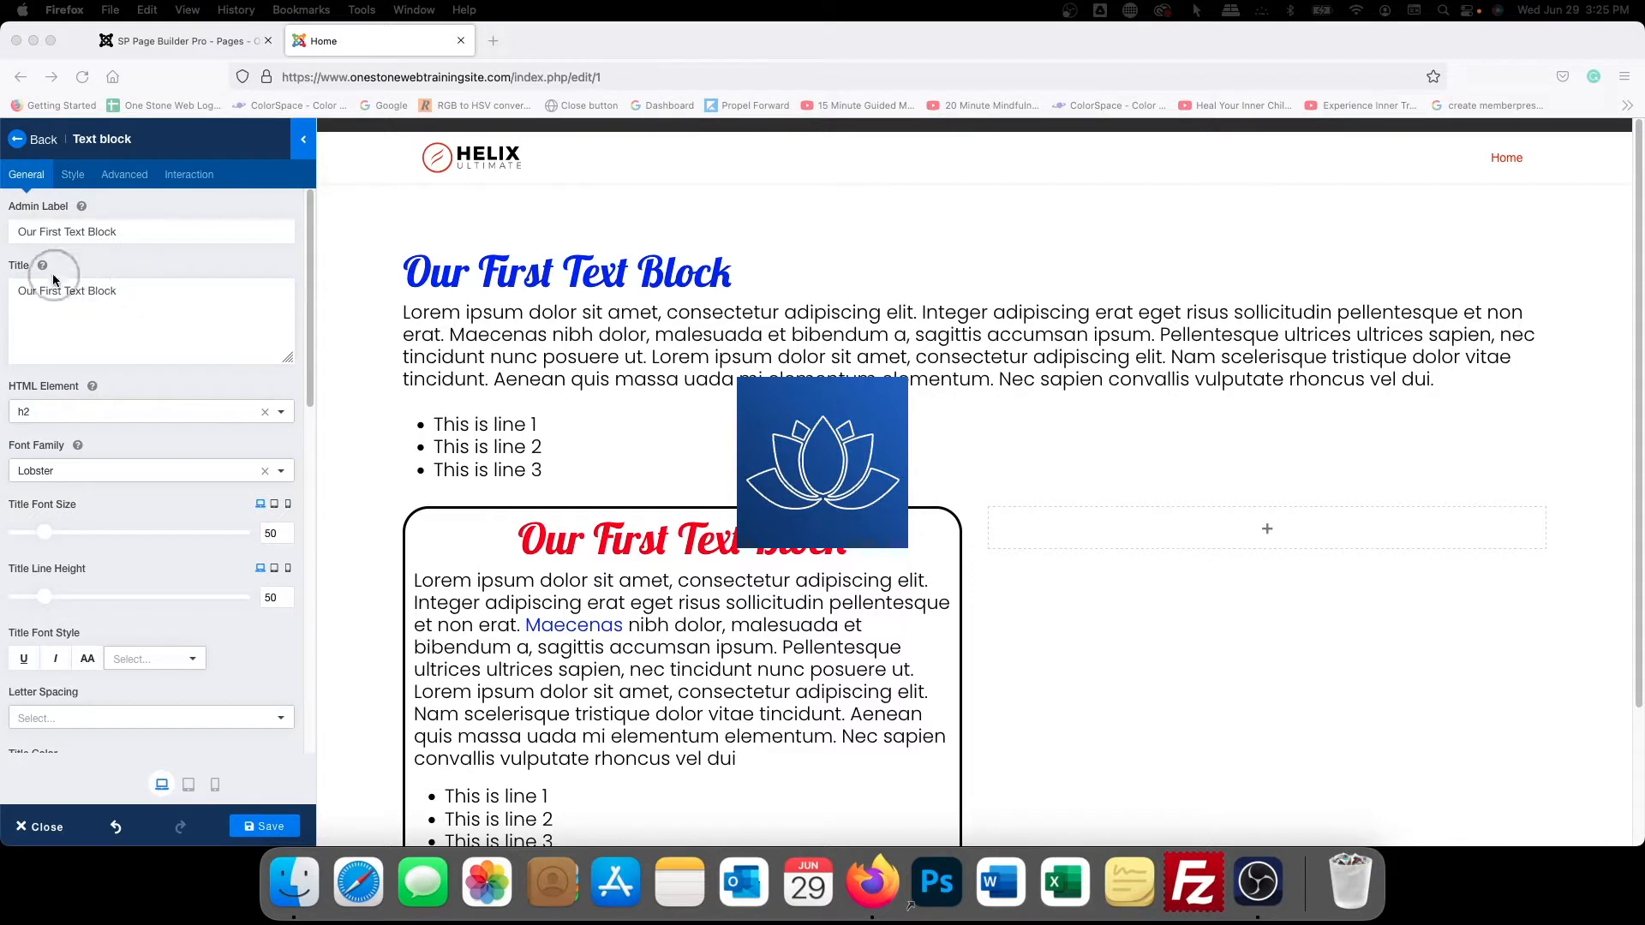
pyautogui.click(206, 295)
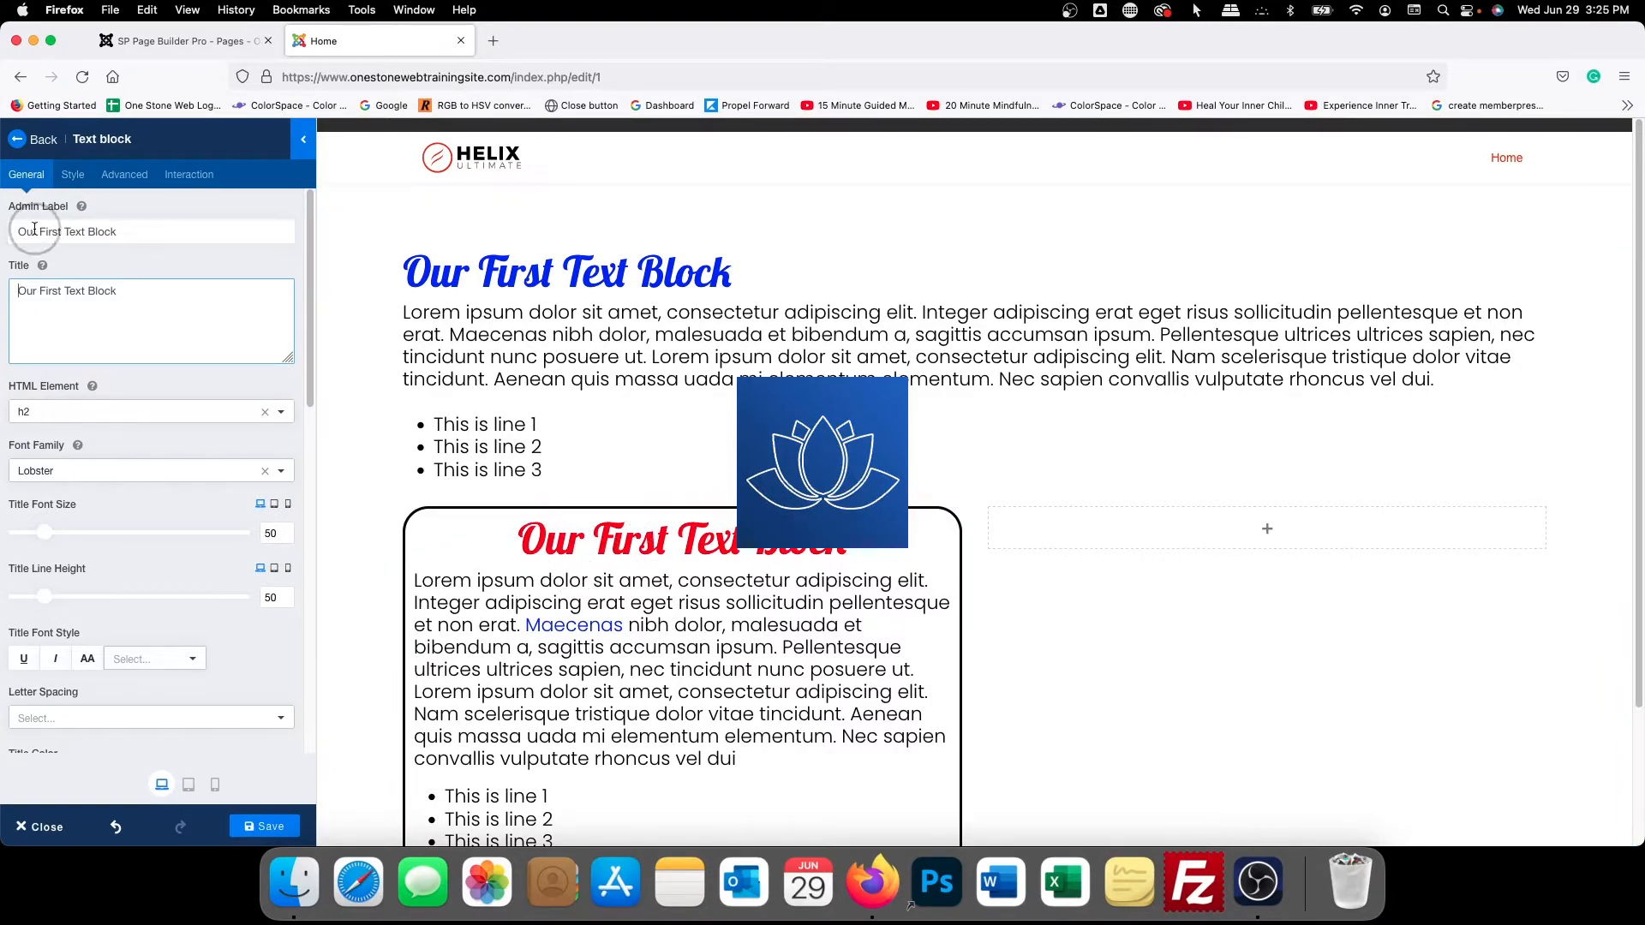
pyautogui.scroll(-10, 166, 488)
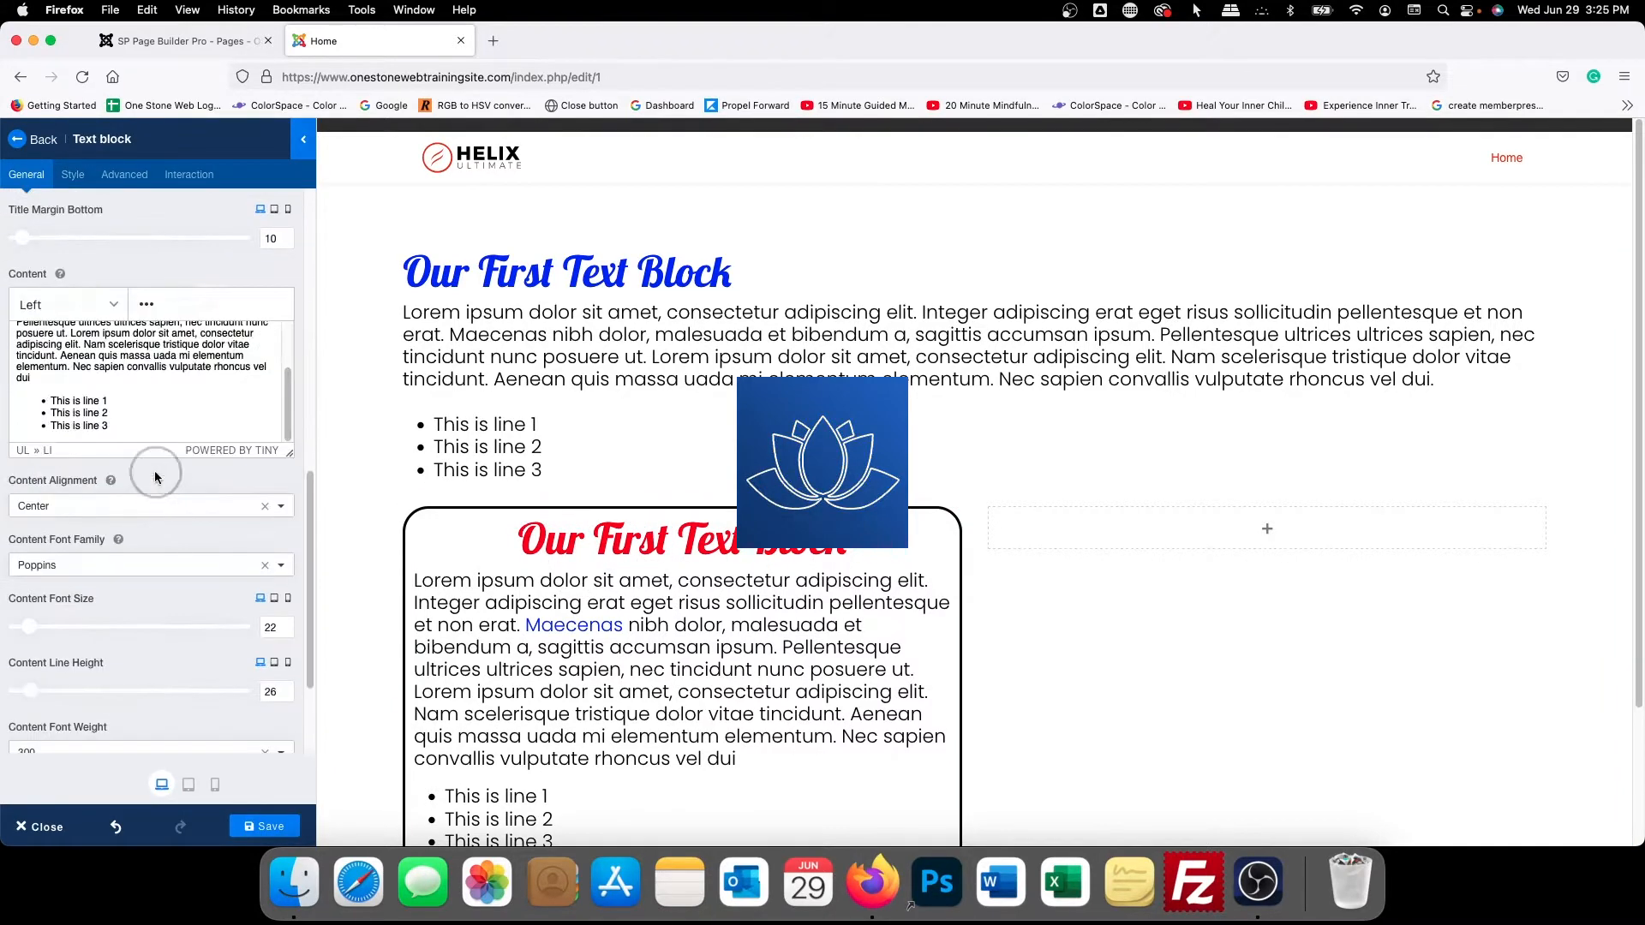
pyautogui.scroll(3, 146, 418)
pyautogui.scroll(10, 137, 368)
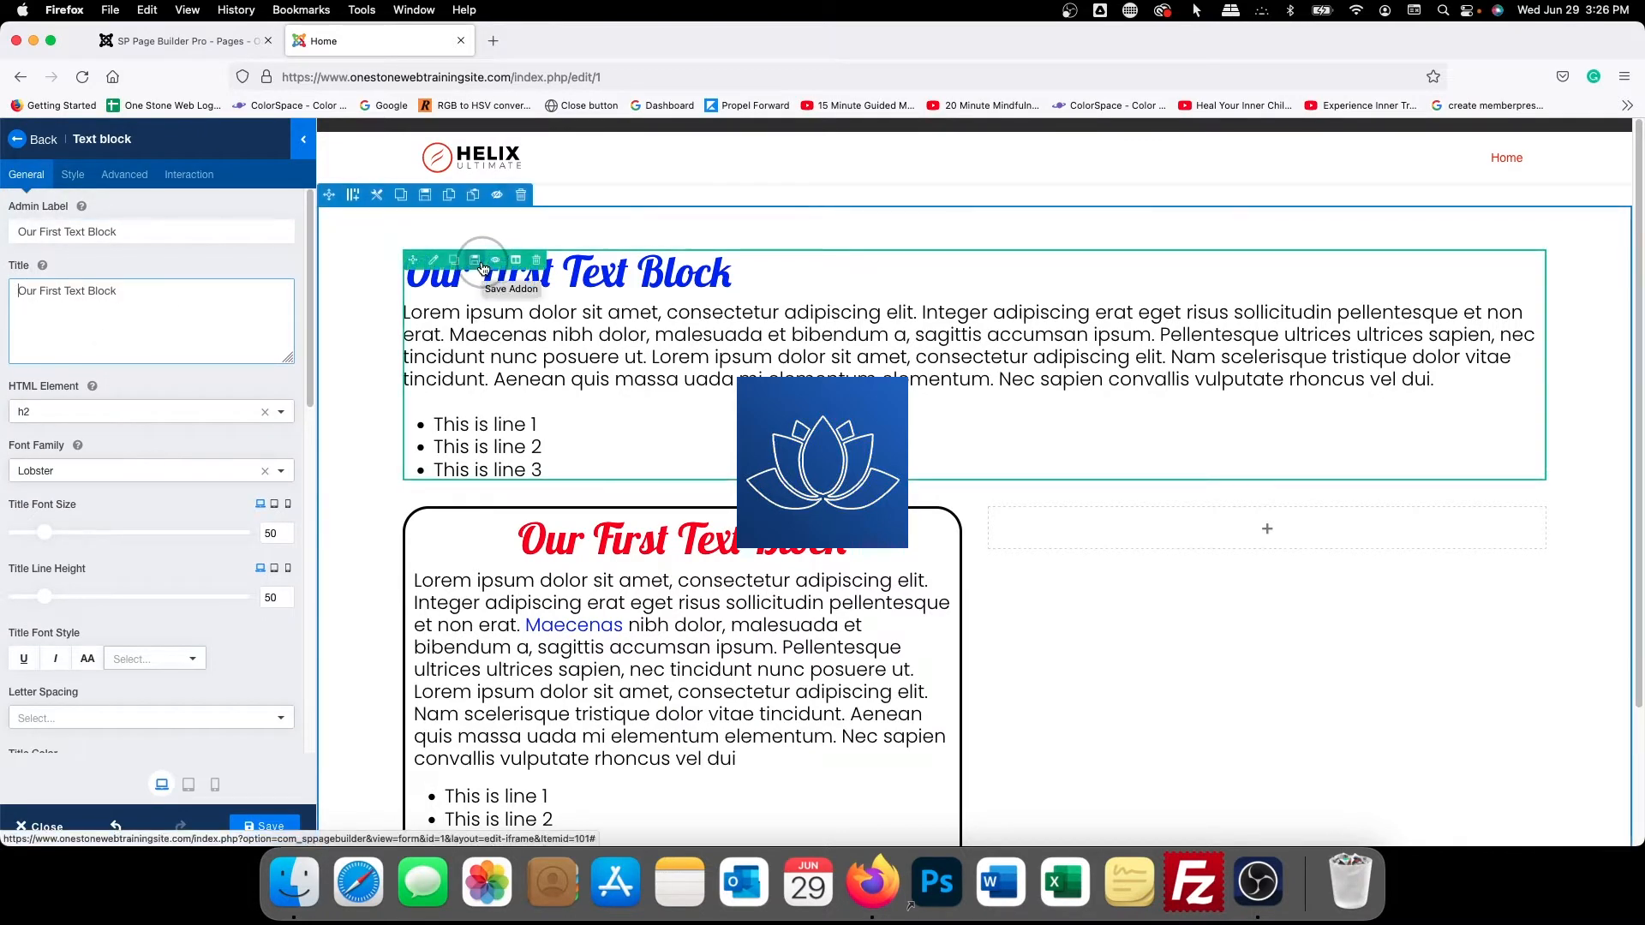
pyautogui.write('<u>')
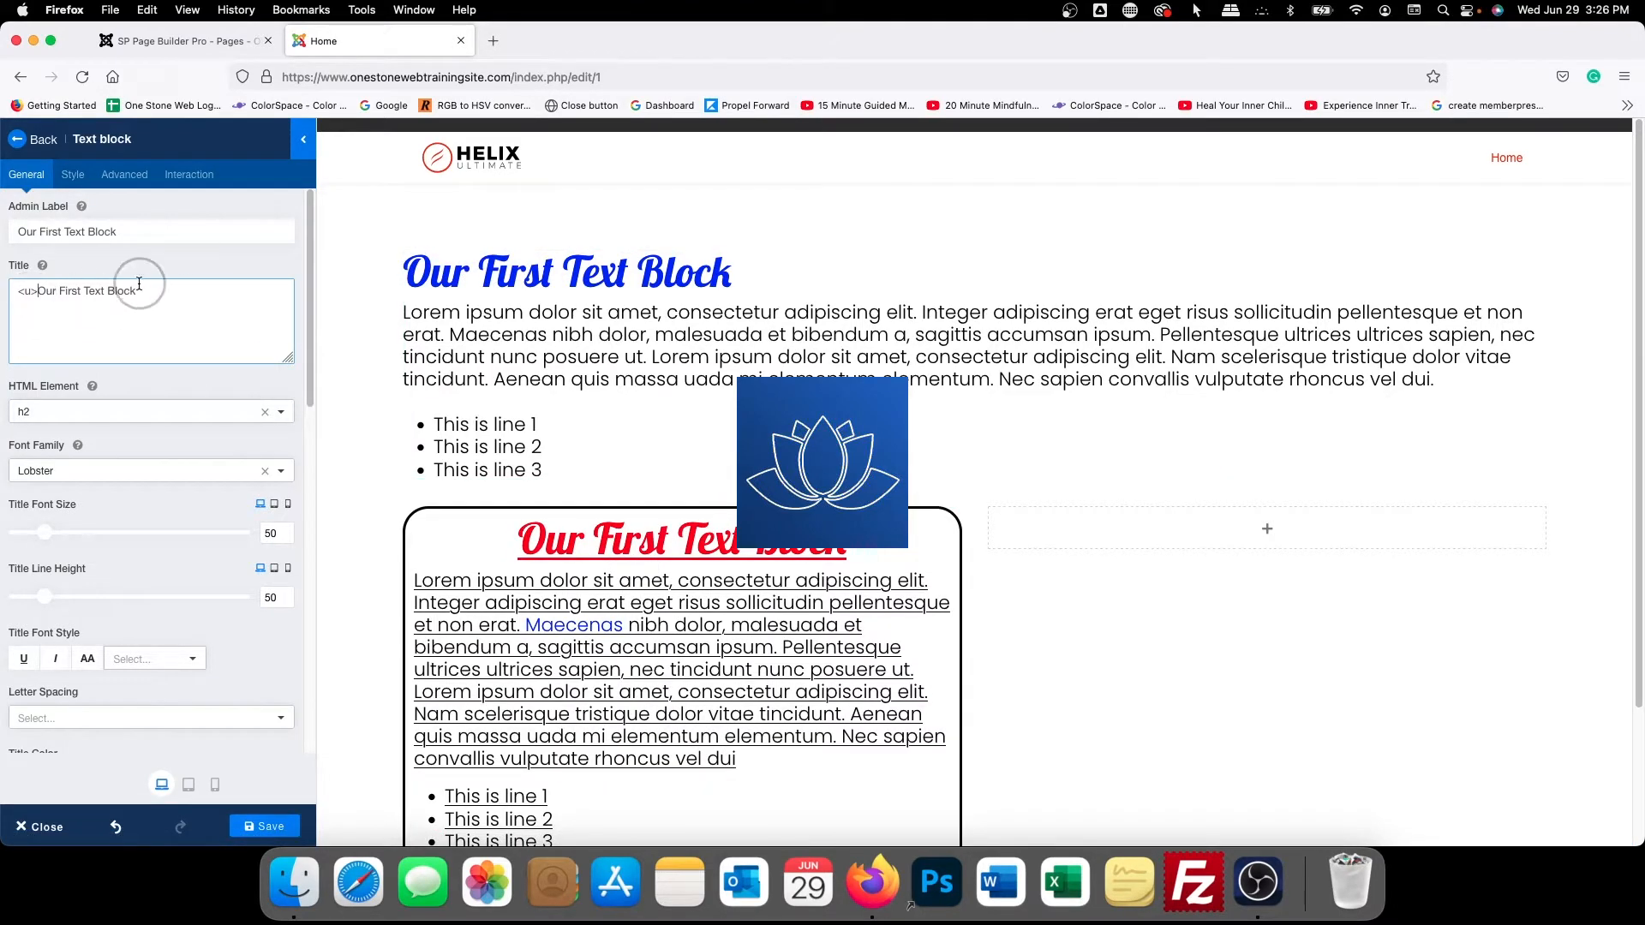
pyautogui.write('<')
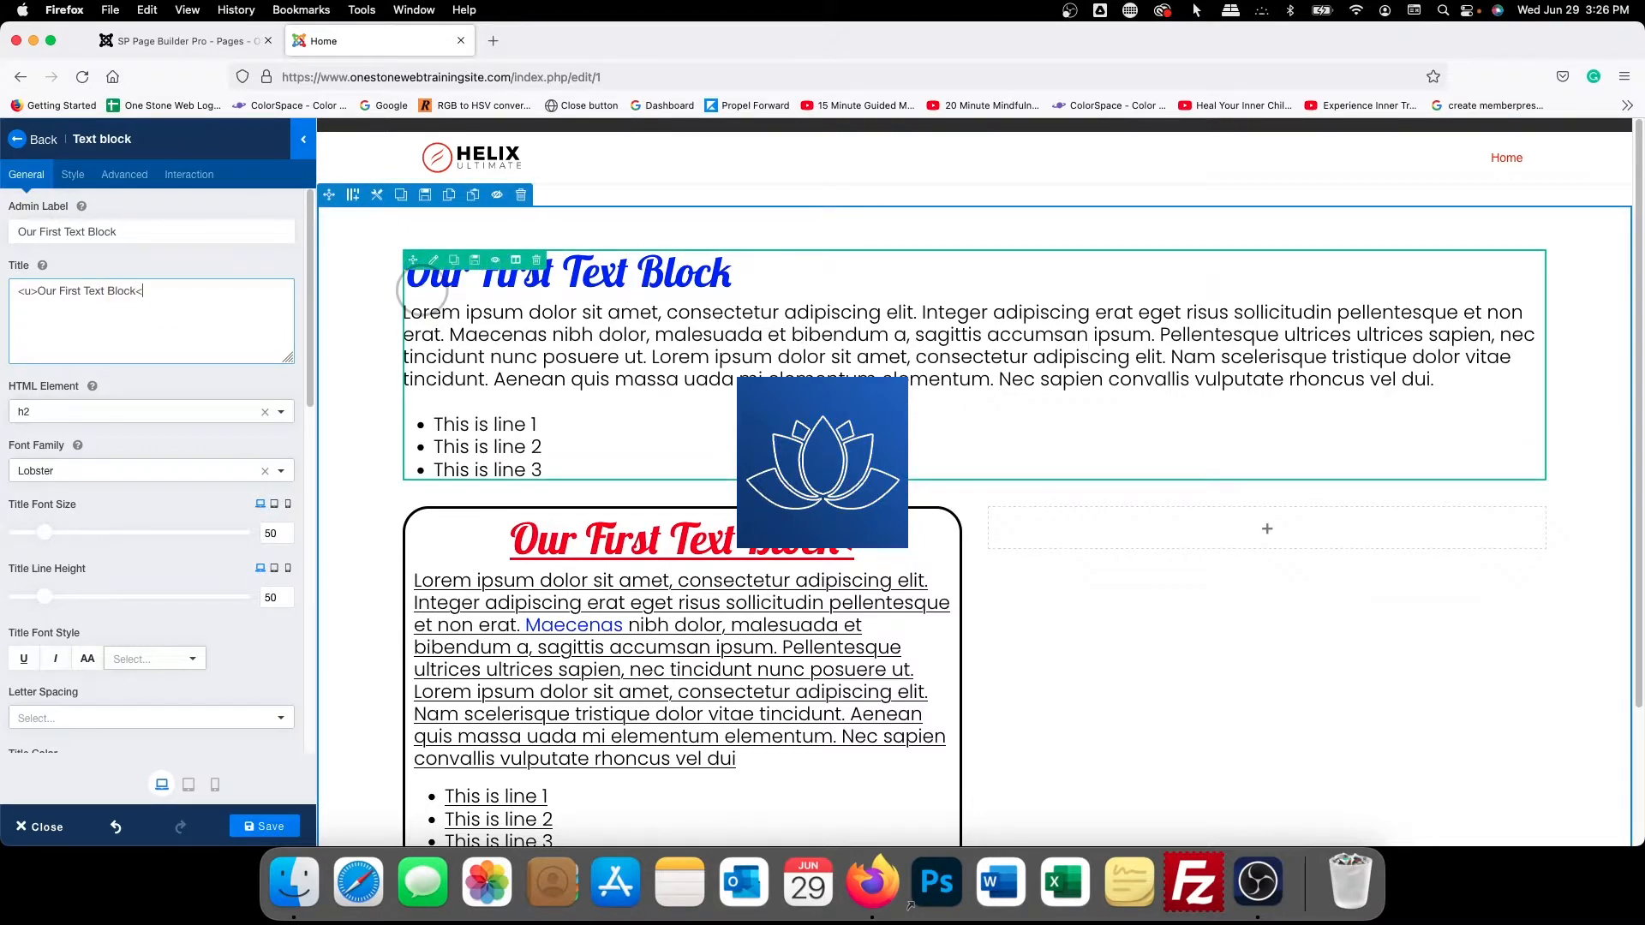
pyautogui.write('/u>')
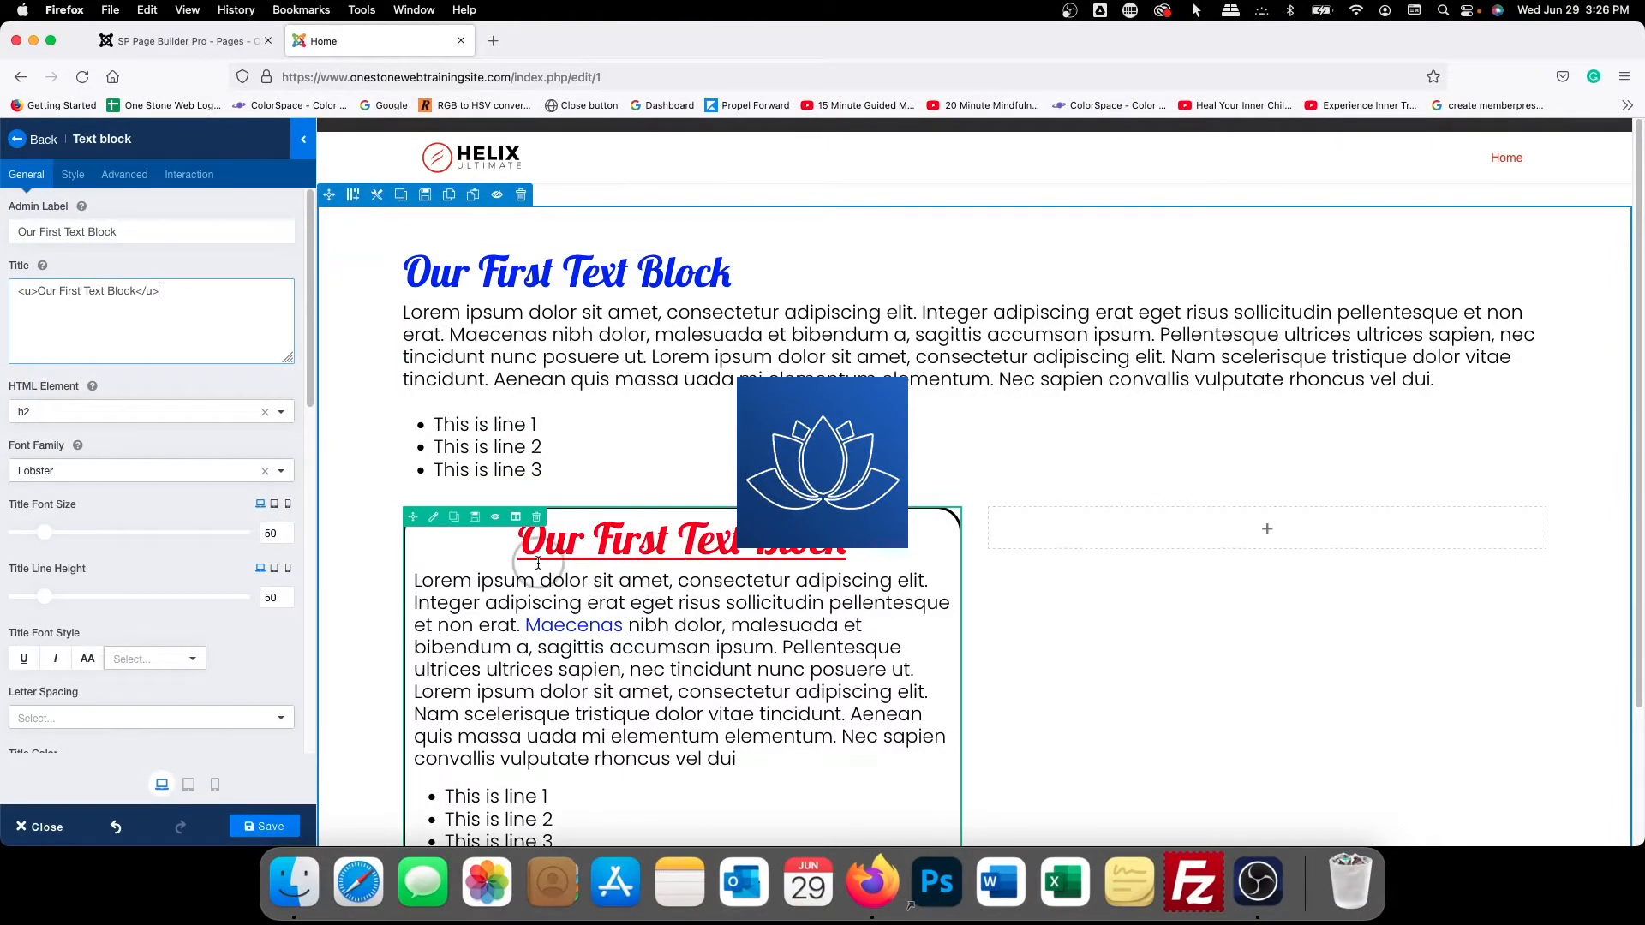
pyautogui.scroll(-2, 576, 636)
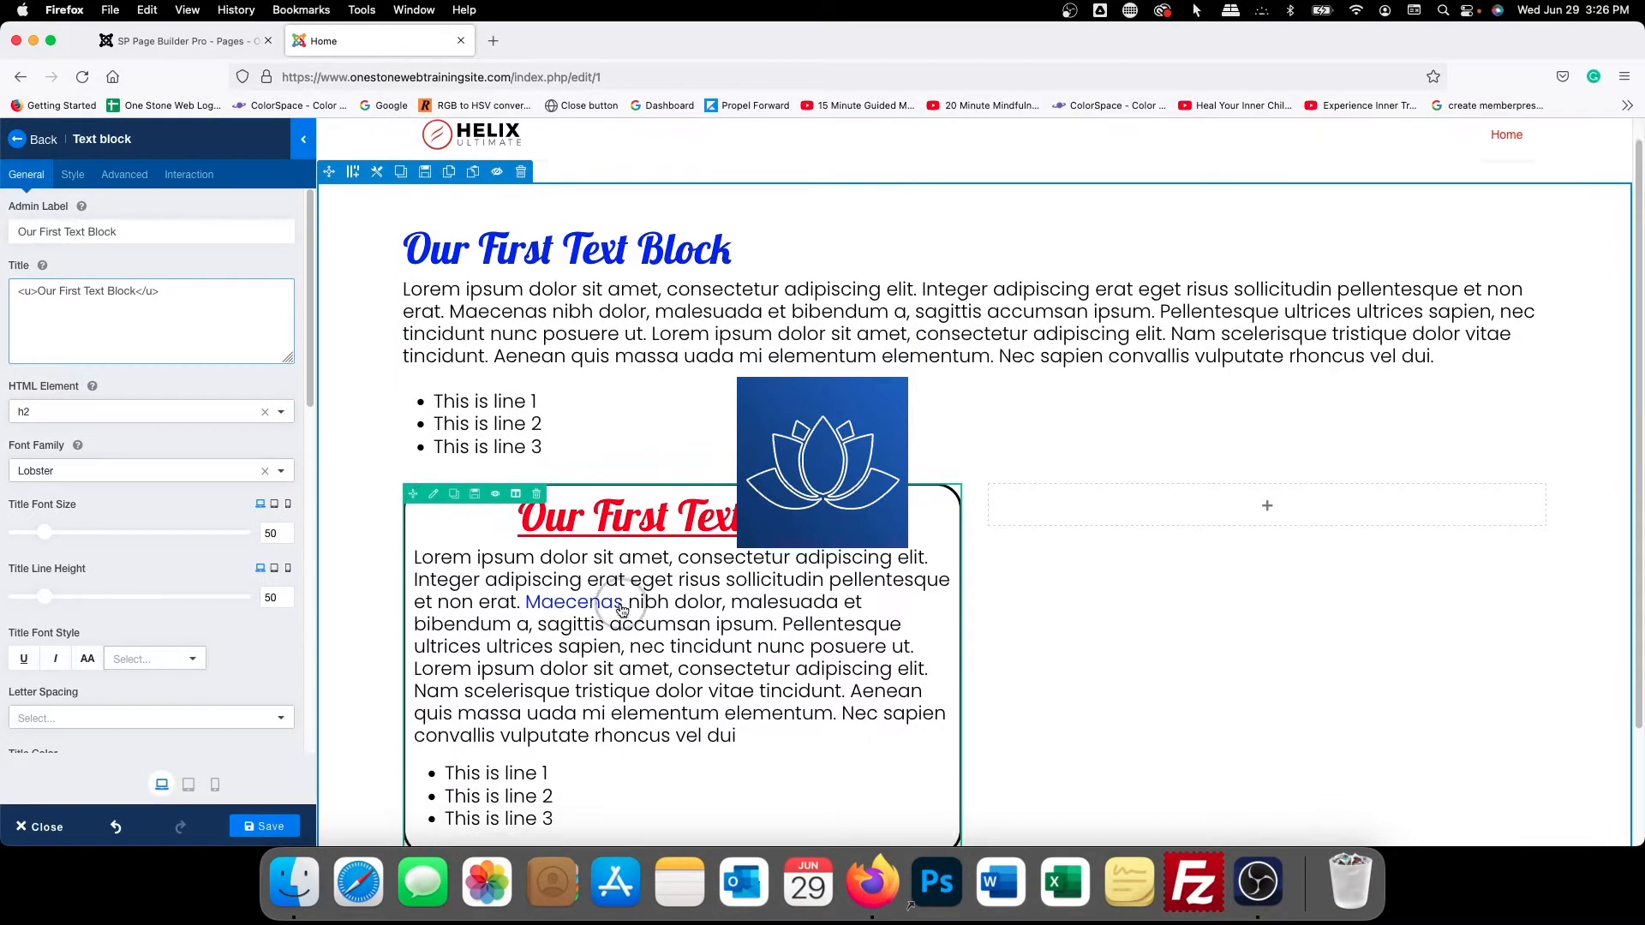
pyautogui.scroll(2, 670, 569)
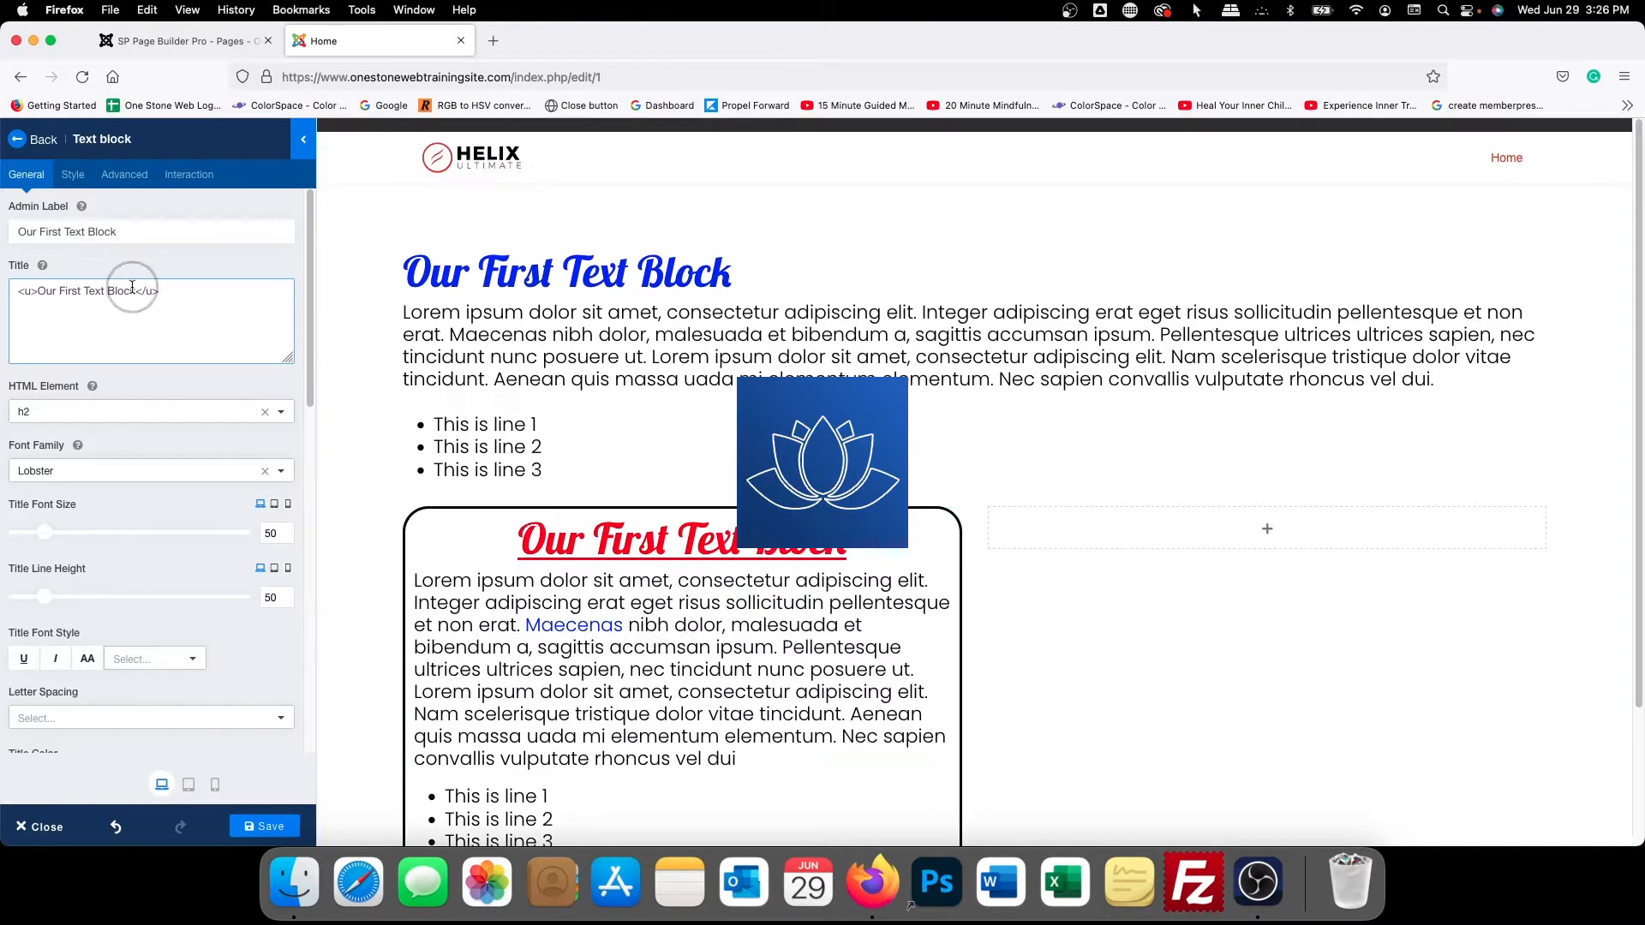
# Replace the title's opening and closing underline tags with <strong> and </strong>
pyautogui.doubleClick(25, 291)
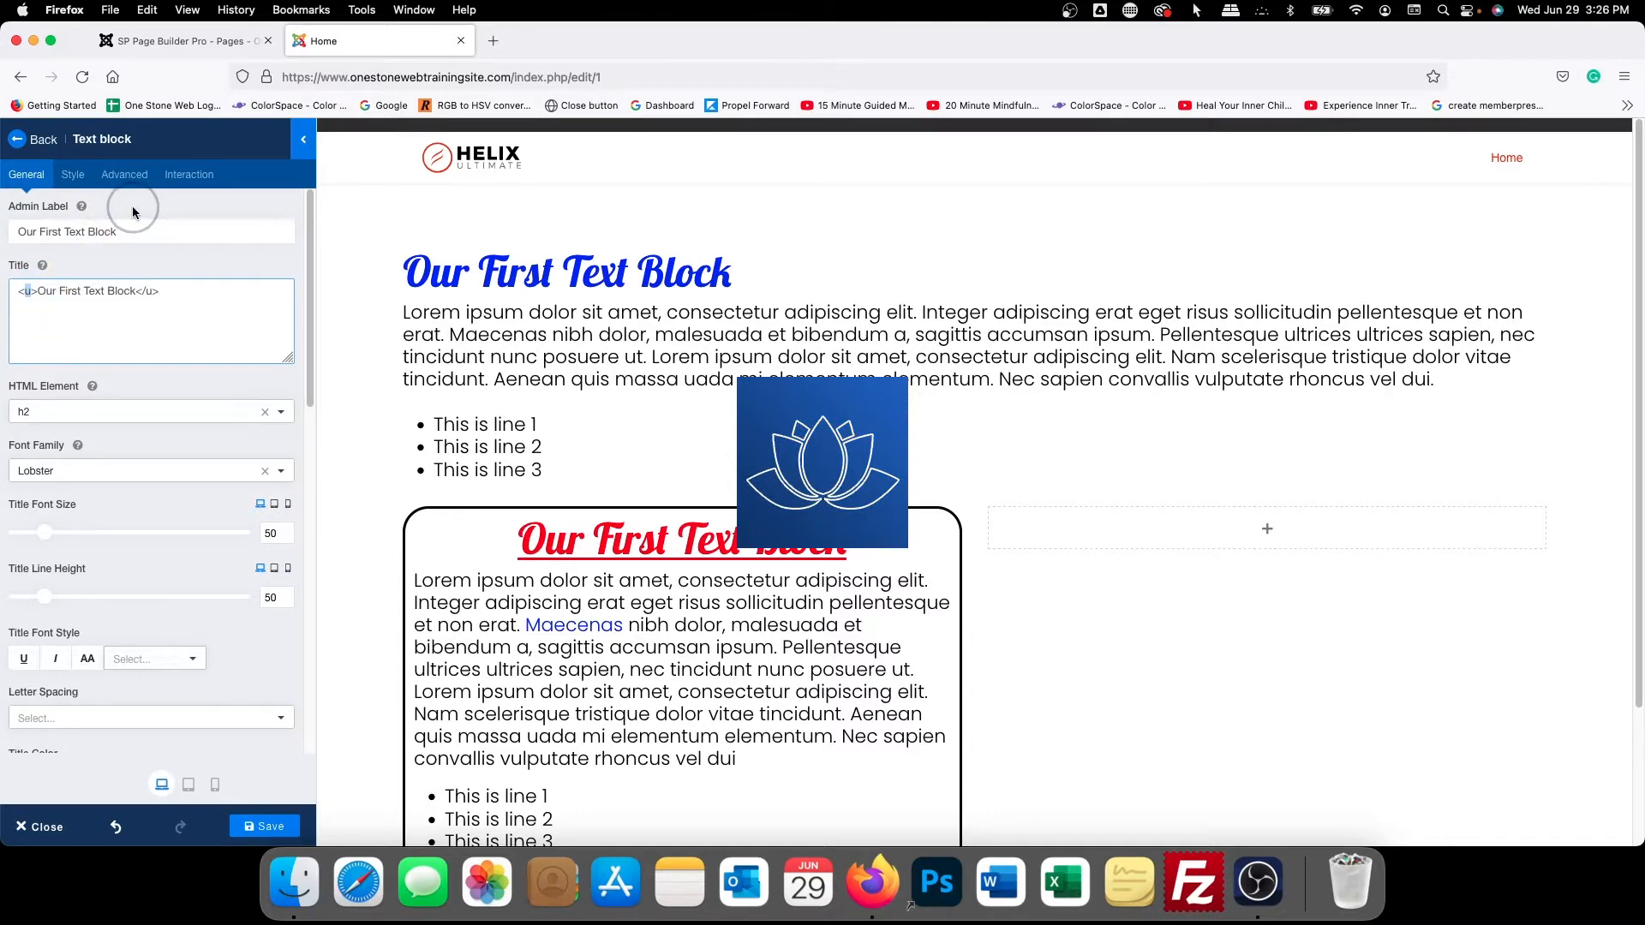
pyautogui.write('T')
pyautogui.write('tr')
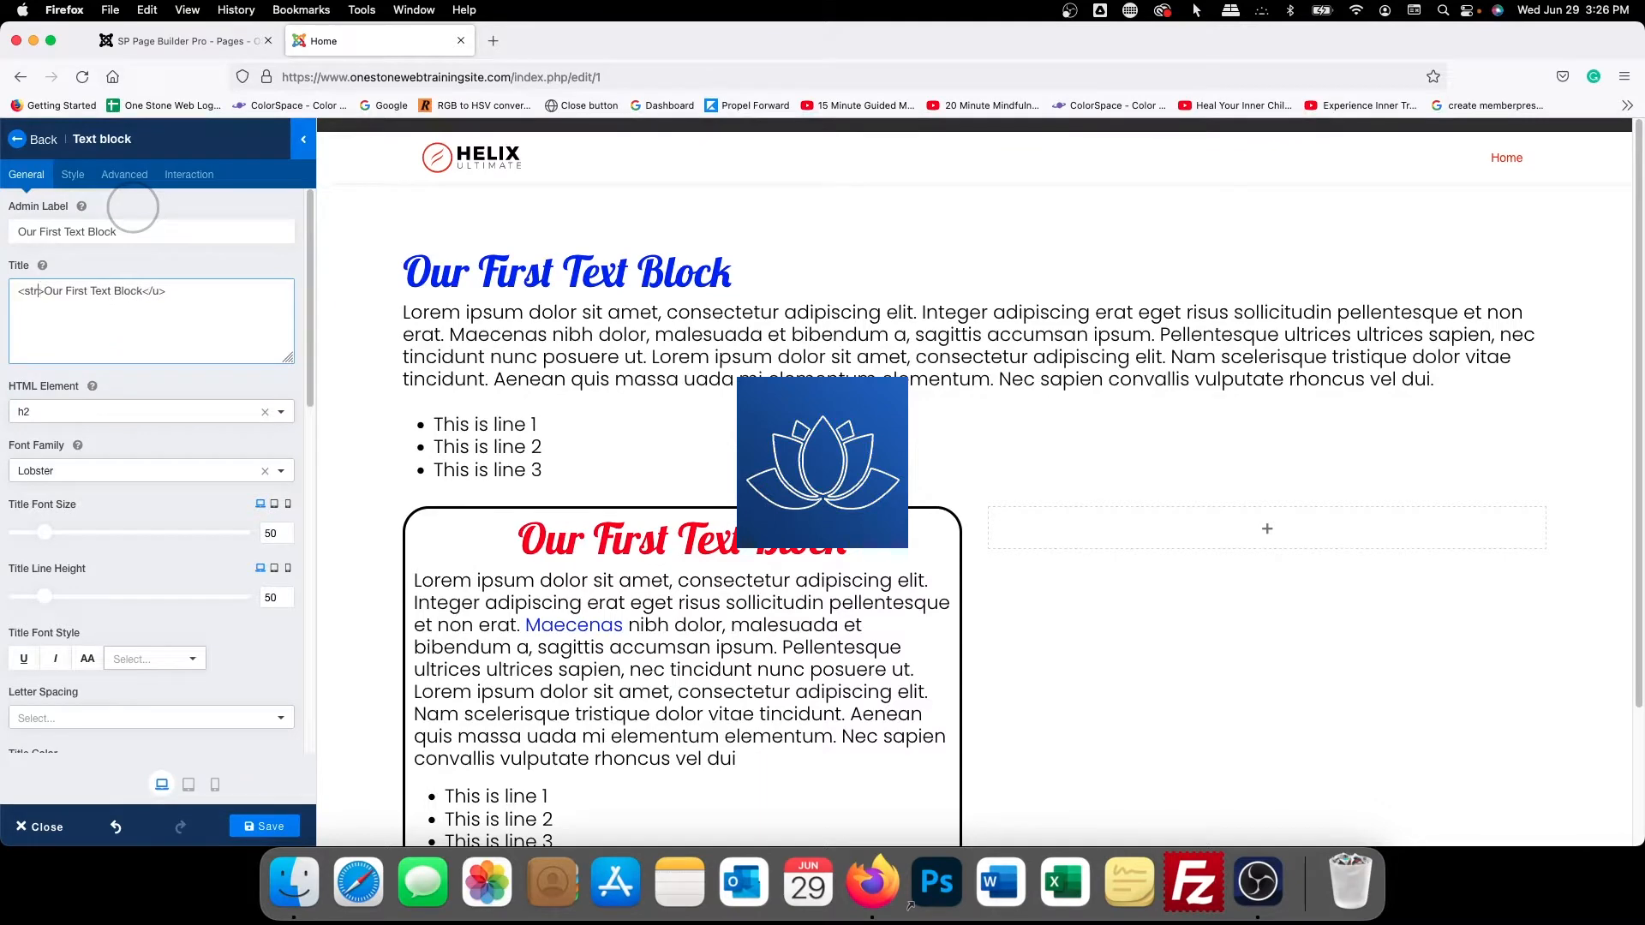
pyautogui.write('ong')
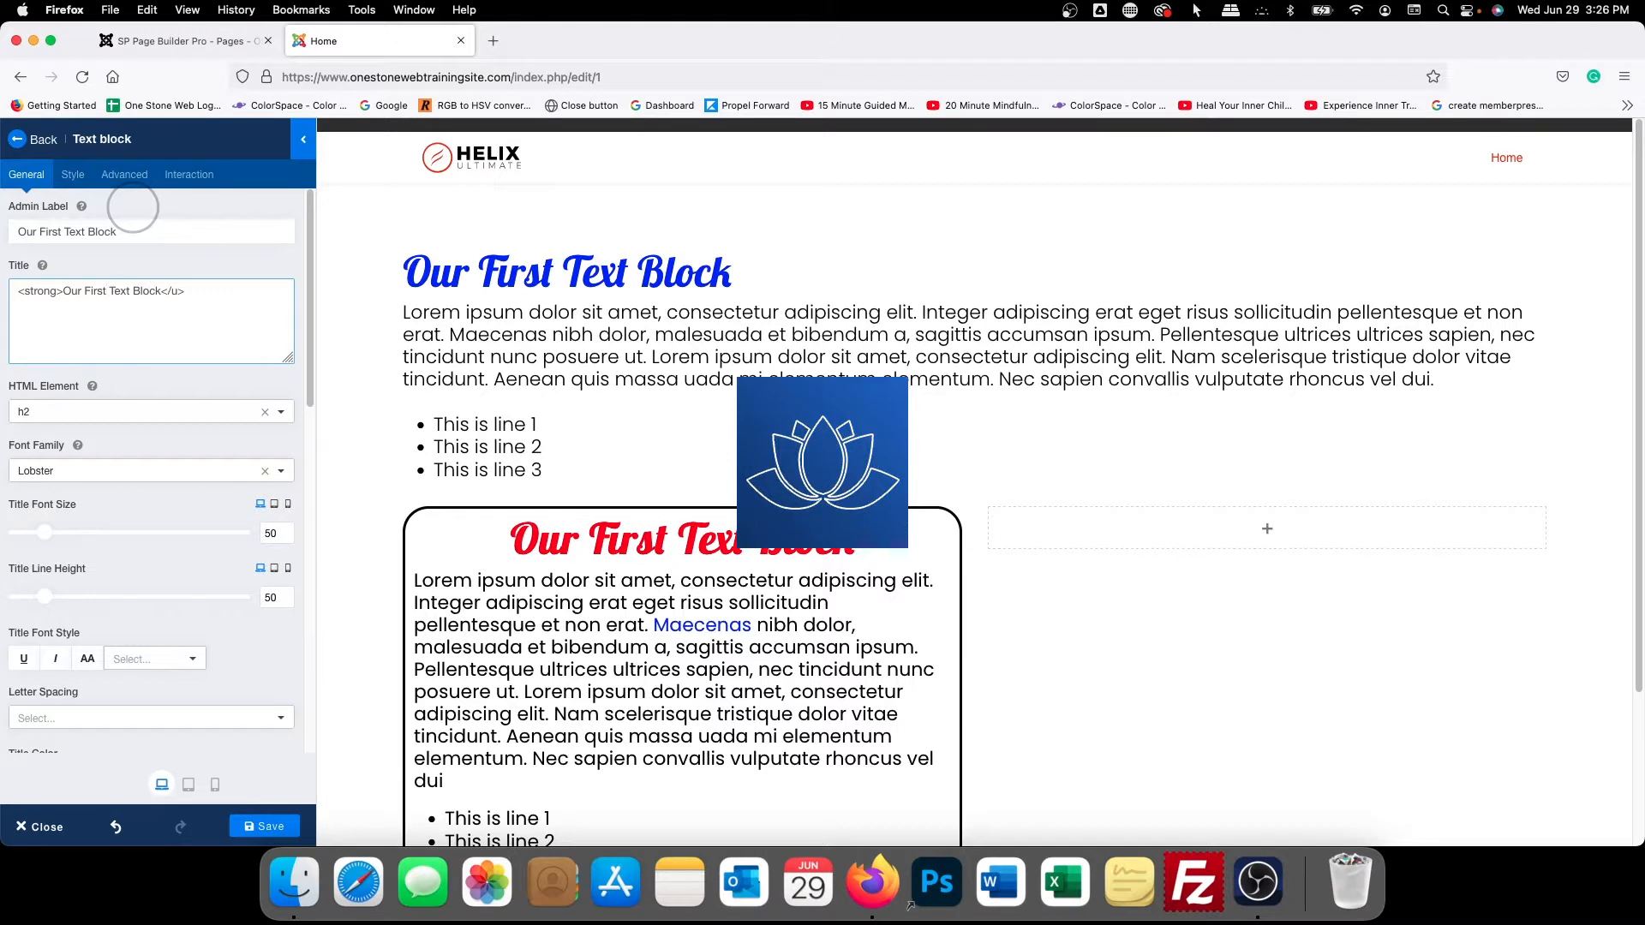
pyautogui.hotkey('shift', 'Right')
pyautogui.write('strong')
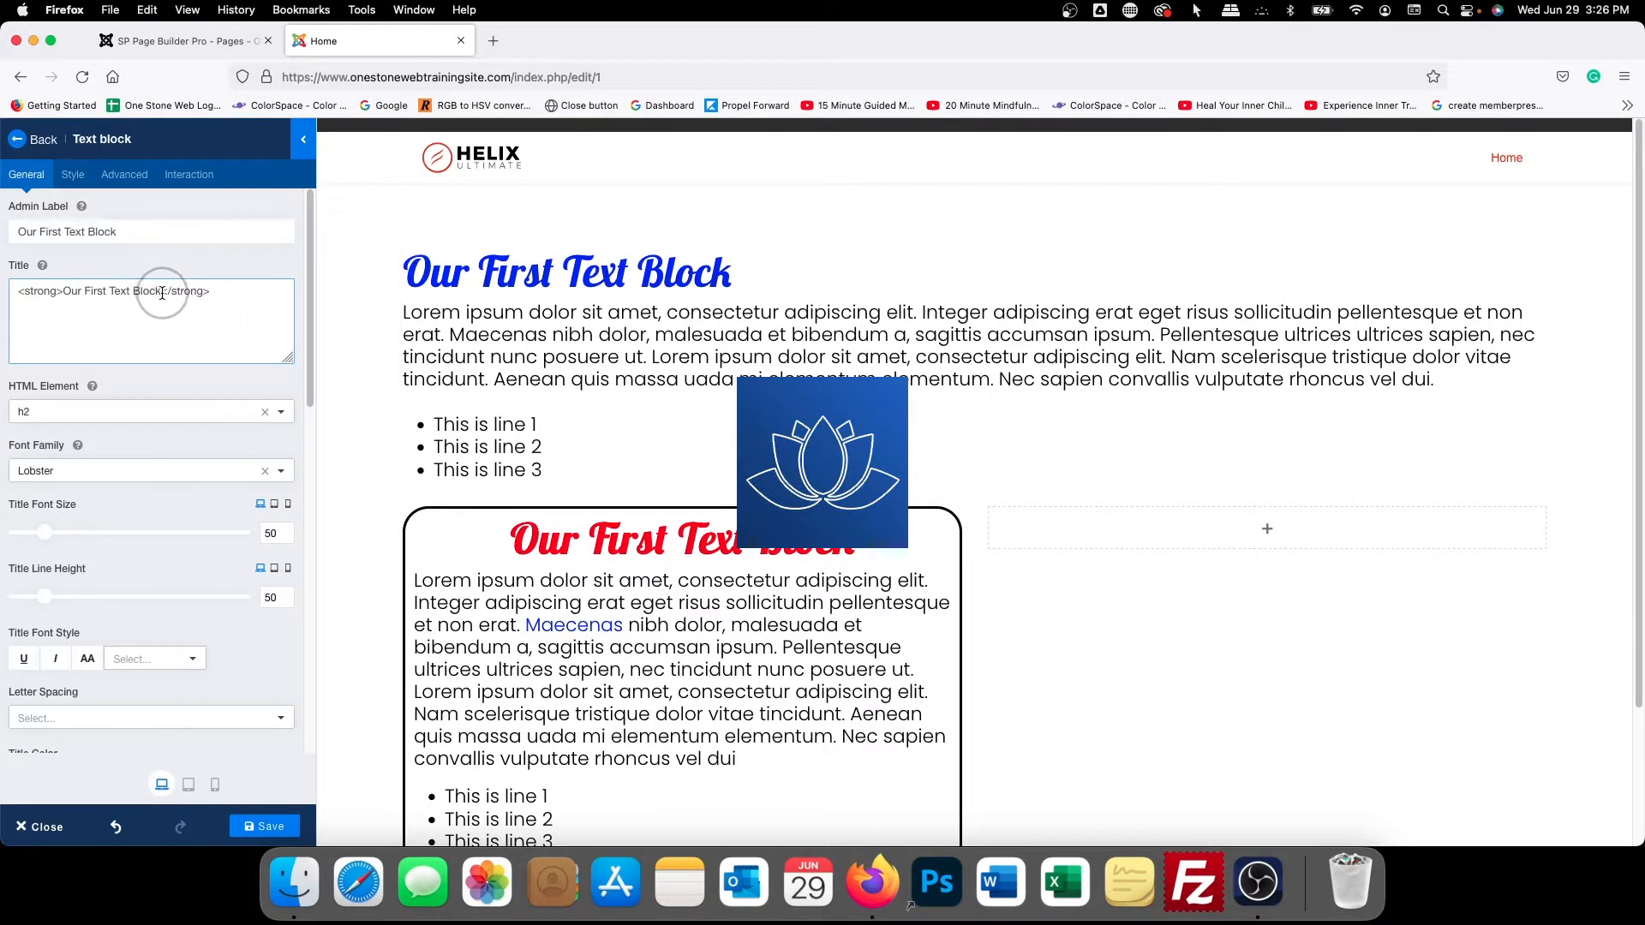
# Move the closing </strong> tag directly after "Our" so only the title's first word is bold
pyautogui.moveTo(161, 291); pyautogui.dragTo(243, 414)
pyautogui.press('super+c')
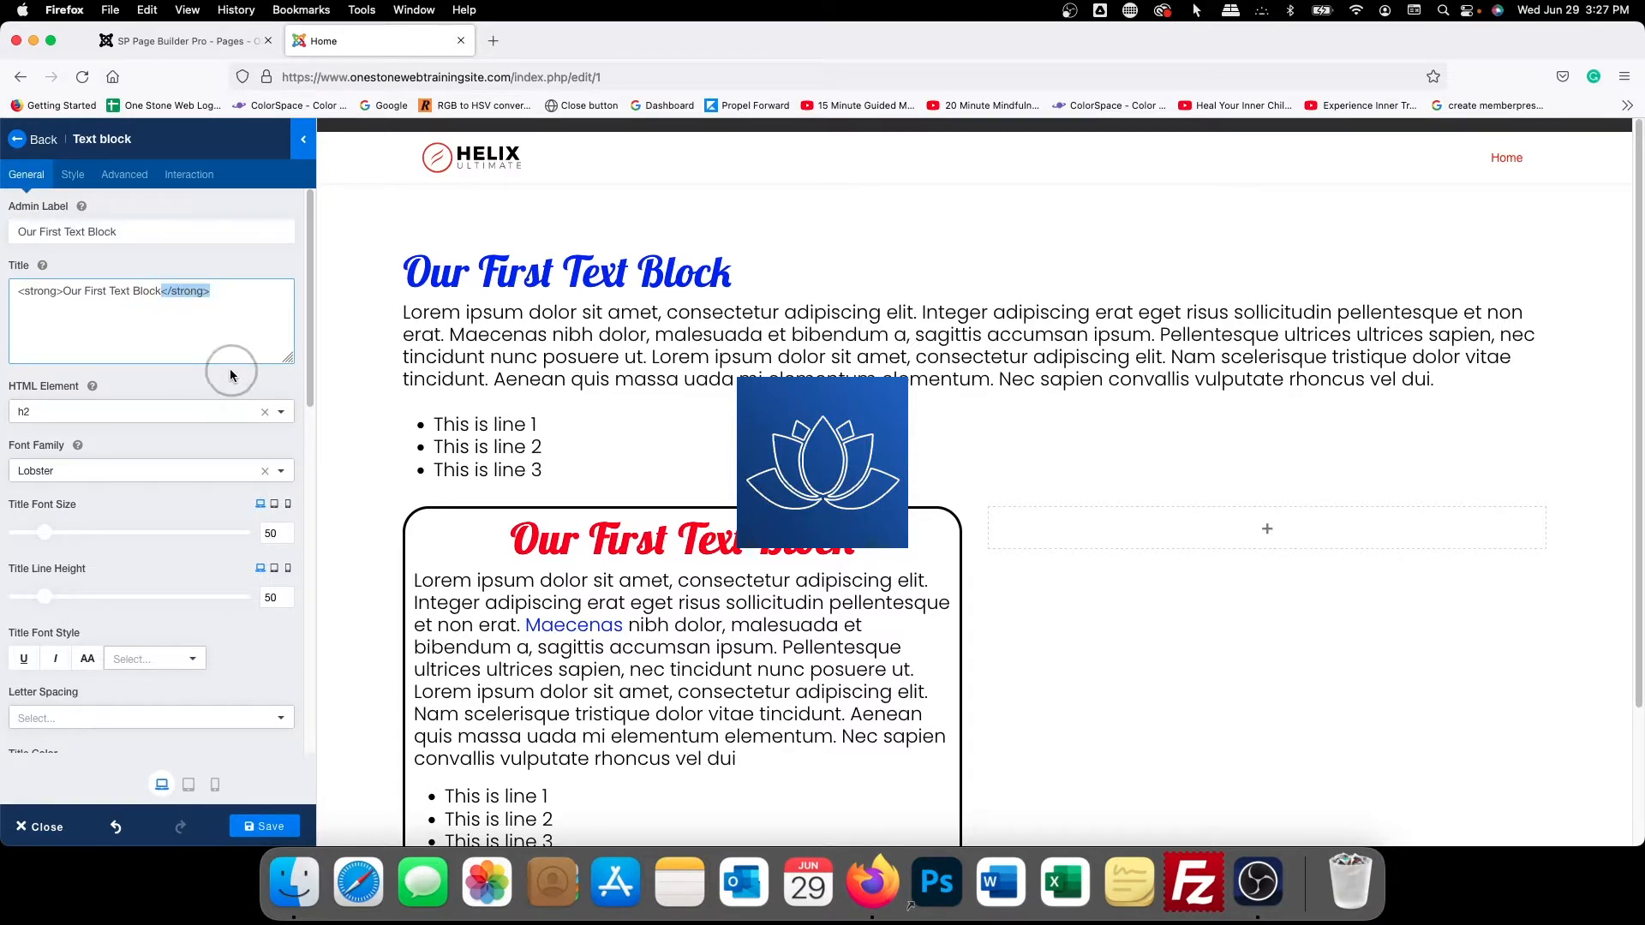
pyautogui.press('BackSpace')
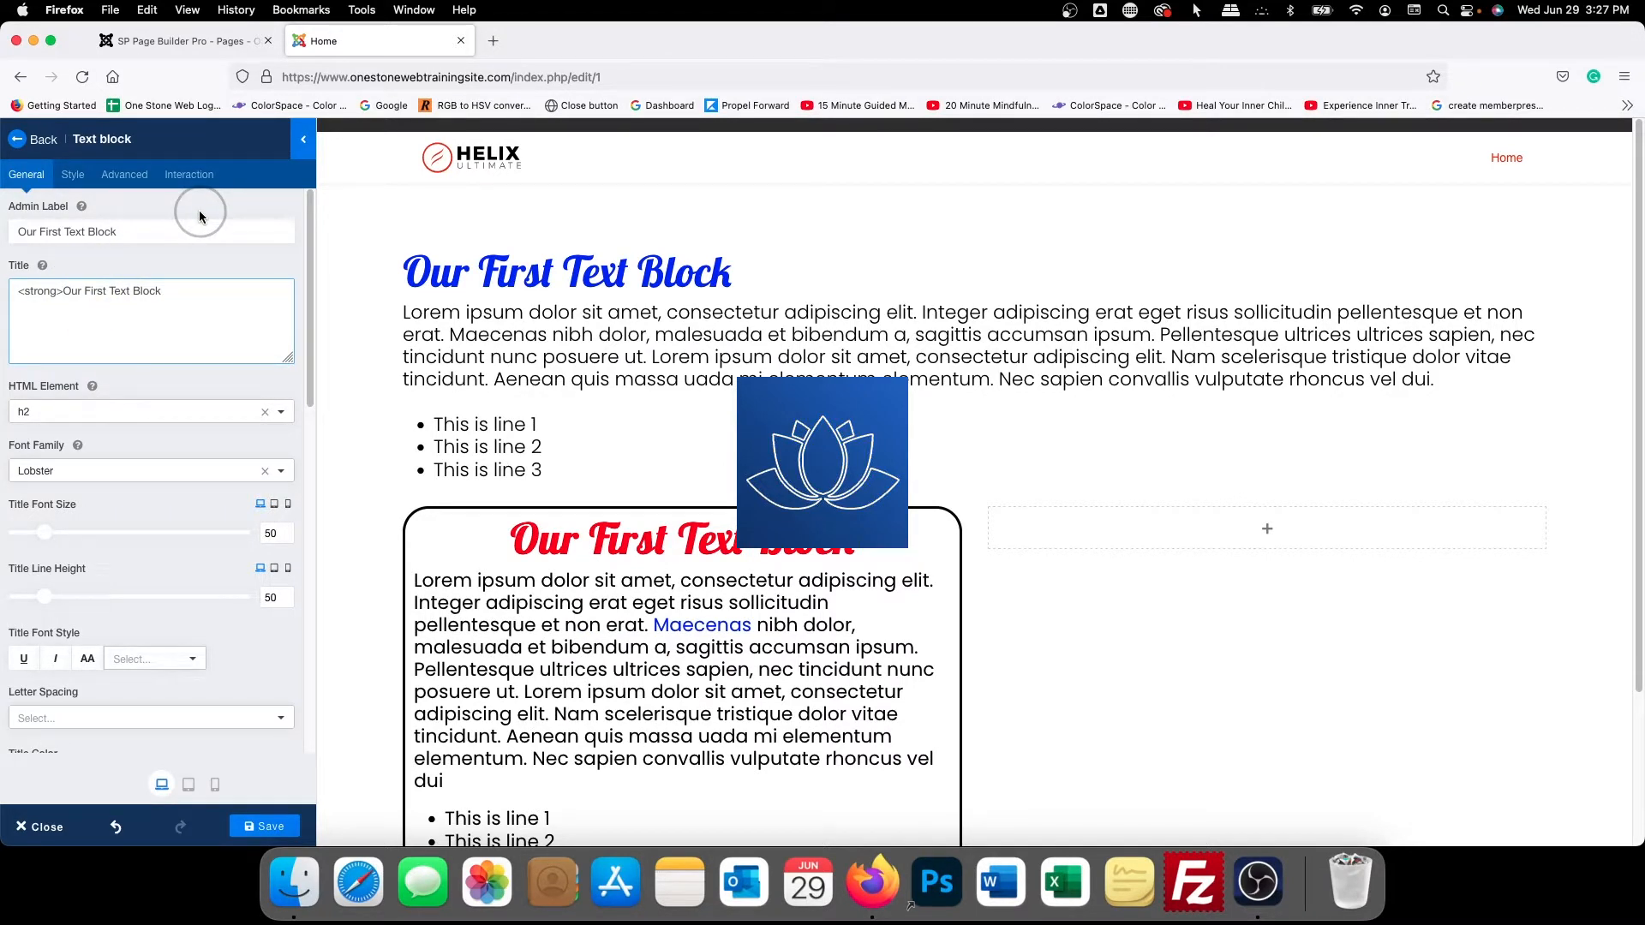
pyautogui.press('Left')
pyautogui.press('super+v')
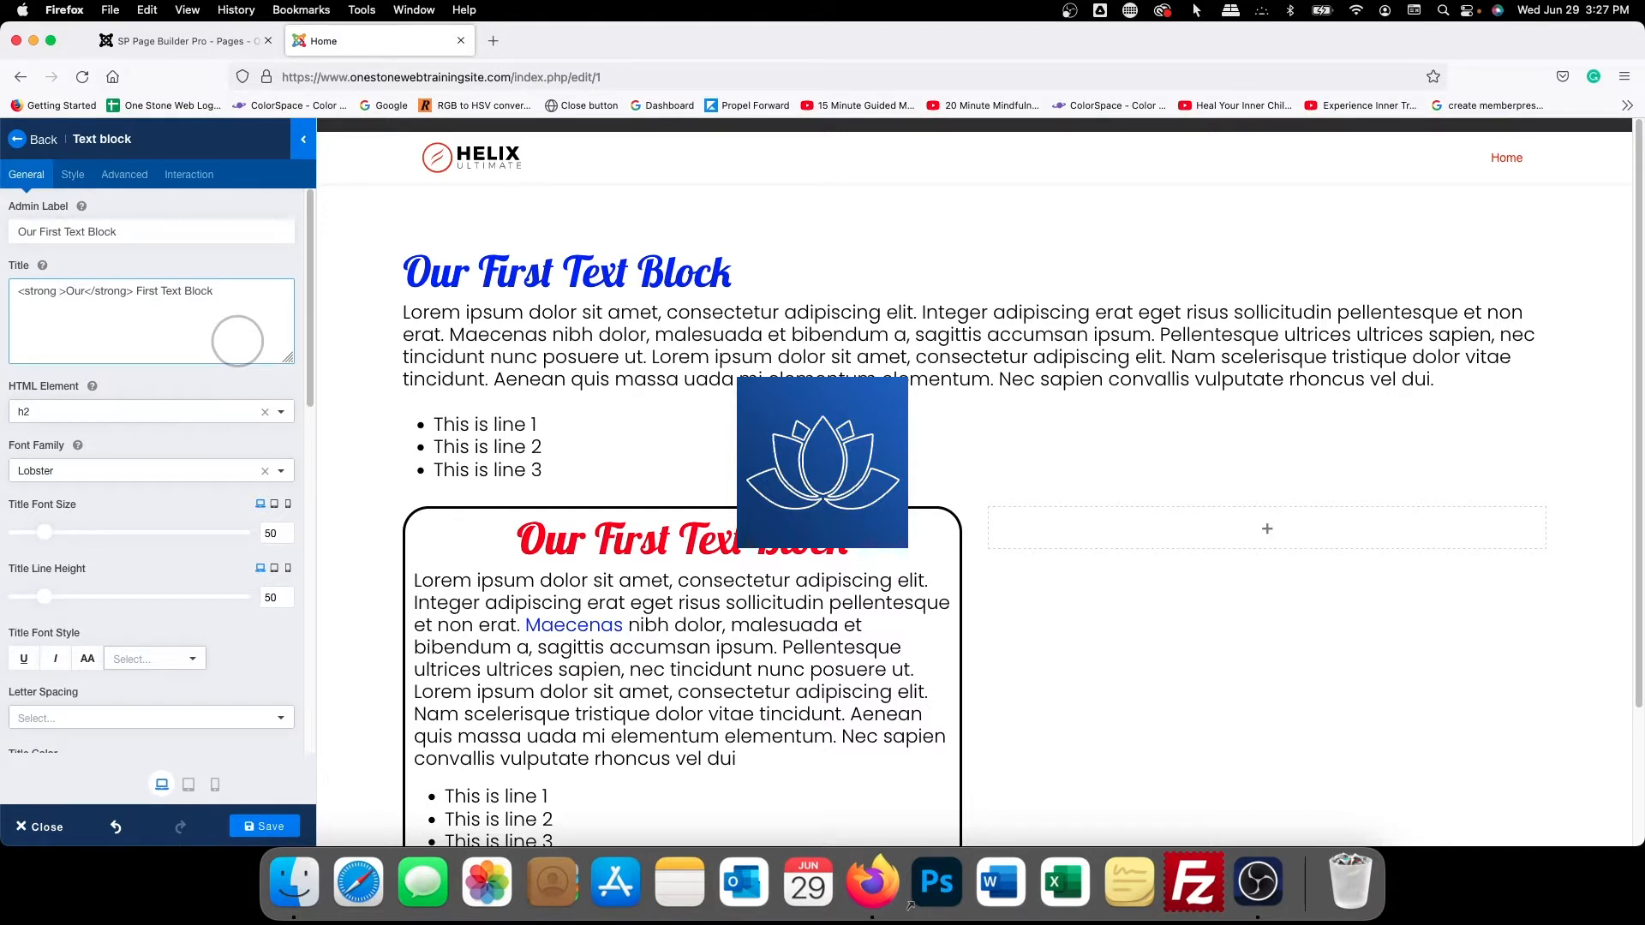
# Add the inline style style="color:yellow;" to the title's opening <strong> tag
pyautogui.write('stt')
pyautogui.press('BackSpace')
pyautogui.write('lye=')
pyautogui.press('BackSpace')
pyautogui.press('BackSpace')
pyautogui.press('BackSpace')
pyautogui.press('BackSpace')
pyautogui.write('yle="')
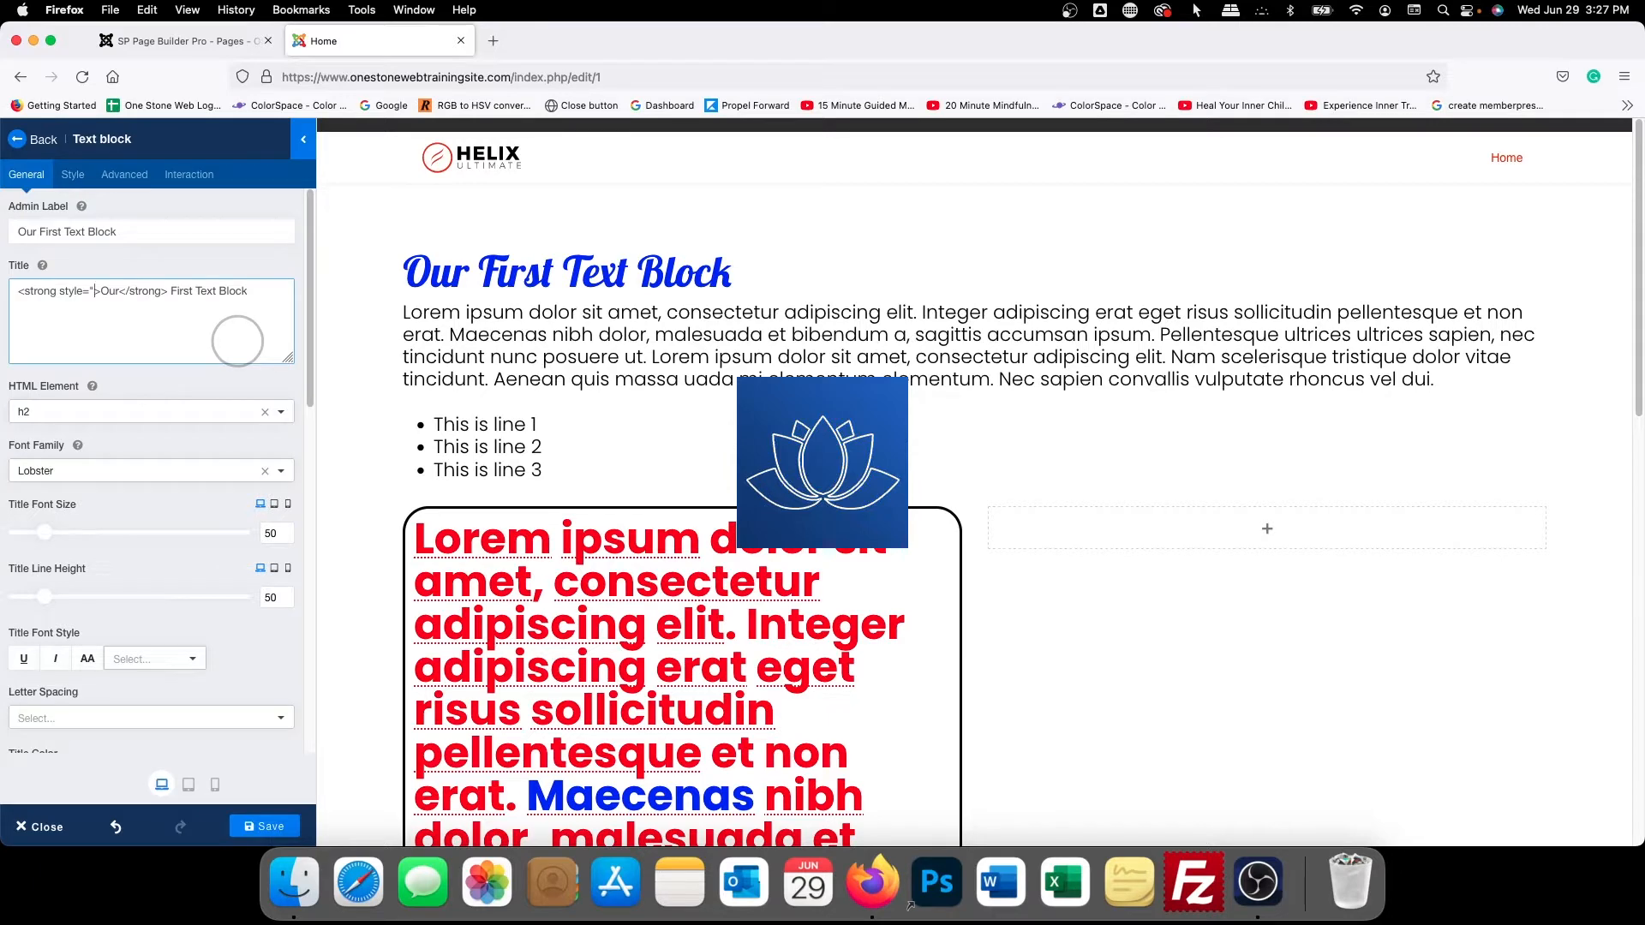
pyautogui.write('color:yellow;')
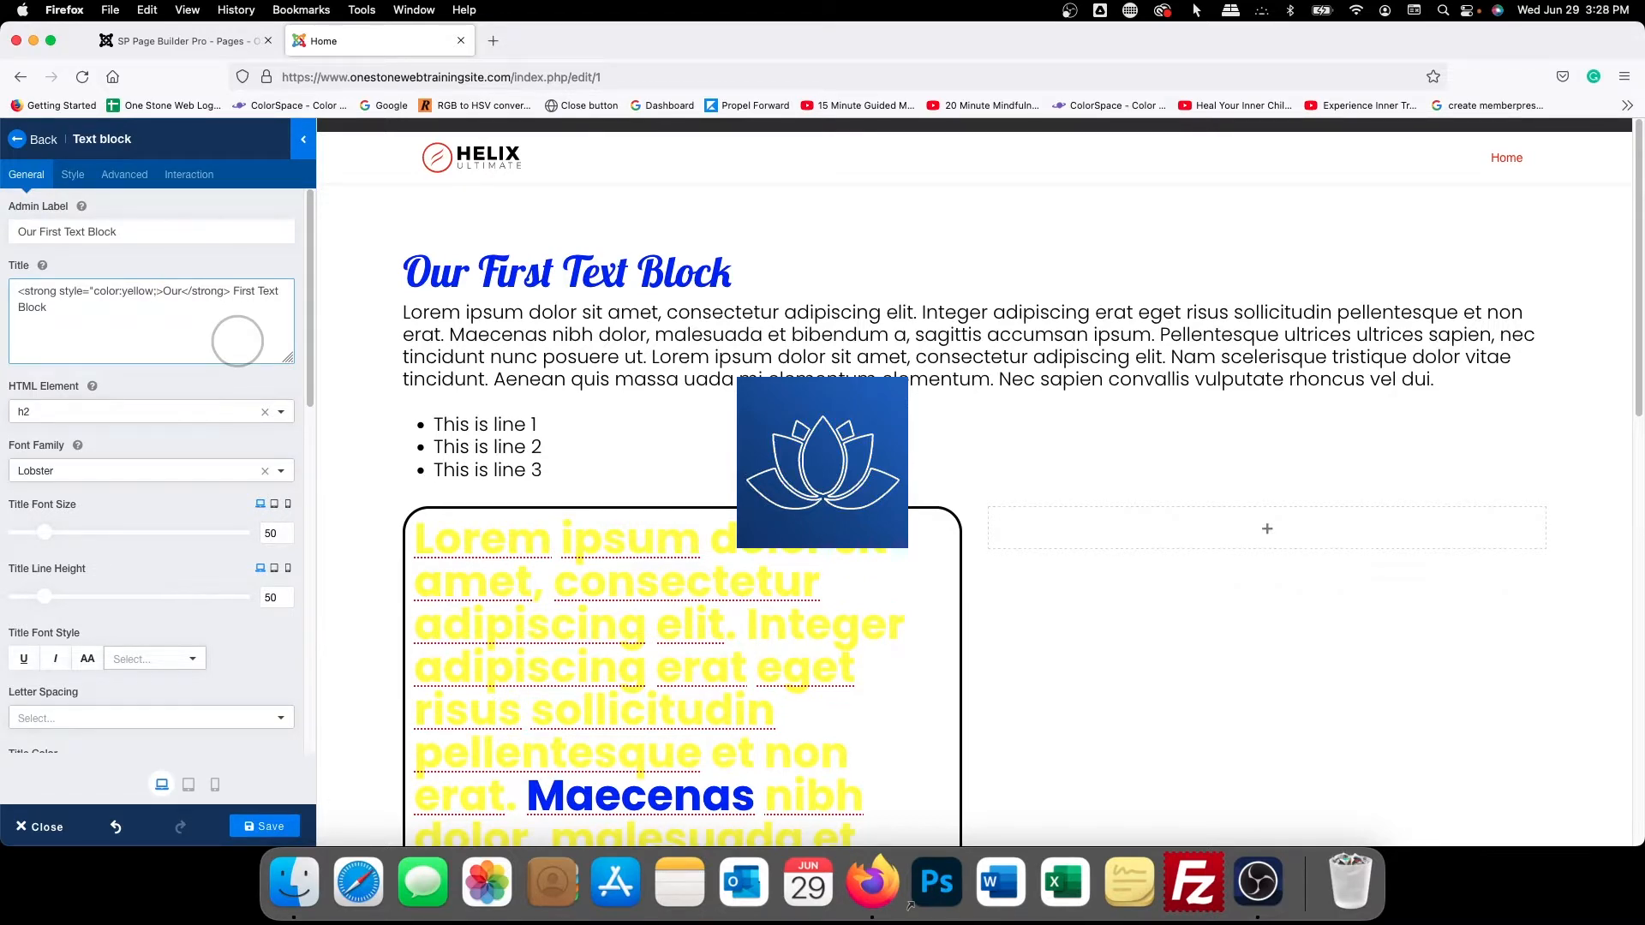
pyautogui.write('"')
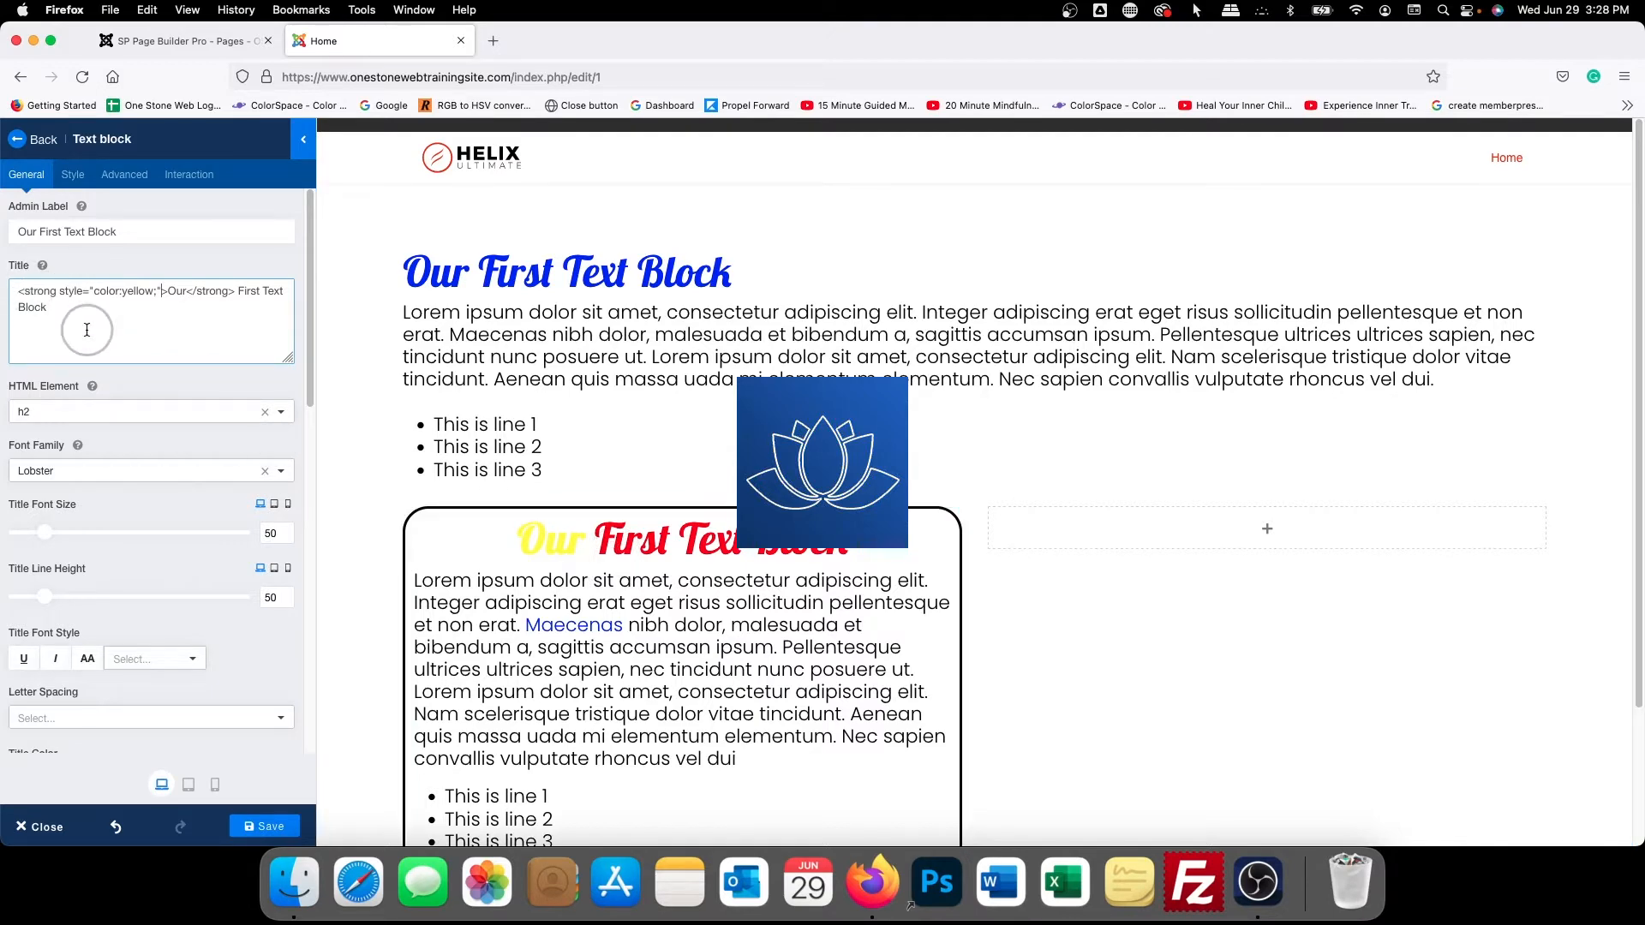
# Remove the styled <strong> tag and its closing tag from the title, leaving plain "Our First Text Block"
pyautogui.scroll(-1, 87, 330)
pyautogui.scroll(1, 86, 330)
pyautogui.scroll(-10, 89, 331)
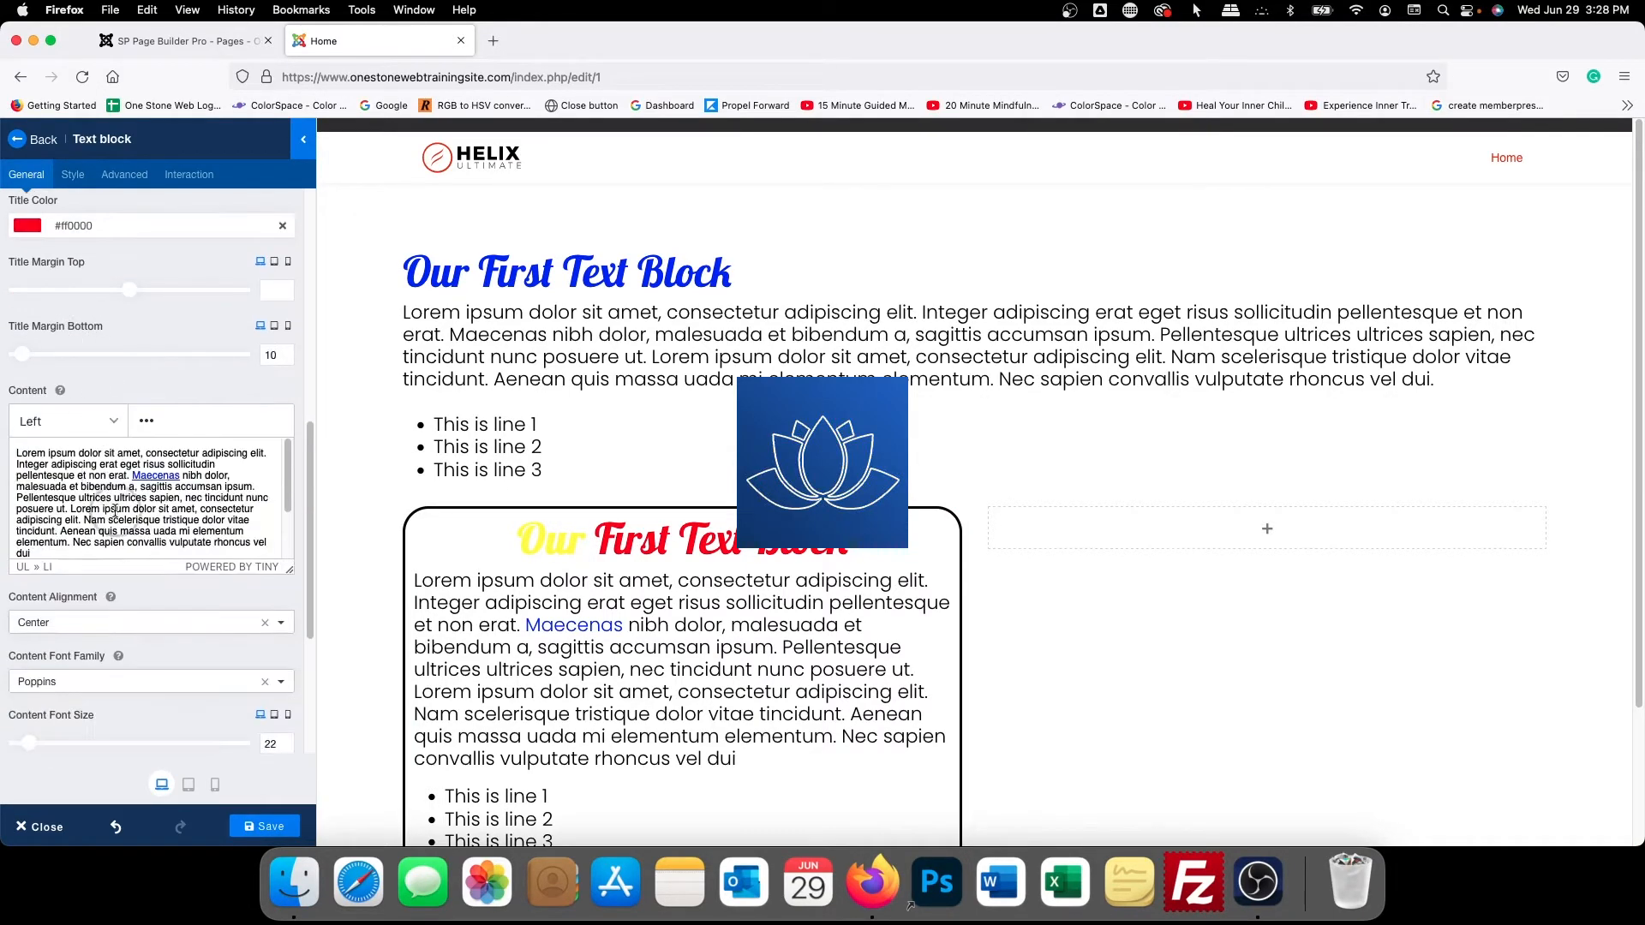
pyautogui.scroll(1, 107, 503)
pyautogui.scroll(10, 106, 502)
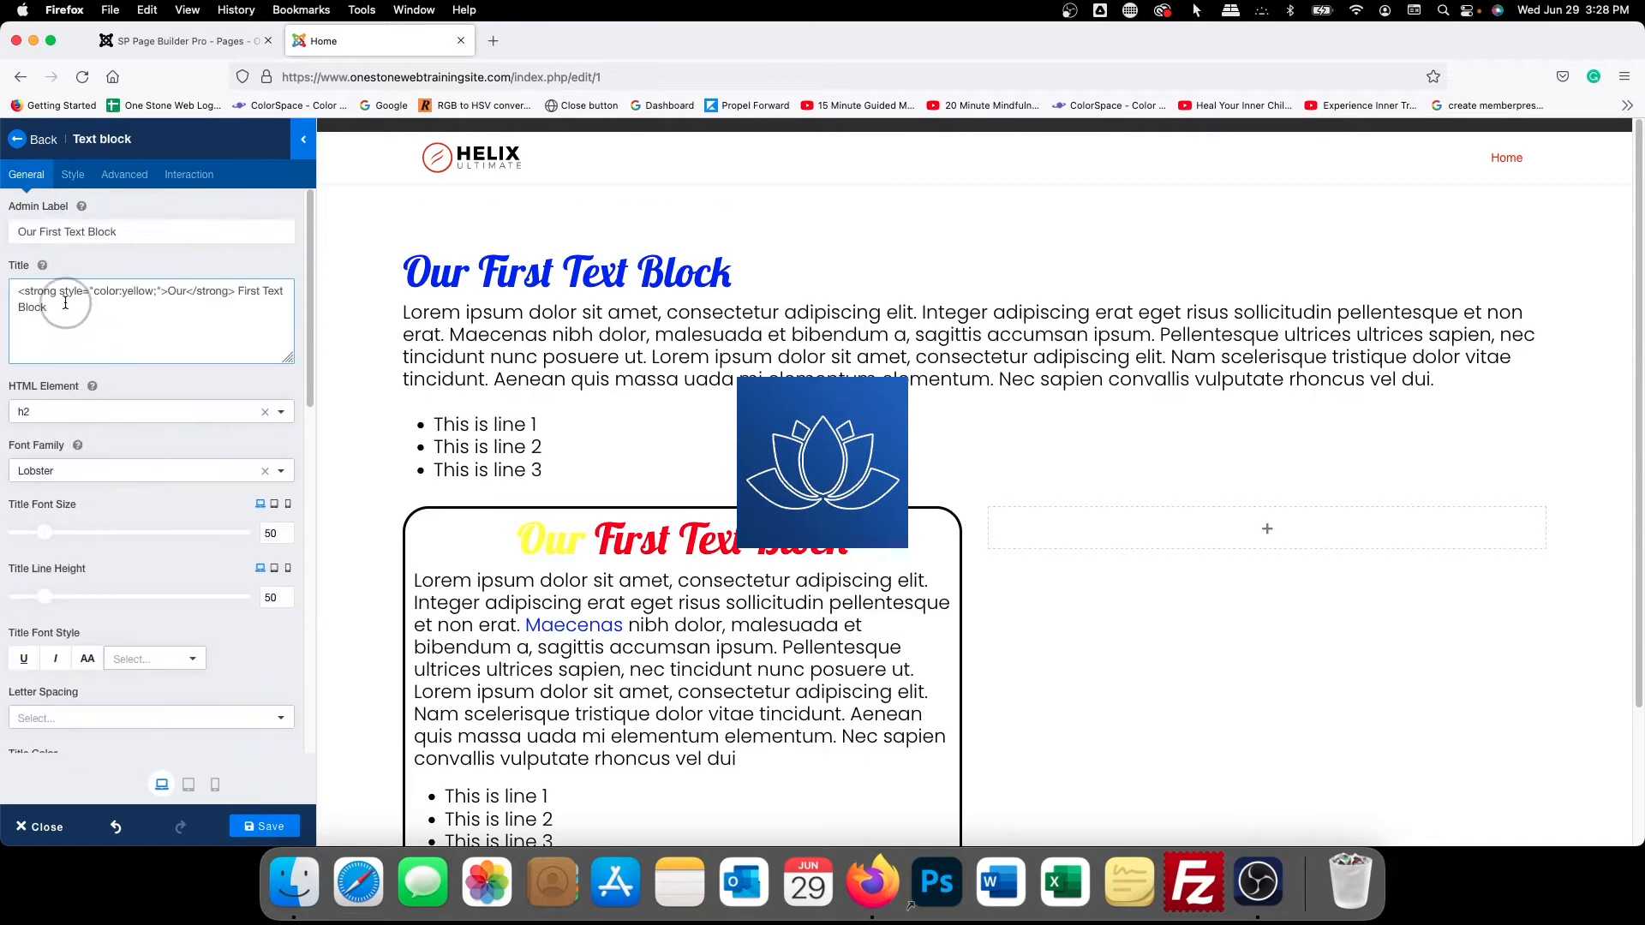
pyautogui.moveTo(18, 290); pyautogui.dragTo(170, 289)
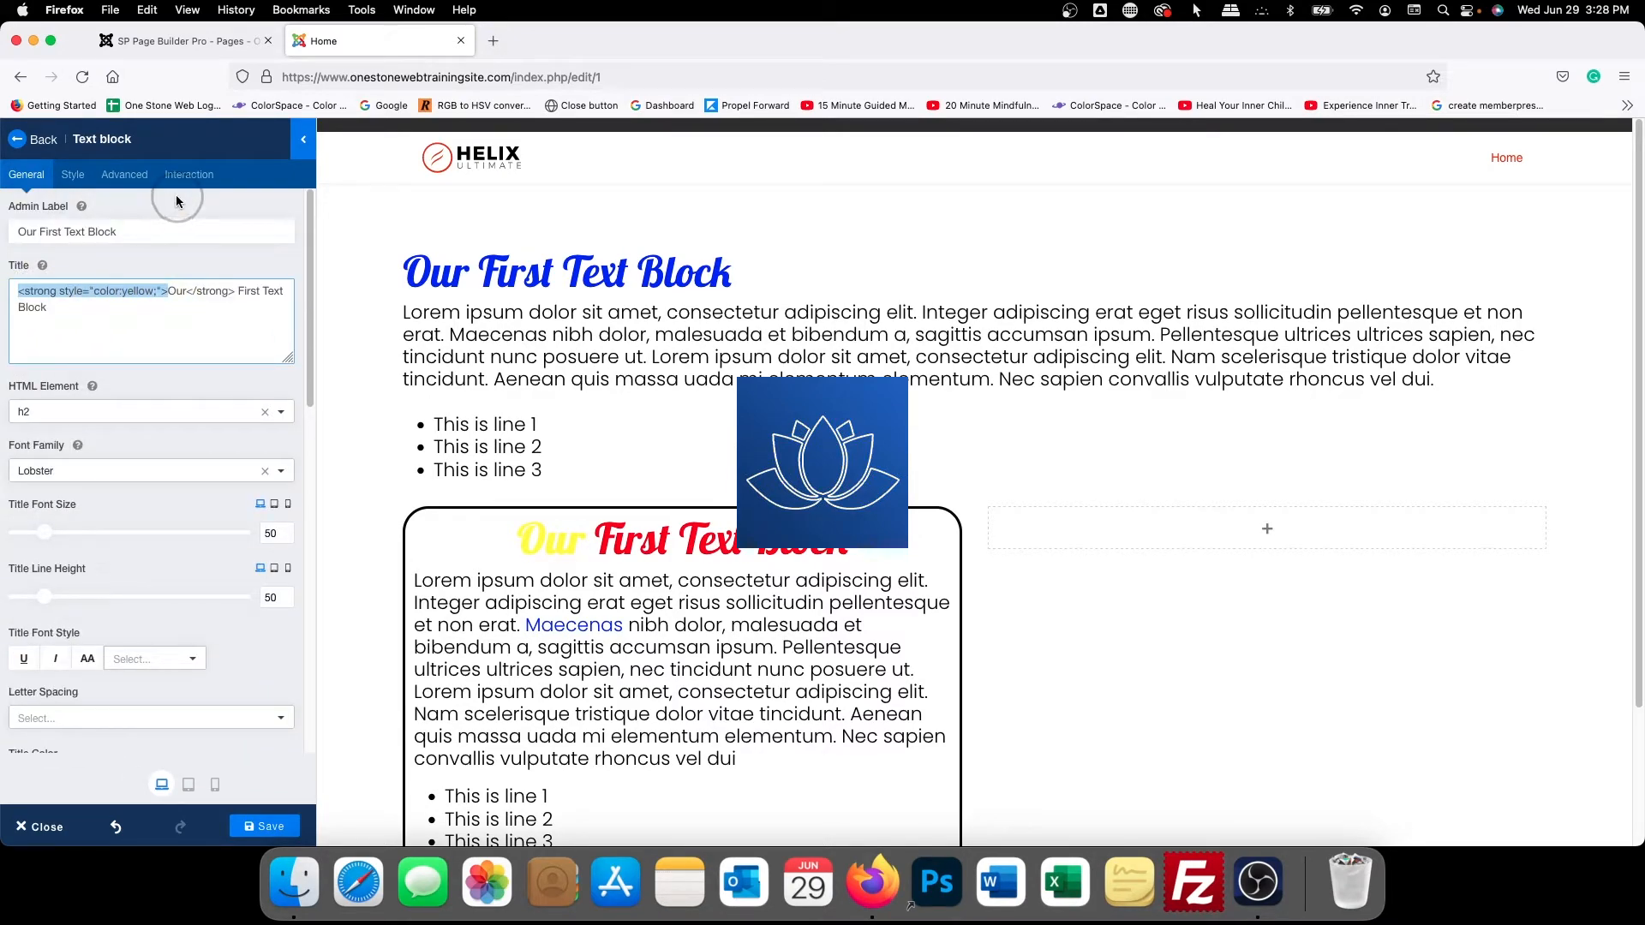
pyautogui.press('BackSpace')
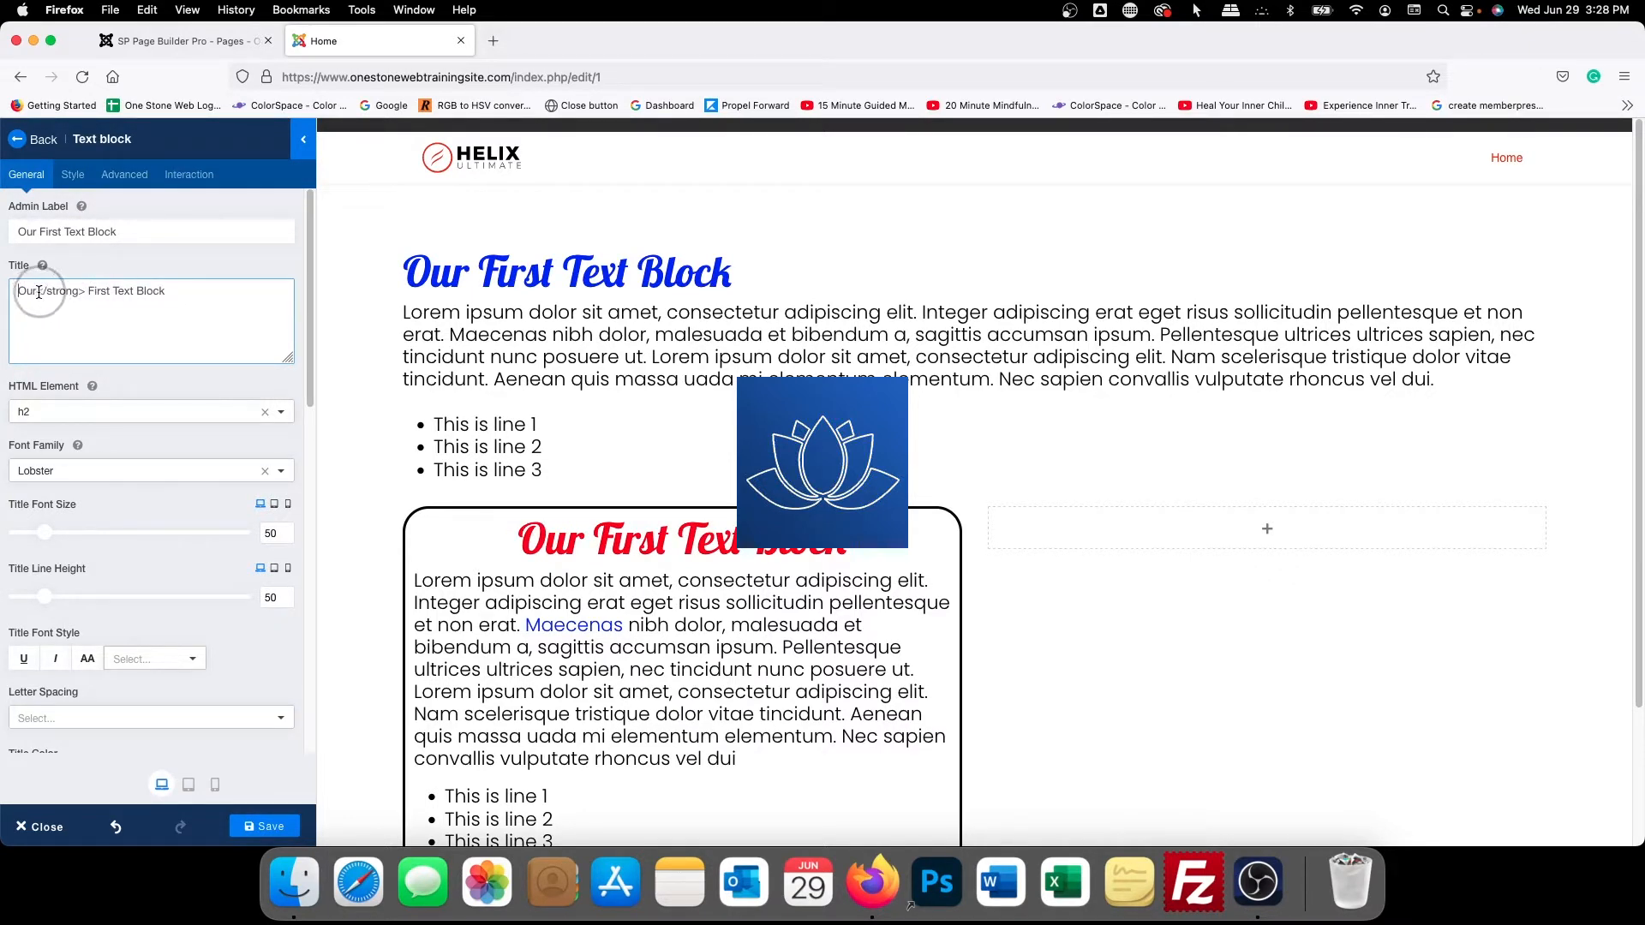
pyautogui.moveTo(38, 292); pyautogui.dragTo(86, 289)
pyautogui.press('BackSpace')
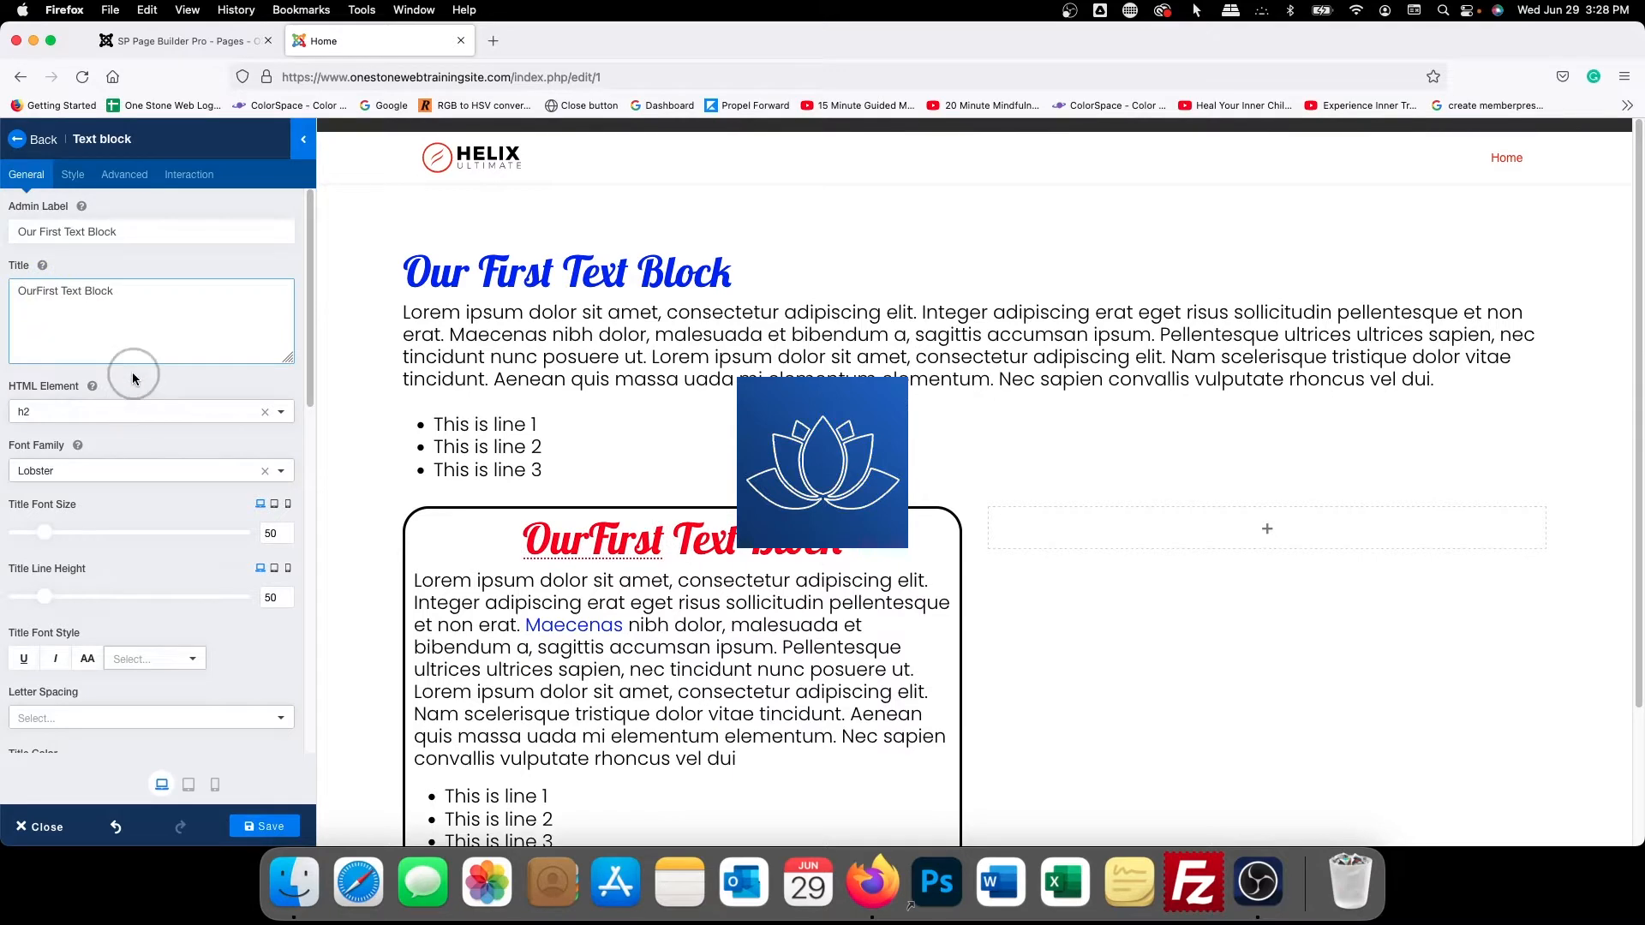
# View the HTML source code of the text block's content, save the source dialog and collapse the extra formatting options
pyautogui.scroll(-10, 175, 500)
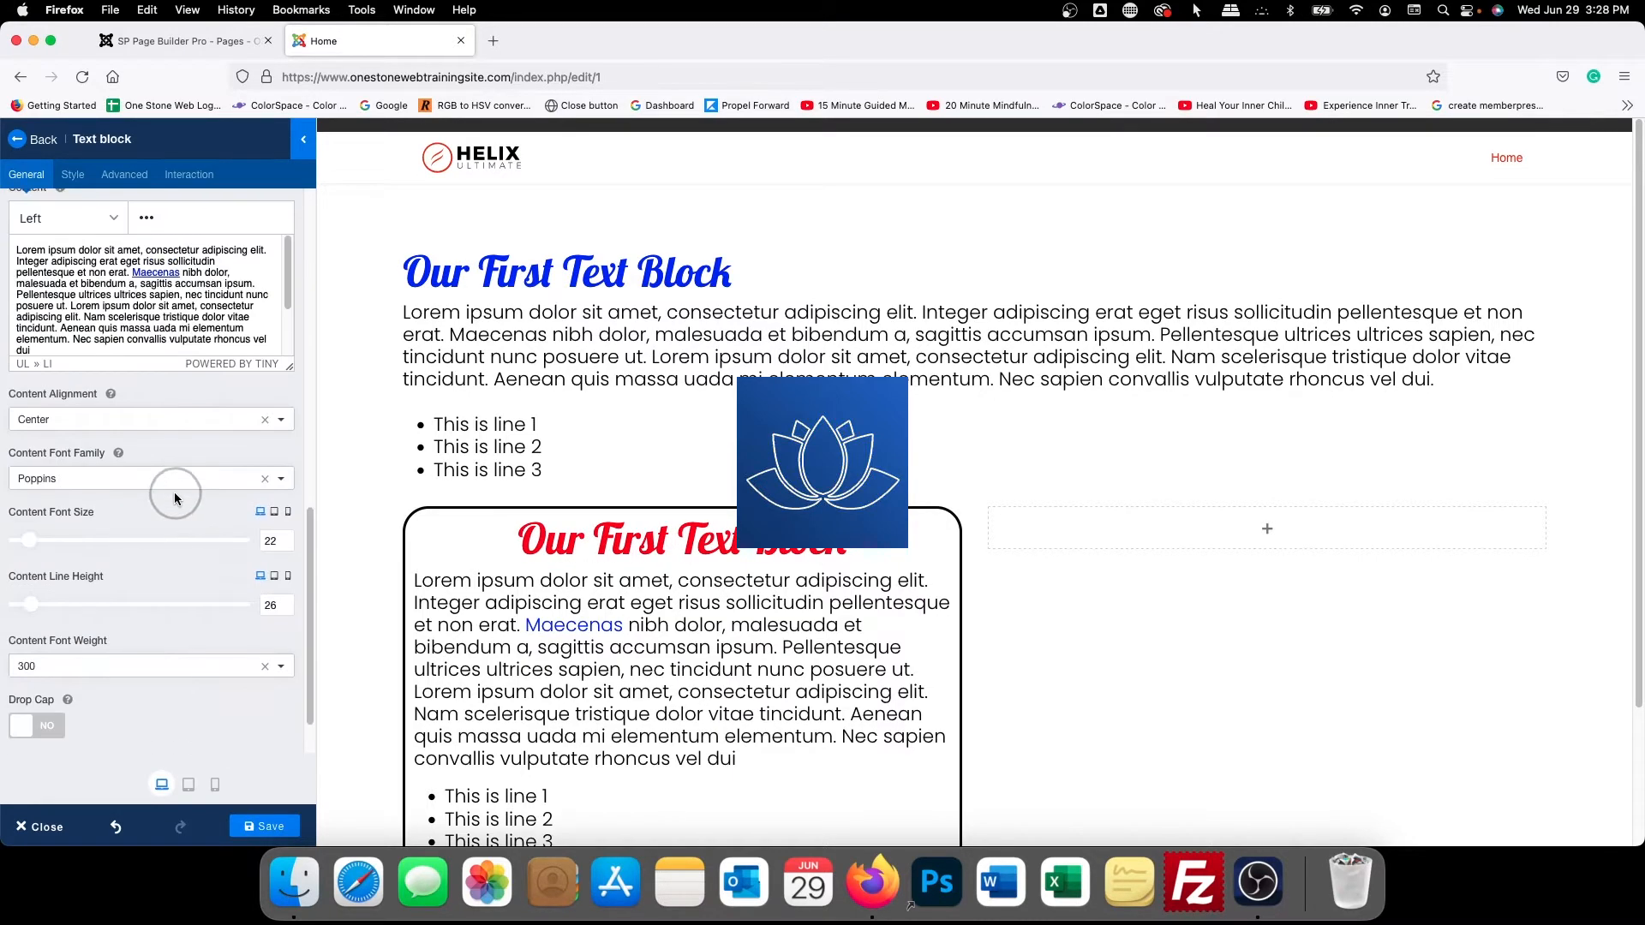
pyautogui.scroll(3, 173, 496)
pyautogui.click(147, 392)
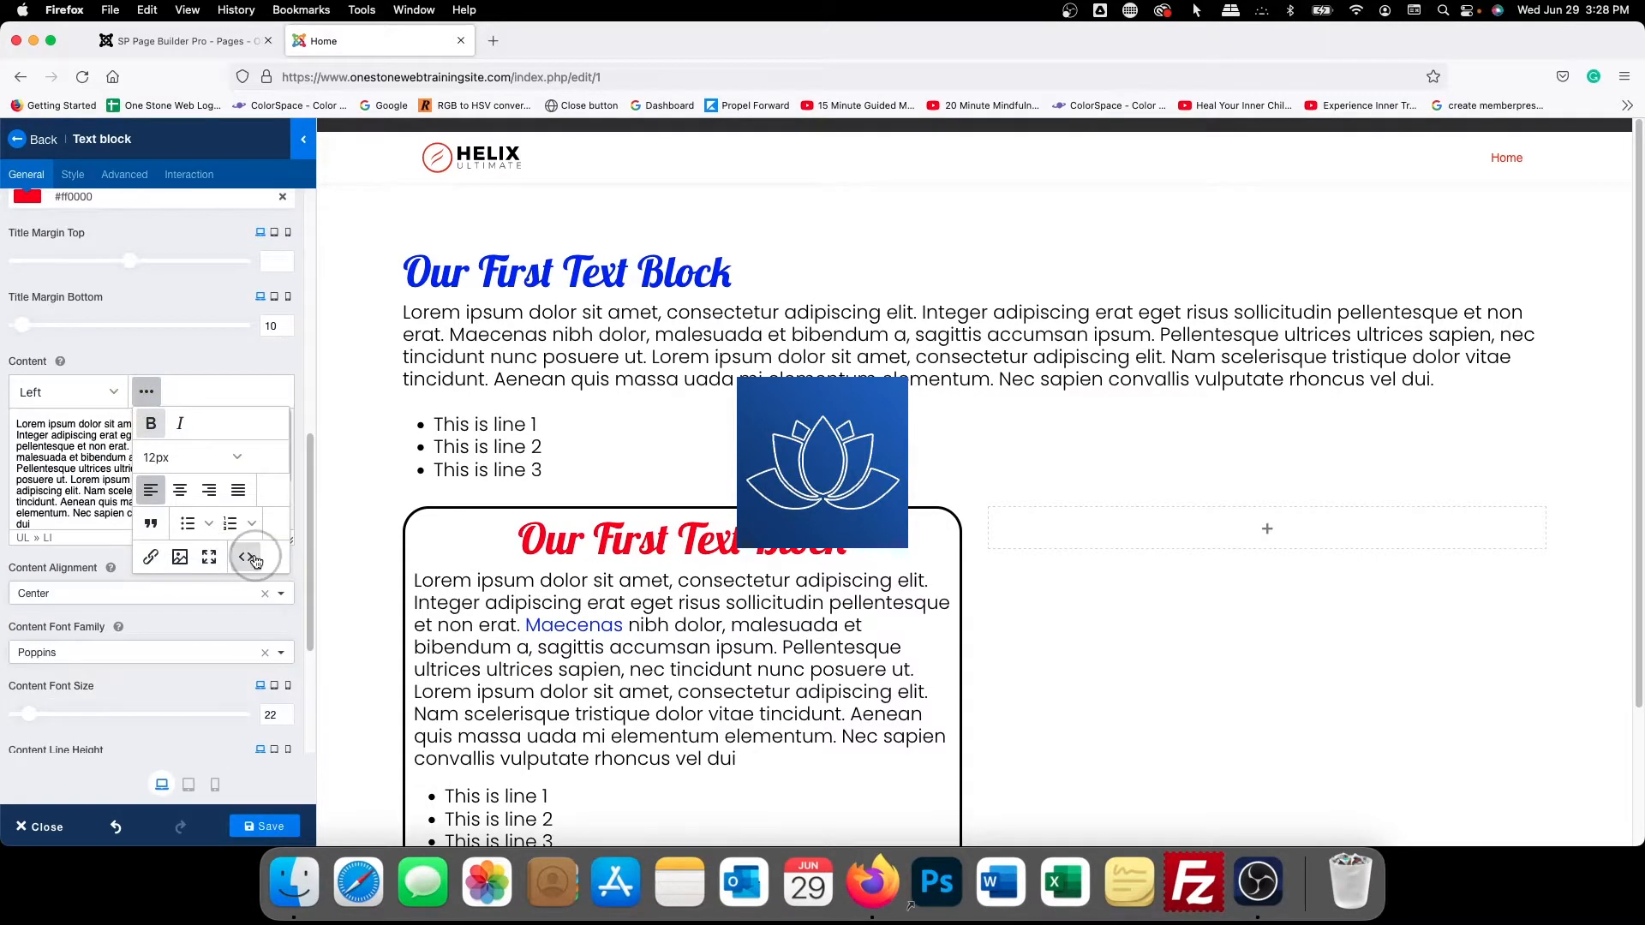
pyautogui.click(248, 557)
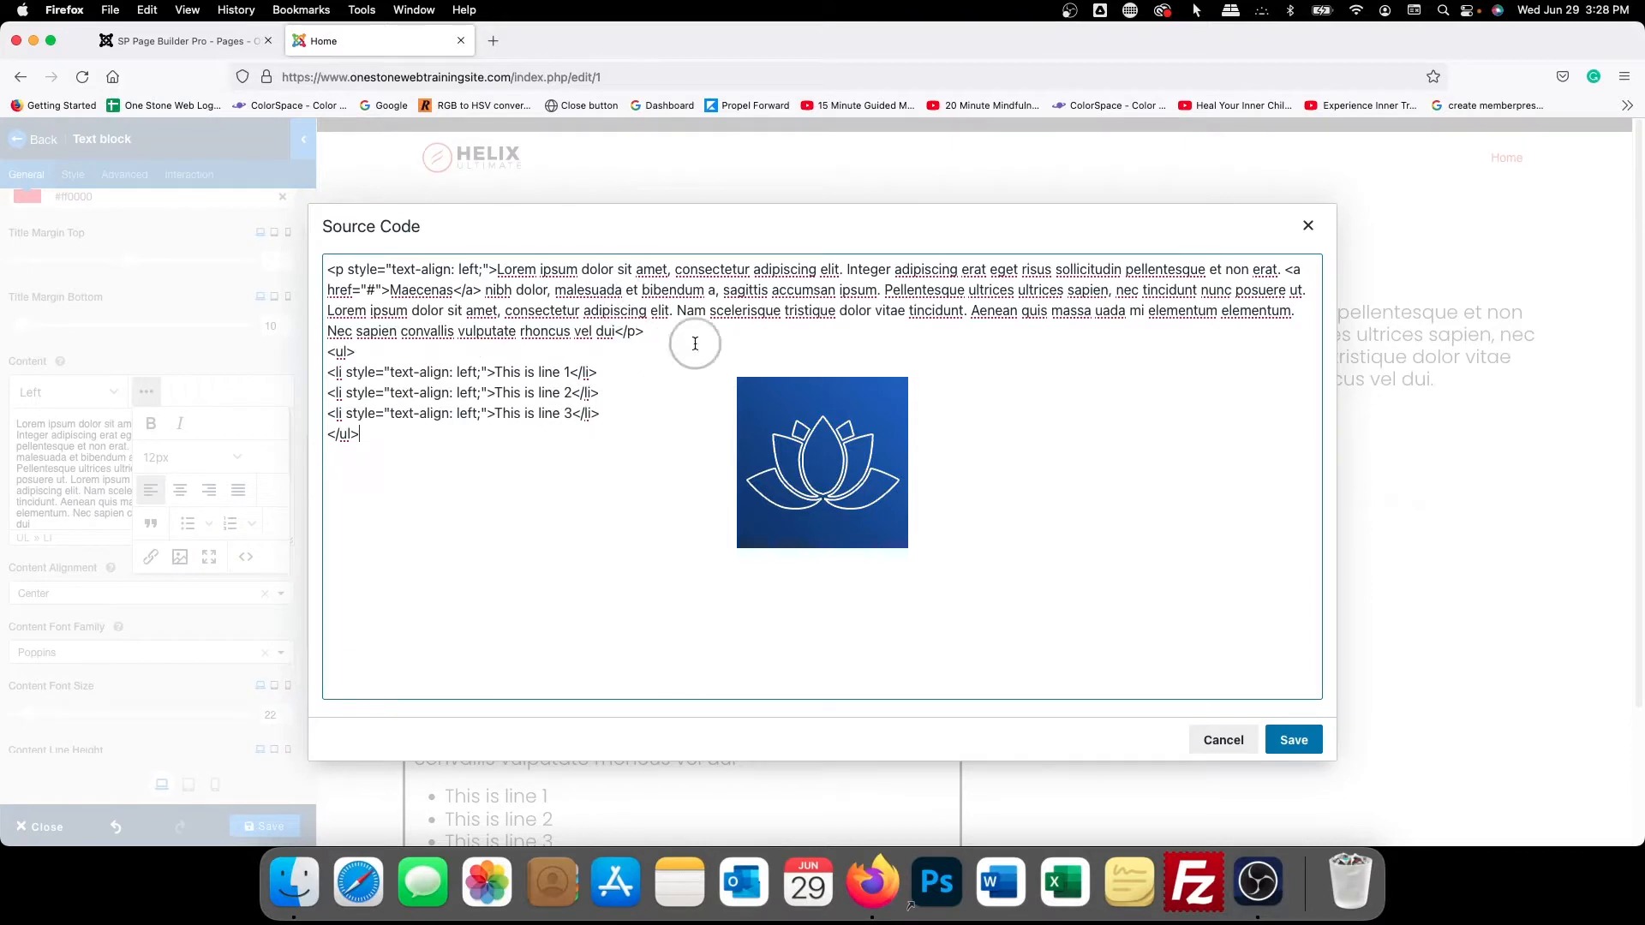
pyautogui.click(1289, 738)
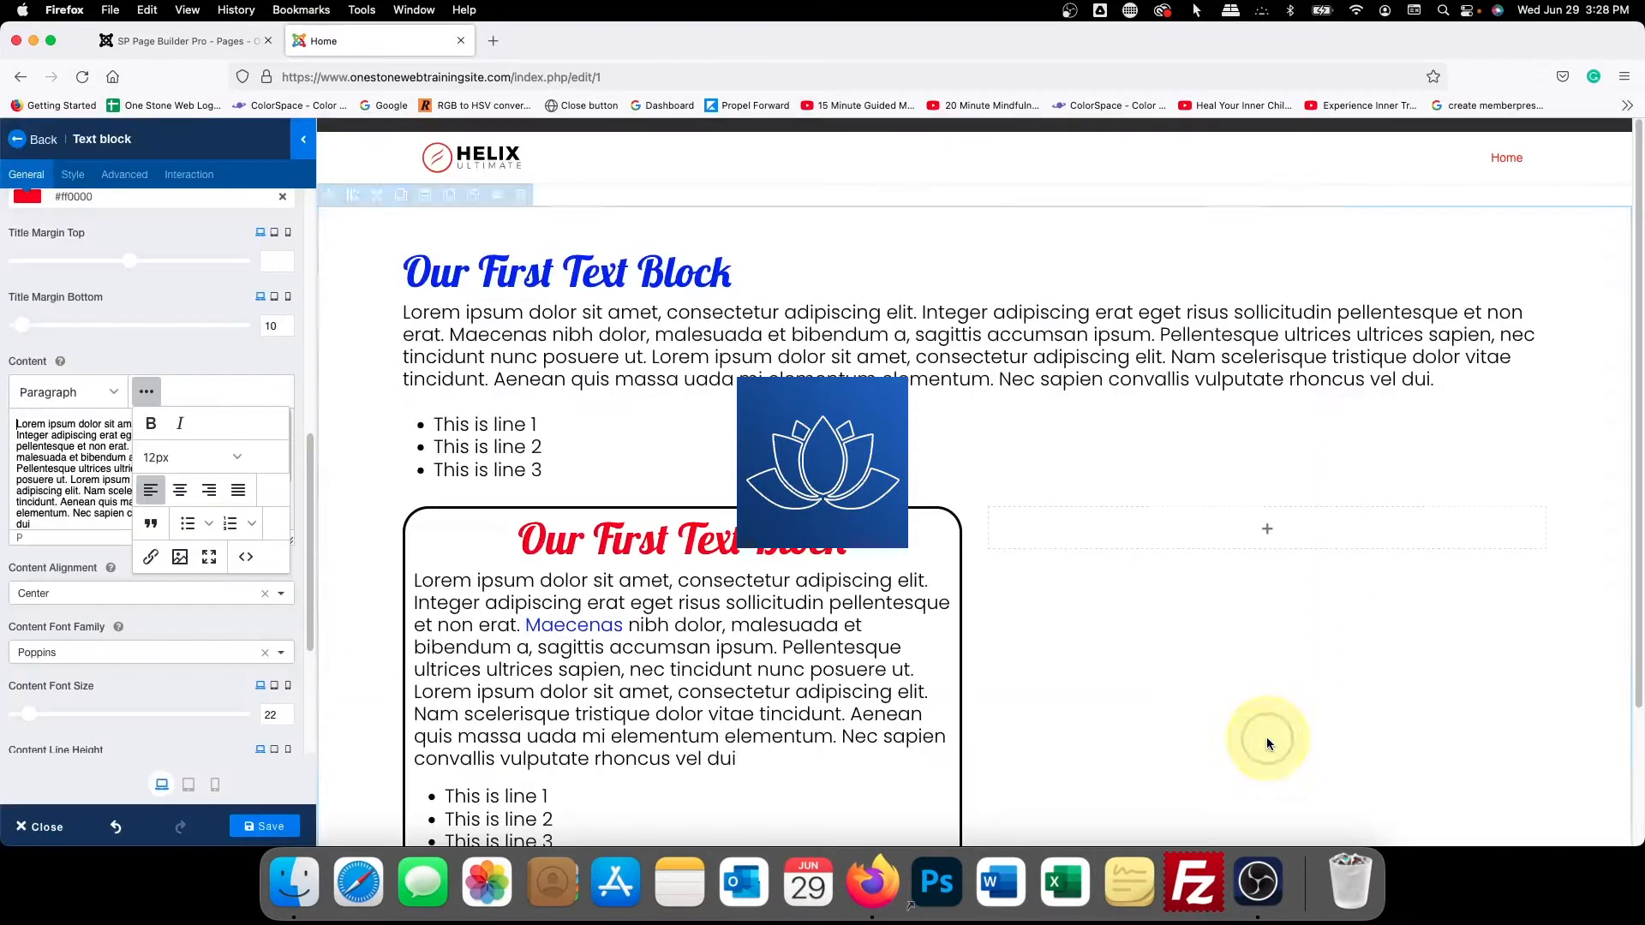
pyautogui.click(158, 400)
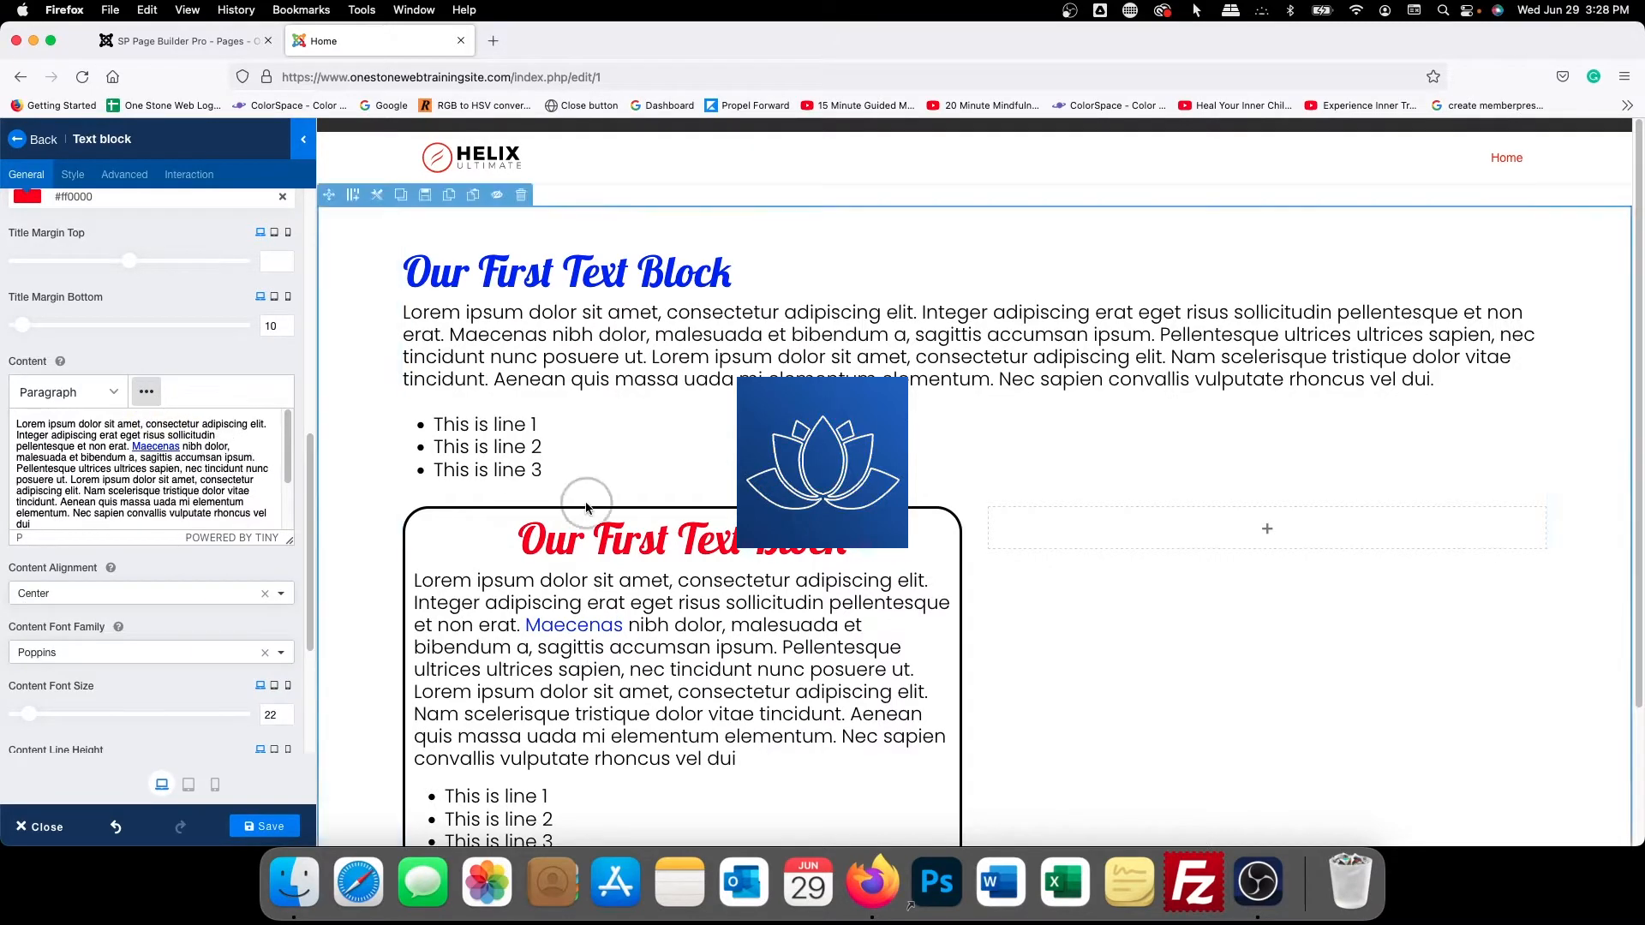
pyautogui.scroll(-3, 587, 501)
pyautogui.scroll(2, 587, 506)
pyautogui.scroll(1, 587, 506)
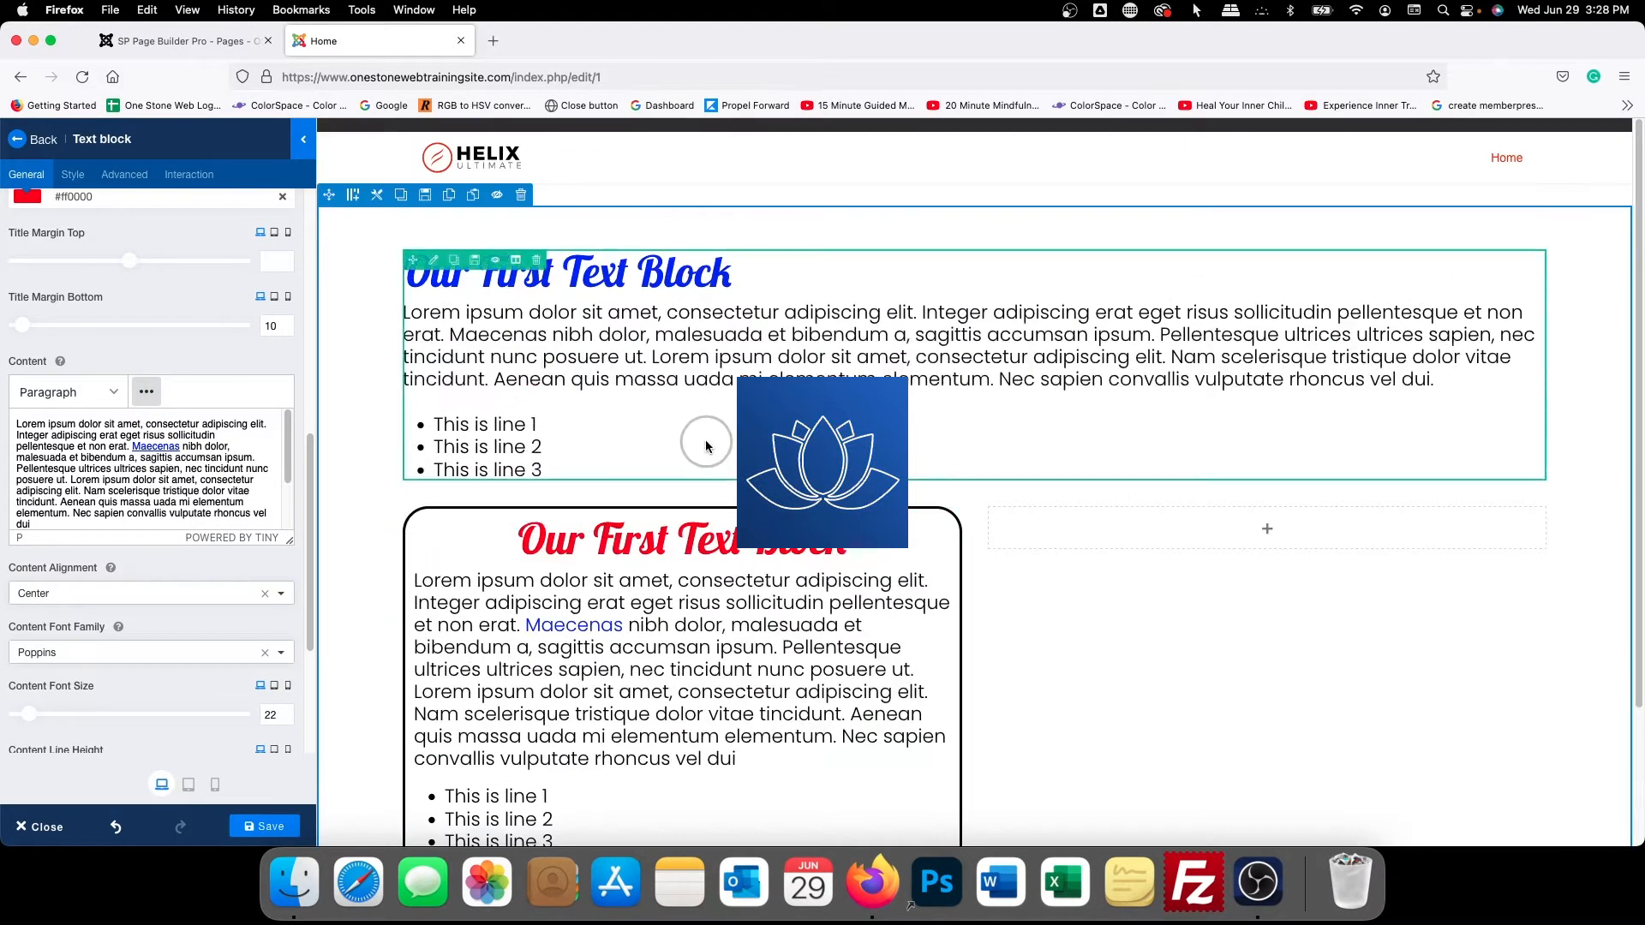
pyautogui.scroll(-2, 698, 441)
pyautogui.scroll(3, 706, 440)
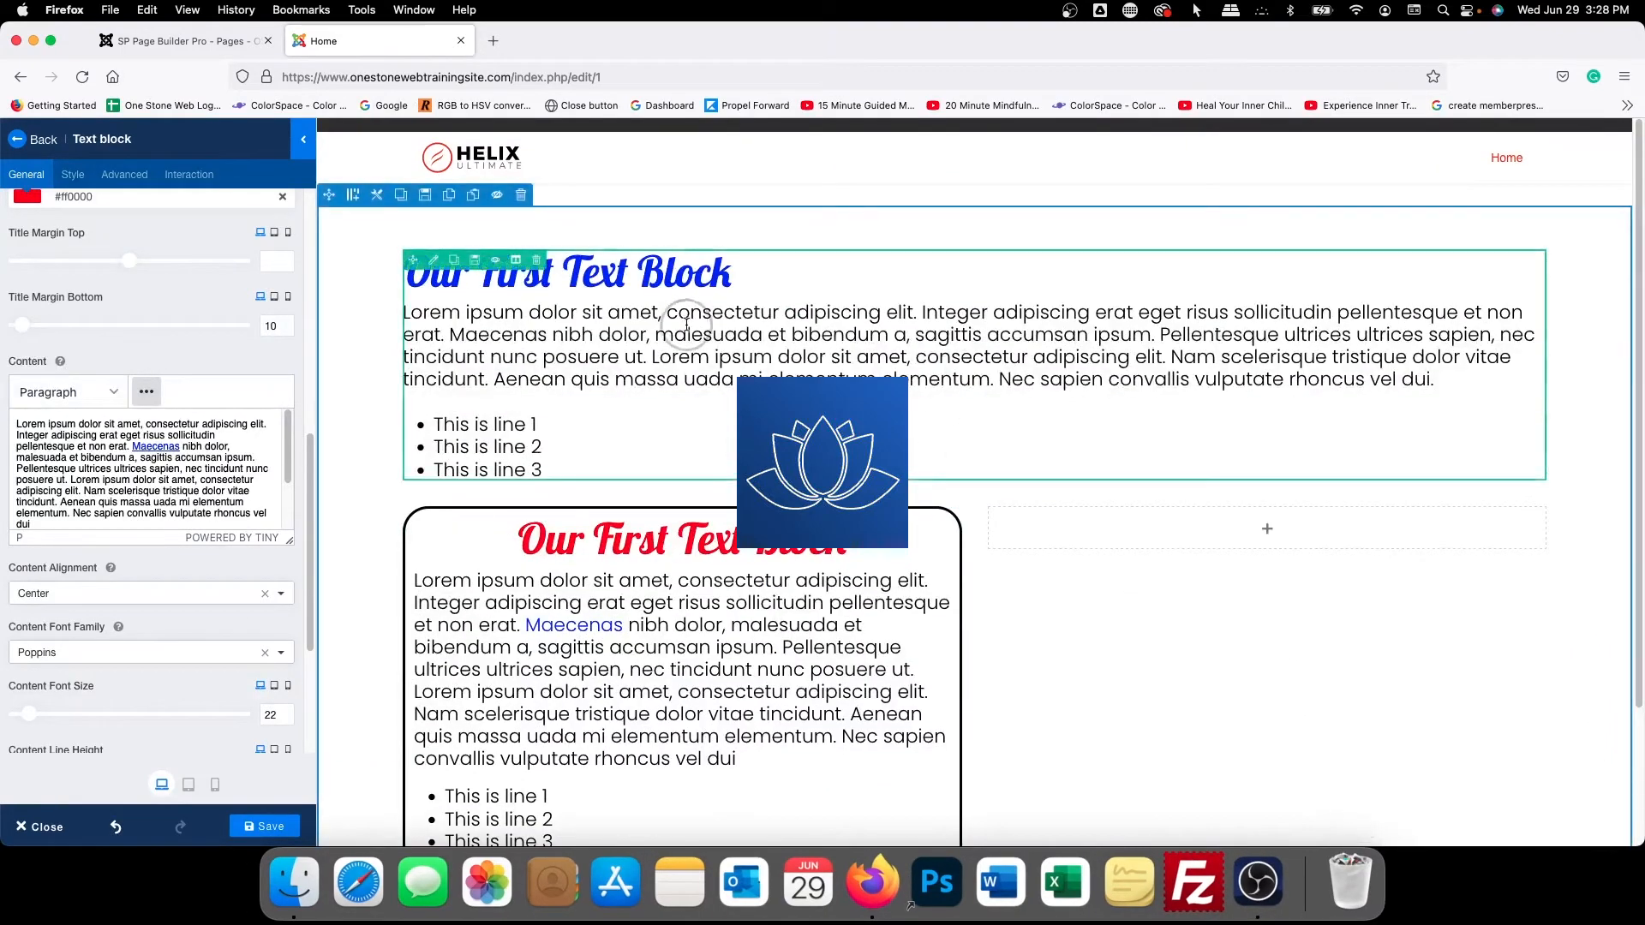
pyautogui.click(1031, 544)
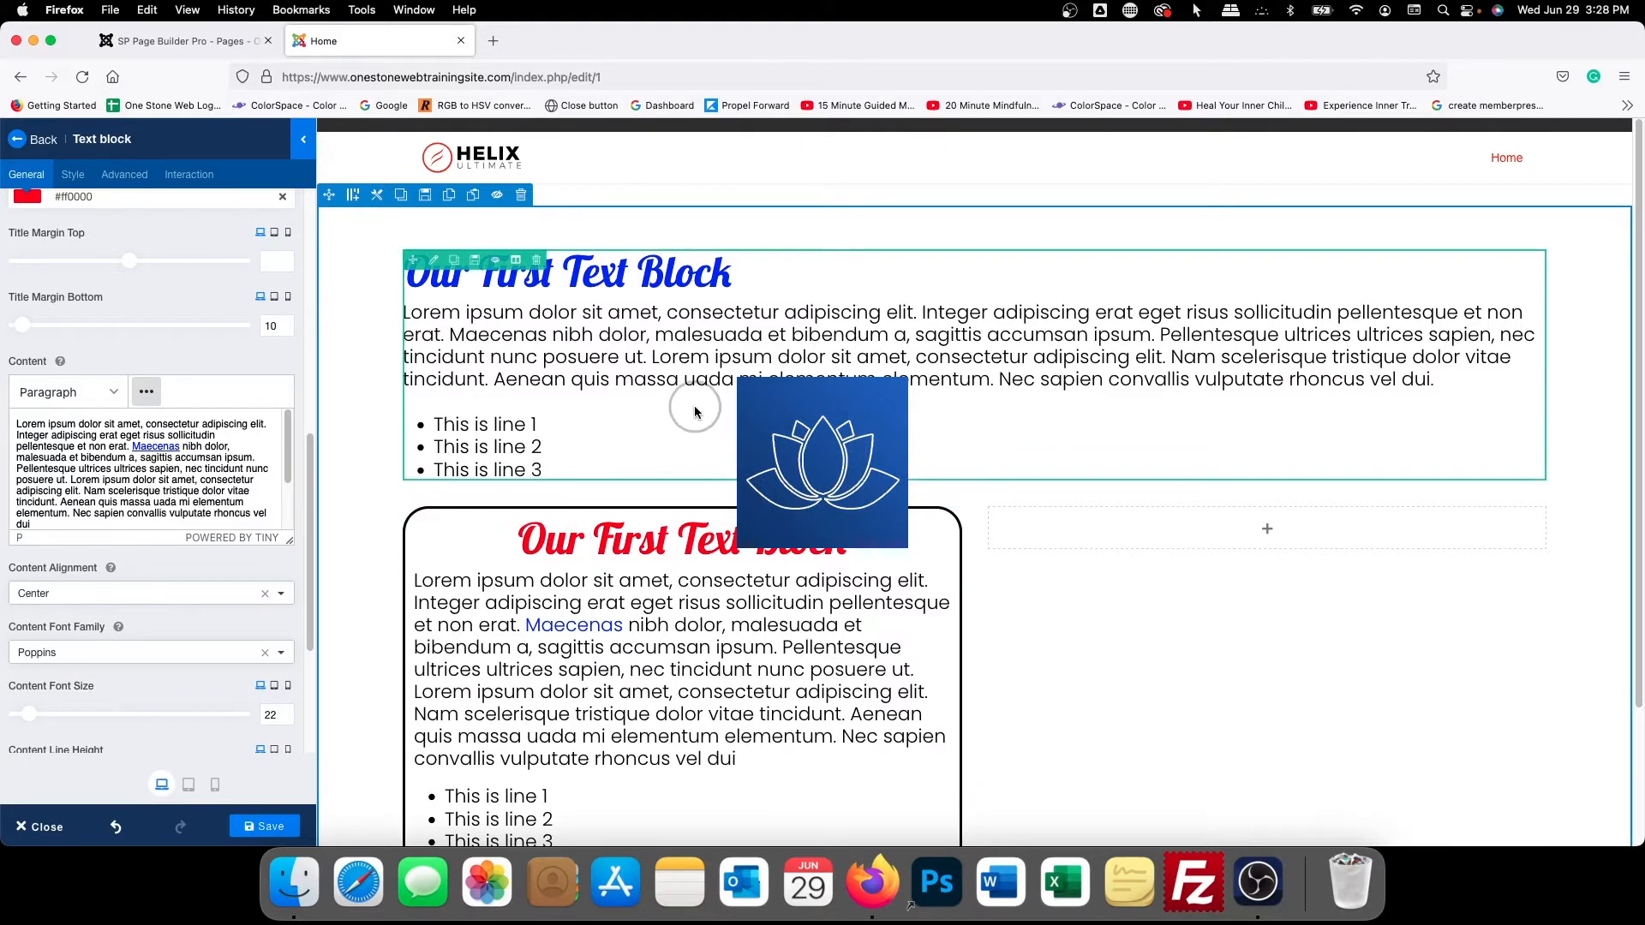
# Open the Advanced settings of the bordered text block with the red title
pyautogui.scroll(-2, 695, 412)
pyautogui.scroll(-2, 695, 412)
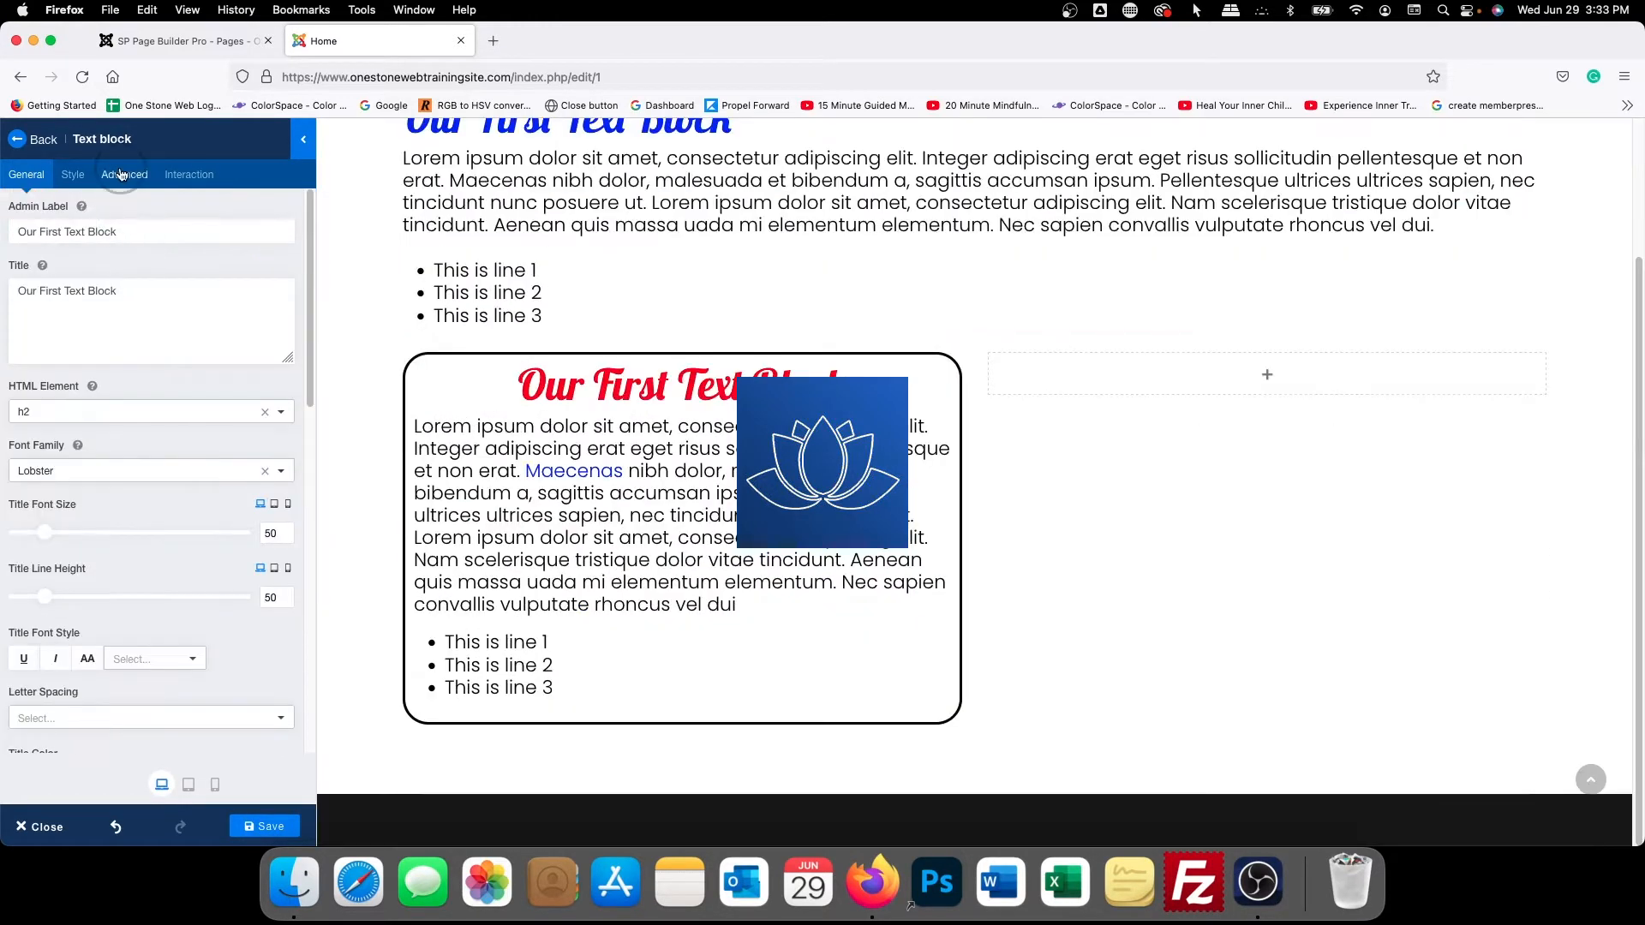
pyautogui.click(125, 174)
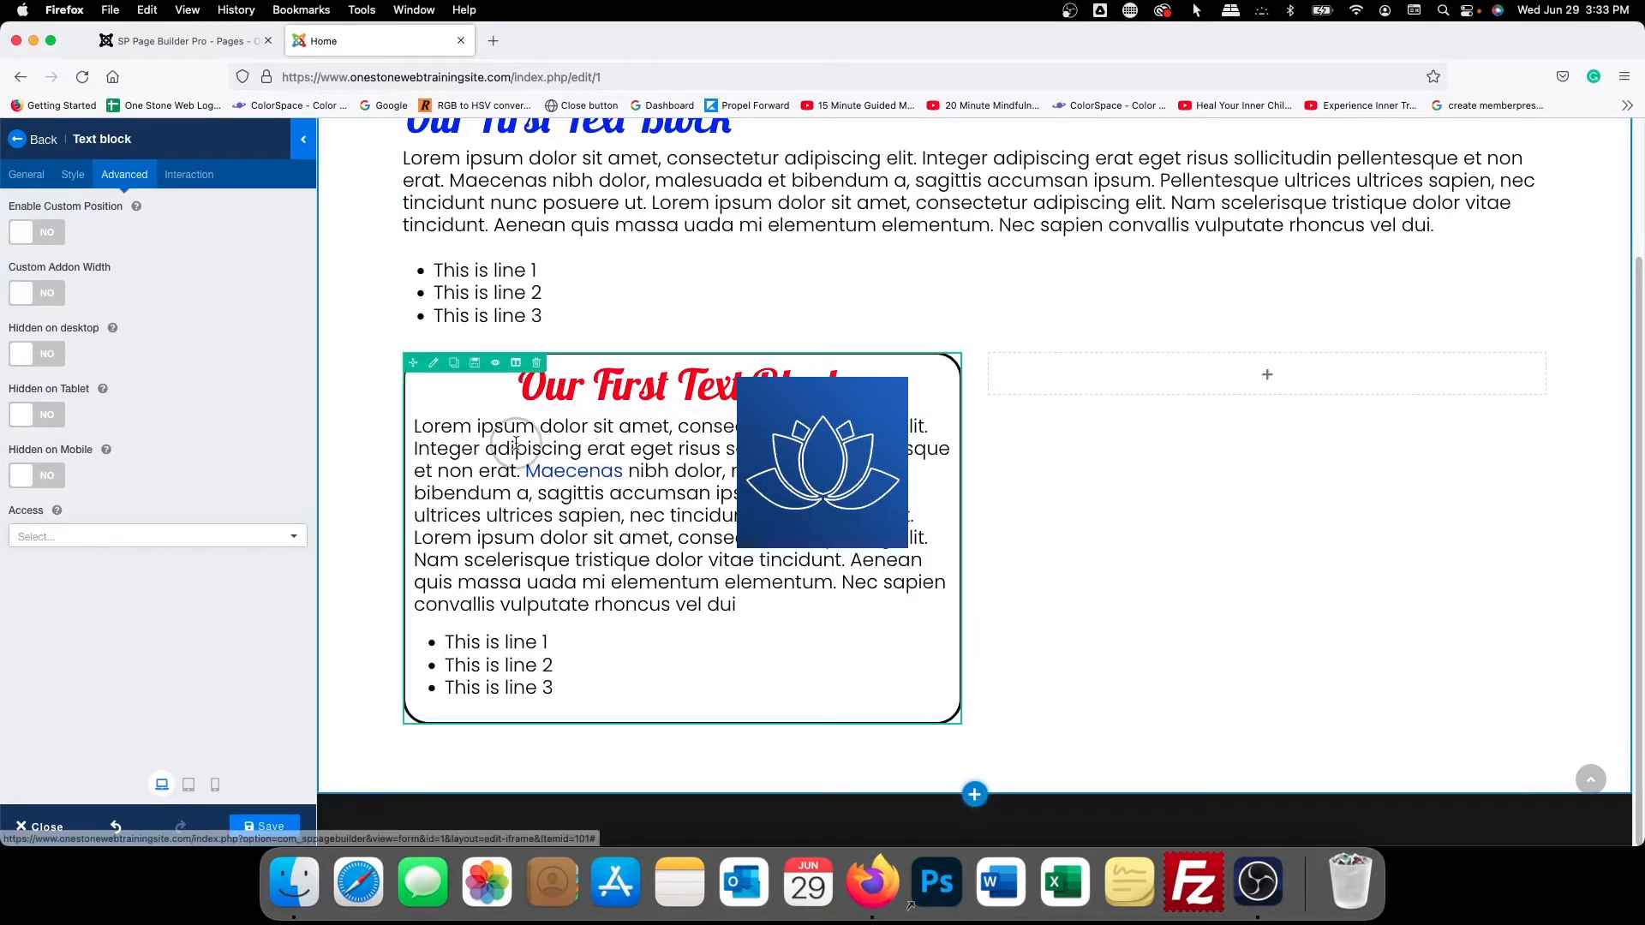
# Duplicate the bordered text block with the red title
pyautogui.click(454, 363)
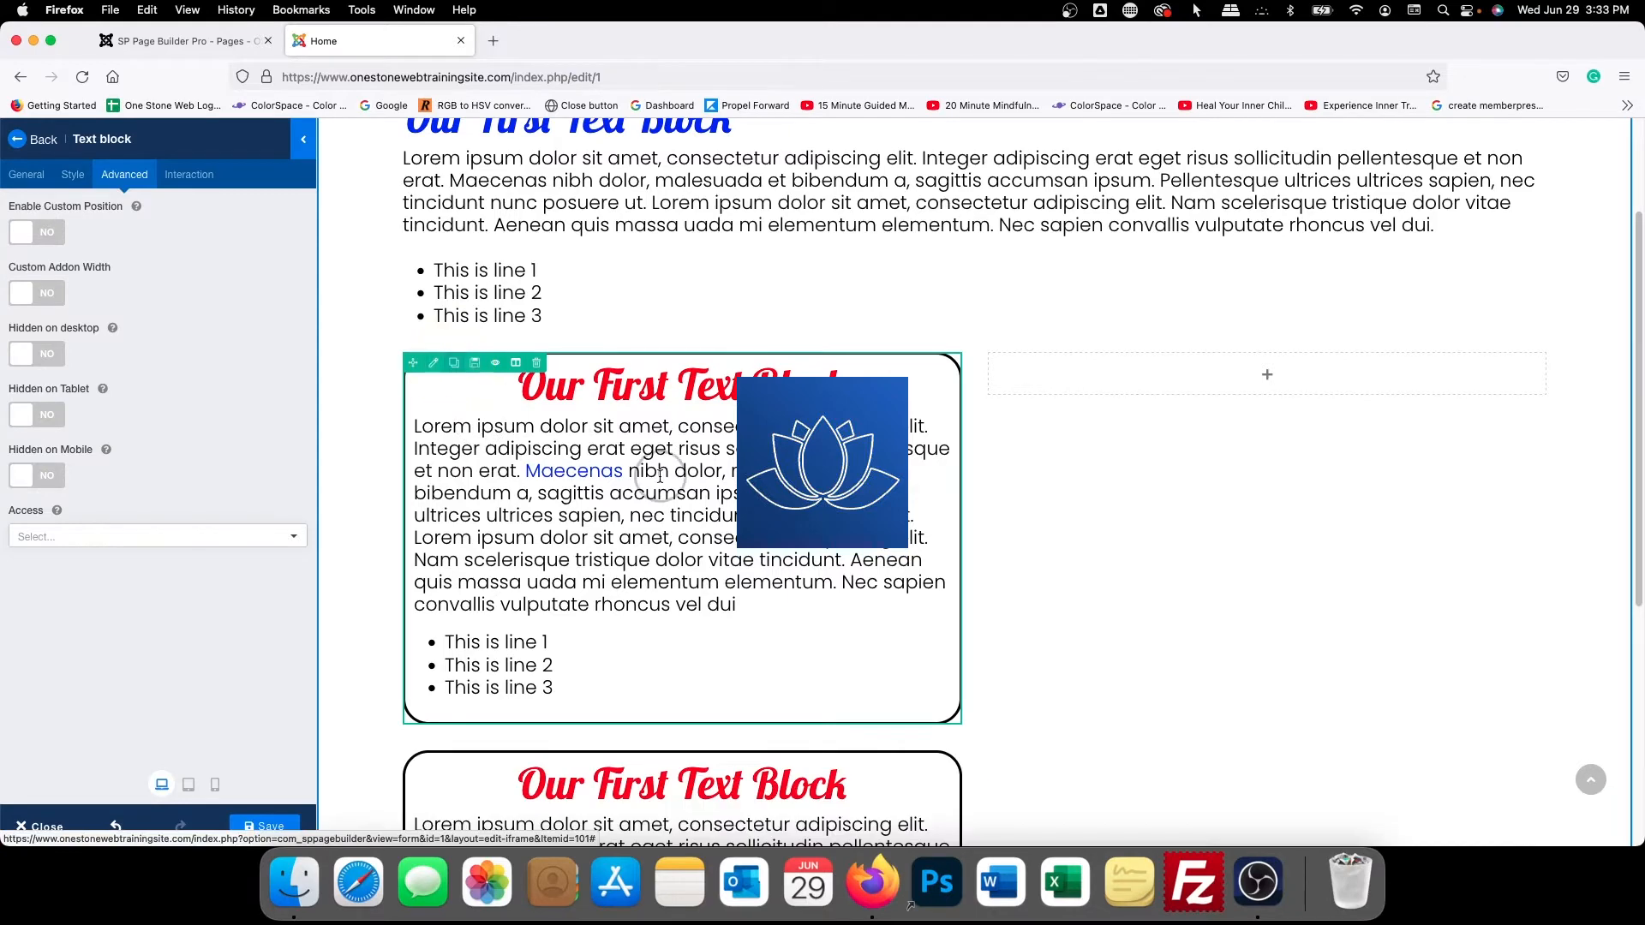
pyautogui.scroll(-3, 660, 476)
pyautogui.scroll(-5, 660, 477)
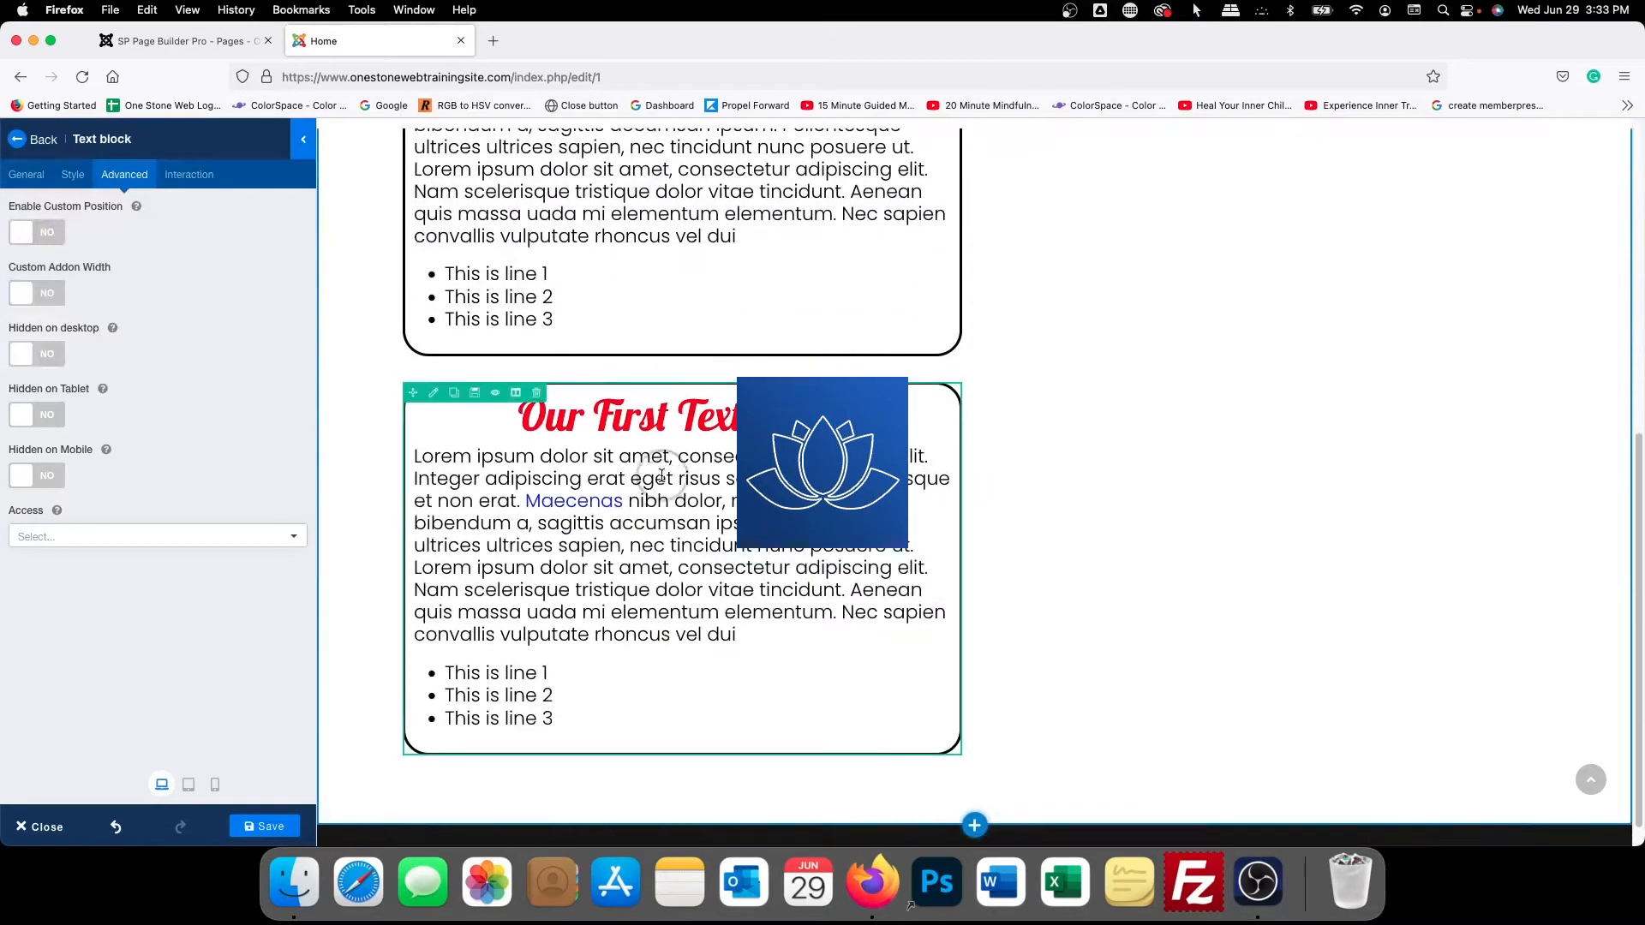
pyautogui.scroll(1, 715, 495)
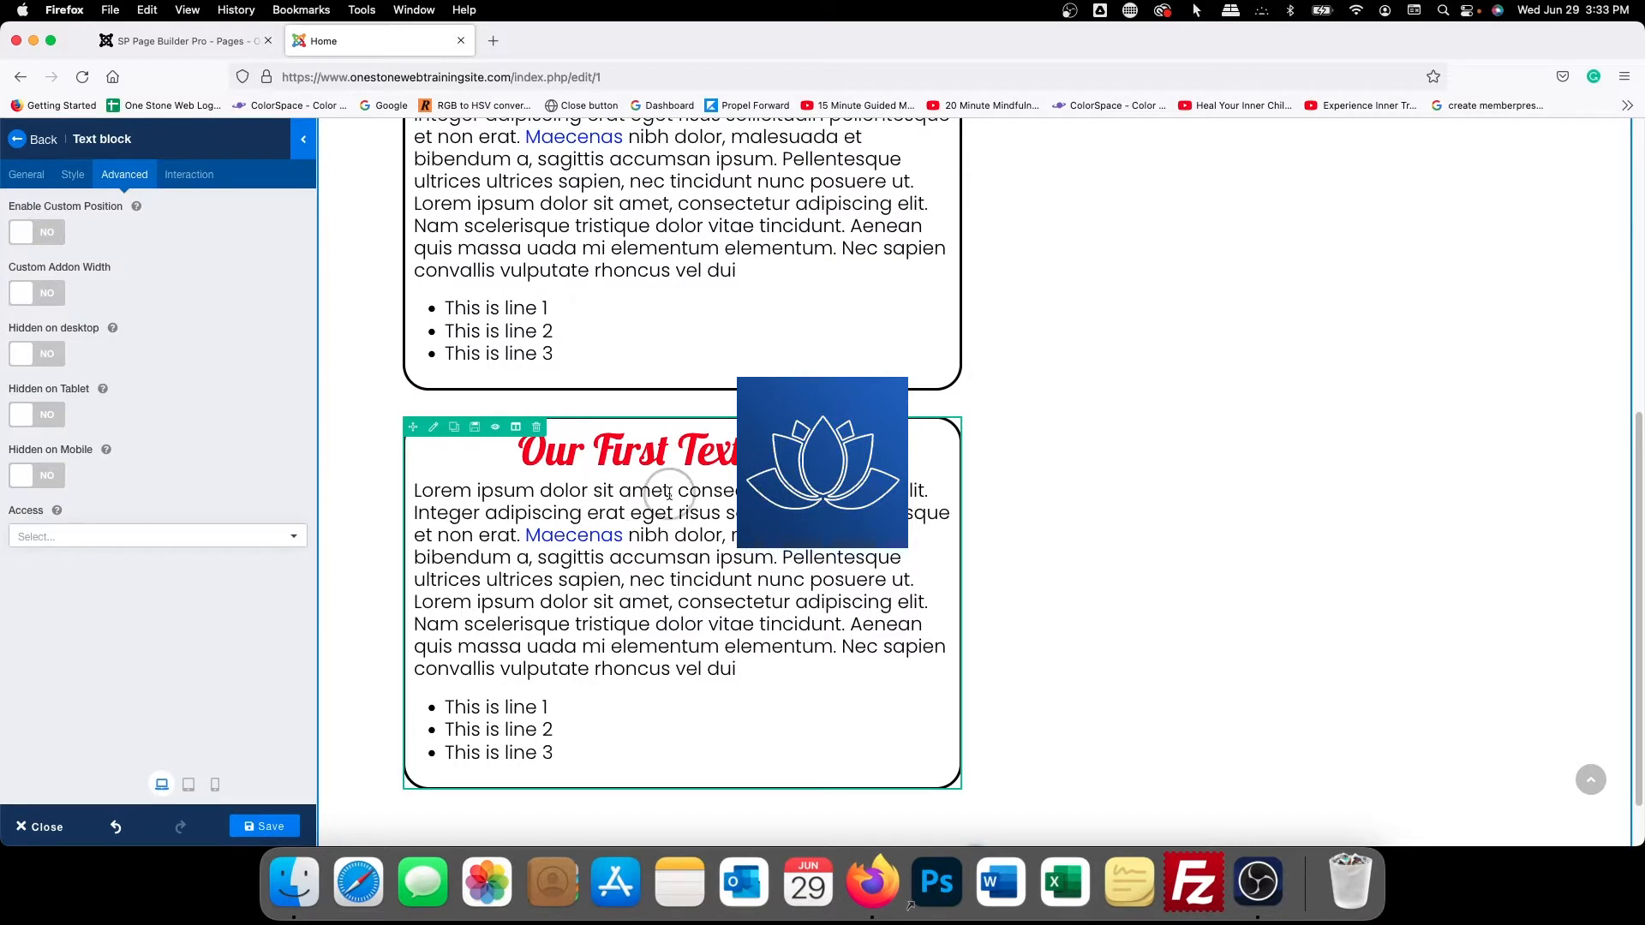
# Set the title color of the duplicated bordered text block to #00ff00
pyautogui.click(433, 427)
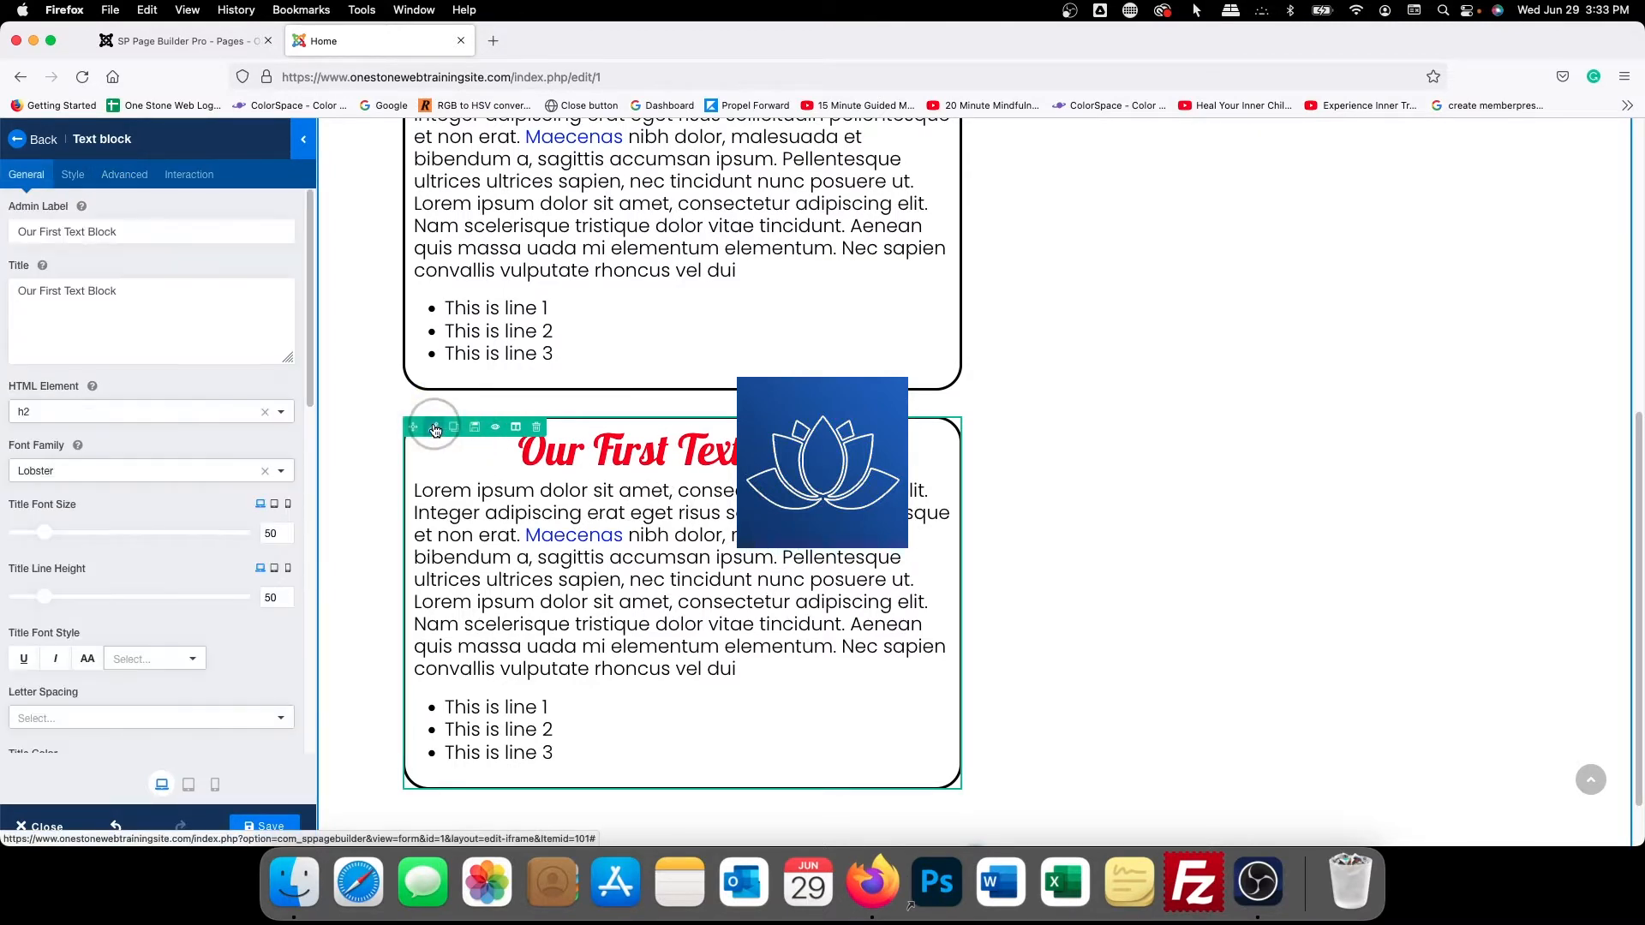
pyautogui.click(72, 174)
pyautogui.click(112, 360)
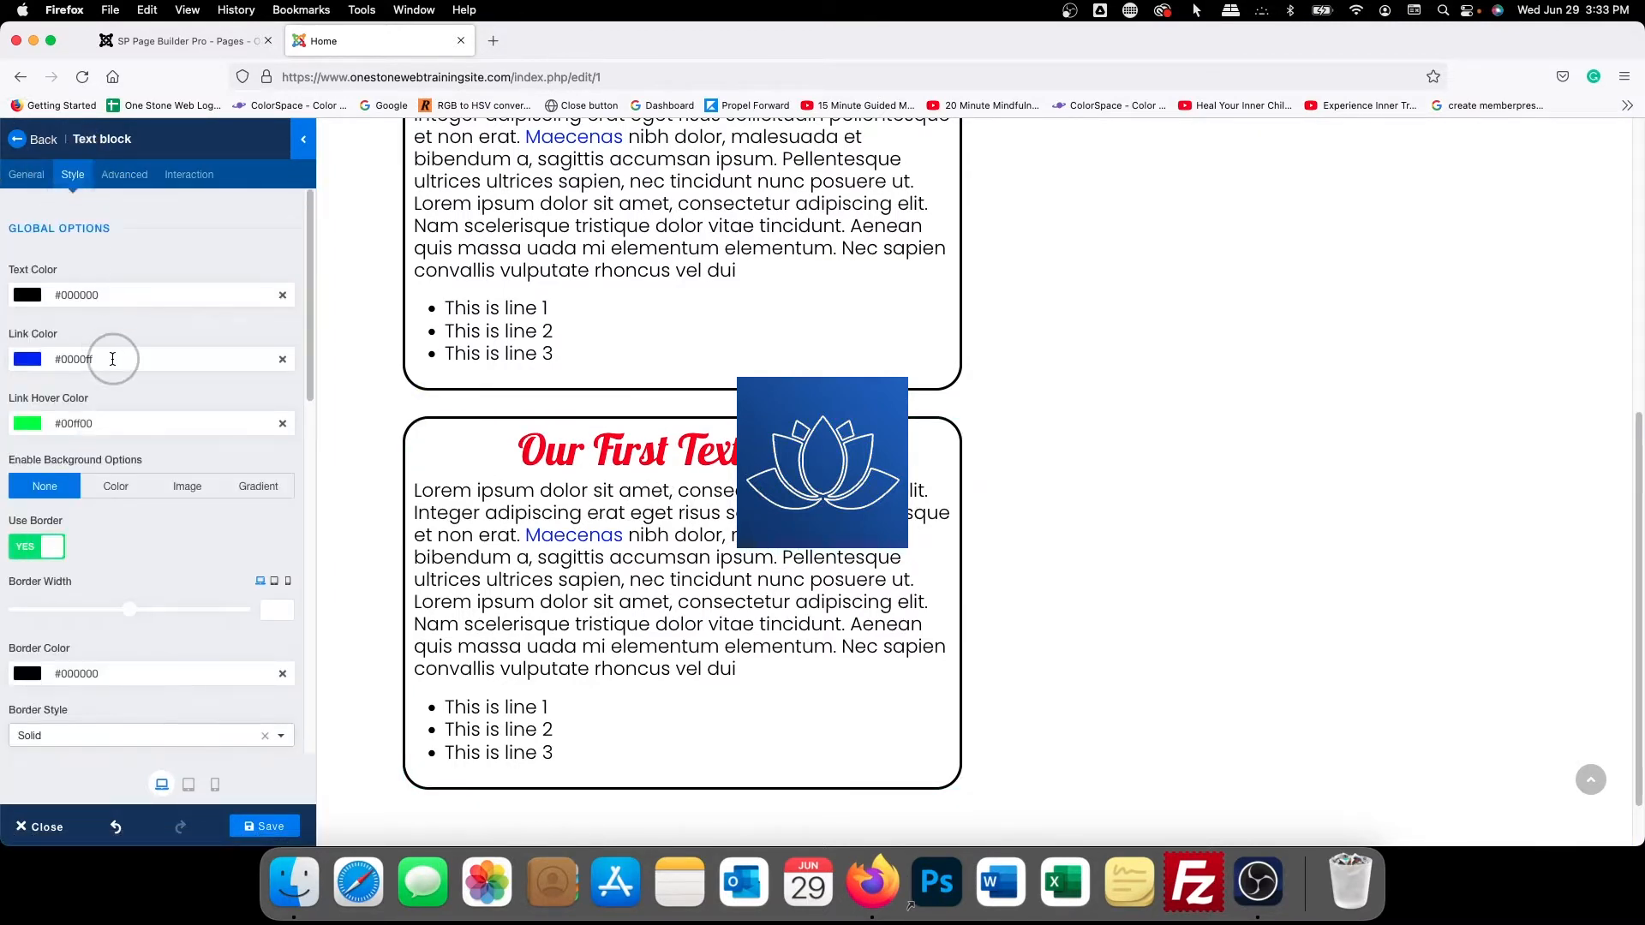
pyautogui.scroll(-3, 125, 470)
pyautogui.scroll(3, 125, 471)
pyautogui.click(19, 170)
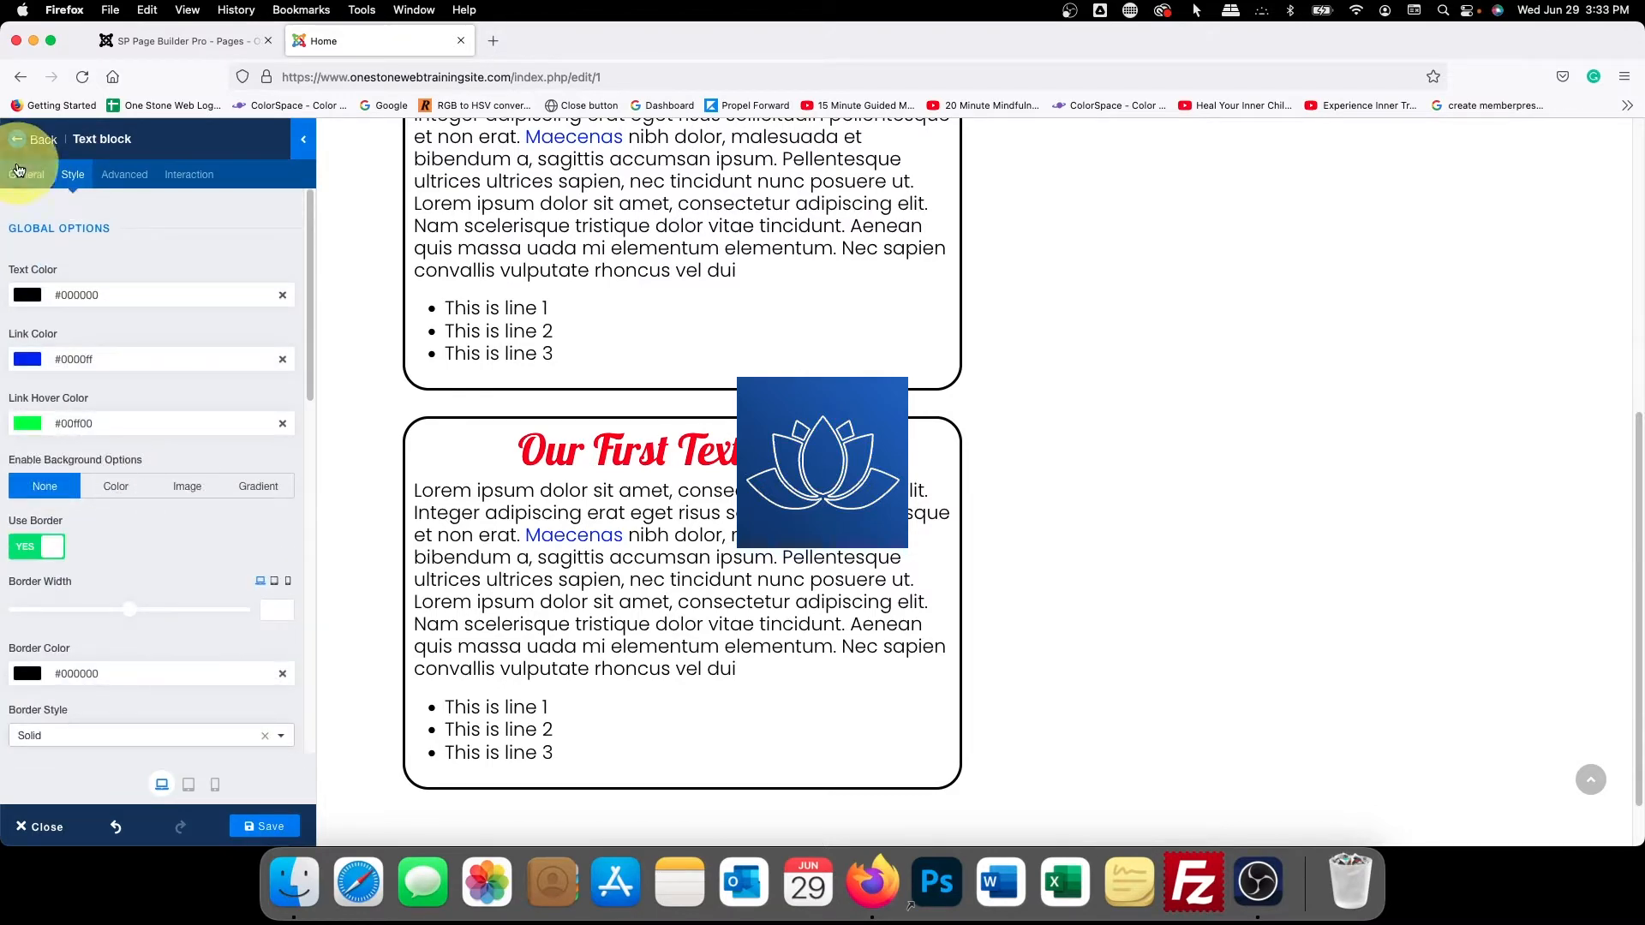
pyautogui.scroll(-5, 137, 282)
pyautogui.click(78, 463)
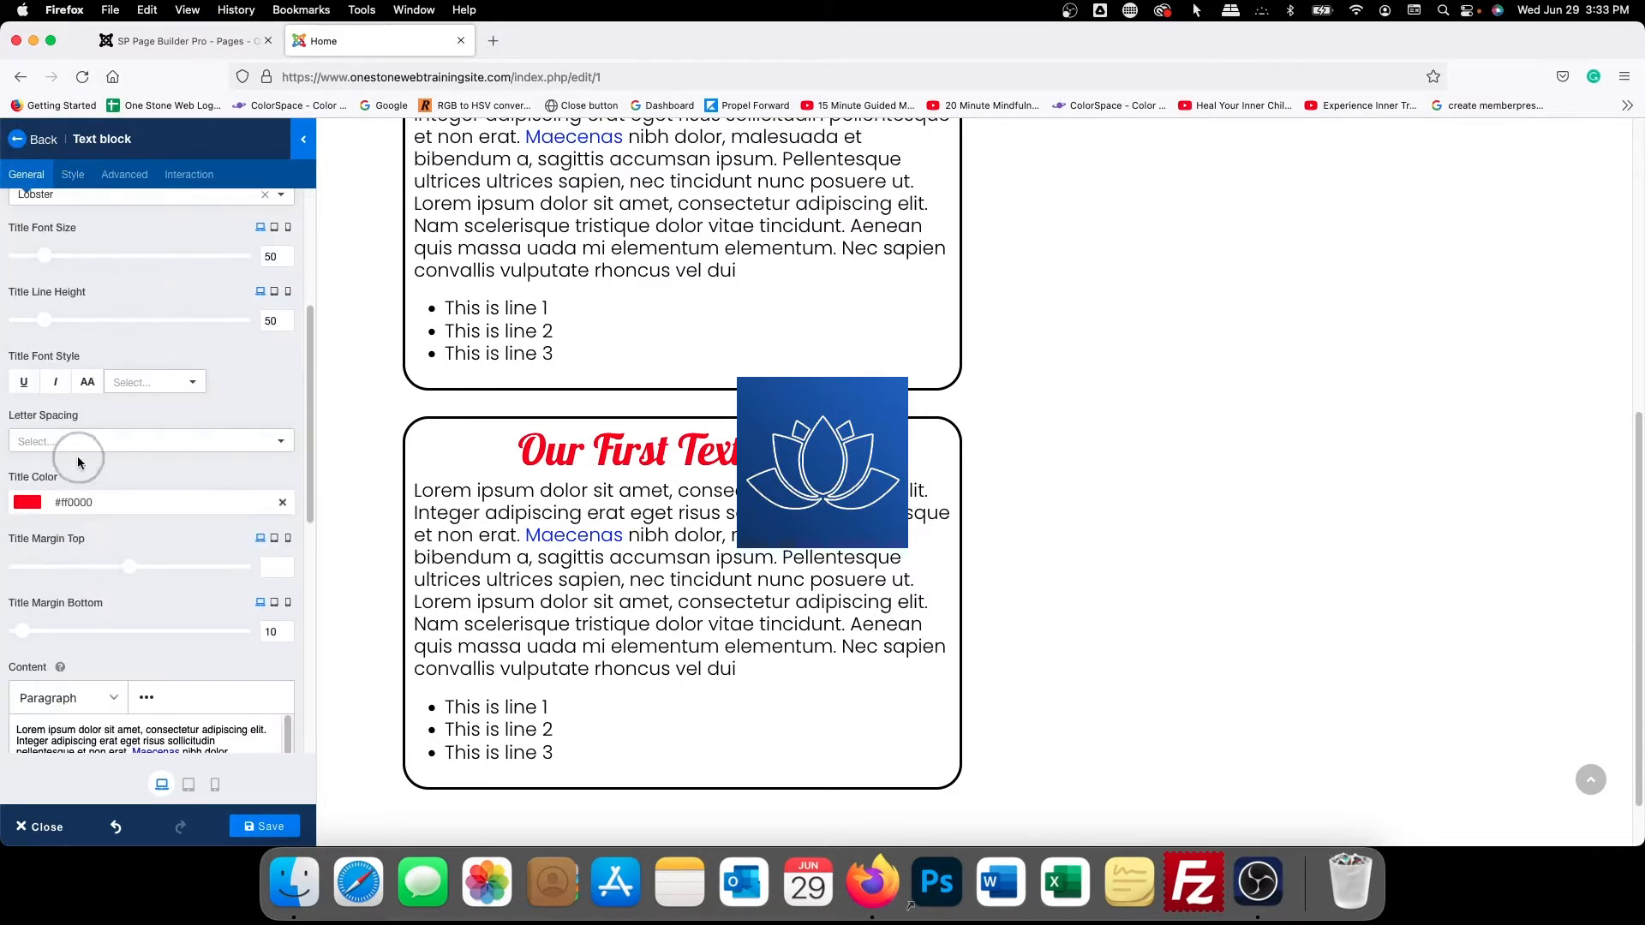
pyautogui.doubleClick(60, 502)
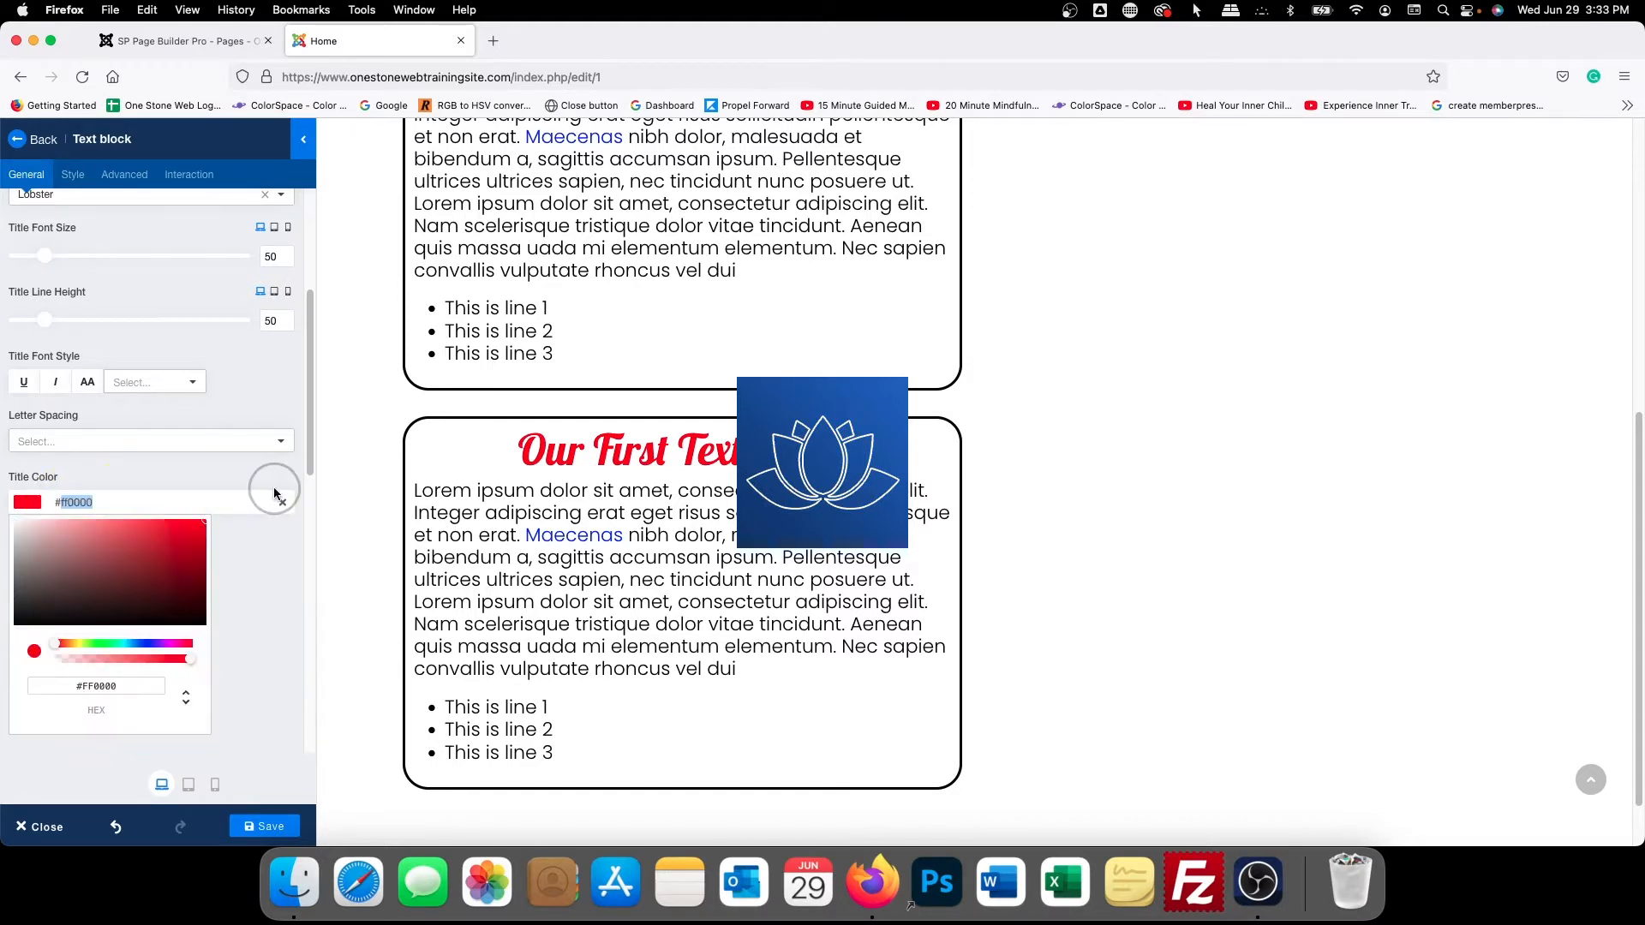
pyautogui.write('00f')
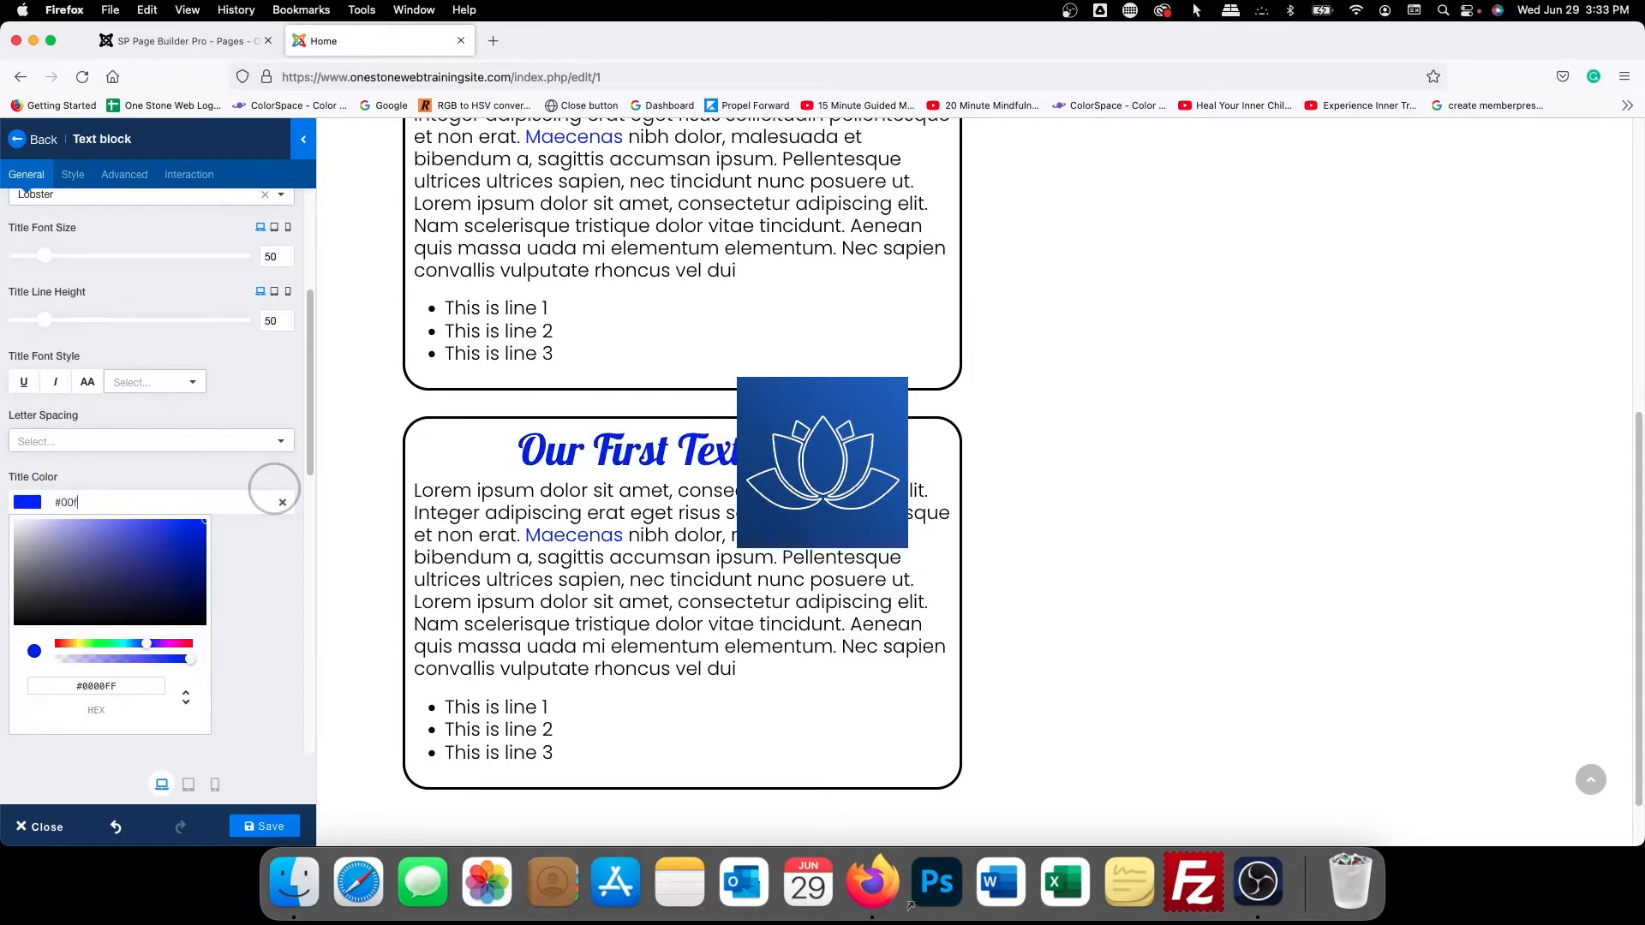
pyautogui.write('f00')
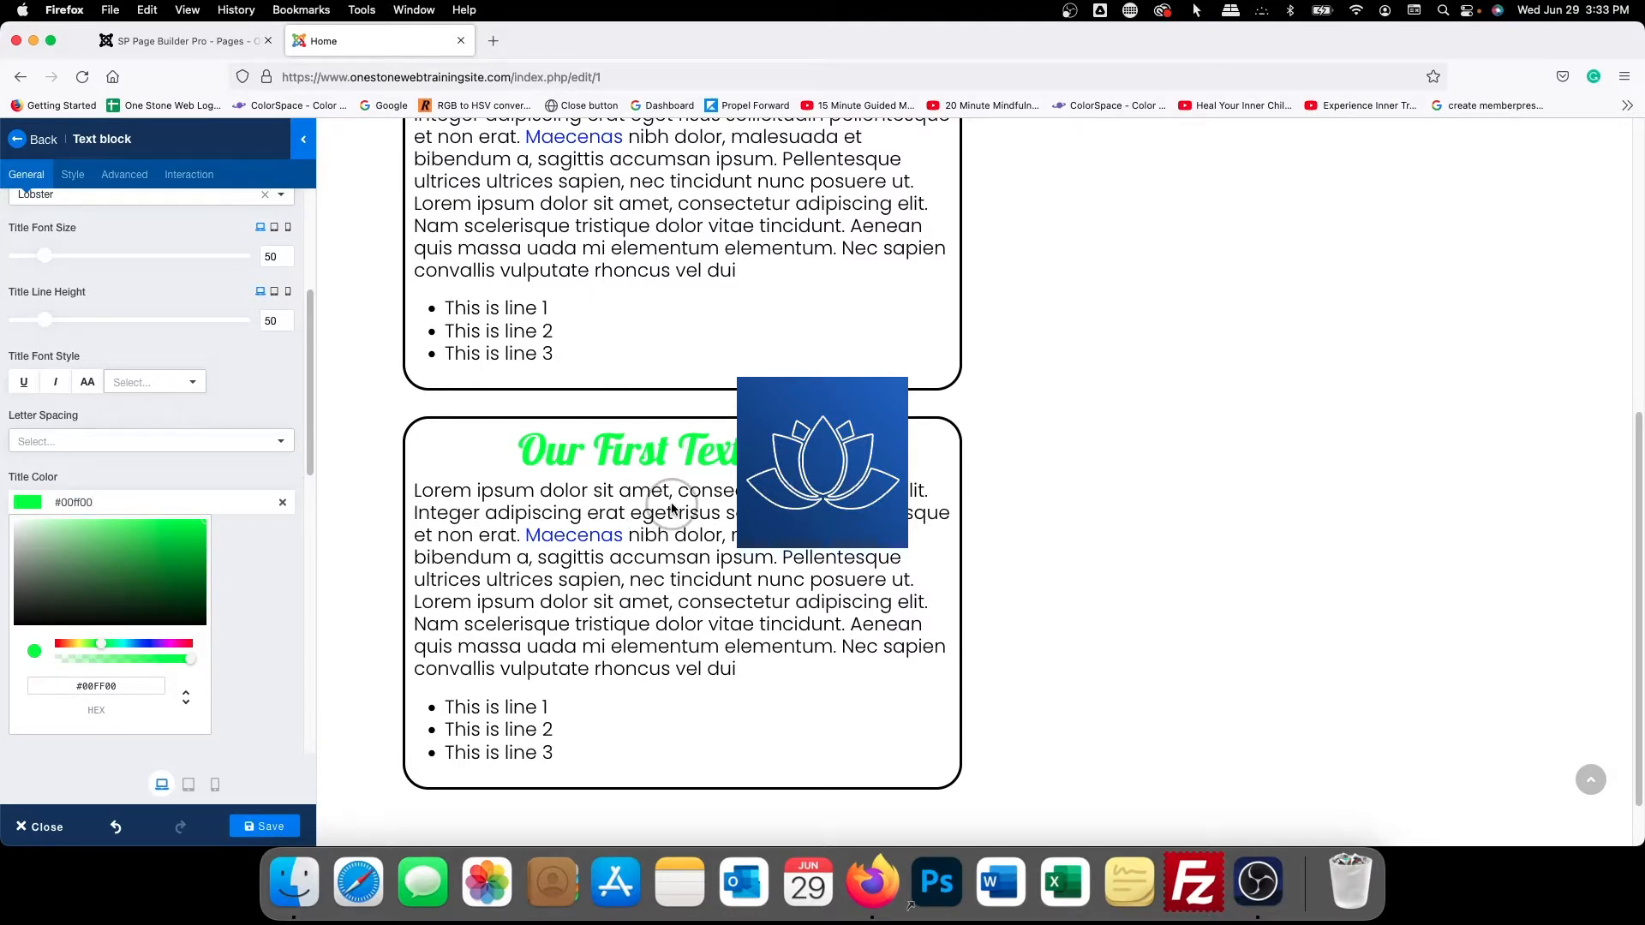
pyautogui.click(285, 579)
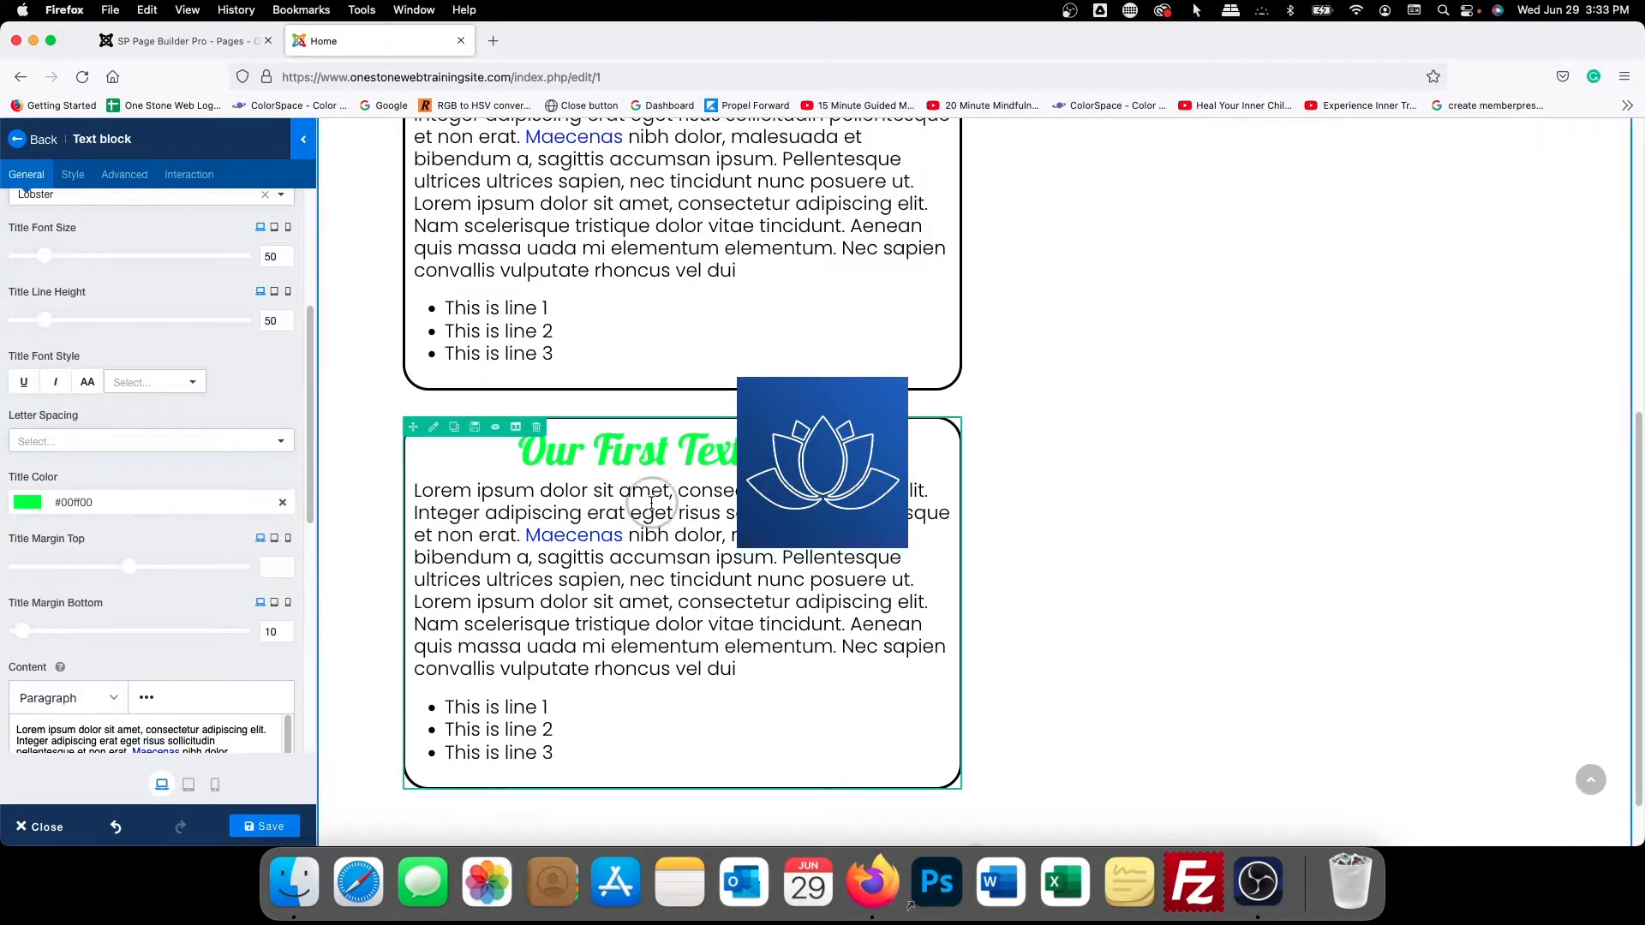
# Compare the red-titled and green-titled text blocks on the page and save the page
pyautogui.scroll(3, 642, 508)
pyautogui.scroll(-2, 651, 506)
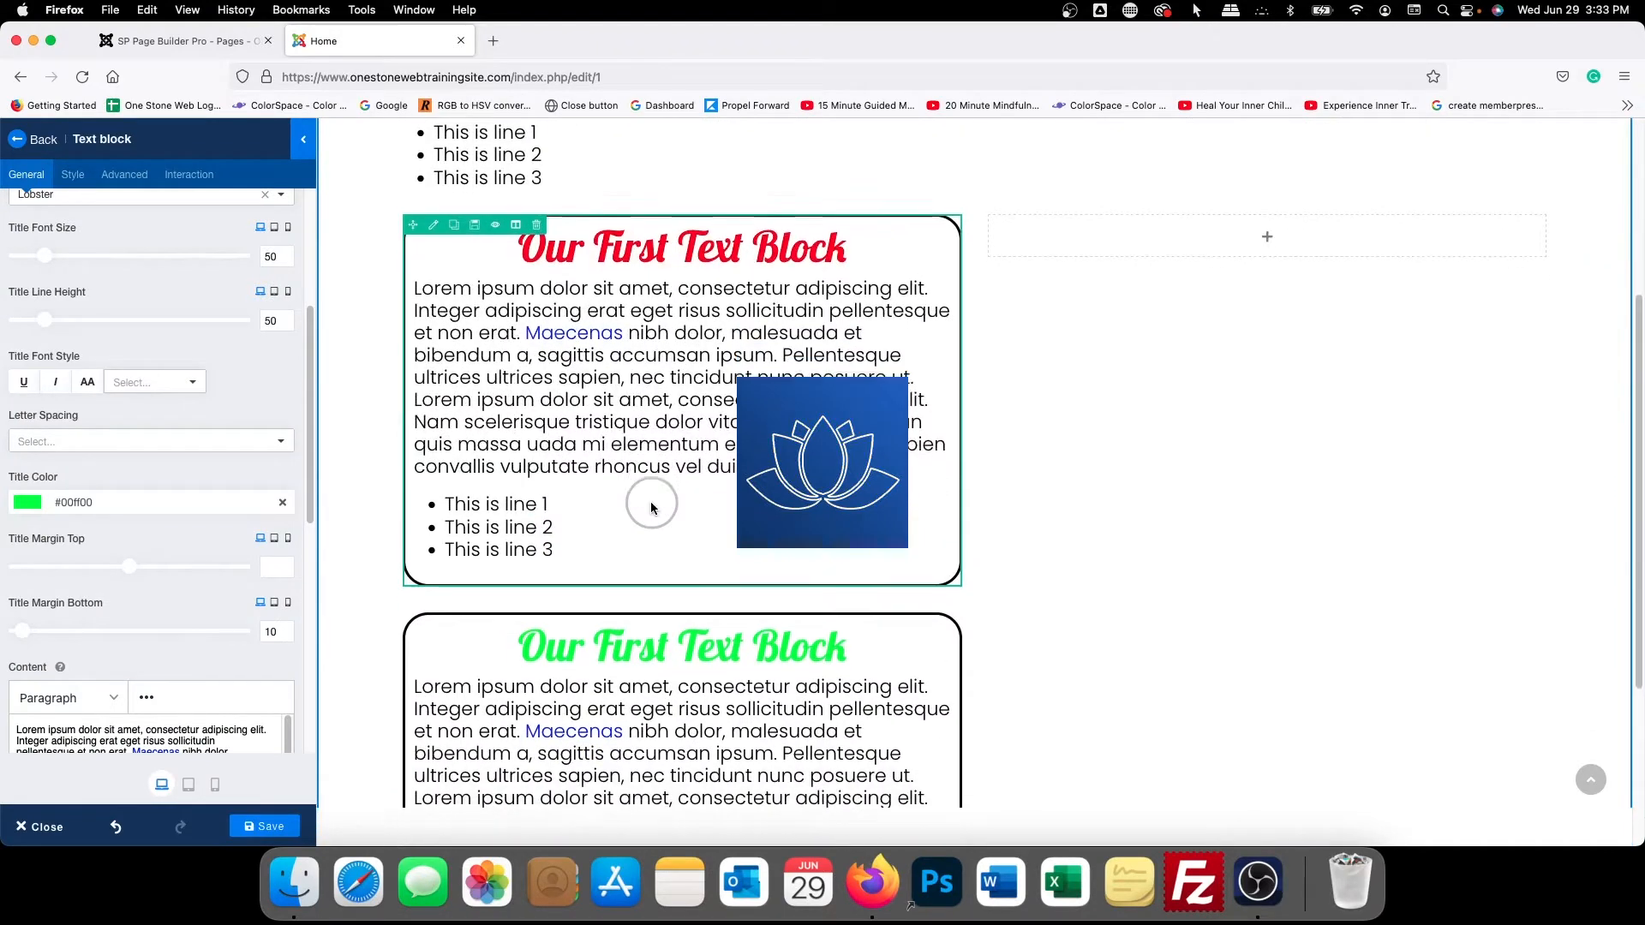
pyautogui.scroll(2, 651, 506)
pyautogui.scroll(3, 651, 505)
pyautogui.scroll(-3, 647, 510)
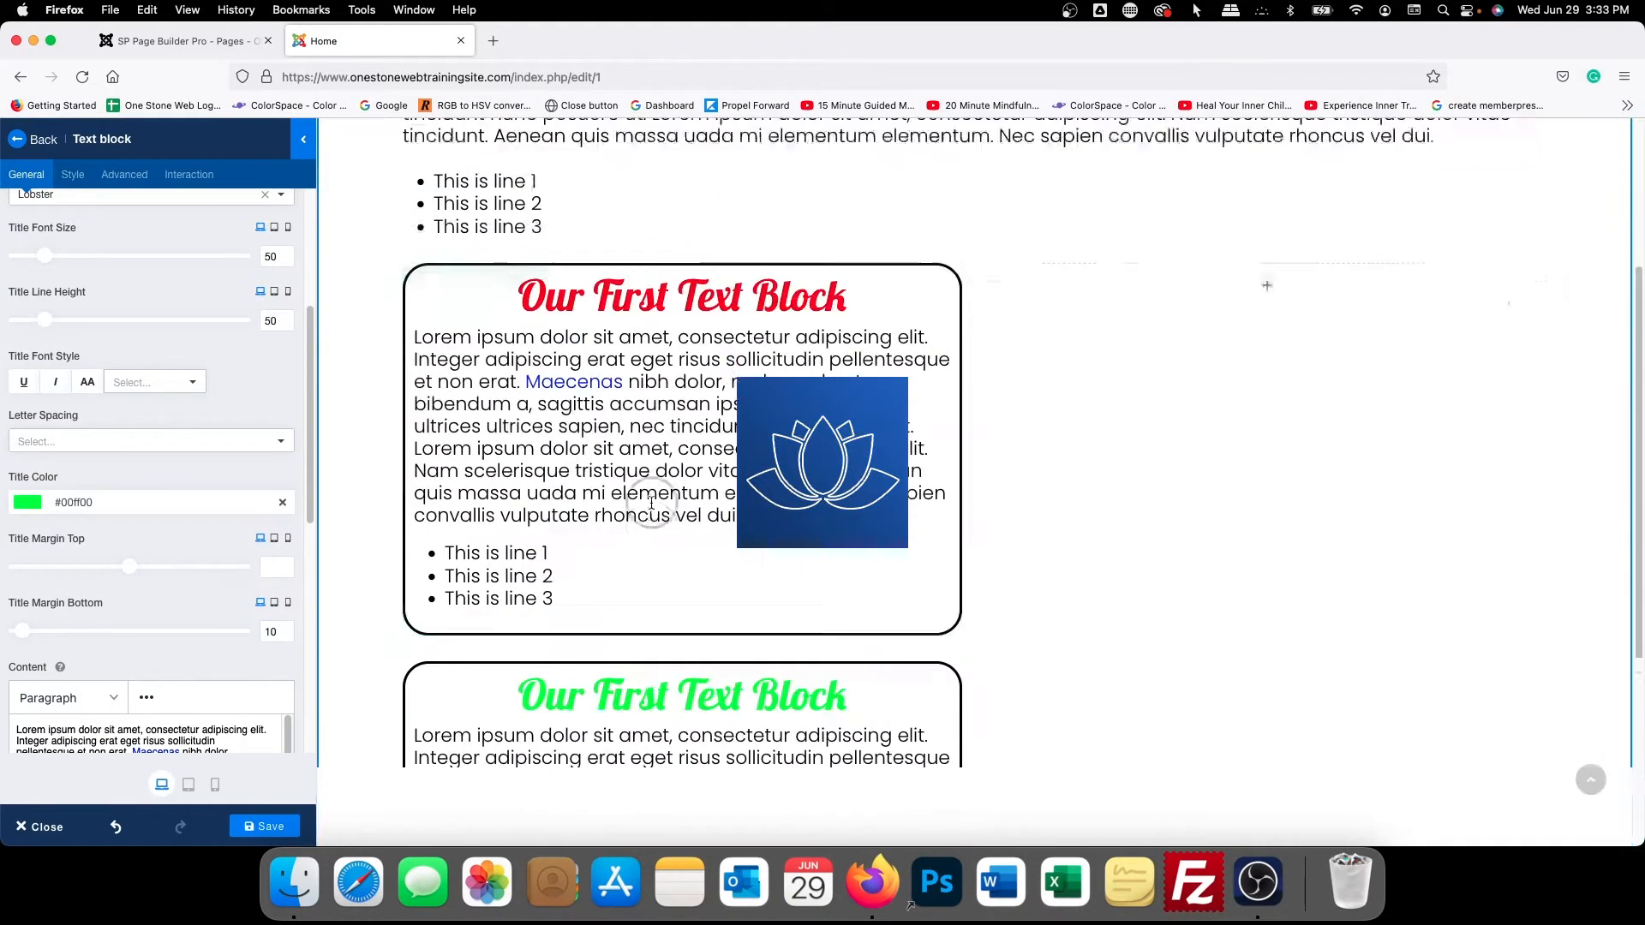
pyautogui.scroll(3, 634, 489)
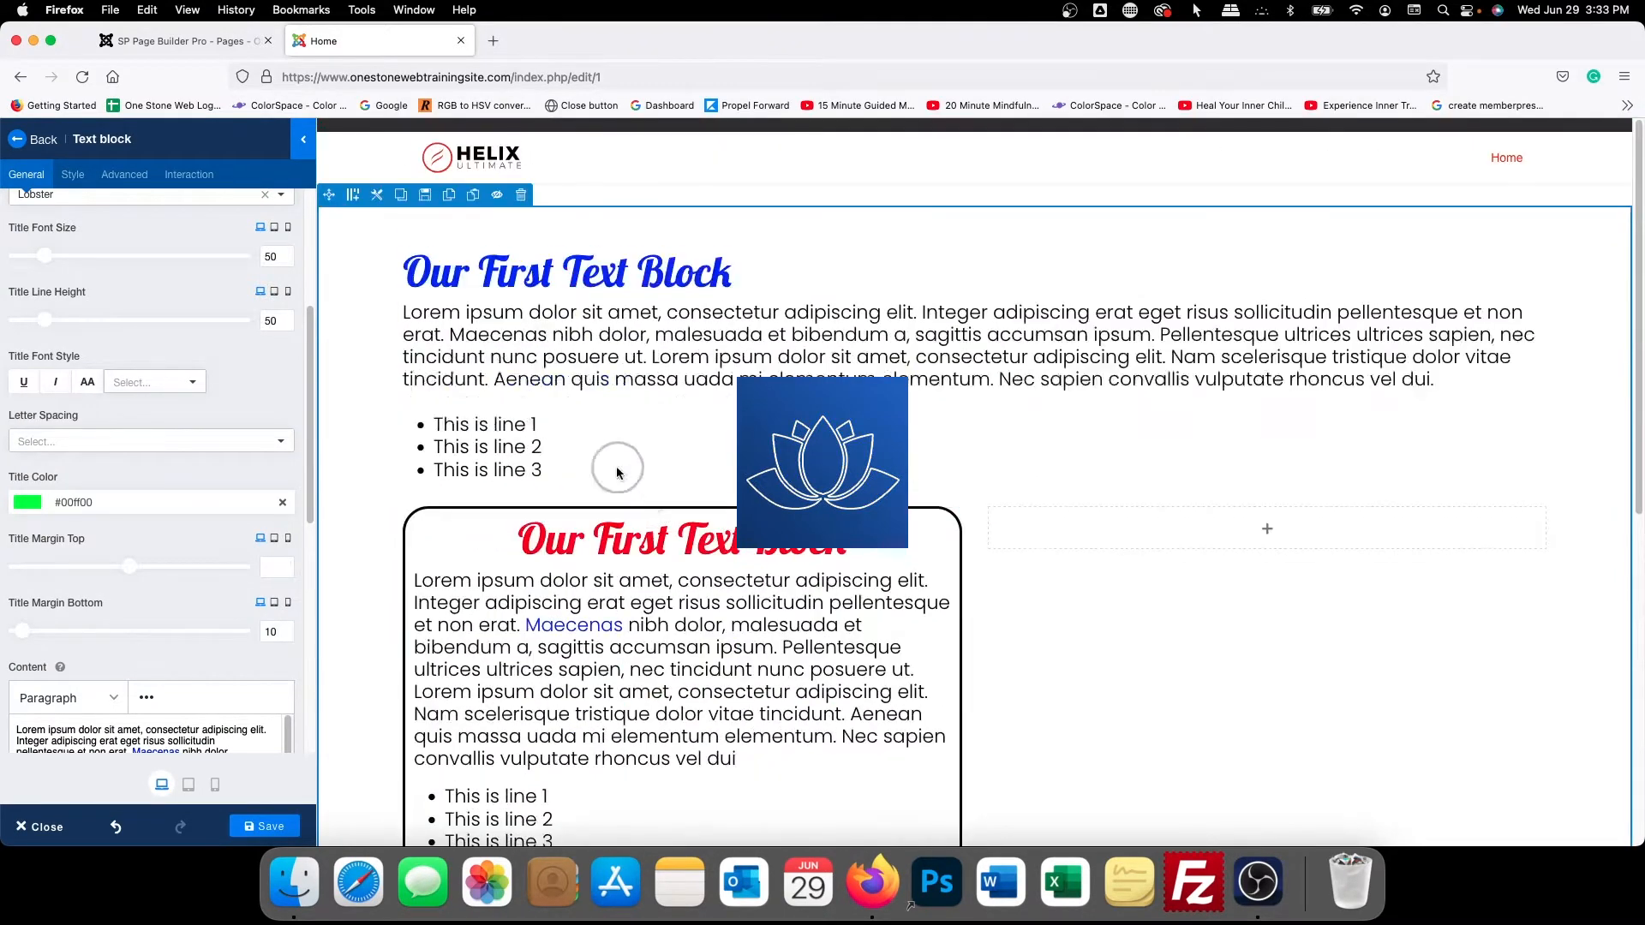
pyautogui.click(265, 826)
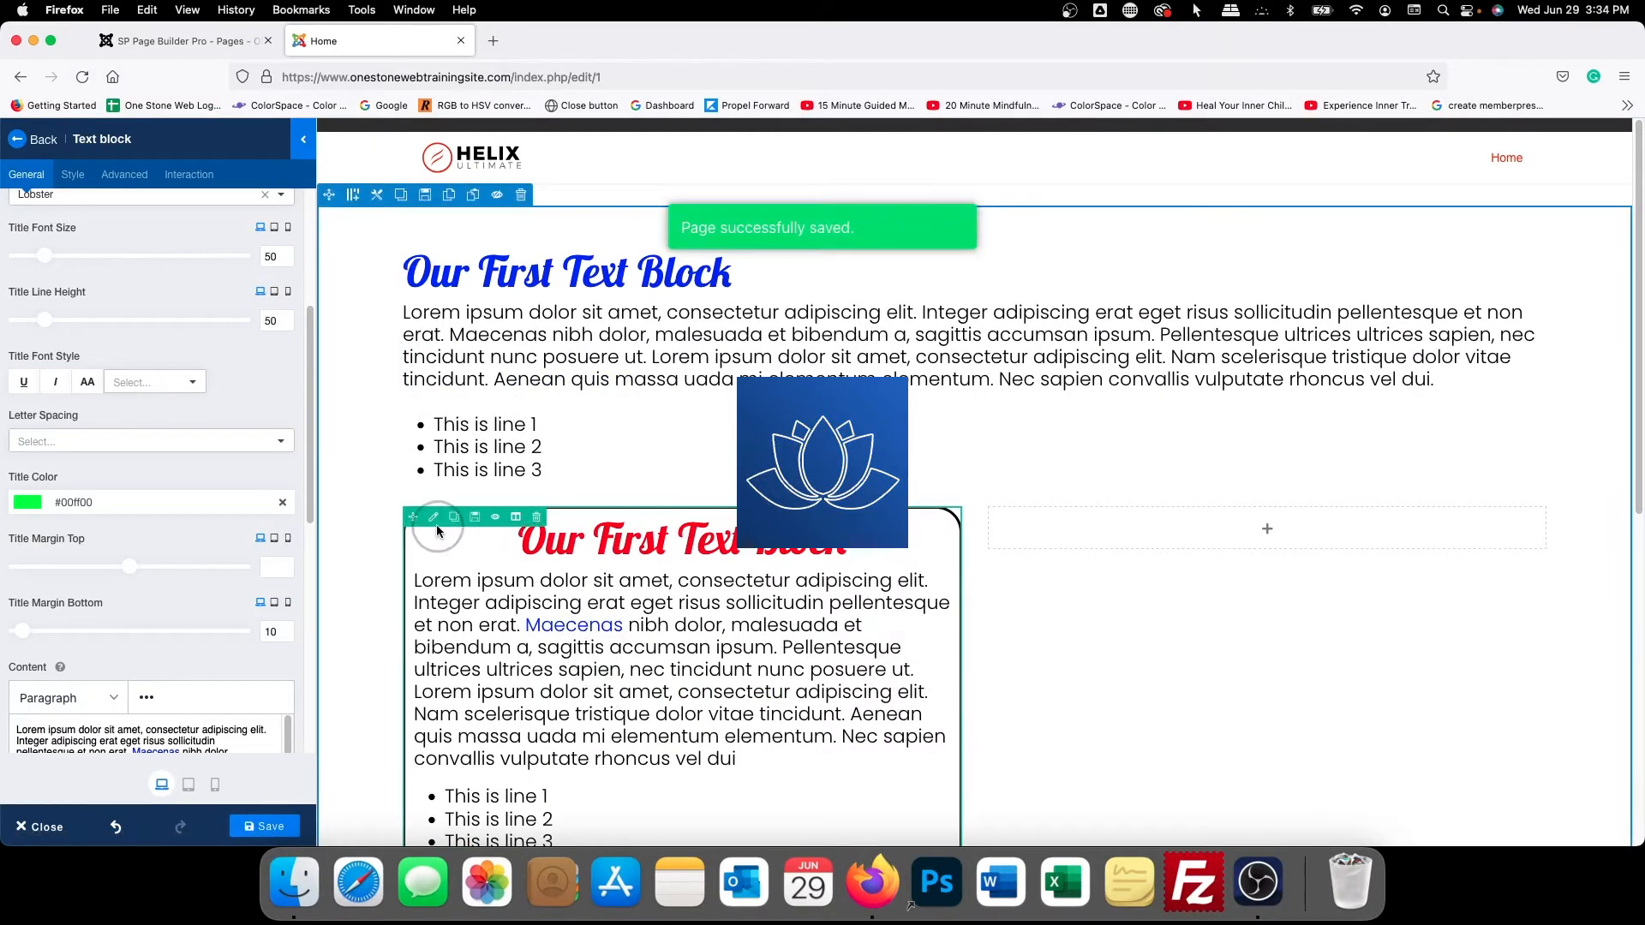
# Enable a Fixed custom position for the red-titled text block and check how it behaves while the page scrolls
pyautogui.click(437, 529)
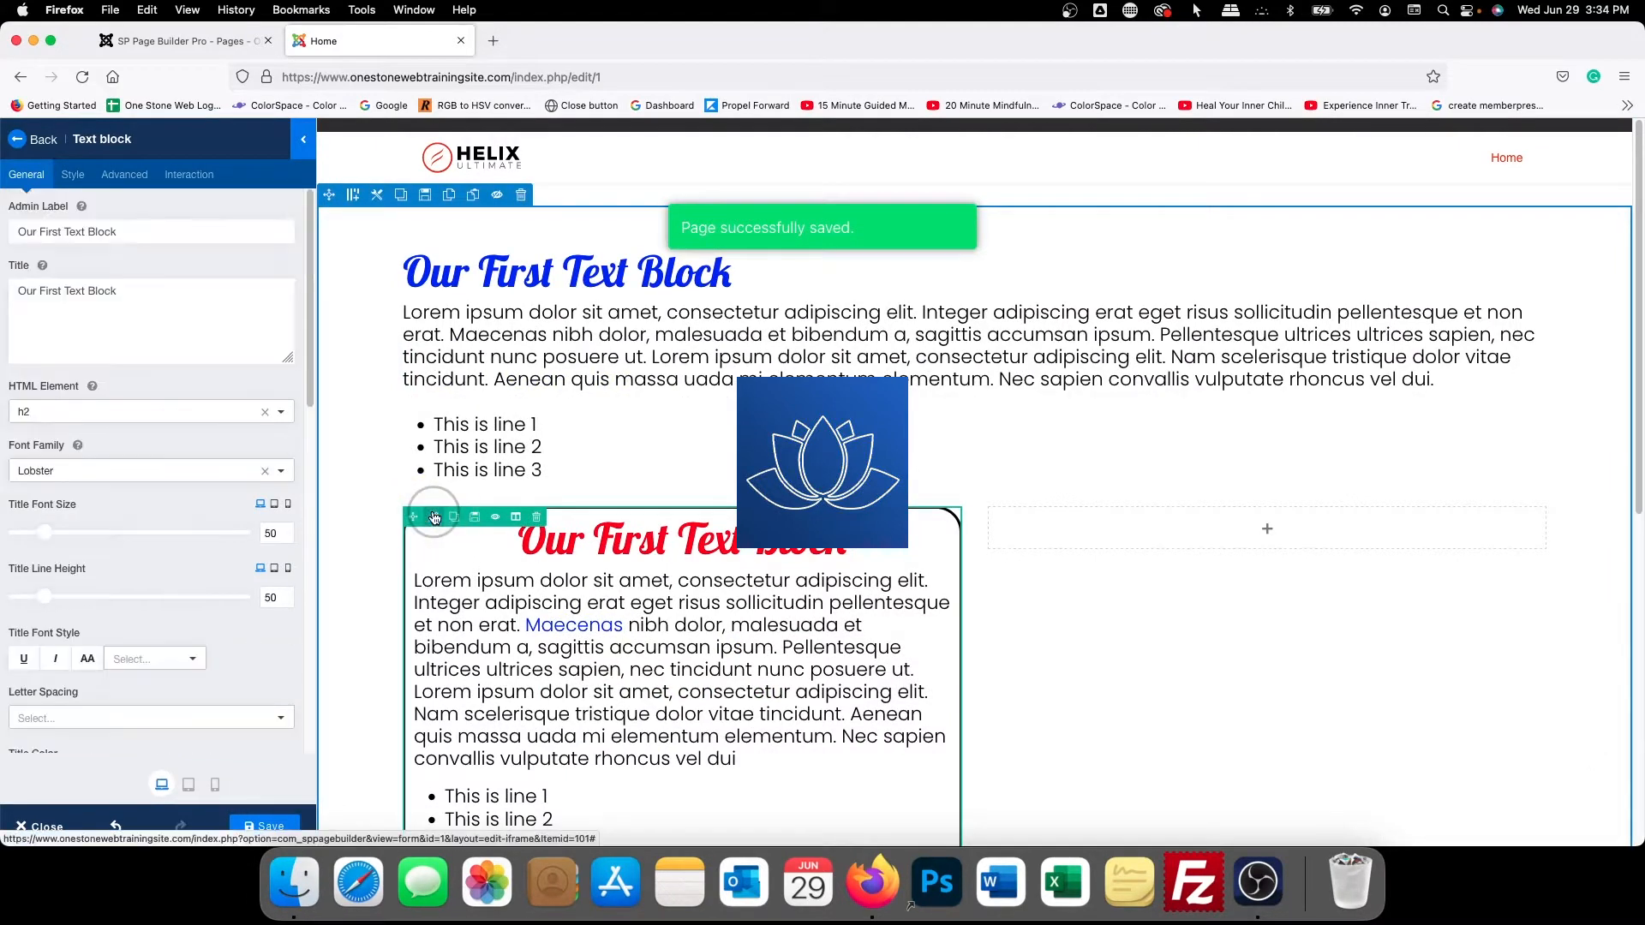
pyautogui.click(113, 180)
pyautogui.click(35, 231)
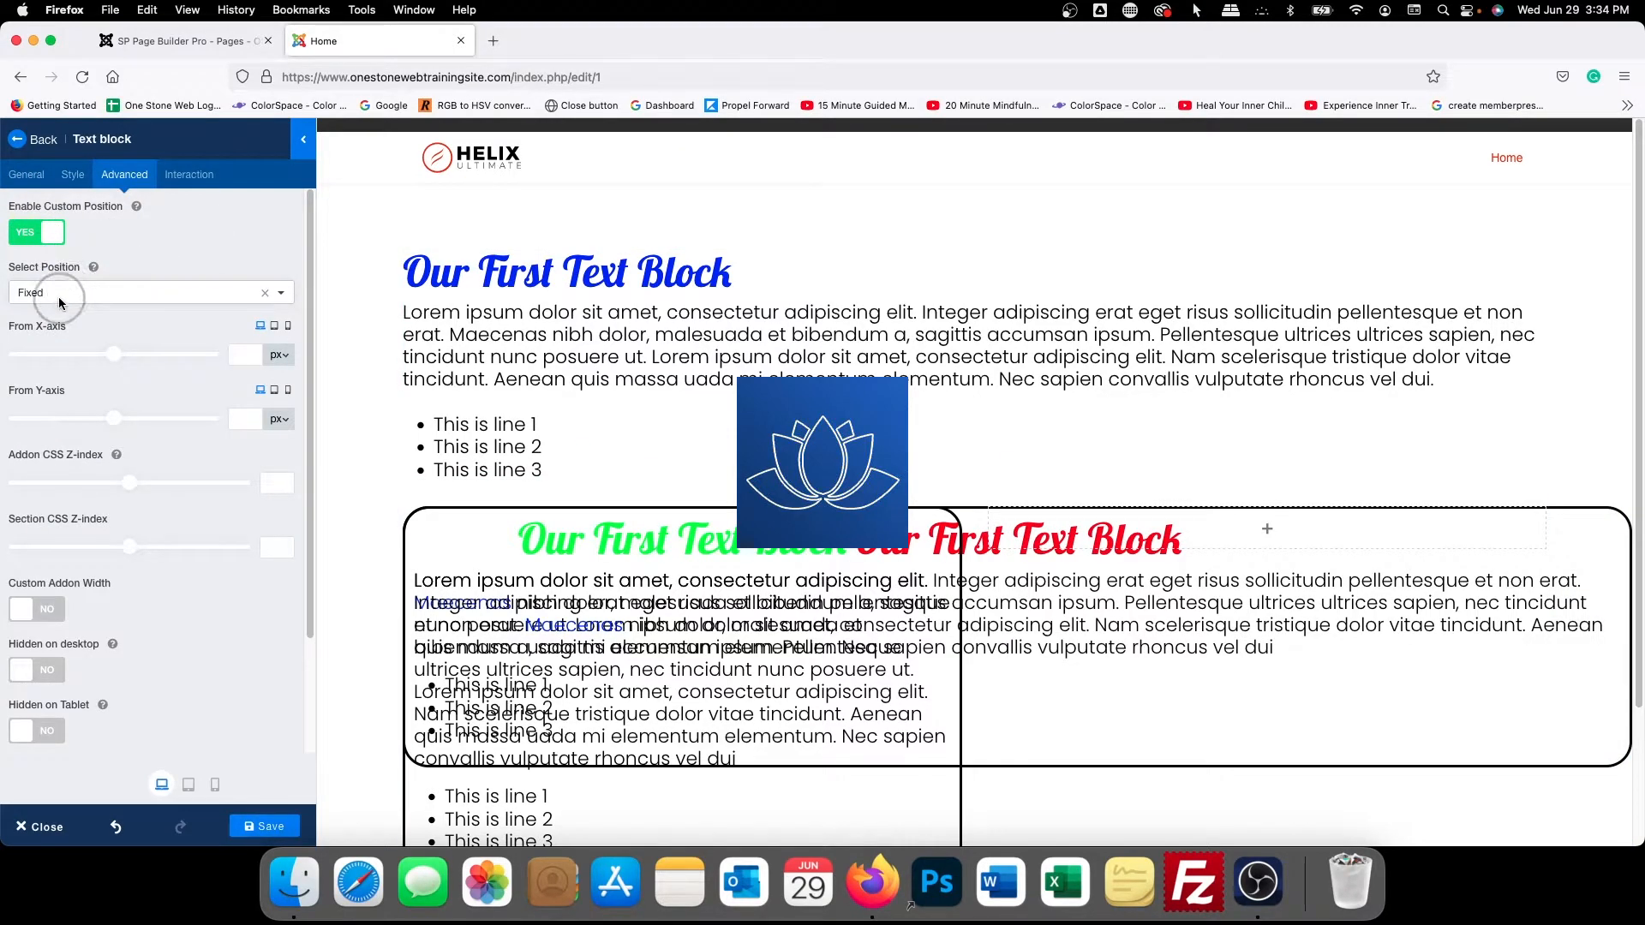
pyautogui.scroll(-3, 771, 445)
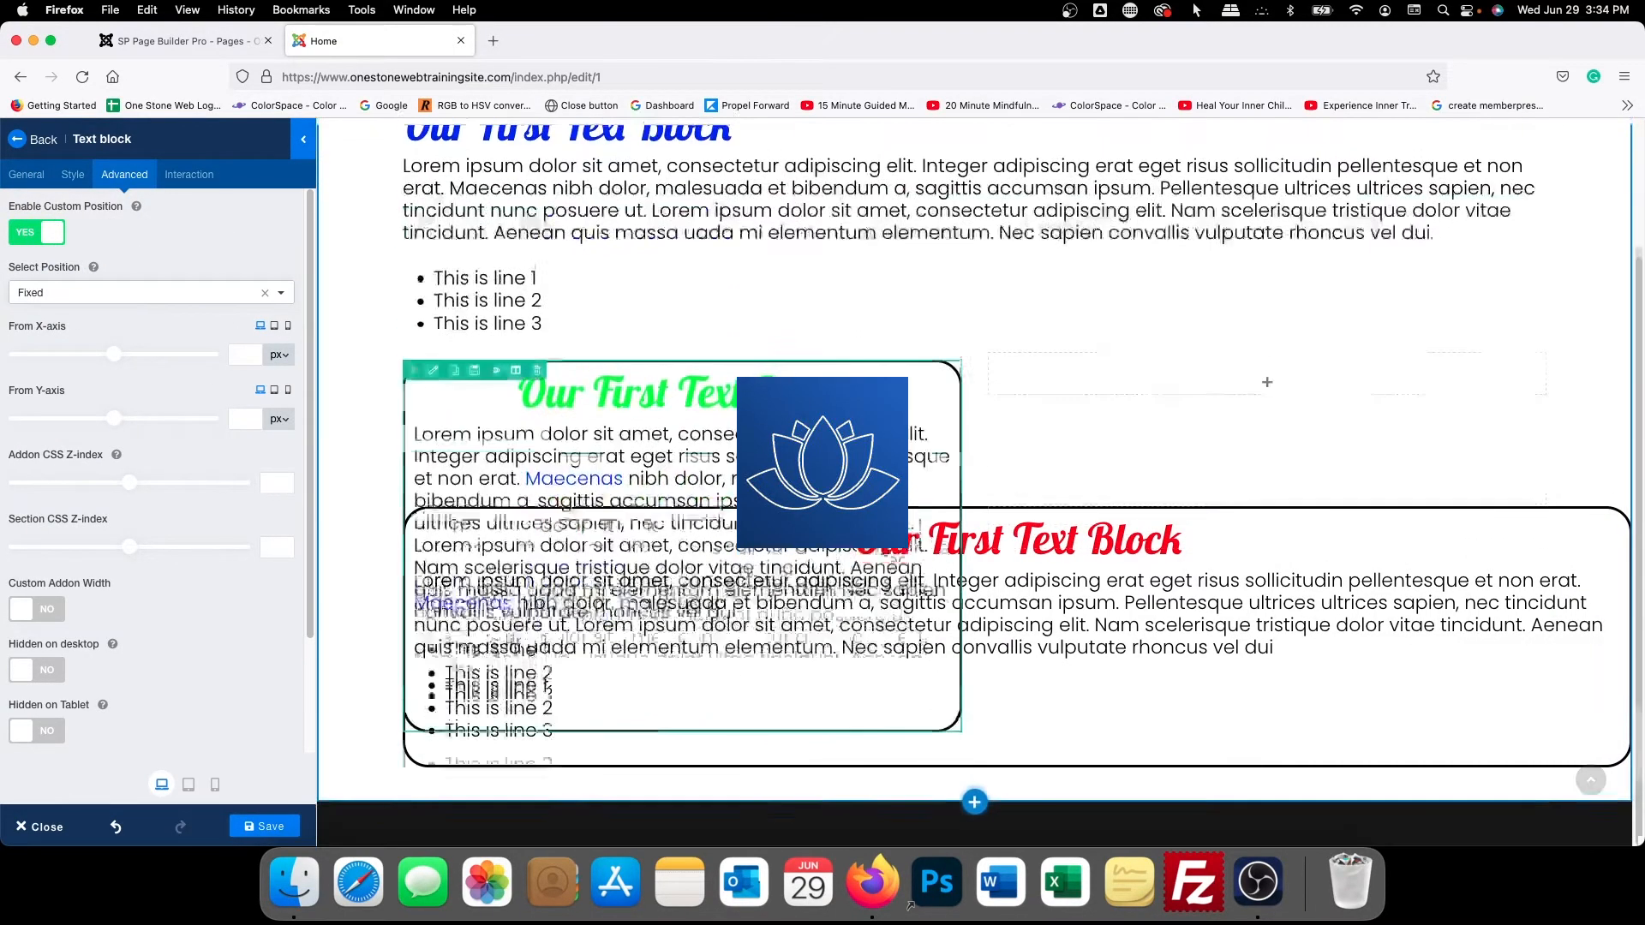
pyautogui.scroll(3, 771, 445)
pyautogui.scroll(-3, 685, 411)
pyautogui.scroll(3, 686, 411)
pyautogui.scroll(-3, 685, 411)
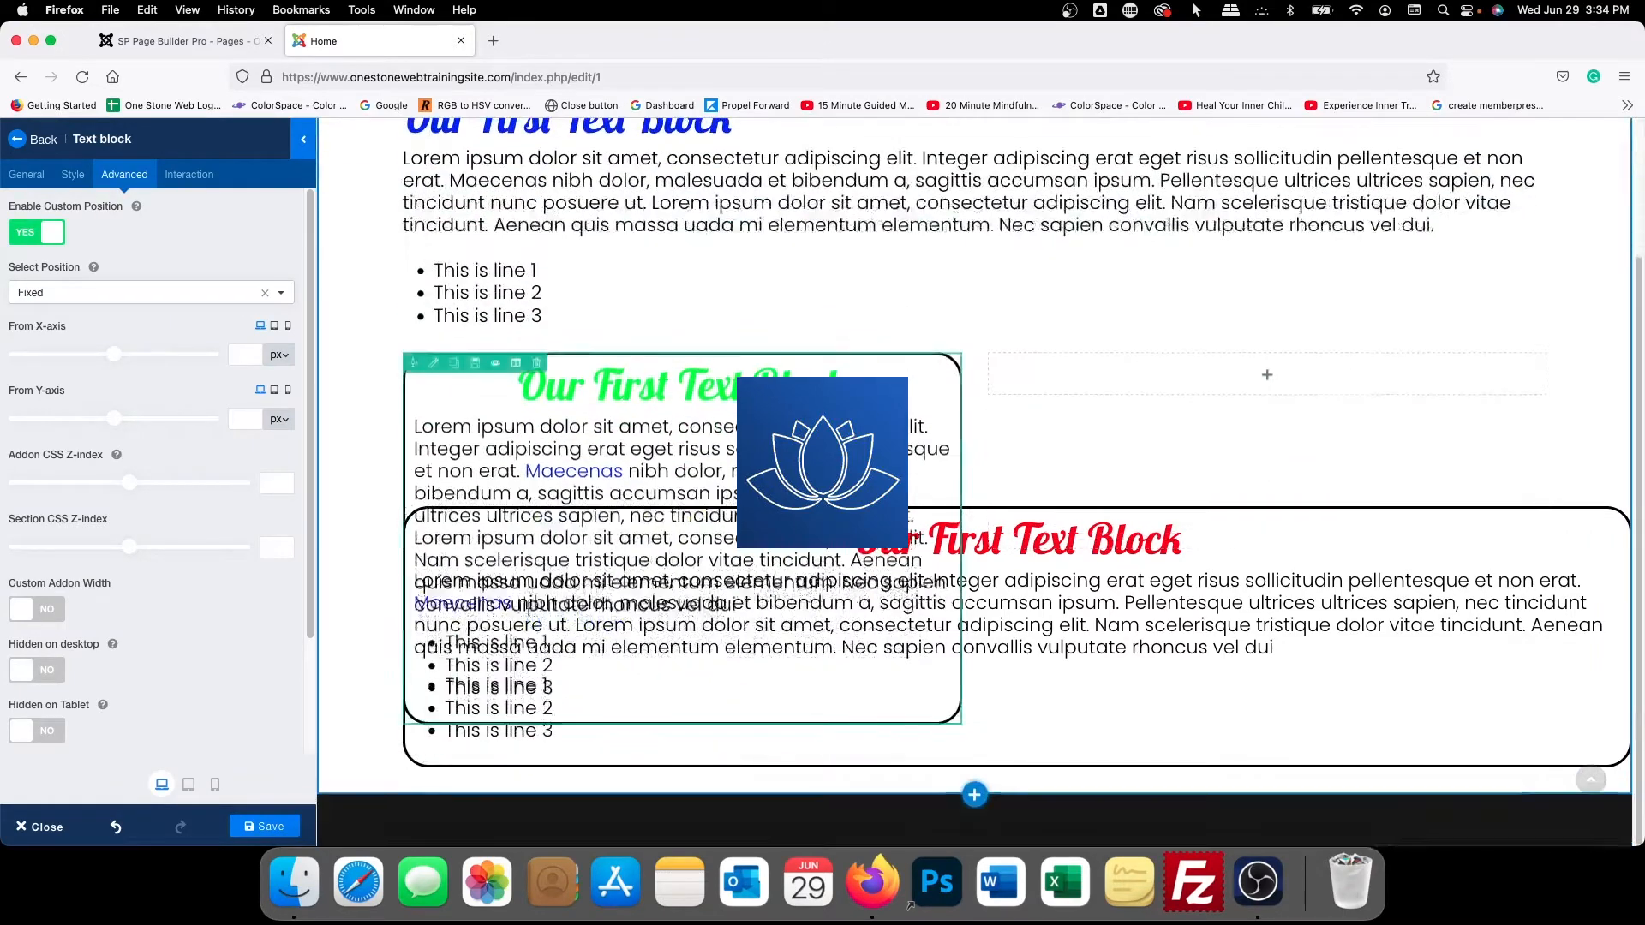
pyautogui.scroll(3, 685, 411)
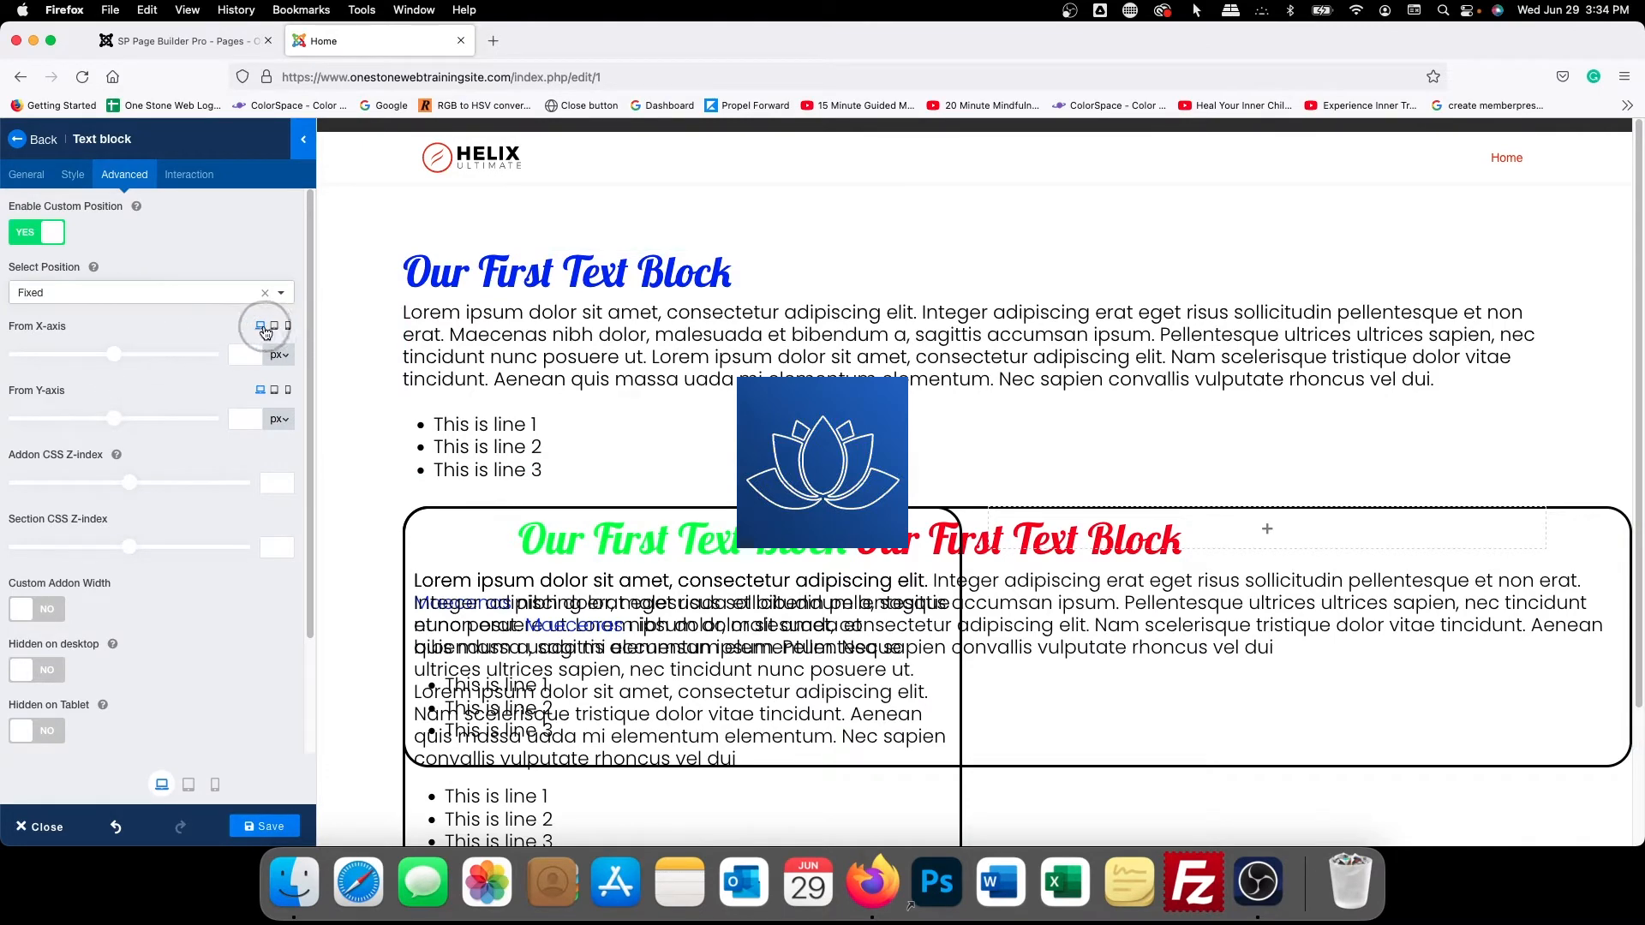
# Set the fixed text block's From X-axis offset to 0 px
pyautogui.moveTo(112, 357)
pyautogui.mouseDown()
pyautogui.moveTo(56, 357)
pyautogui.moveTo(114, 361)
pyautogui.mouseUp()
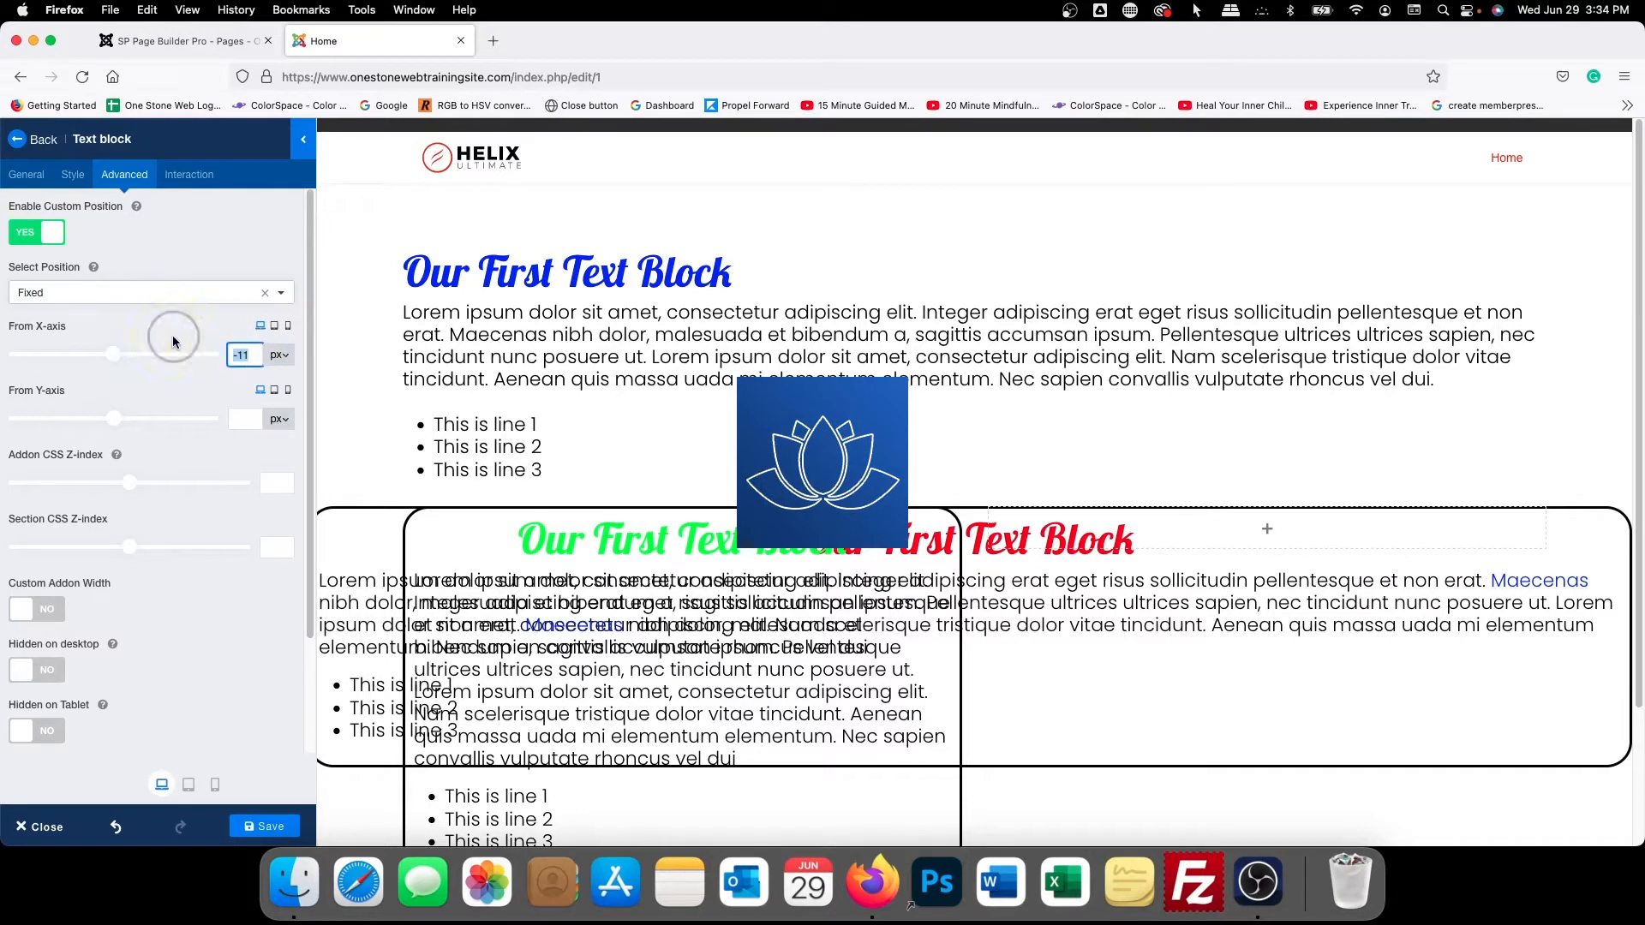
pyautogui.write('0')
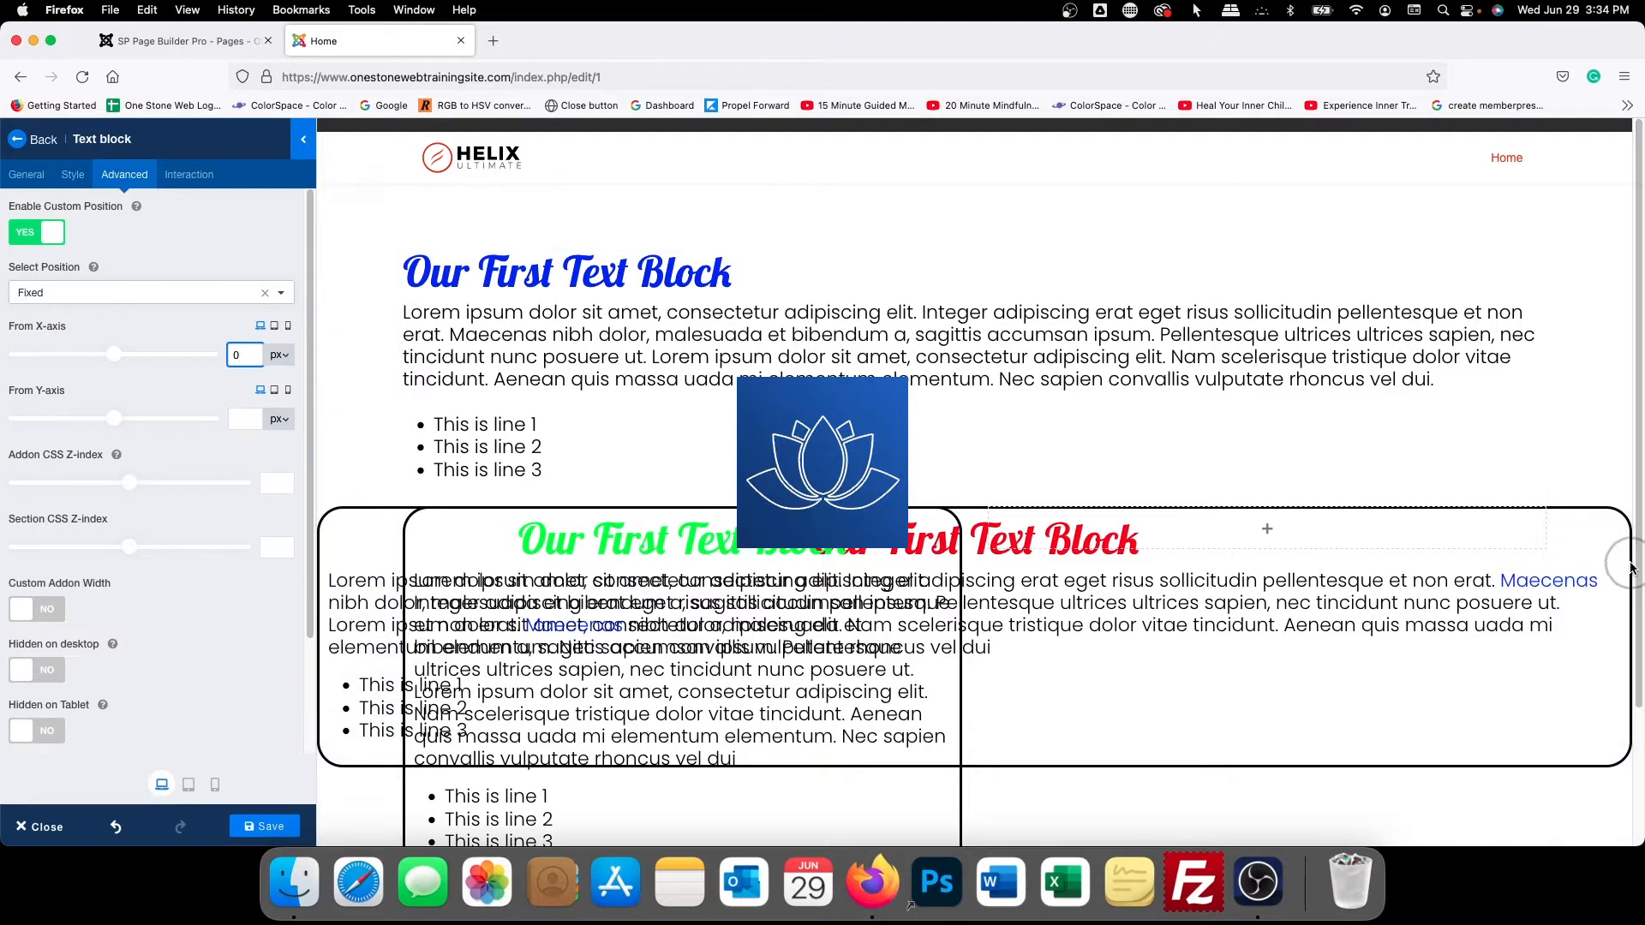
pyautogui.scroll(-3, 963, 390)
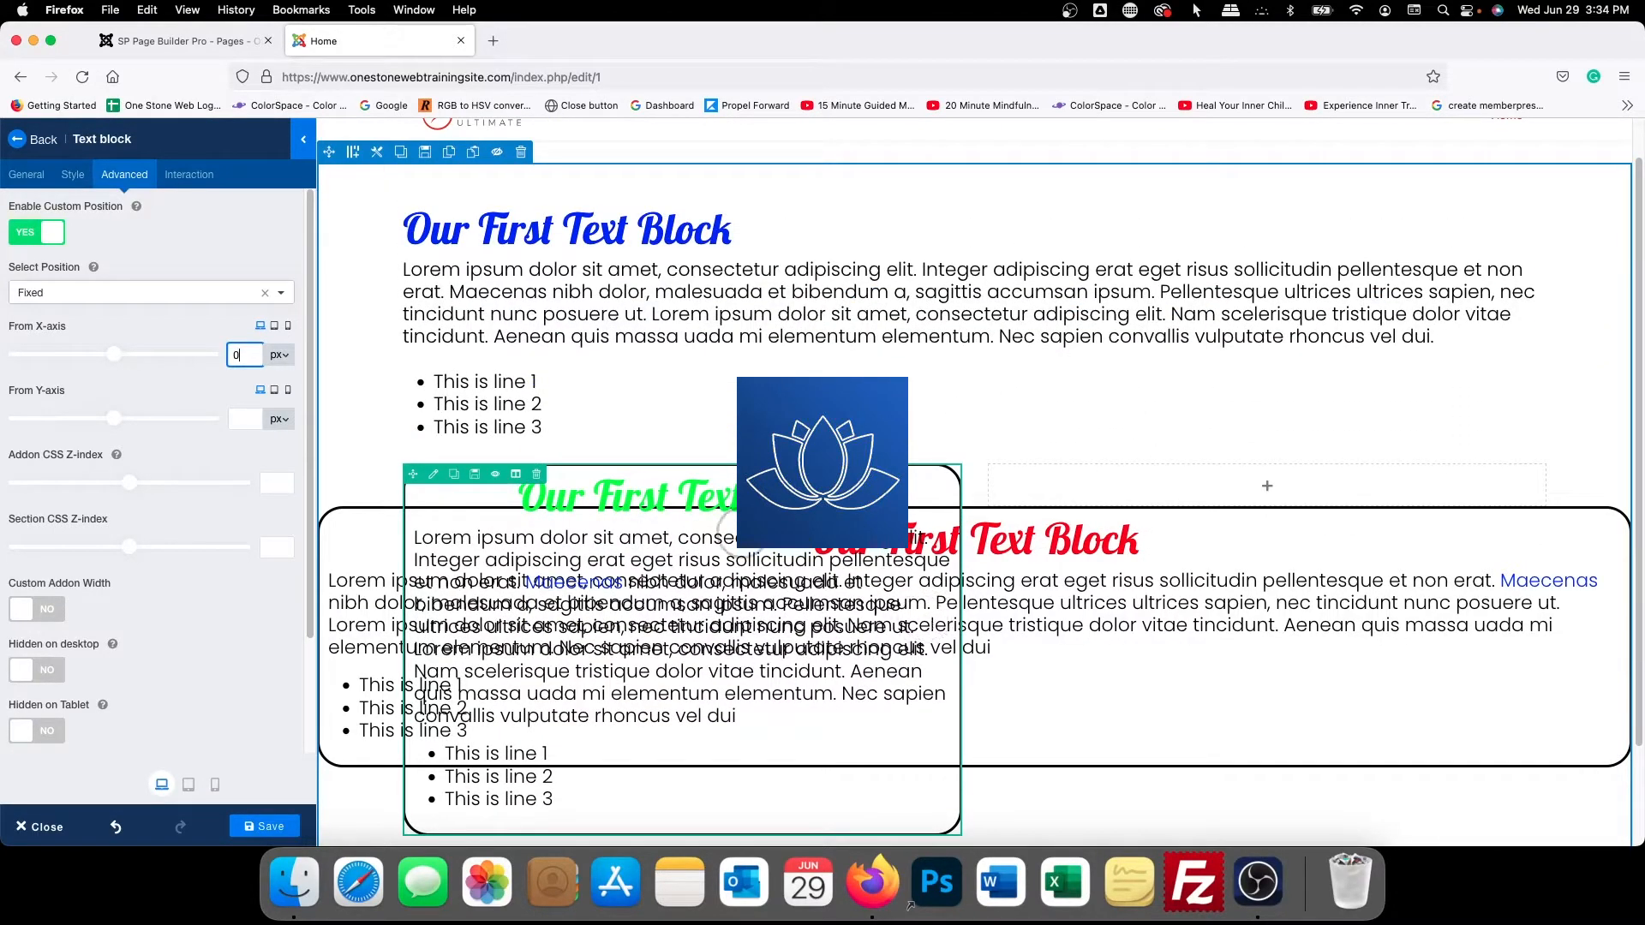
pyautogui.click(183, 243)
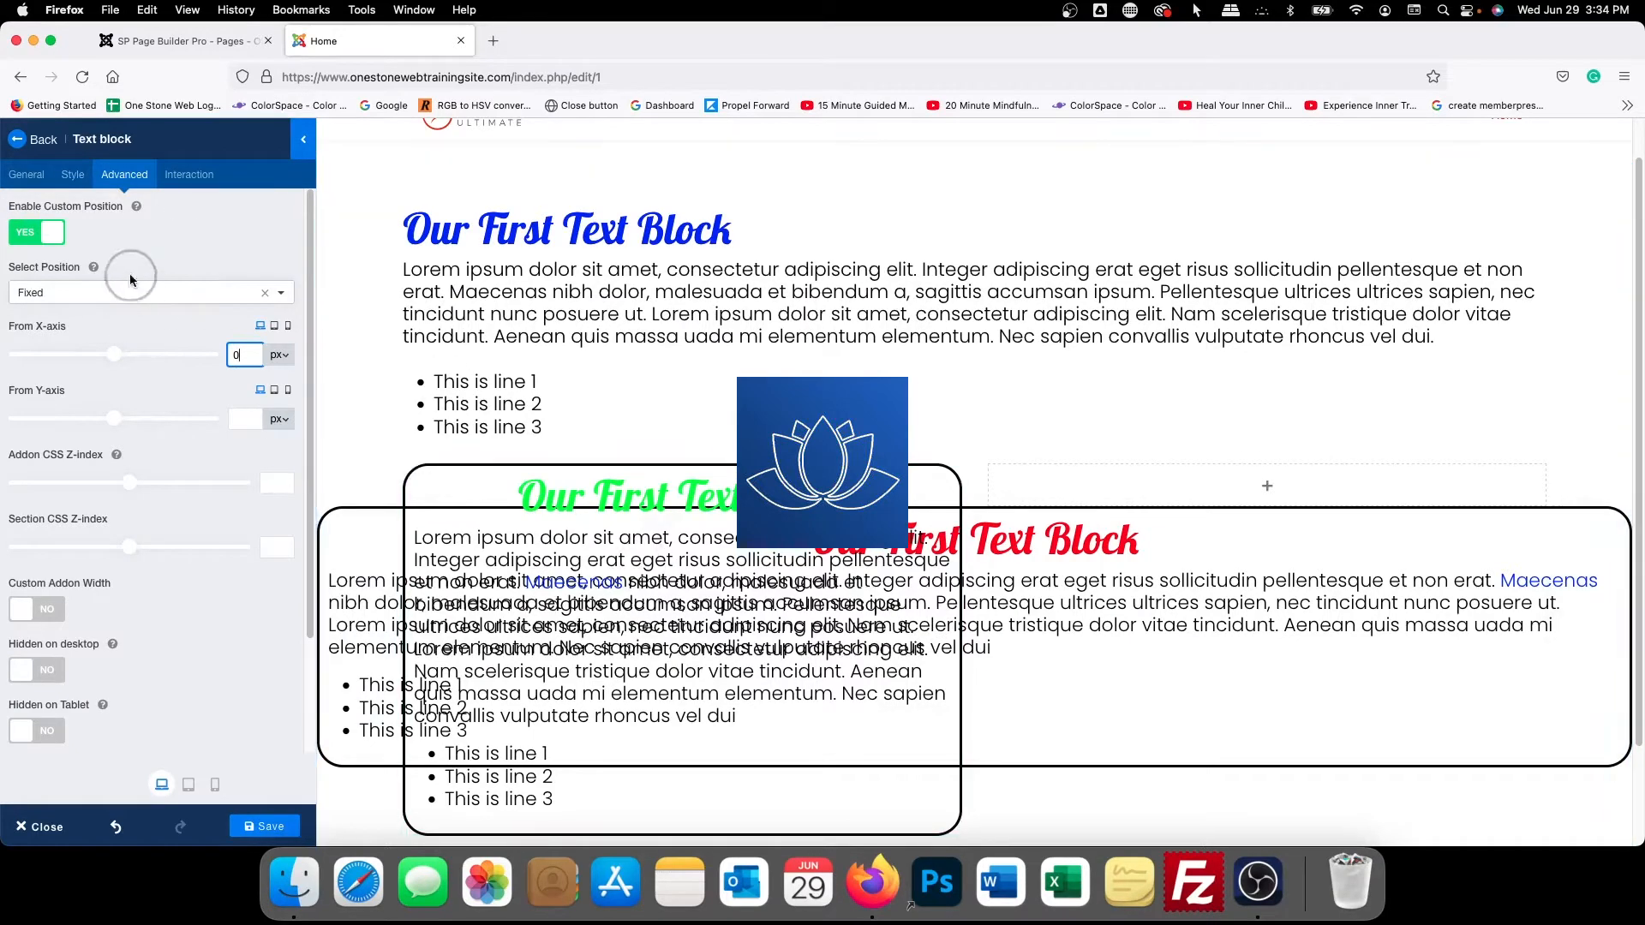
# Give the fixed red-titled text block a solid background color of #eaeaea
pyautogui.click(73, 174)
pyautogui.scroll(-4, 68, 345)
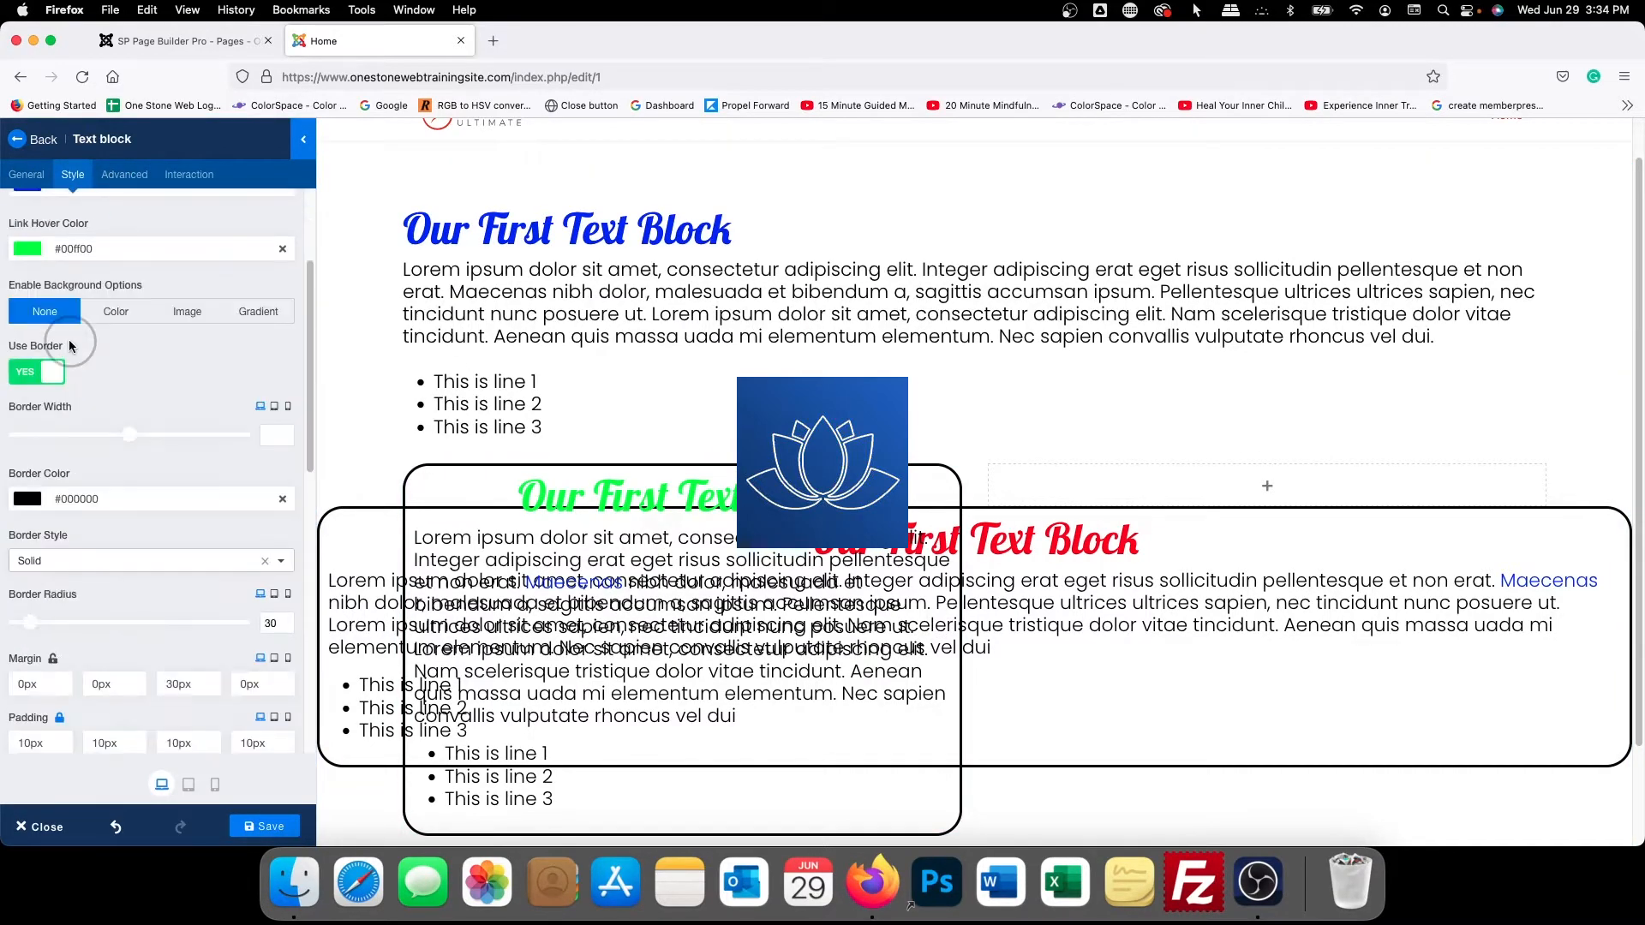
pyautogui.scroll(4, 68, 346)
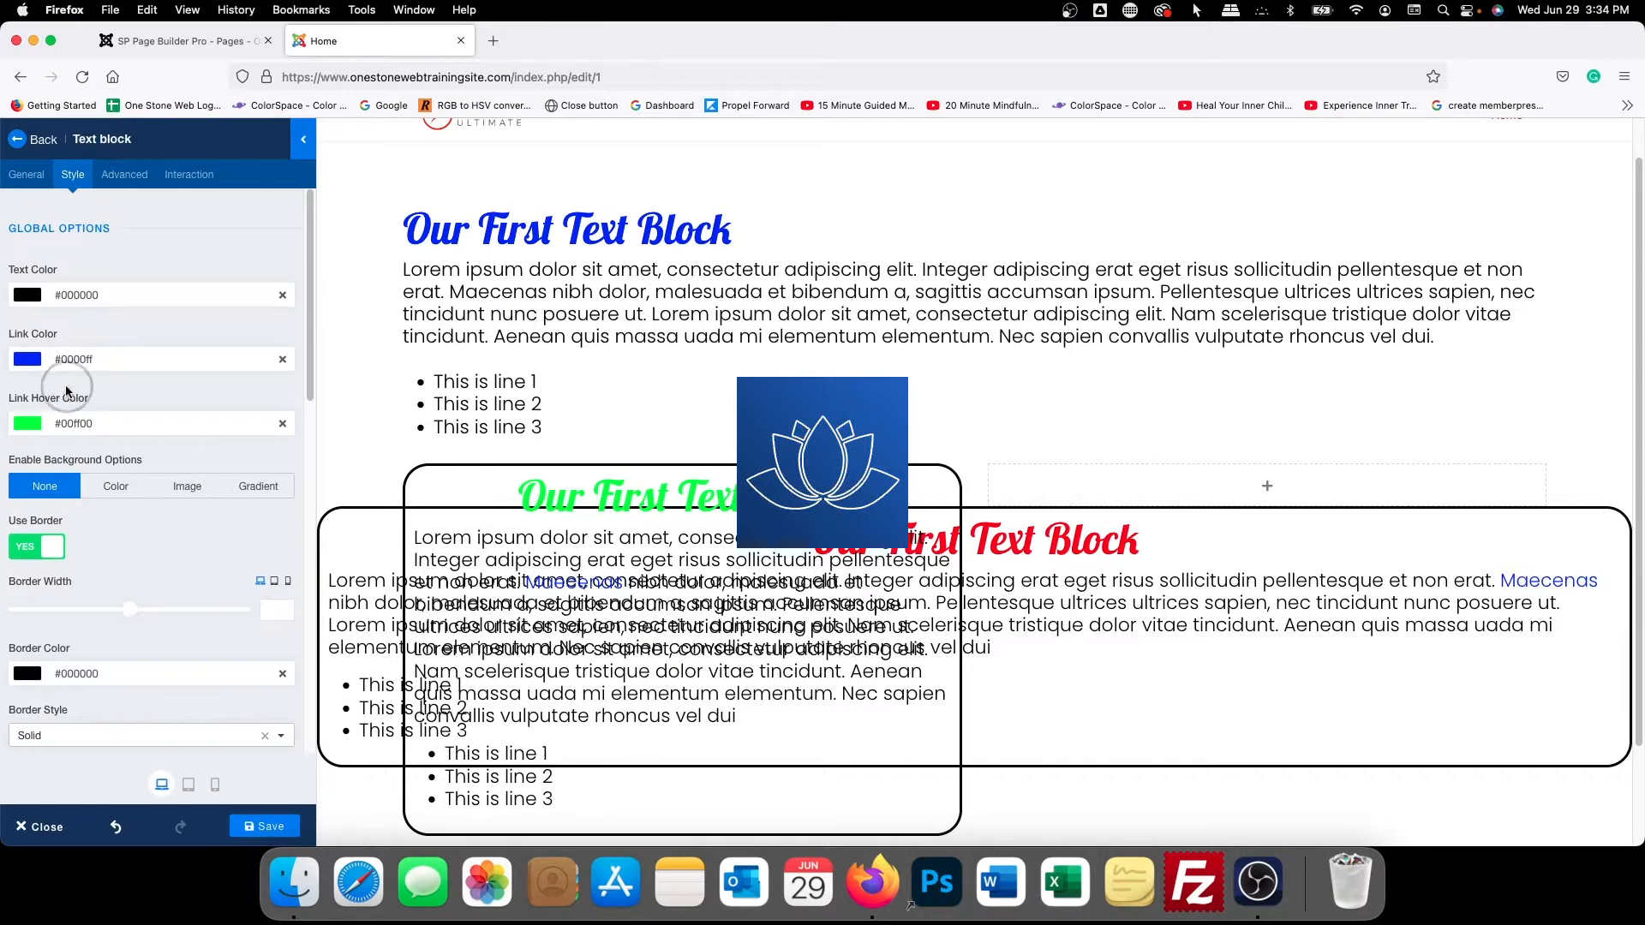
pyautogui.scroll(-6, 72, 377)
pyautogui.scroll(-4, 67, 399)
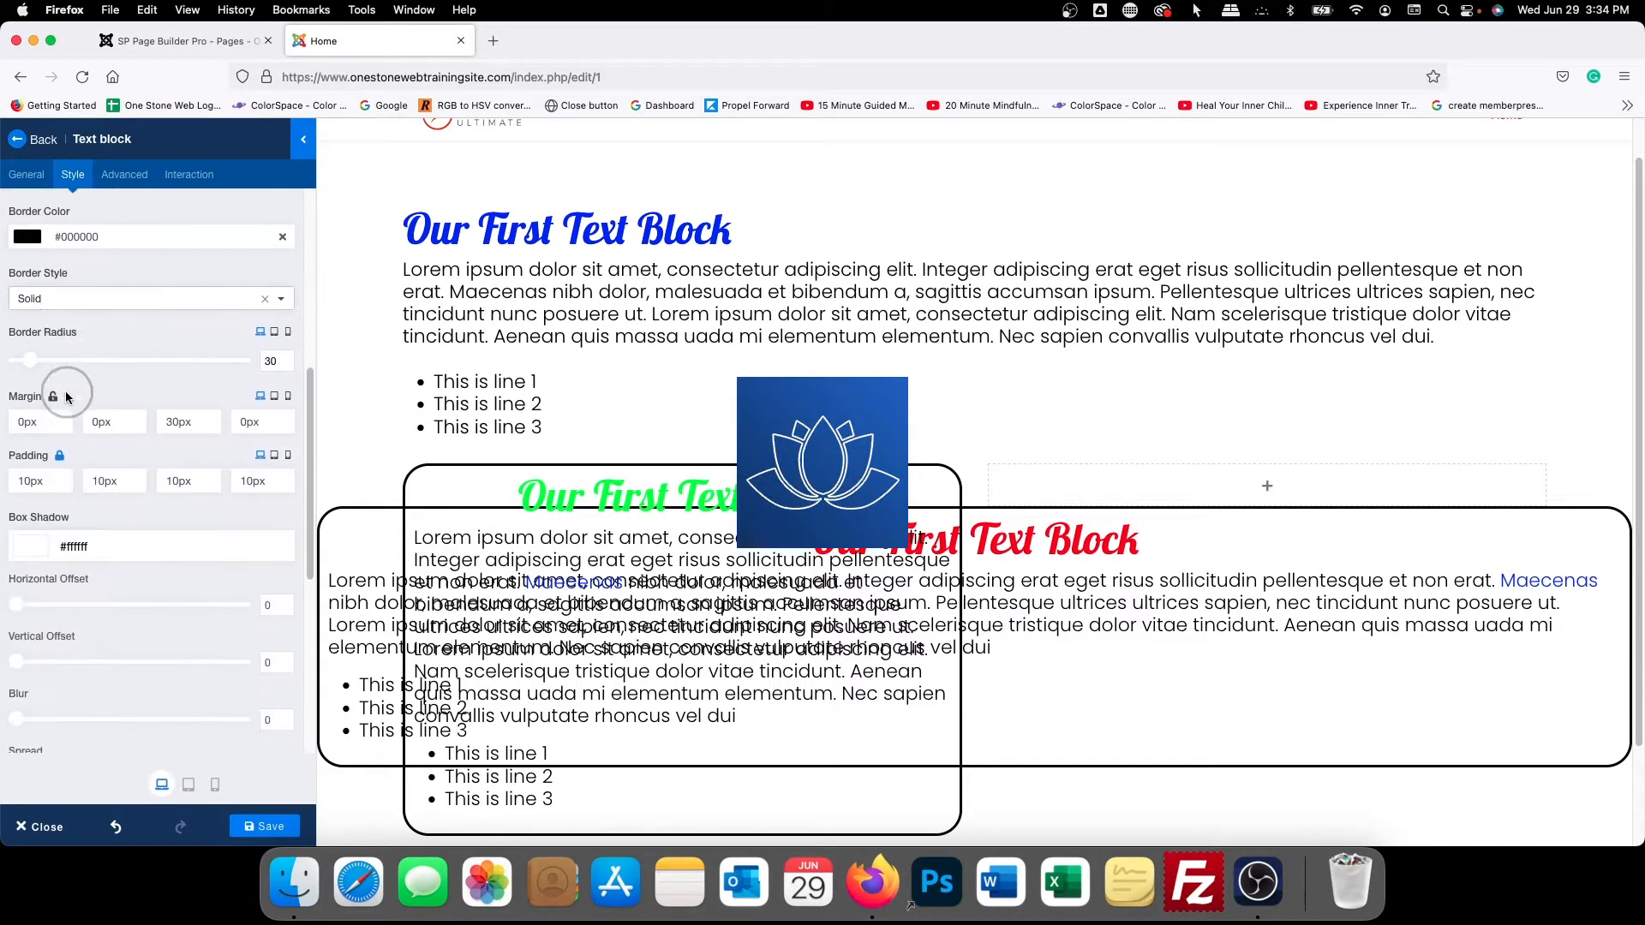
pyautogui.scroll(6, 65, 390)
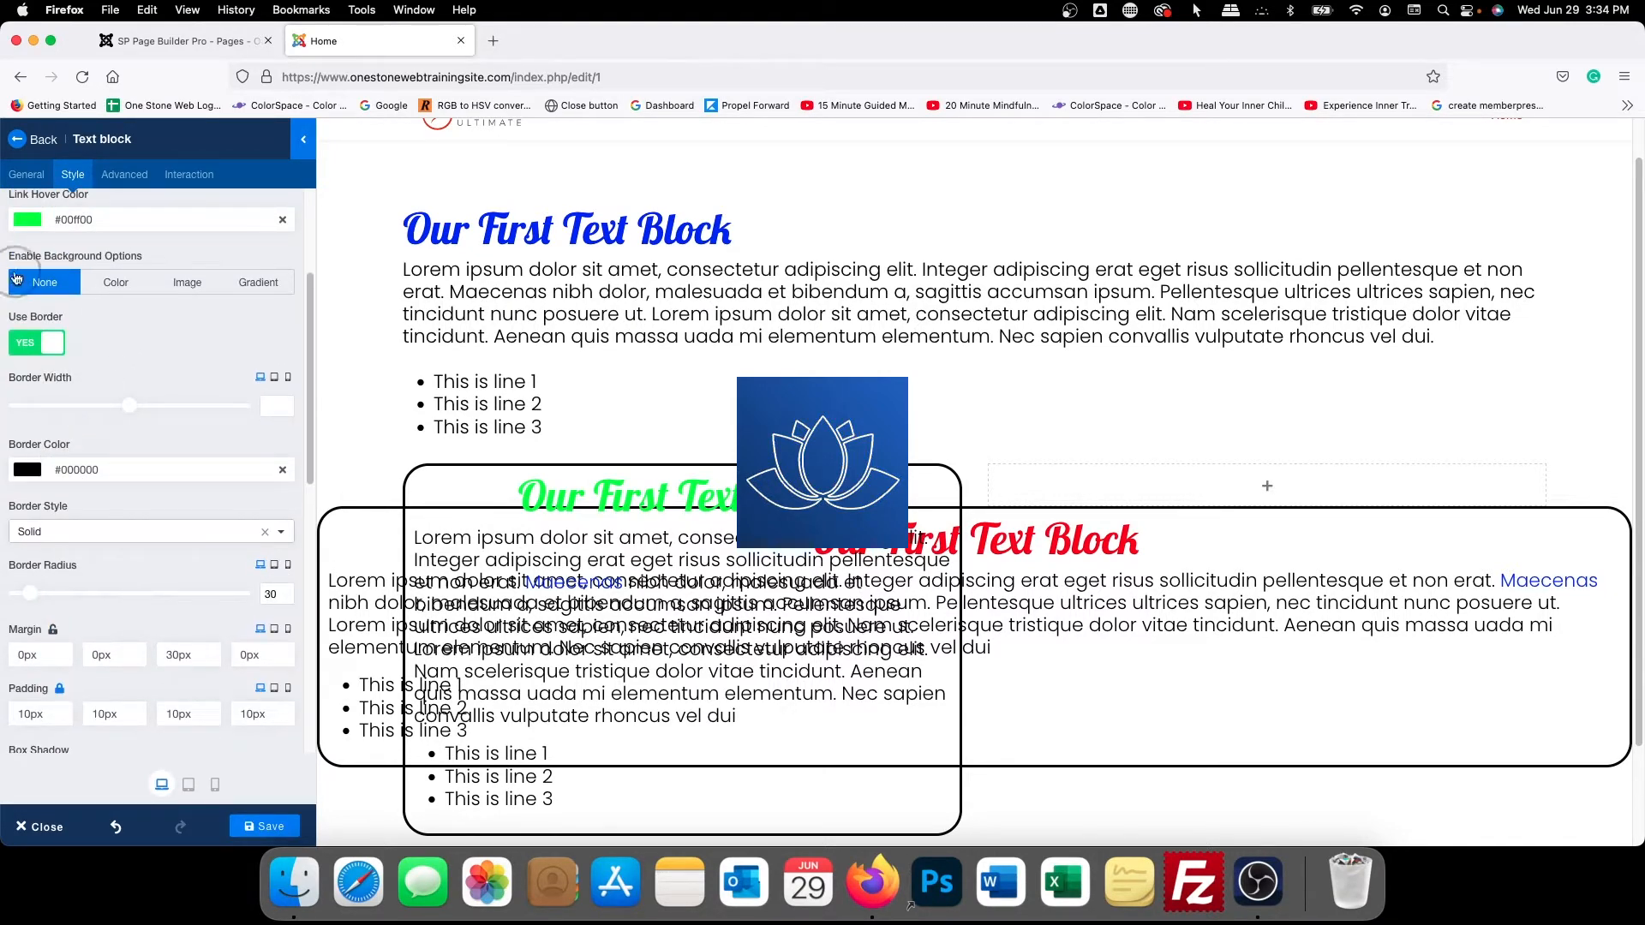
pyautogui.click(110, 285)
pyautogui.click(60, 344)
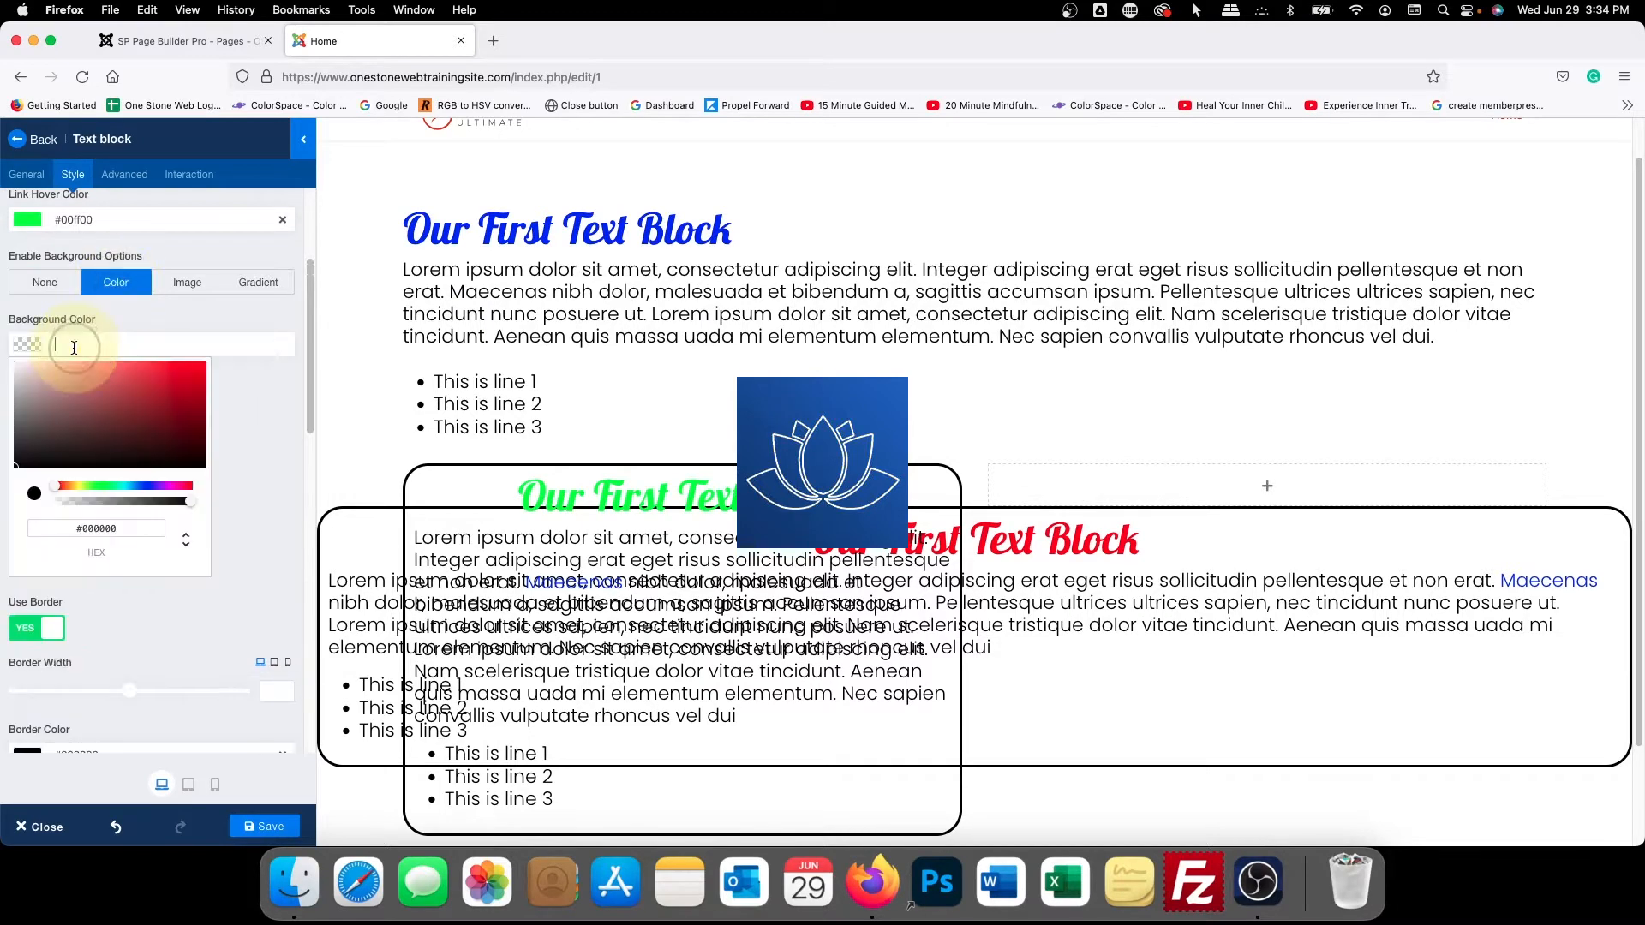
pyautogui.moveTo(0, 330); pyautogui.dragTo(7, 295)
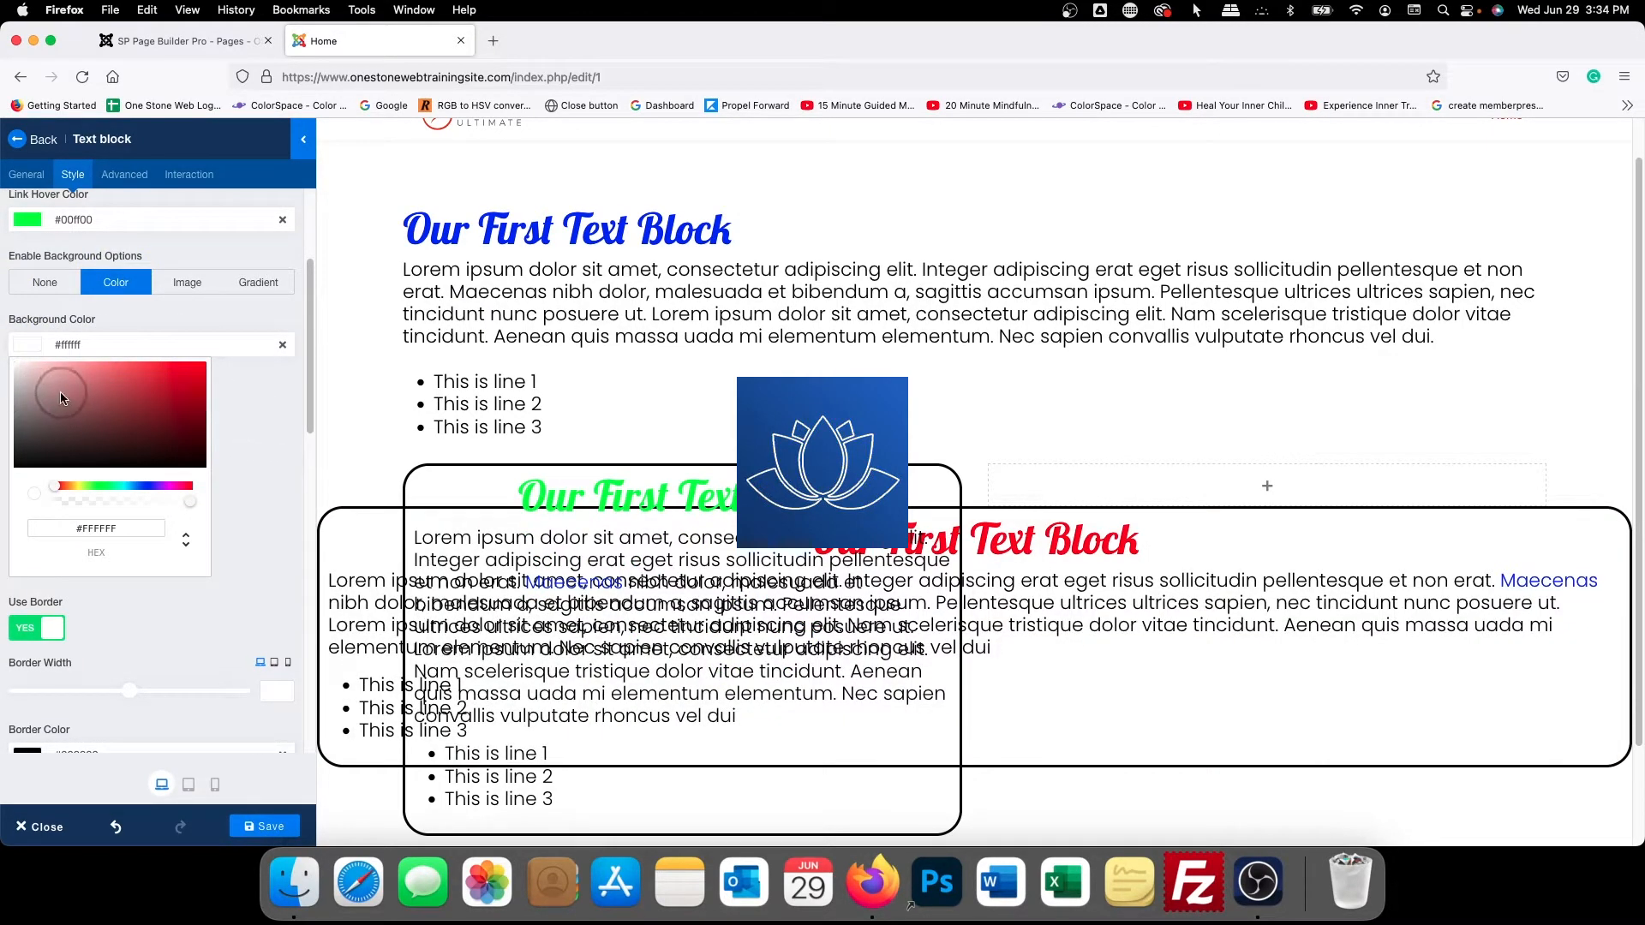
pyautogui.moveTo(65, 390); pyautogui.dragTo(9, 360)
# Turn off the fixed text block's border and save the page
pyautogui.click(219, 636)
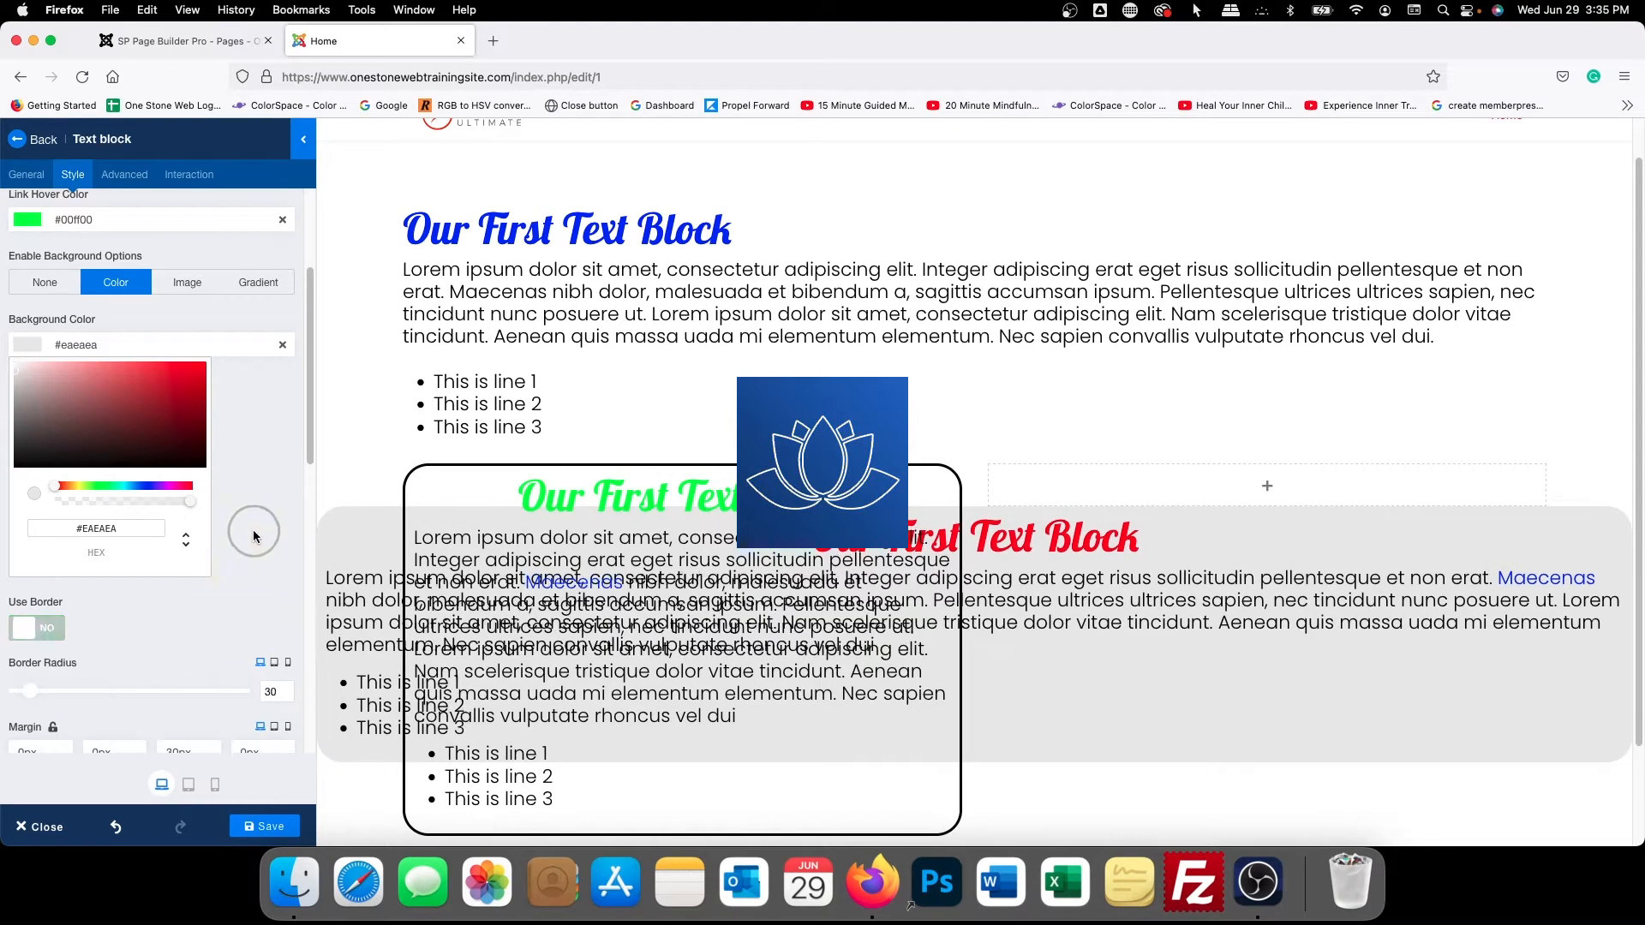
pyautogui.click(261, 826)
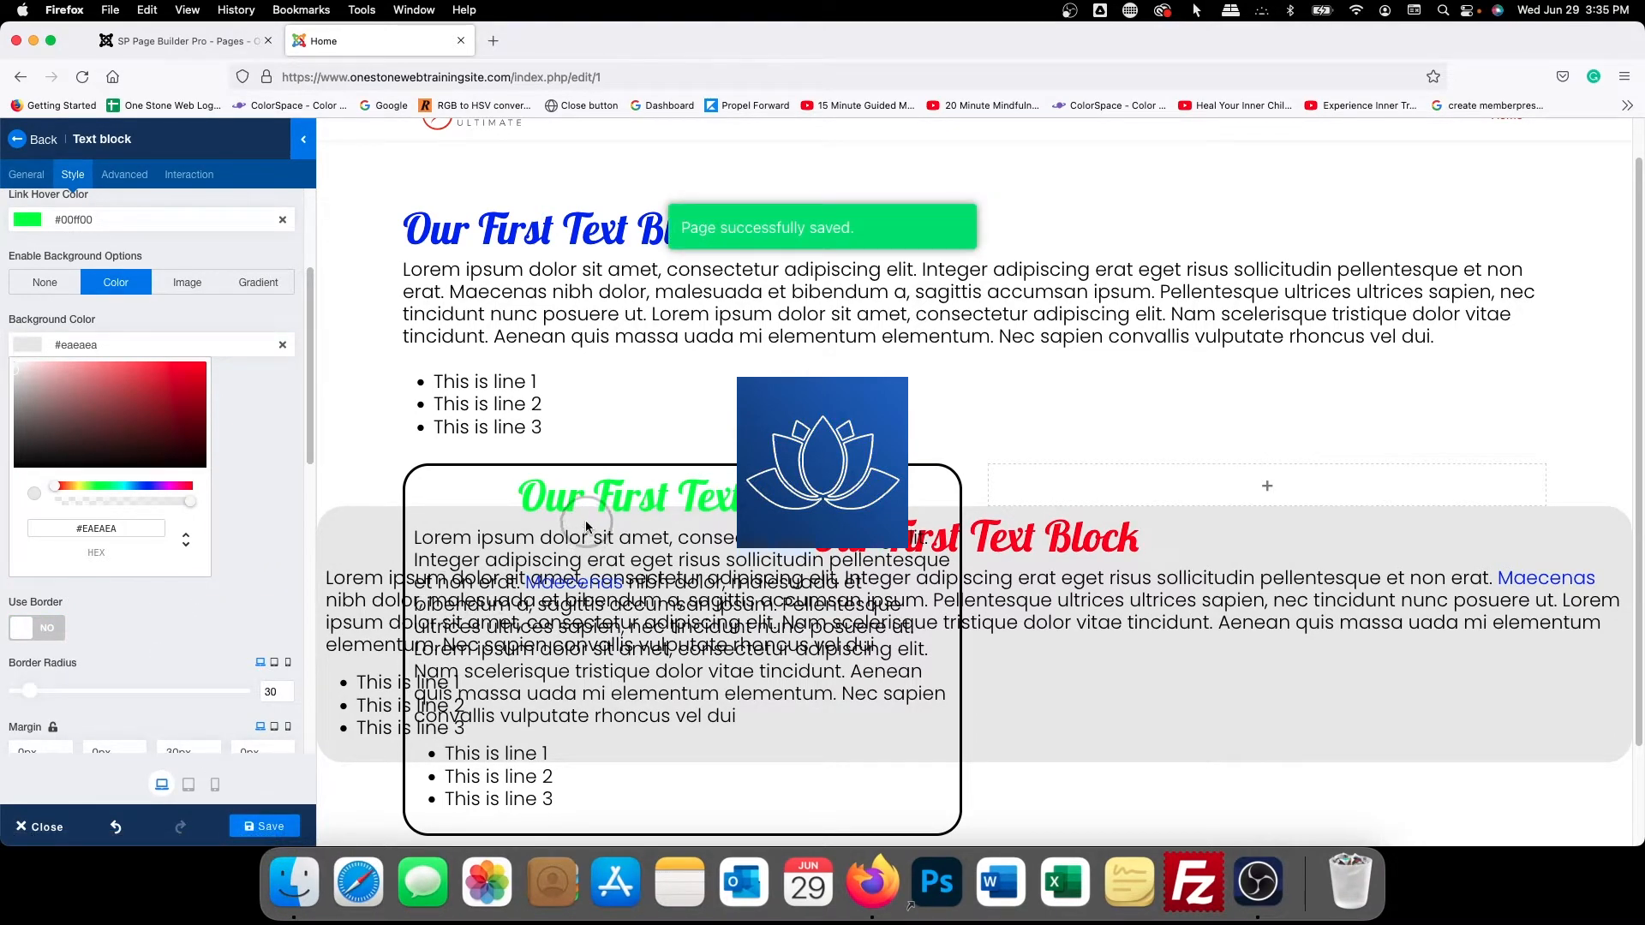
pyautogui.click(252, 411)
# Examine how the fixed grey text block behaves against the other content while the page scrolls
pyautogui.scroll(1, 617, 411)
pyautogui.scroll(-3, 616, 428)
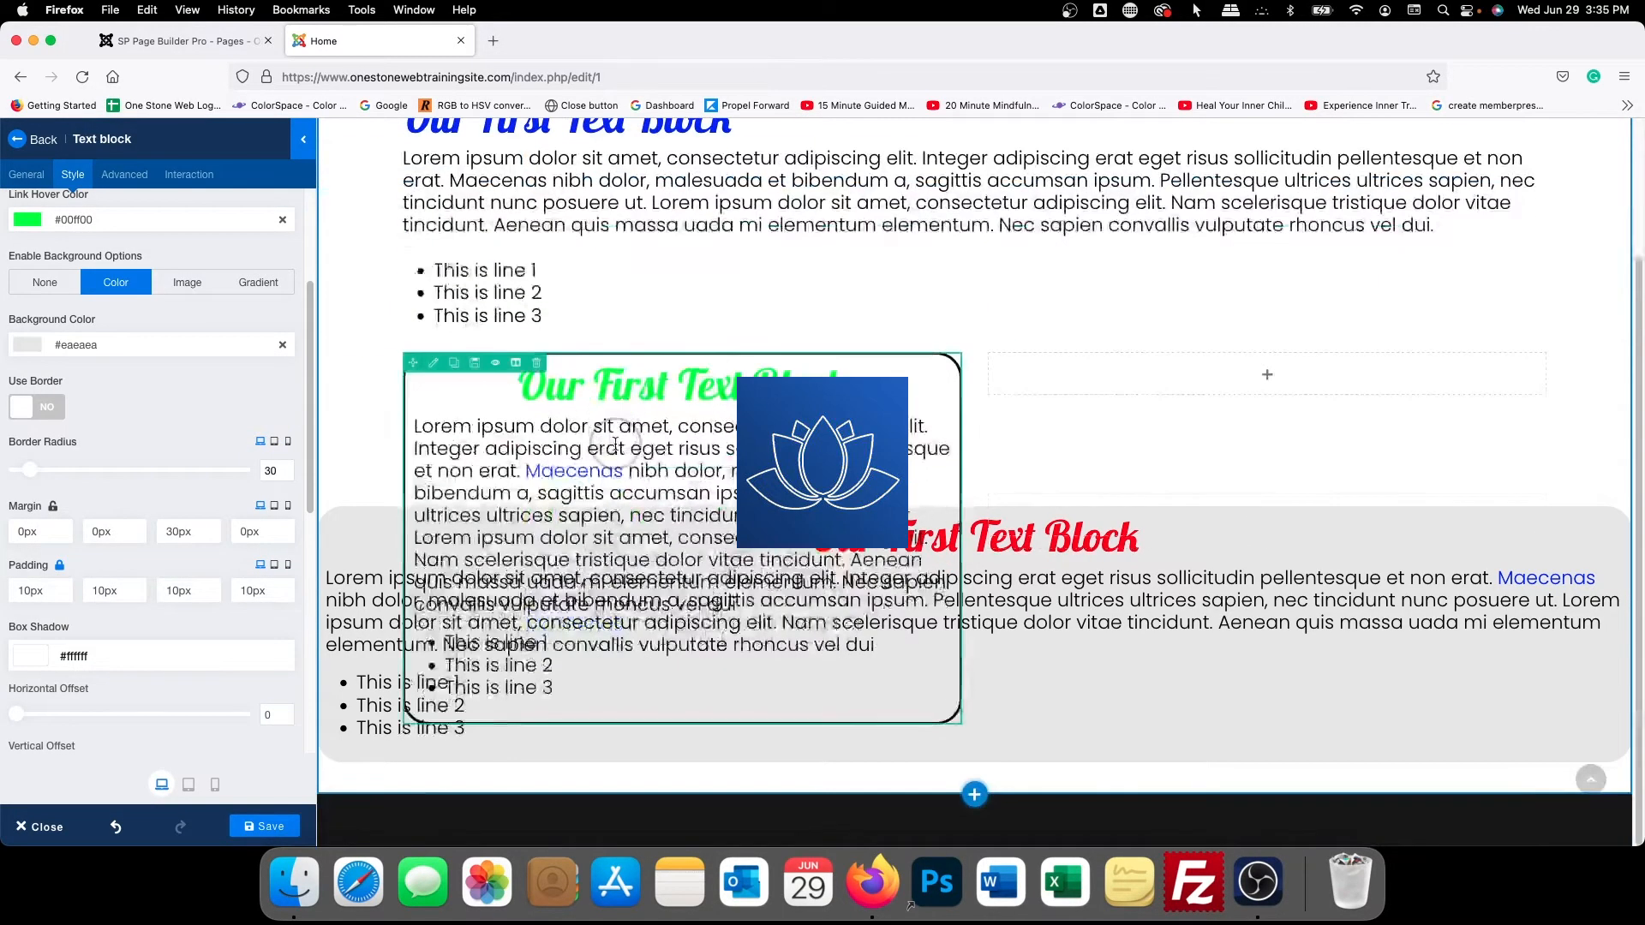
pyautogui.scroll(3, 615, 444)
pyautogui.scroll(-3, 615, 444)
pyautogui.scroll(3, 615, 444)
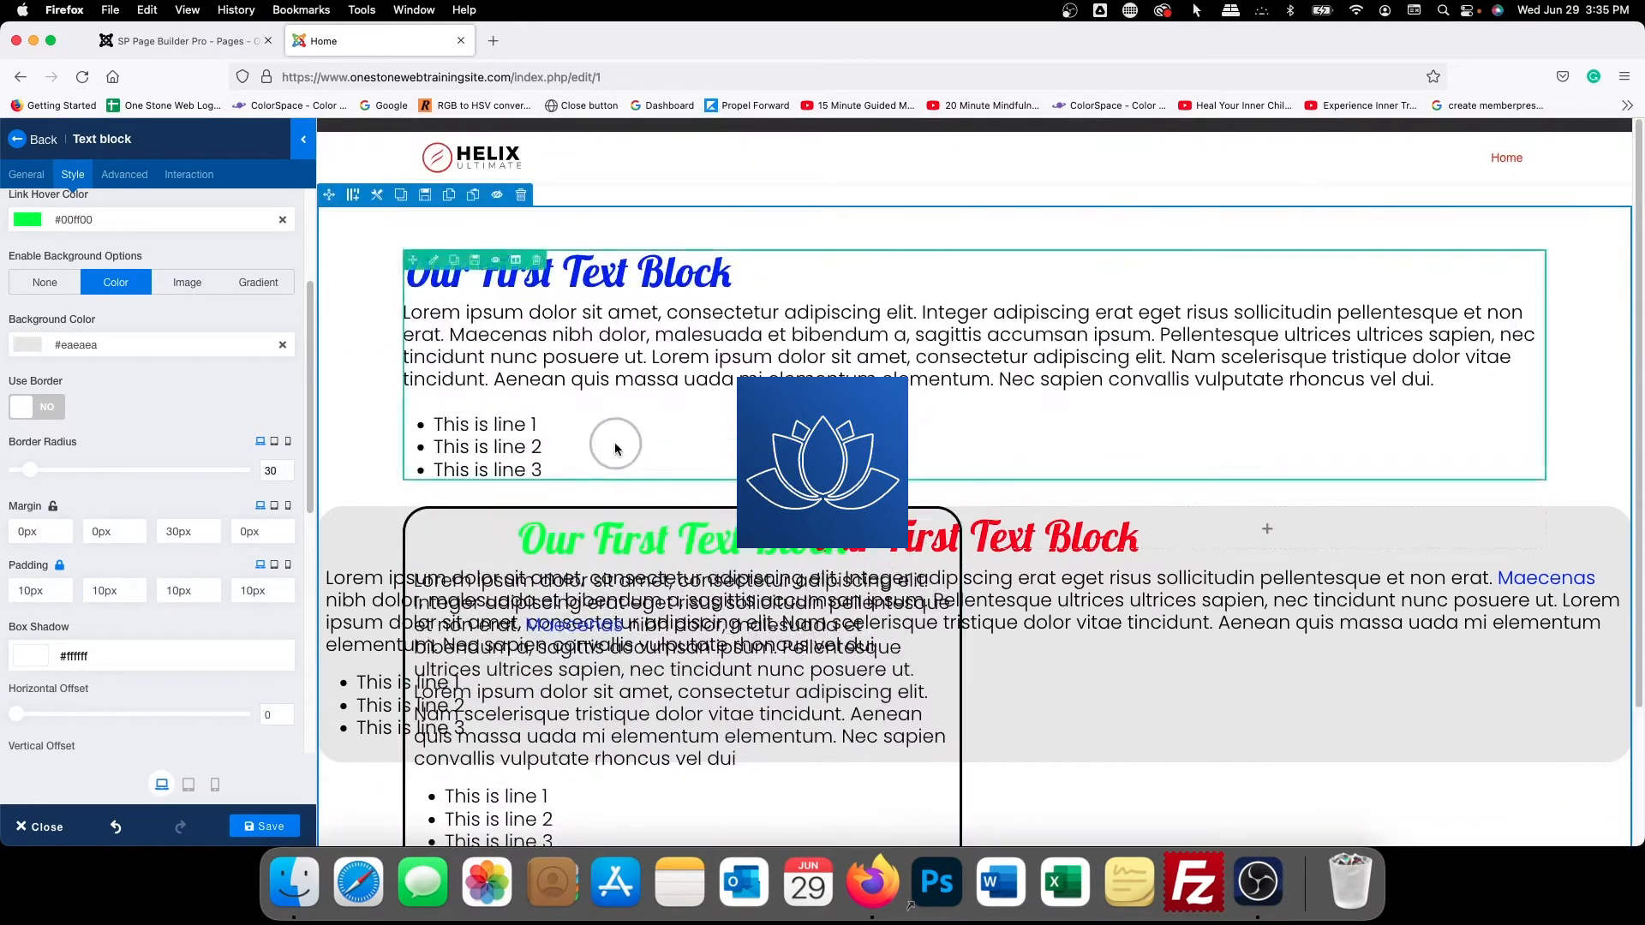
pyautogui.scroll(-3, 615, 444)
pyautogui.scroll(3, 615, 444)
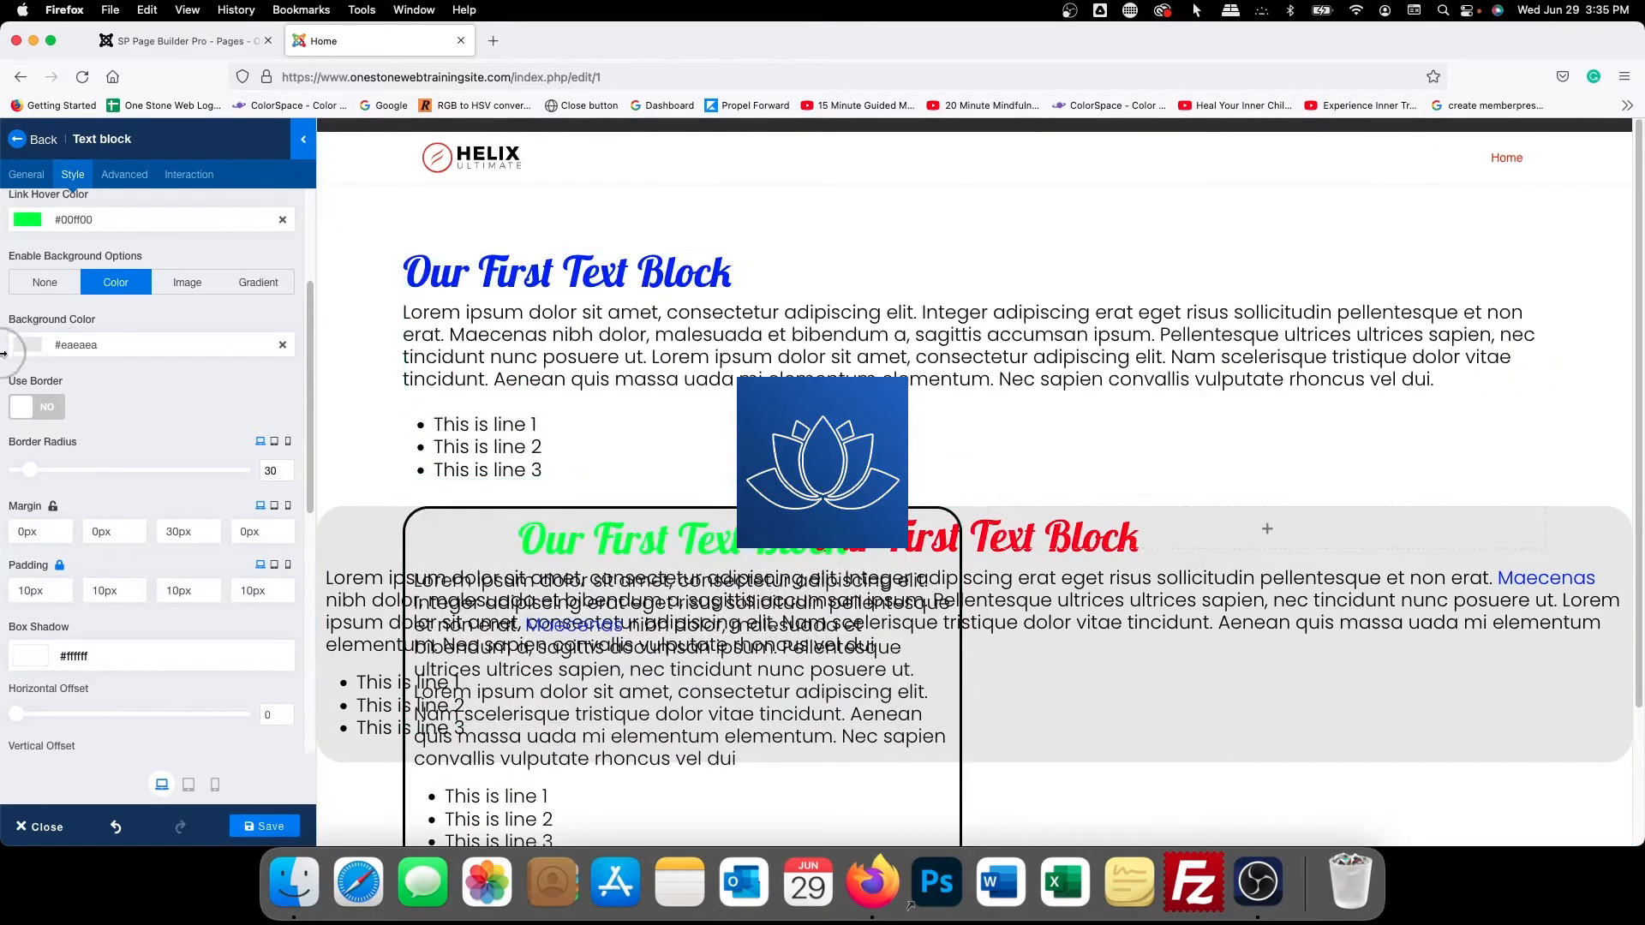
# Turn the red-titled text block's border back on and save the page
pyautogui.click(37, 407)
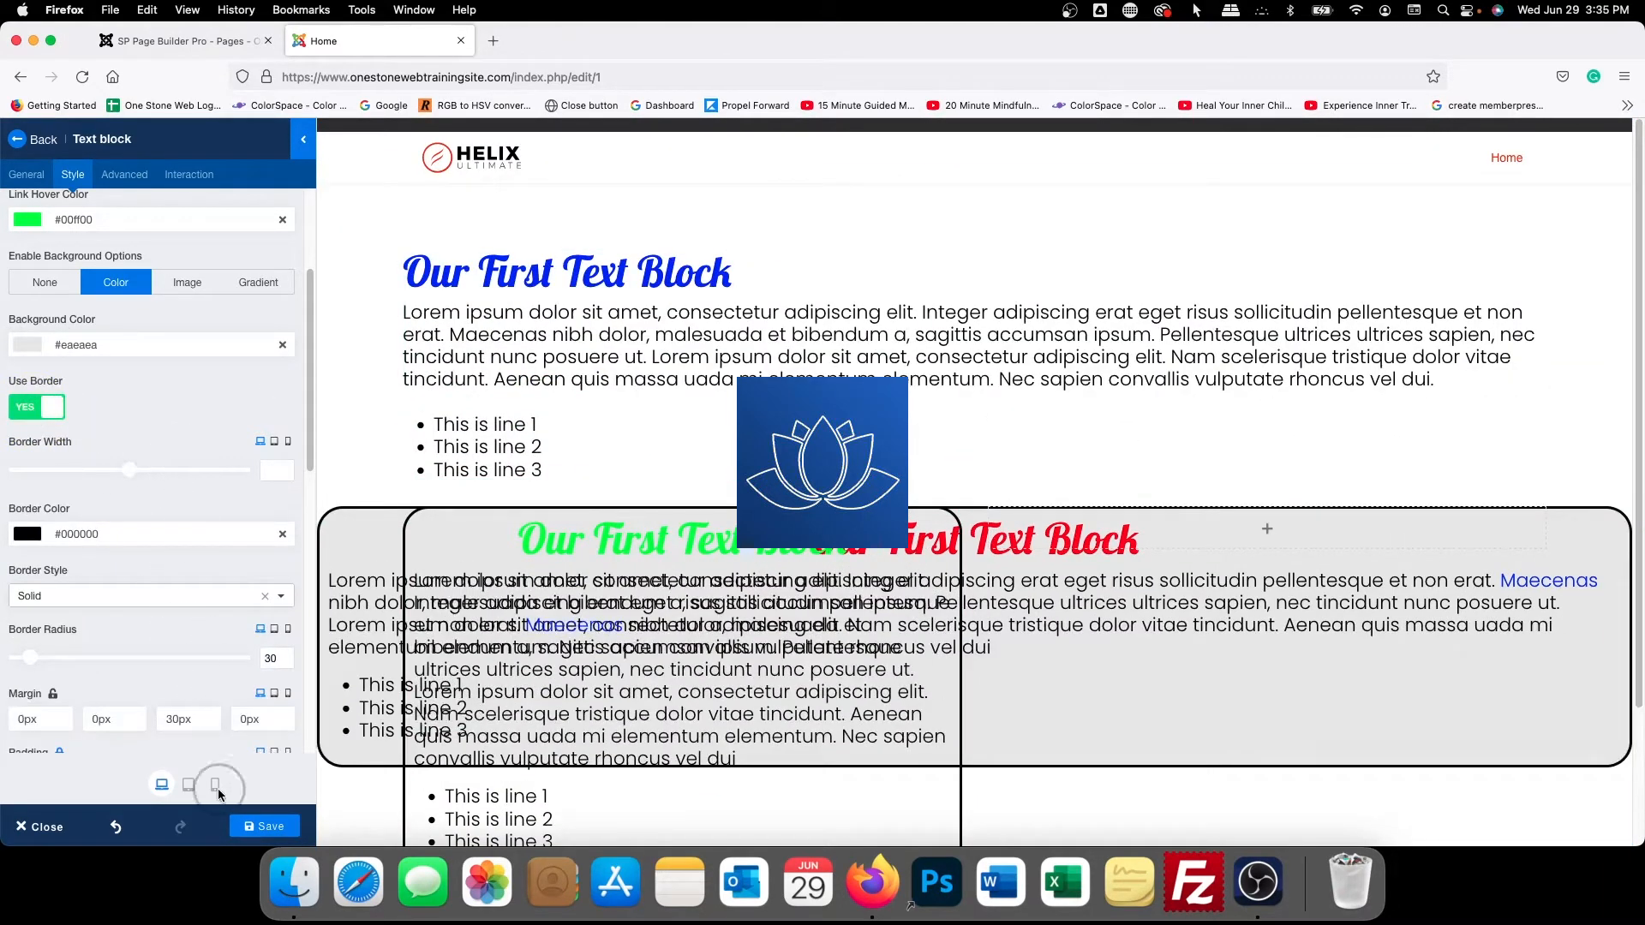
pyautogui.click(269, 826)
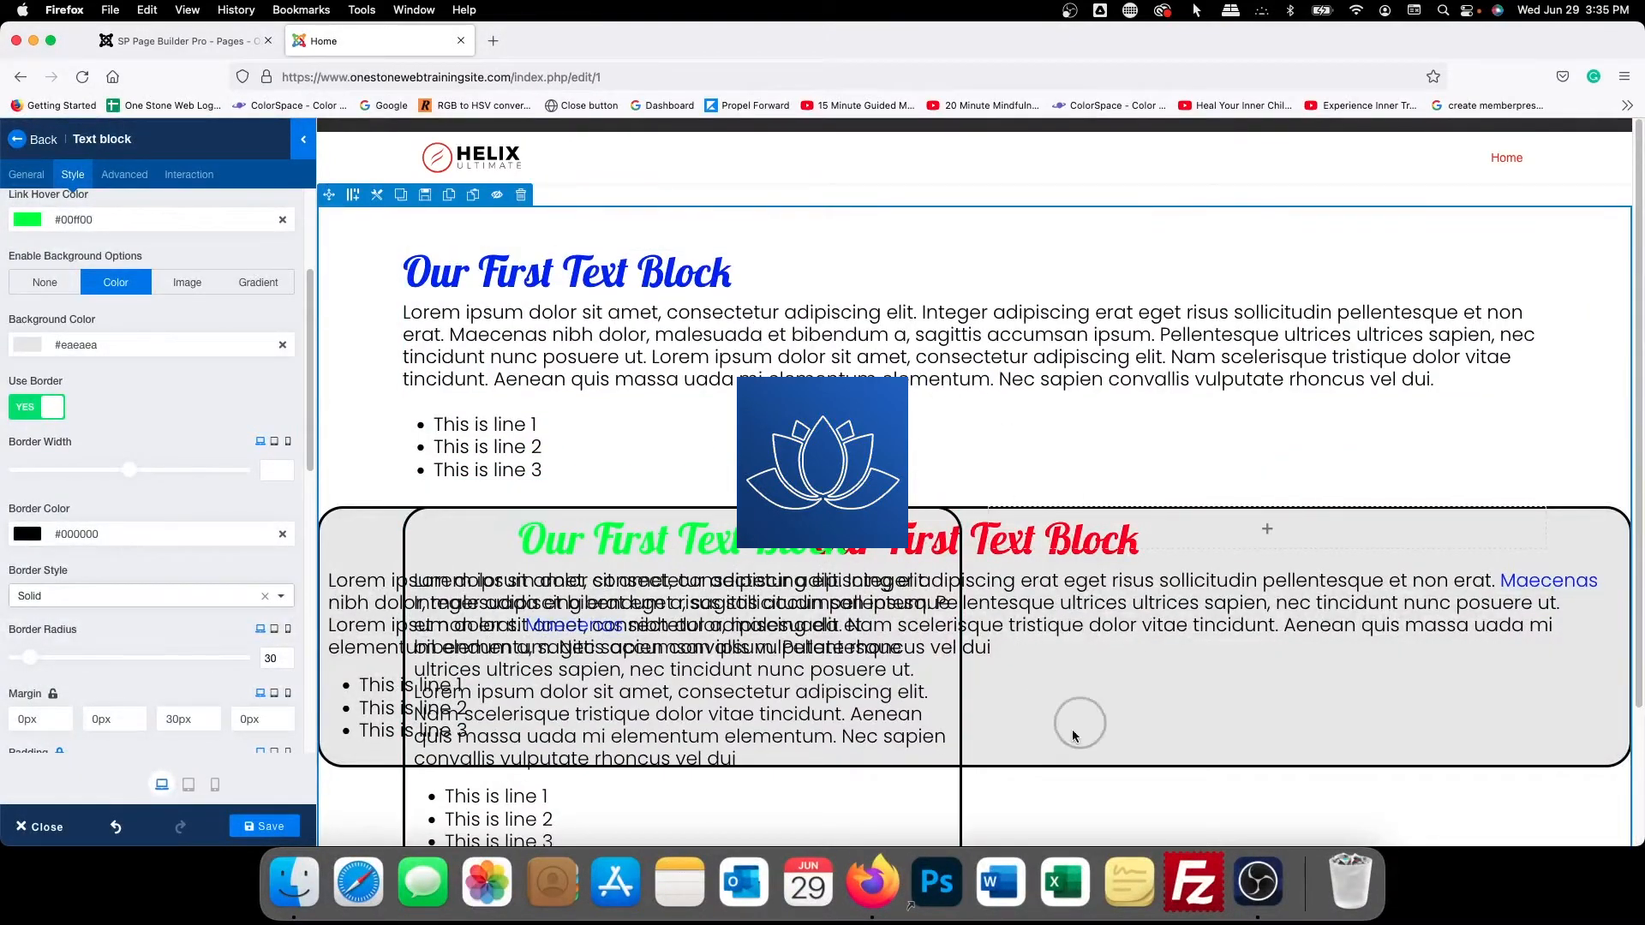
pyautogui.scroll(-3, 779, 591)
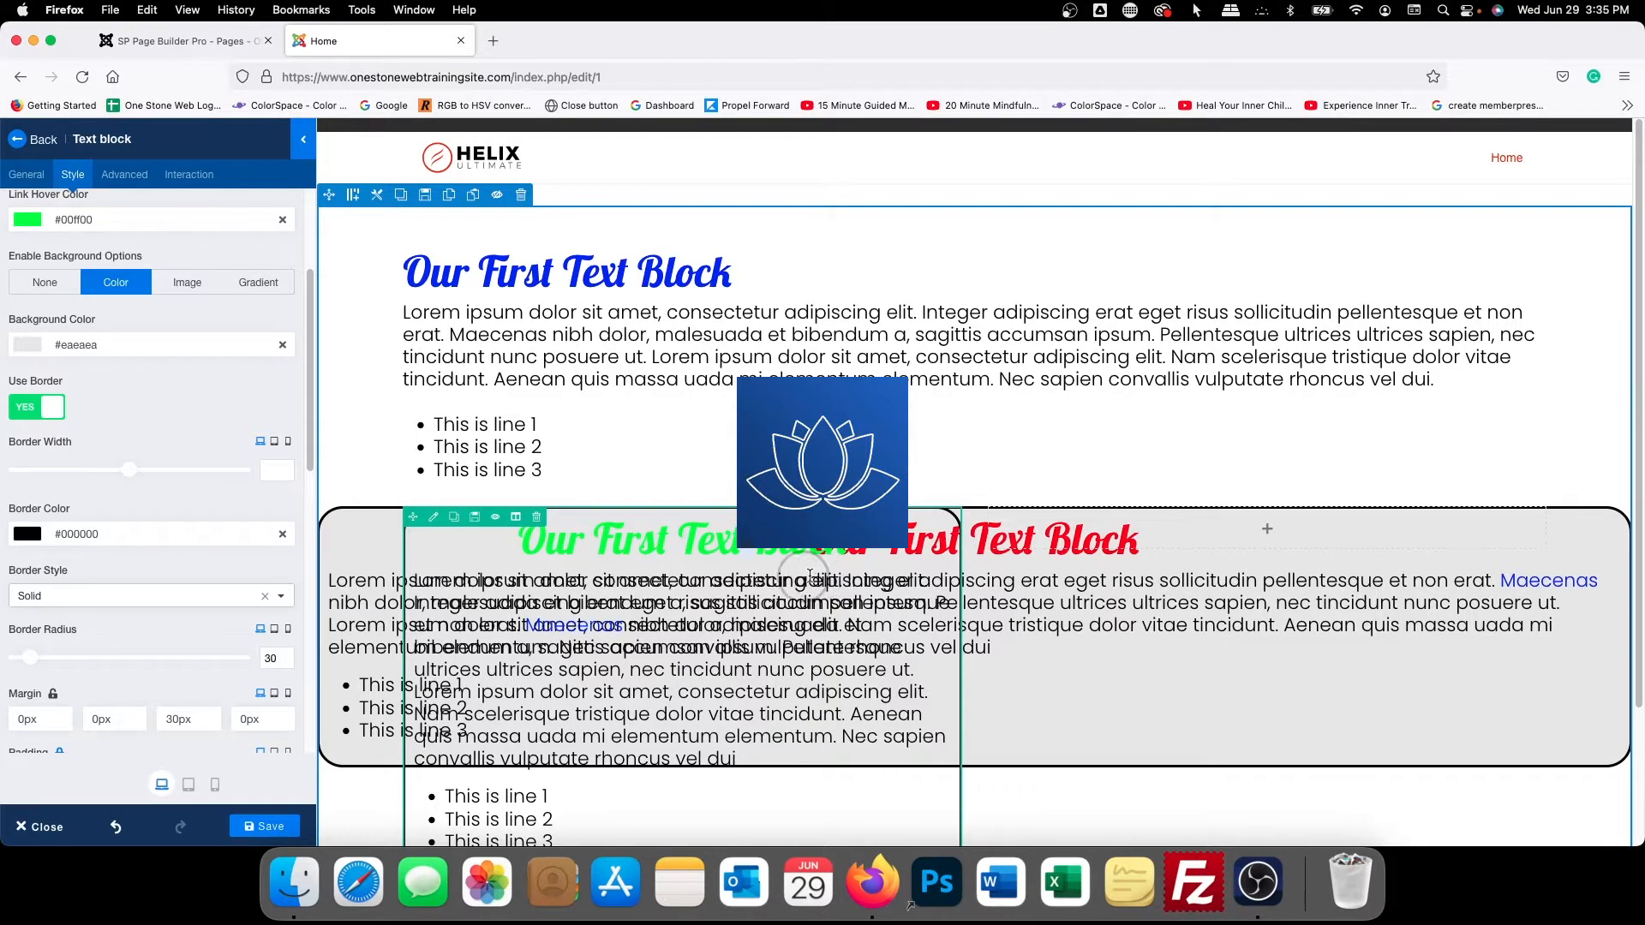
# Set the fixed text block's Section CSS Z-index to about 523 and its Addon CSS Z-index to about 243
pyautogui.click(133, 177)
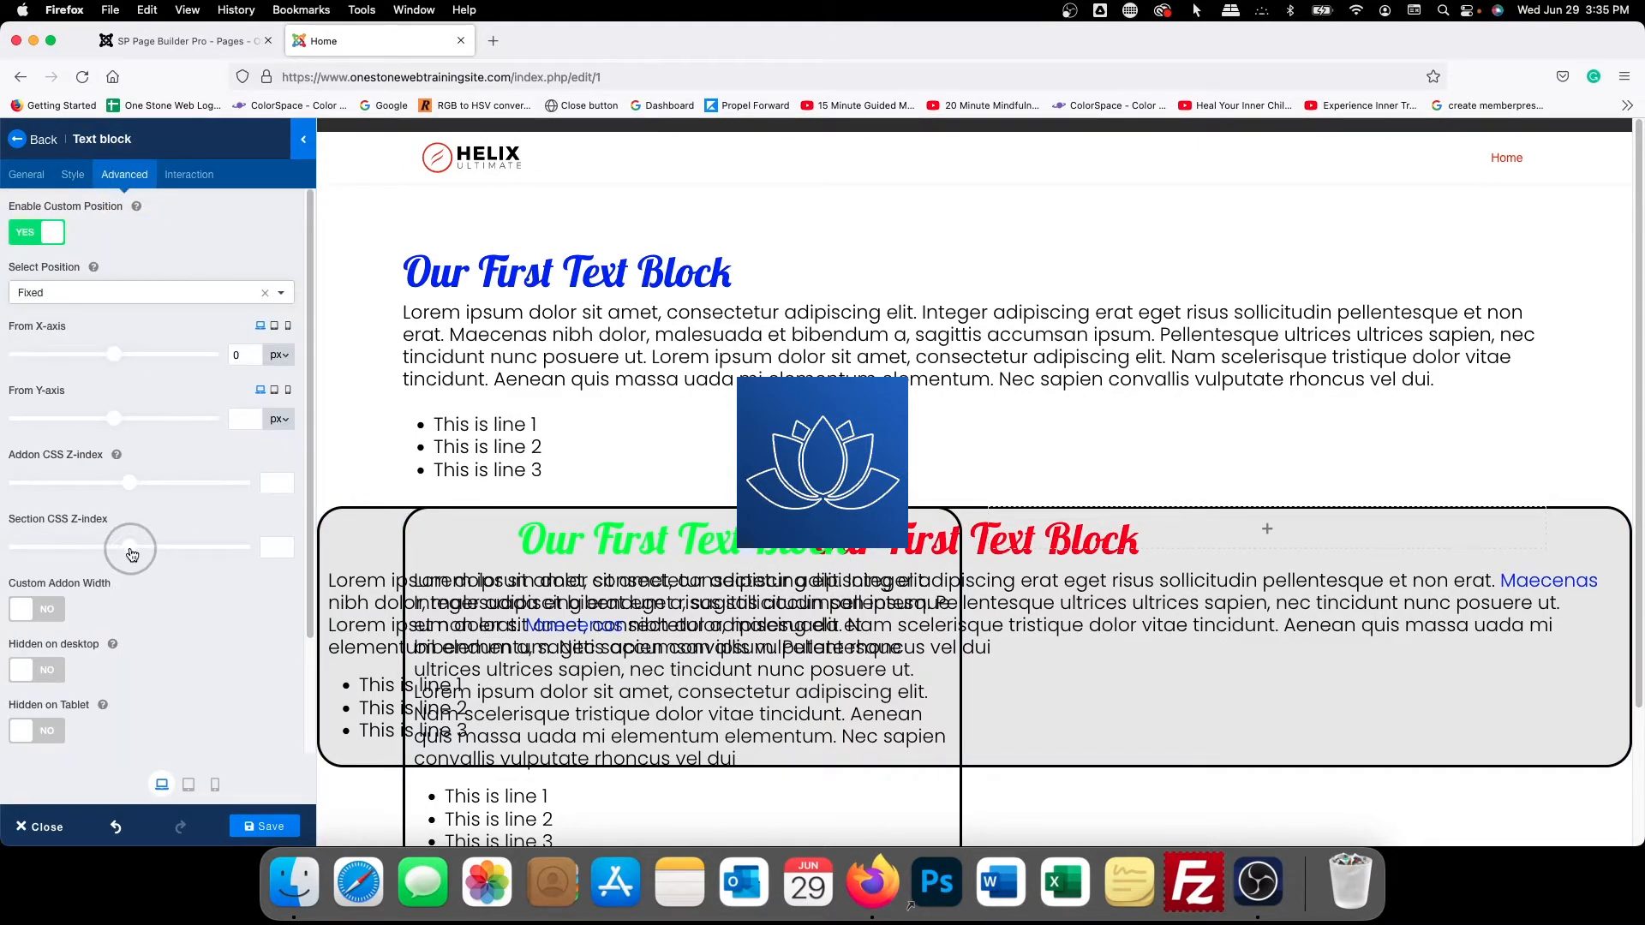
pyautogui.click(130, 549)
pyautogui.click(126, 485)
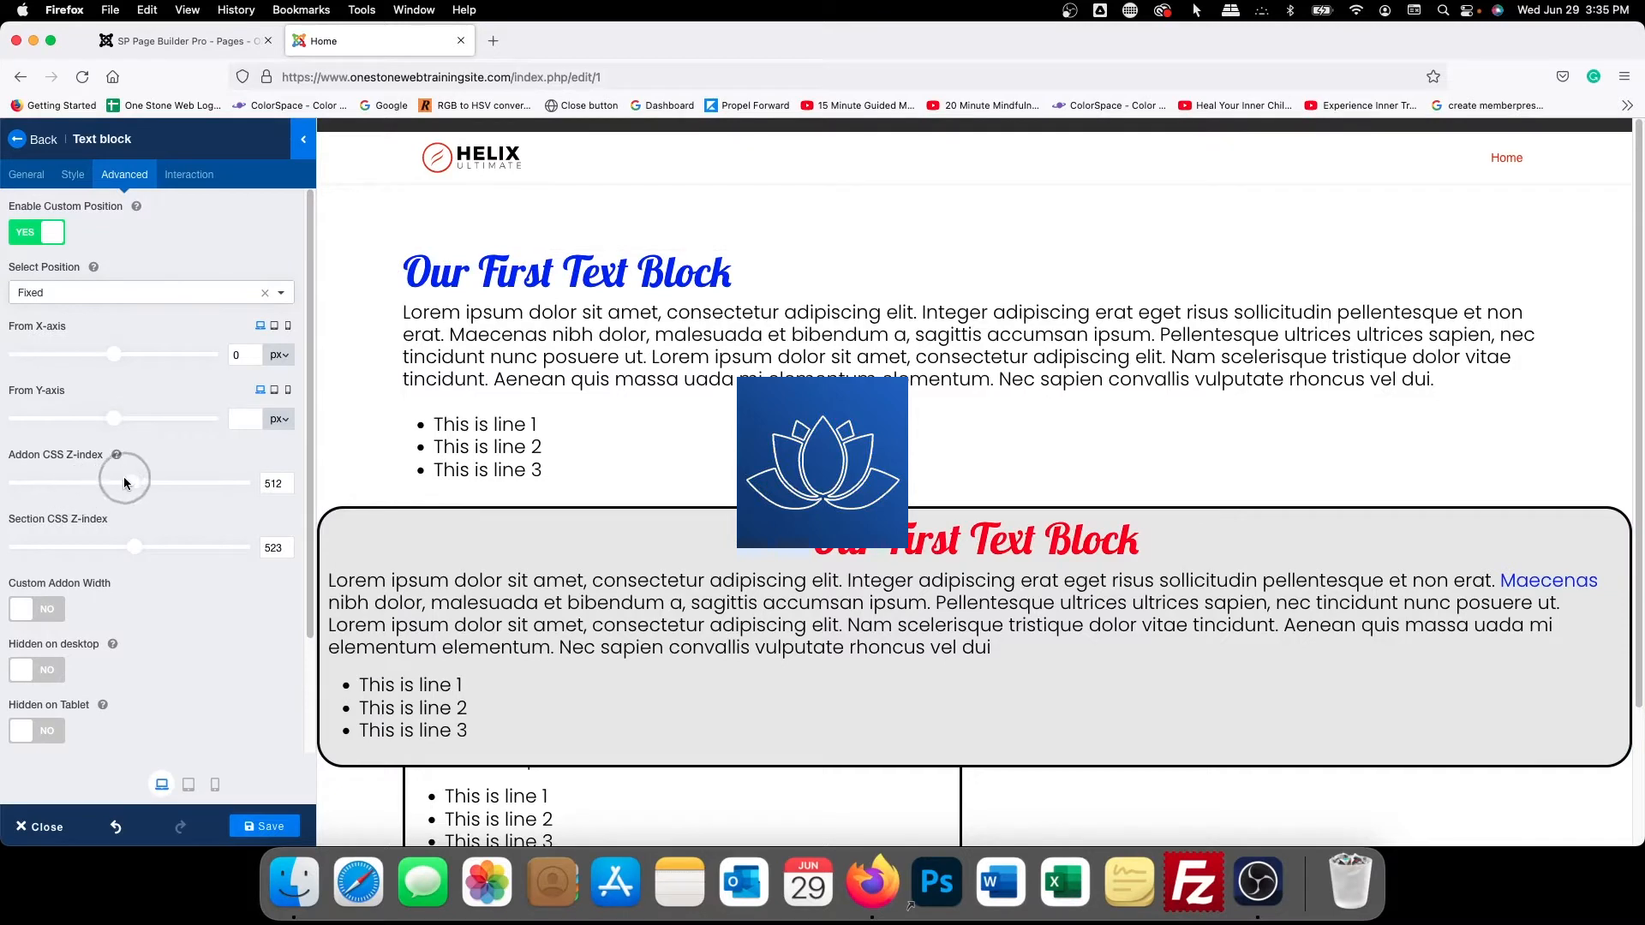
pyautogui.moveTo(130, 487); pyautogui.dragTo(119, 489)
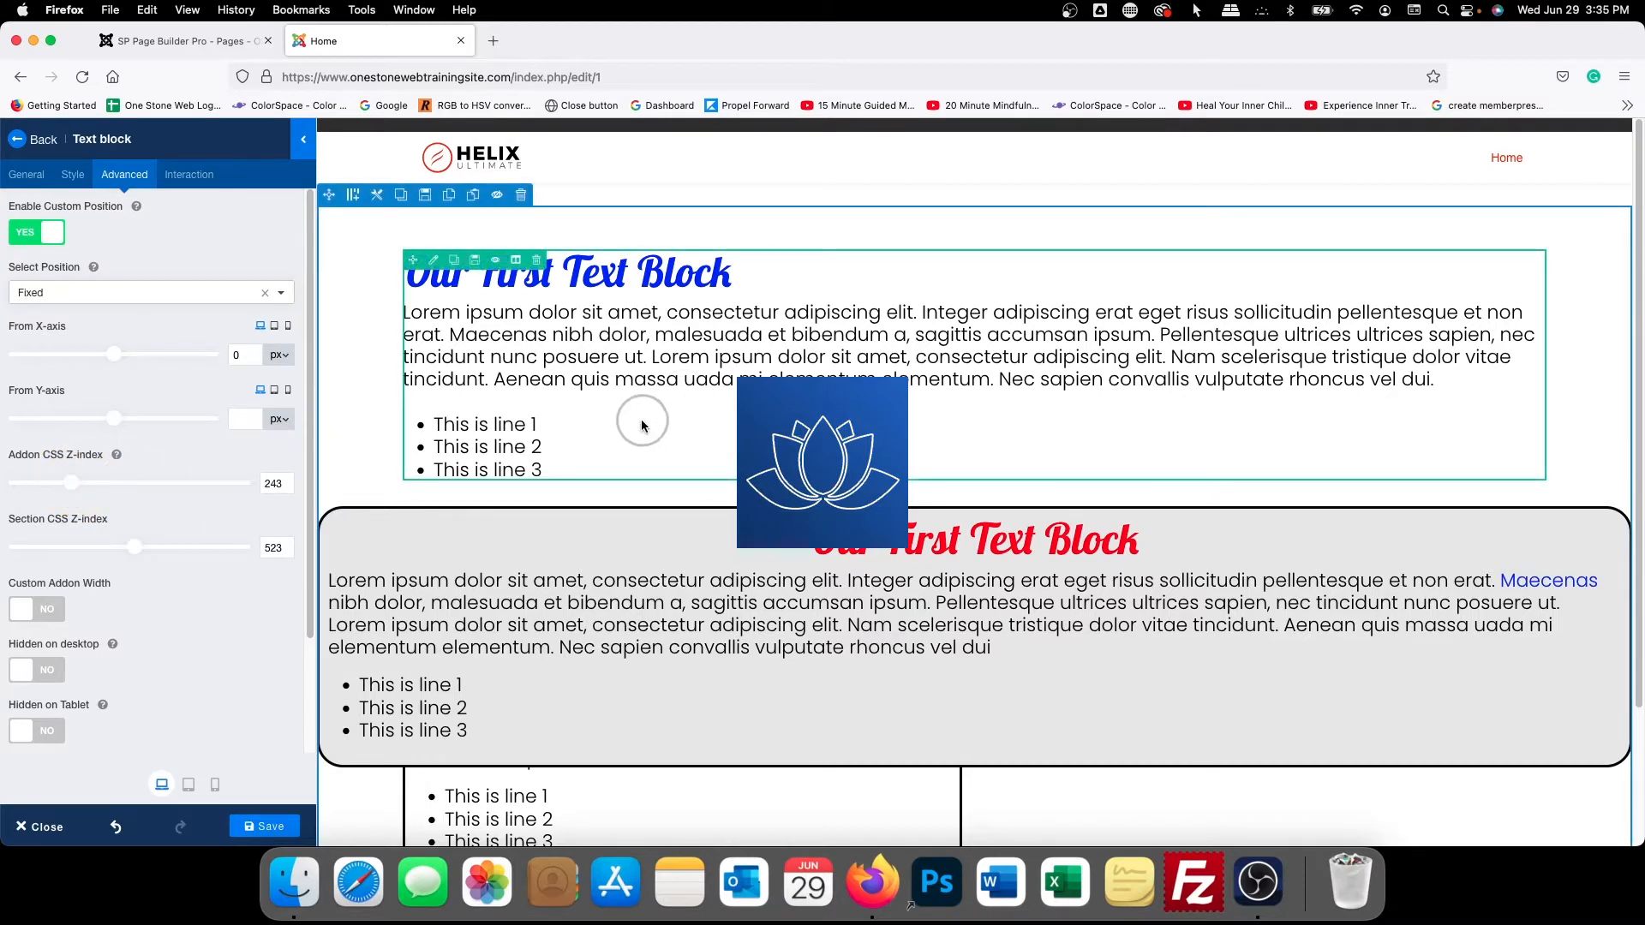
# Check how the fixed block layers over the other content, and clear its Section CSS Z-index
pyautogui.scroll(-3, 625, 396)
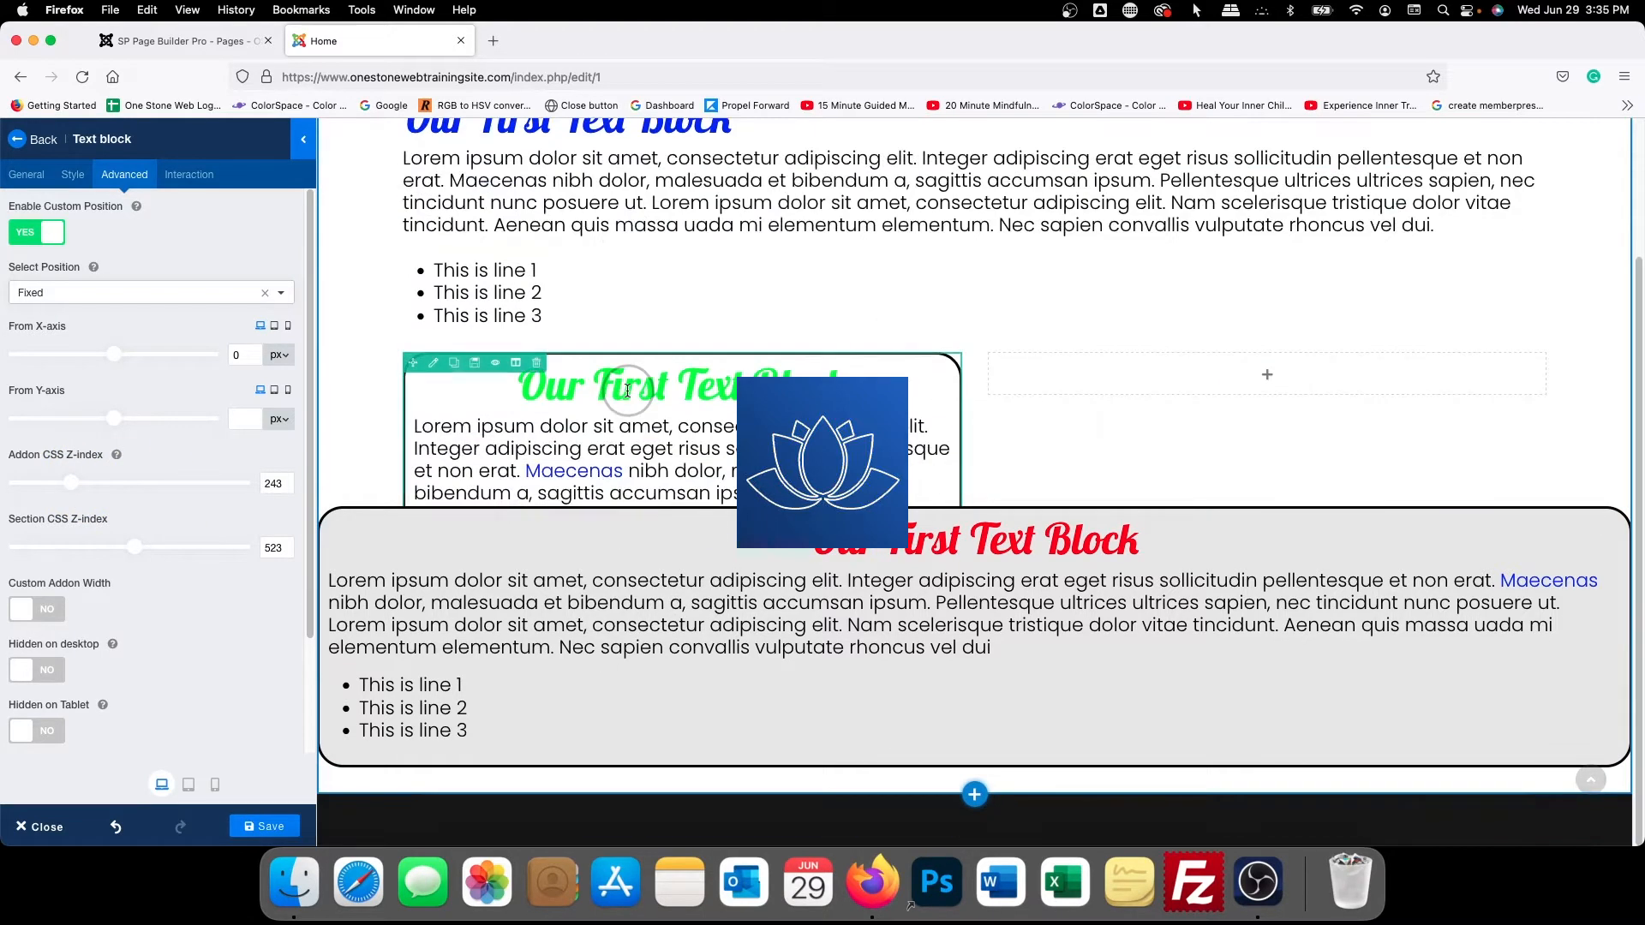
pyautogui.scroll(3, 627, 390)
pyautogui.scroll(-3, 627, 391)
pyautogui.scroll(3, 627, 391)
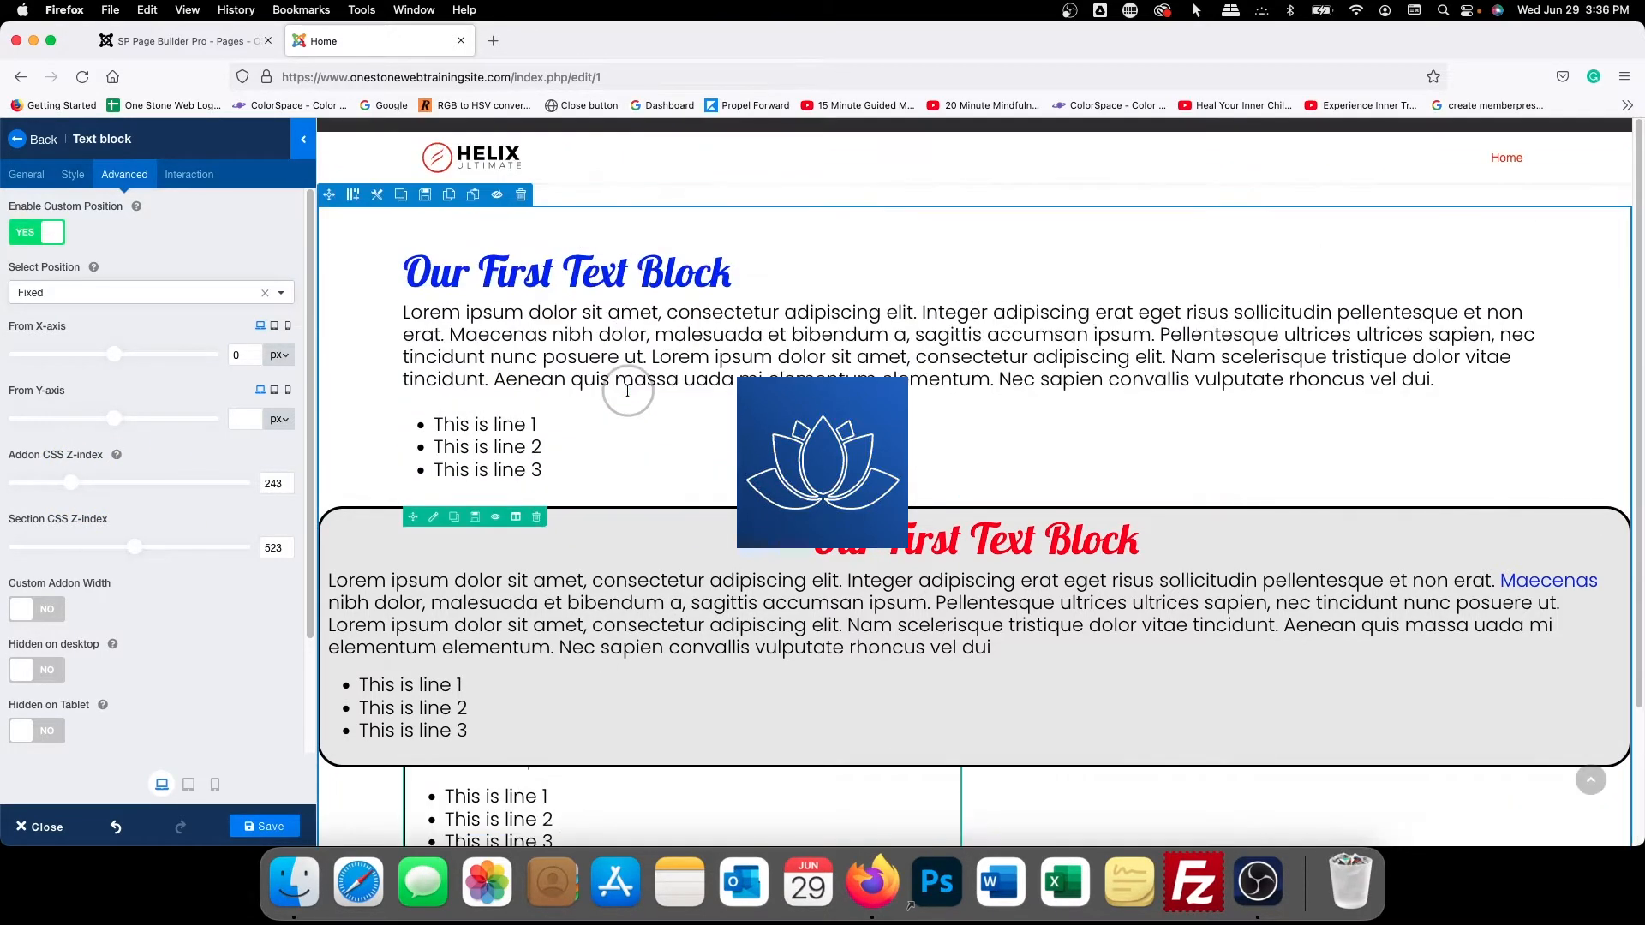
pyautogui.scroll(-2, 627, 391)
pyautogui.scroll(3, 627, 391)
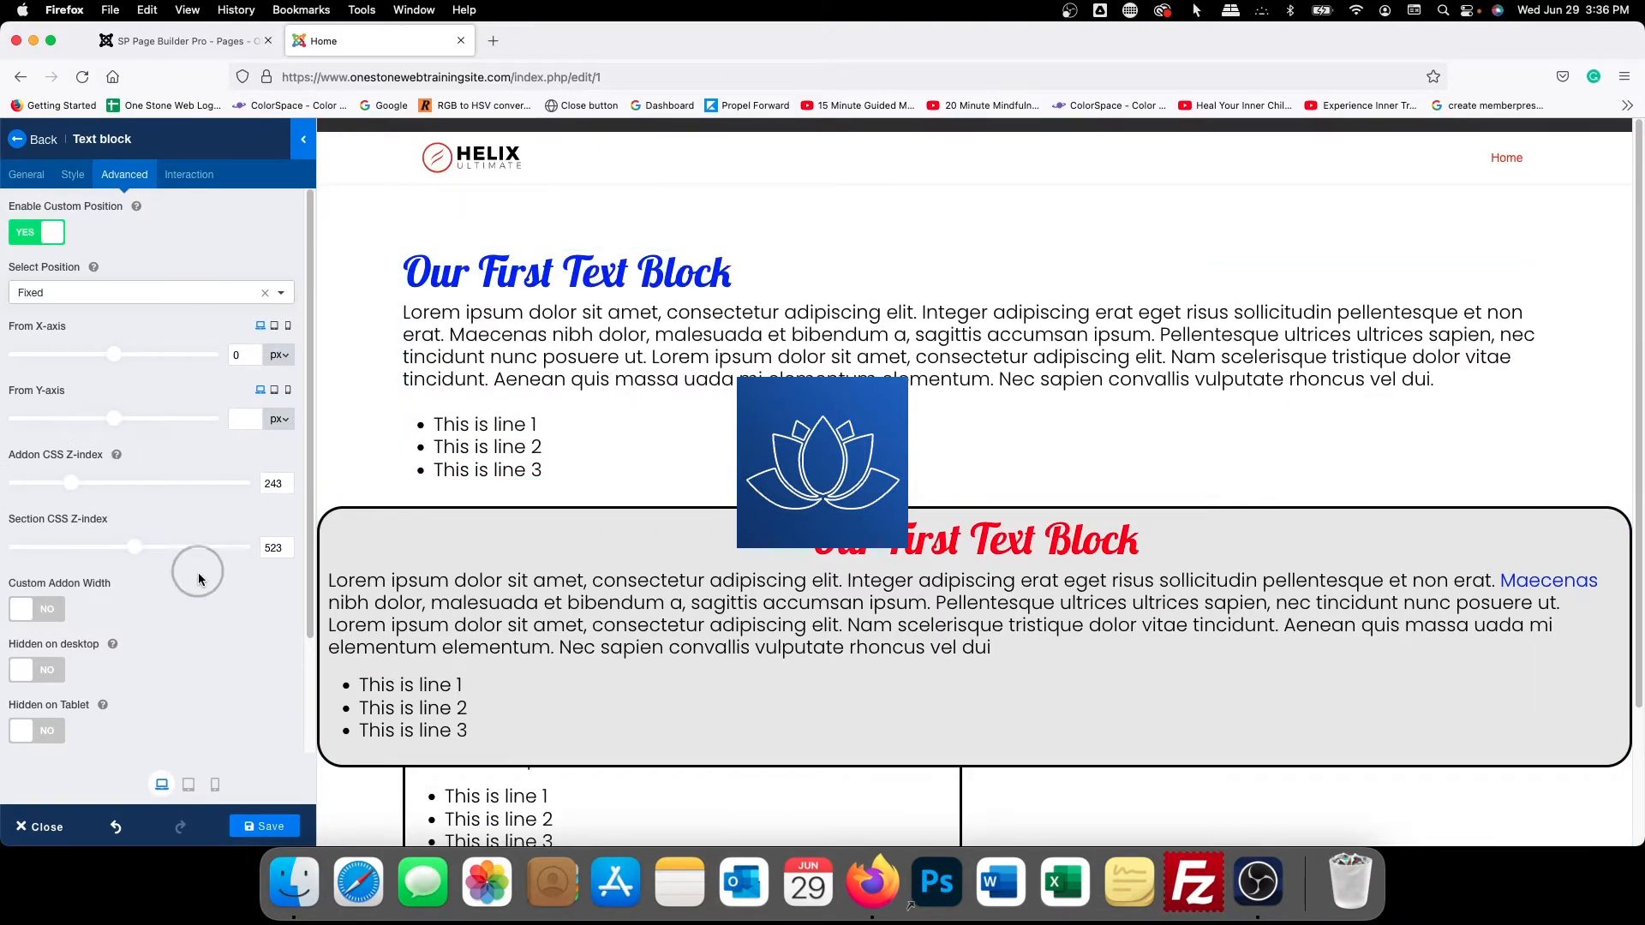
pyautogui.moveTo(290, 551); pyautogui.dragTo(166, 544)
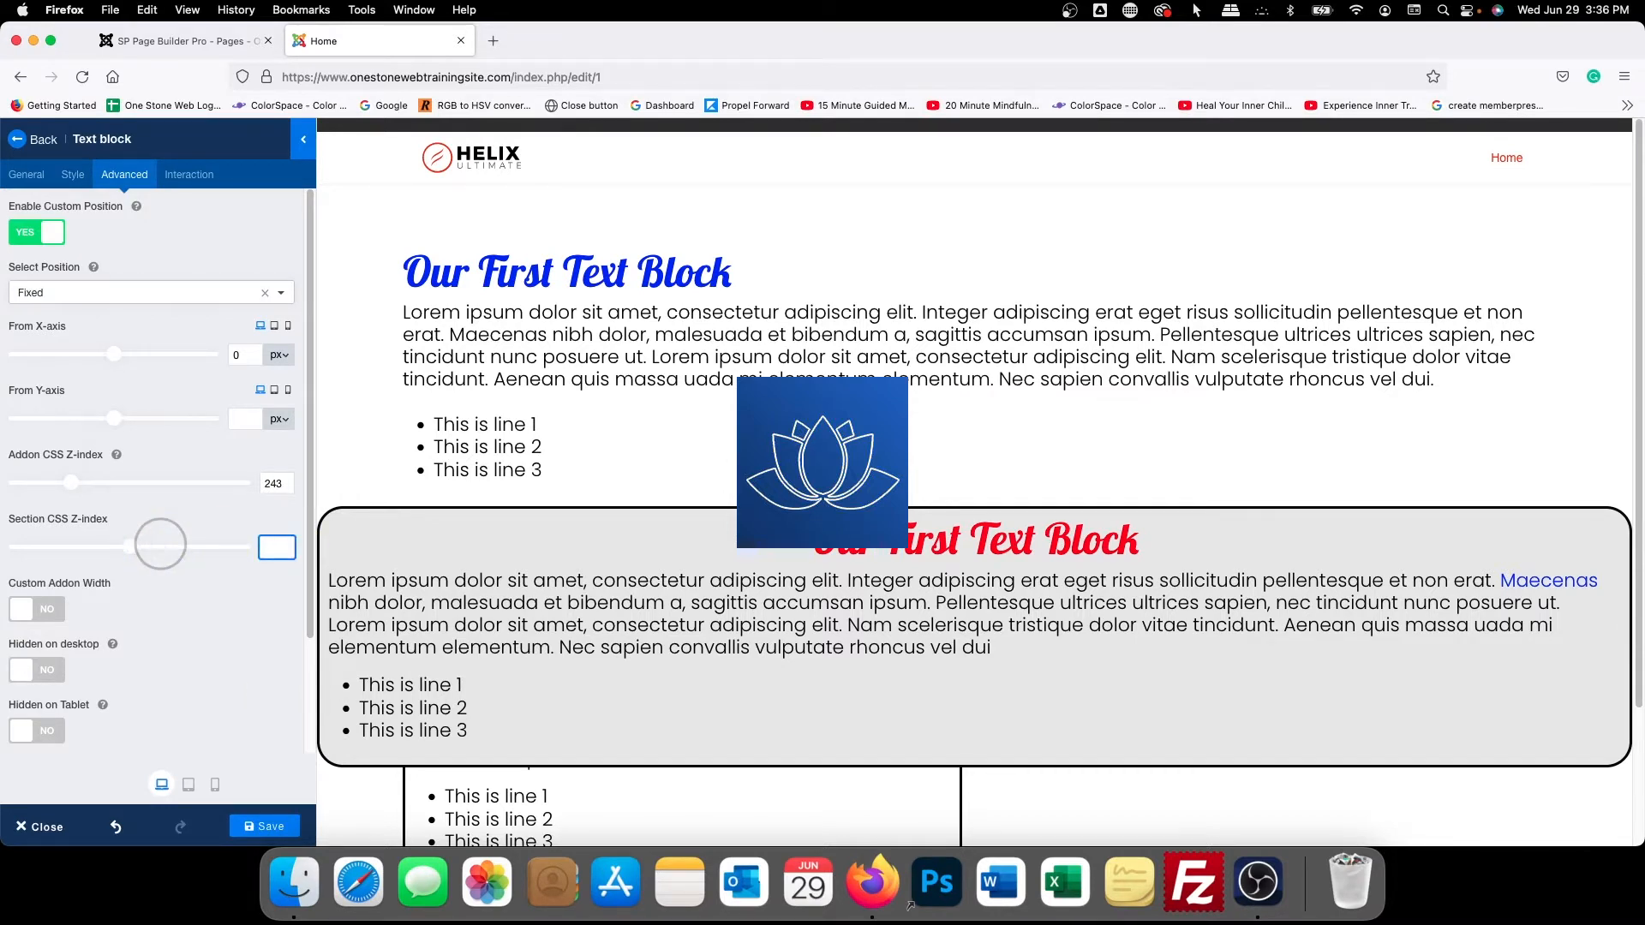
pyautogui.click(285, 648)
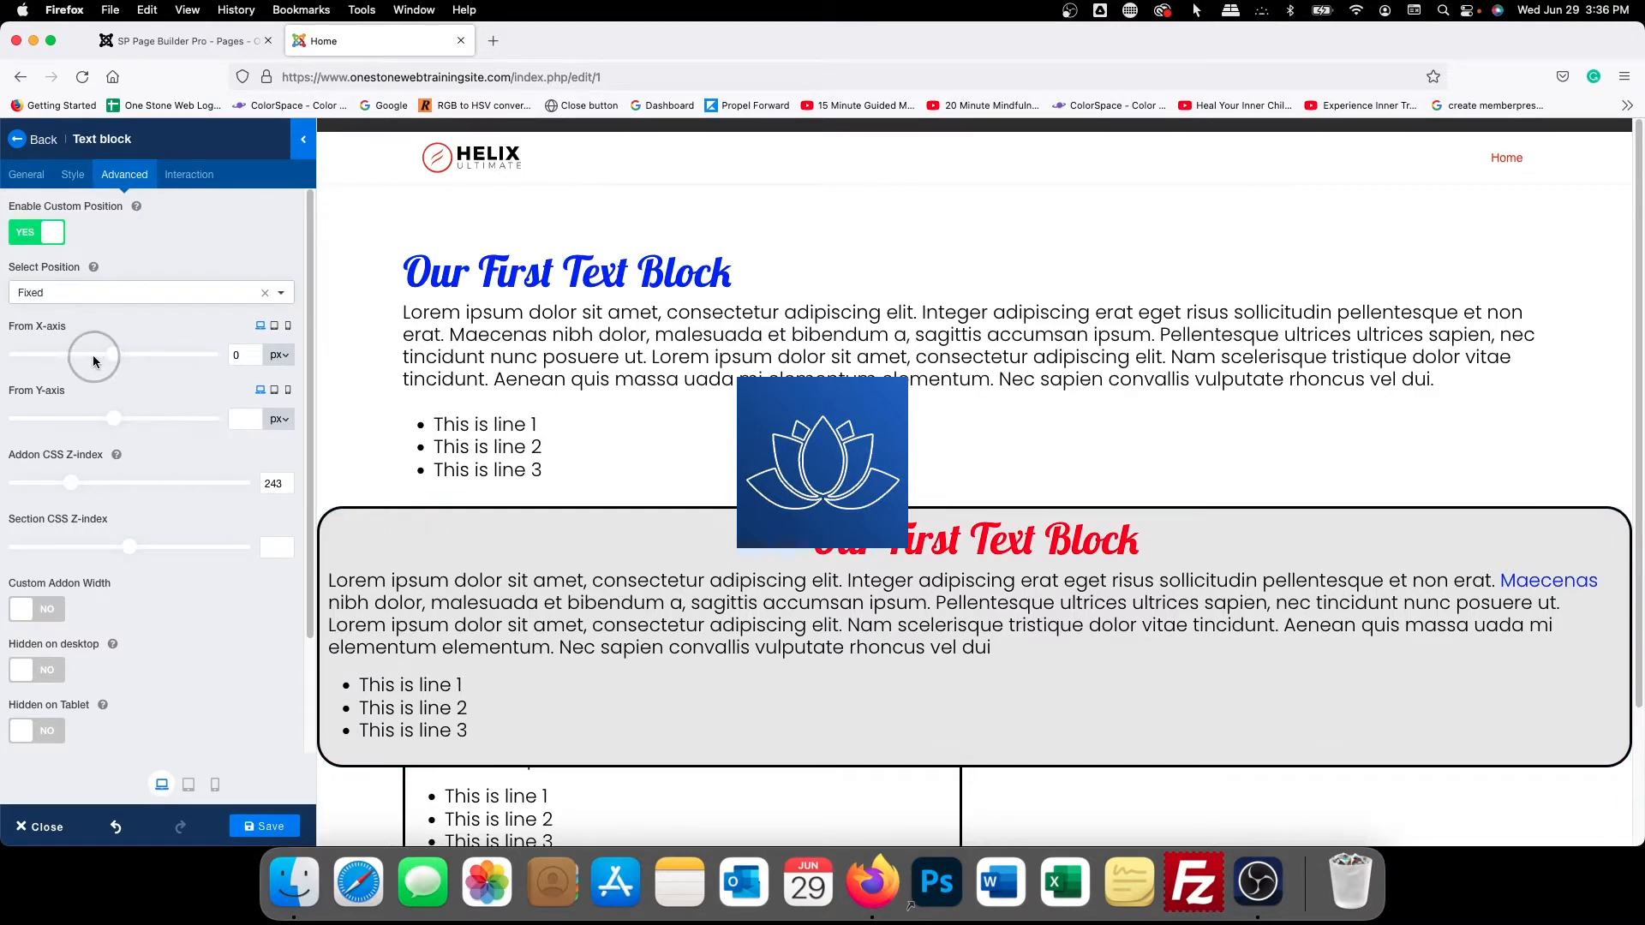
# Move the fixed text block vertically with a From Y-axis offset of about 223 px
pyautogui.moveTo(121, 419); pyautogui.dragTo(147, 420)
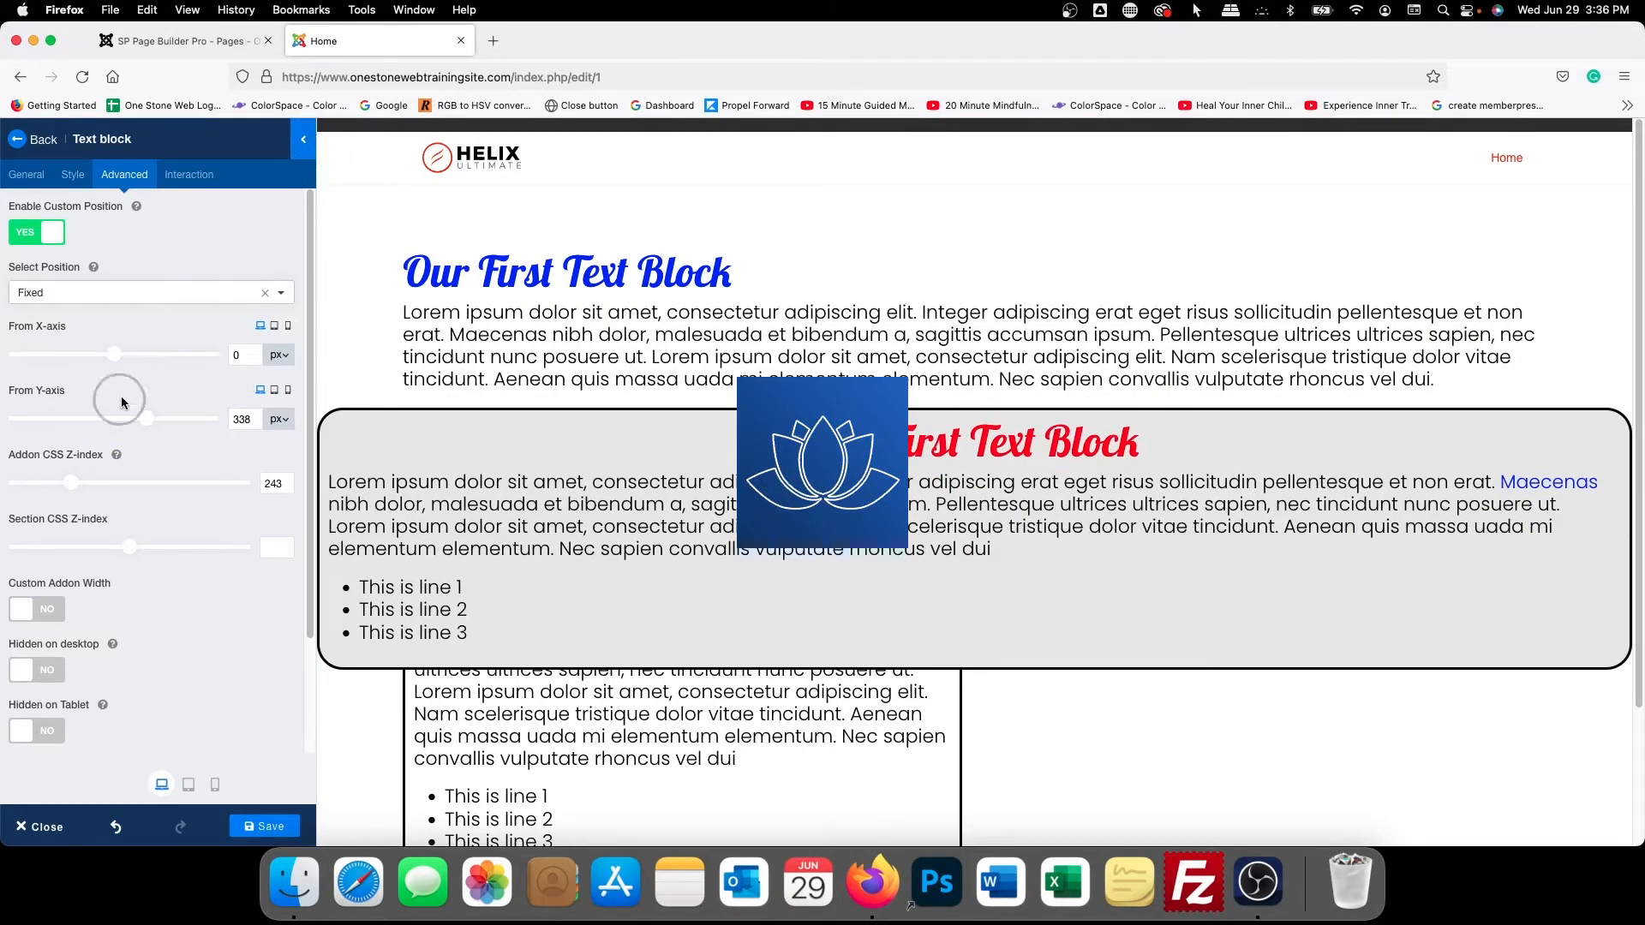
pyautogui.moveTo(132, 422)
pyautogui.mouseDown()
pyautogui.moveTo(64, 434)
pyautogui.moveTo(165, 403)
pyautogui.moveTo(135, 398)
pyautogui.mouseUp()
pyautogui.scroll(-3, 667, 505)
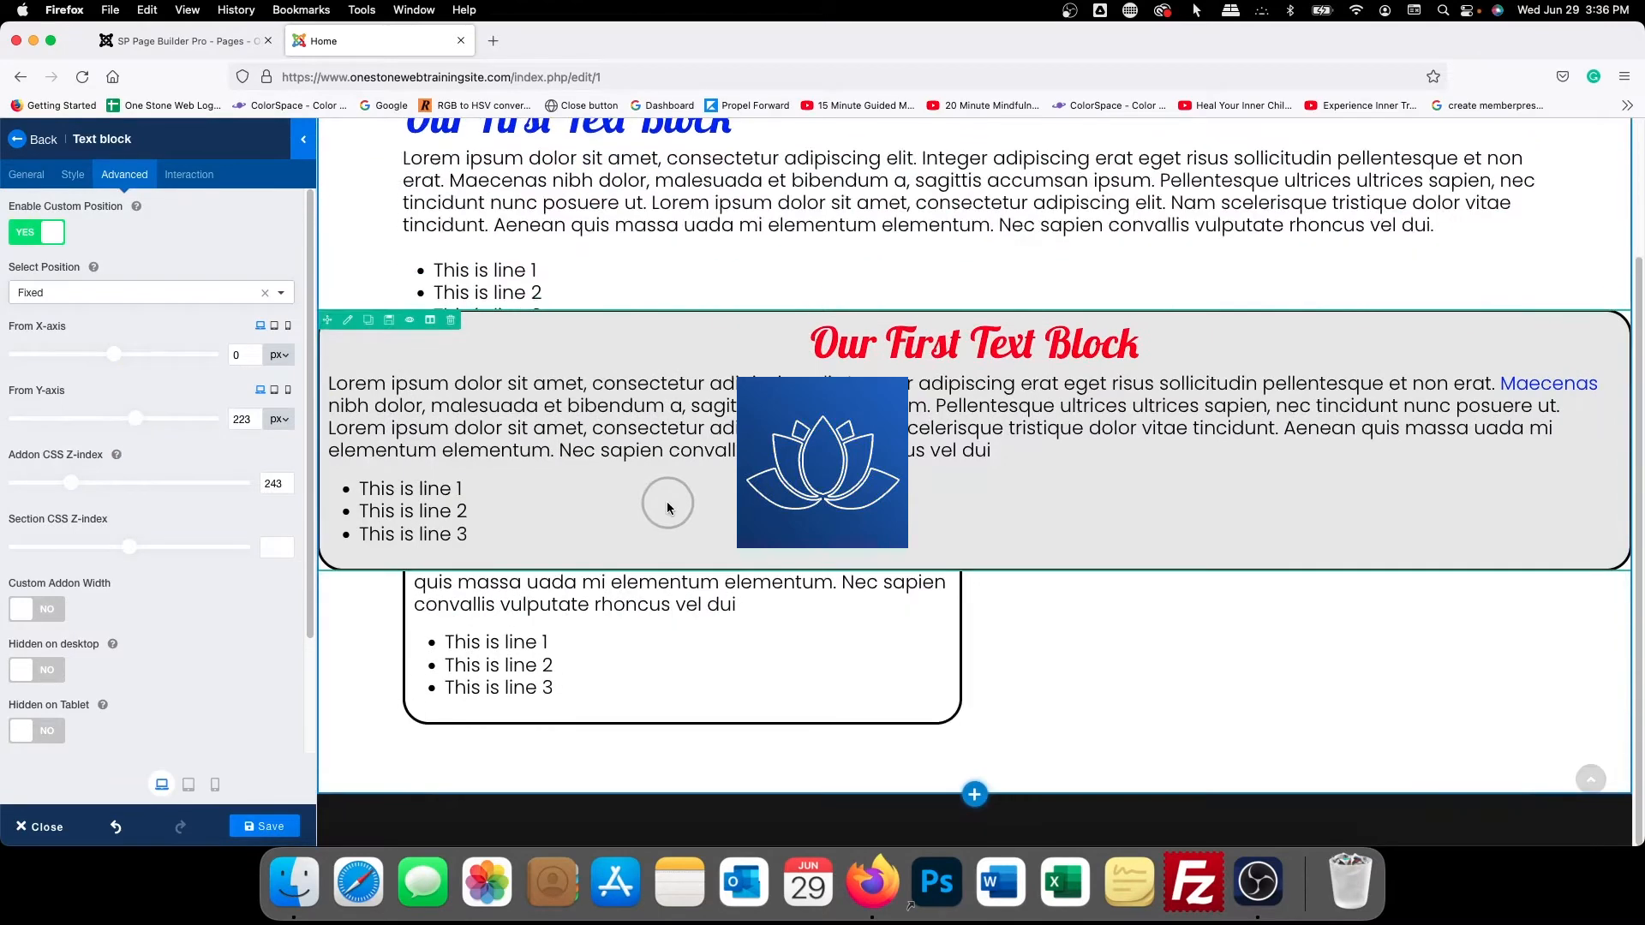
pyautogui.scroll(3, 668, 506)
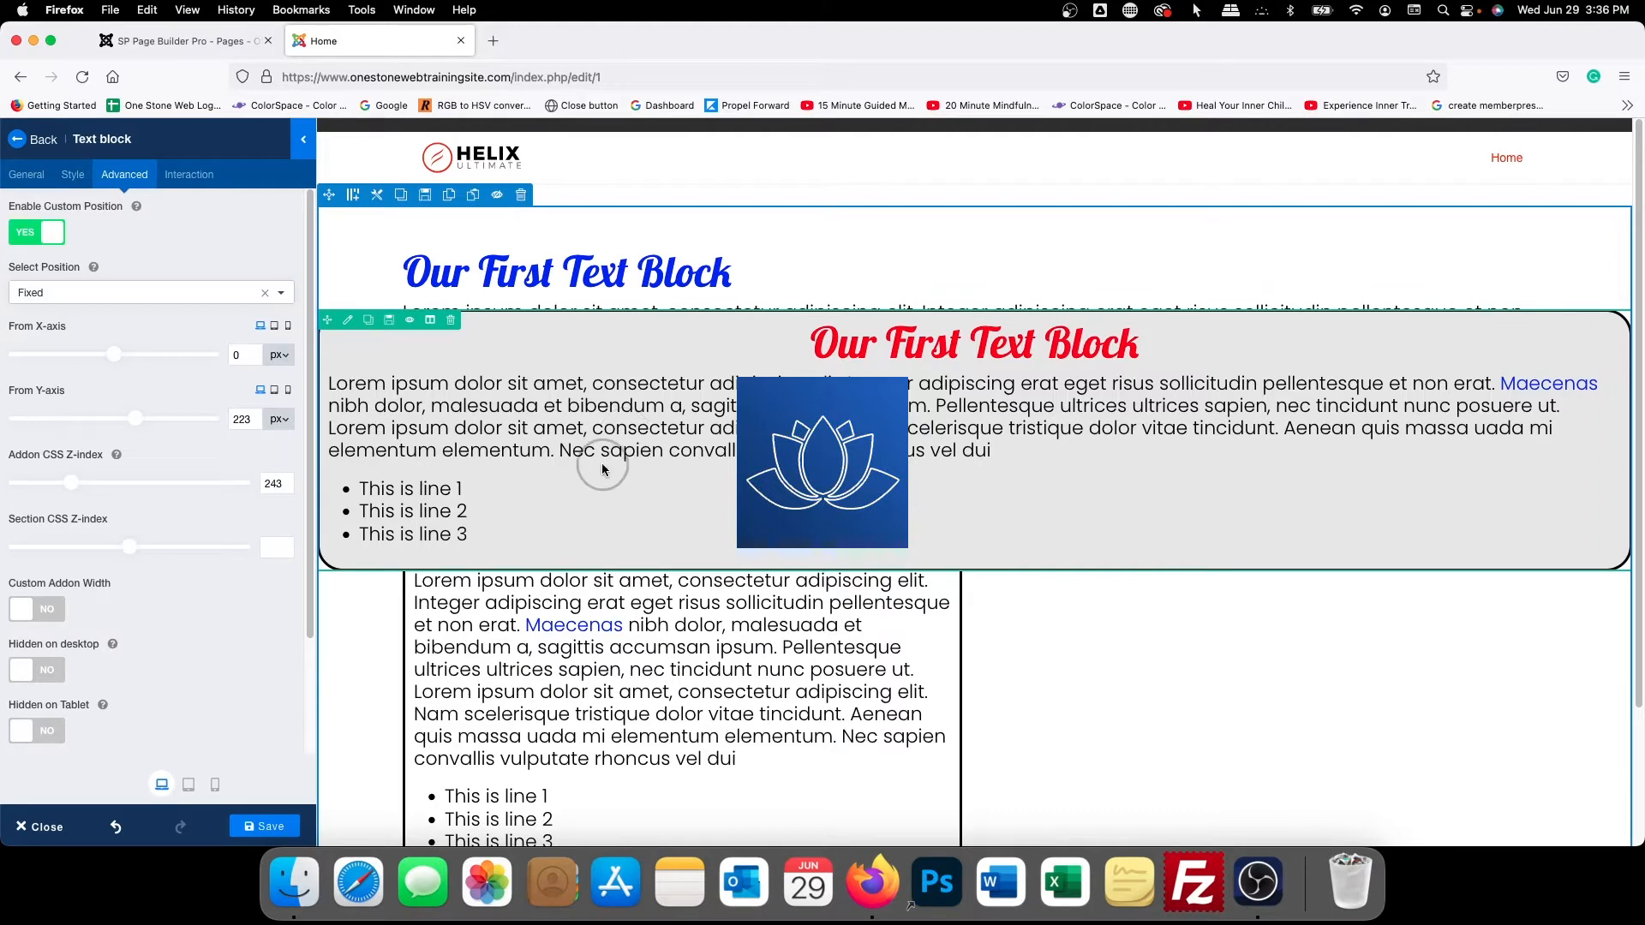
# Set the fixed text block's right and left margins to 50 px
pyautogui.click(73, 174)
pyautogui.scroll(-5, 175, 412)
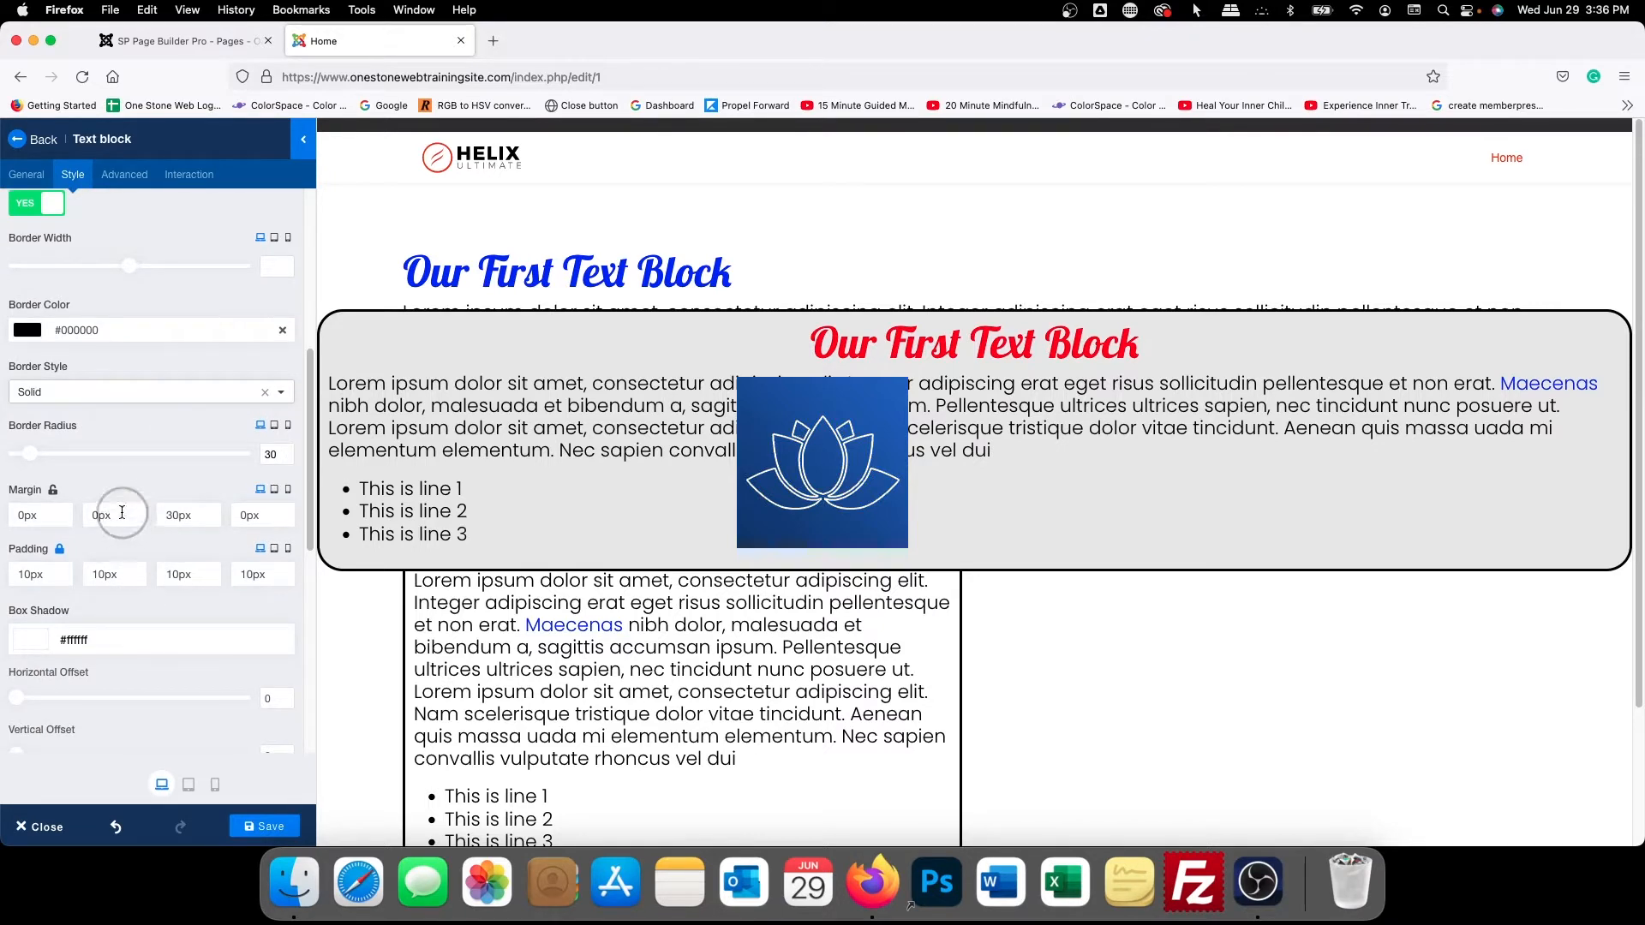
pyautogui.click(93, 516)
pyautogui.write('5')
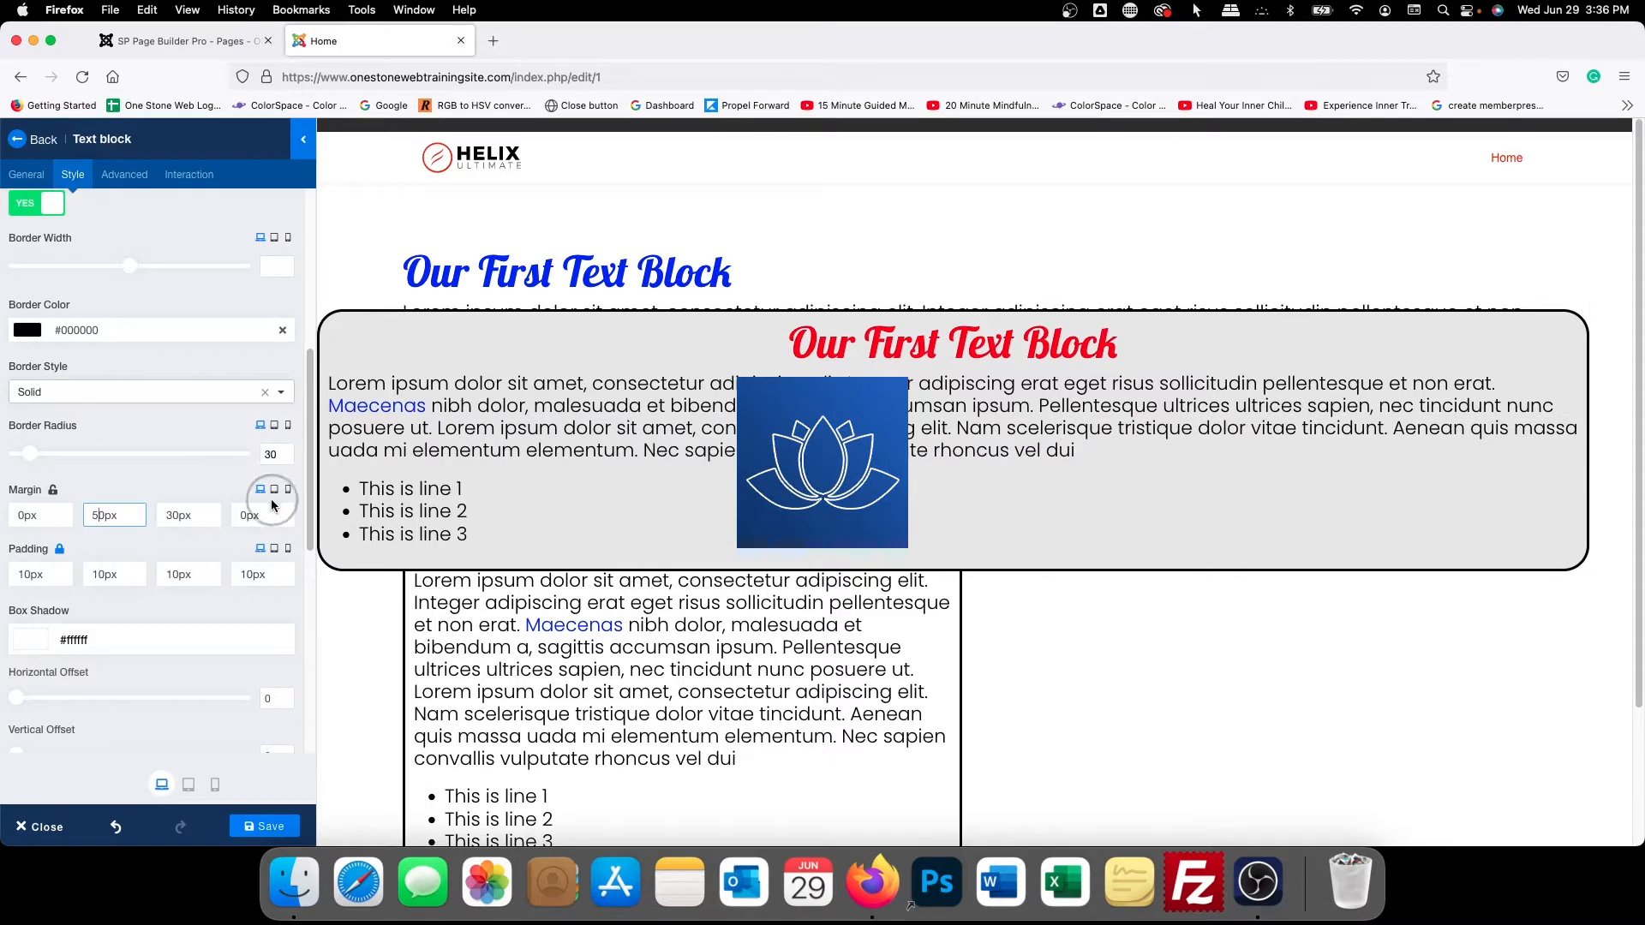
pyautogui.click(241, 515)
pyautogui.write('5')
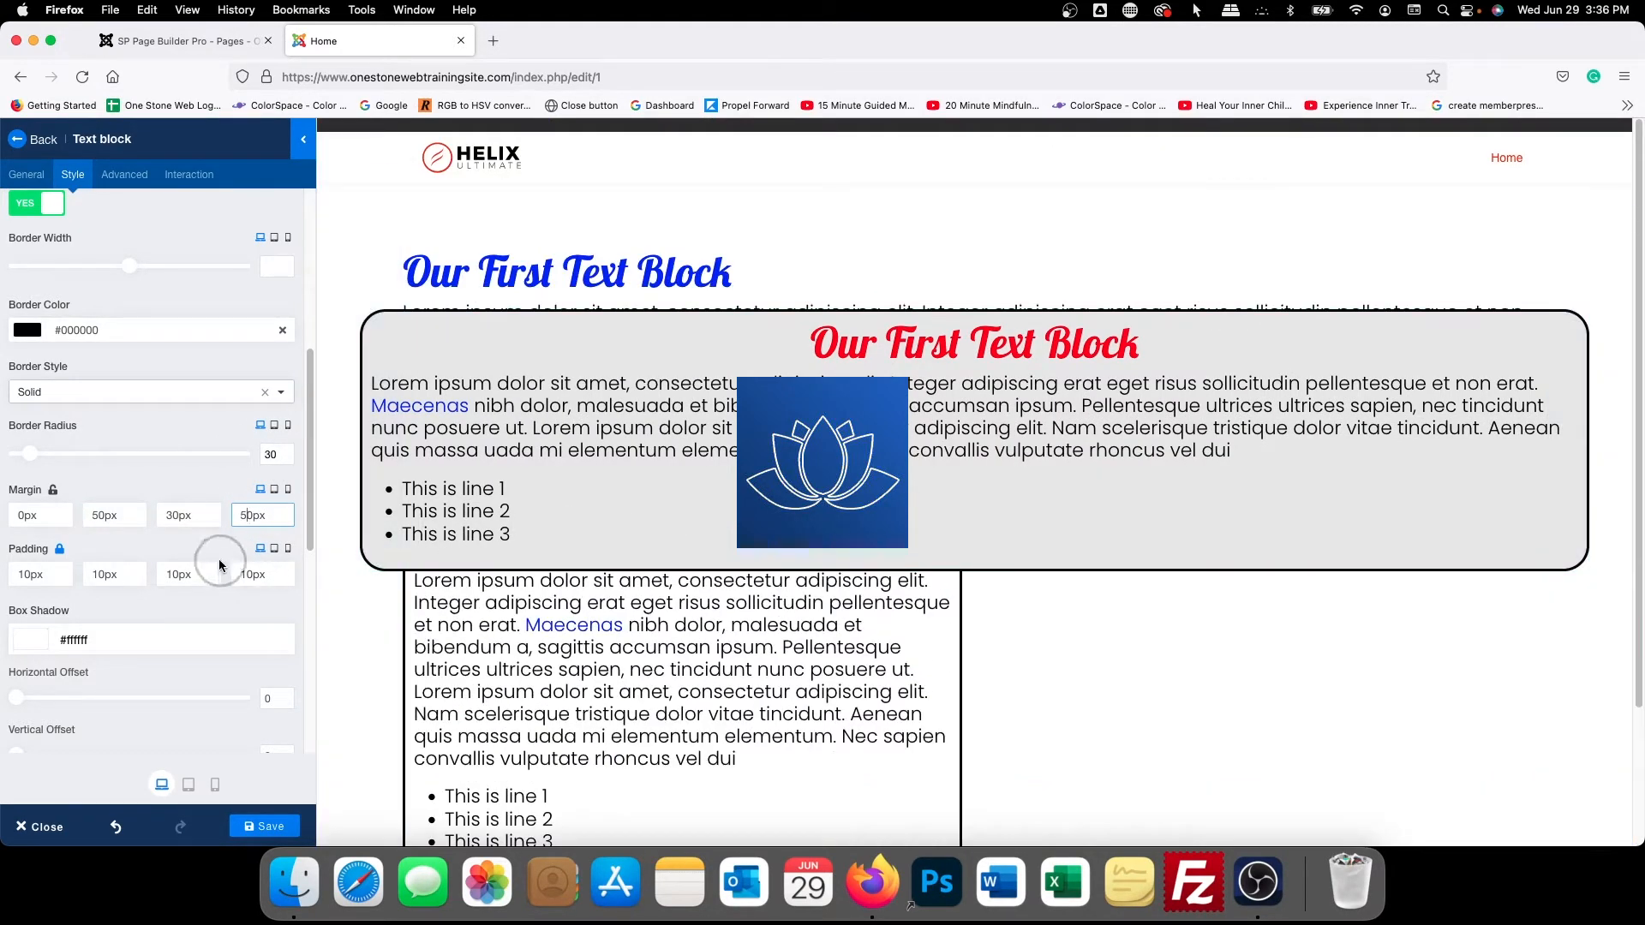
# Increase the fixed text block's right and left margins to 150 px
pyautogui.click(92, 514)
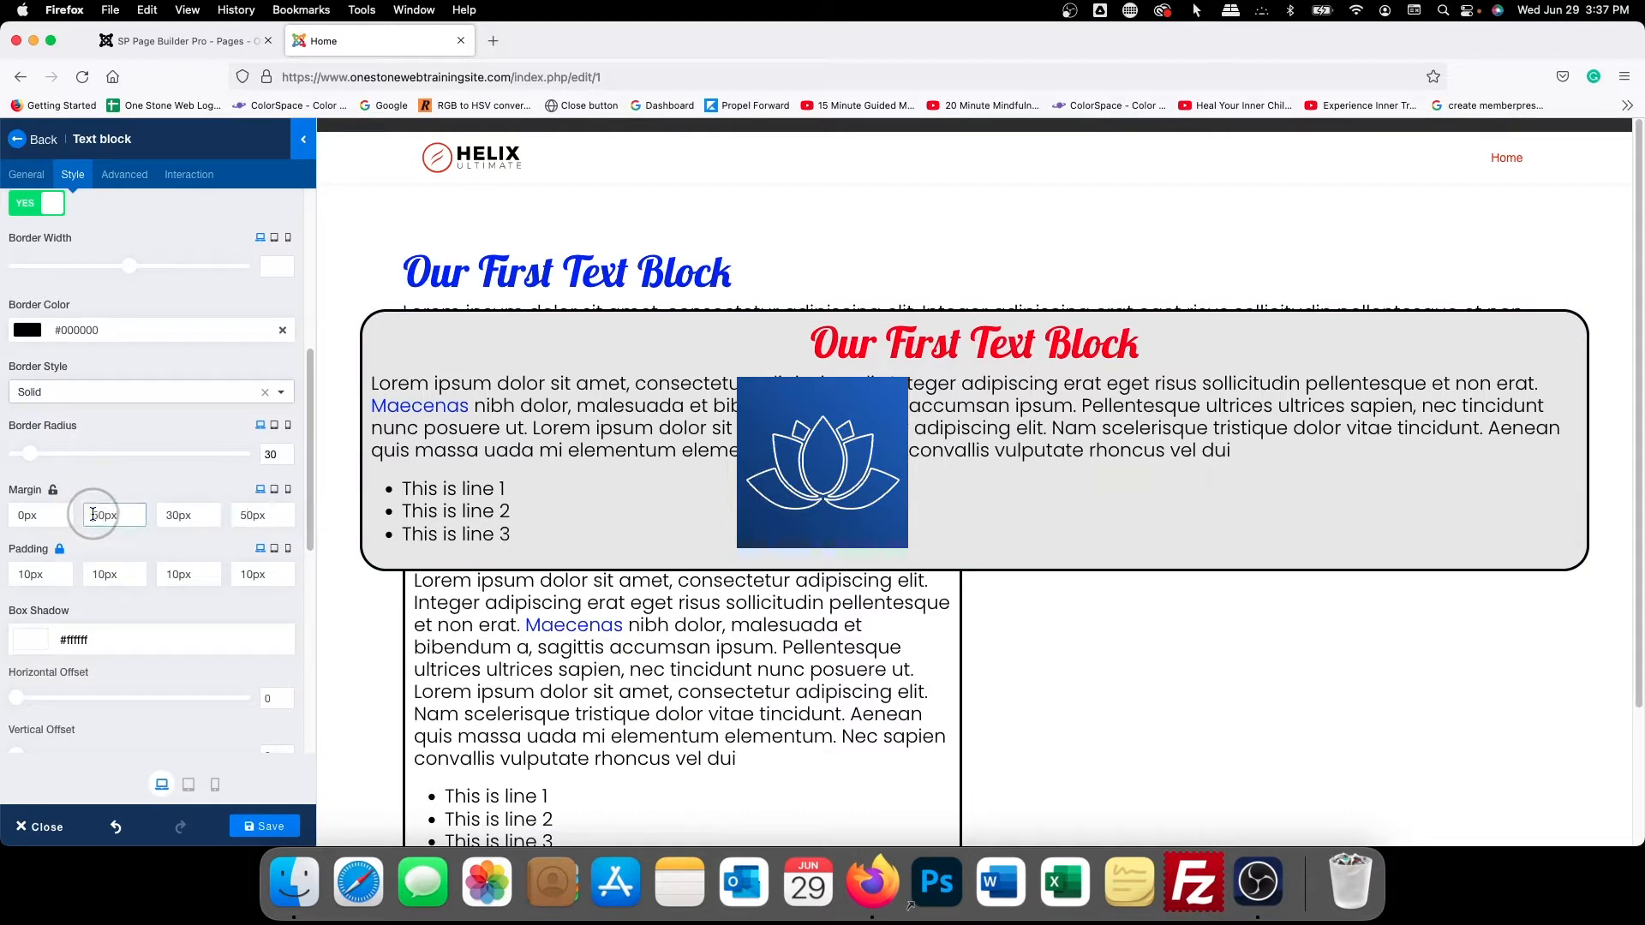
pyautogui.write('1')
pyautogui.click(239, 514)
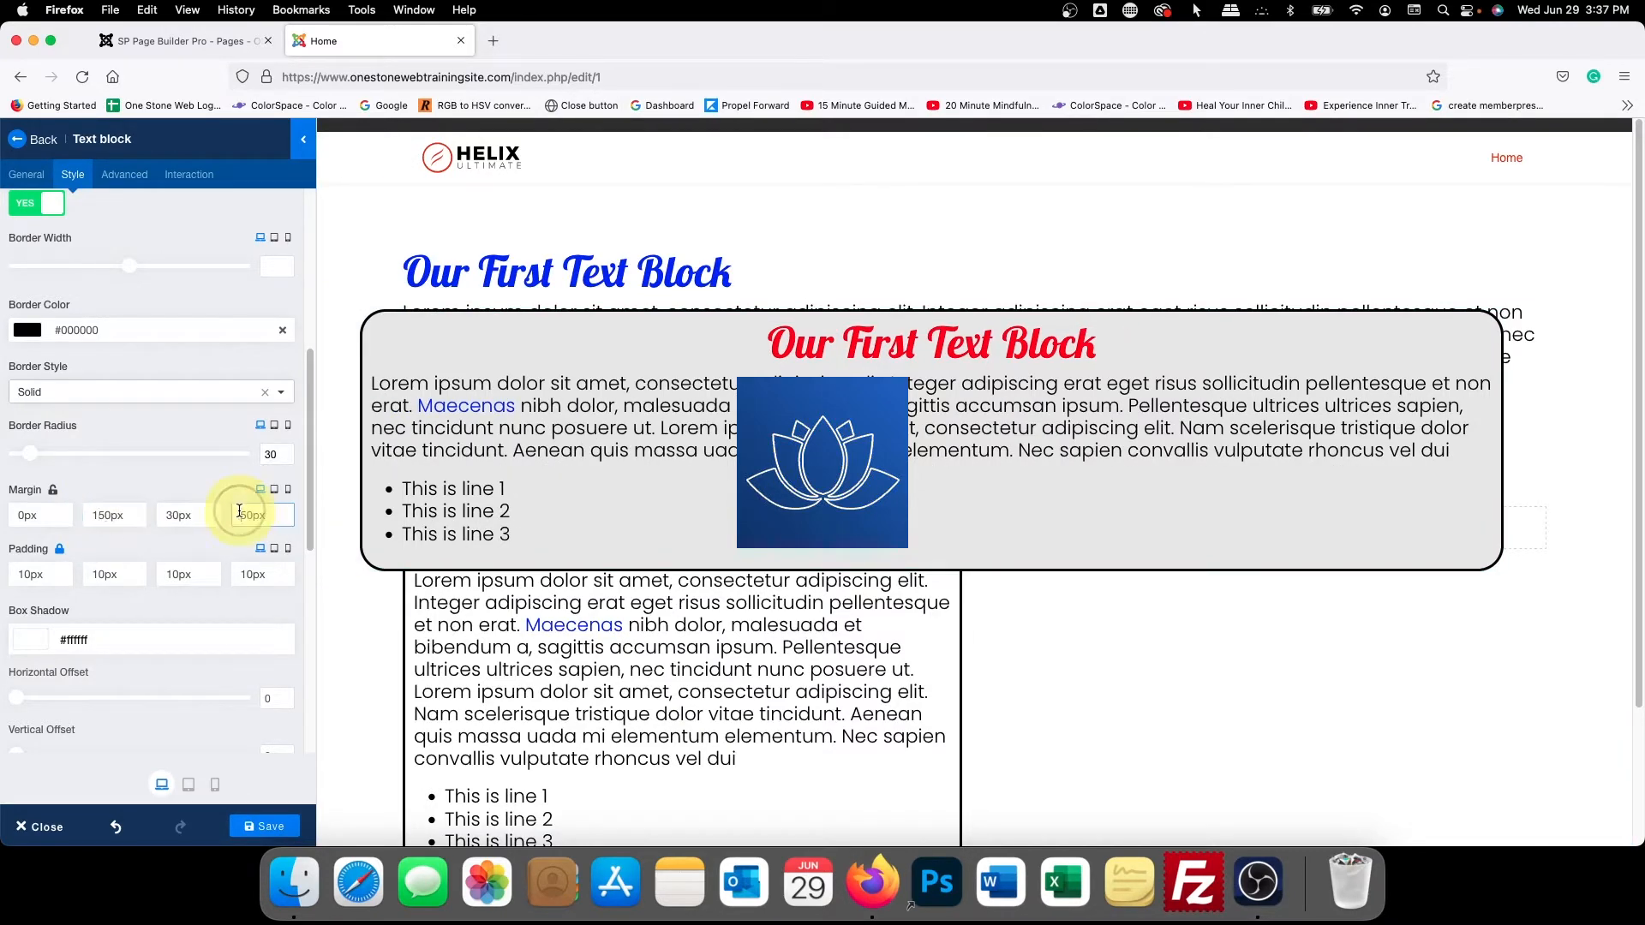
pyautogui.write('1')
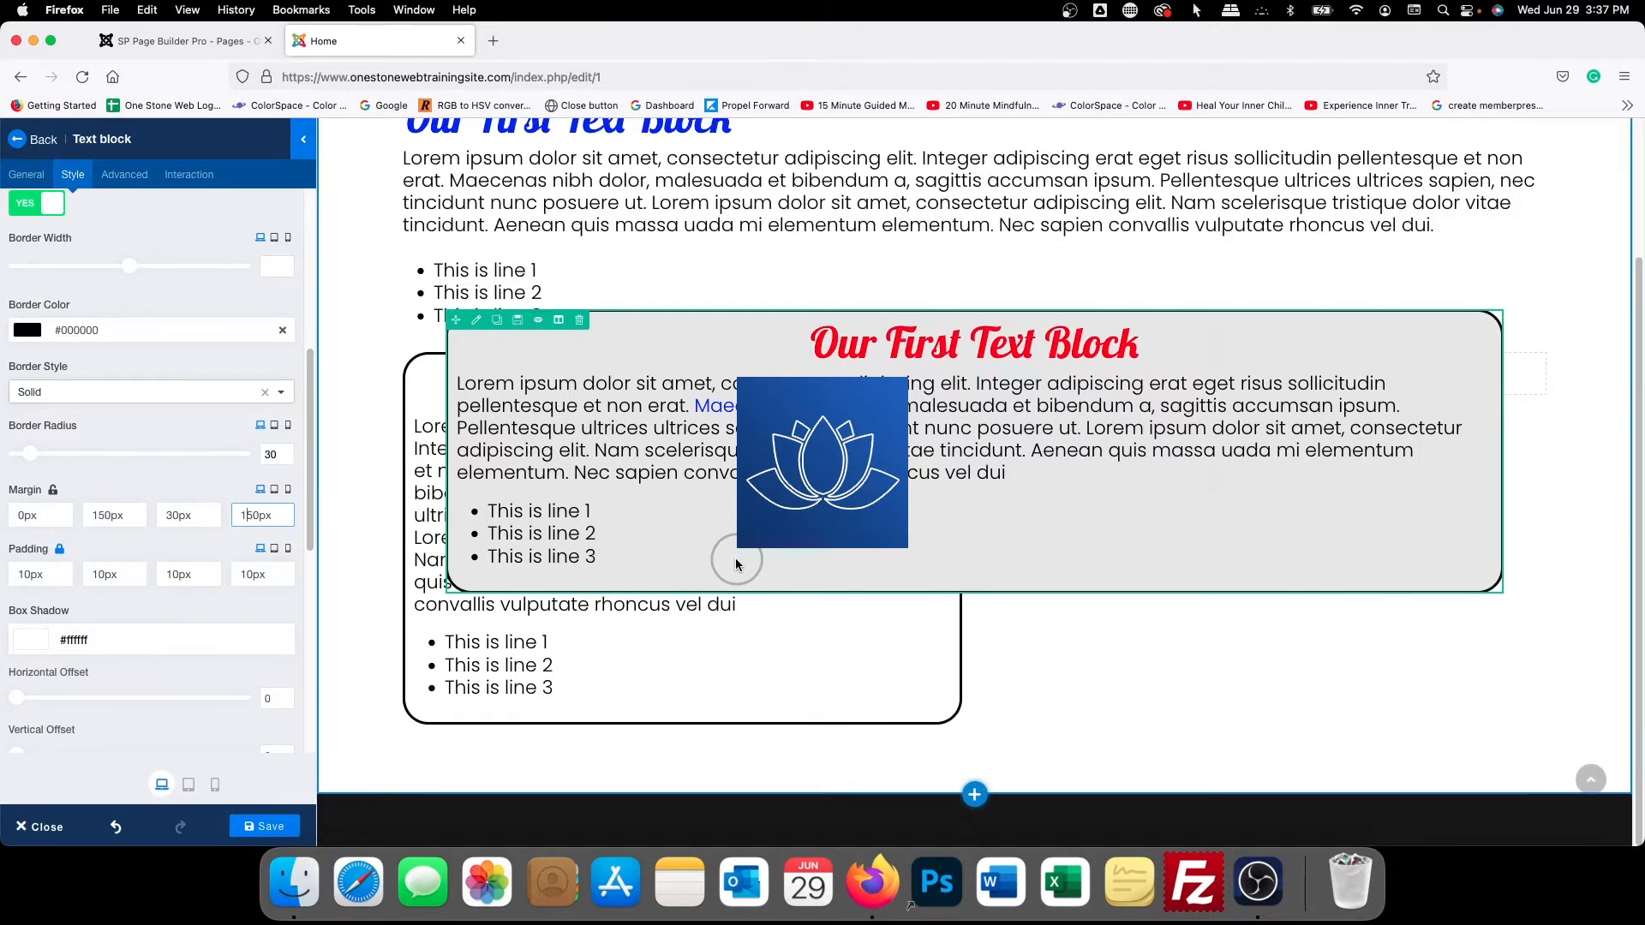
# Reset the fixed text block's right and left margins to 0 px
pyautogui.moveTo(106, 510); pyautogui.dragTo(56, 505)
pyautogui.press('BackSpace')
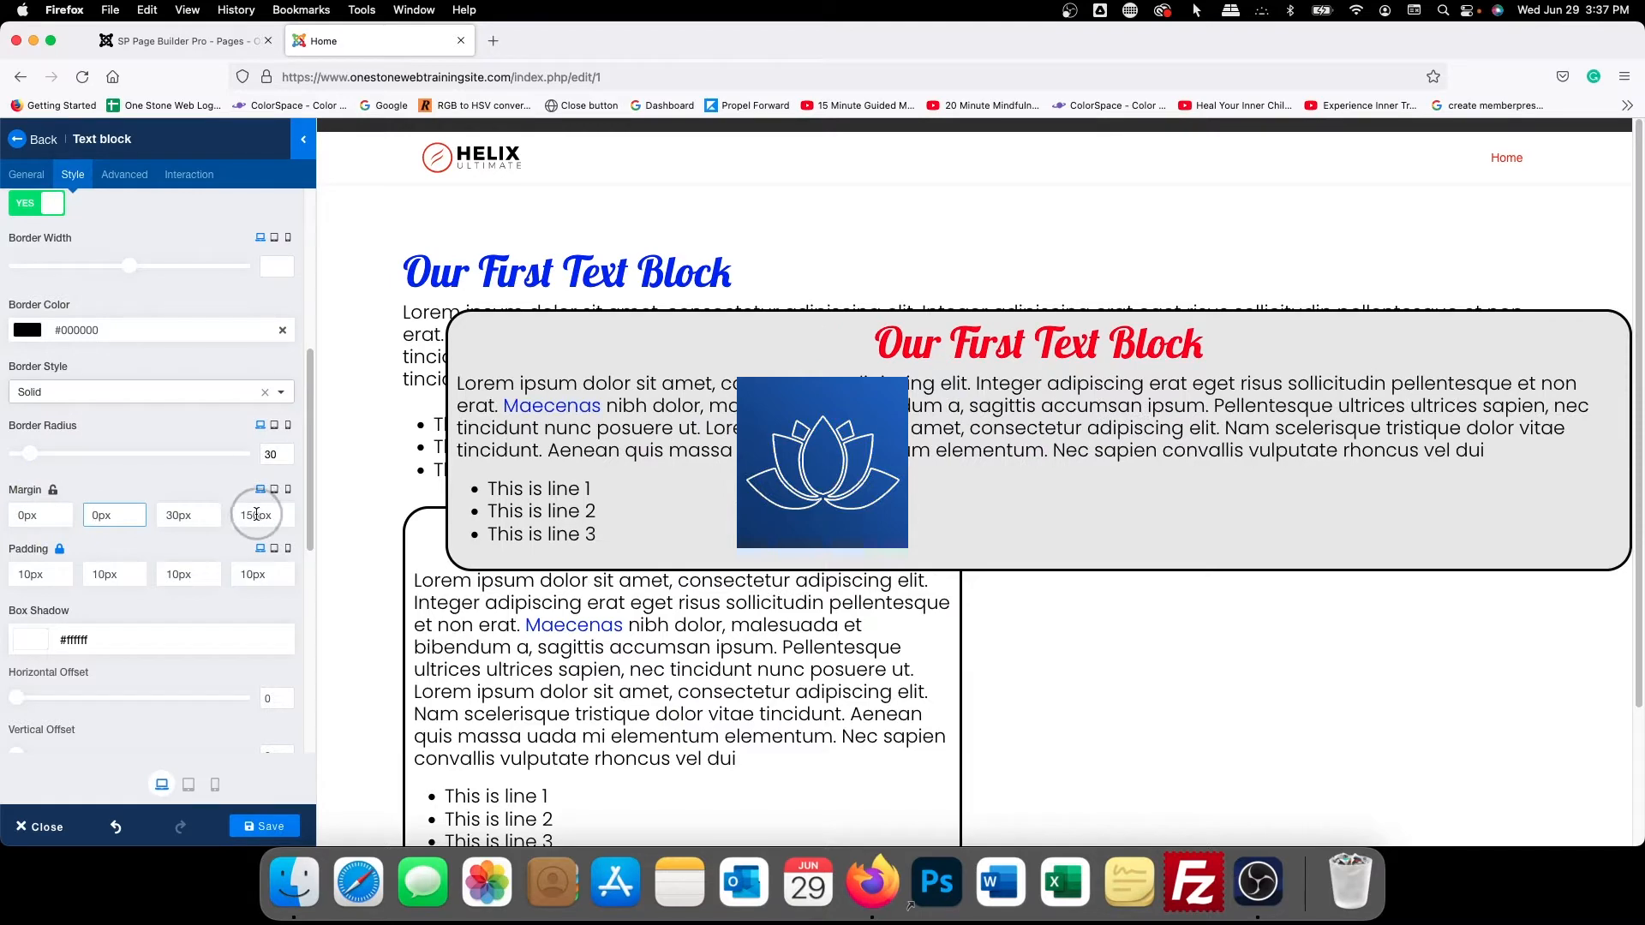
pyautogui.moveTo(254, 515); pyautogui.dragTo(190, 506)
pyautogui.press('BackSpace')
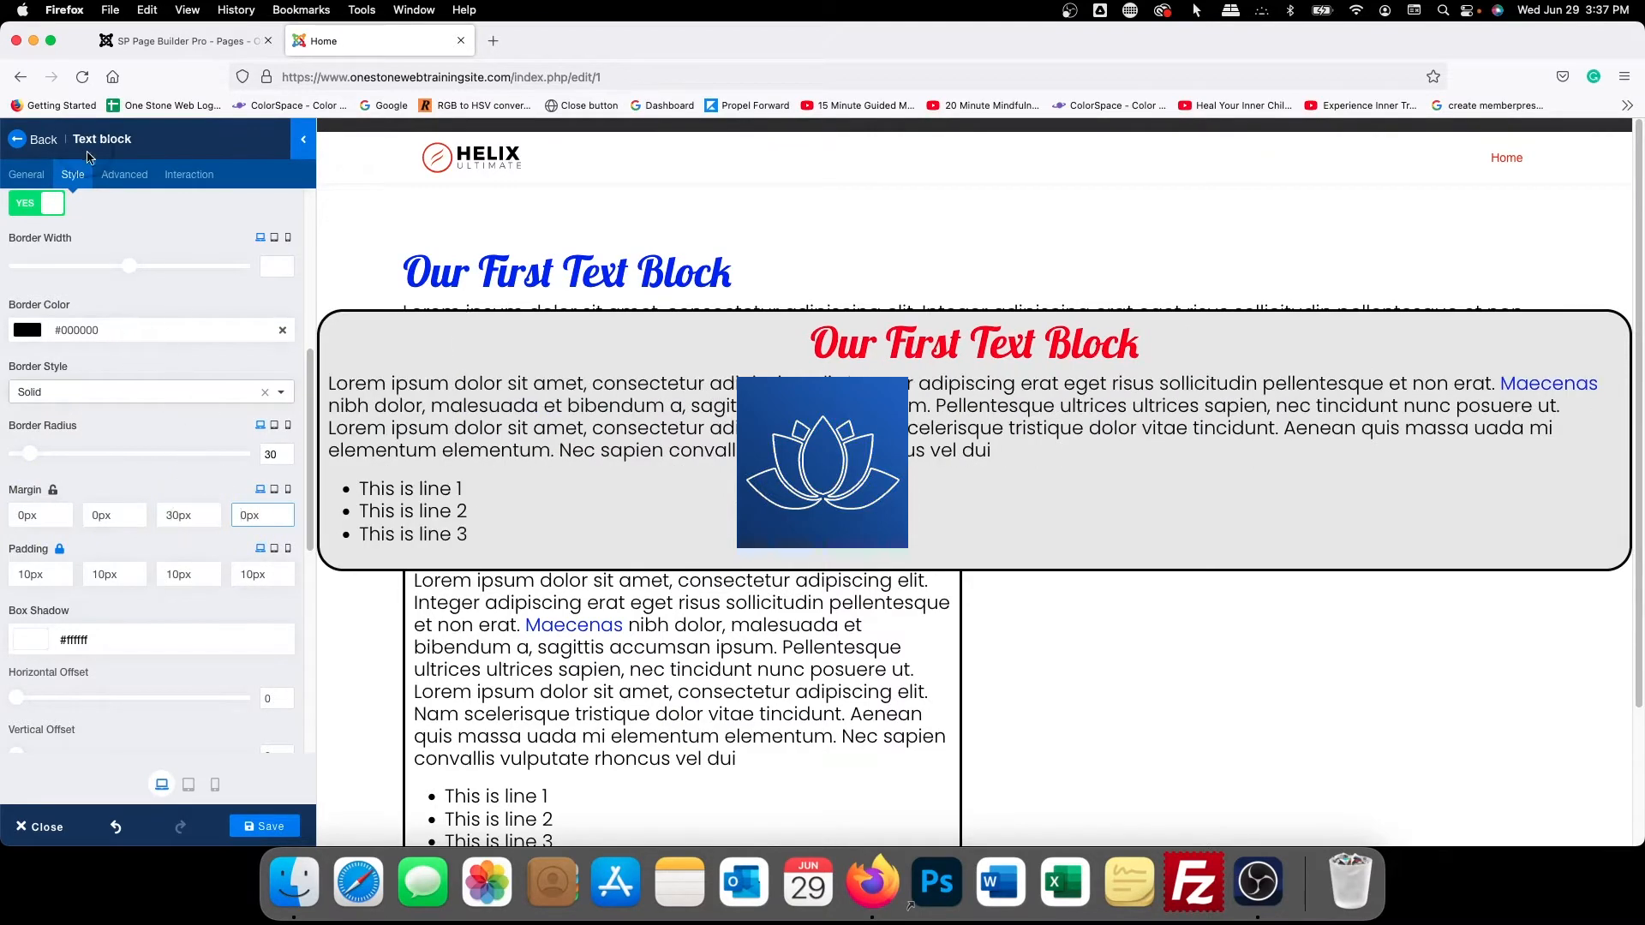
# Change the red-titled text block's custom position from Fixed to Relative
pyautogui.click(119, 175)
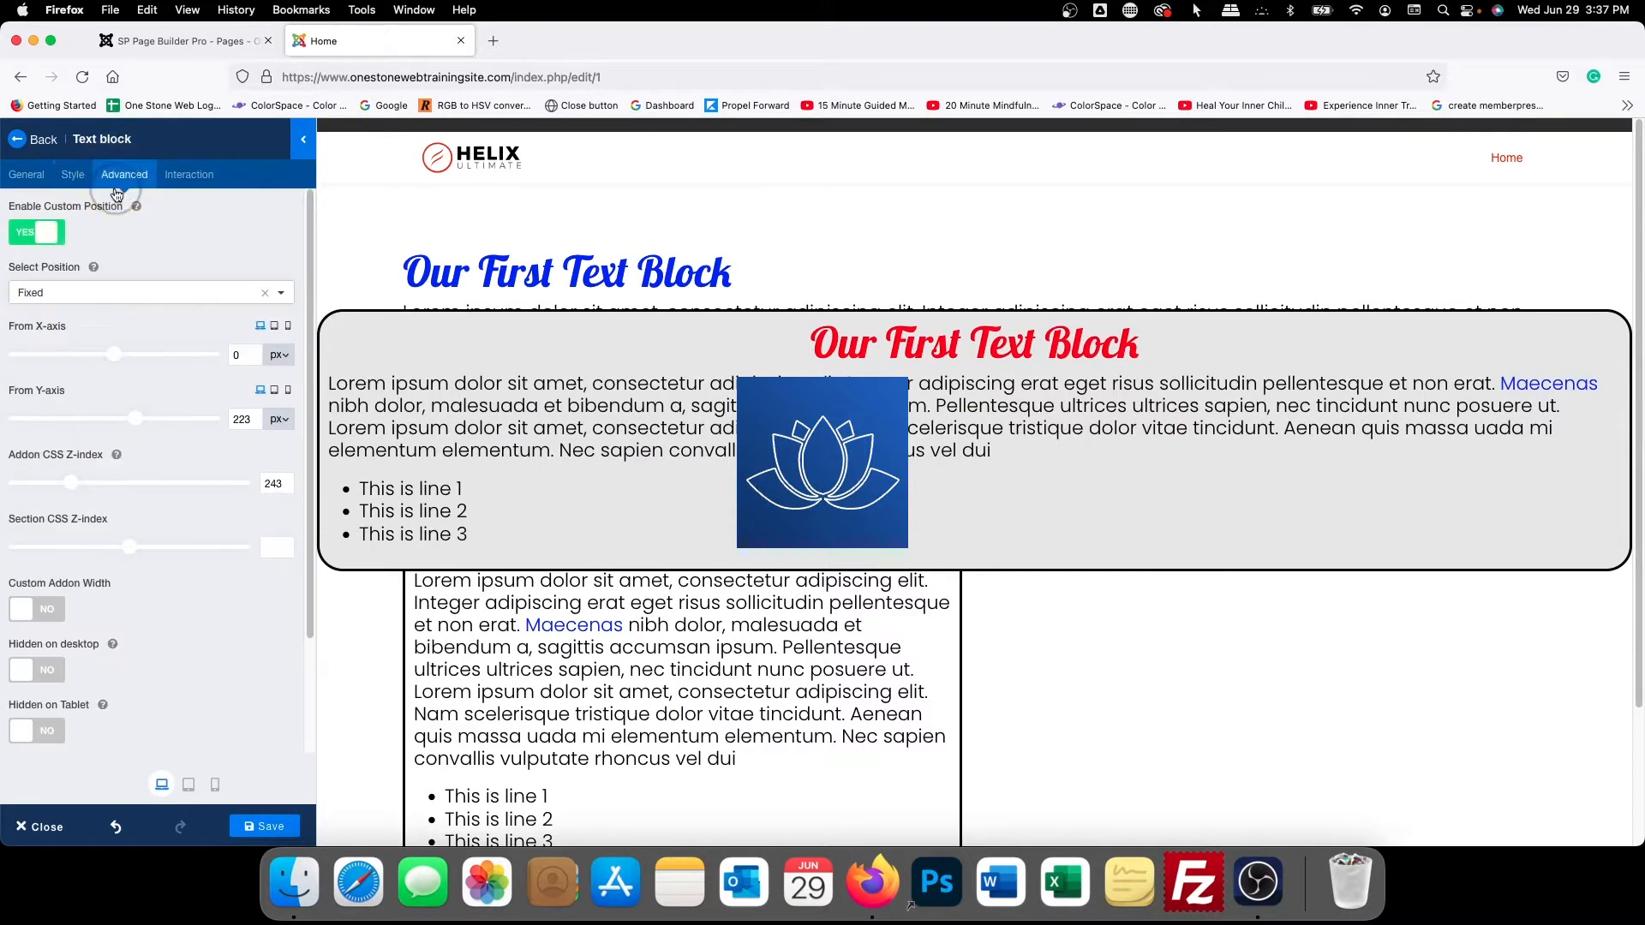
pyautogui.click(48, 292)
pyautogui.click(35, 376)
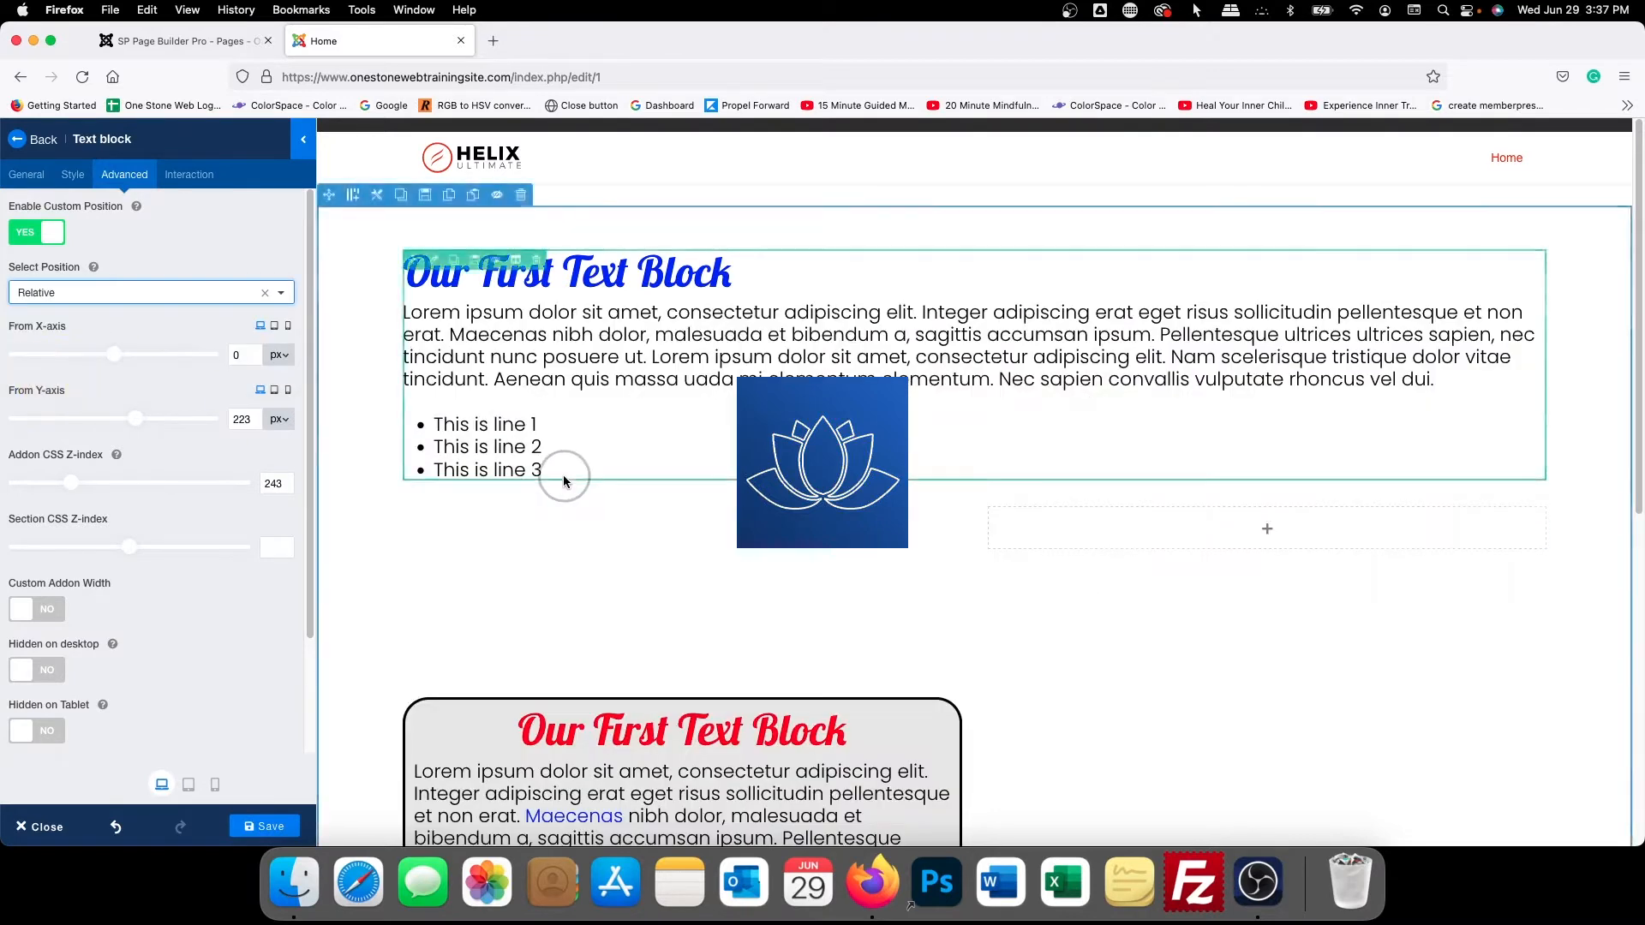
pyautogui.scroll(-5, 561, 462)
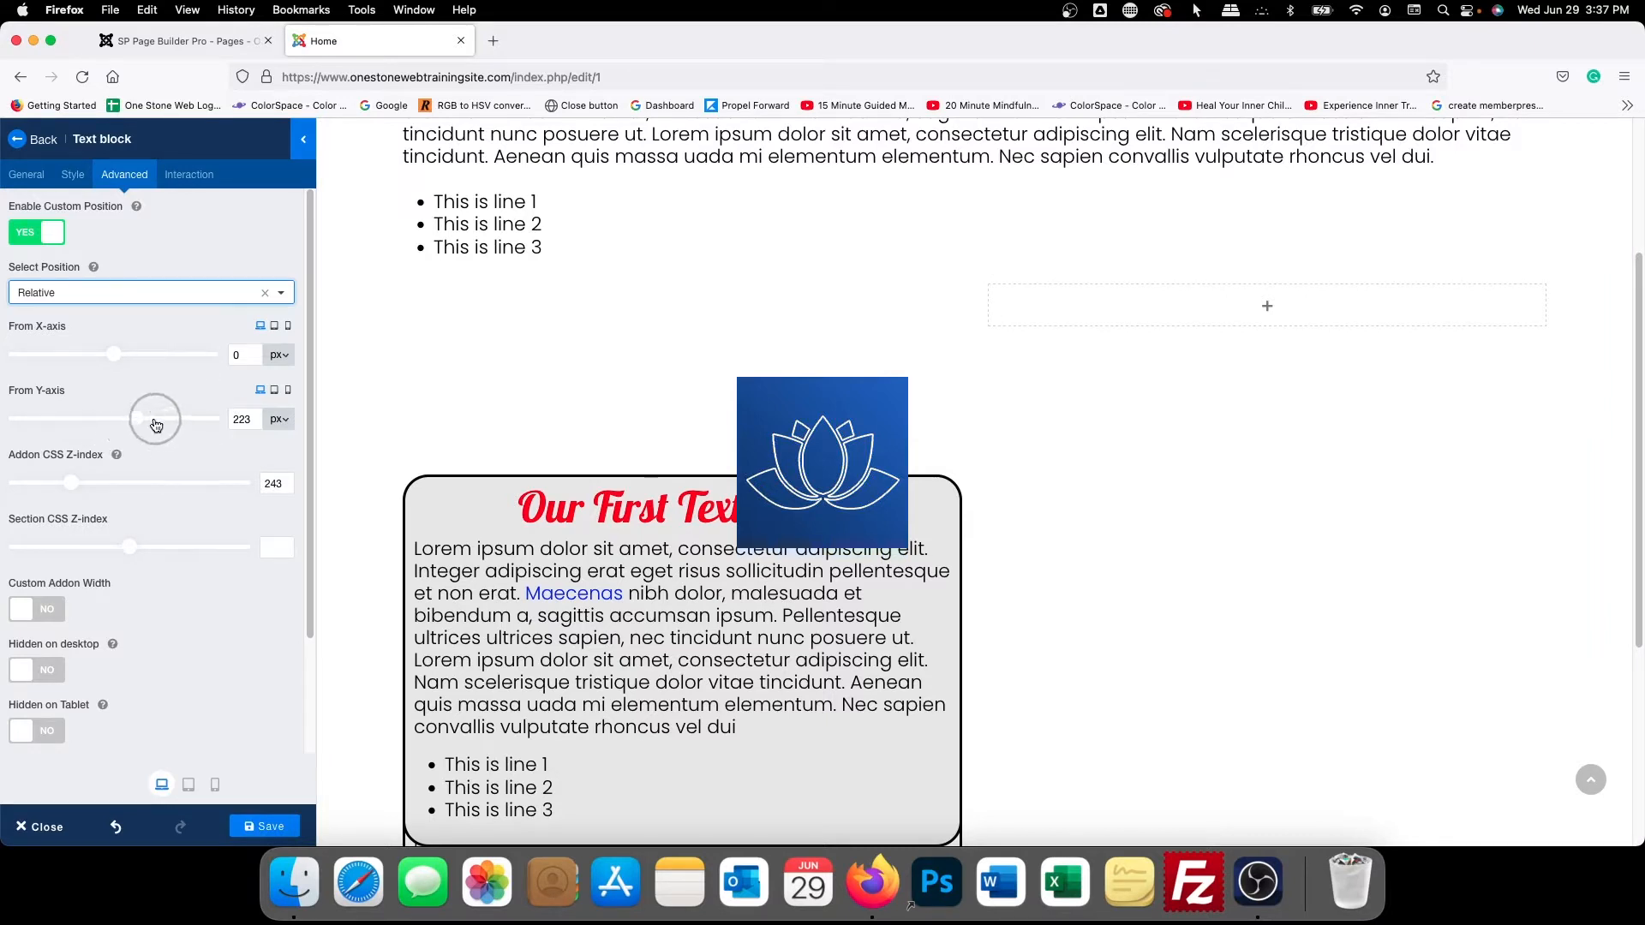
# Clear the From Y-axis and From X-axis offsets of the relatively positioned text block
pyautogui.doubleClick(243, 419)
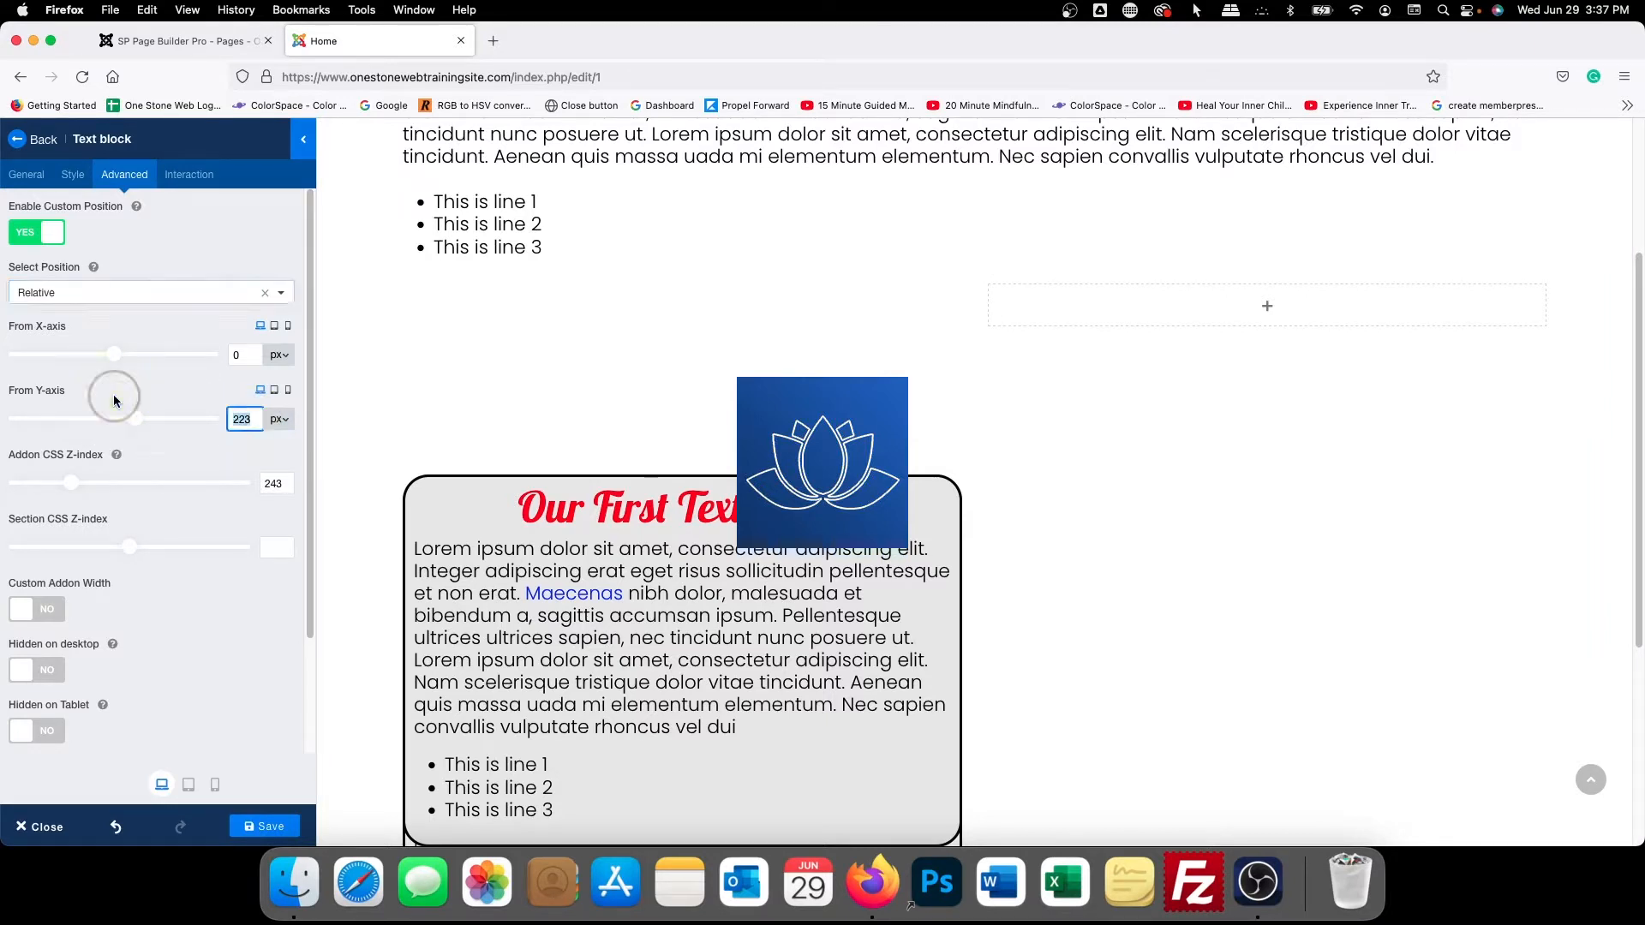
pyautogui.press('BackSpace')
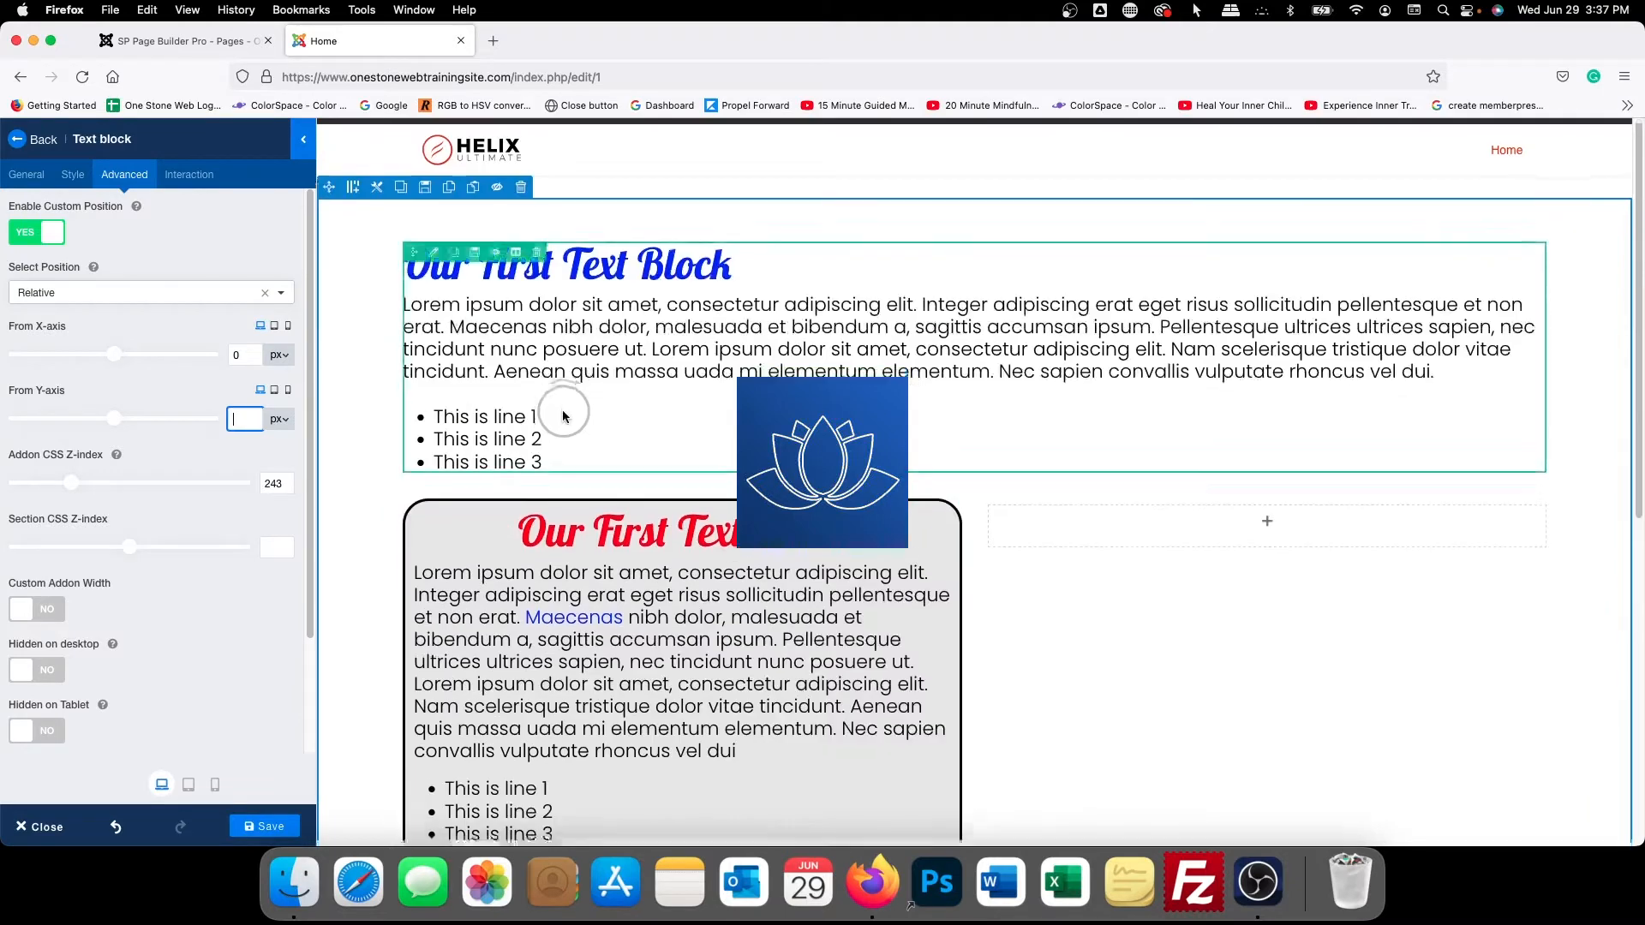
pyautogui.doubleClick(243, 354)
pyautogui.press('BackSpace')
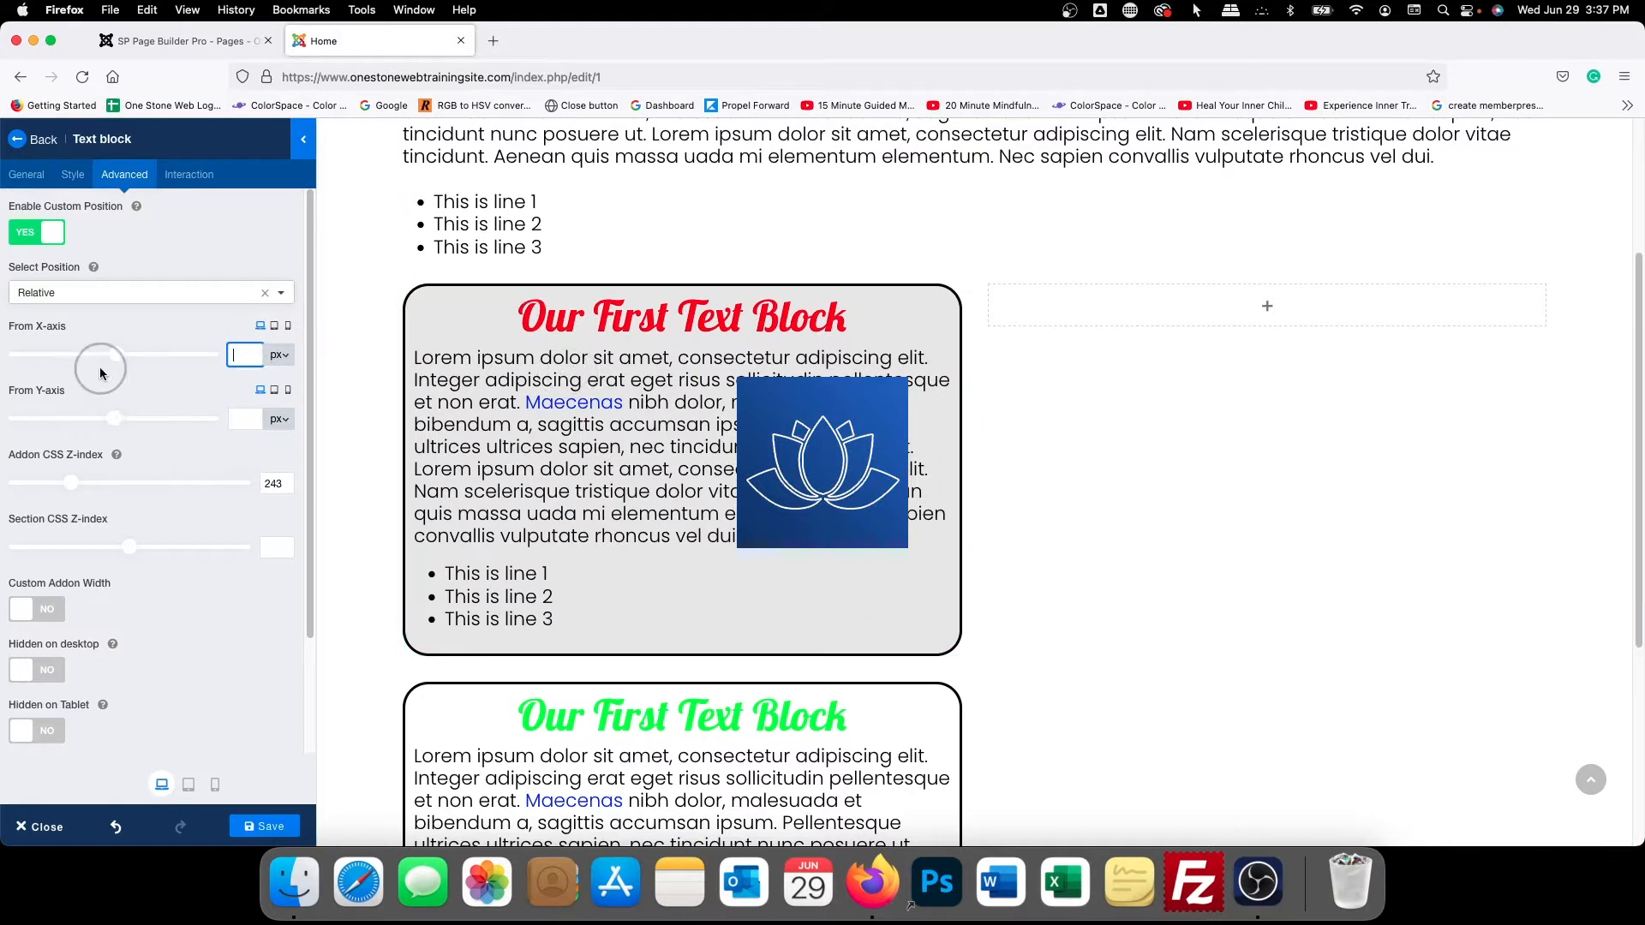
# Try shifting the relative text block by From X-axis offsets of about 305 px and -11 px, and clear the offset
pyautogui.click(120, 356)
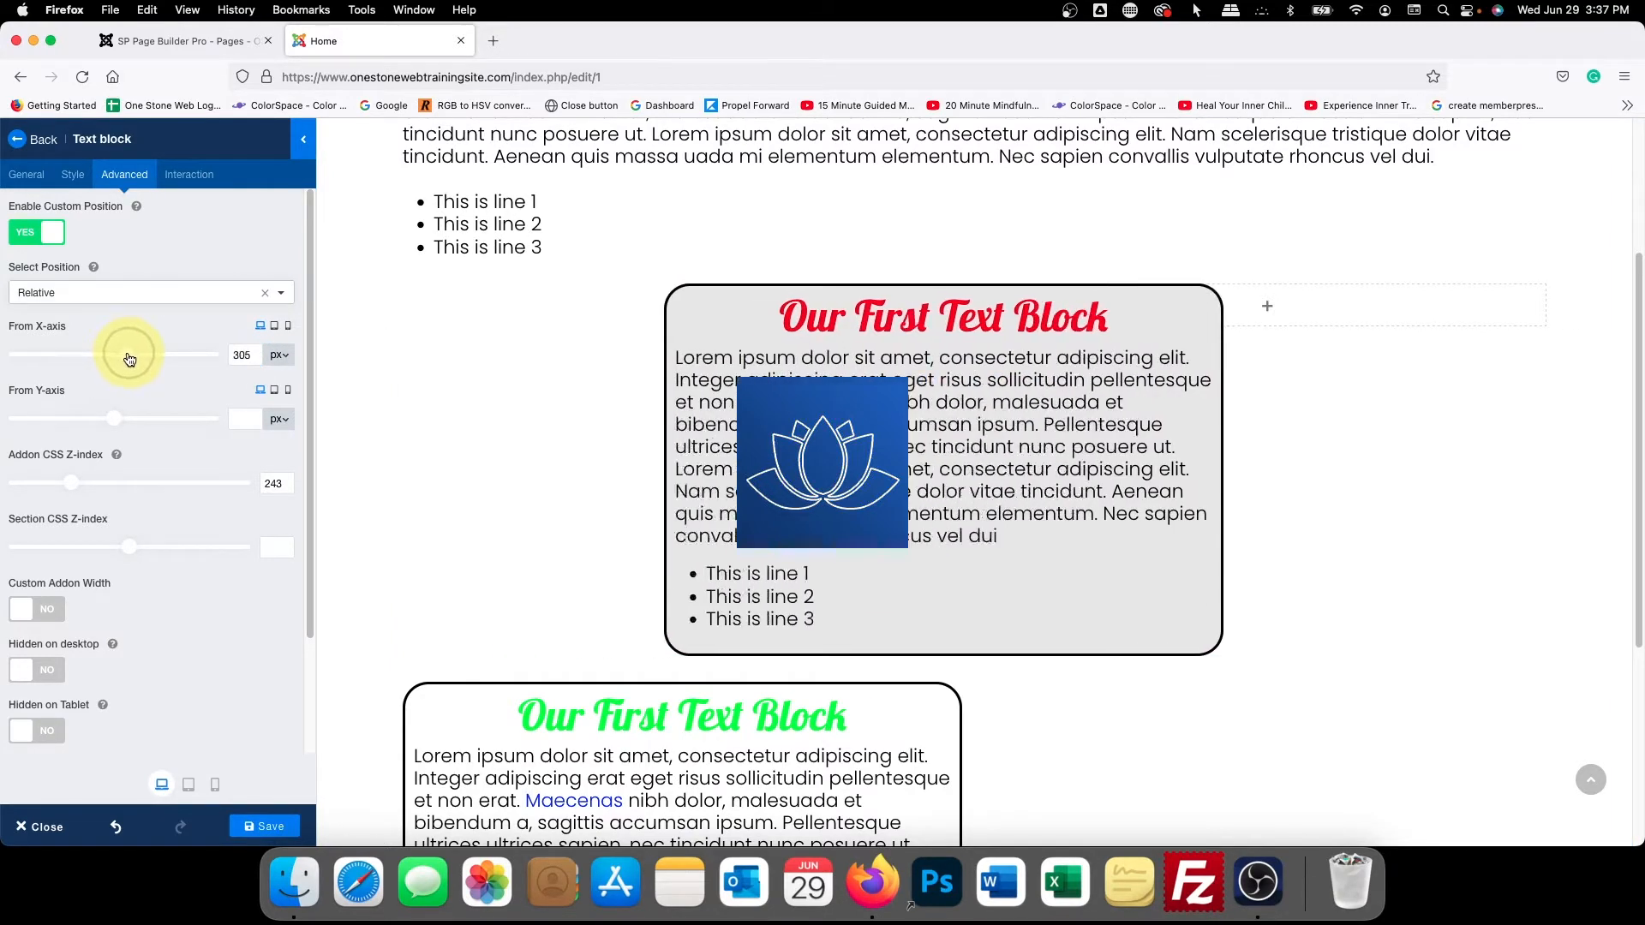
pyautogui.moveTo(123, 362); pyautogui.dragTo(111, 367)
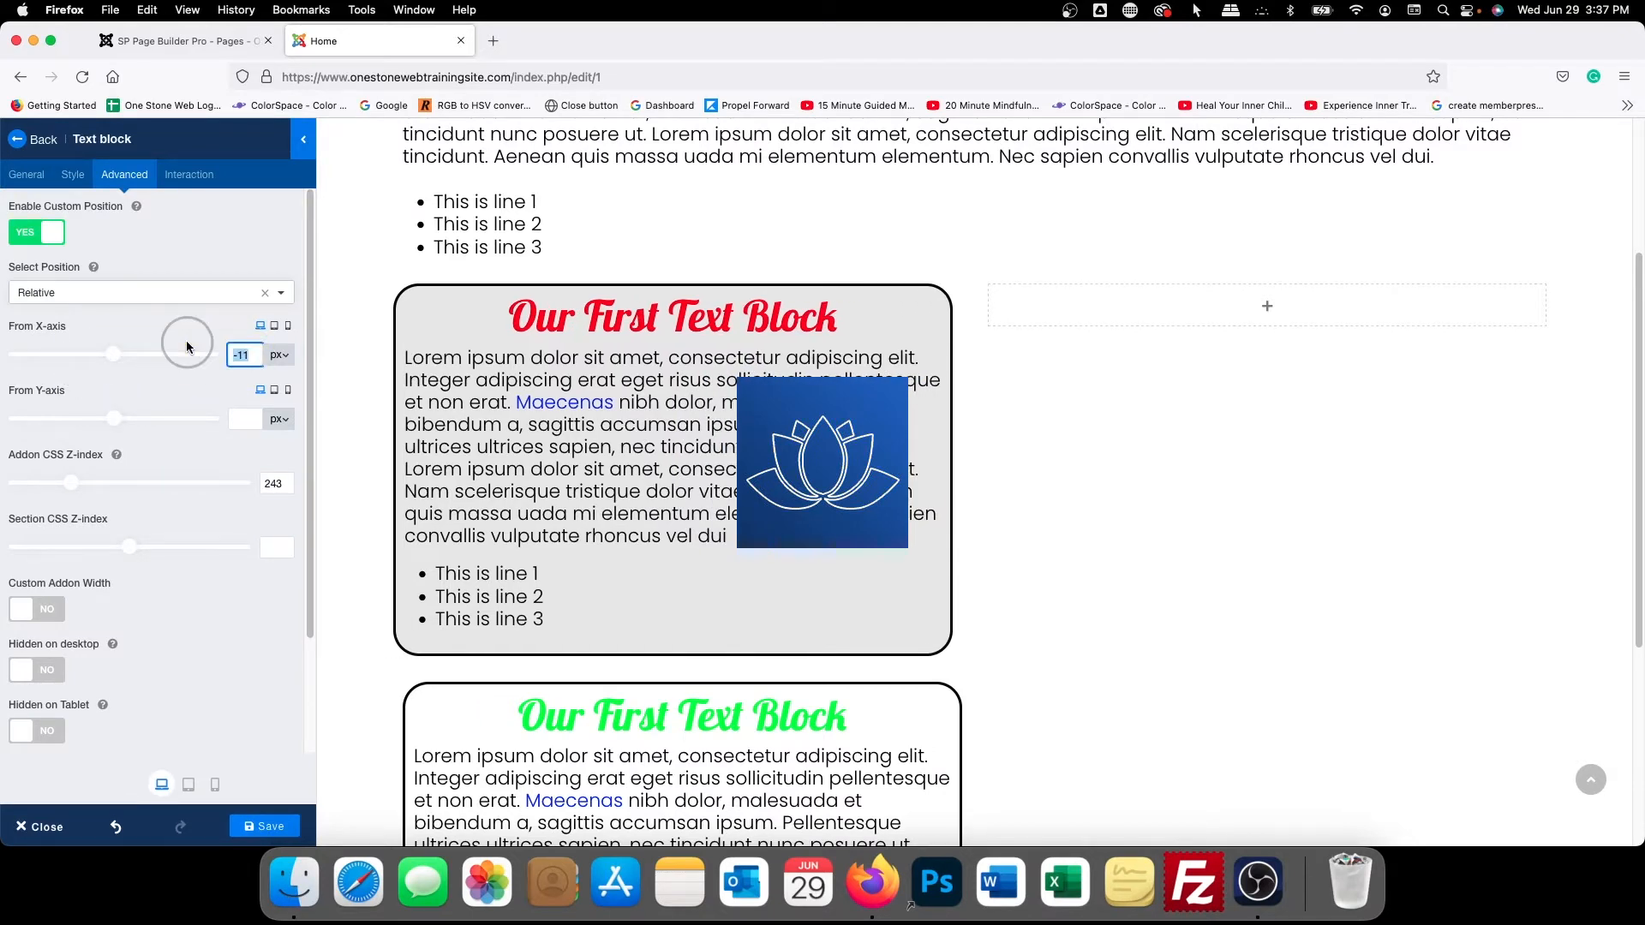
pyautogui.press('BackSpace')
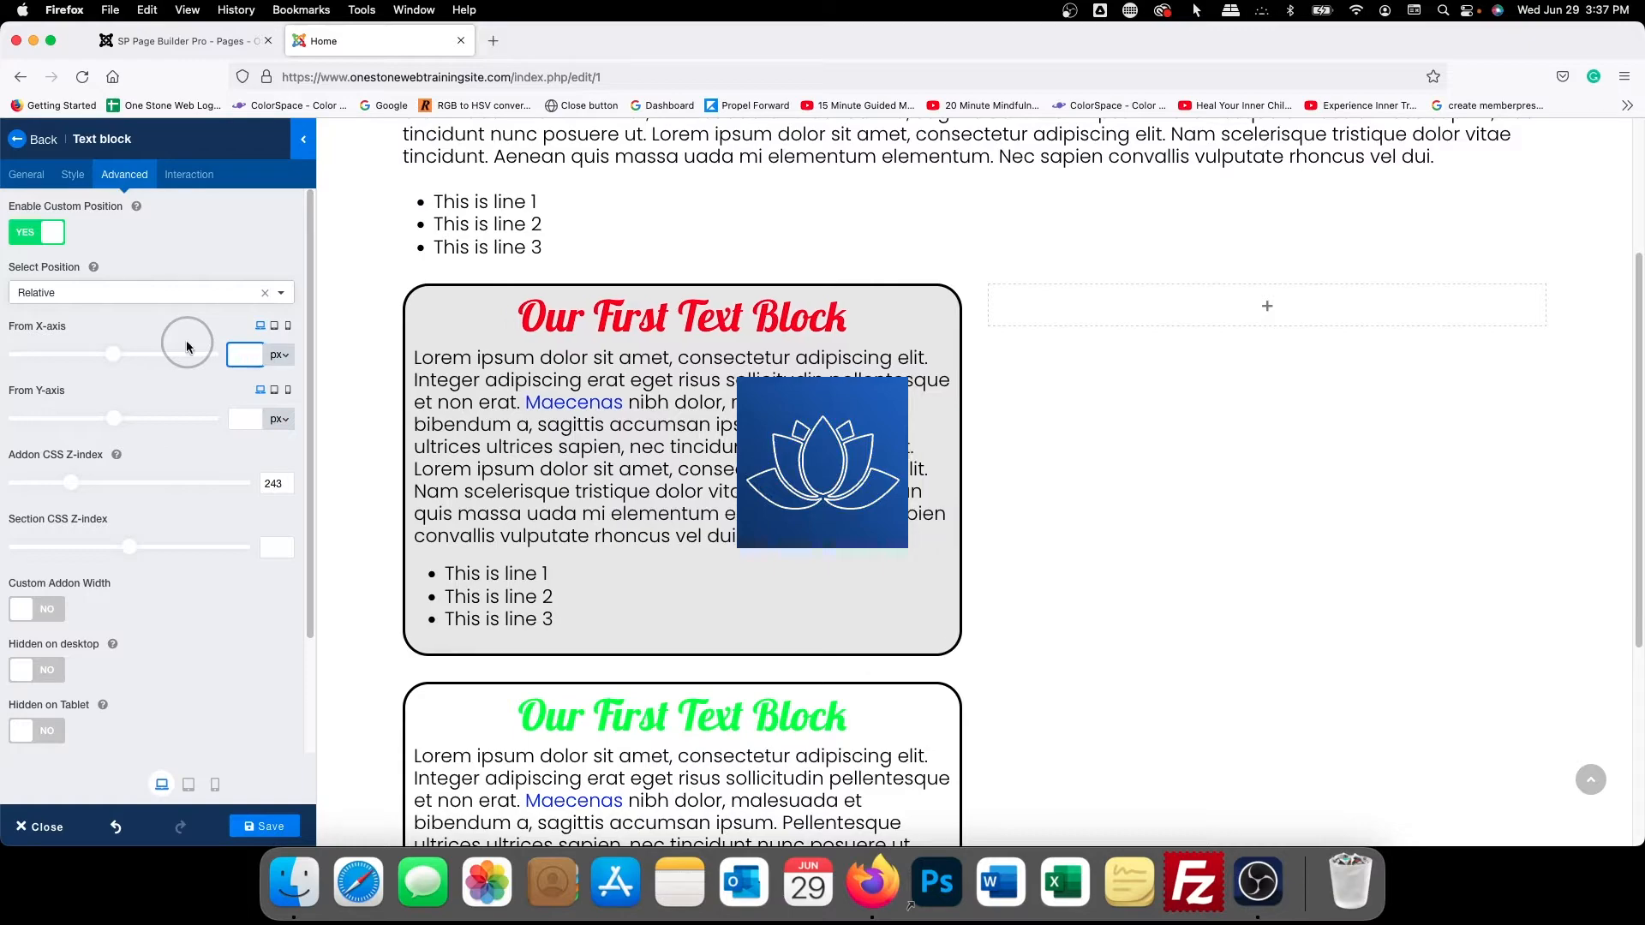
# Check the From X-axis offset settings for tablet and mobile, and return to the desktop view
pyautogui.click(275, 325)
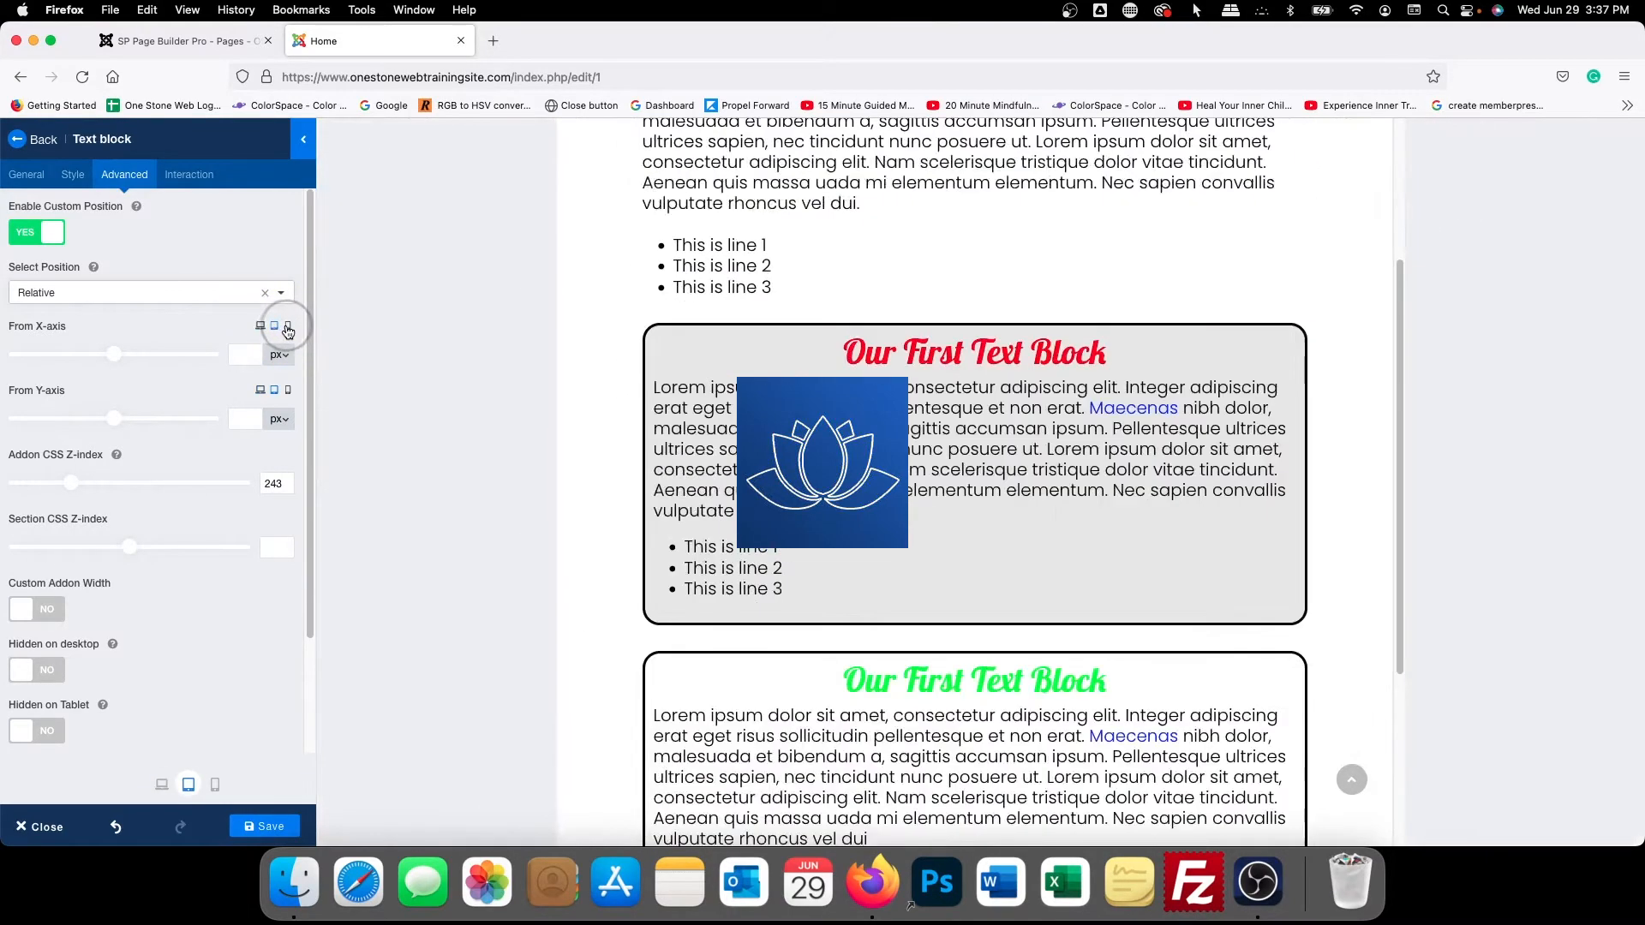
pyautogui.click(288, 327)
pyautogui.click(259, 327)
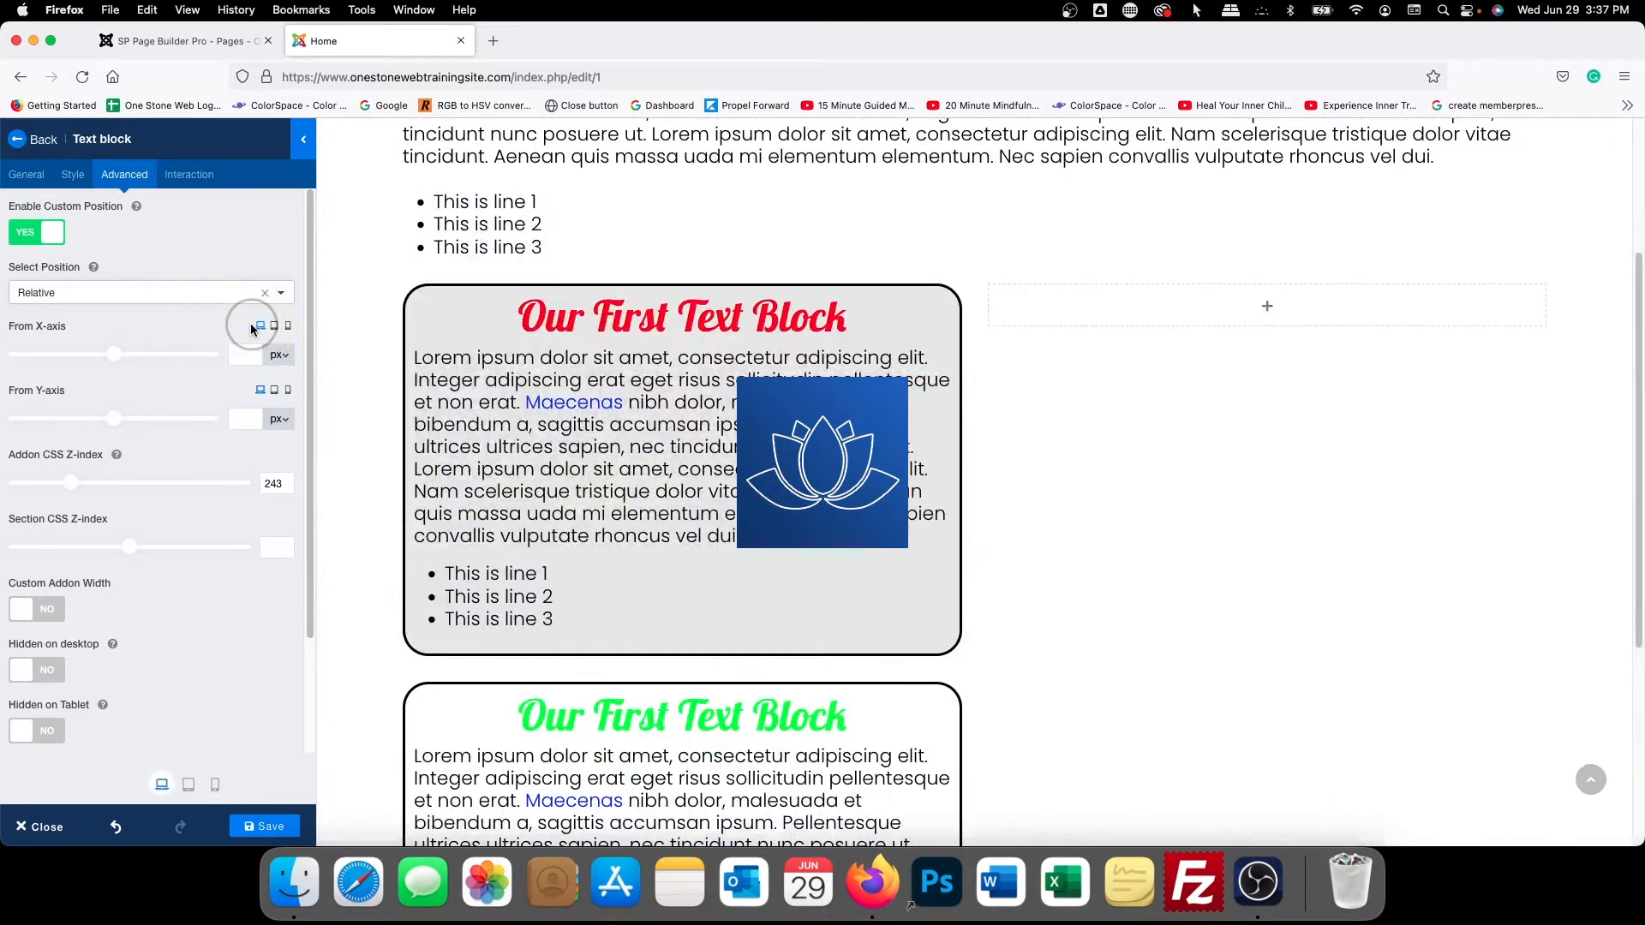
pyautogui.scroll(-1, 207, 351)
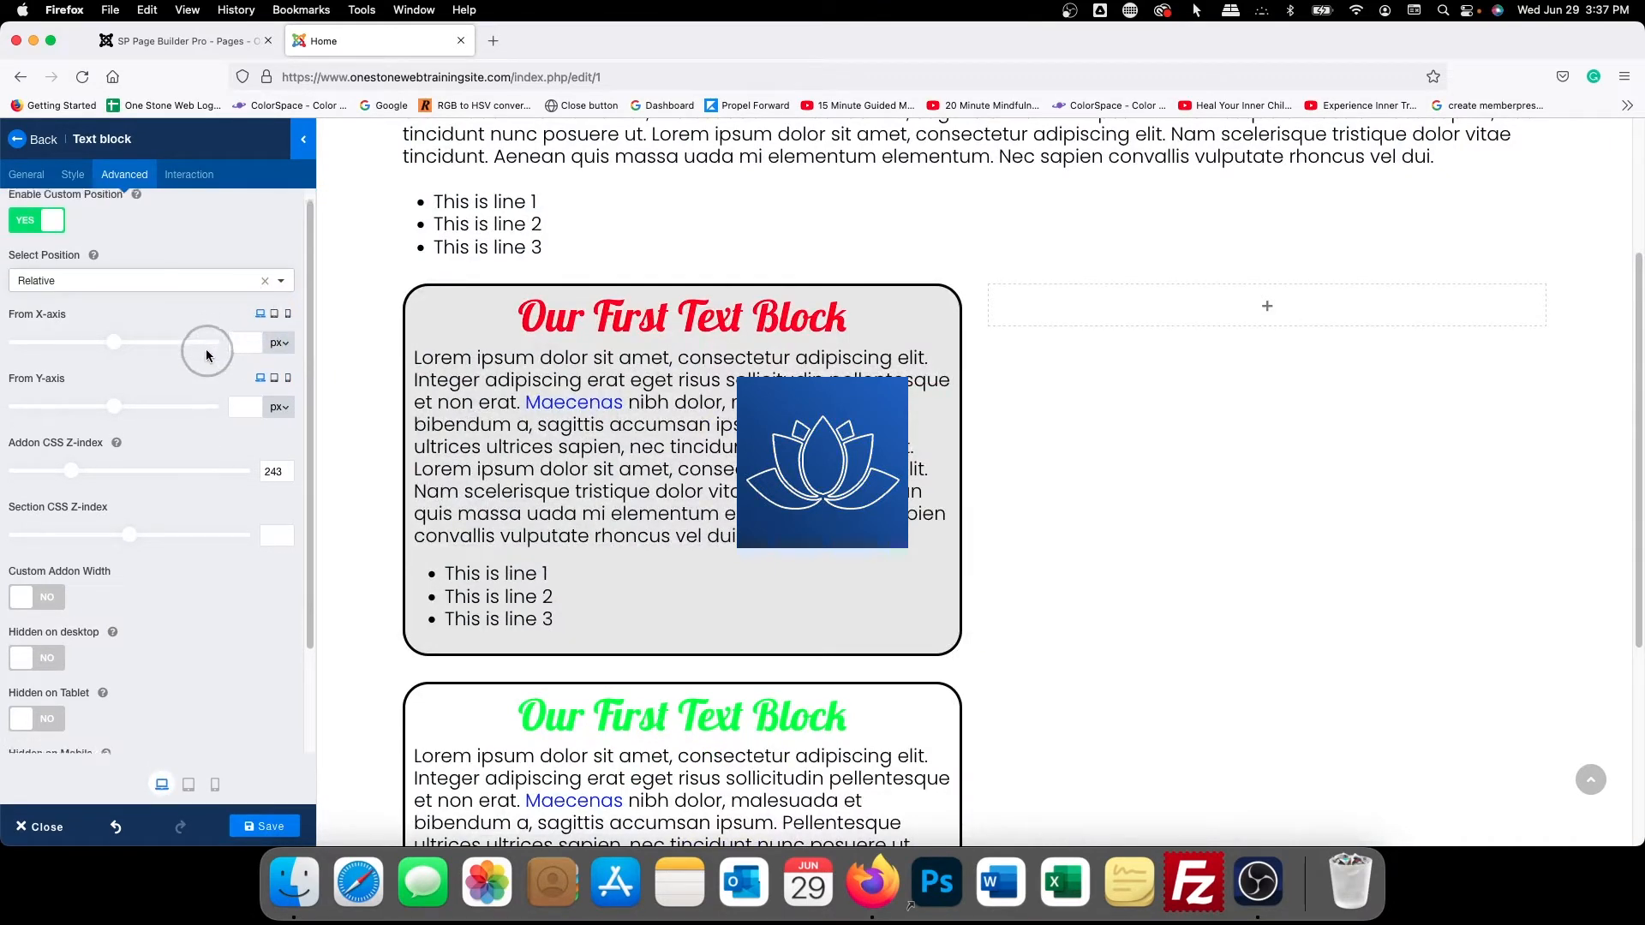
pyautogui.scroll(1, 206, 351)
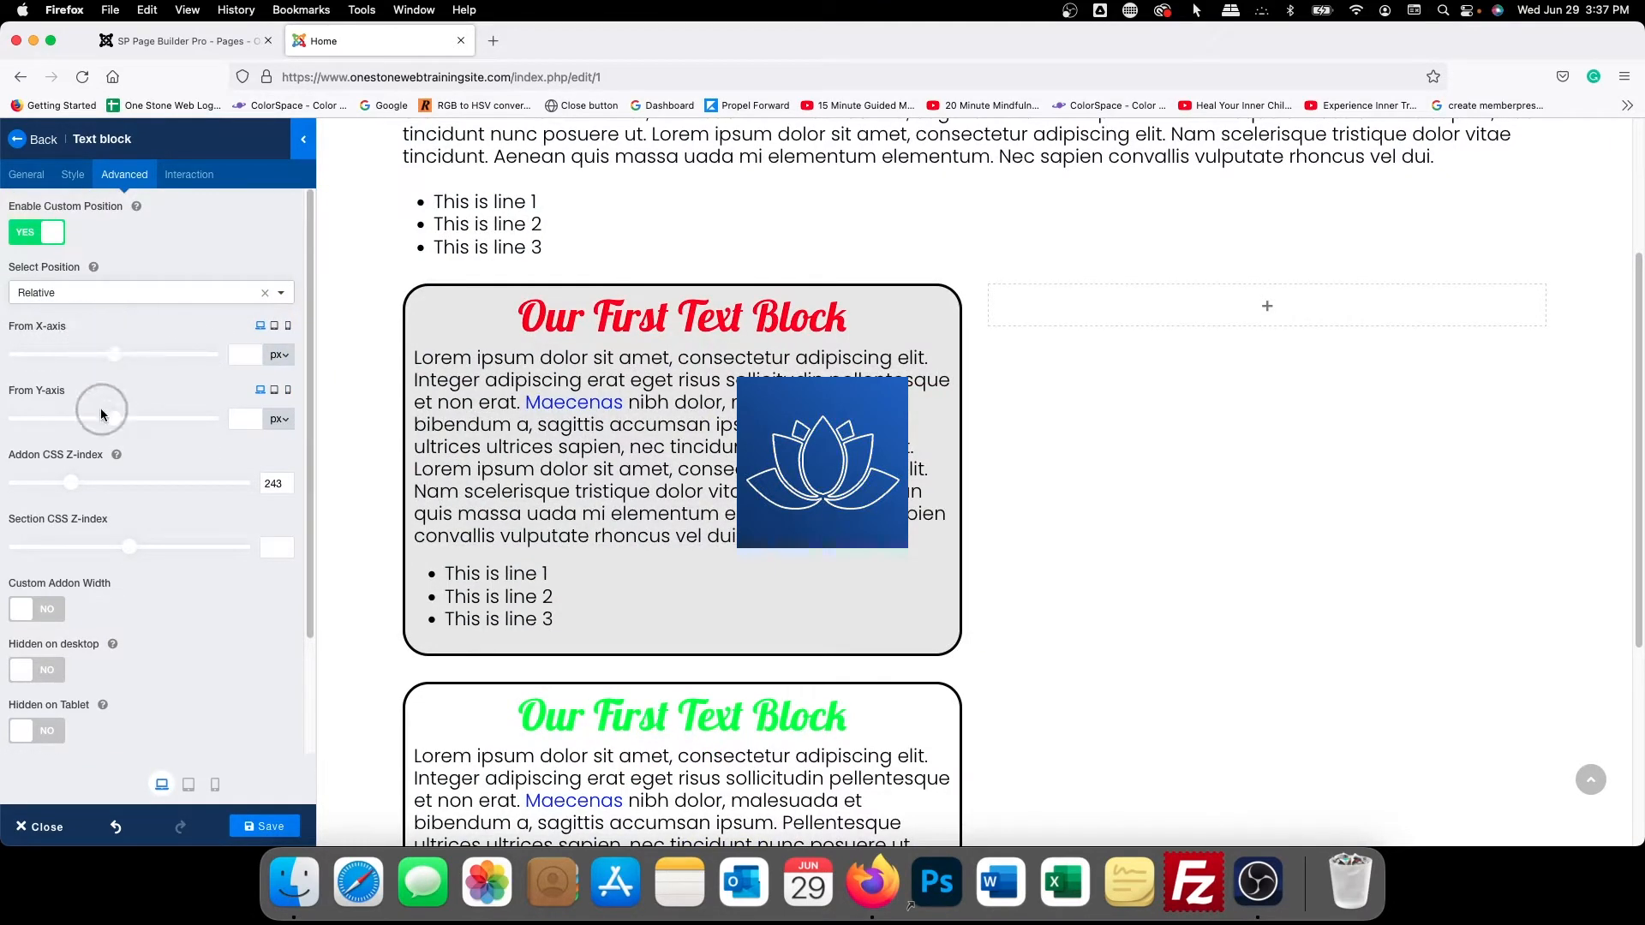
# Try shifting the relative text block by about 12 px From Y-axis and -786 px From X-axis, and clear both offsets
pyautogui.moveTo(118, 418); pyautogui.dragTo(74, 356)
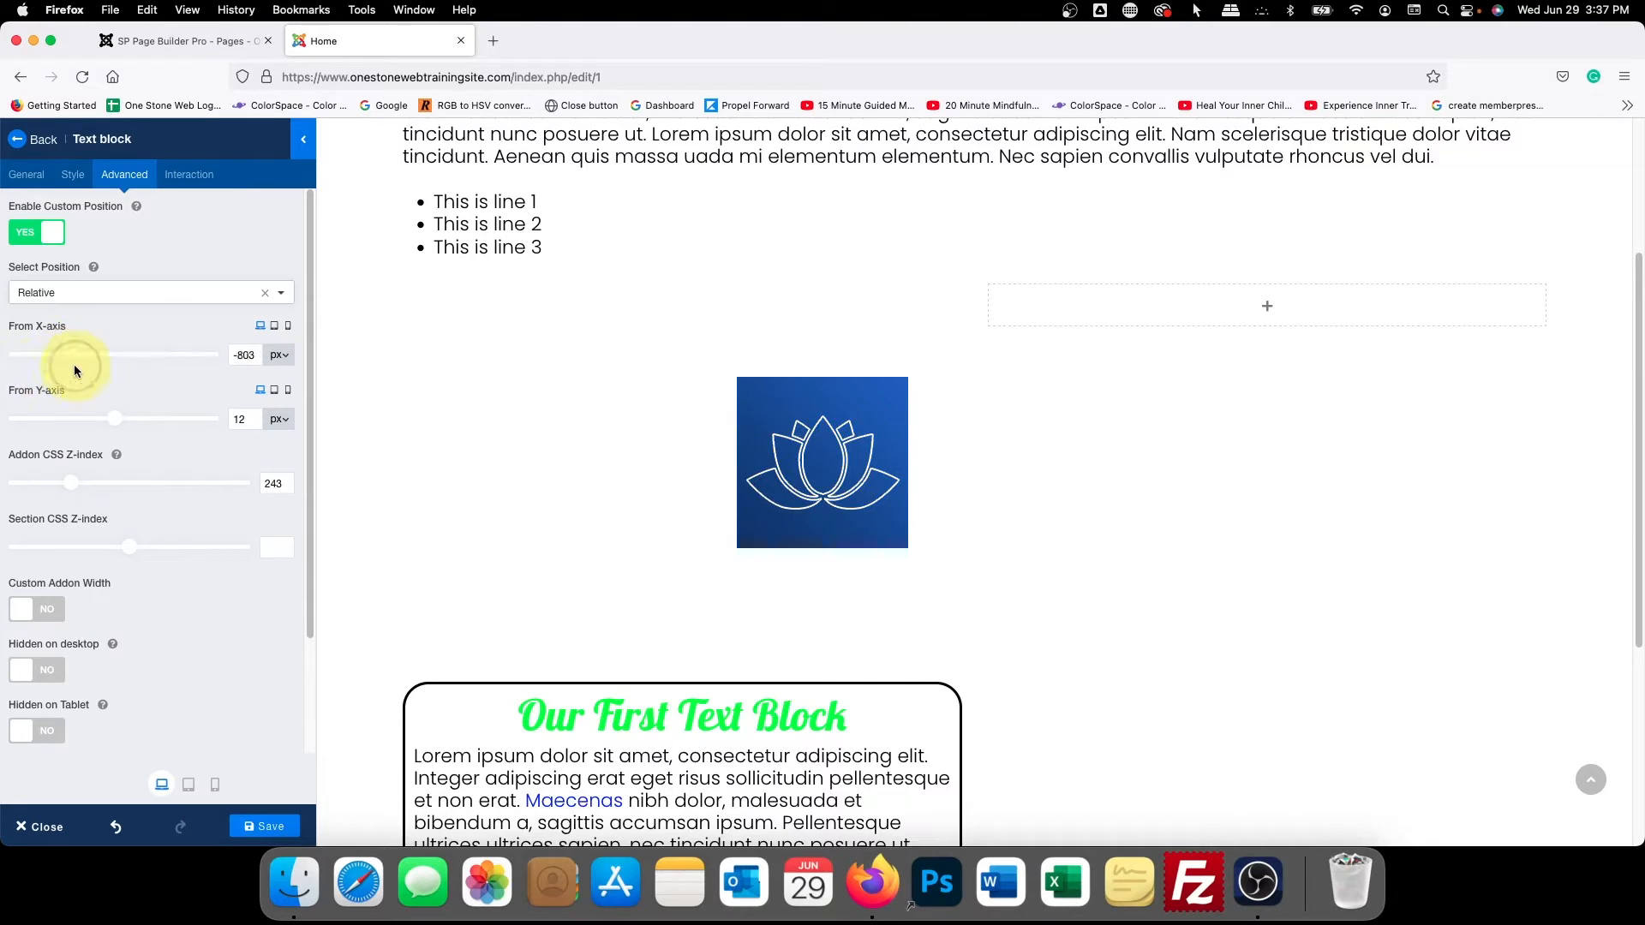
pyautogui.click(245, 356)
pyautogui.moveTo(255, 356); pyautogui.dragTo(186, 355)
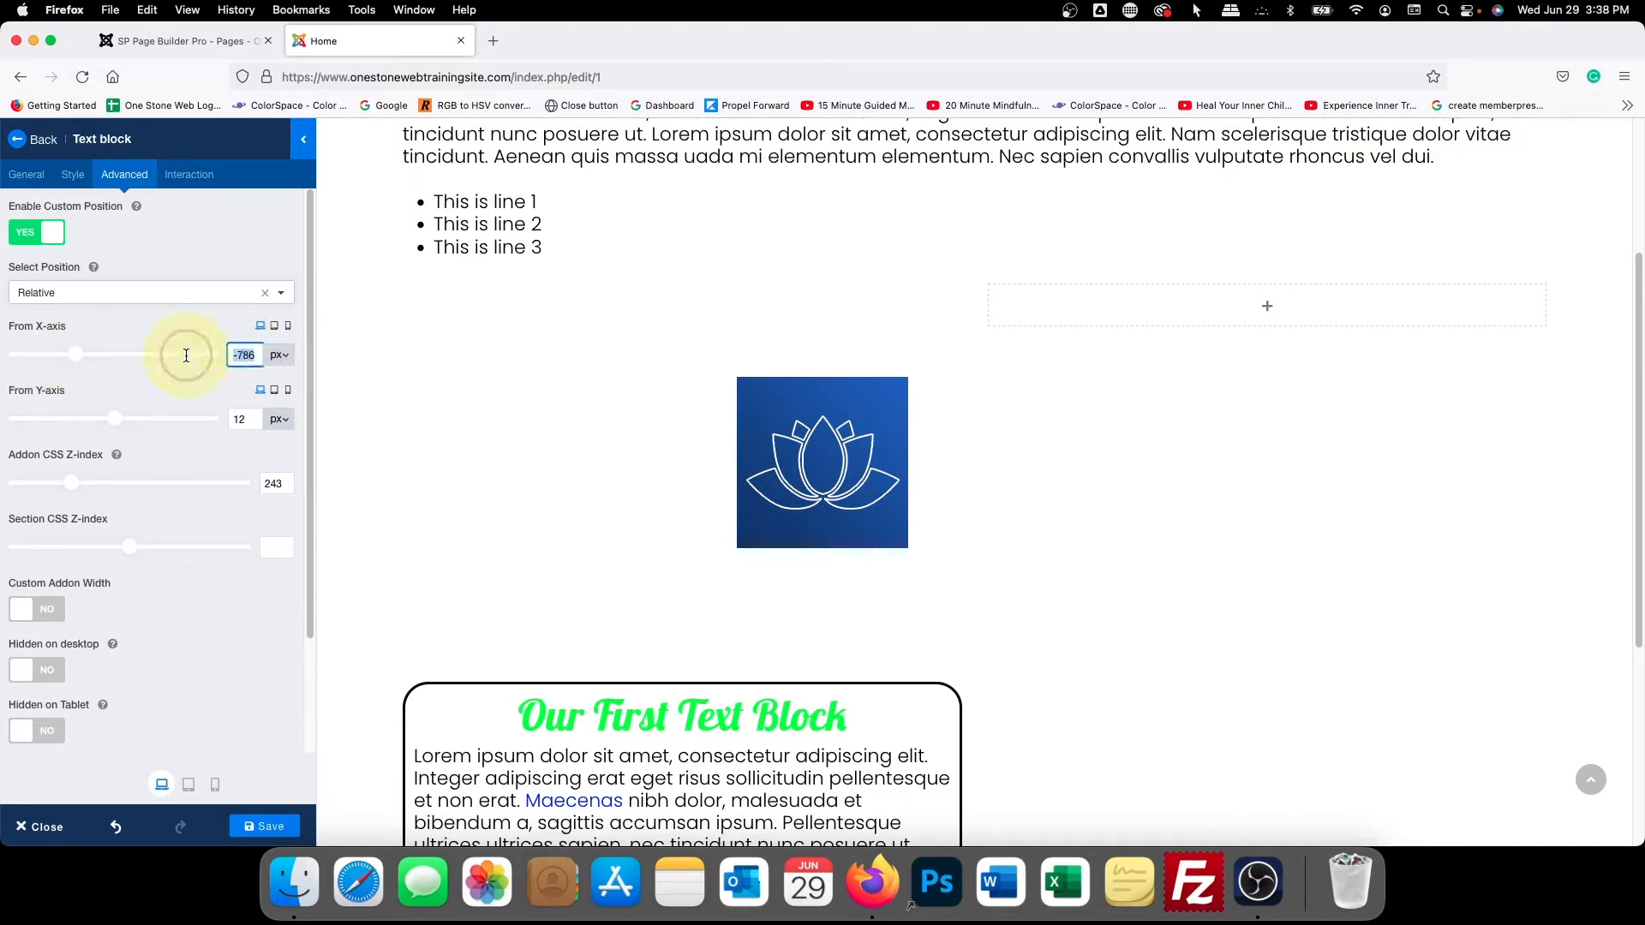
pyautogui.press('BackSpace')
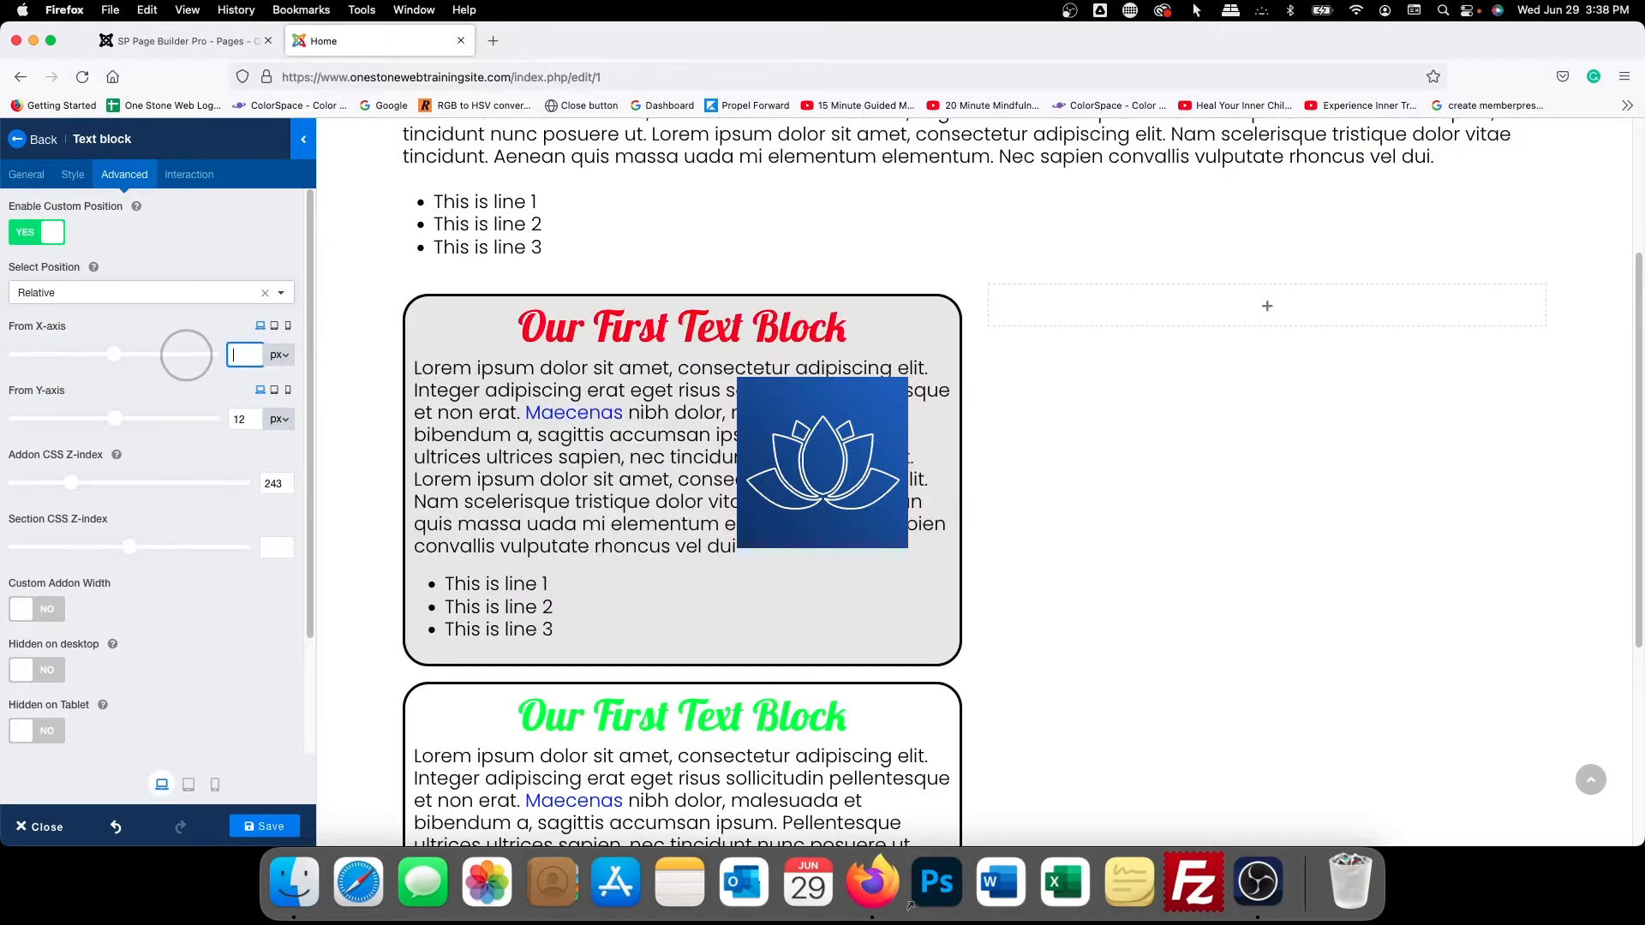
pyautogui.doubleClick(242, 419)
pyautogui.press('super+x')
# Clear the red-titled block's Addon CSS Z-index and selected position, and turn off its custom position
pyautogui.moveTo(286, 484); pyautogui.dragTo(175, 465)
pyautogui.press('super+x')
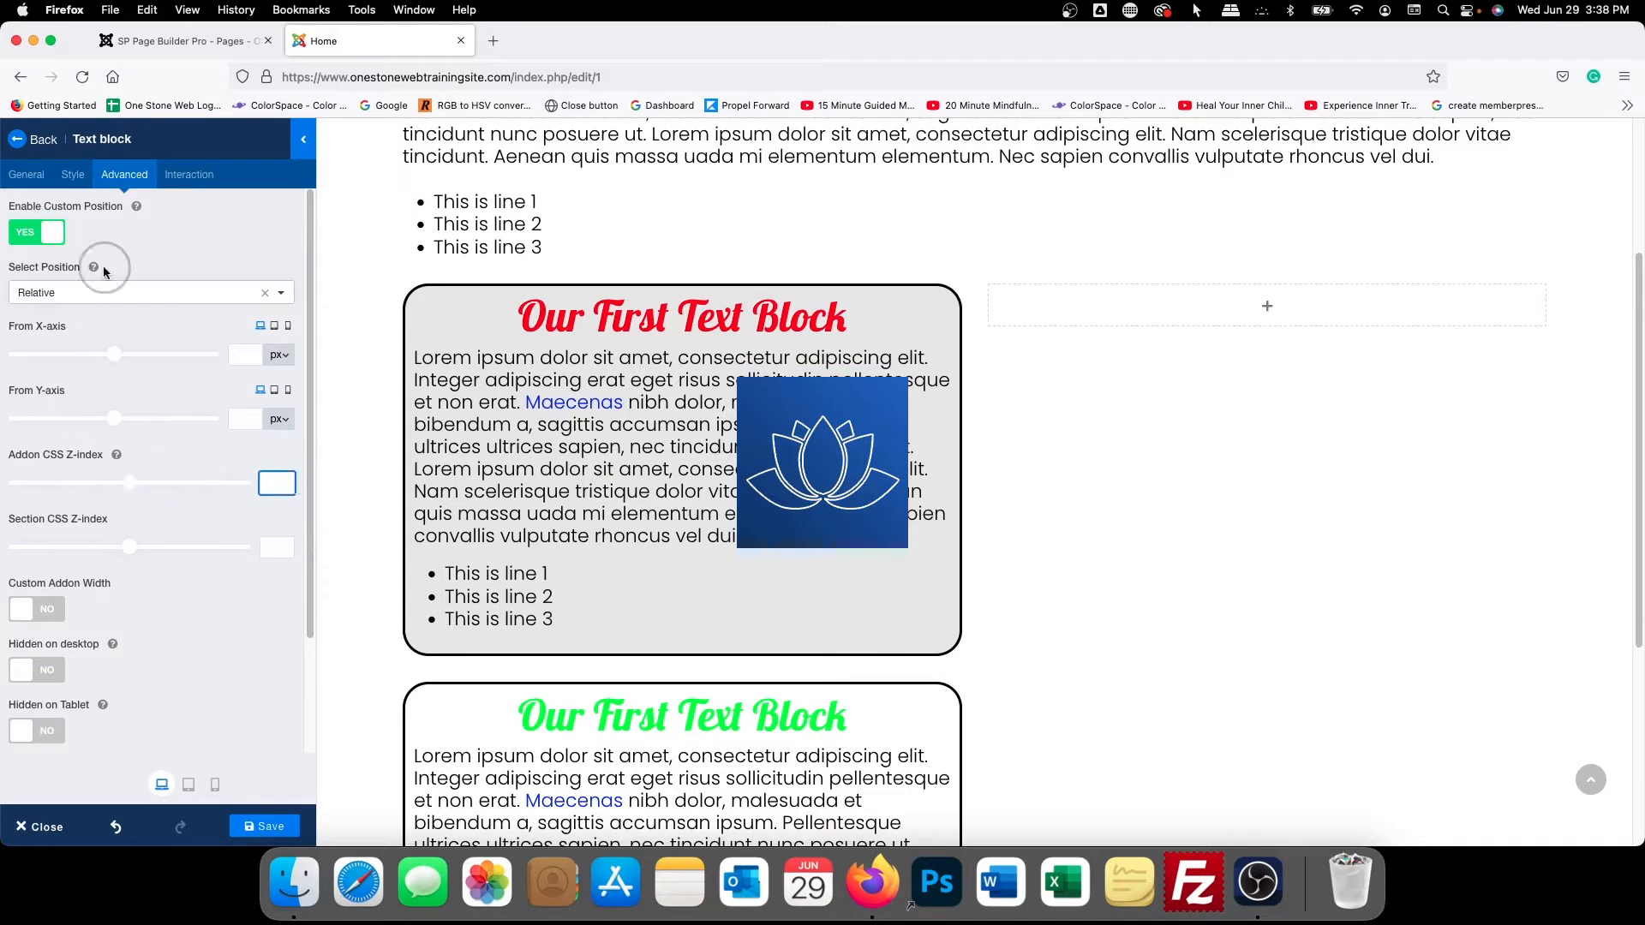
pyautogui.click(265, 293)
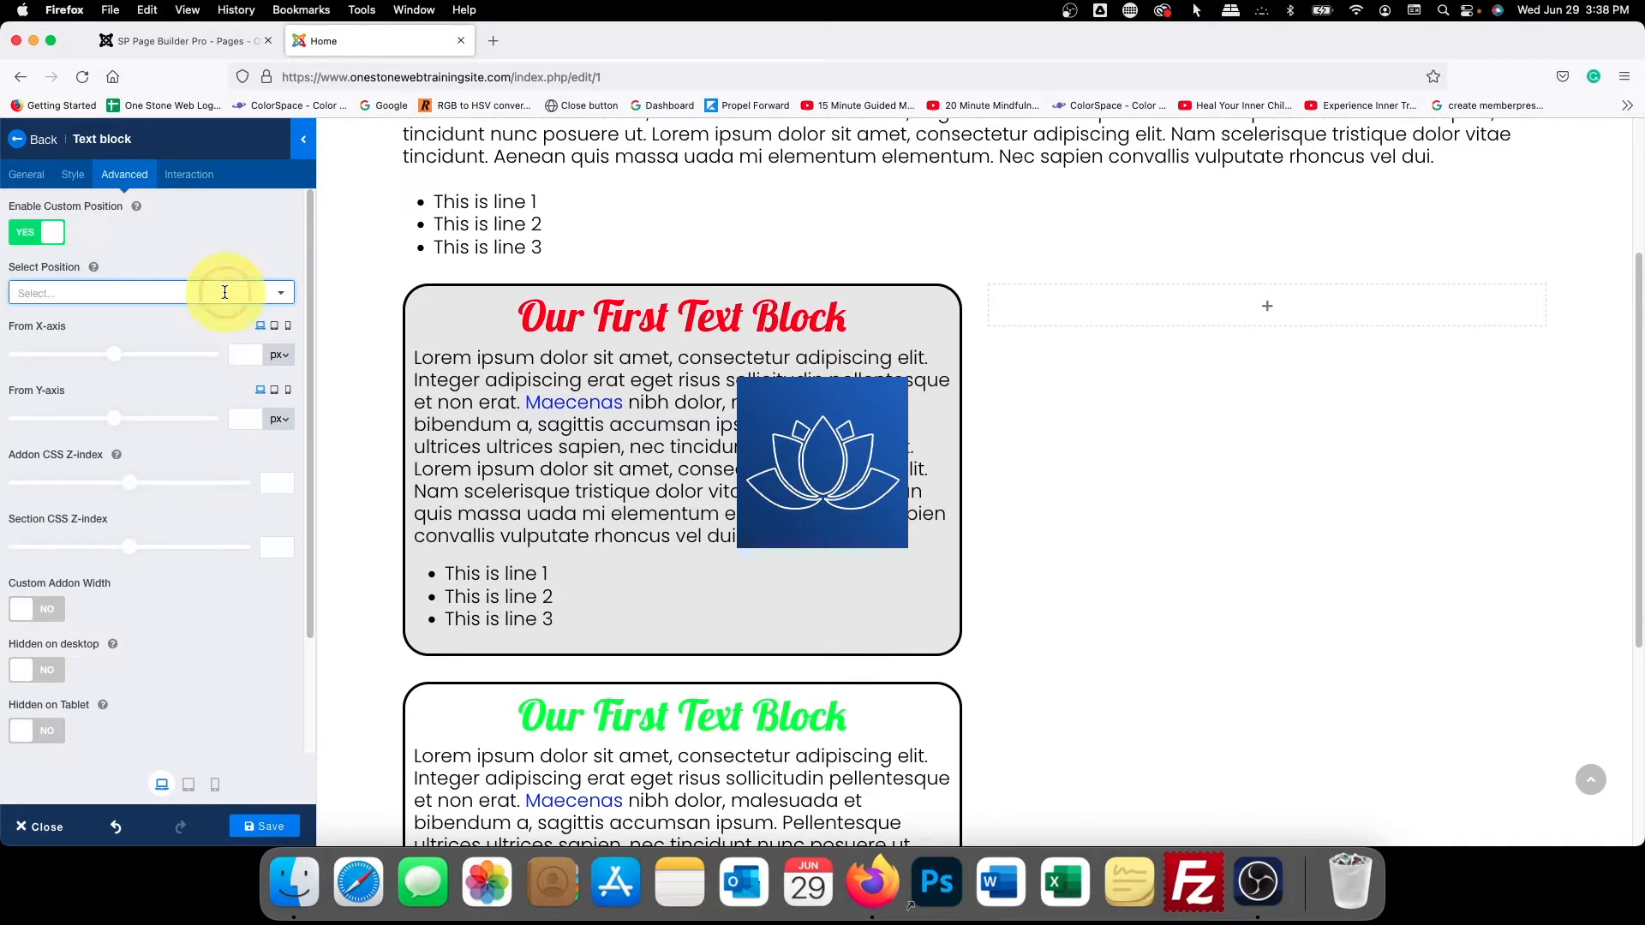
pyautogui.click(33, 229)
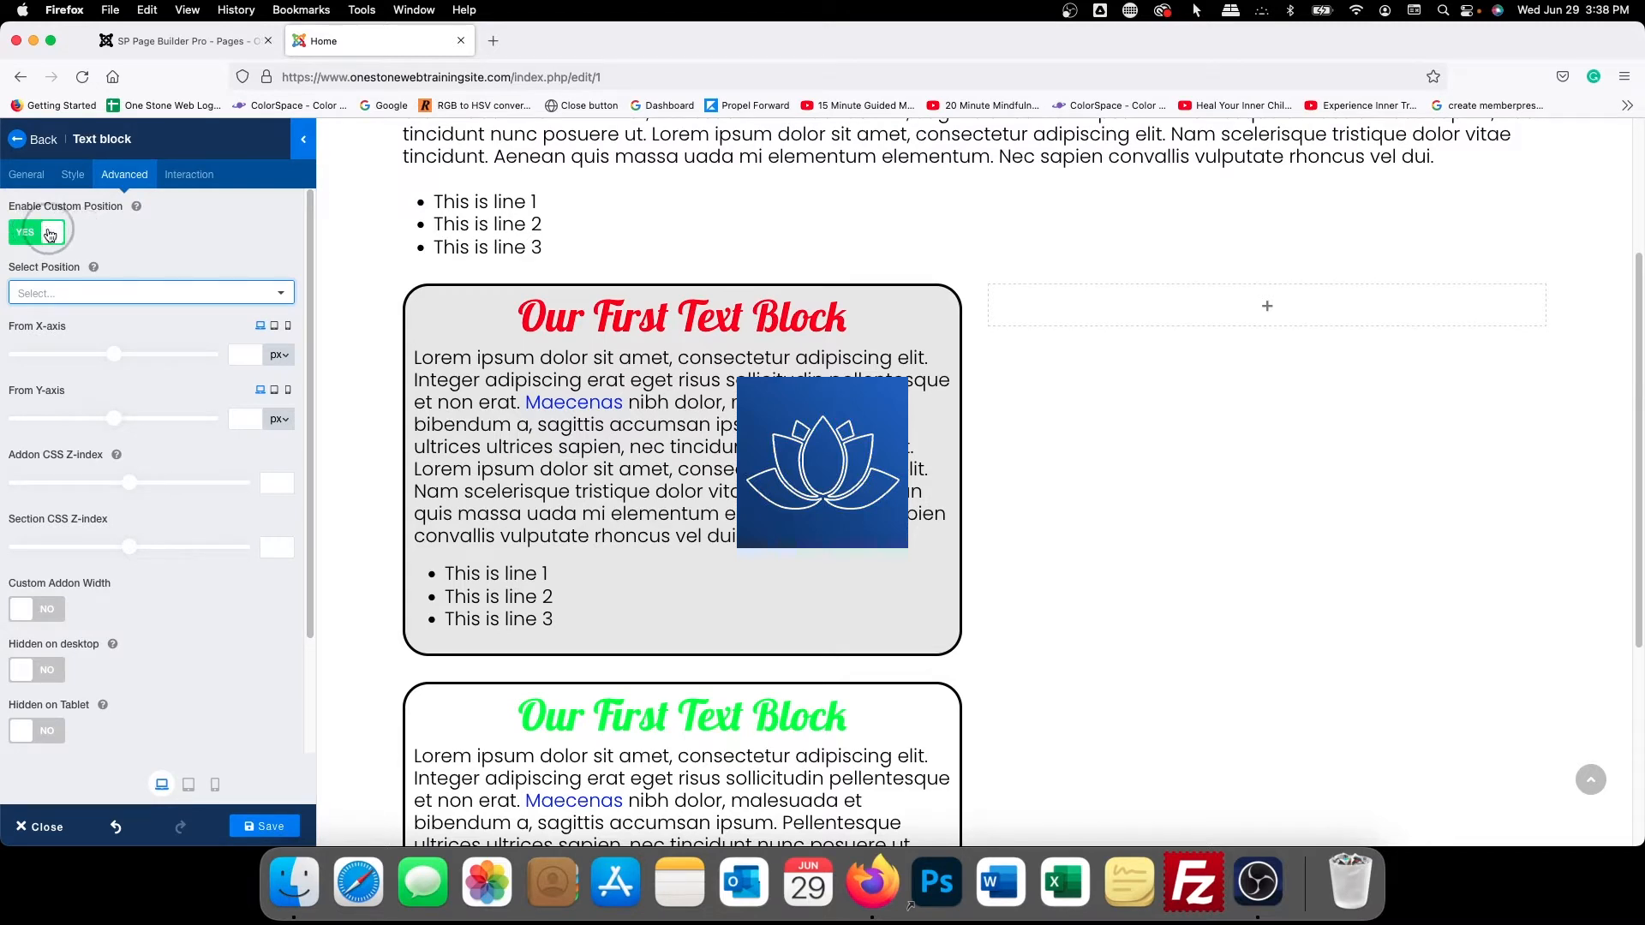
pyautogui.click(47, 232)
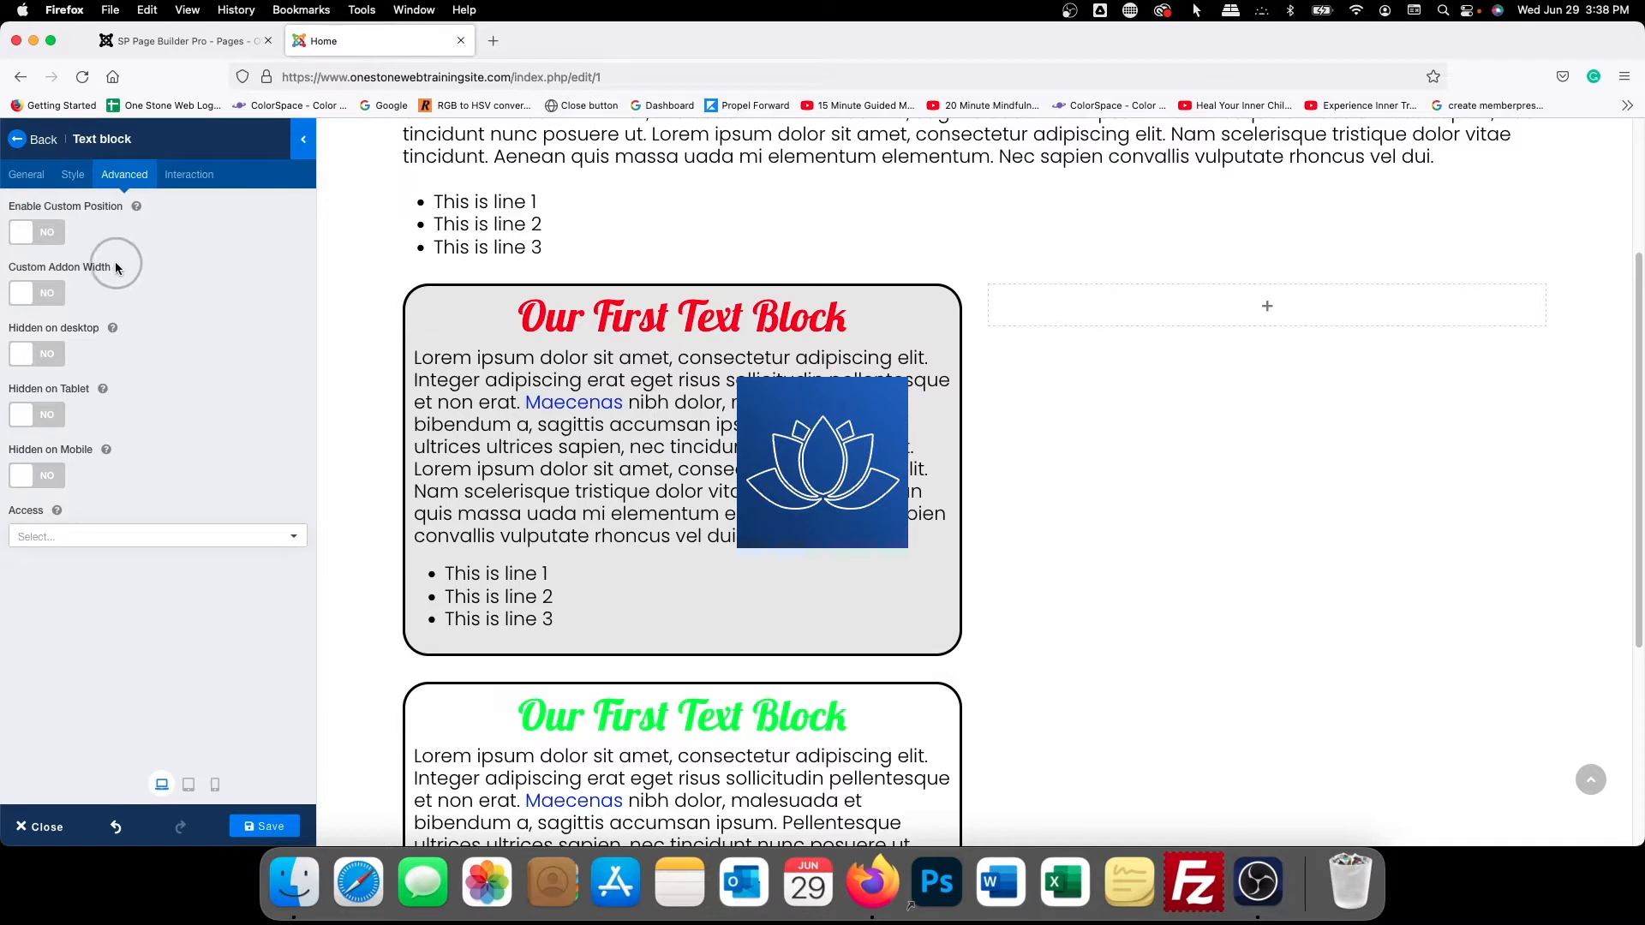
# Enable Custom Addon Width for the red-titled text block and try widths of 100 and 150
pyautogui.click(39, 291)
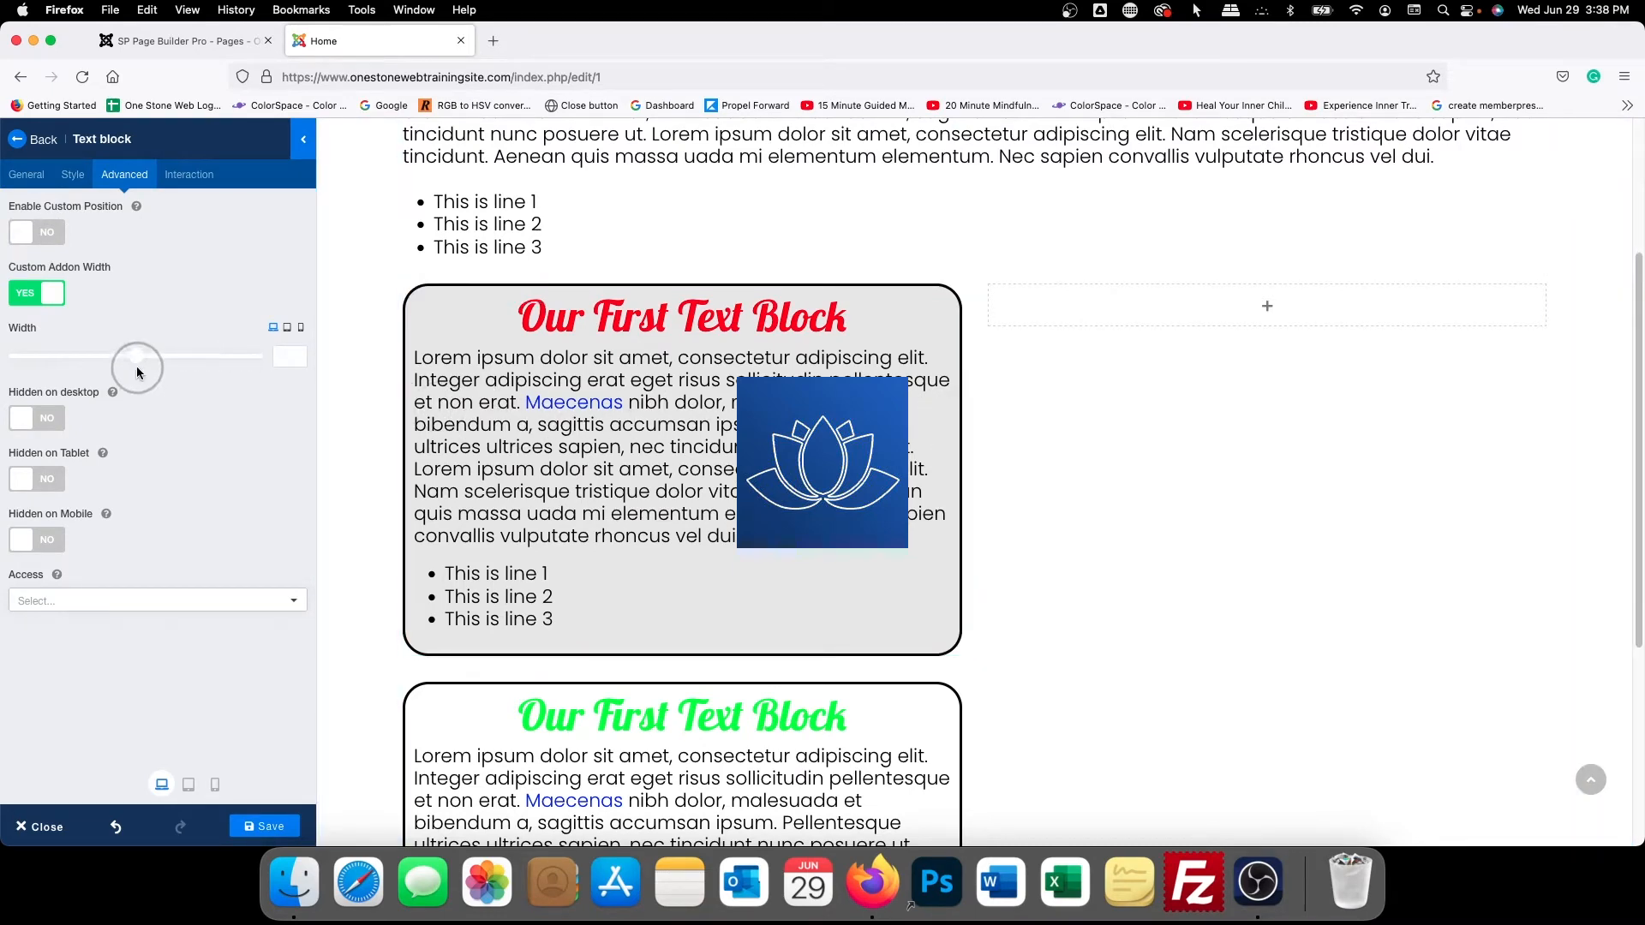
pyautogui.moveTo(137, 361); pyautogui.dragTo(385, 367)
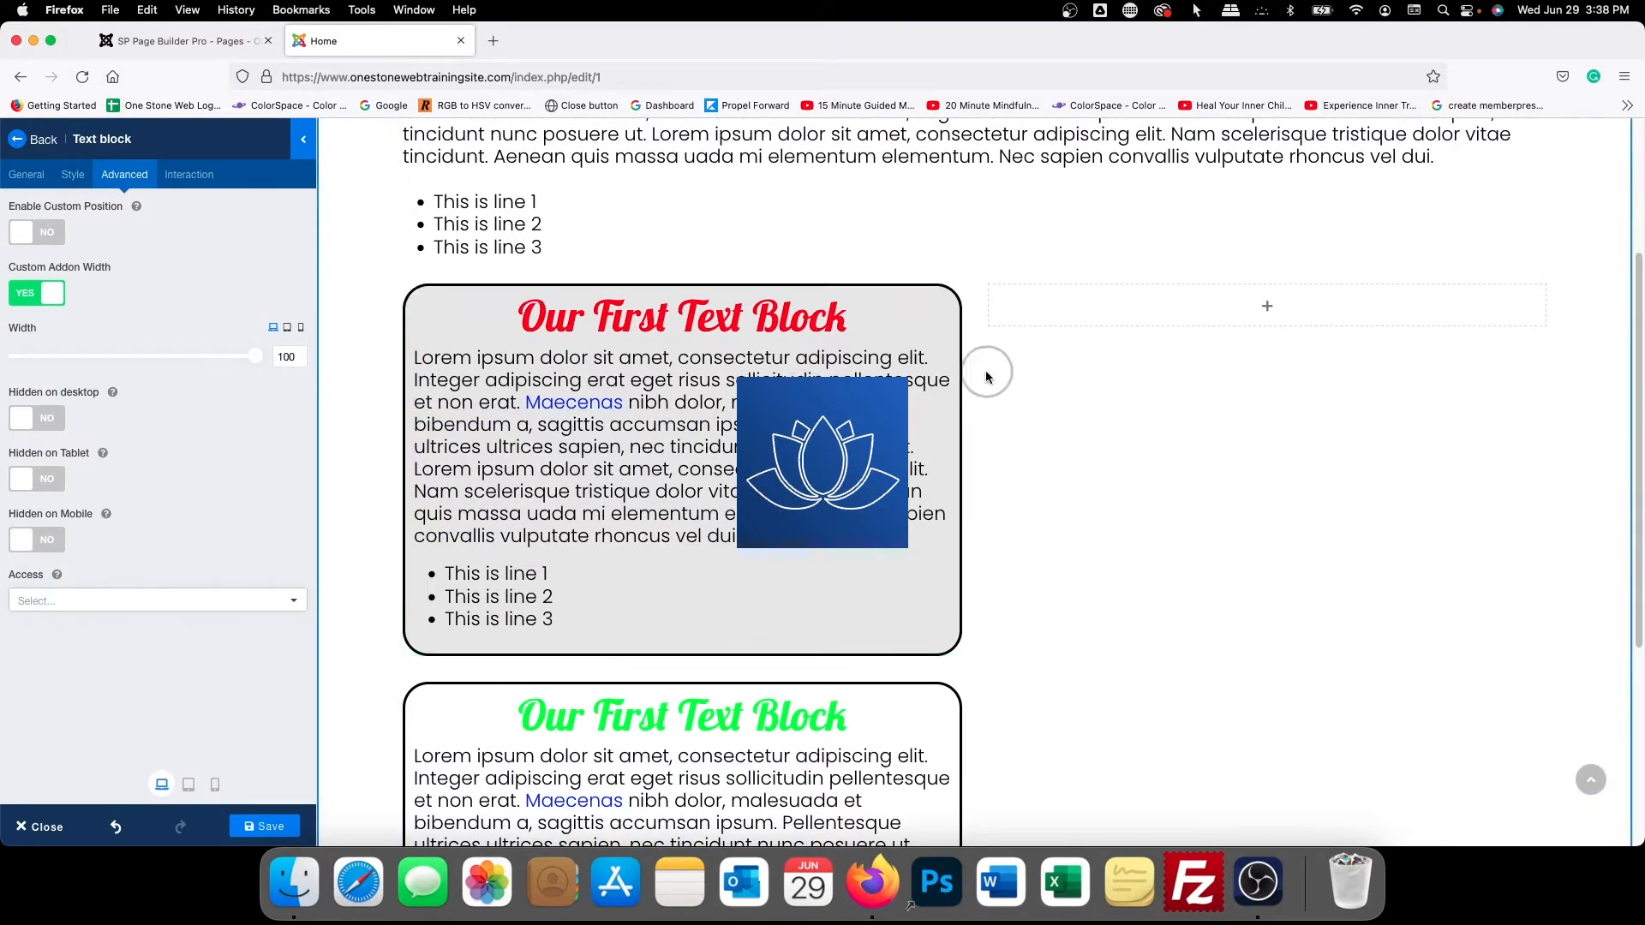
pyautogui.click(288, 356)
pyautogui.press('BackSpace')
pyautogui.write('5')
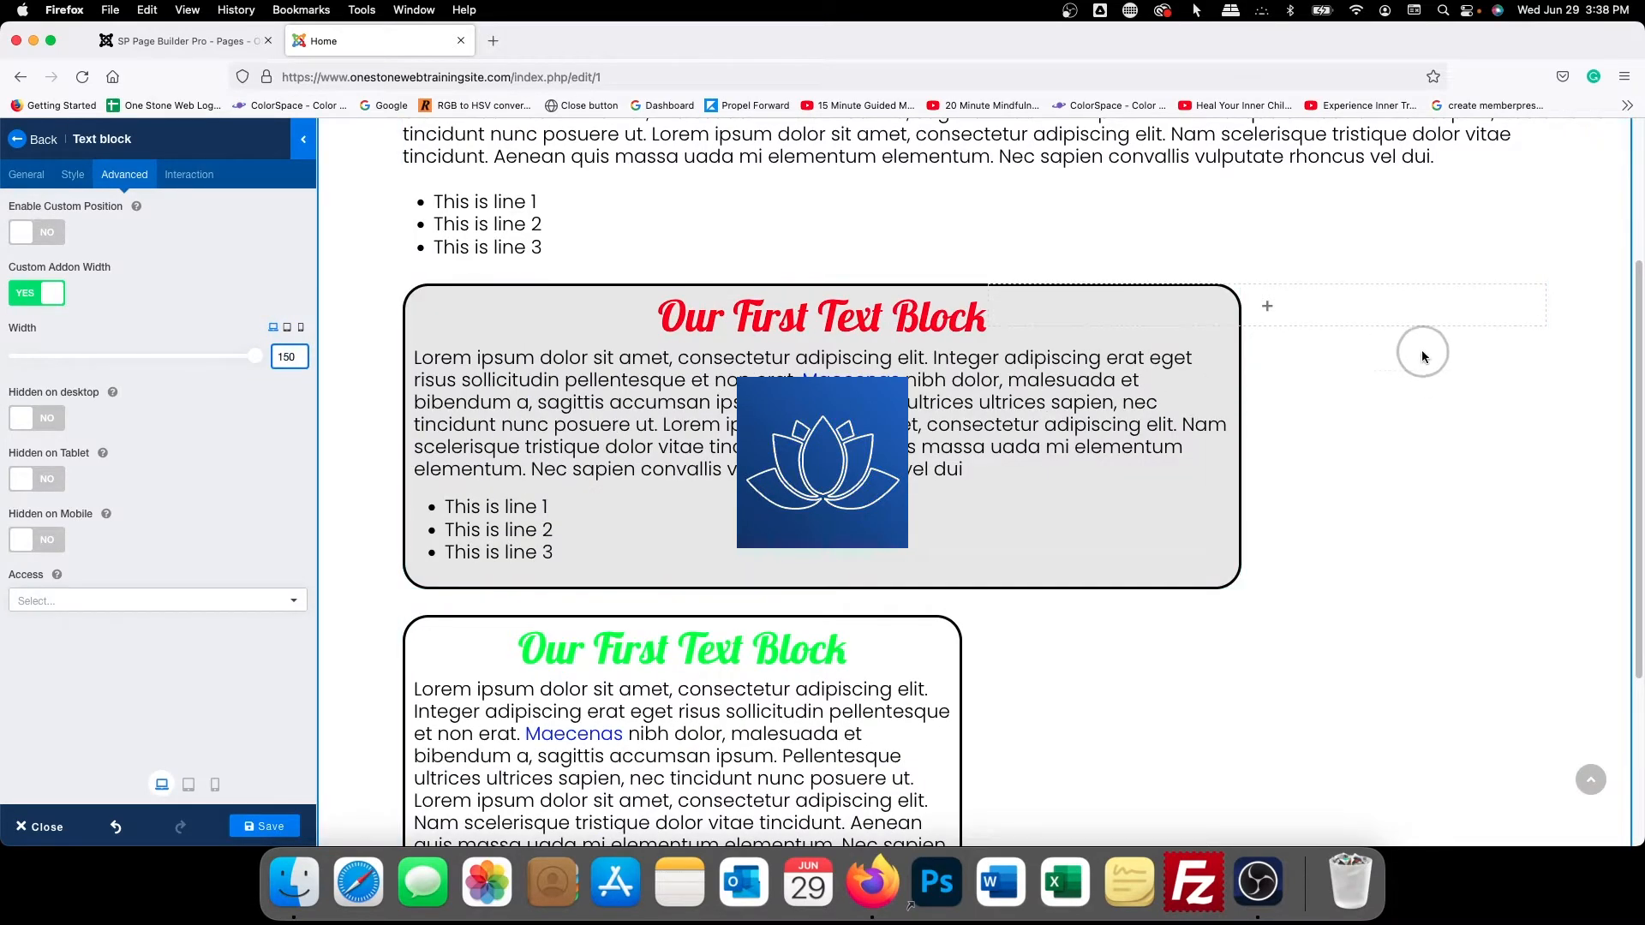
pyautogui.scroll(3, 983, 397)
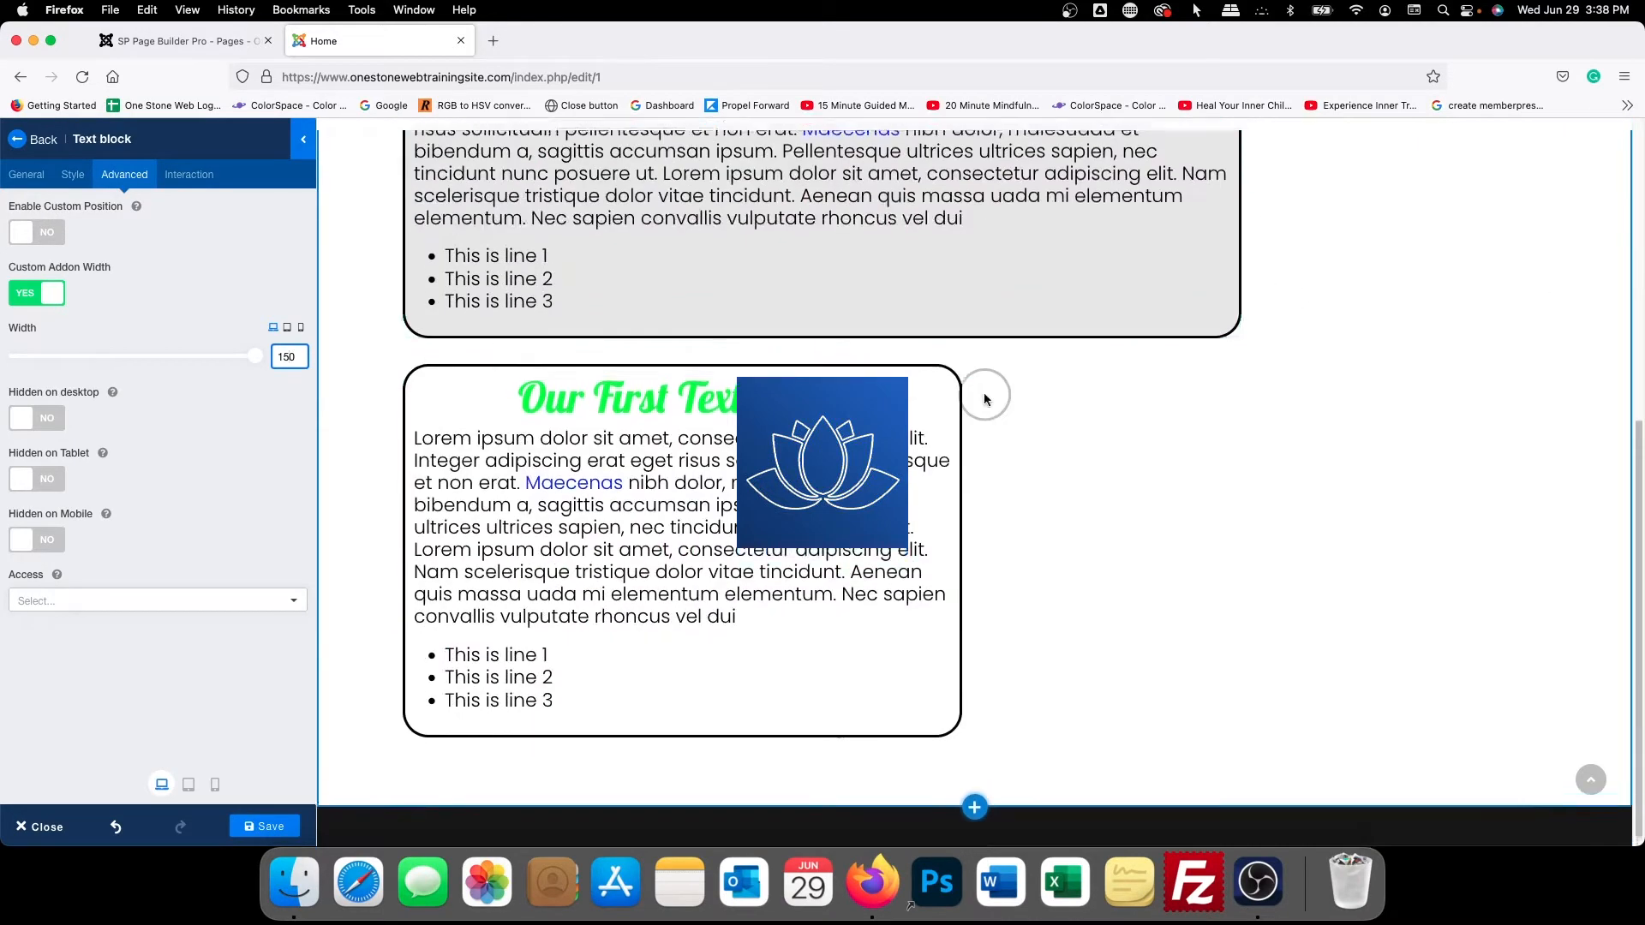
pyautogui.scroll(-2, 946, 442)
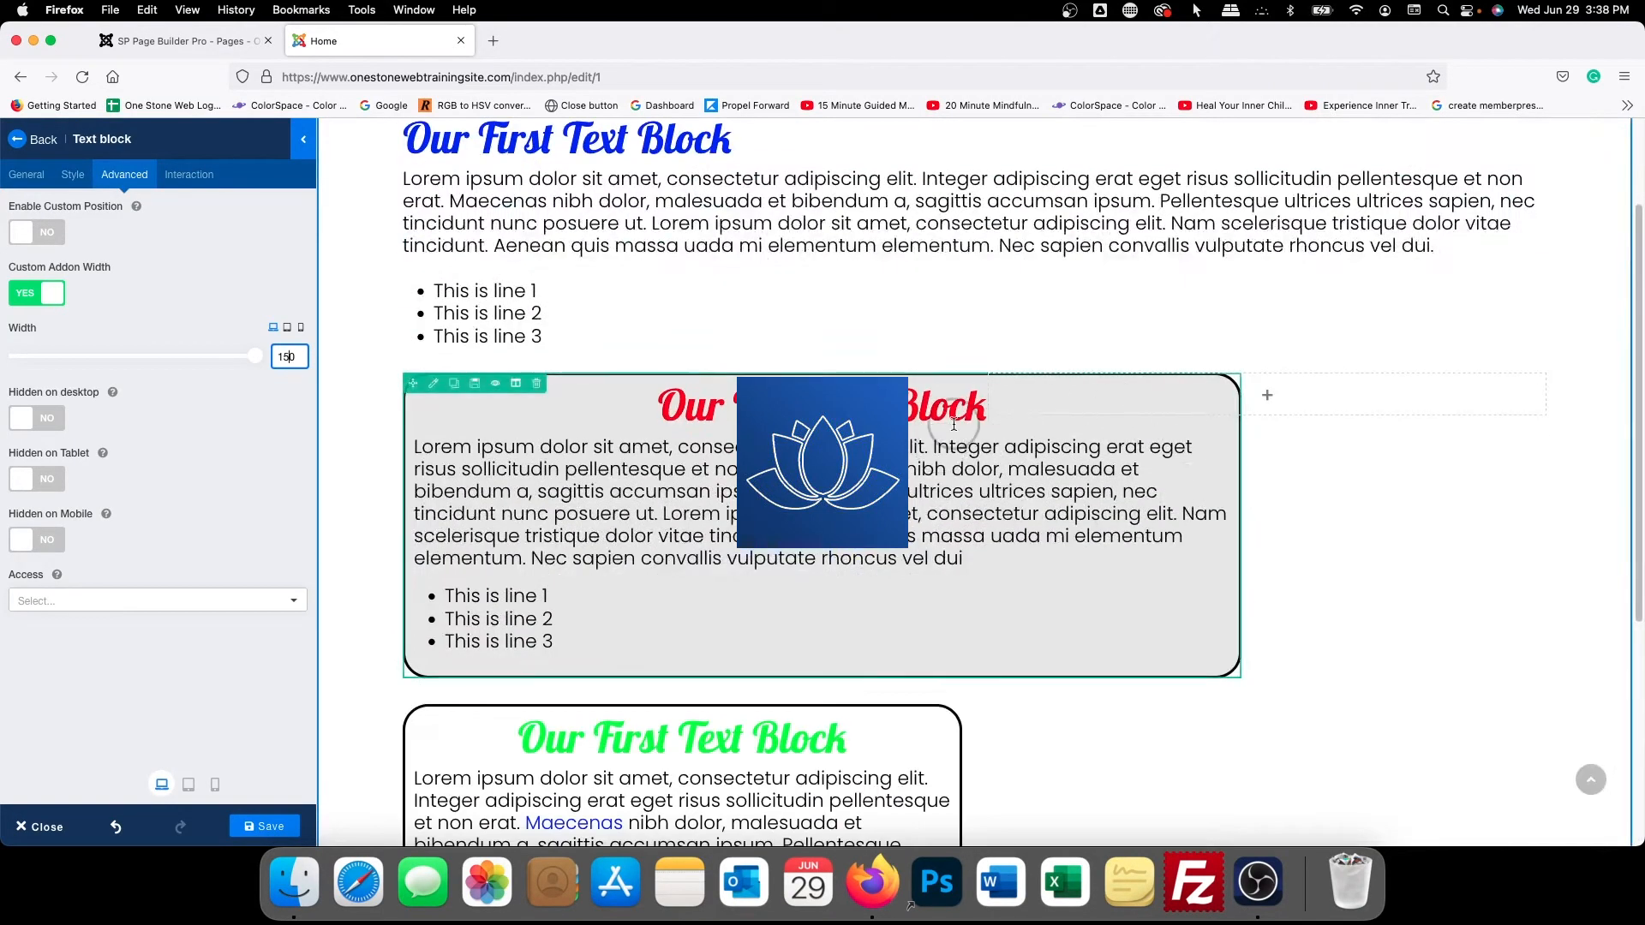
# Set the red-titled text block's desktop width to 80
pyautogui.doubleClick(274, 358)
pyautogui.write('80')
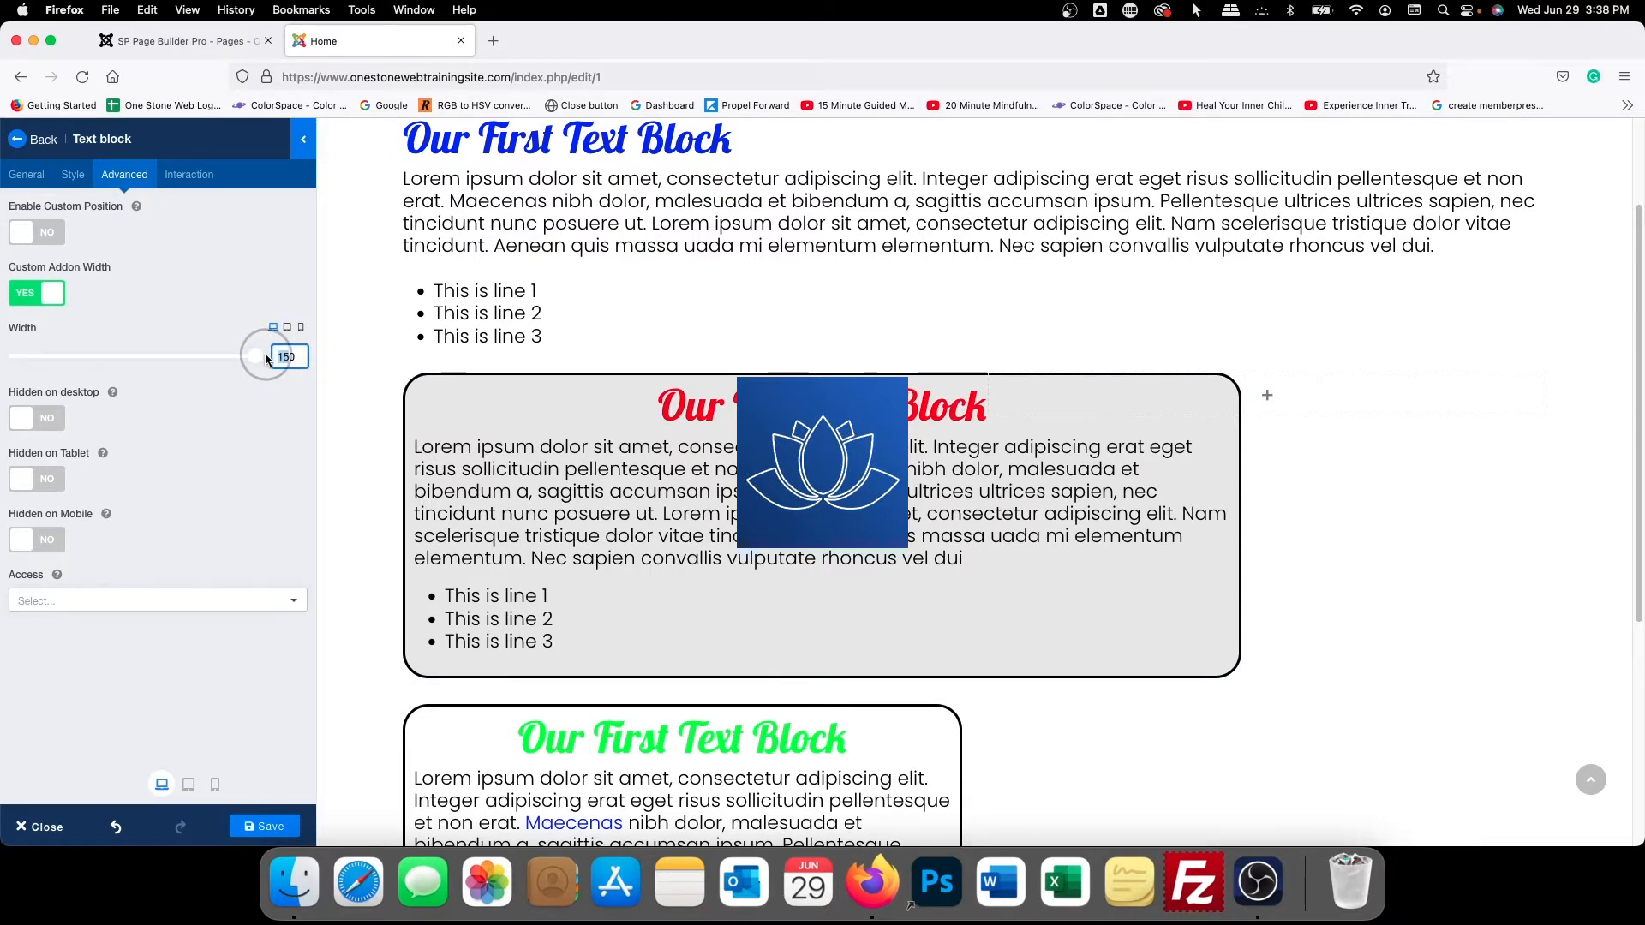
pyautogui.click(131, 390)
pyautogui.scroll(-2, 856, 429)
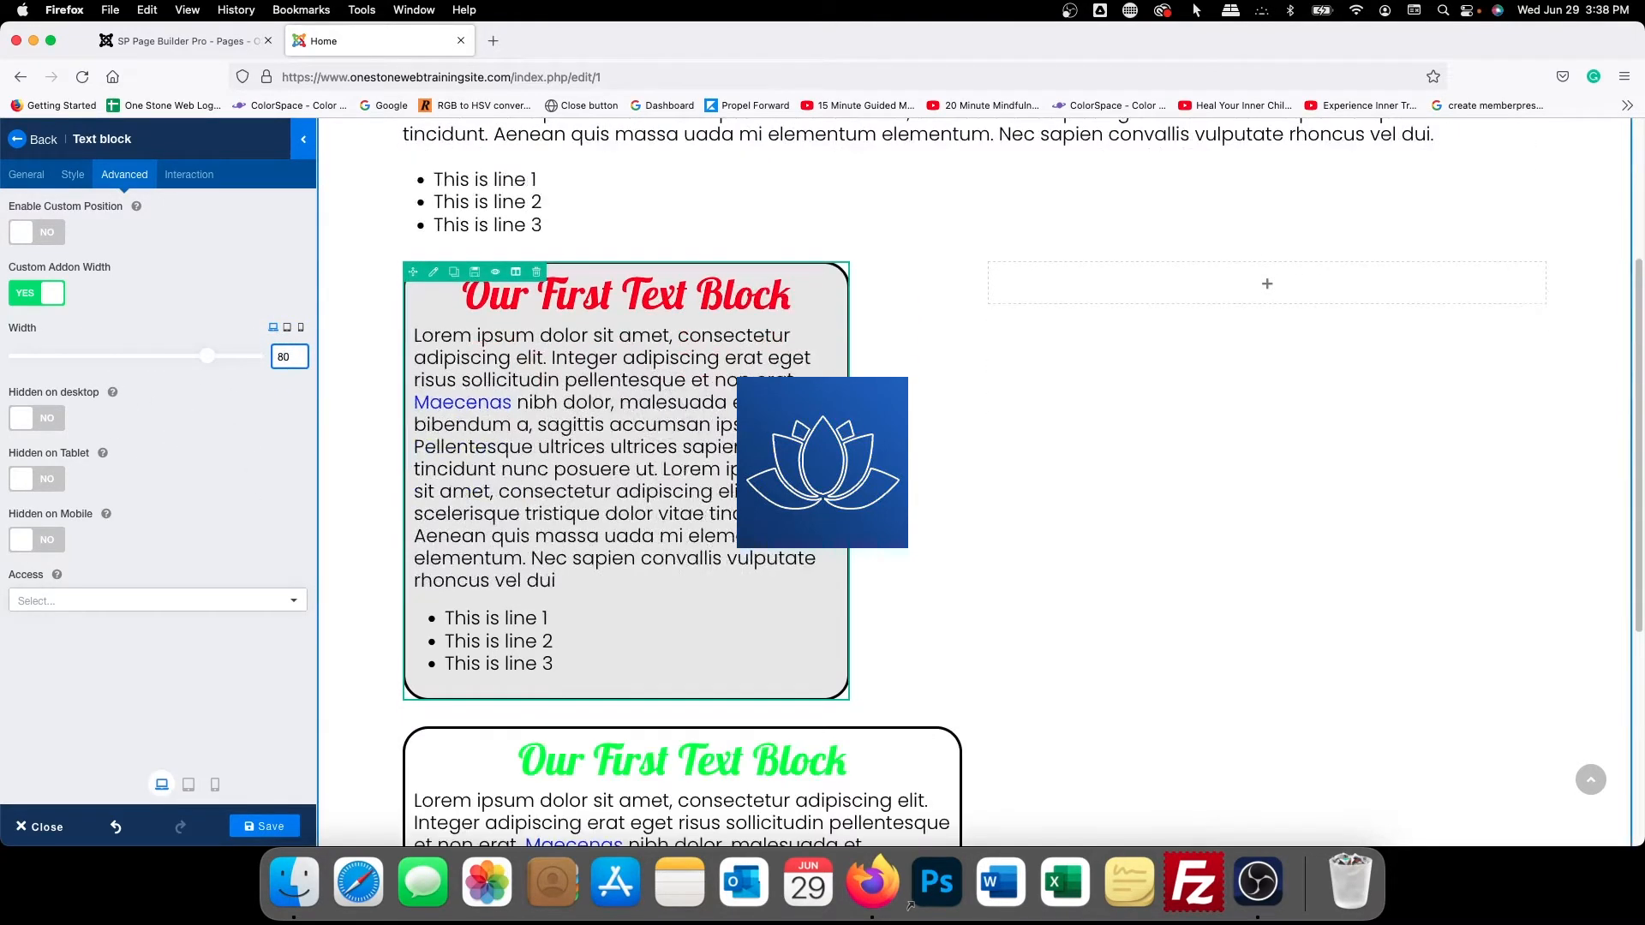
pyautogui.click(929, 445)
pyautogui.click(167, 377)
# Set the red-titled text block's custom width to 70 for tablet and 60 for mobile
pyautogui.click(295, 326)
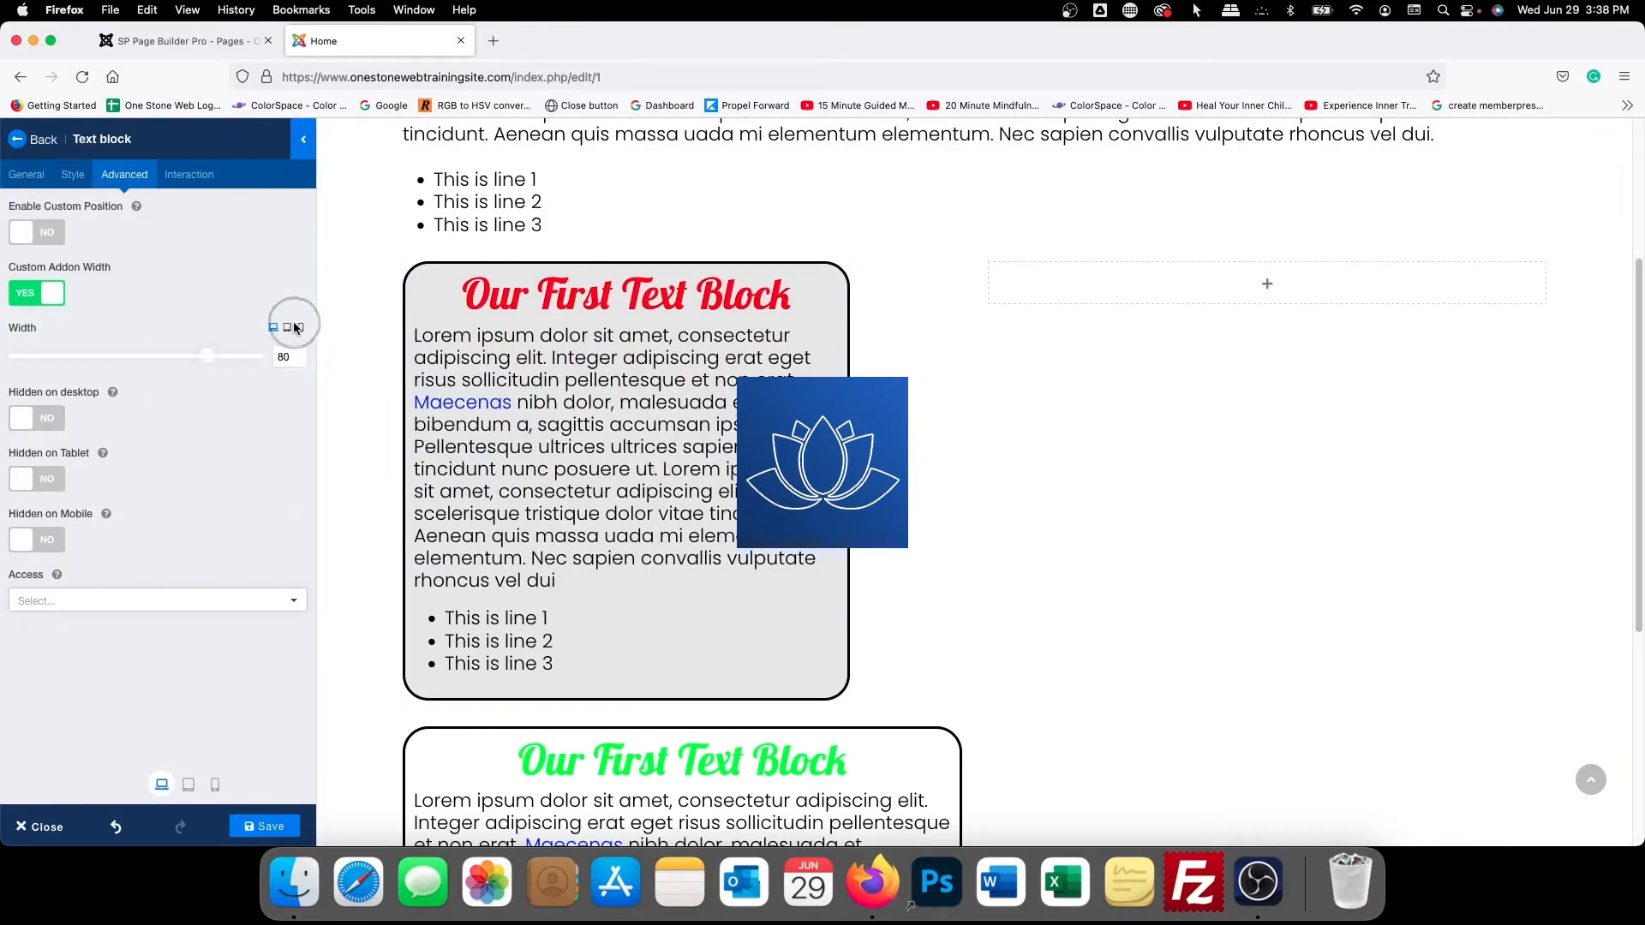
pyautogui.click(291, 357)
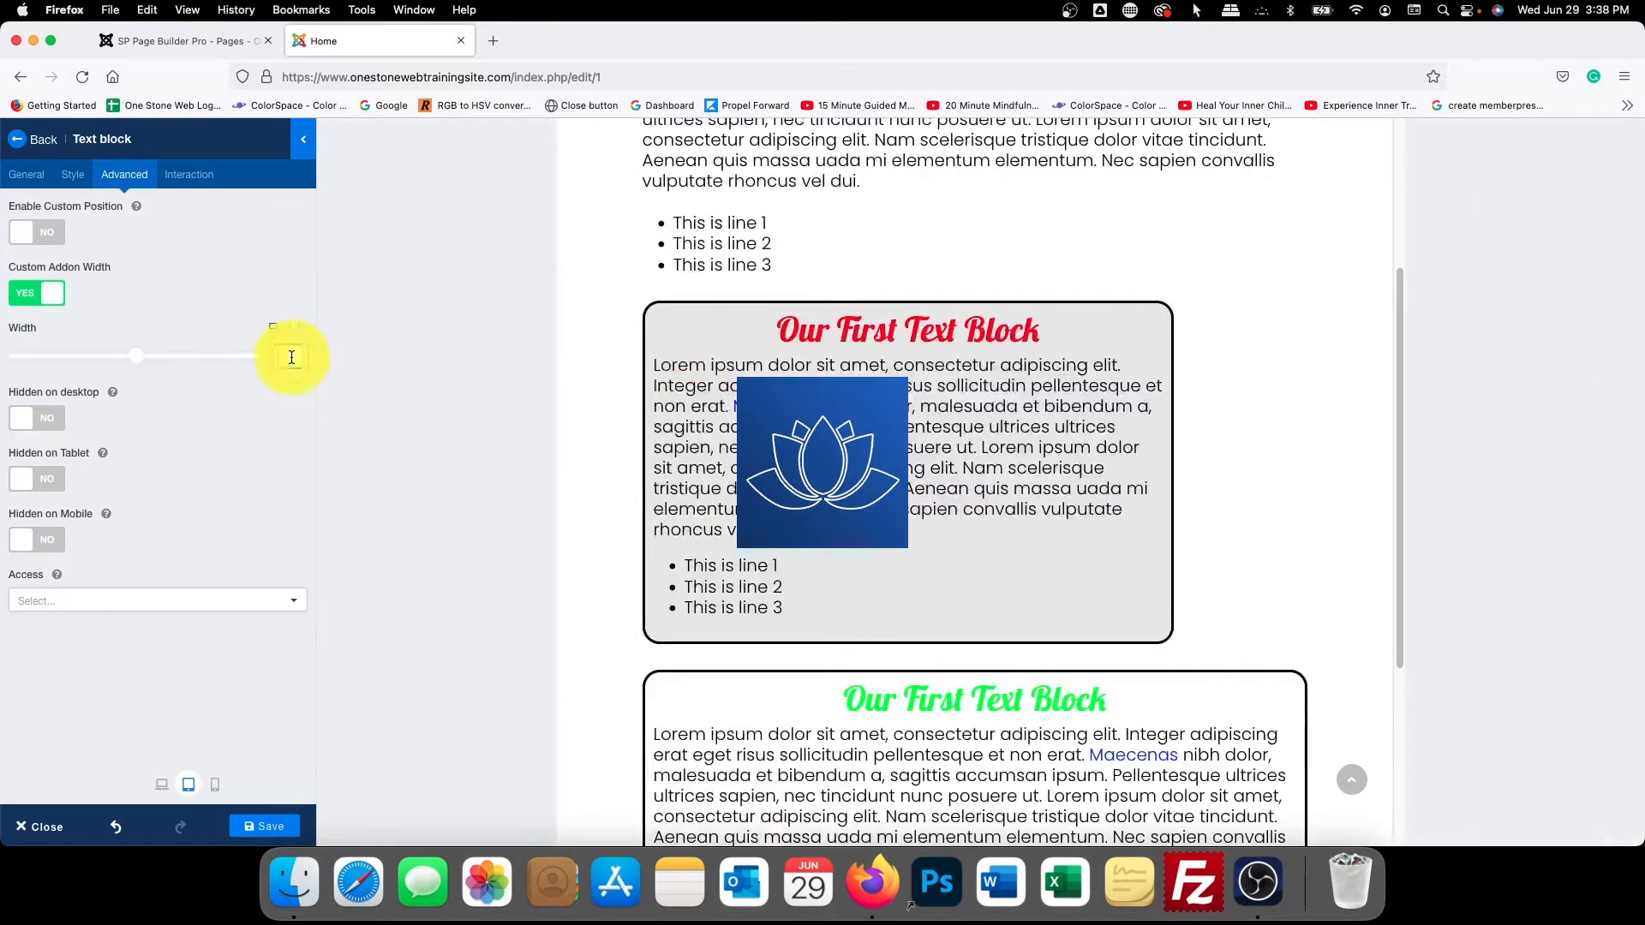
pyautogui.write('7')
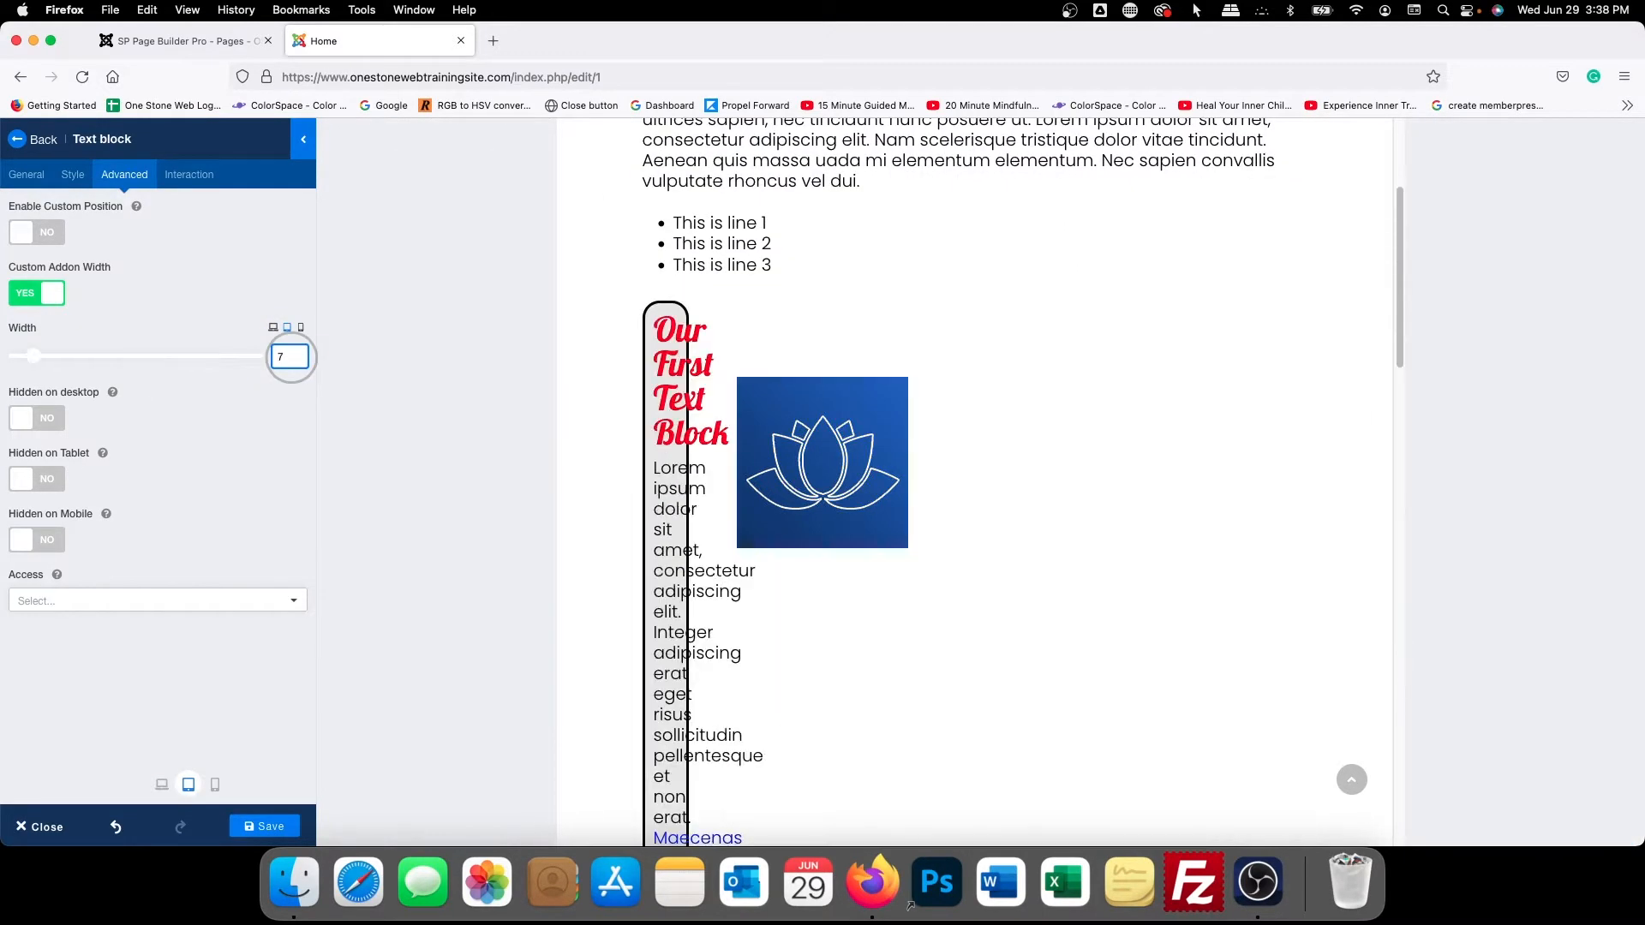
pyautogui.write('0')
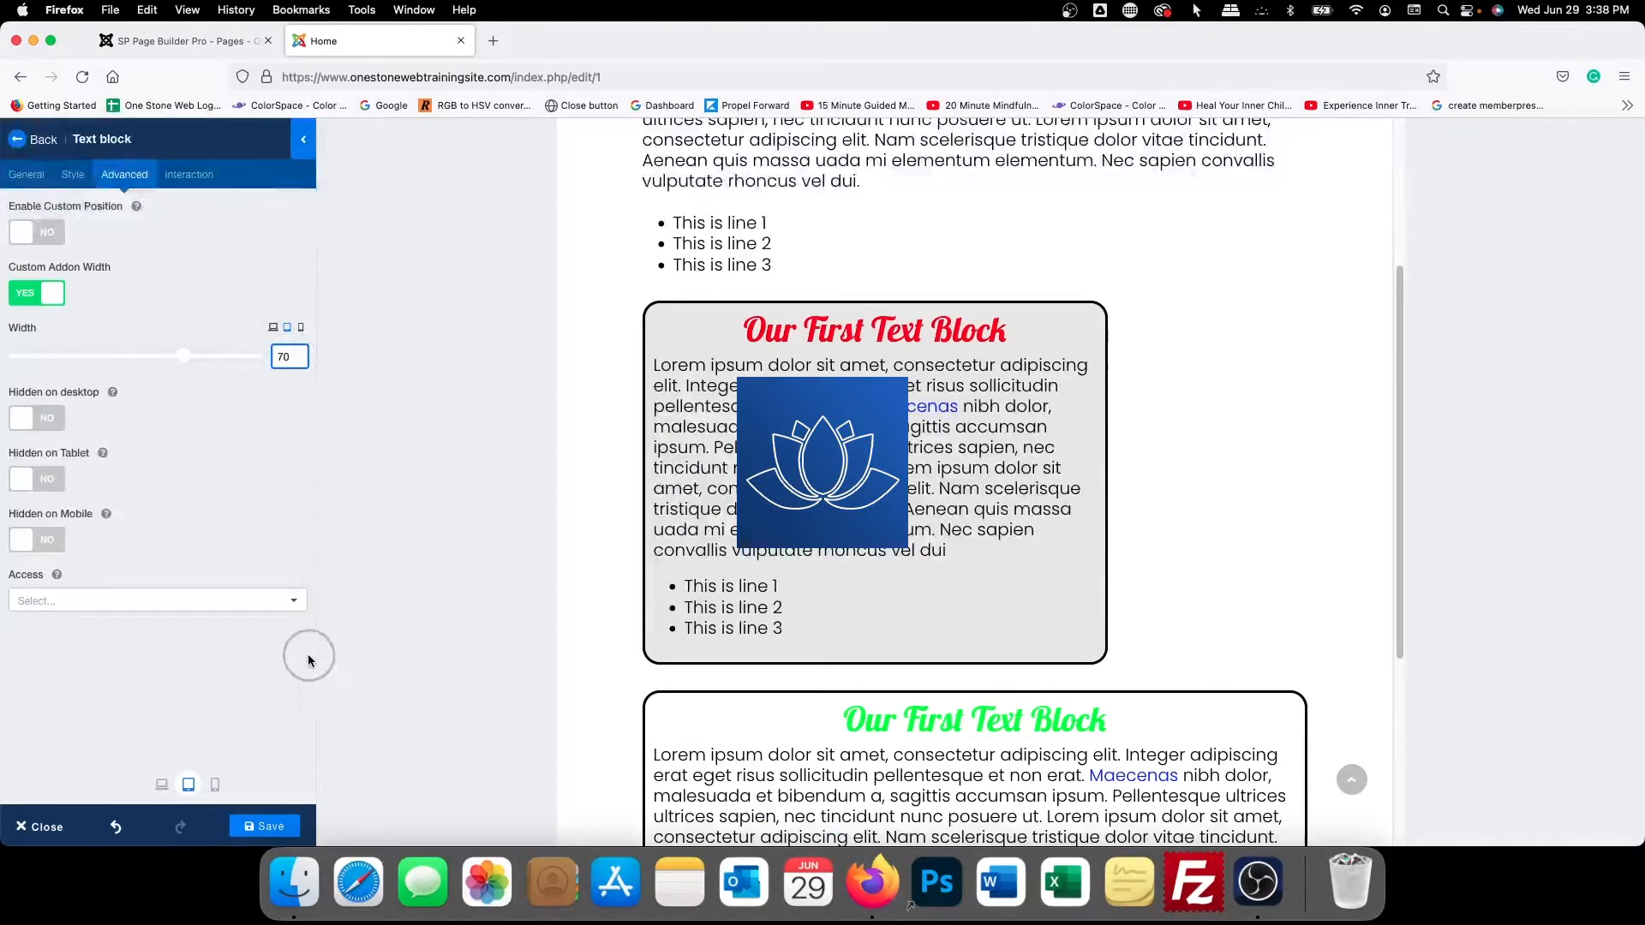
pyautogui.click(300, 327)
pyautogui.click(287, 361)
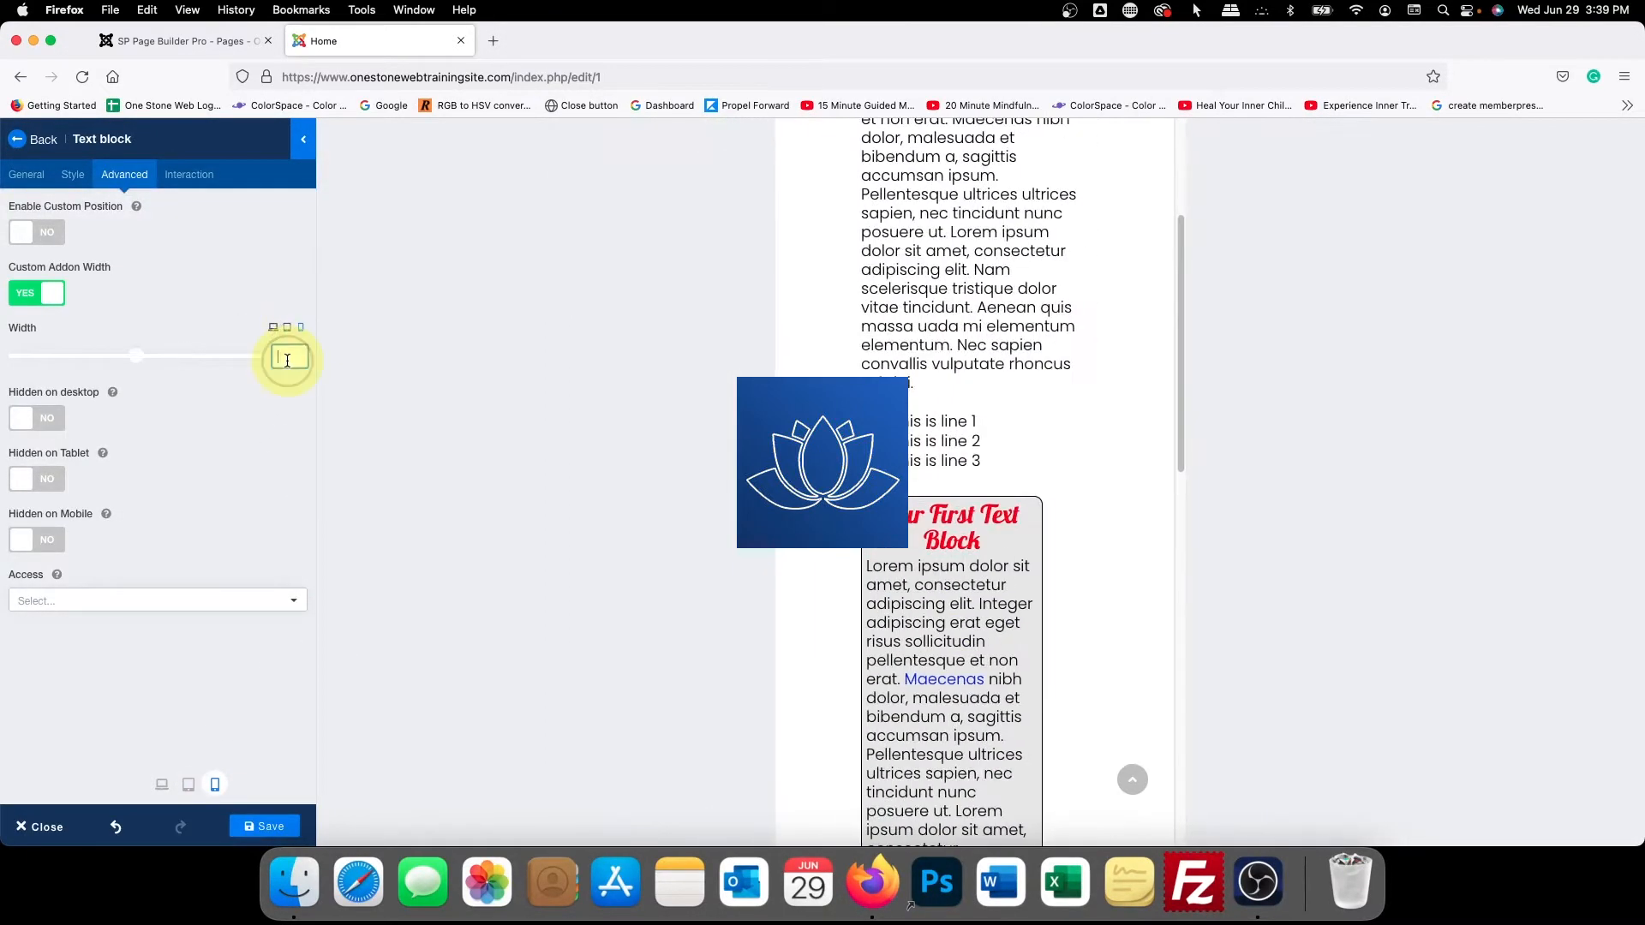
pyautogui.write('60')
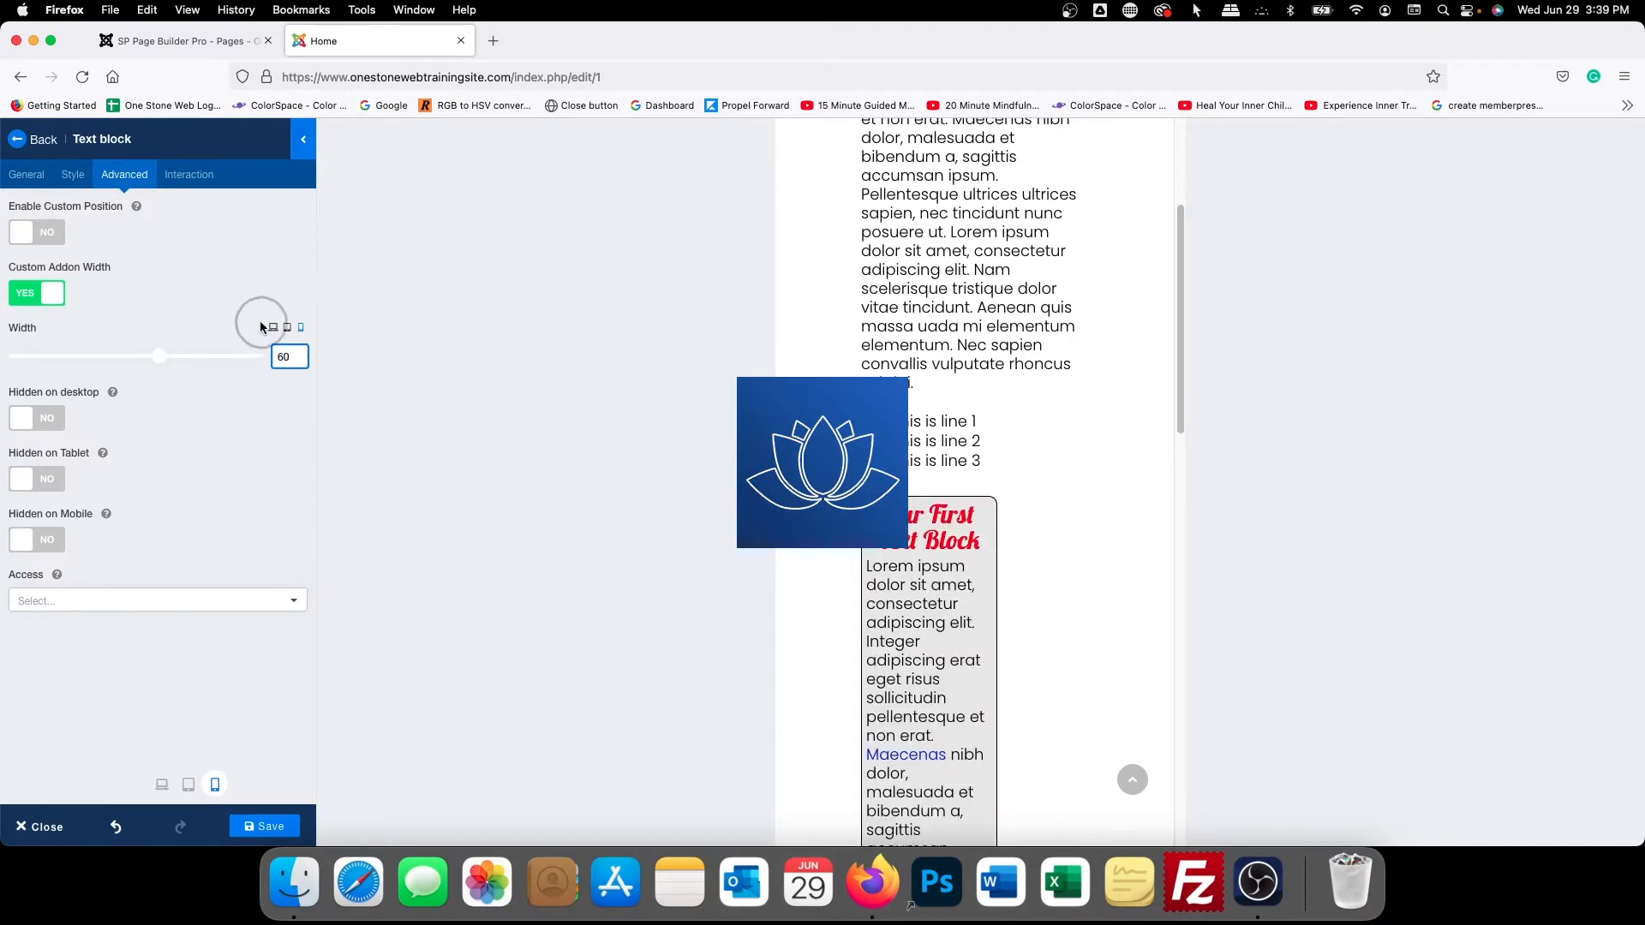
# Compare the block's custom width across the desktop, tablet and mobile views, ending on desktop
pyautogui.click(274, 328)
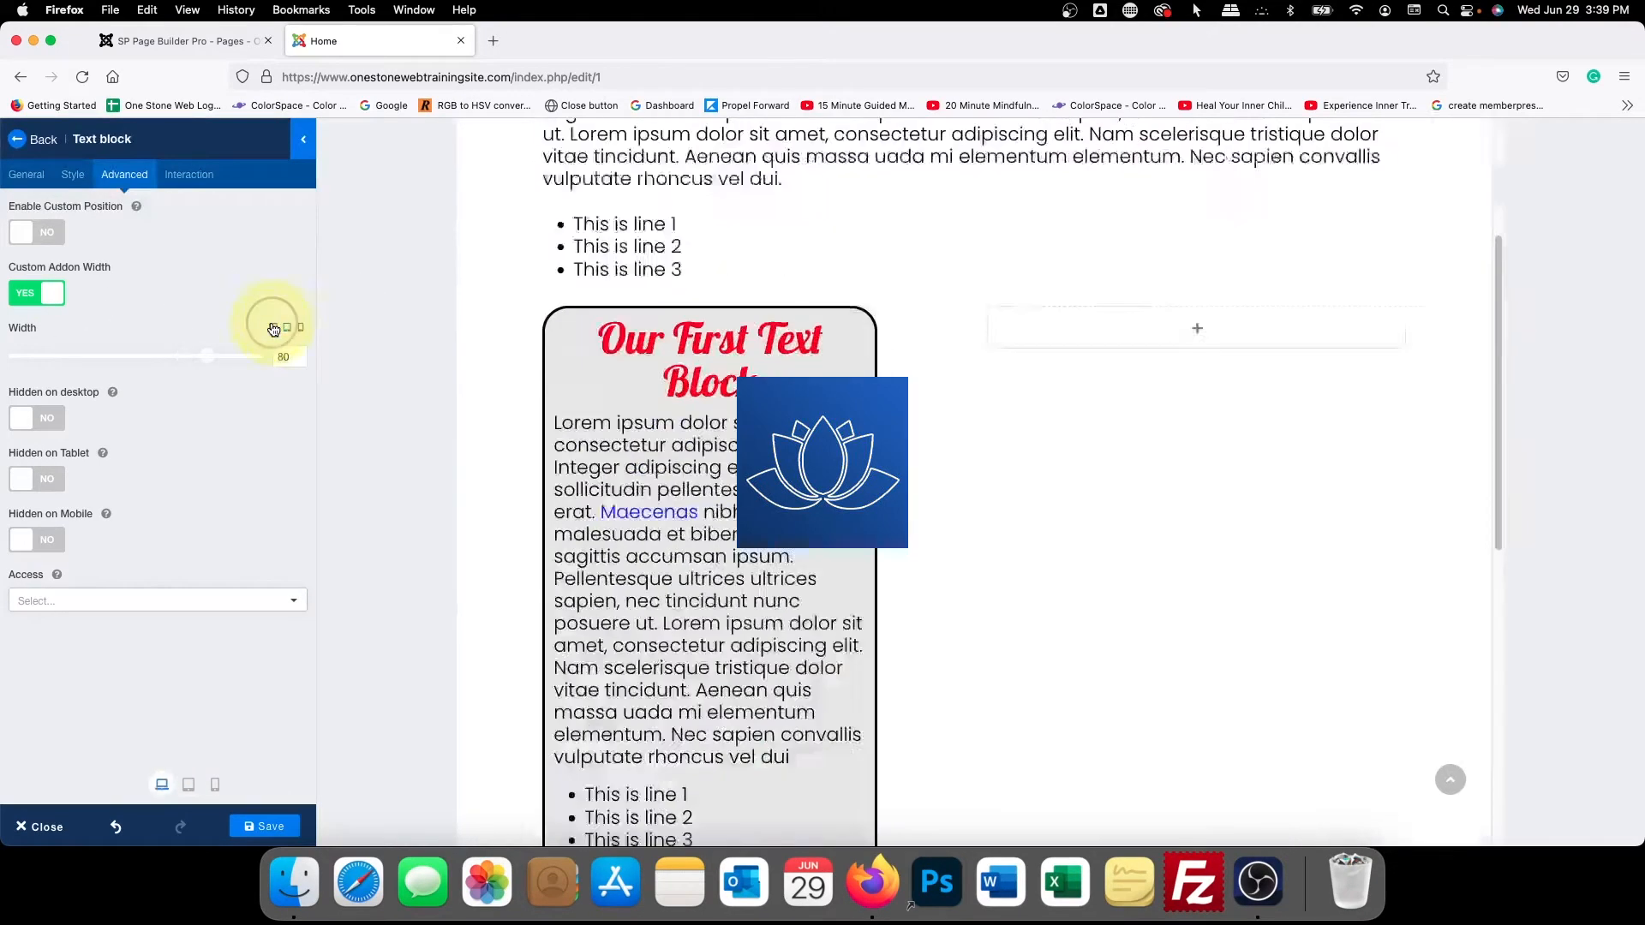
pyautogui.click(288, 328)
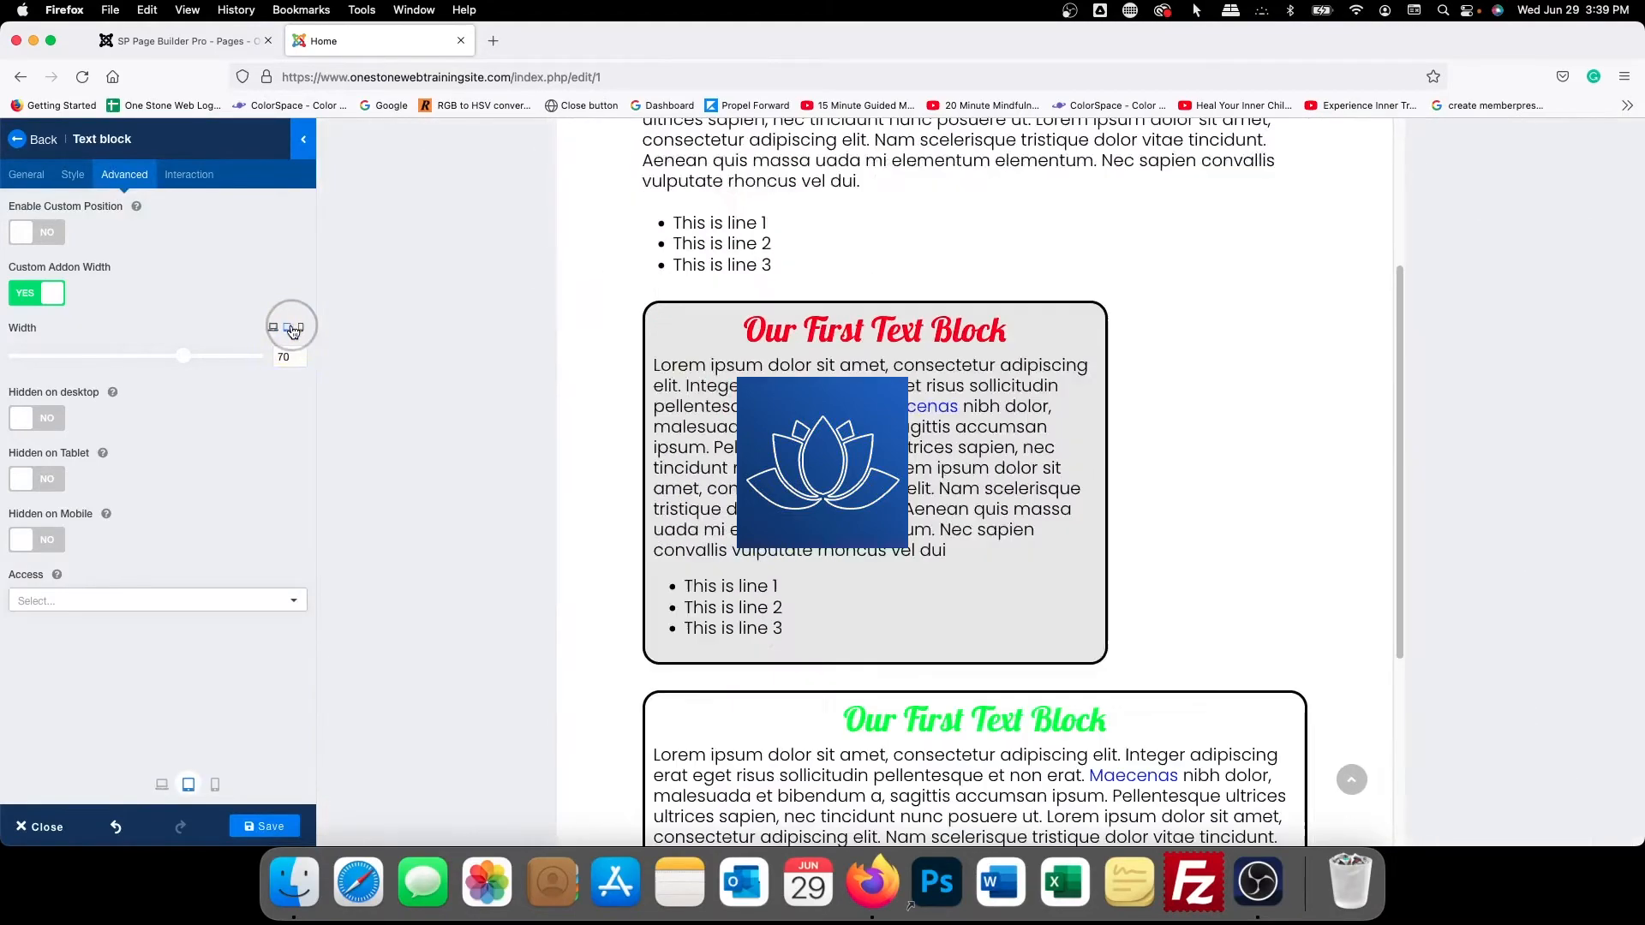
pyautogui.click(299, 333)
pyautogui.click(286, 330)
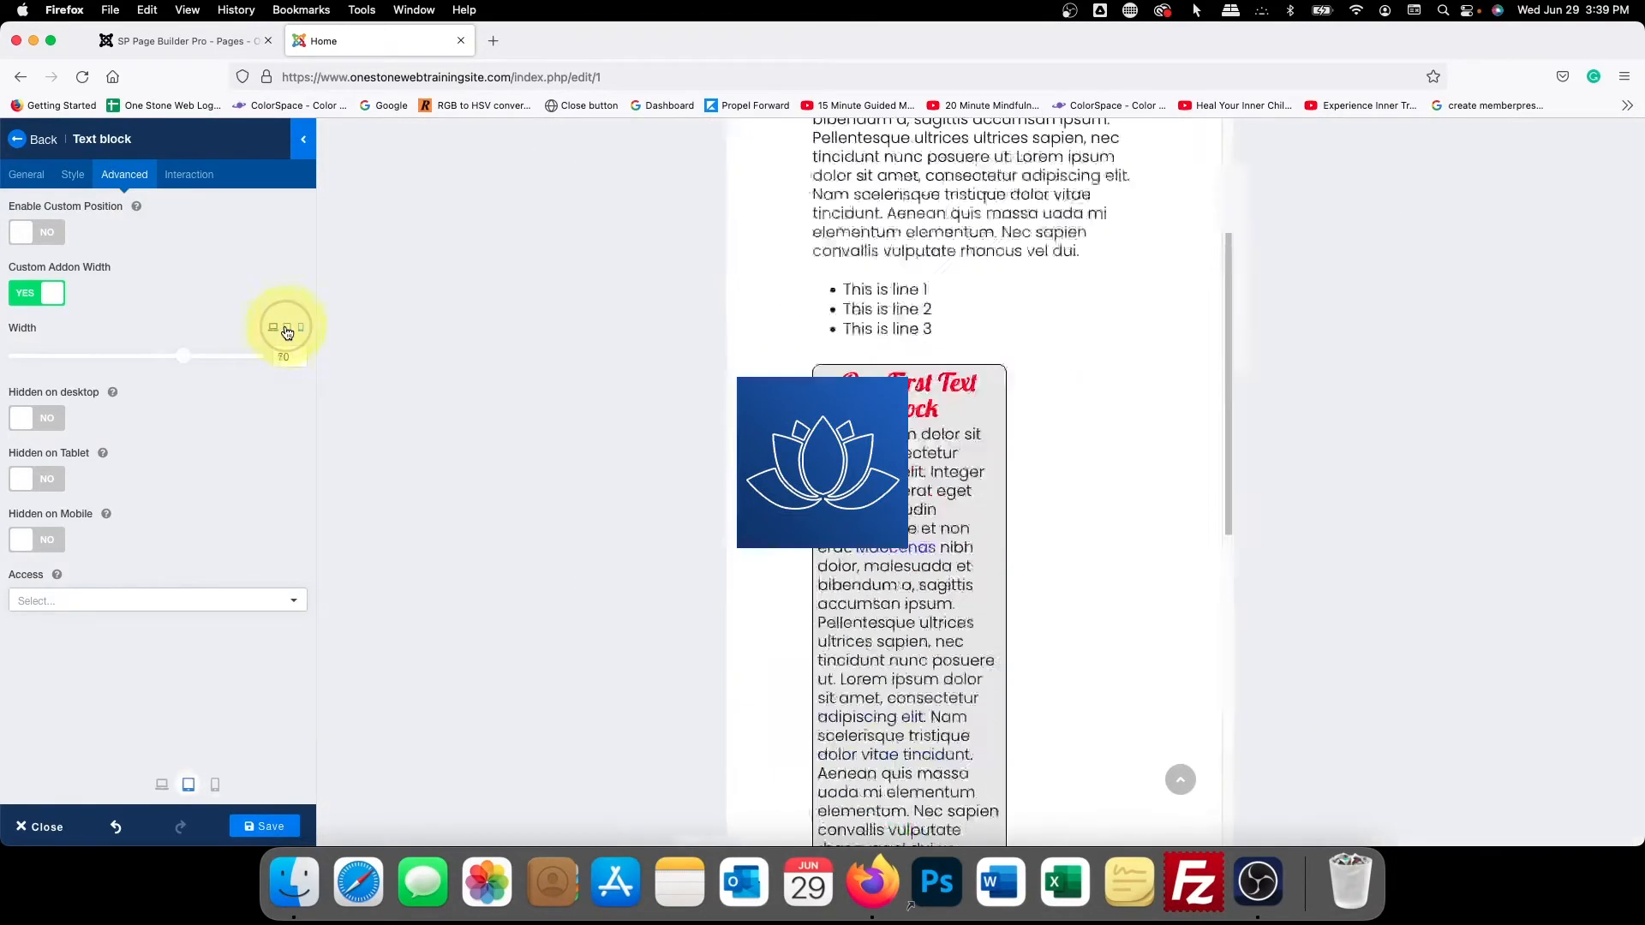
pyautogui.click(271, 329)
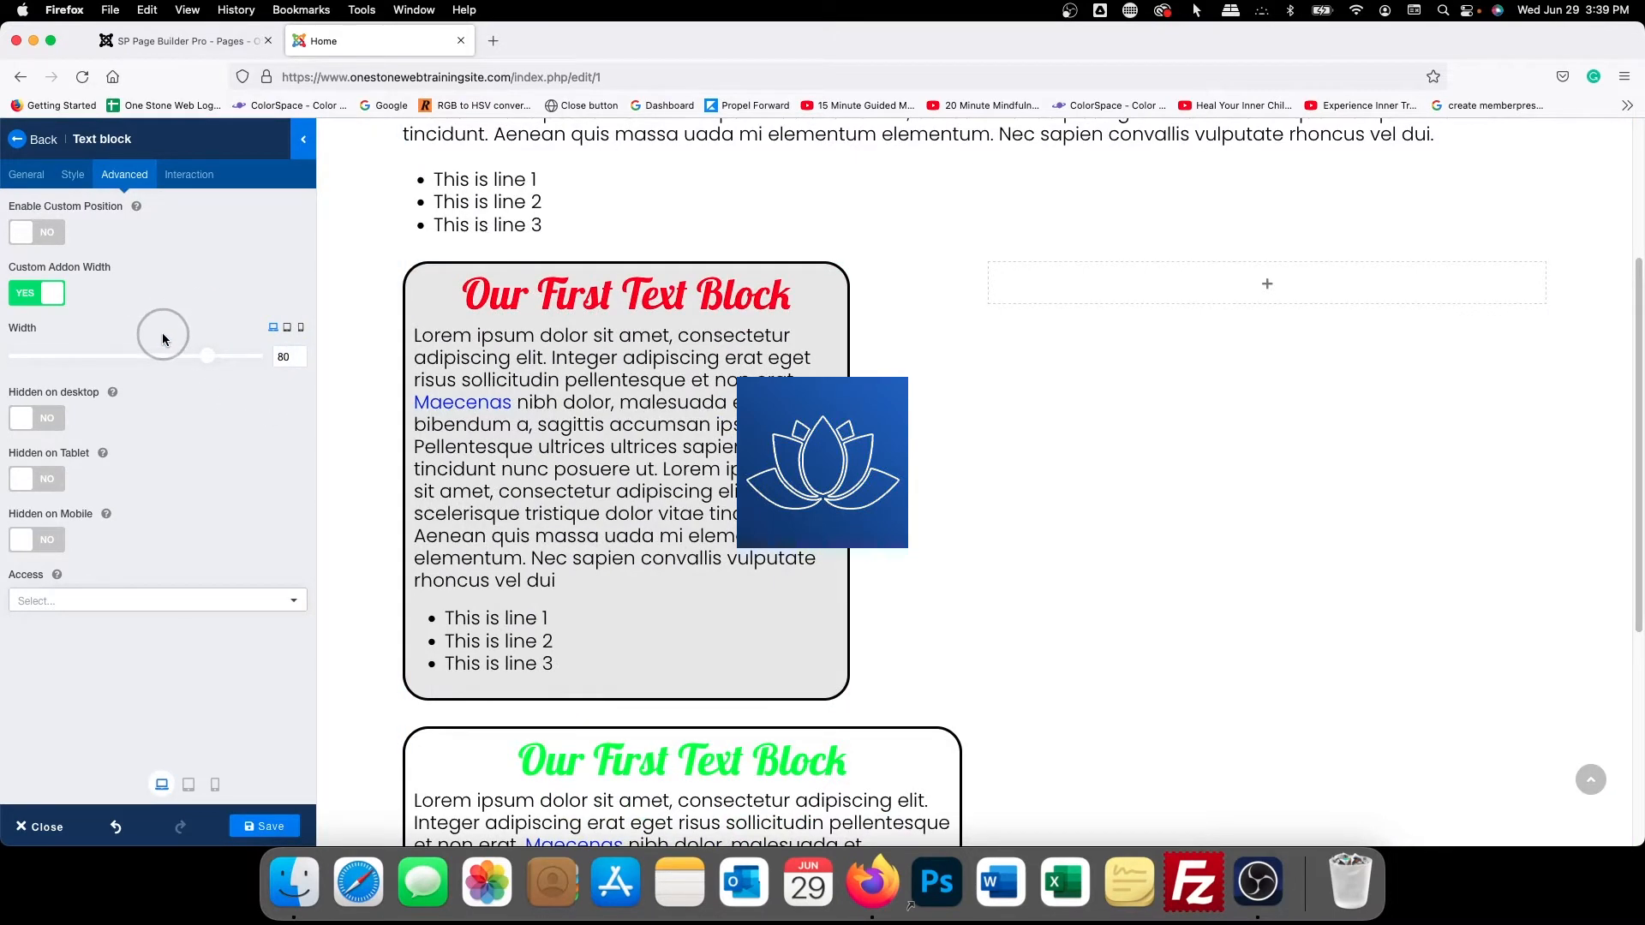
# Re-enable the custom position as Relative and shift the block's From X-axis offset to about -29 px
pyautogui.click(23, 234)
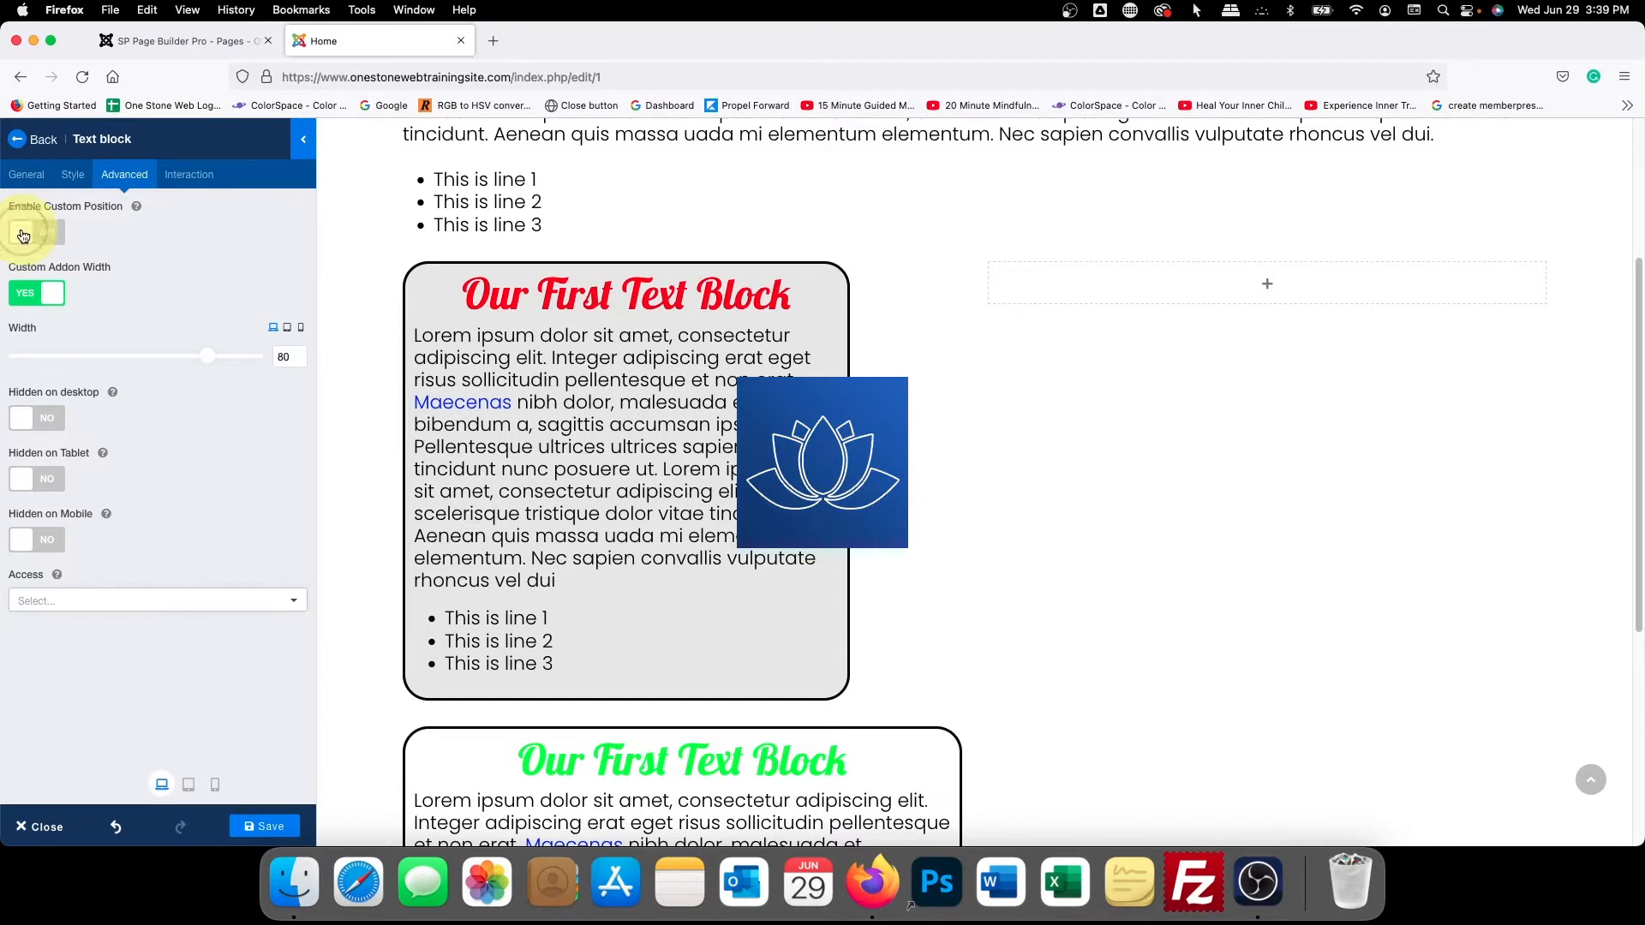
pyautogui.click(43, 293)
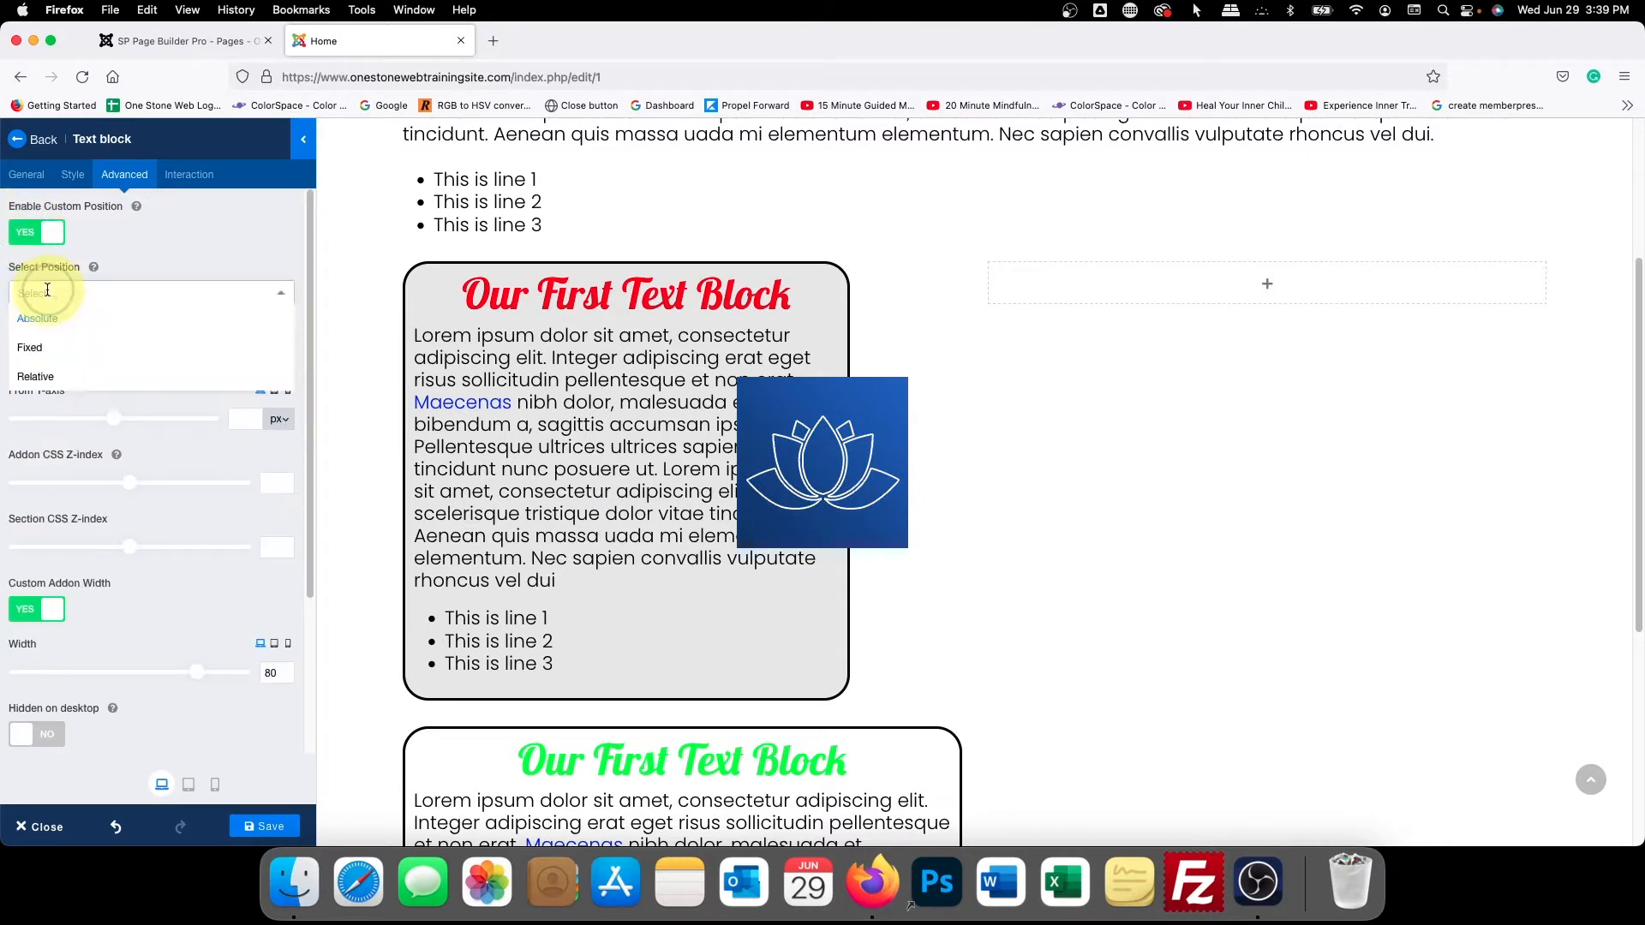
pyautogui.click(54, 376)
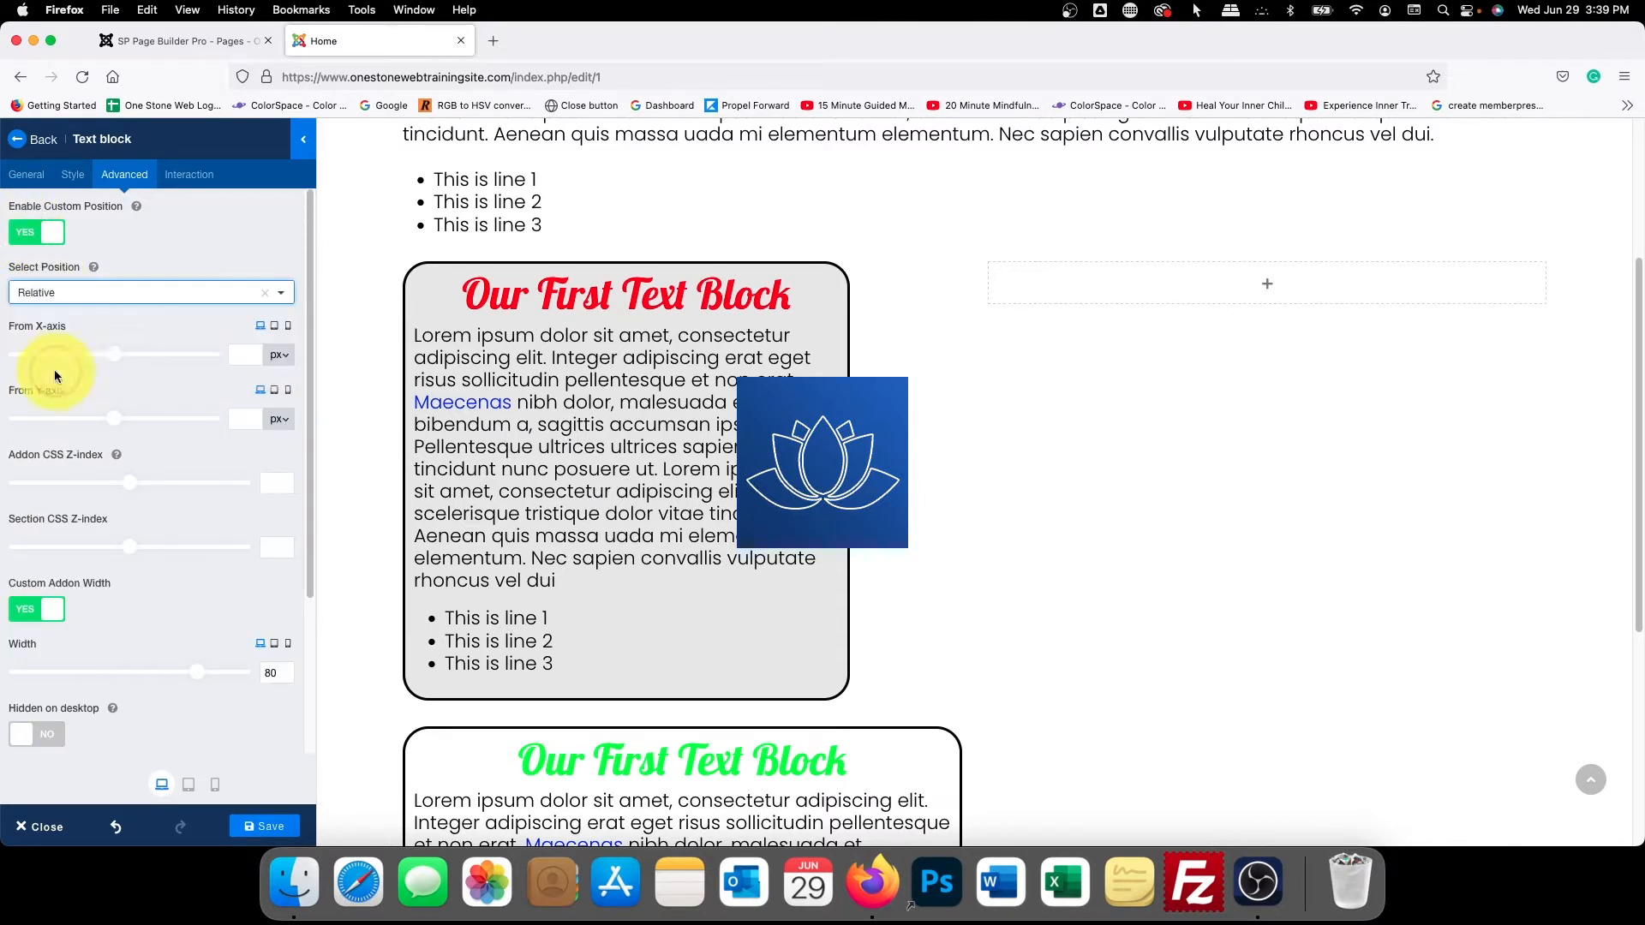
pyautogui.moveTo(114, 356); pyautogui.dragTo(89, 310)
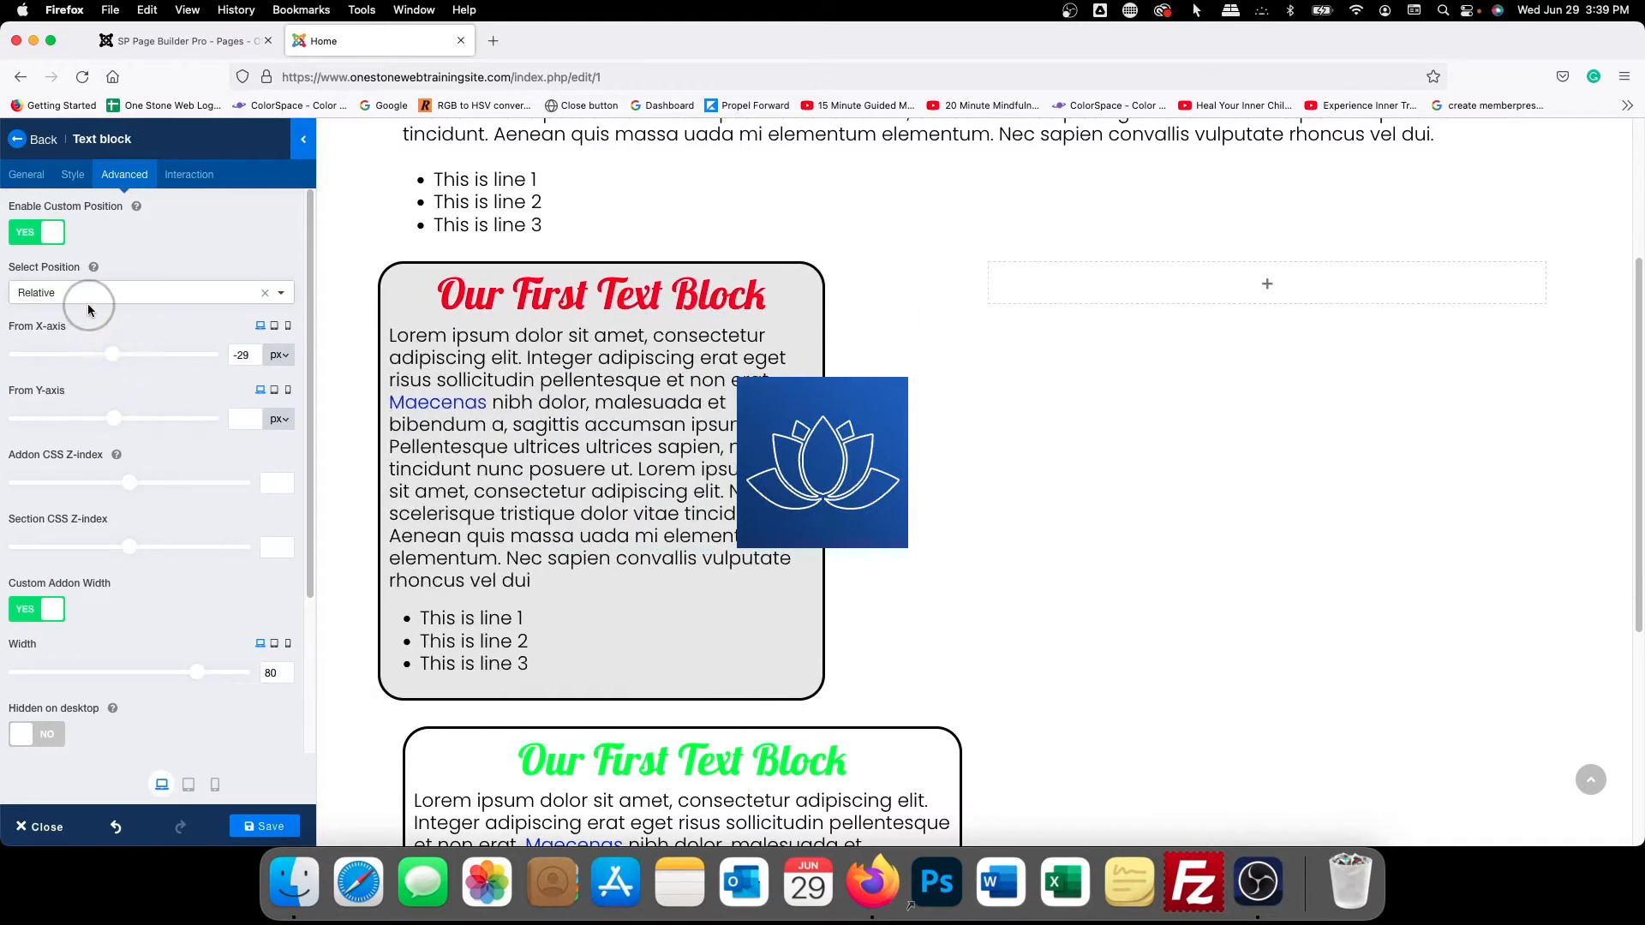
# Change the block's position to Absolute and set its From X-axis offset to about 393 px
pyautogui.click(87, 304)
pyautogui.click(81, 324)
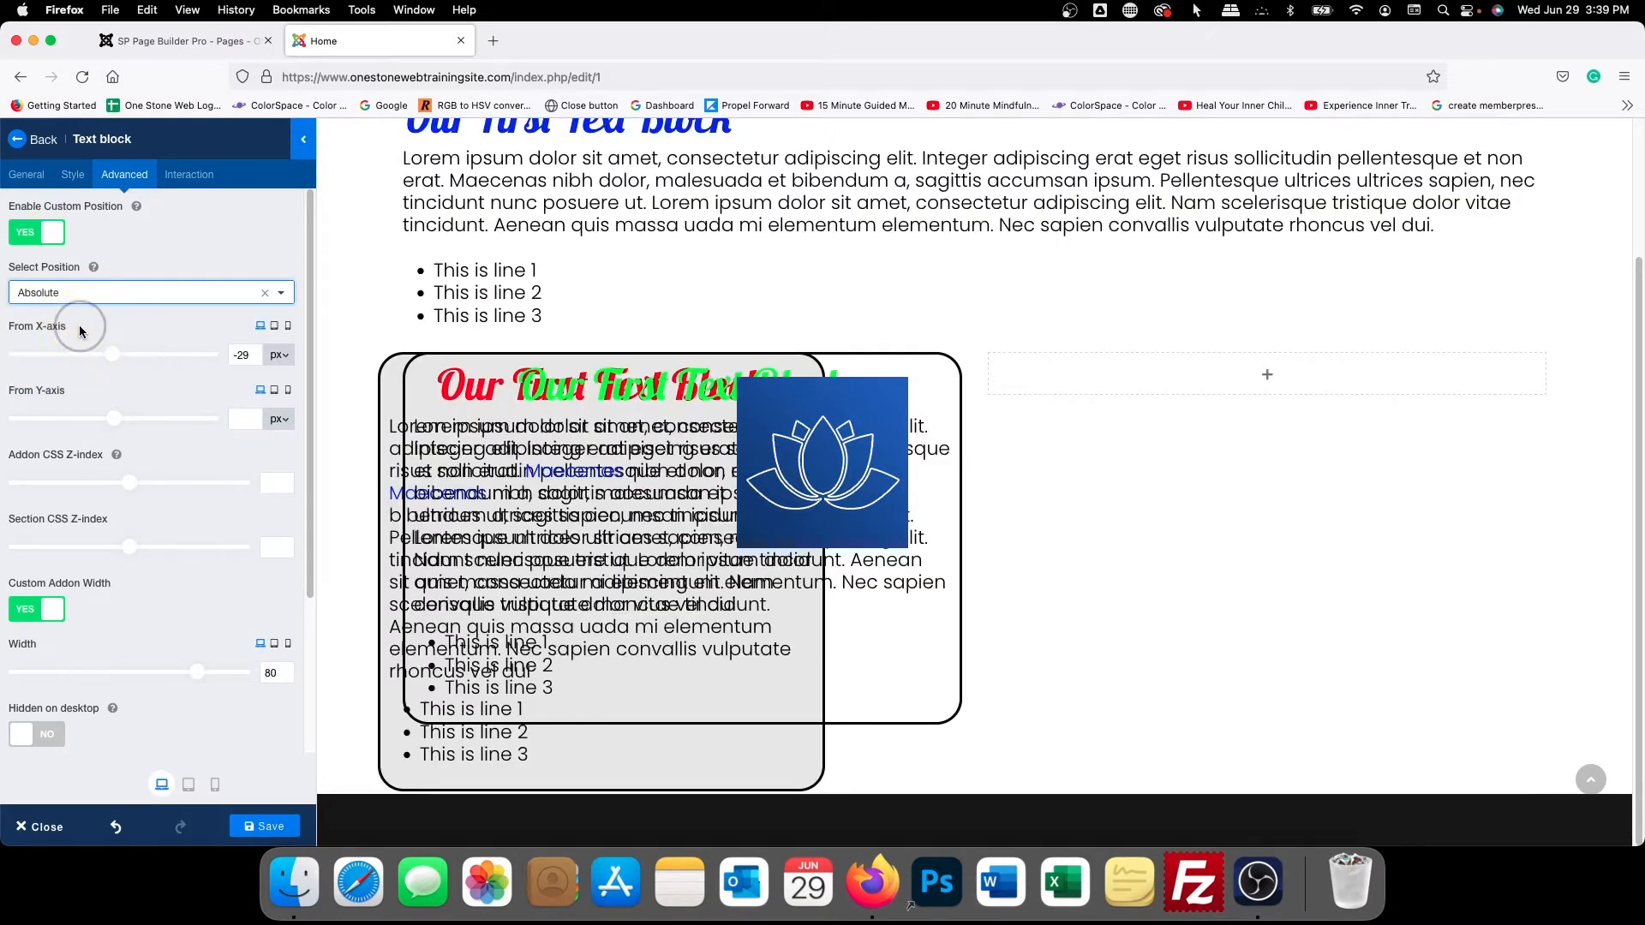
pyautogui.moveTo(119, 360)
pyautogui.mouseDown()
pyautogui.moveTo(132, 351)
pyautogui.moveTo(95, 356)
pyautogui.moveTo(131, 364)
pyautogui.mouseUp()
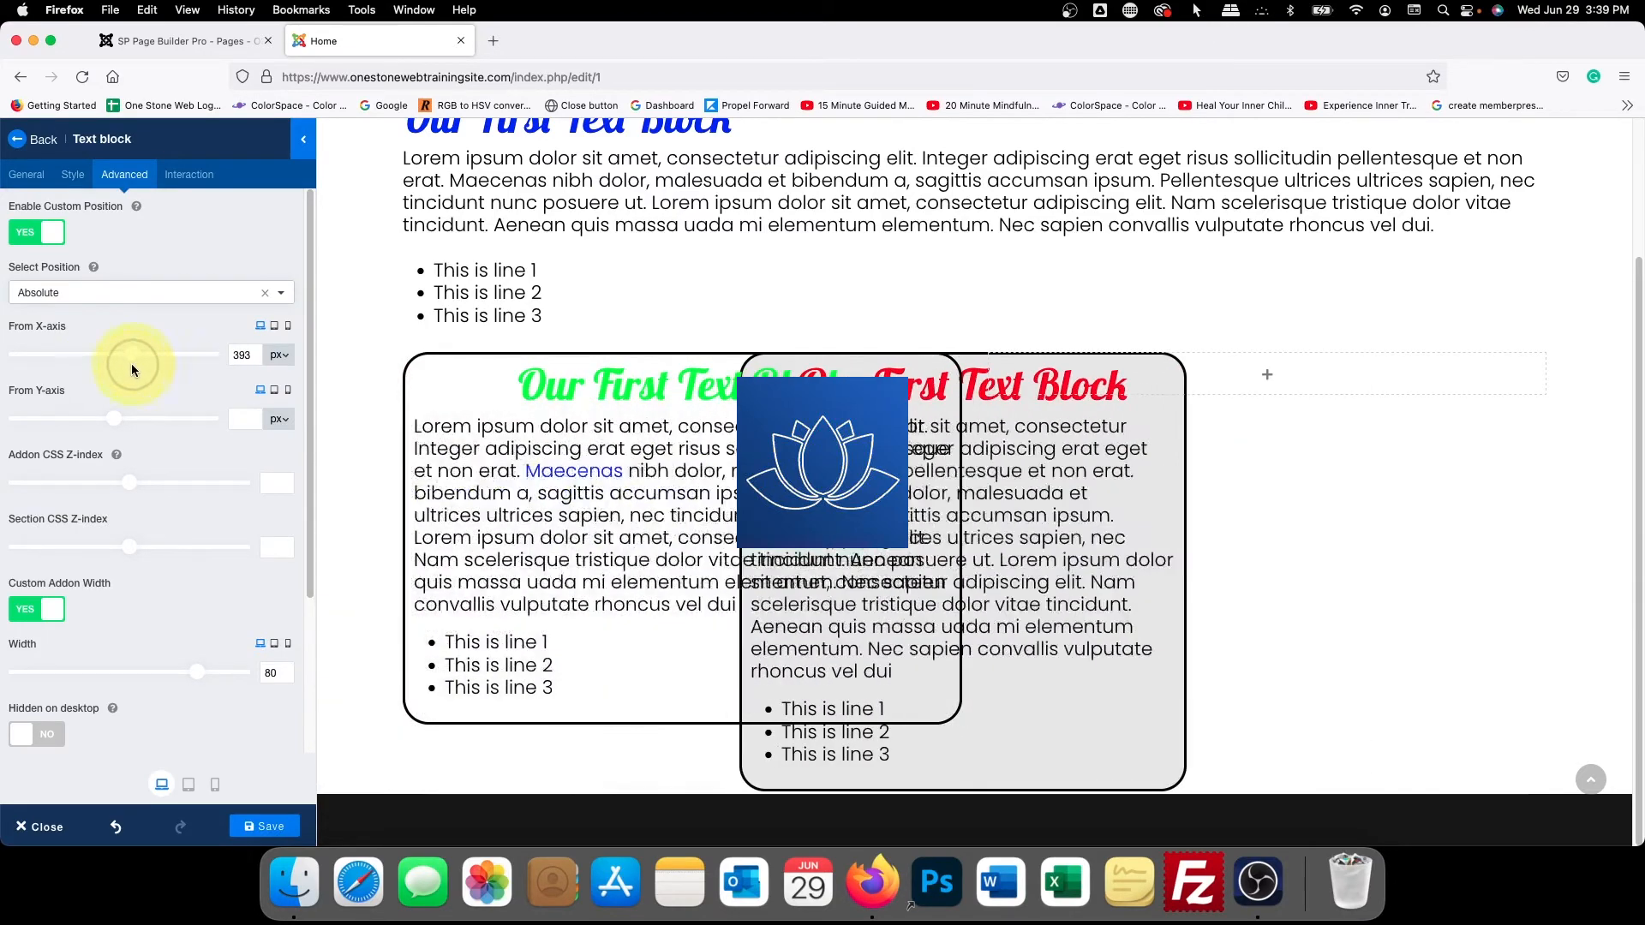
pyautogui.scroll(-3, 231, 378)
pyautogui.scroll(3, 489, 387)
pyautogui.scroll(-3, 483, 379)
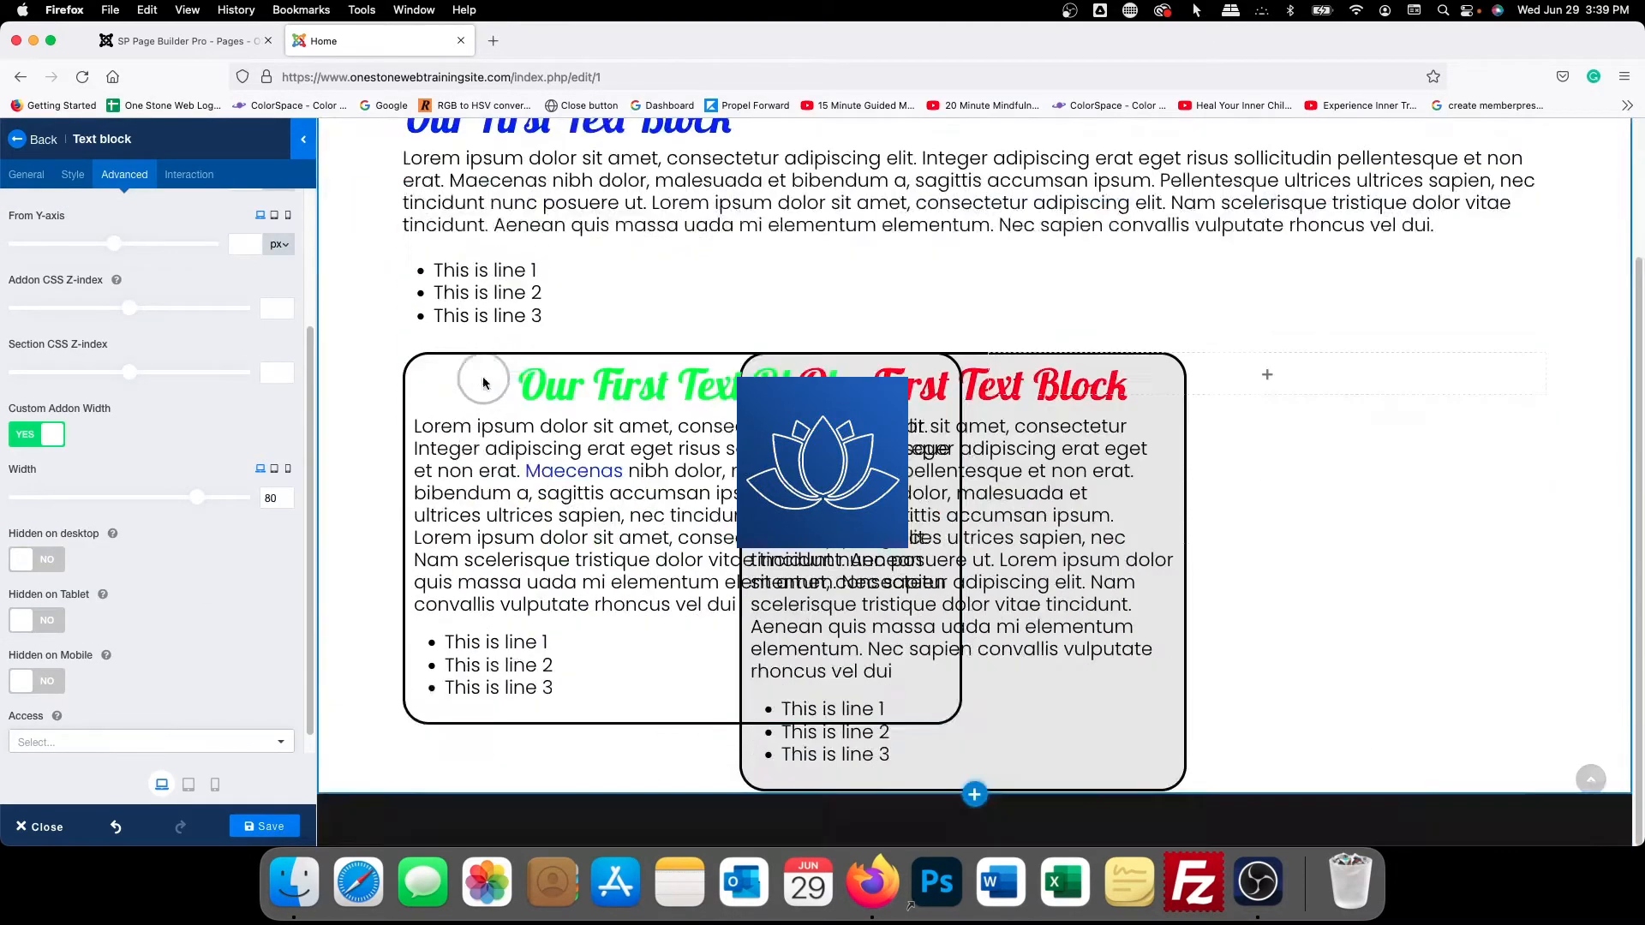
pyautogui.scroll(1, 483, 379)
pyautogui.scroll(3, 105, 335)
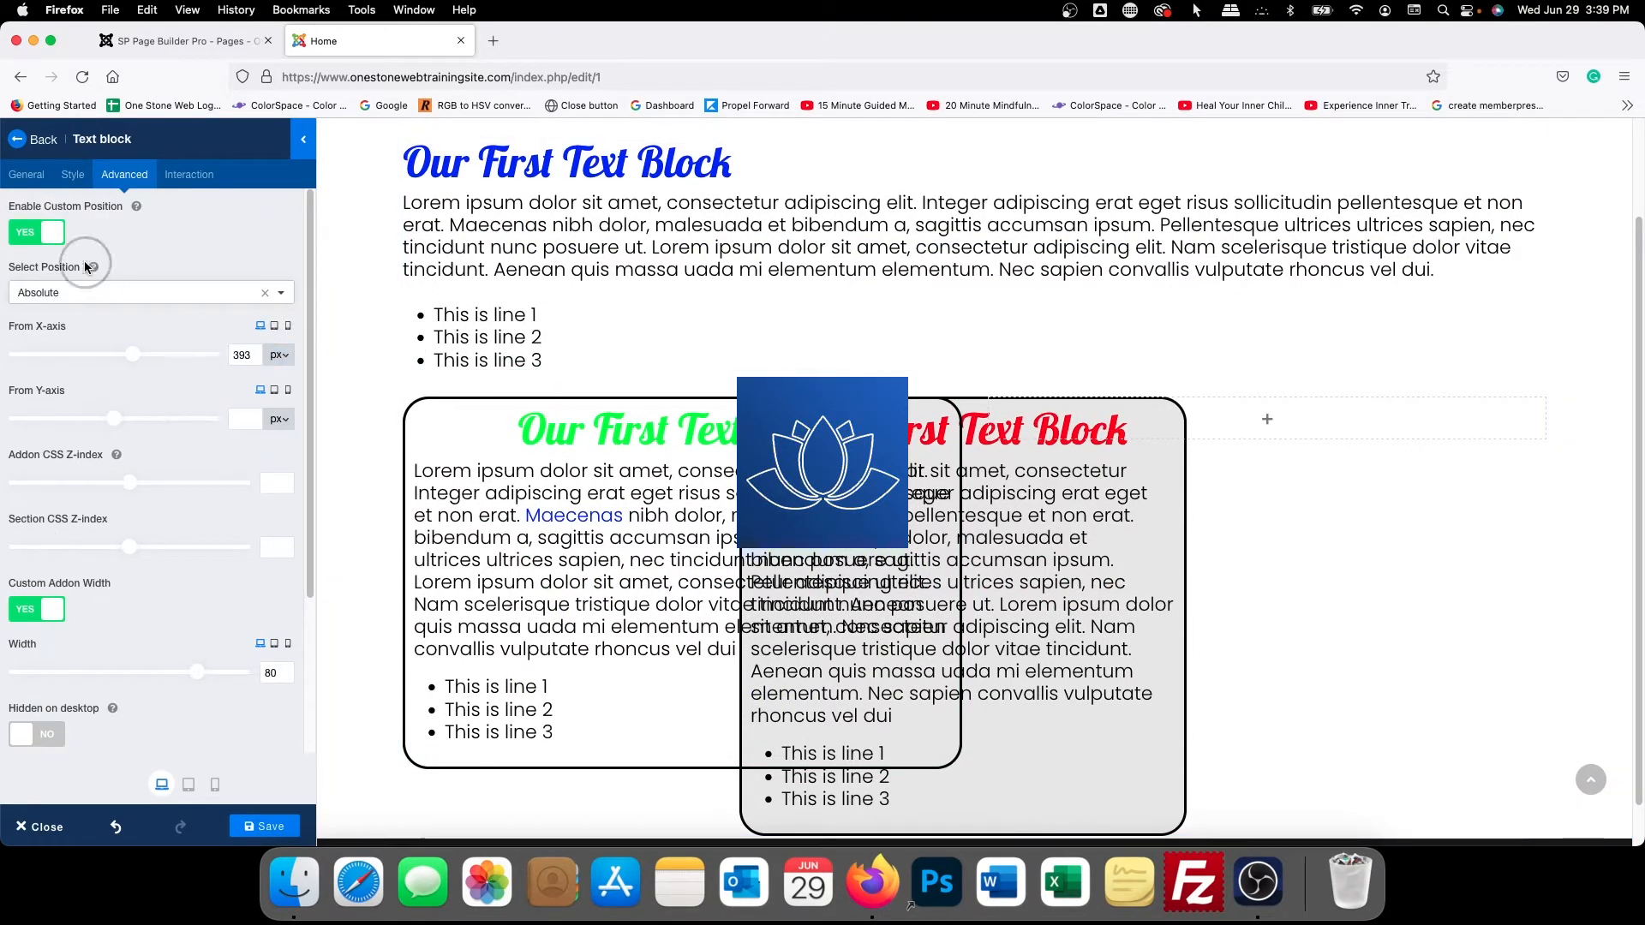
# Change the block's position to Fixed and increase its custom width to 100
pyautogui.click(74, 303)
pyautogui.click(74, 351)
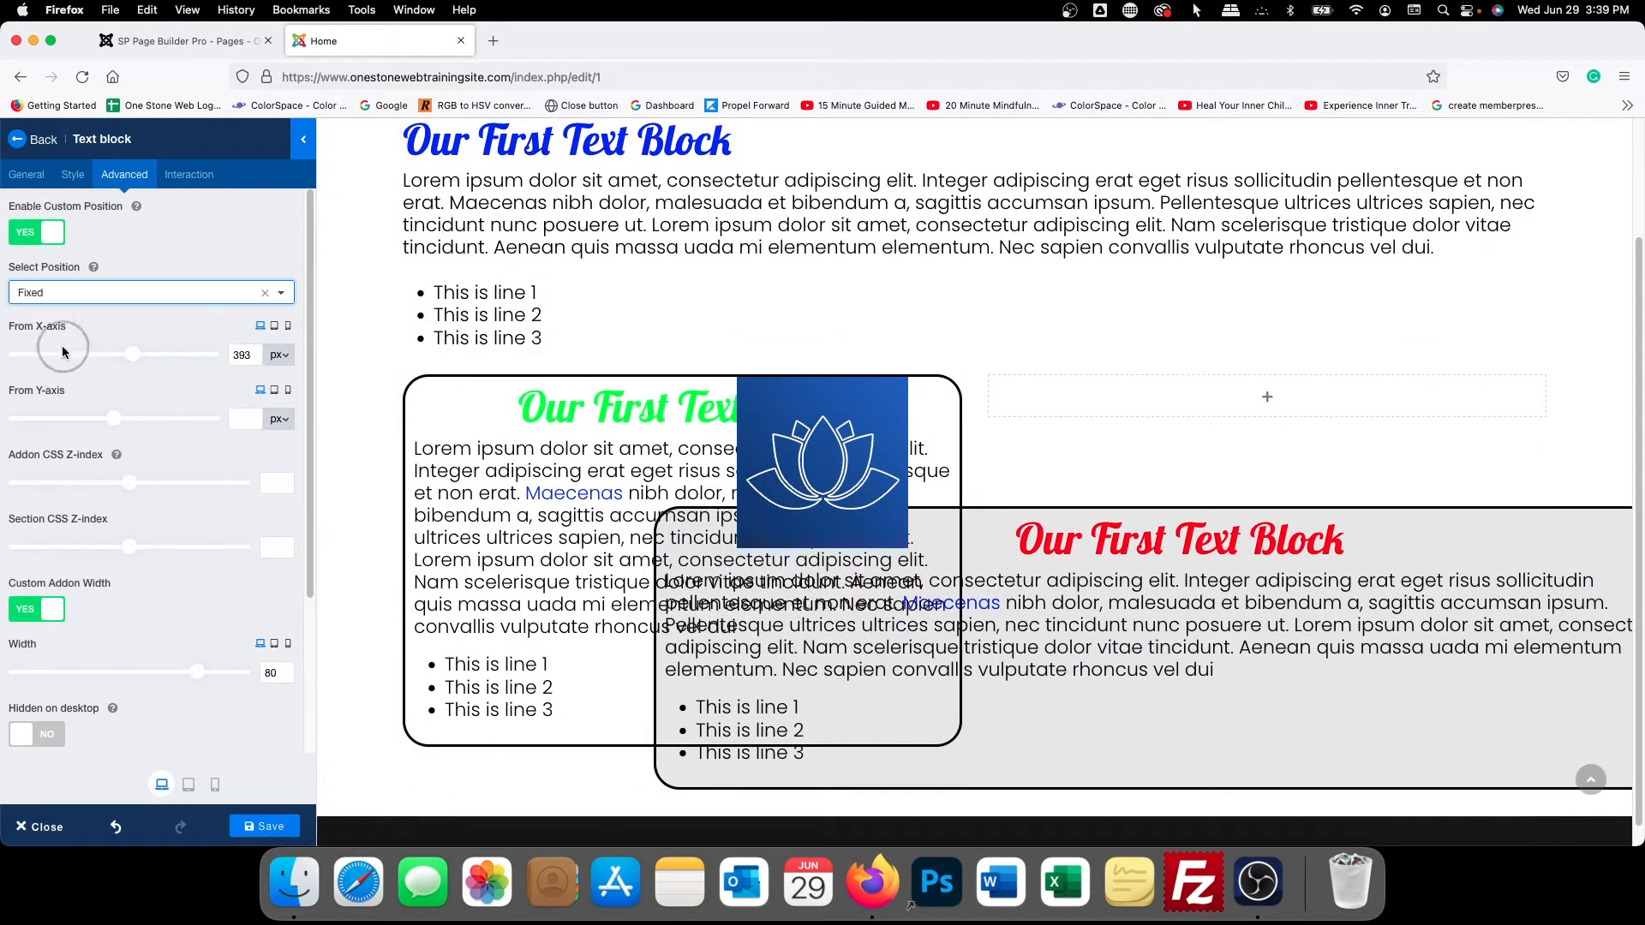
pyautogui.scroll(-1, 127, 408)
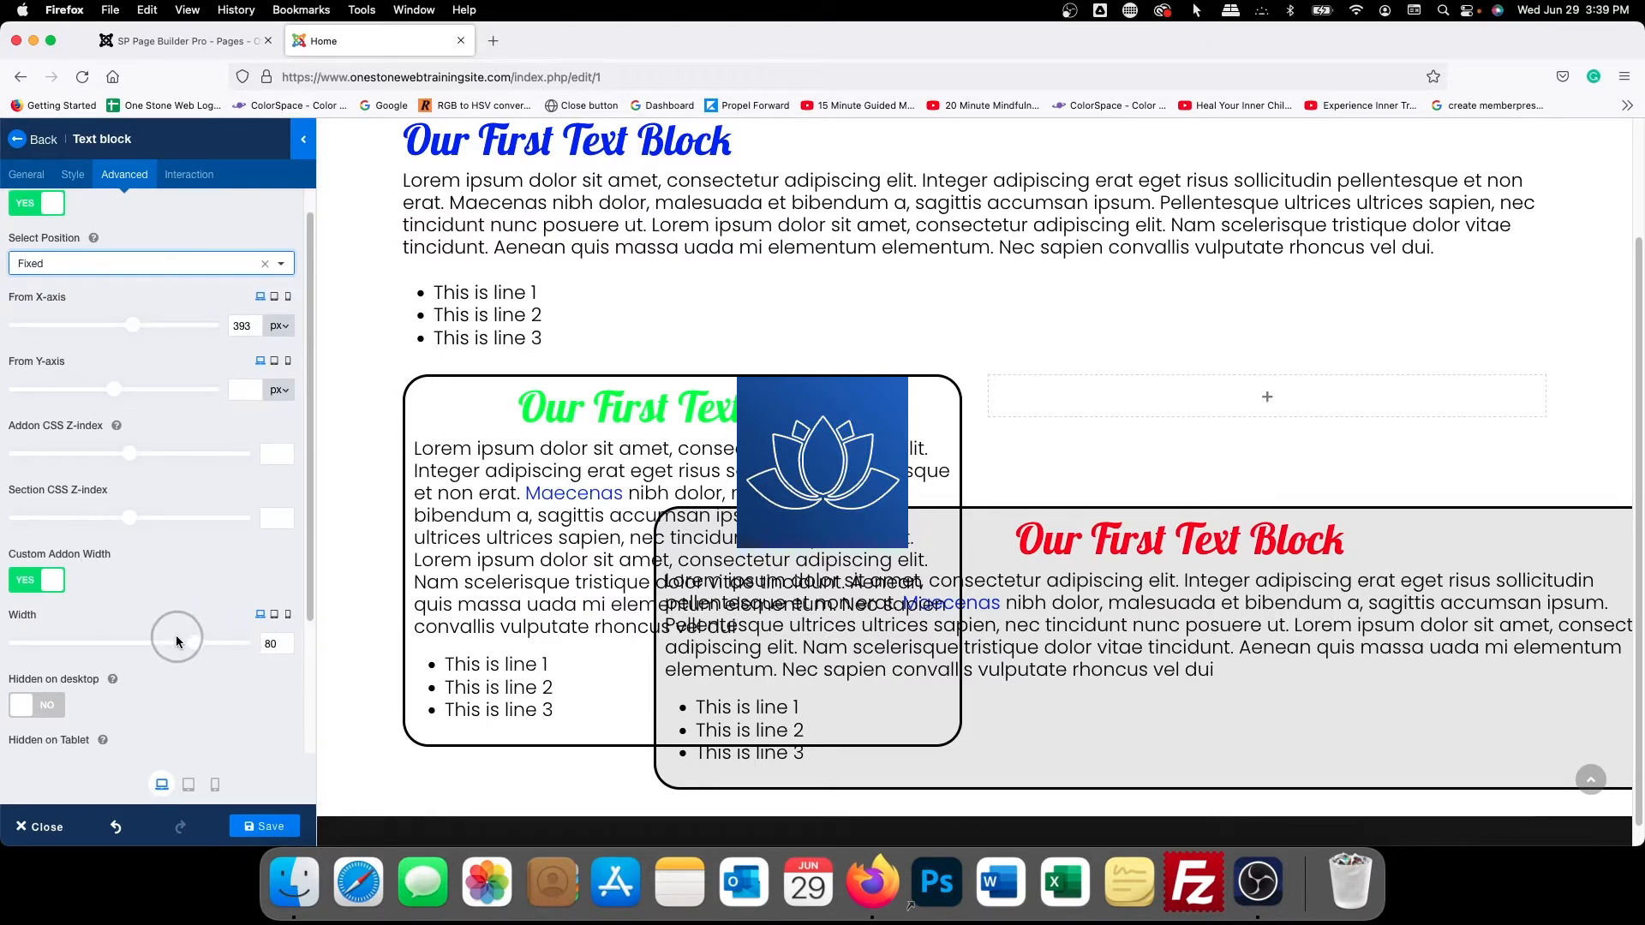
pyautogui.moveTo(196, 643); pyautogui.dragTo(323, 631)
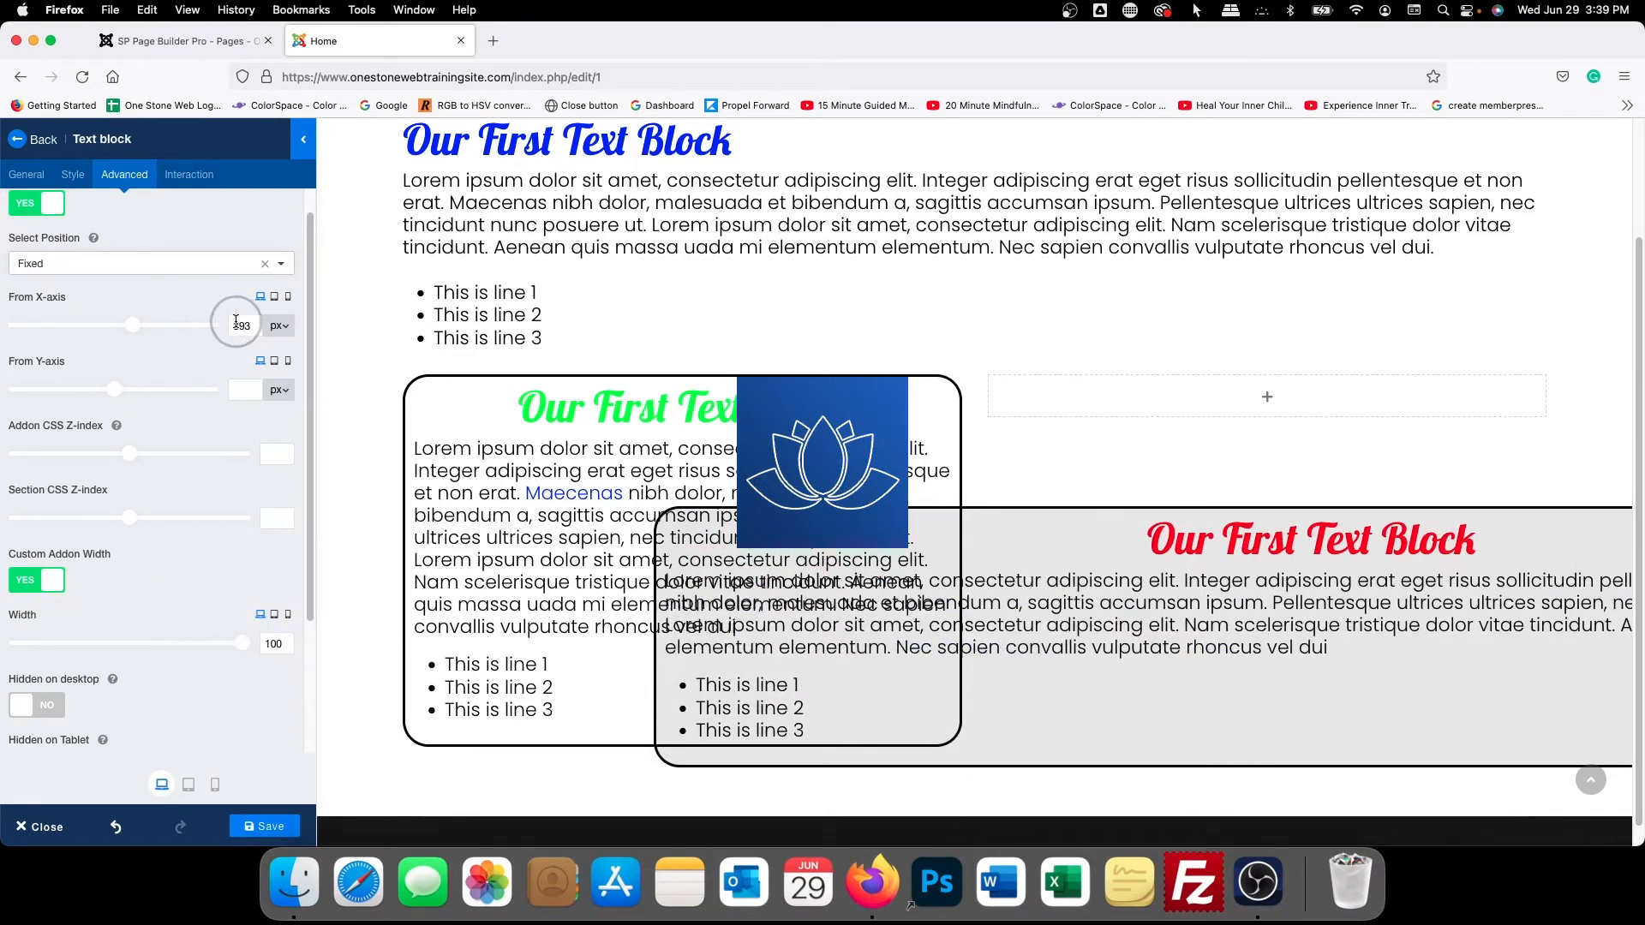
# Clear the block's From X-axis offset and turn off both its custom position and custom addon width
pyautogui.click(247, 326)
pyautogui.click(249, 325)
pyautogui.press('BackSpace')
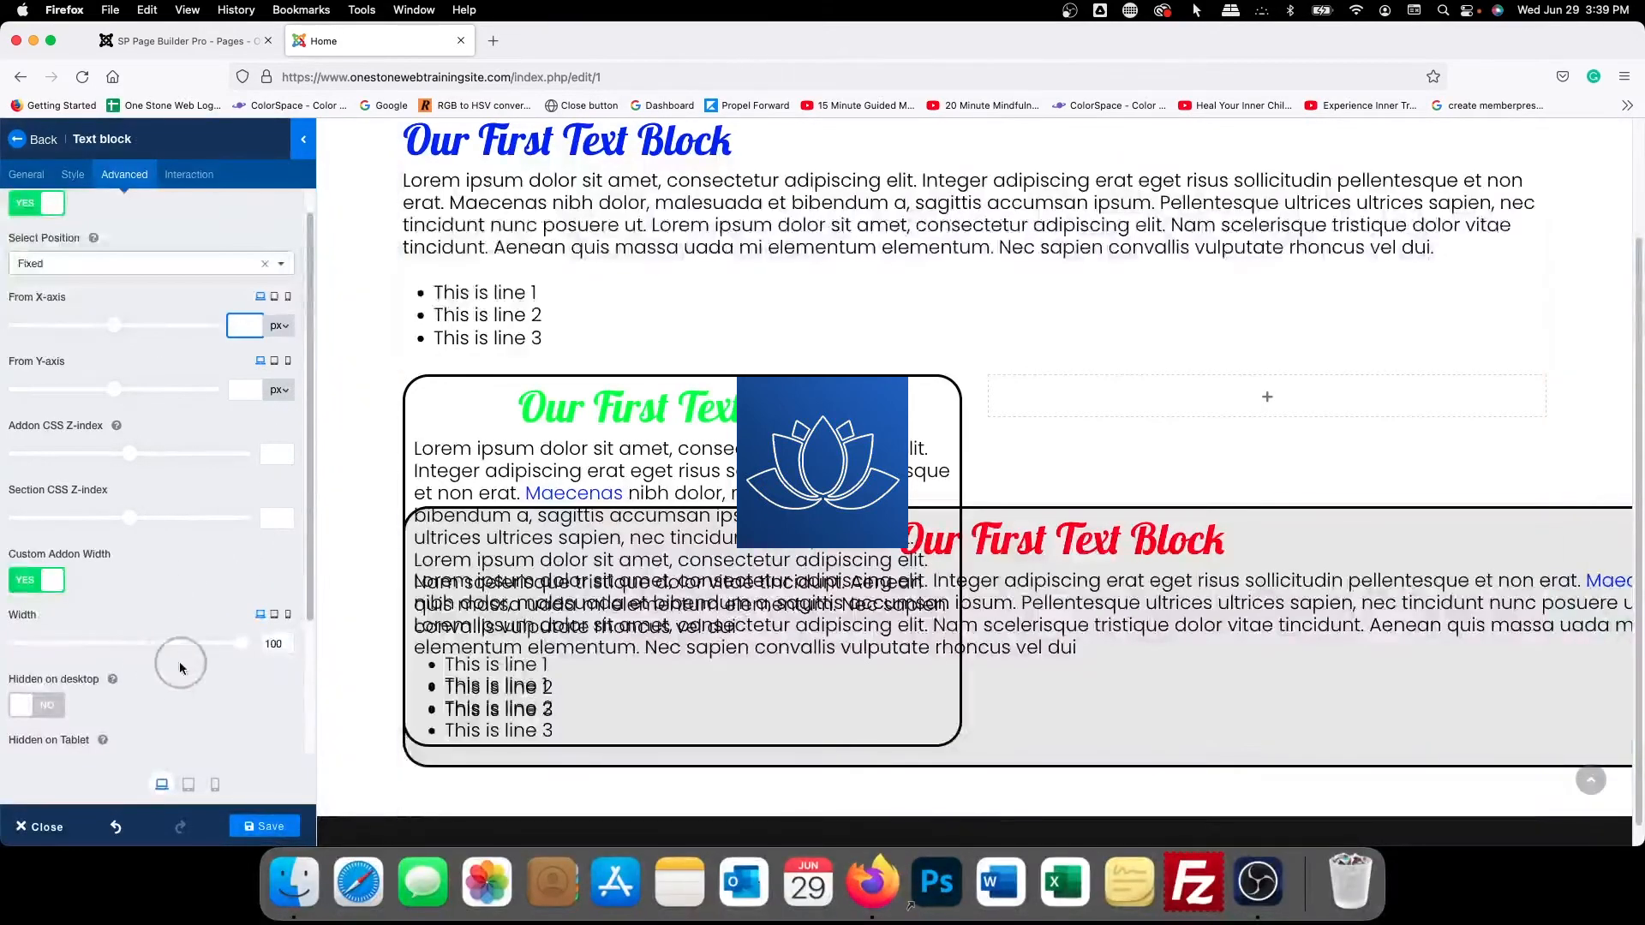
pyautogui.click(39, 206)
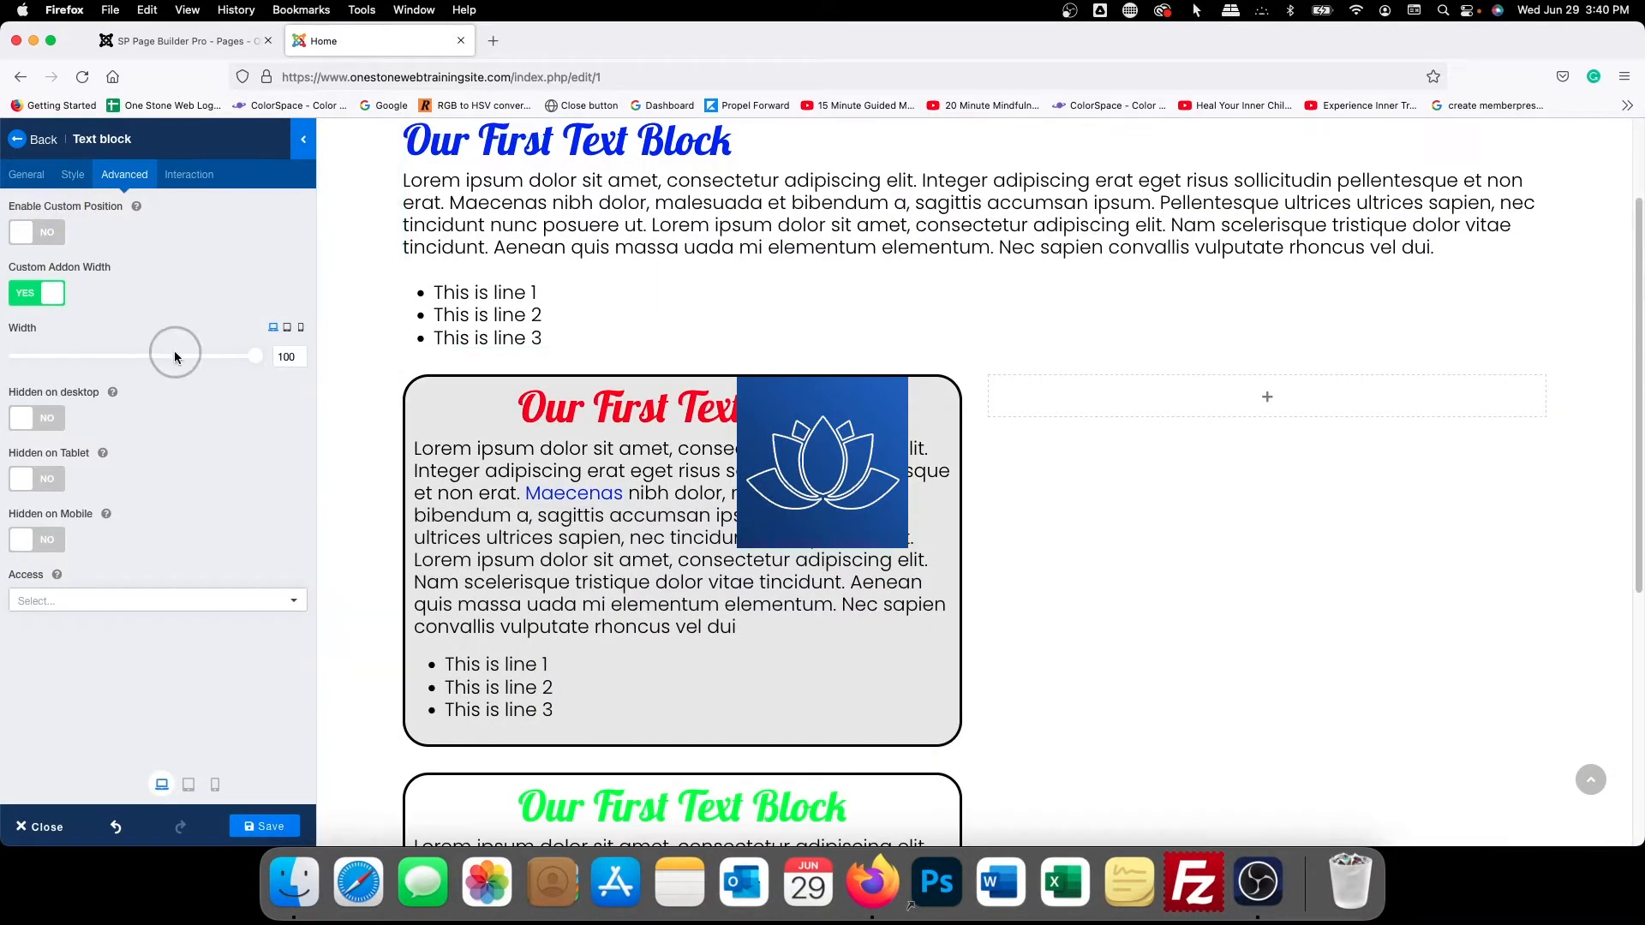
pyautogui.click(34, 293)
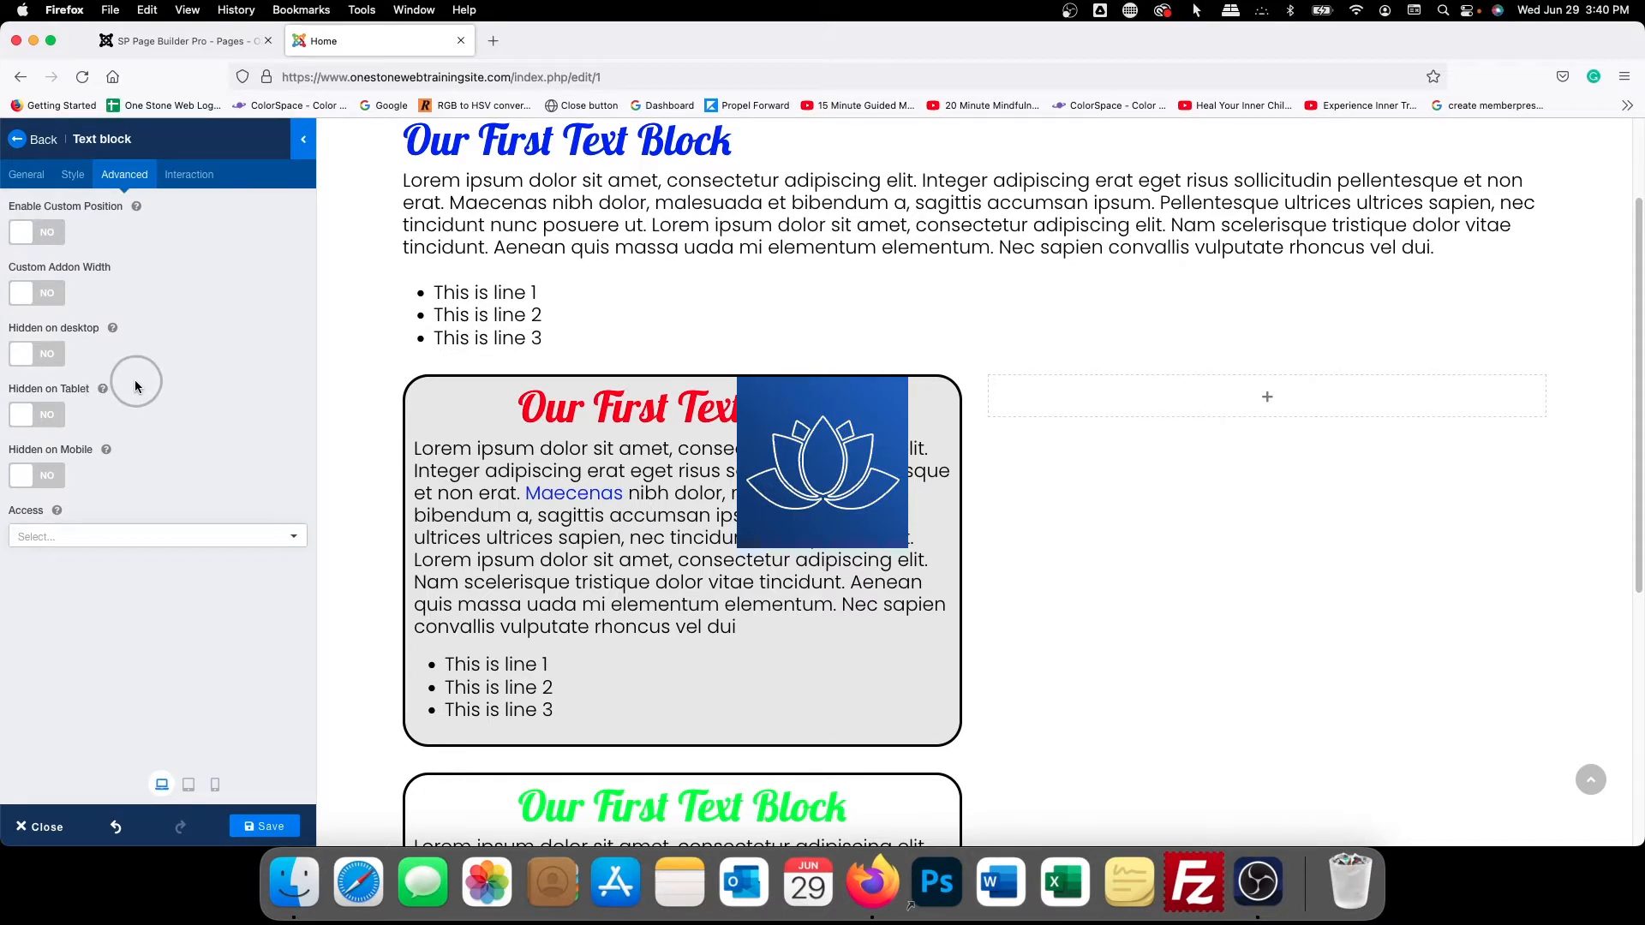
# Duplicate the gray text block with the red title
pyautogui.click(36, 355)
pyautogui.click(42, 473)
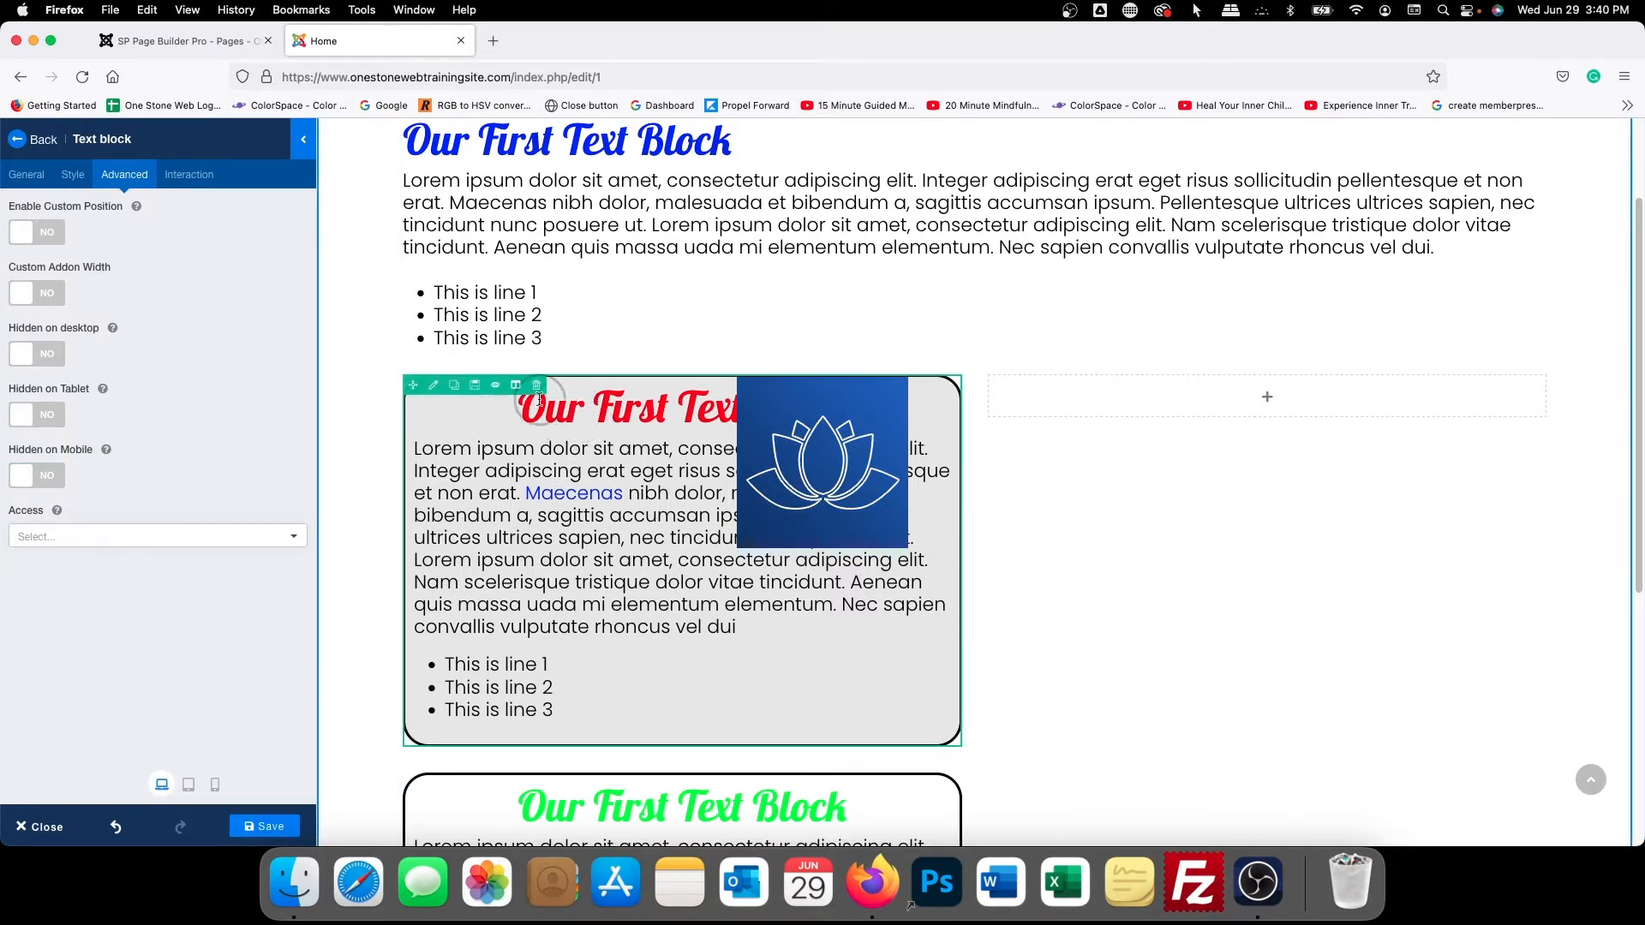
pyautogui.click(453, 385)
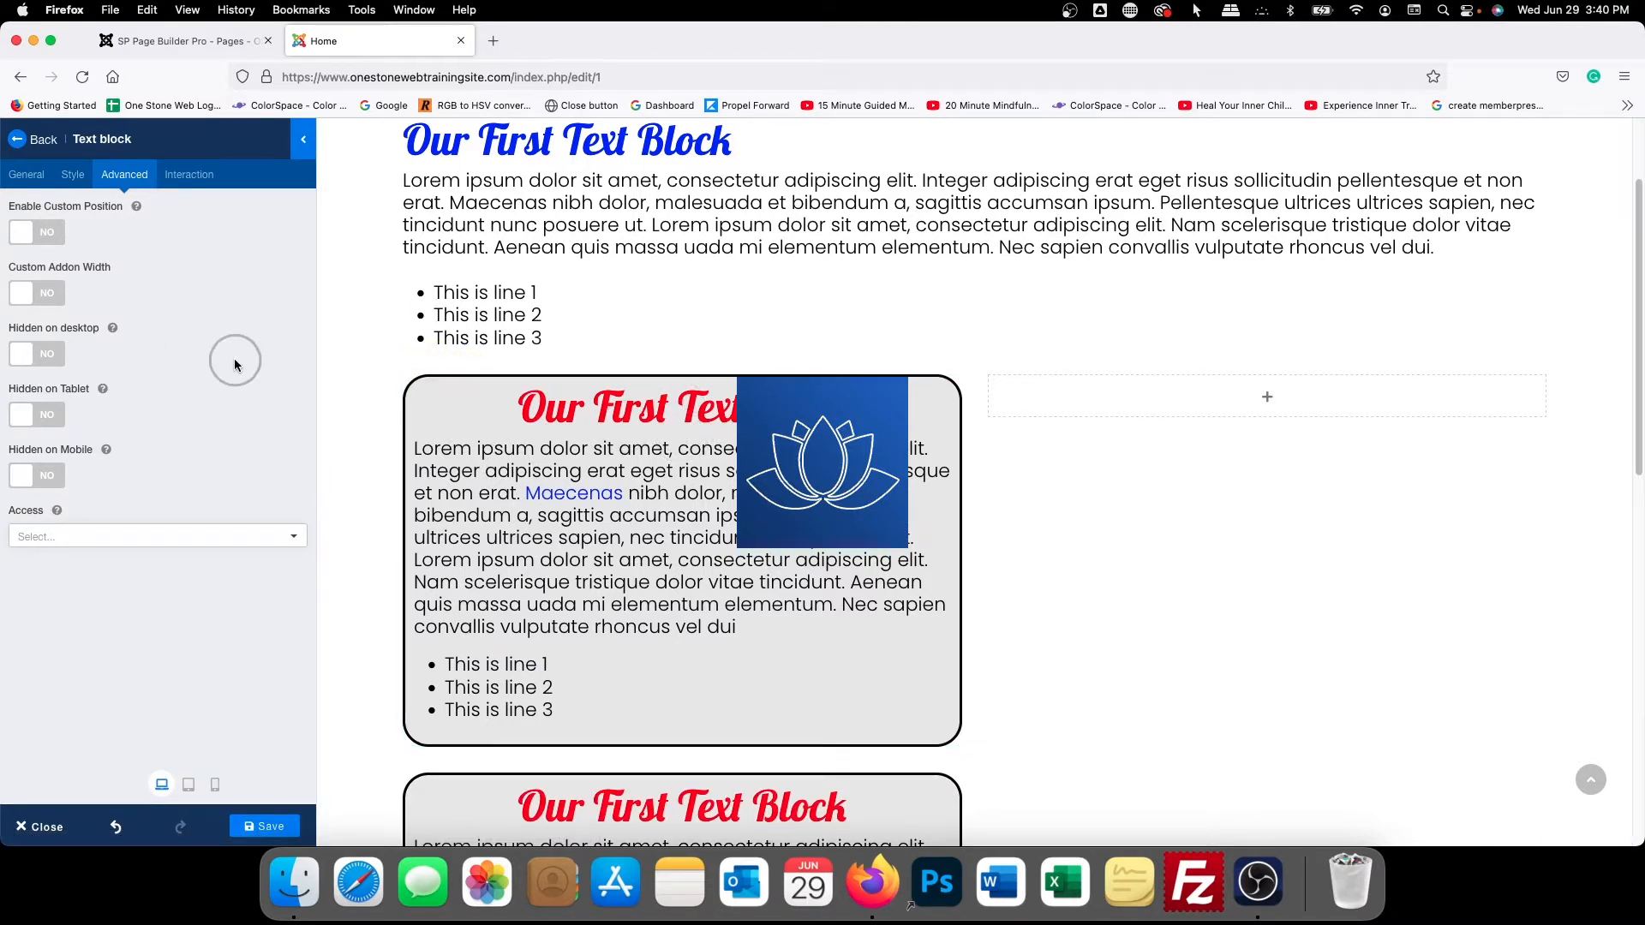
# Set the content alignment of the upper red-titled text block to Left
pyautogui.click(72, 174)
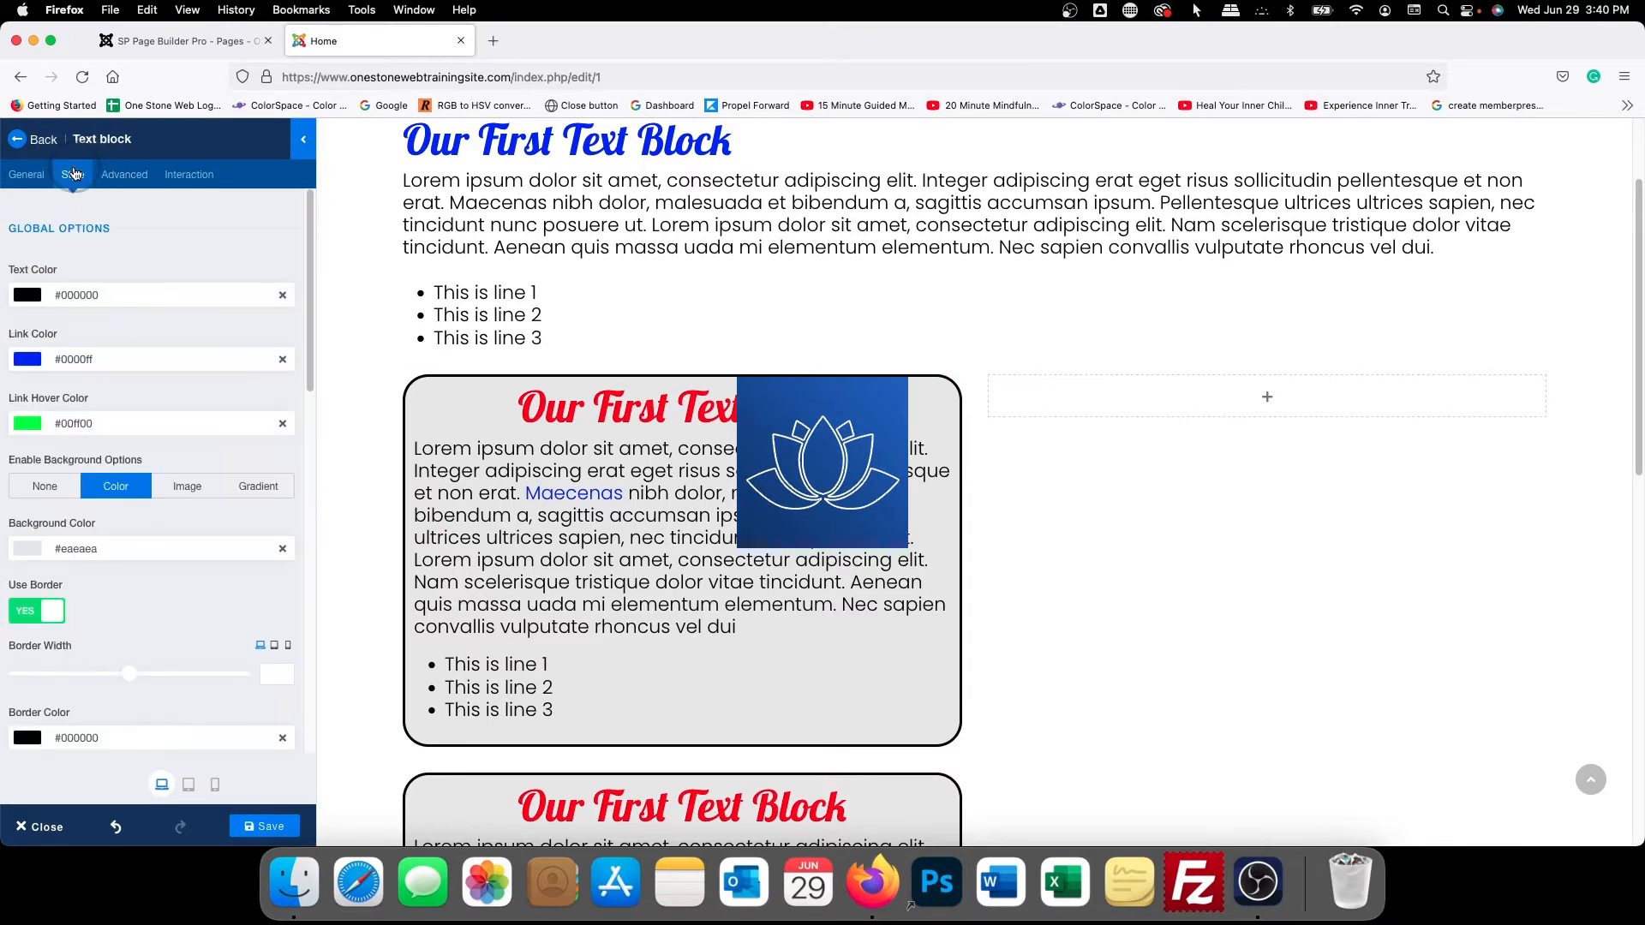
pyautogui.scroll(-3, 157, 496)
pyautogui.scroll(3, 159, 498)
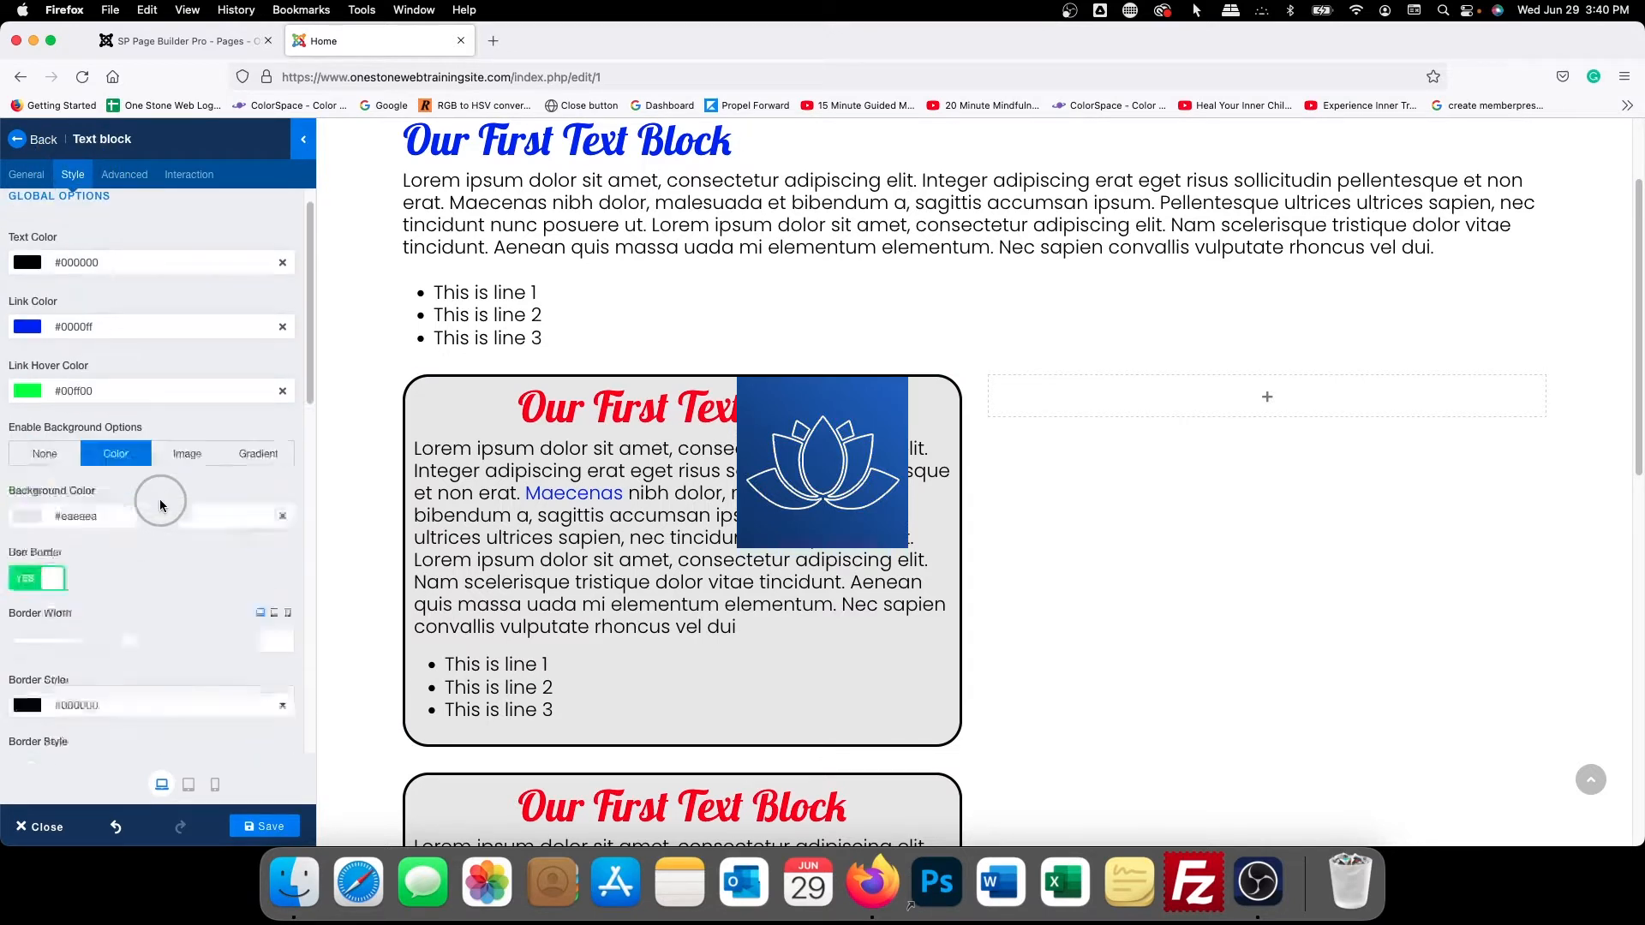
pyautogui.click(27, 174)
pyautogui.scroll(-5, 179, 394)
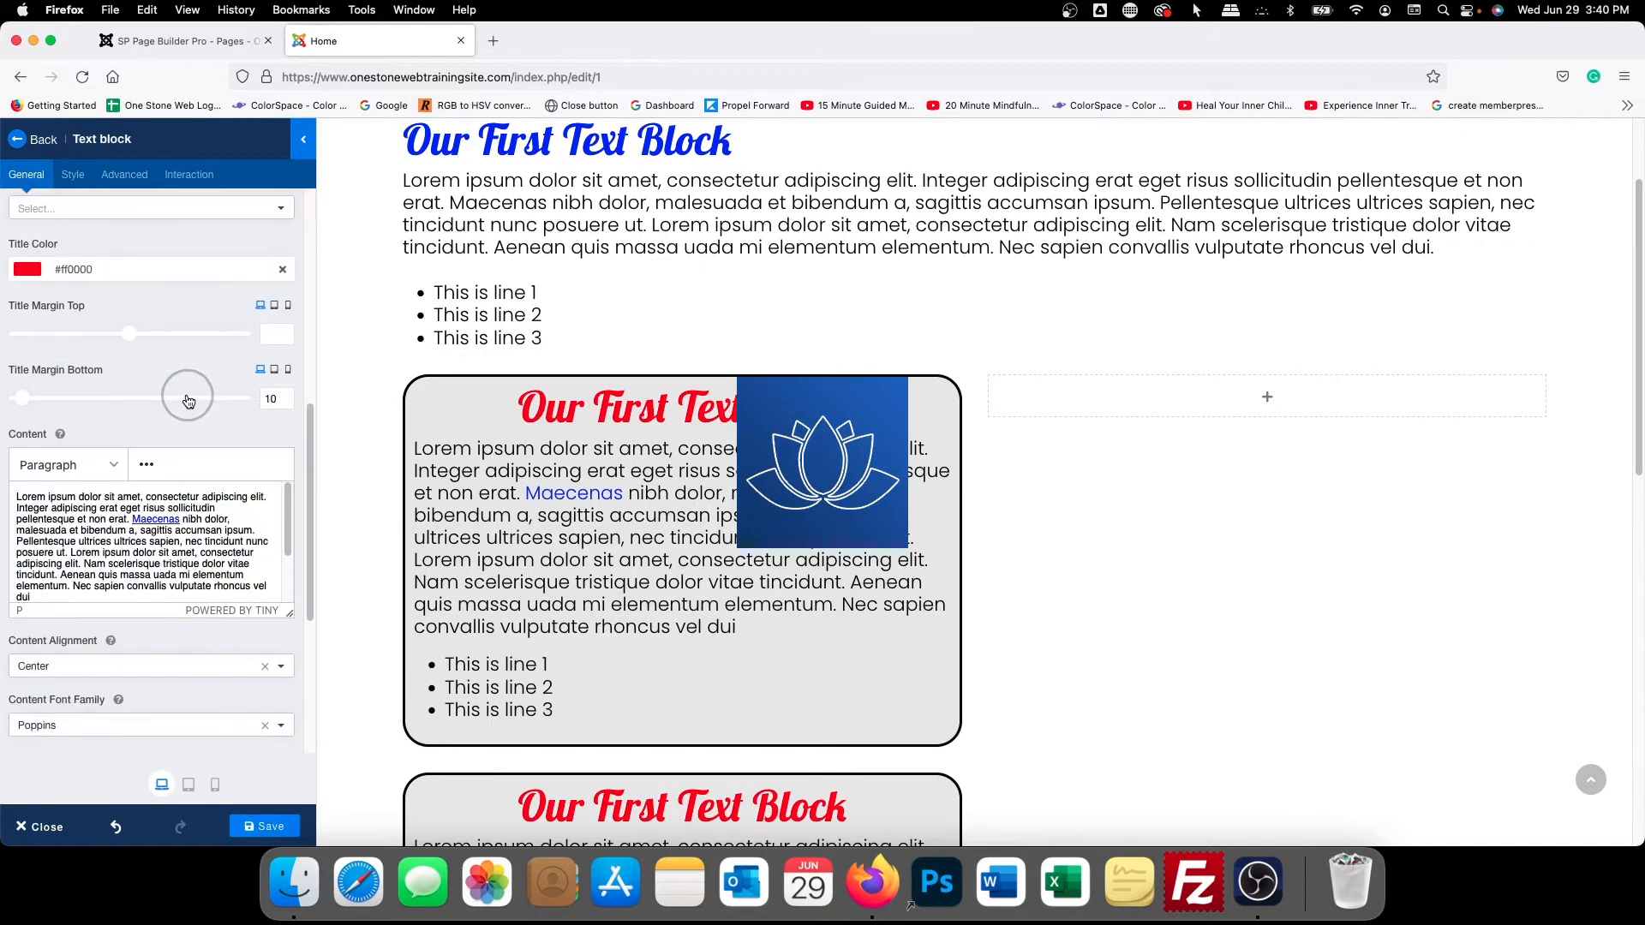
pyautogui.scroll(-2, 188, 401)
pyautogui.click(79, 579)
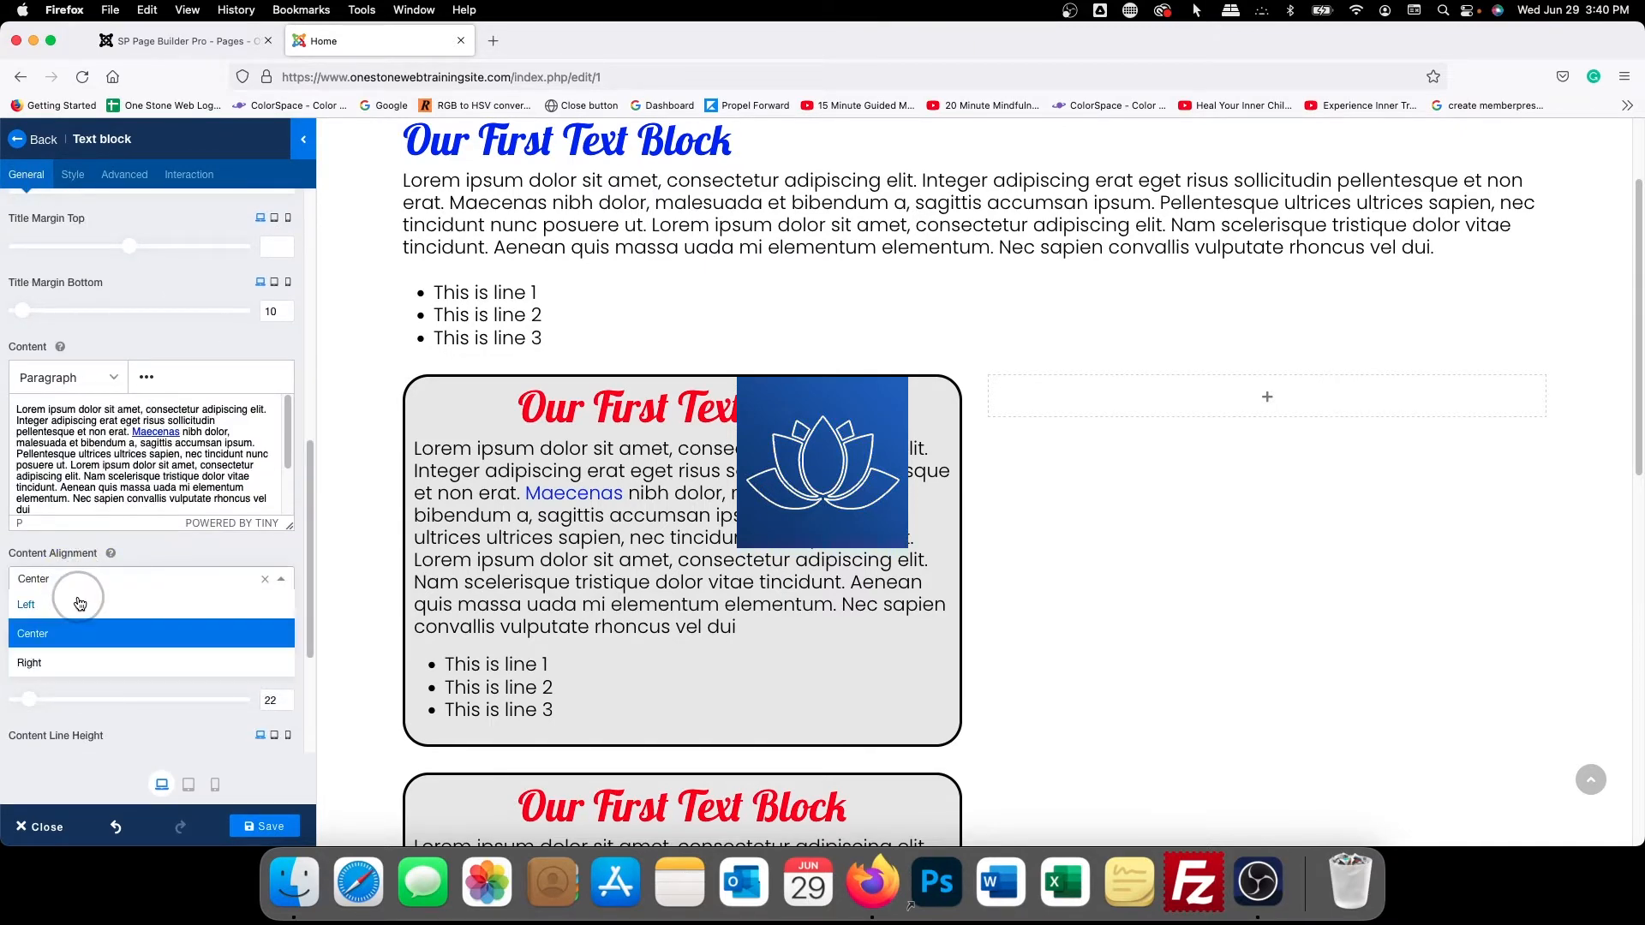
pyautogui.click(78, 602)
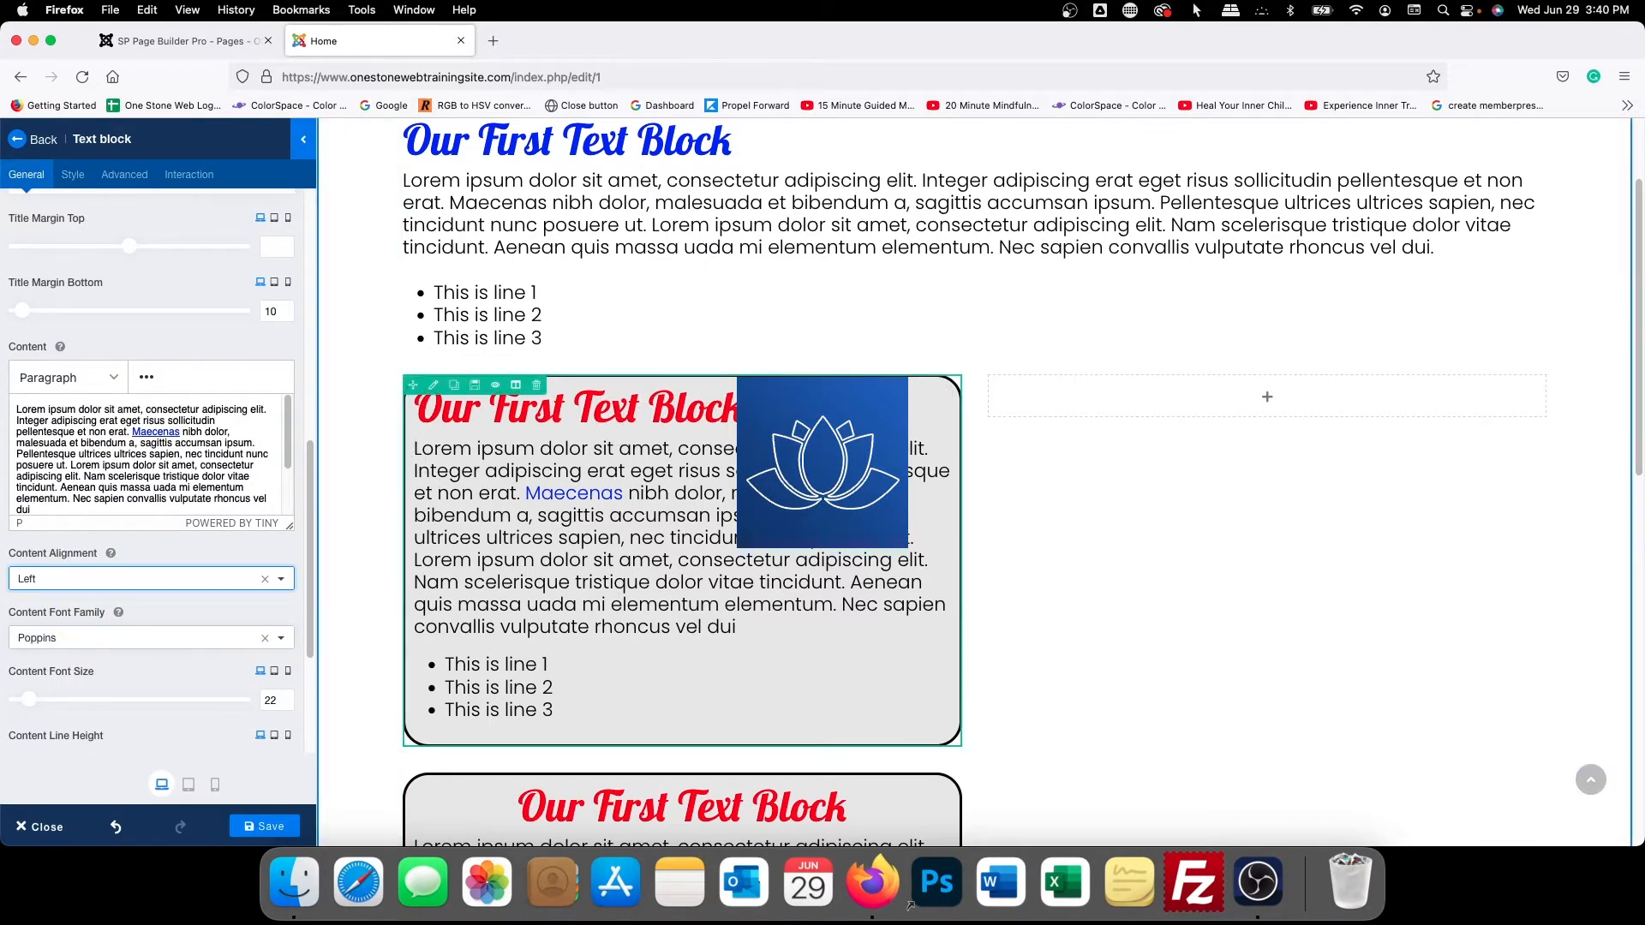
# Set the upper red-titled block's background option to None and turn off its border
pyautogui.scroll(5, 146, 415)
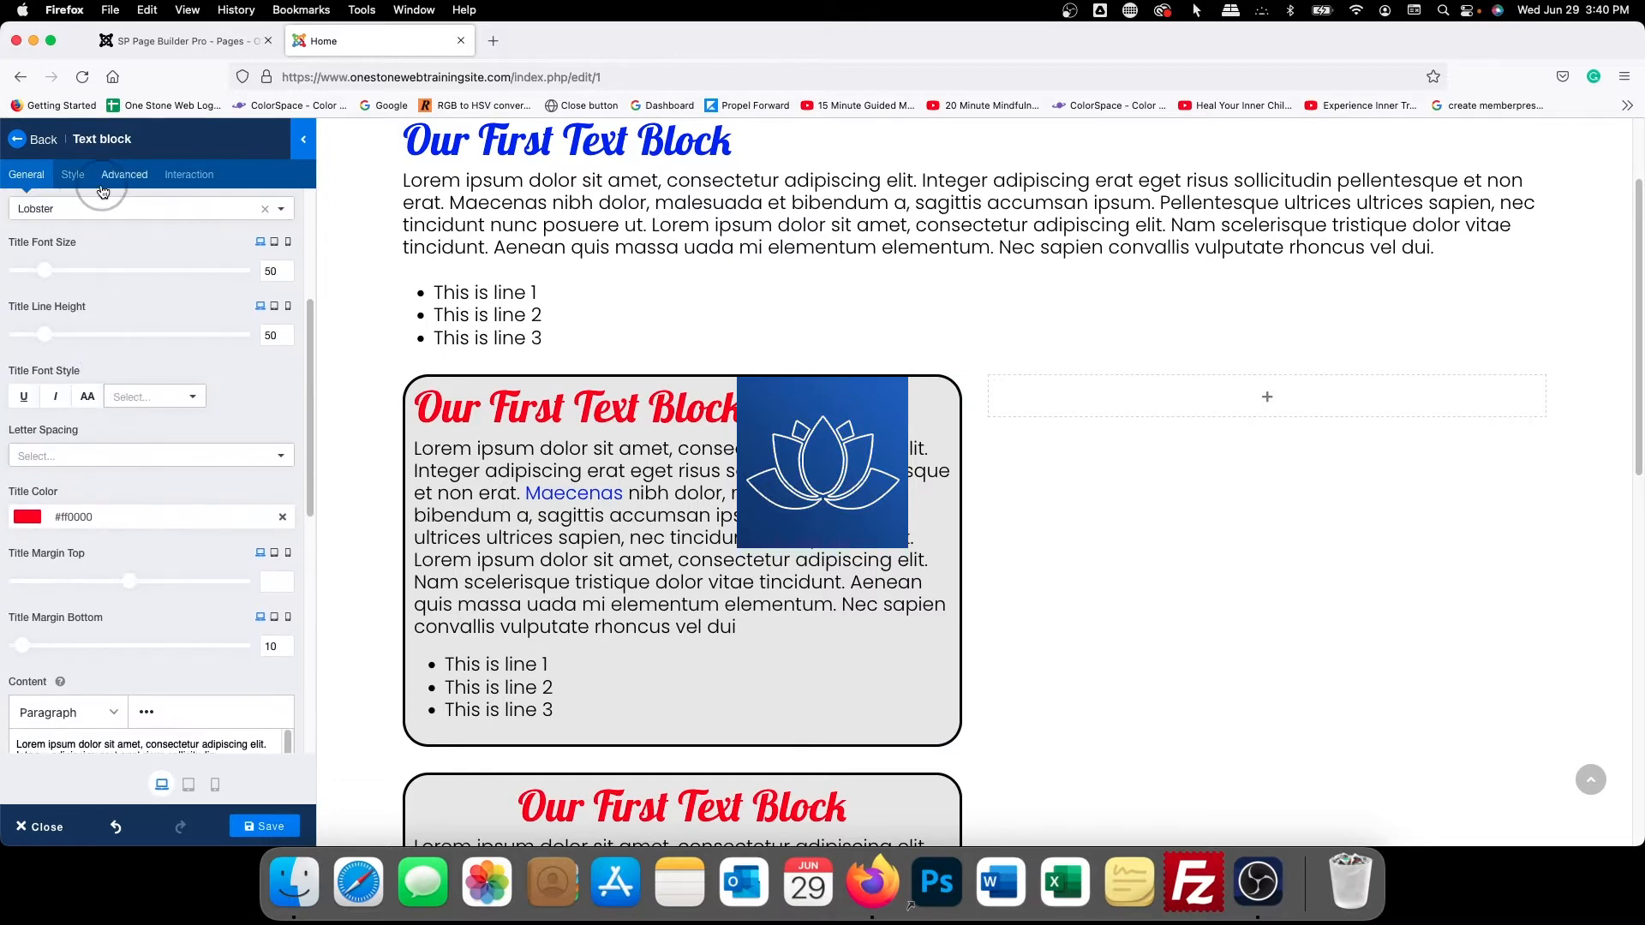
pyautogui.click(73, 174)
pyautogui.scroll(-1, 148, 339)
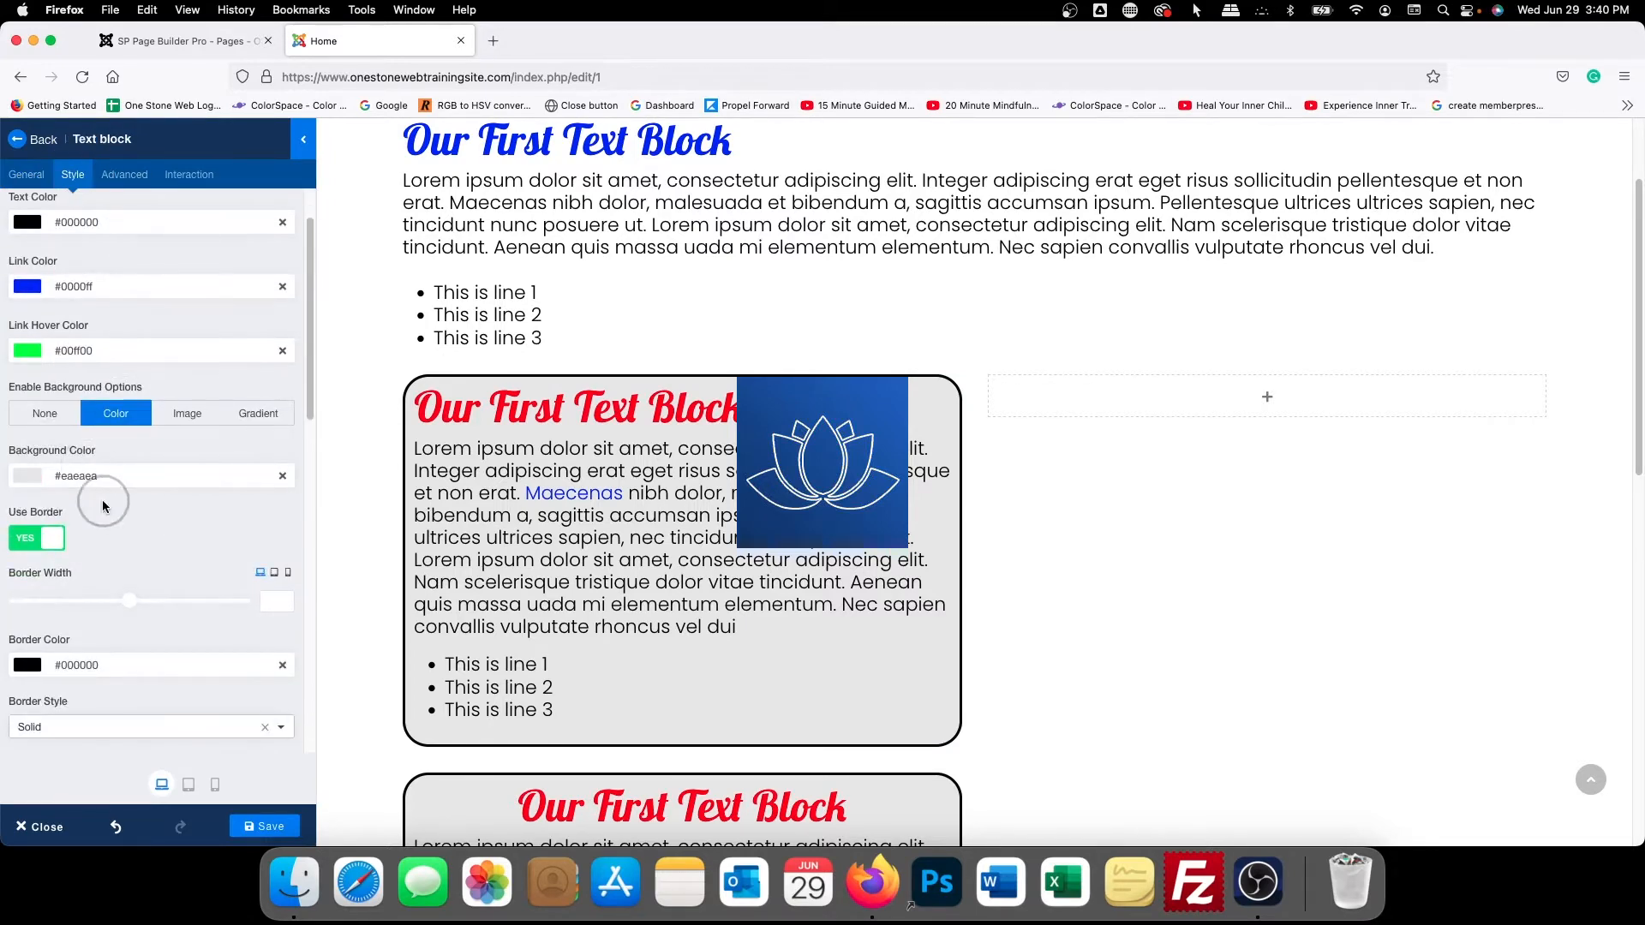
pyautogui.click(24, 421)
pyautogui.click(64, 483)
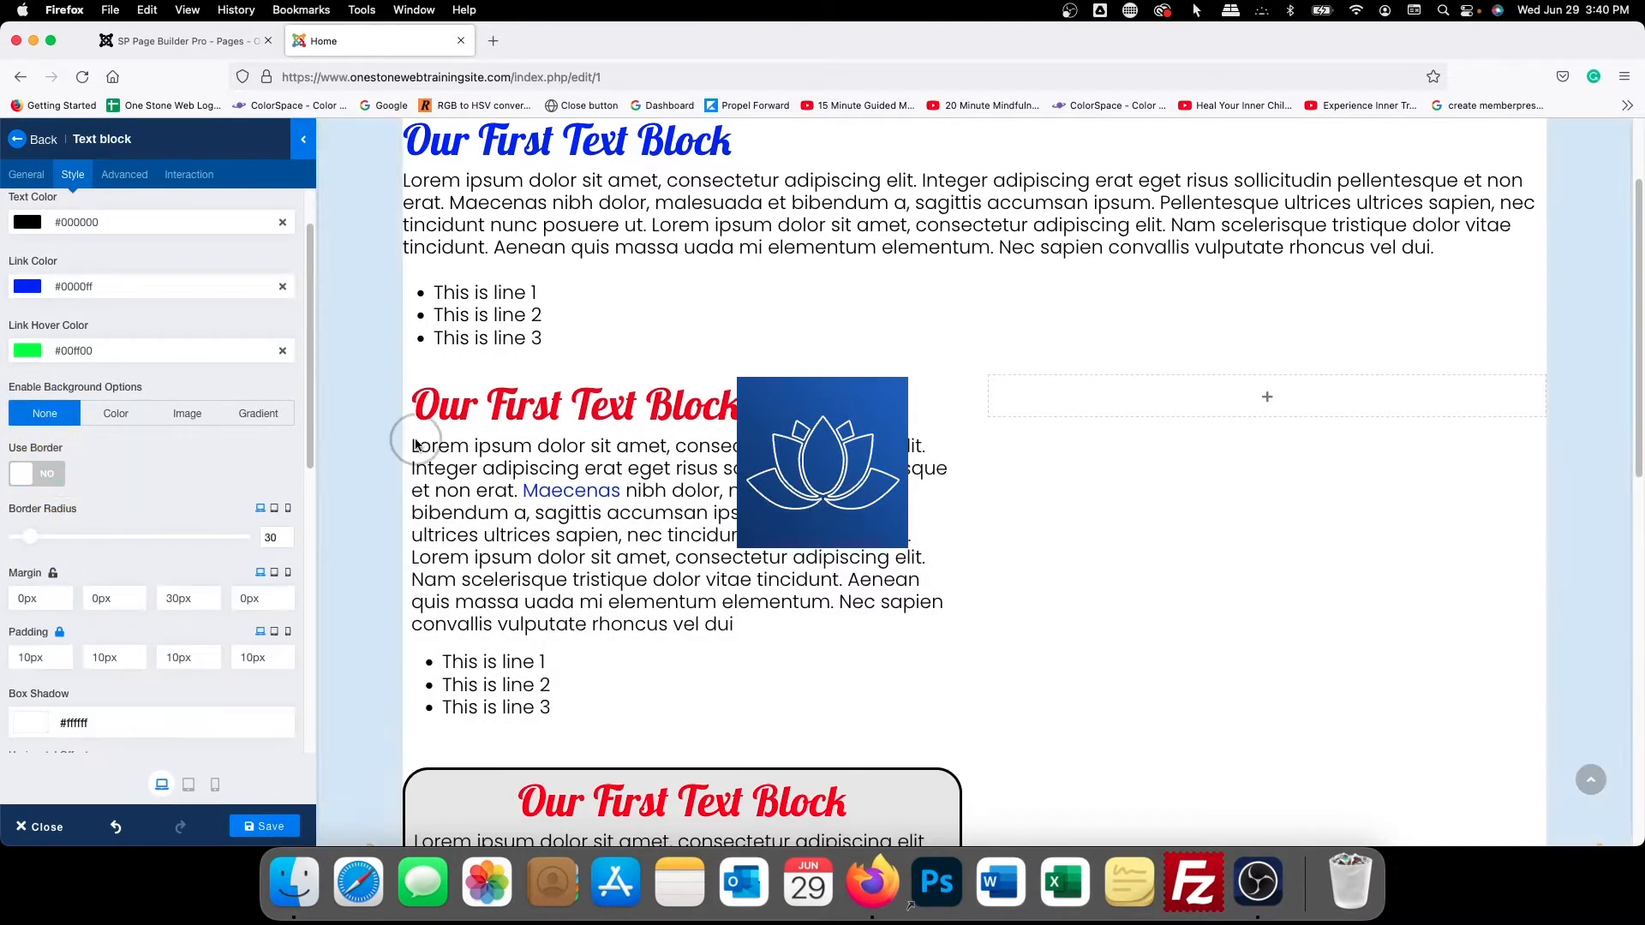
# Compare the two red-titled blocks in the tablet and mobile views, ending on desktop
pyautogui.scroll(-2, 1028, 557)
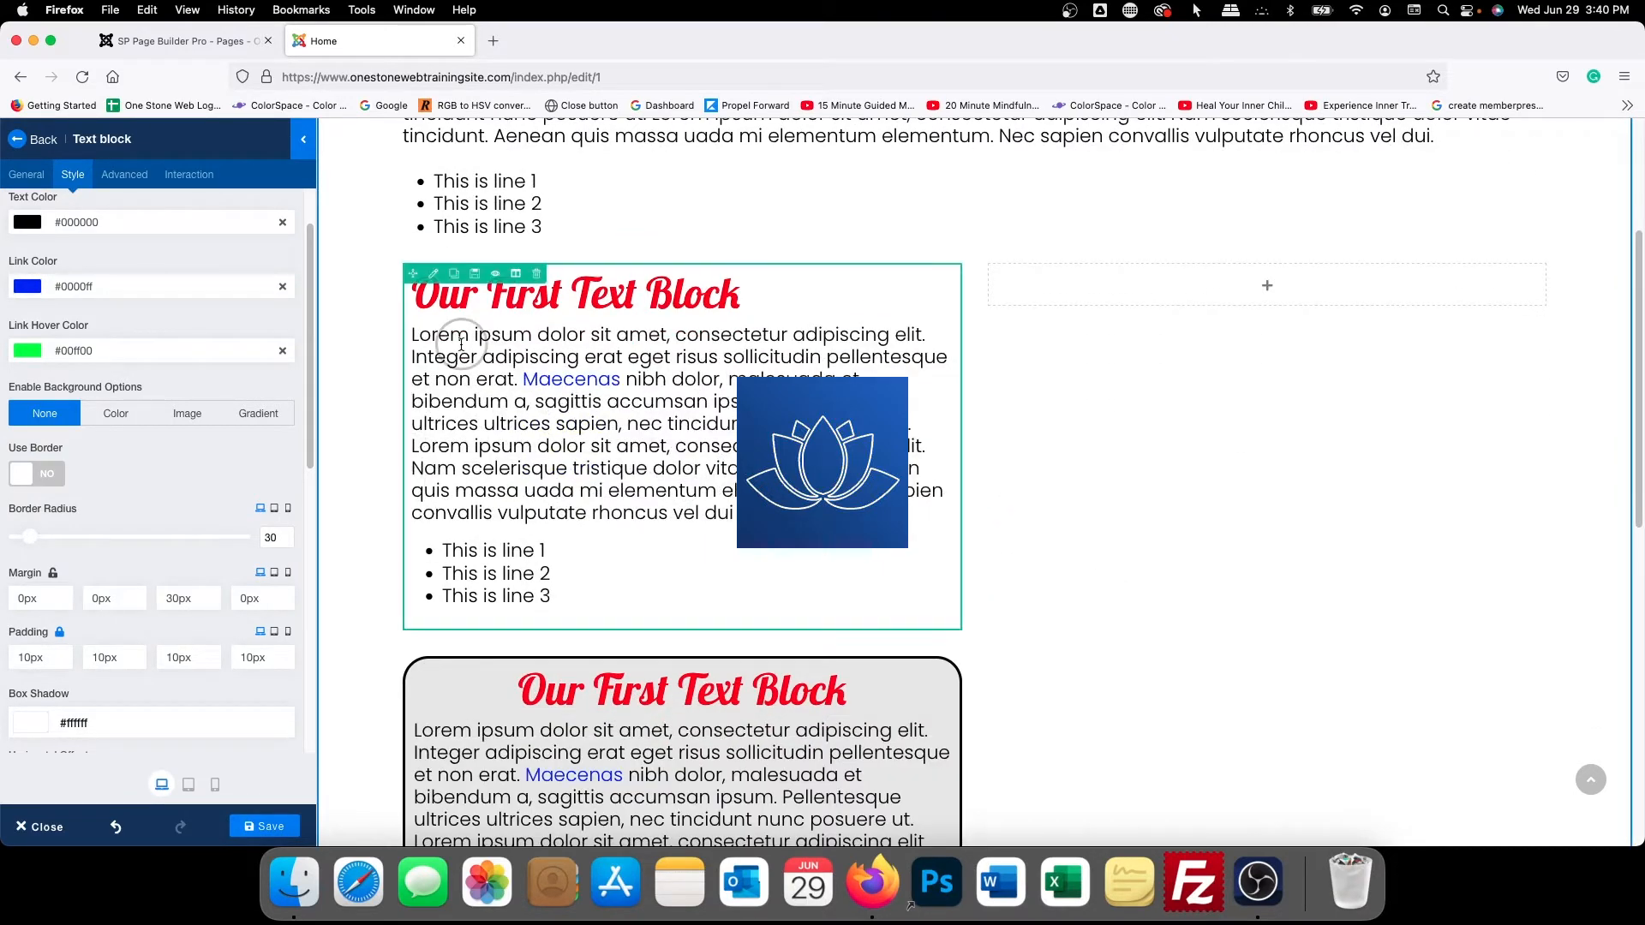
pyautogui.click(188, 785)
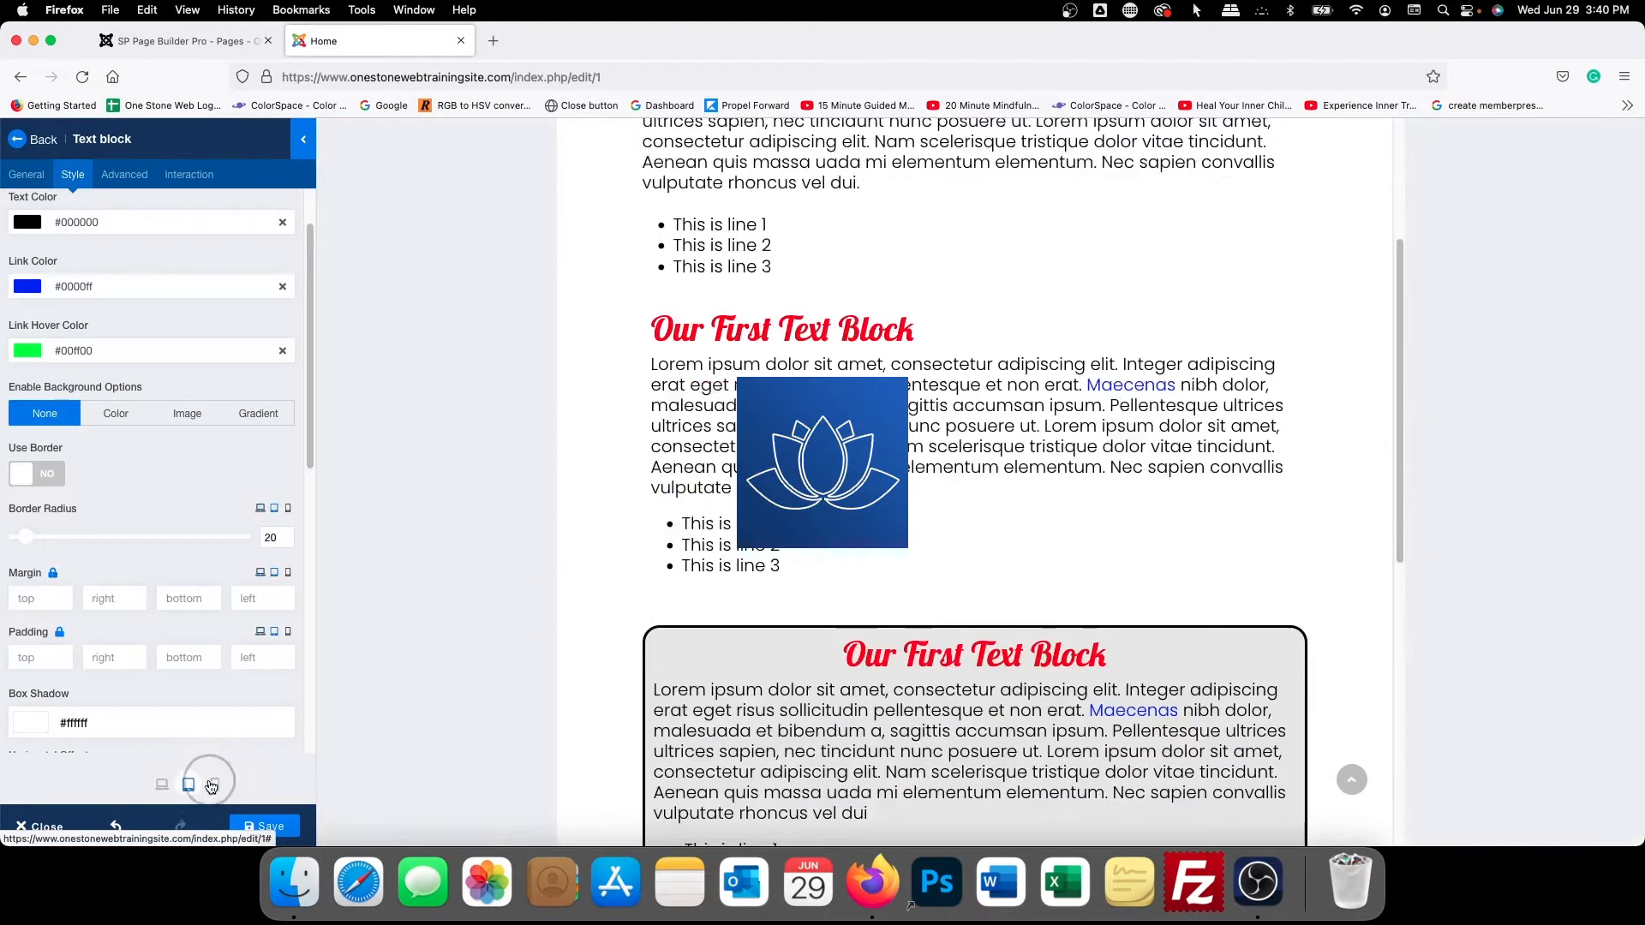
pyautogui.click(216, 785)
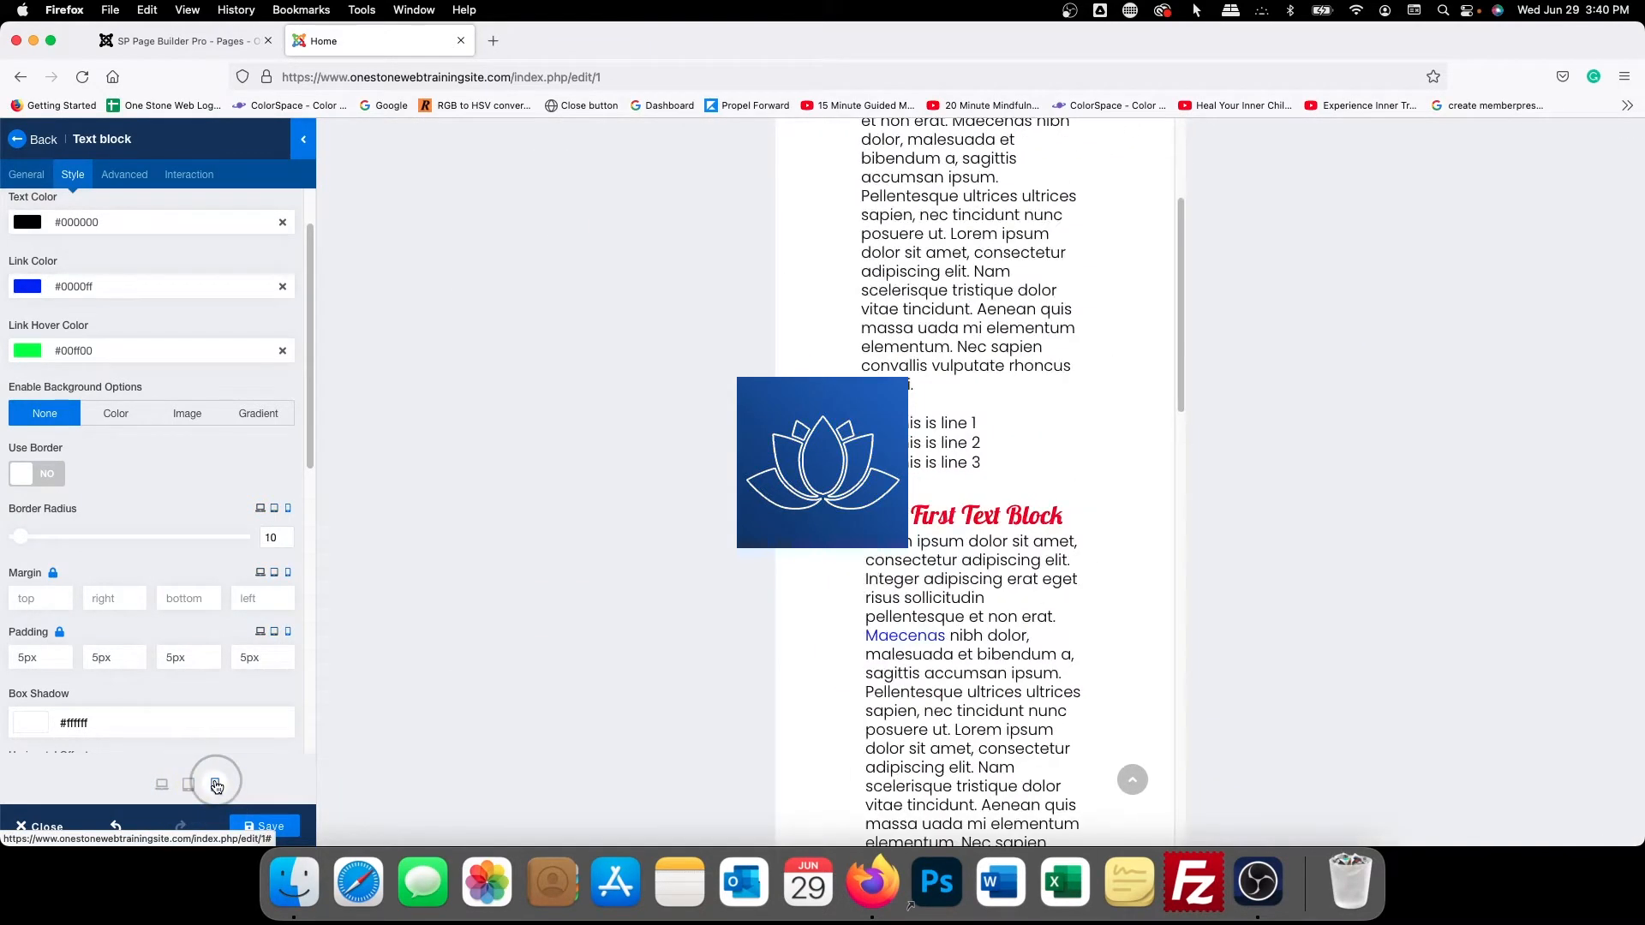
pyautogui.click(191, 786)
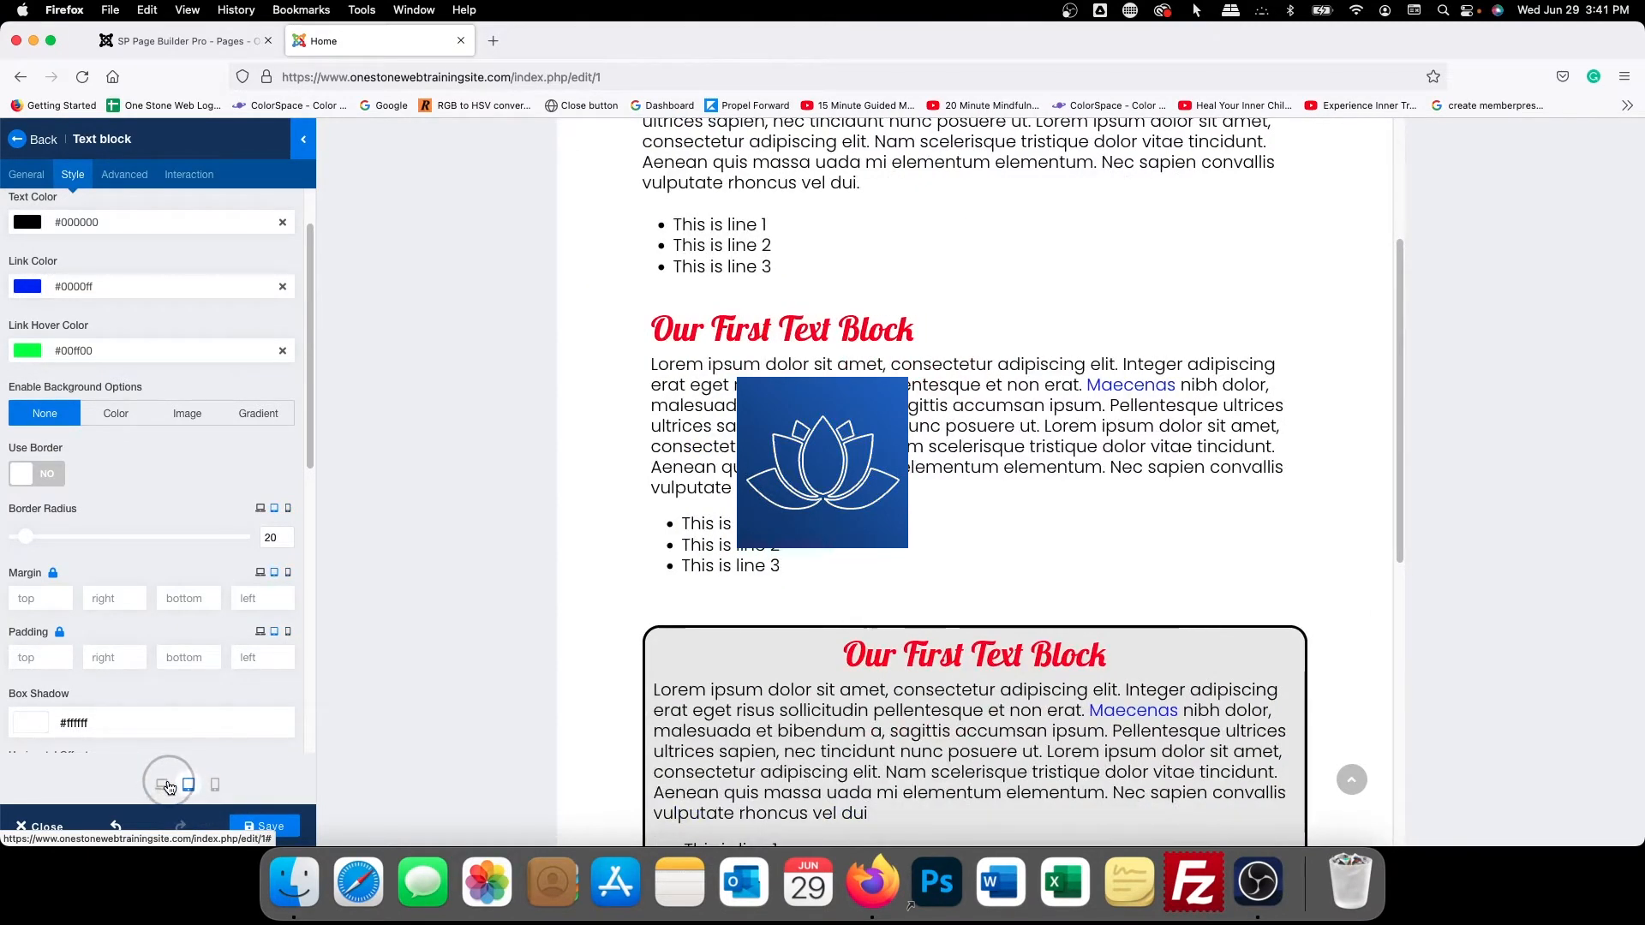
pyautogui.click(163, 785)
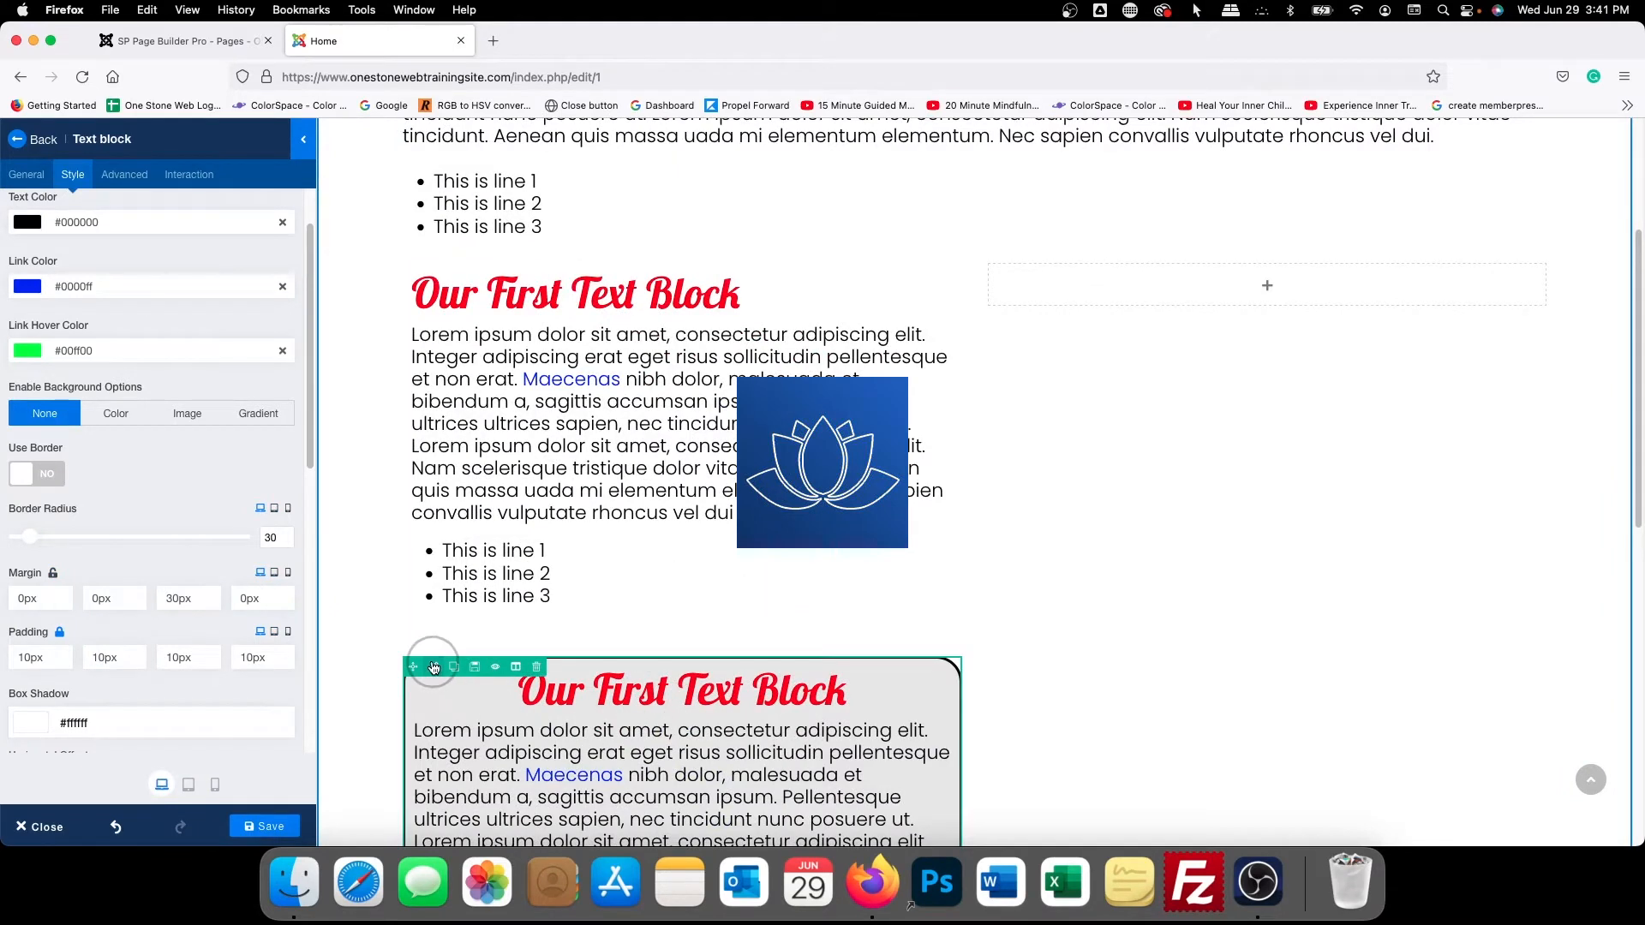
# Open the duplicate centered block's settings, turn off its border and set its background option to None
pyautogui.click(433, 669)
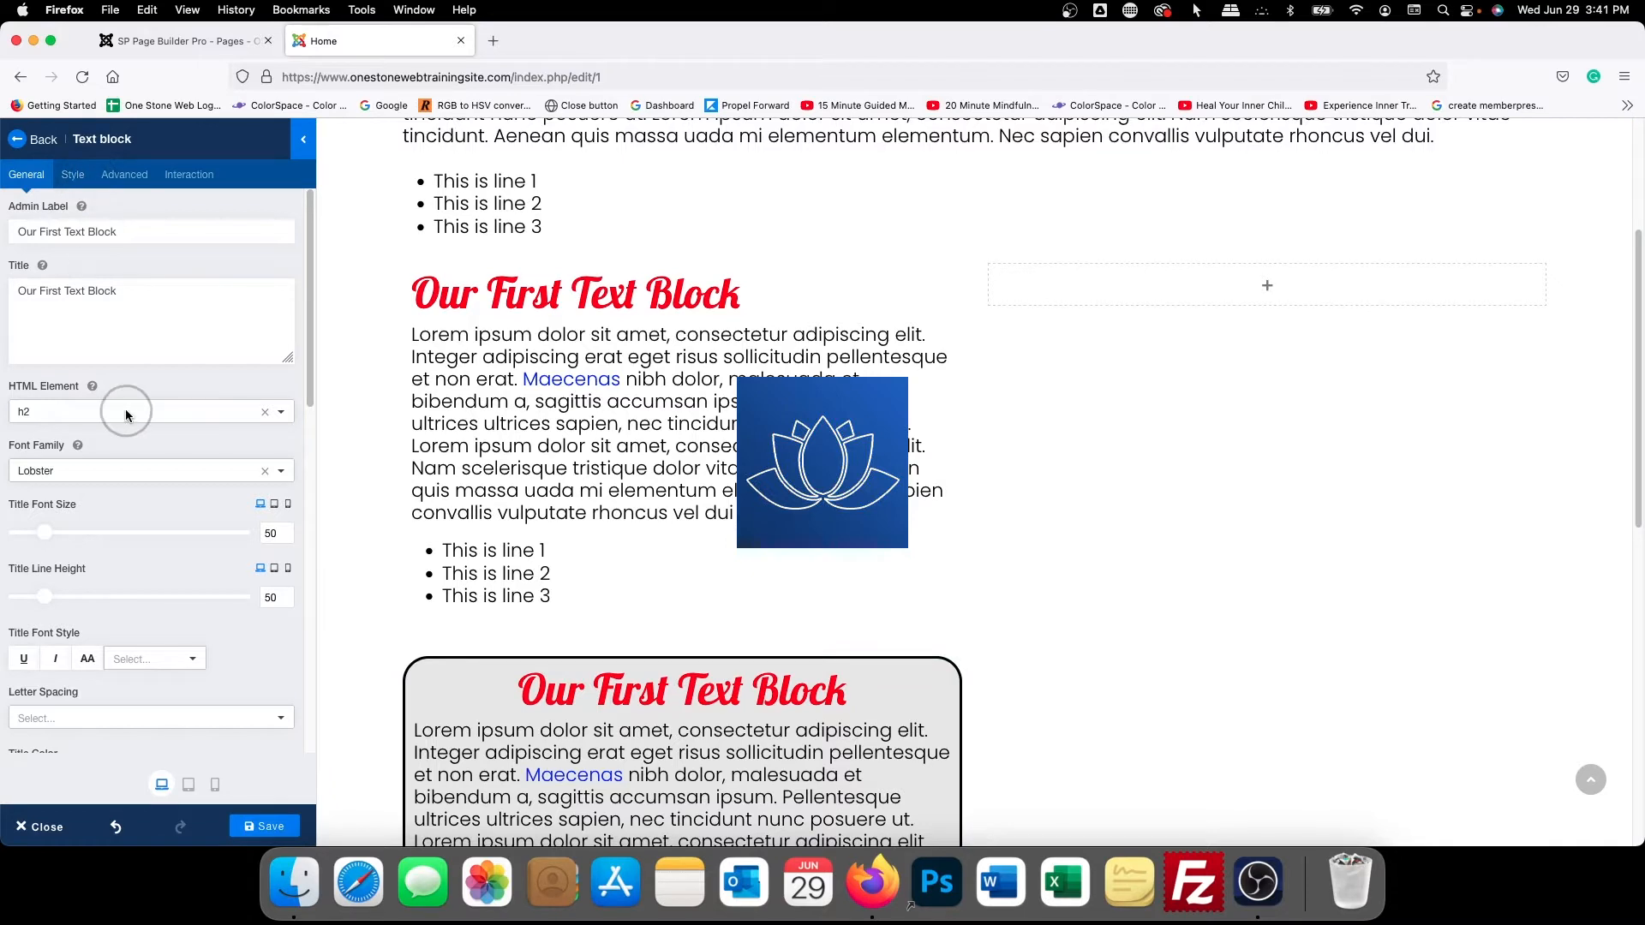
pyautogui.click(72, 174)
pyautogui.scroll(-1, 100, 467)
pyautogui.click(29, 598)
pyautogui.click(43, 472)
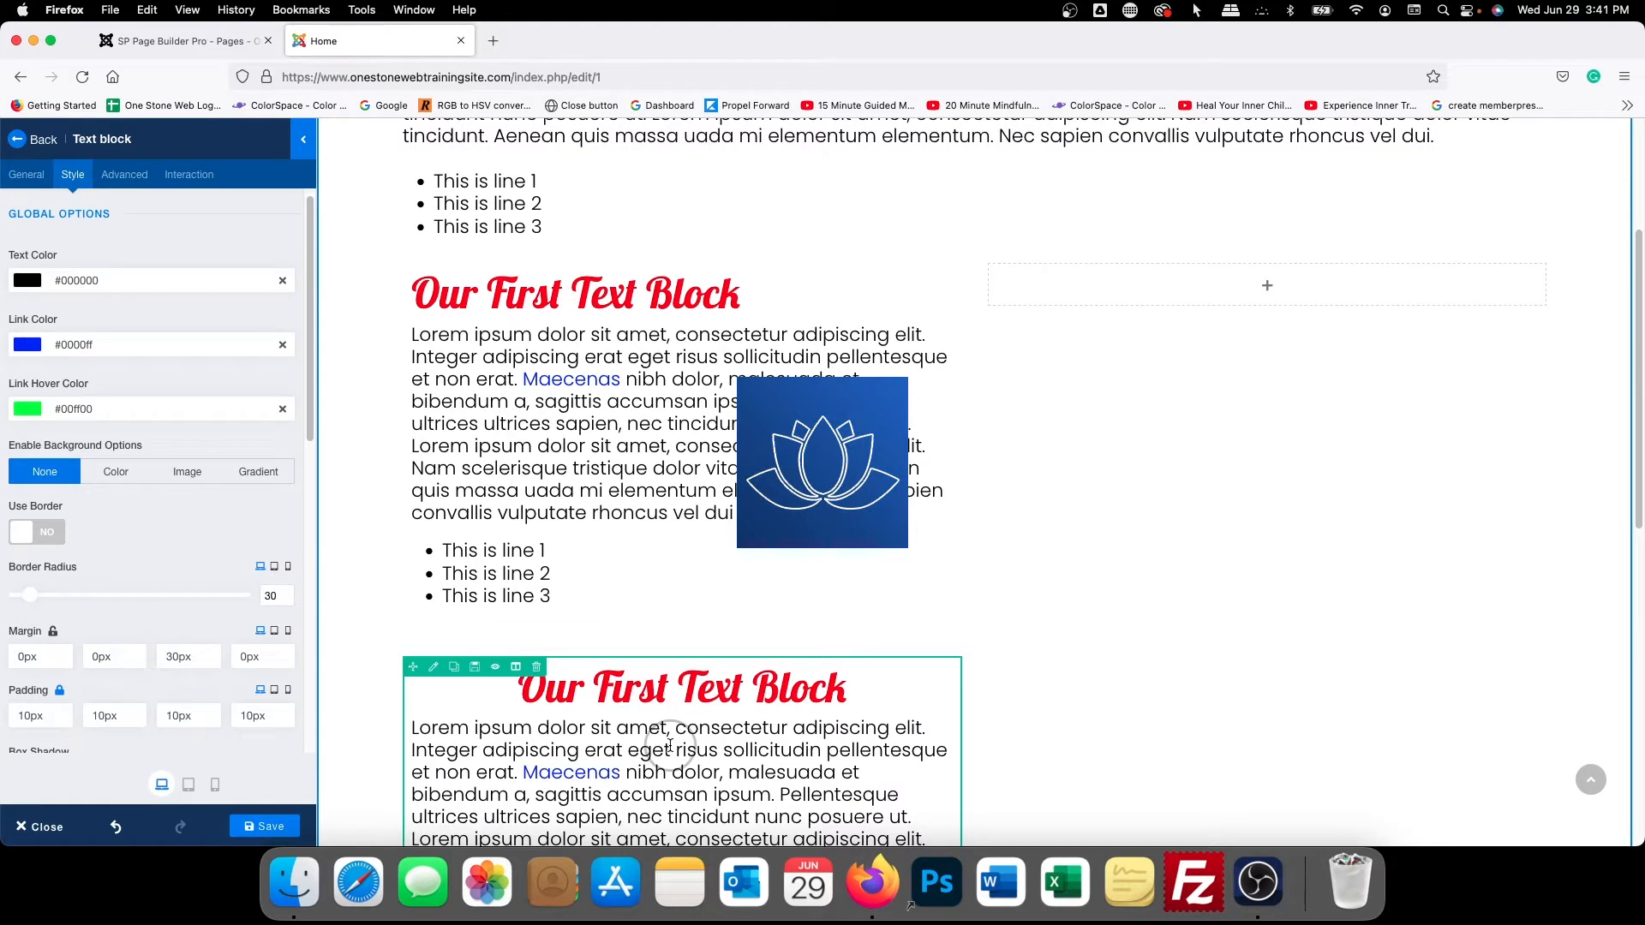
# Hide the left-aligned red-titled block on tablet and mobile
pyautogui.click(434, 274)
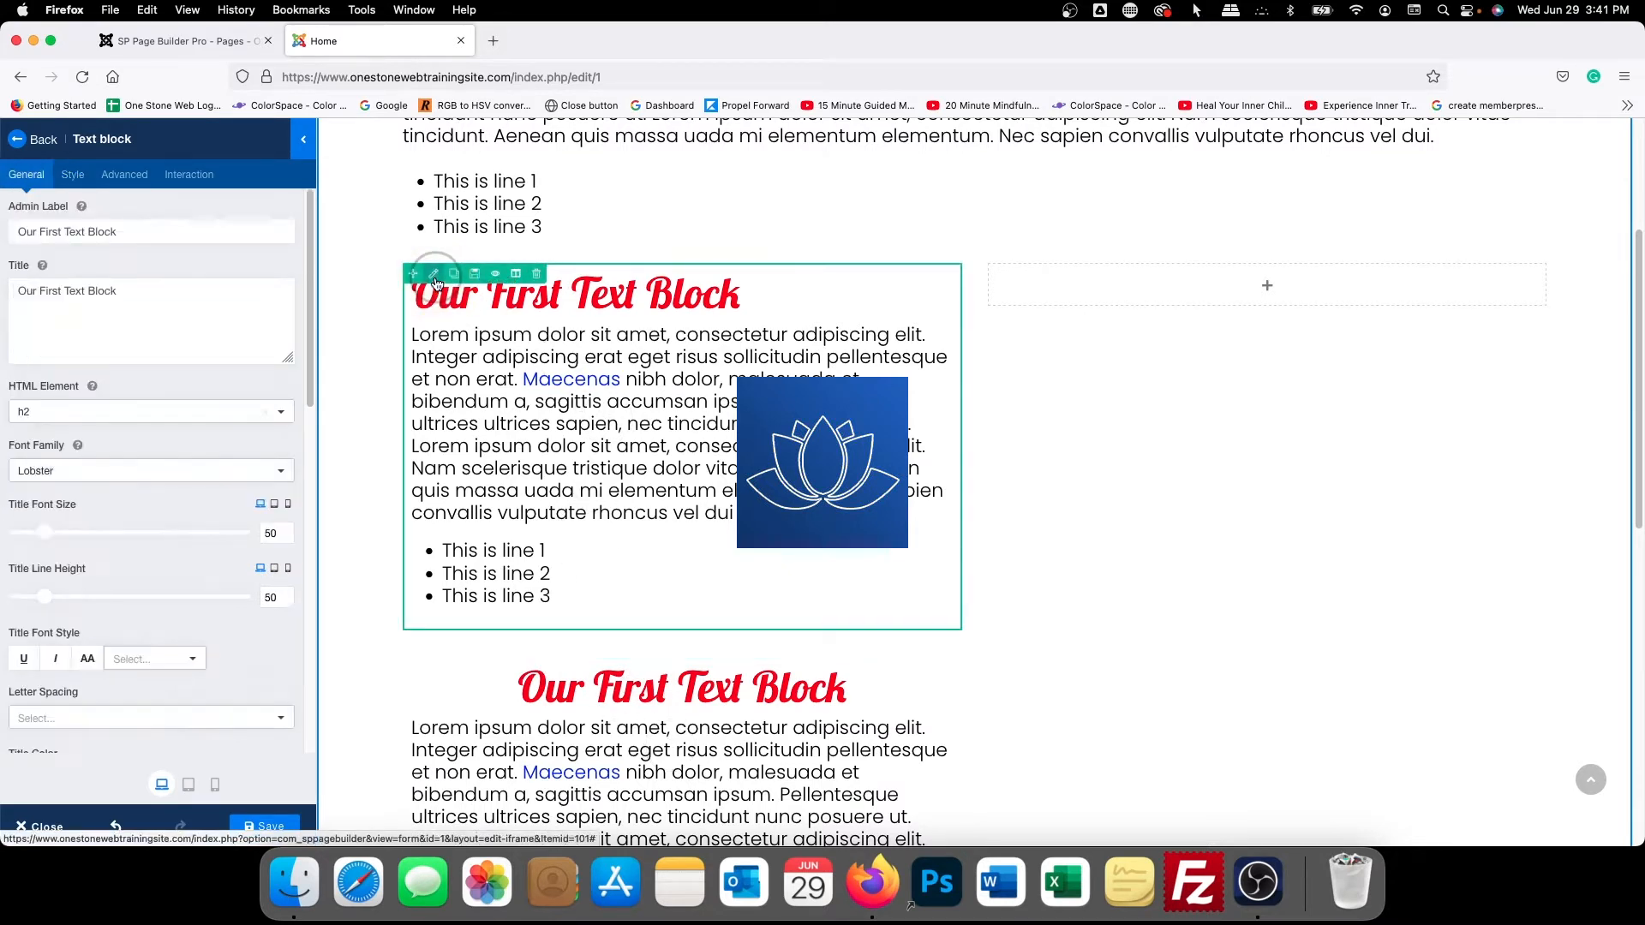
pyautogui.click(125, 174)
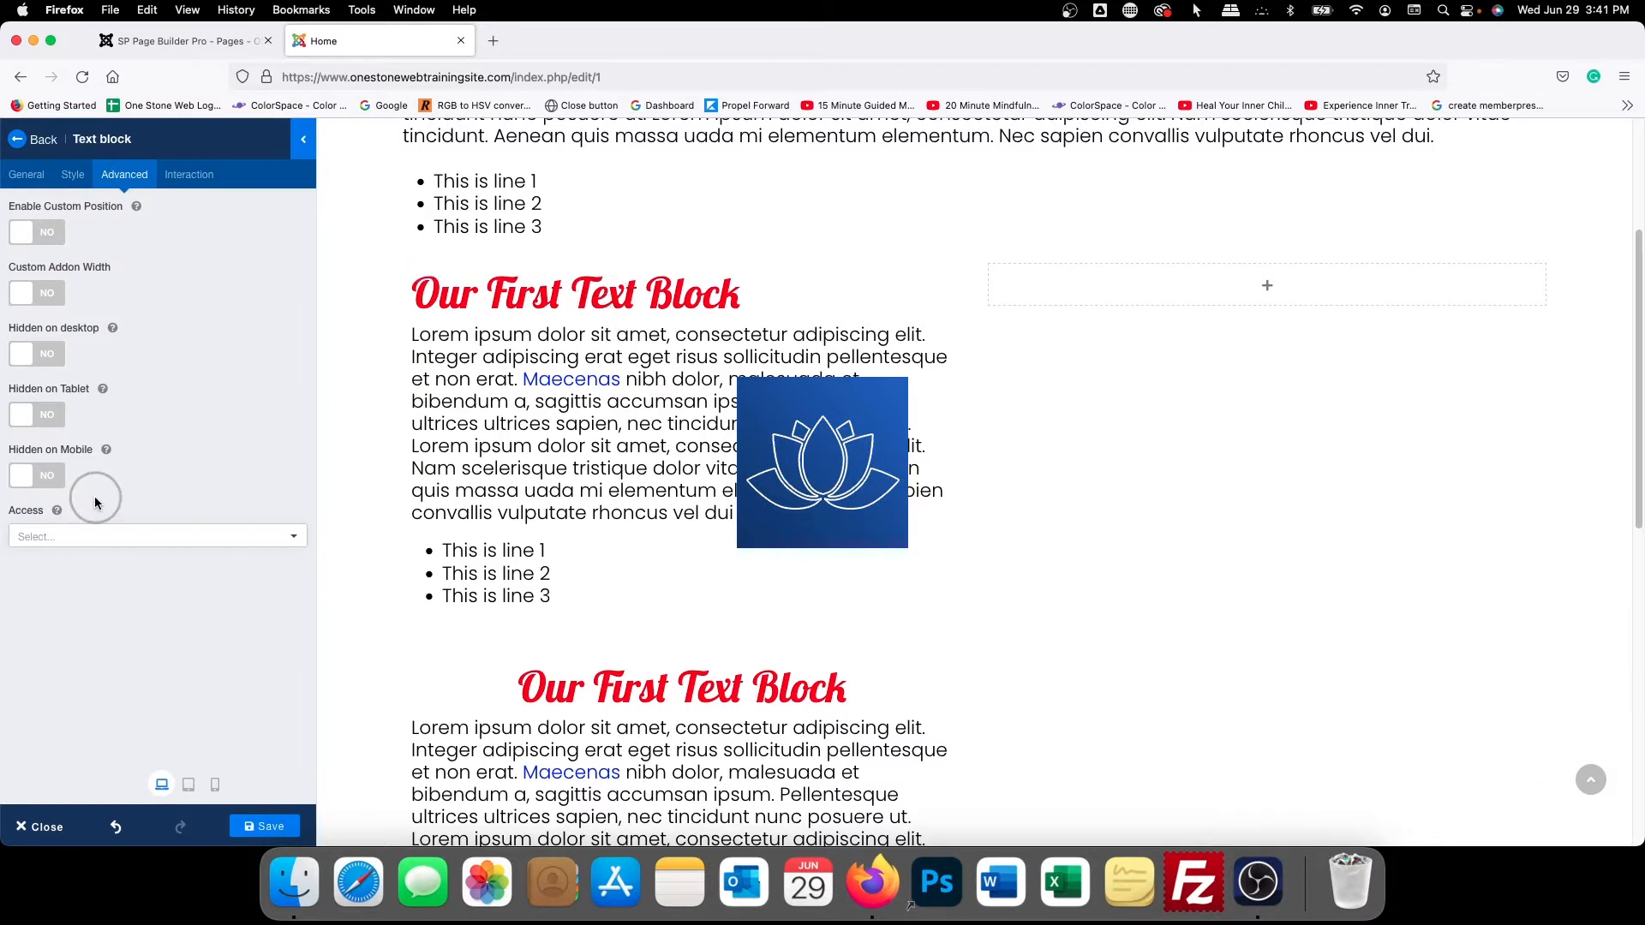
pyautogui.click(34, 414)
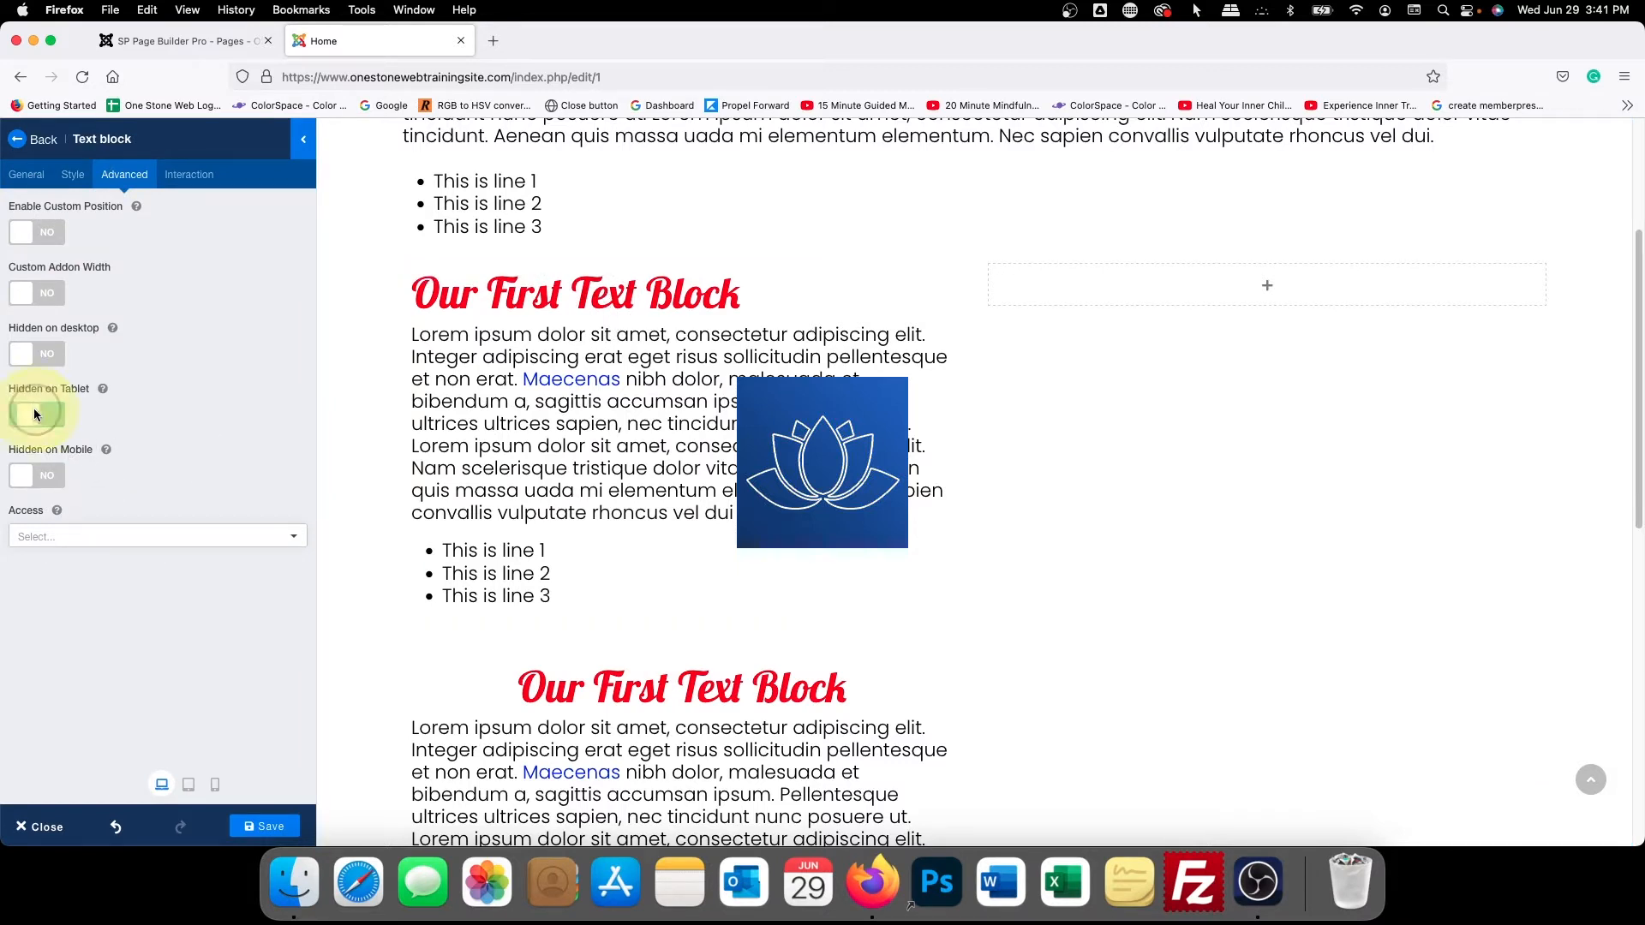
pyautogui.click(34, 484)
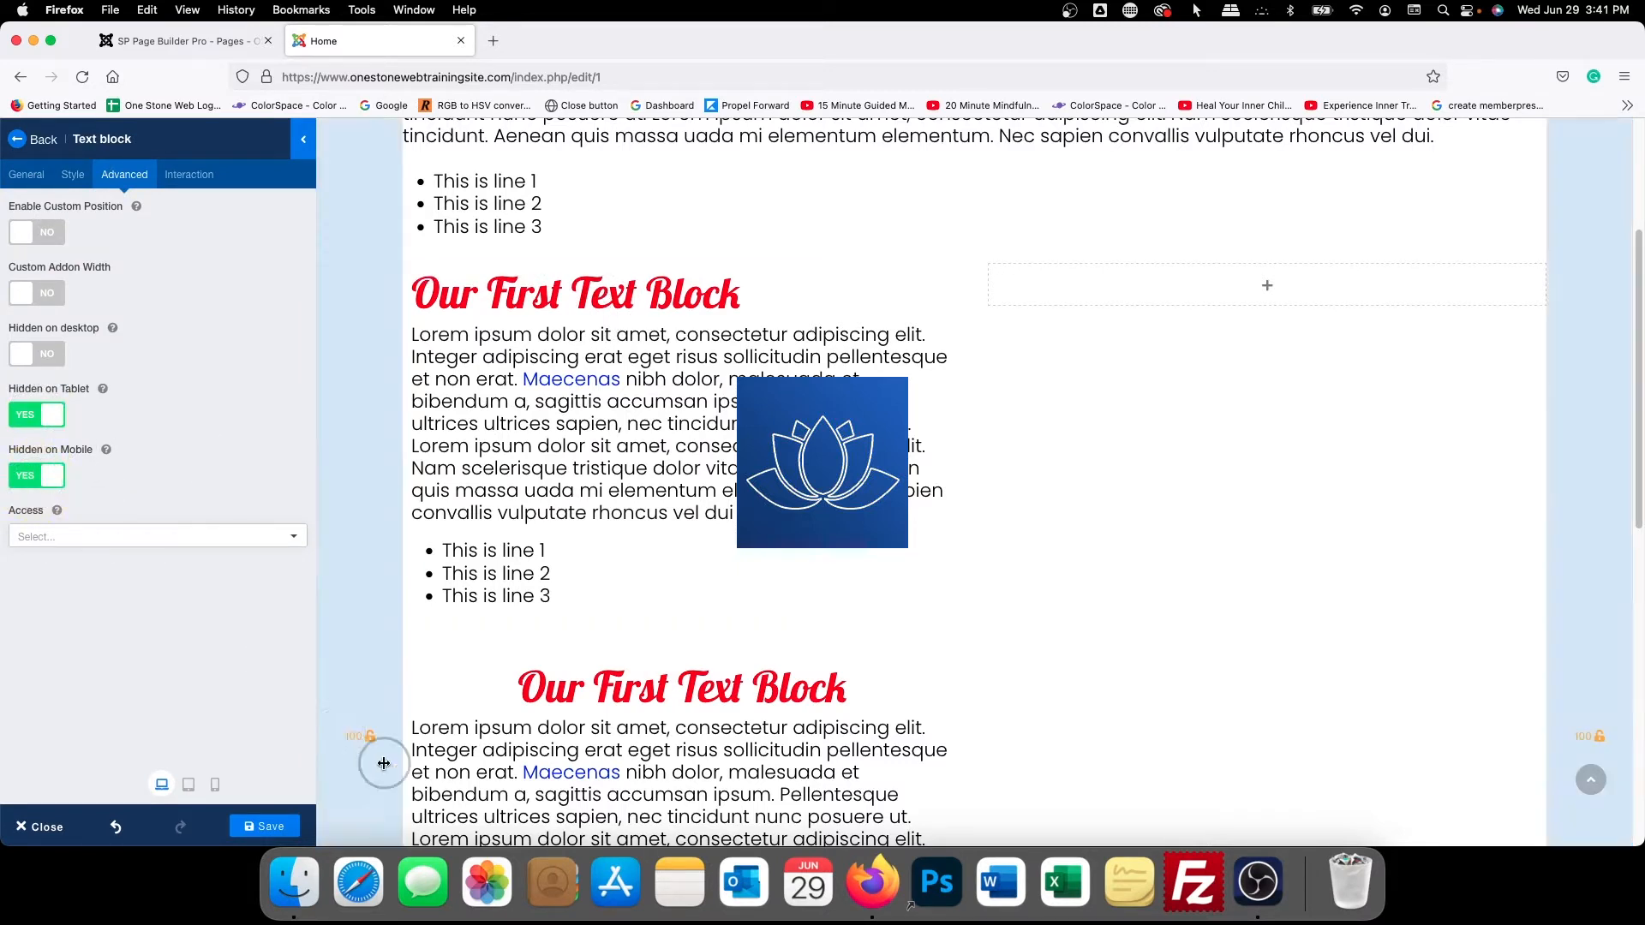
# Hide the centered red-titled block on desktop and save the page
pyautogui.click(434, 669)
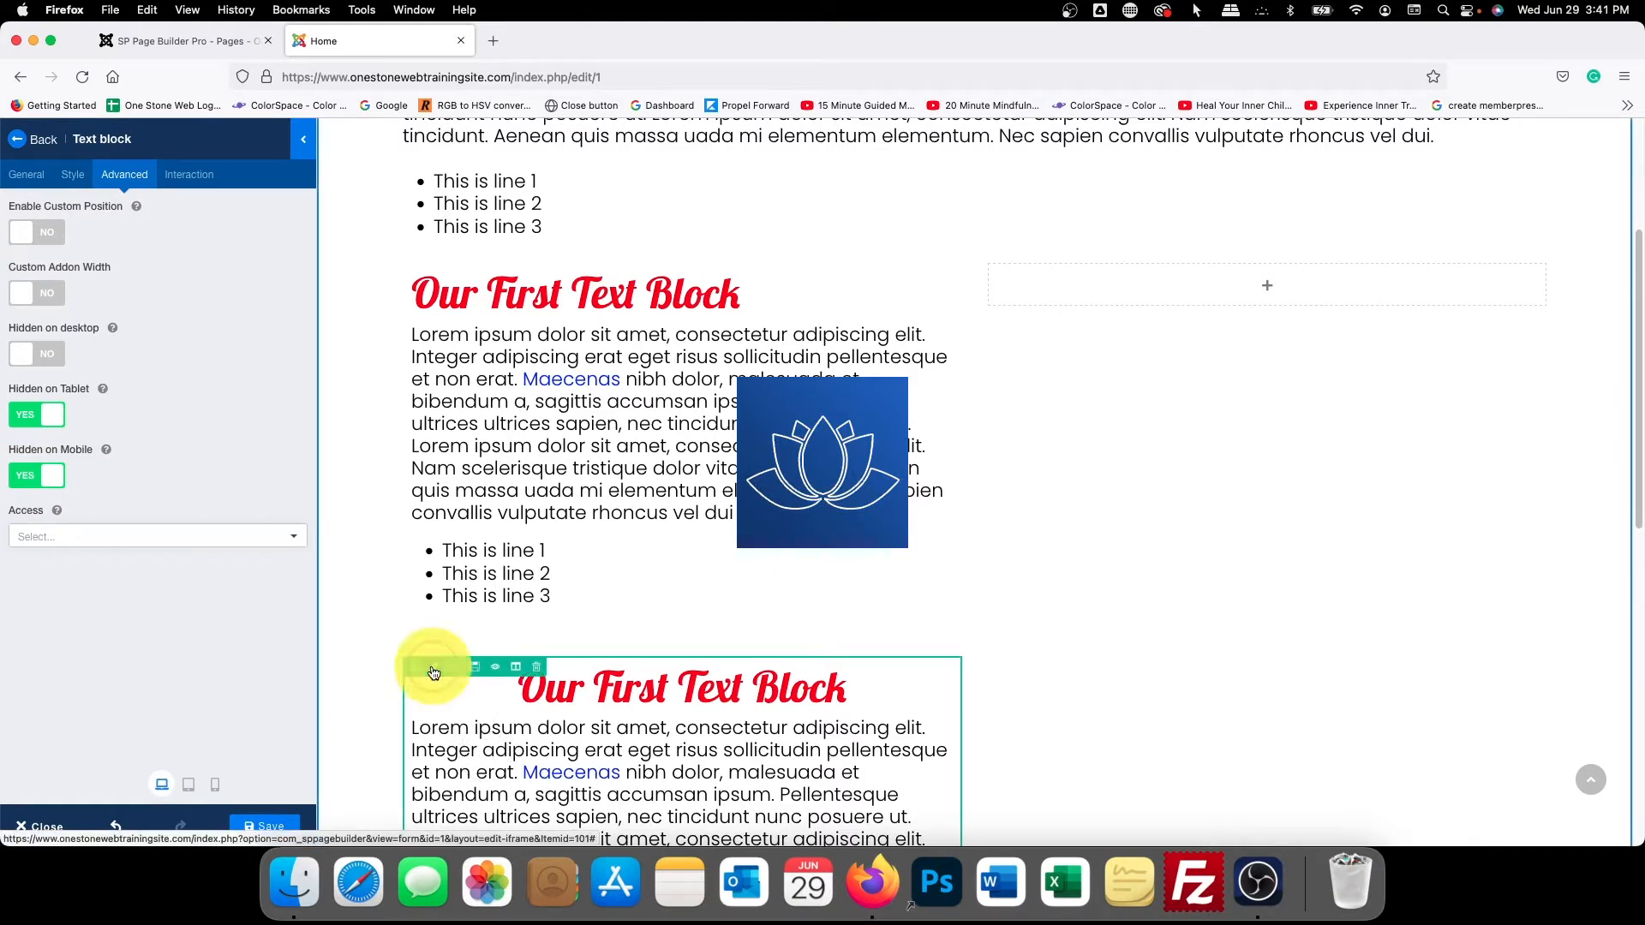
pyautogui.click(124, 174)
pyautogui.click(35, 354)
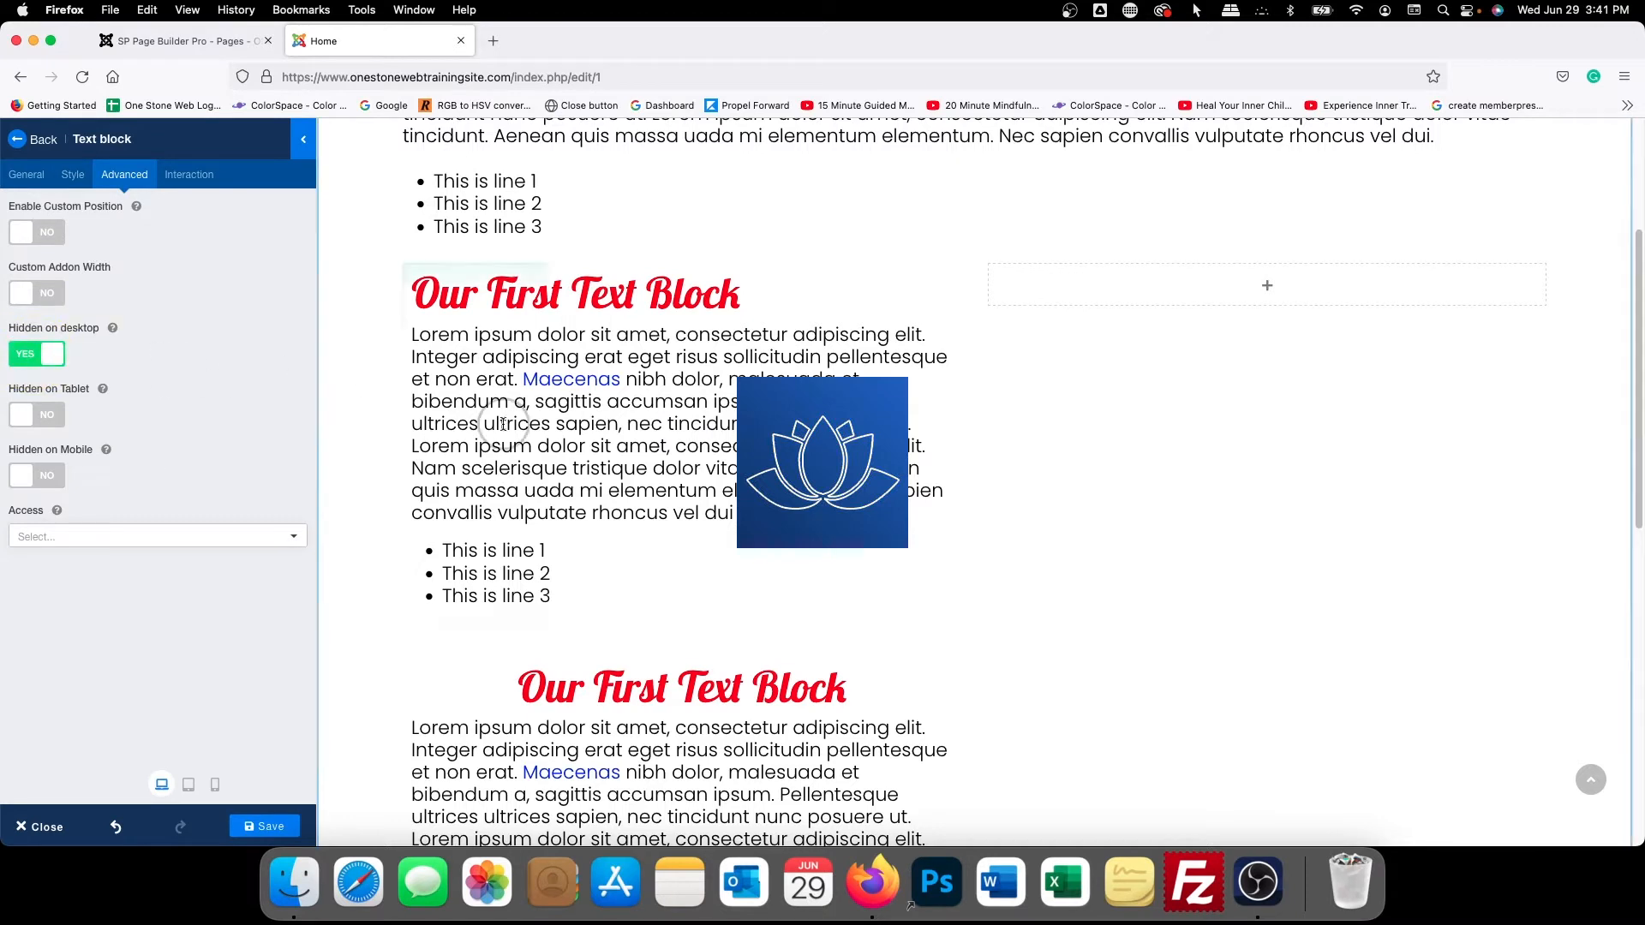
pyautogui.click(261, 826)
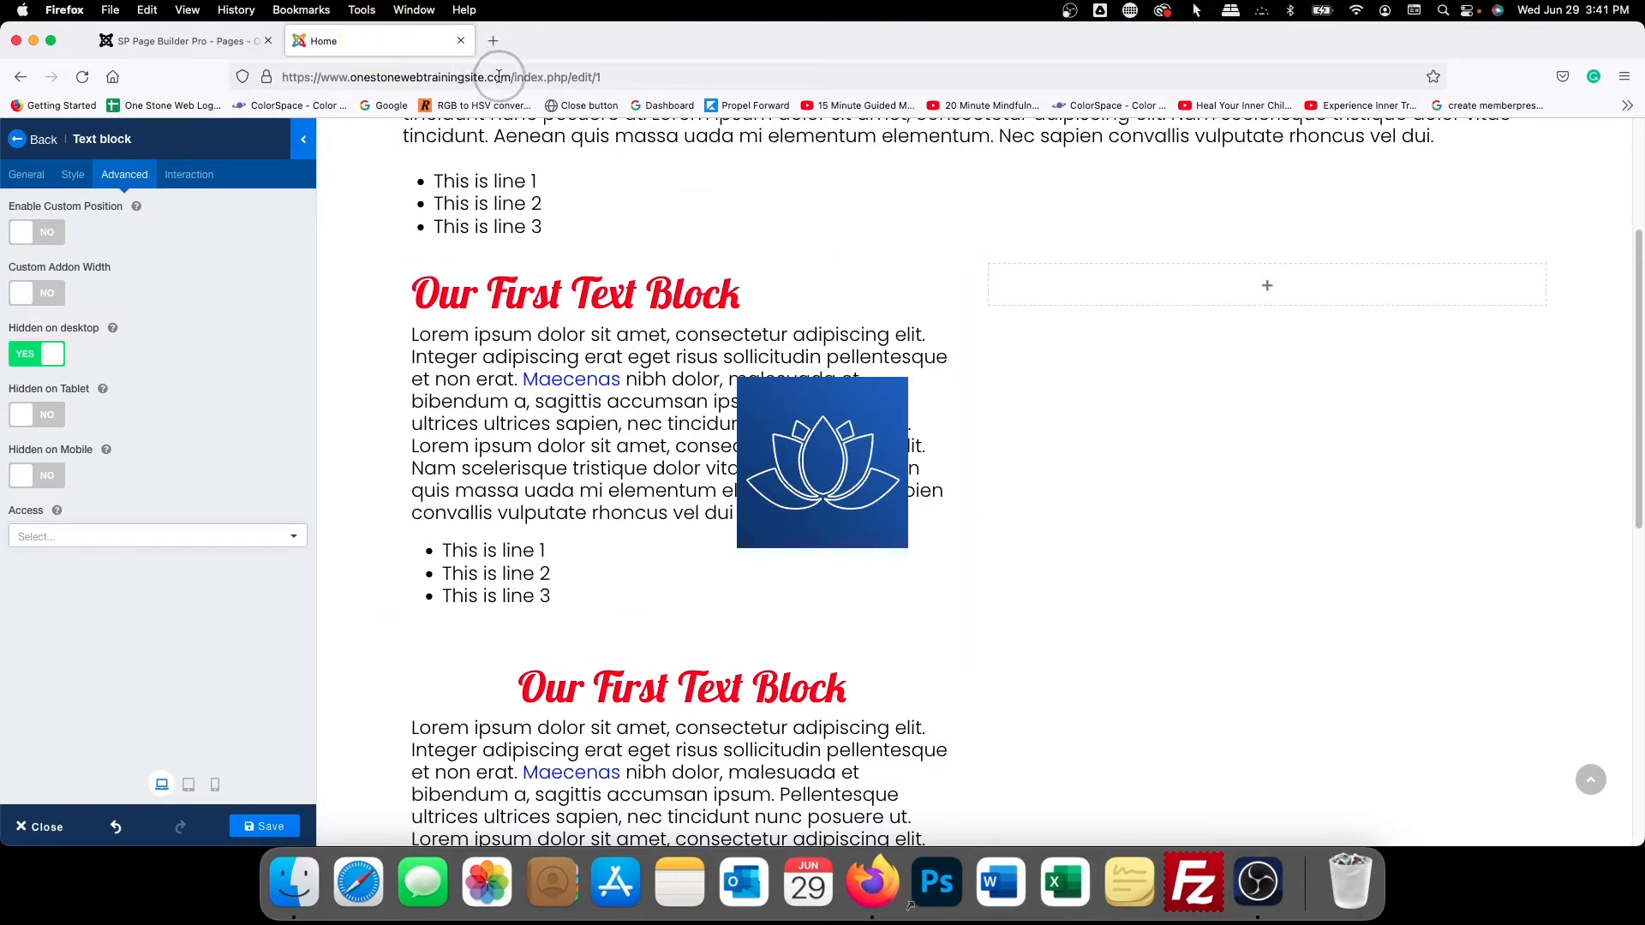
pyautogui.moveTo(508, 75); pyautogui.dragTo(263, 80)
pyautogui.press('super+c')
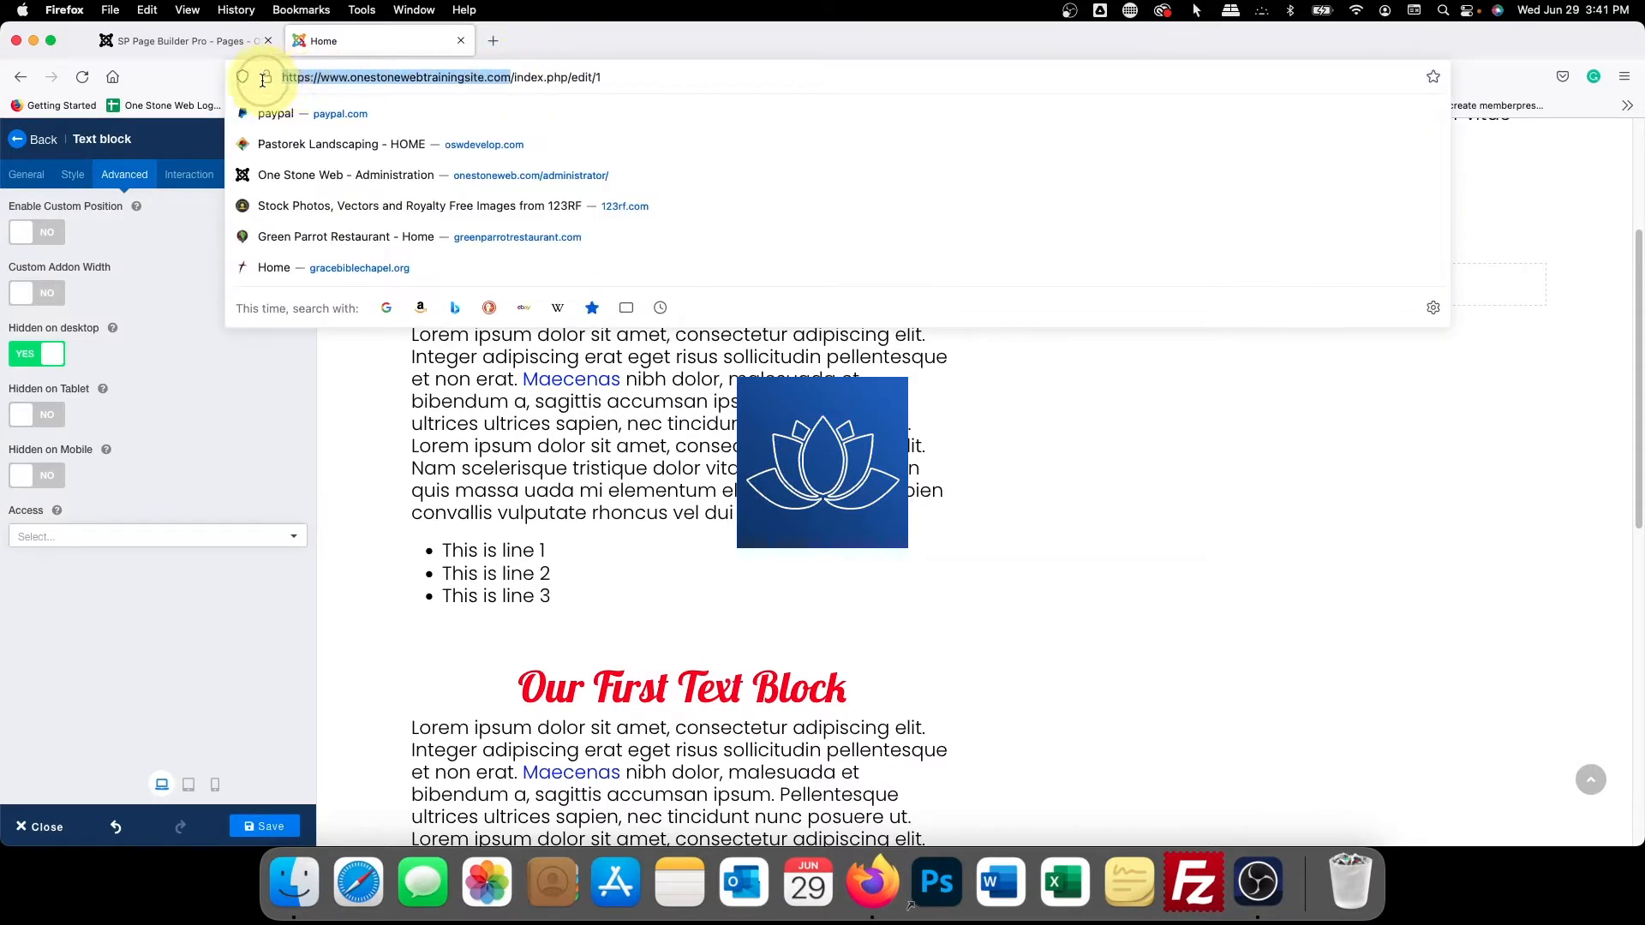
pyautogui.click(493, 40)
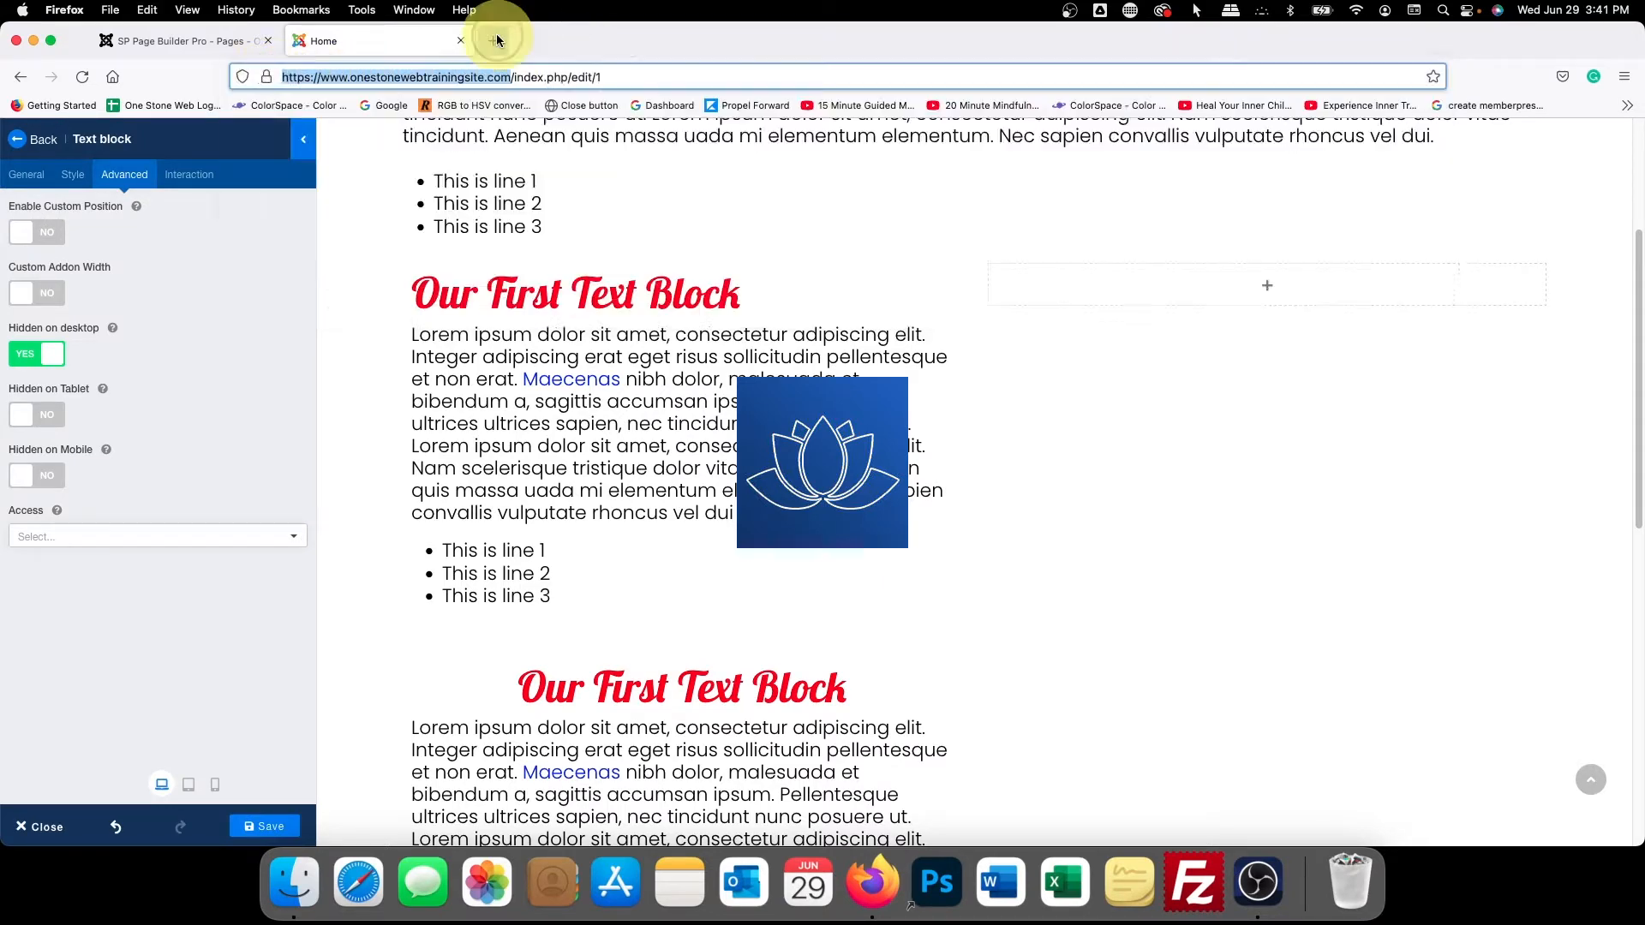
pyautogui.press('super+v')
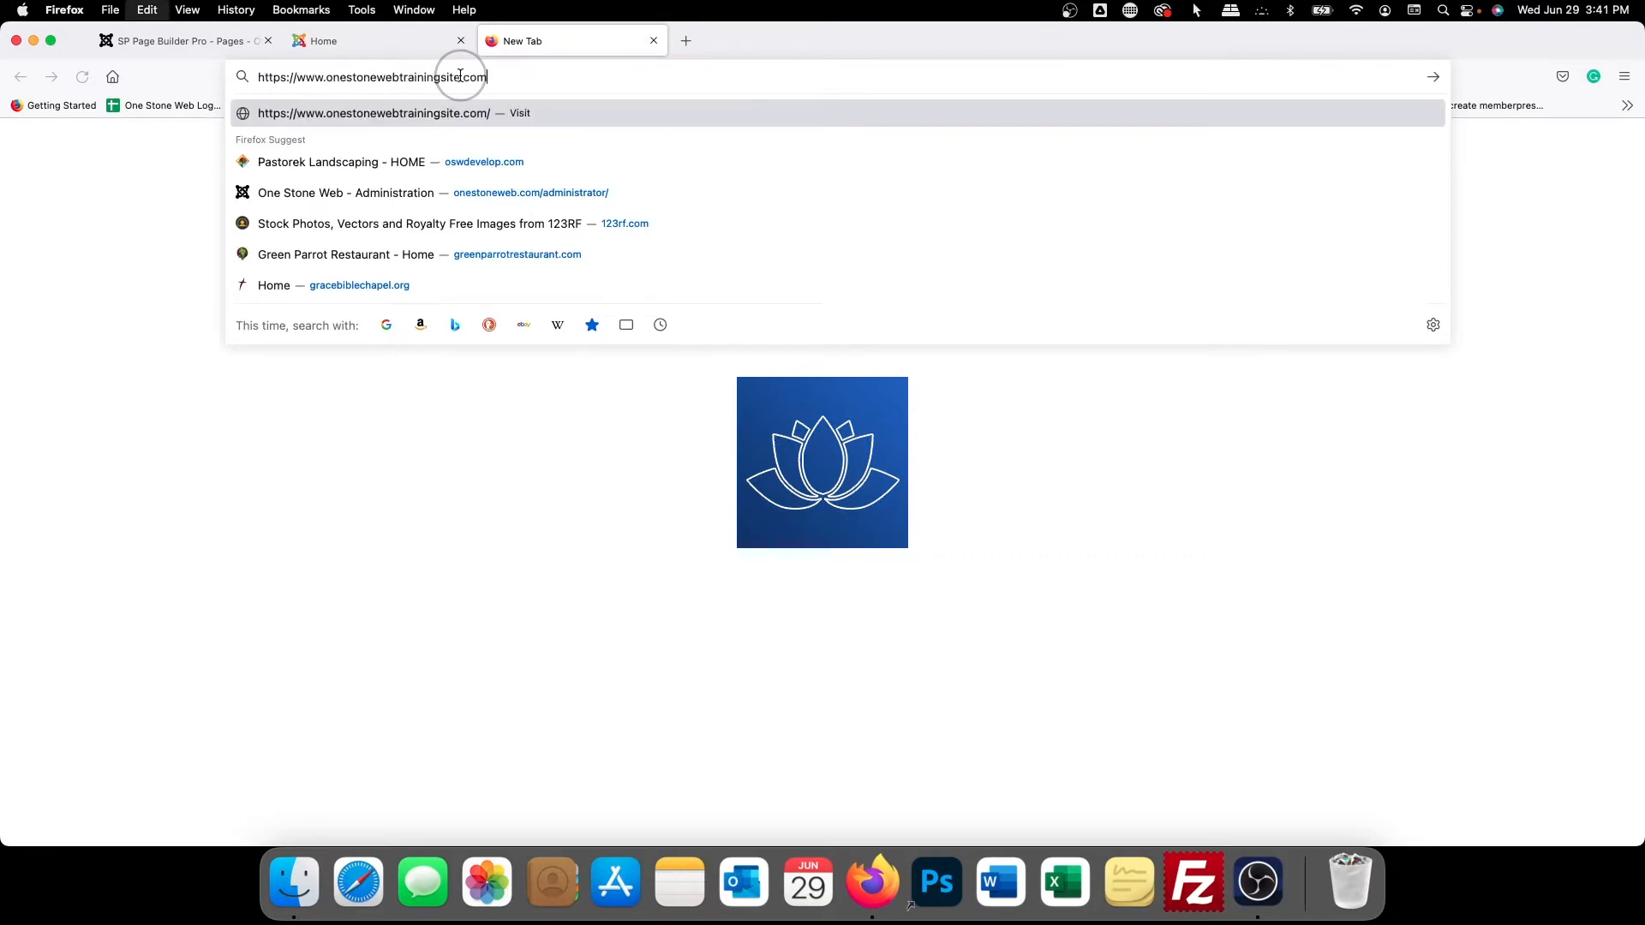
pyautogui.press('Return')
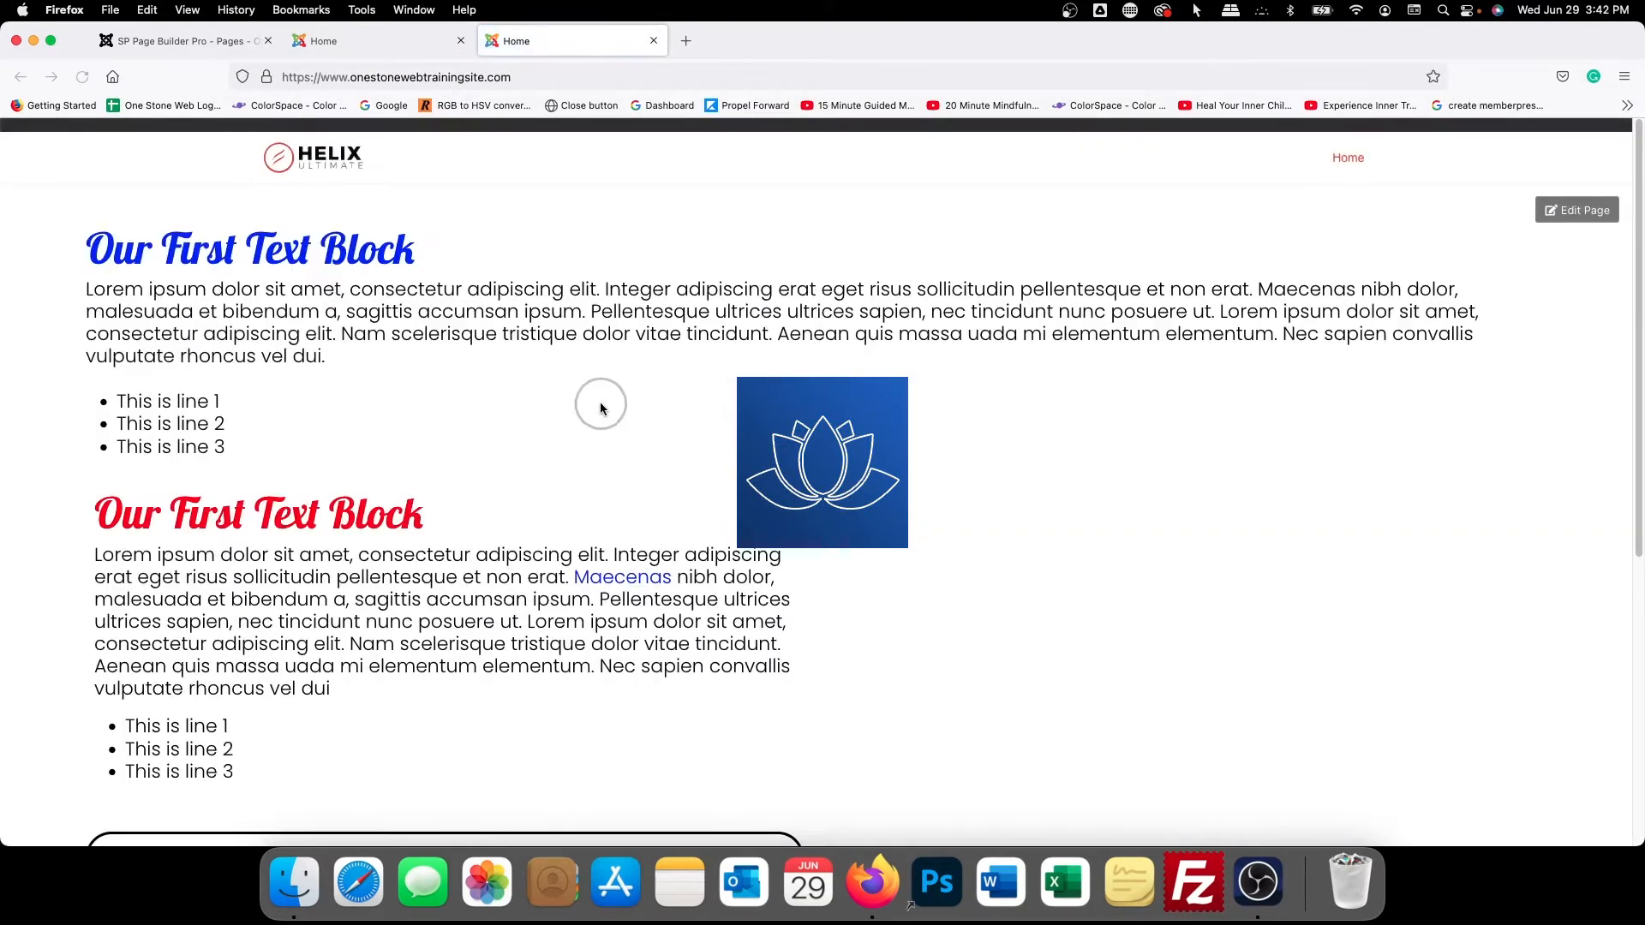
pyautogui.scroll(-4, 558, 352)
pyautogui.scroll(4, 558, 352)
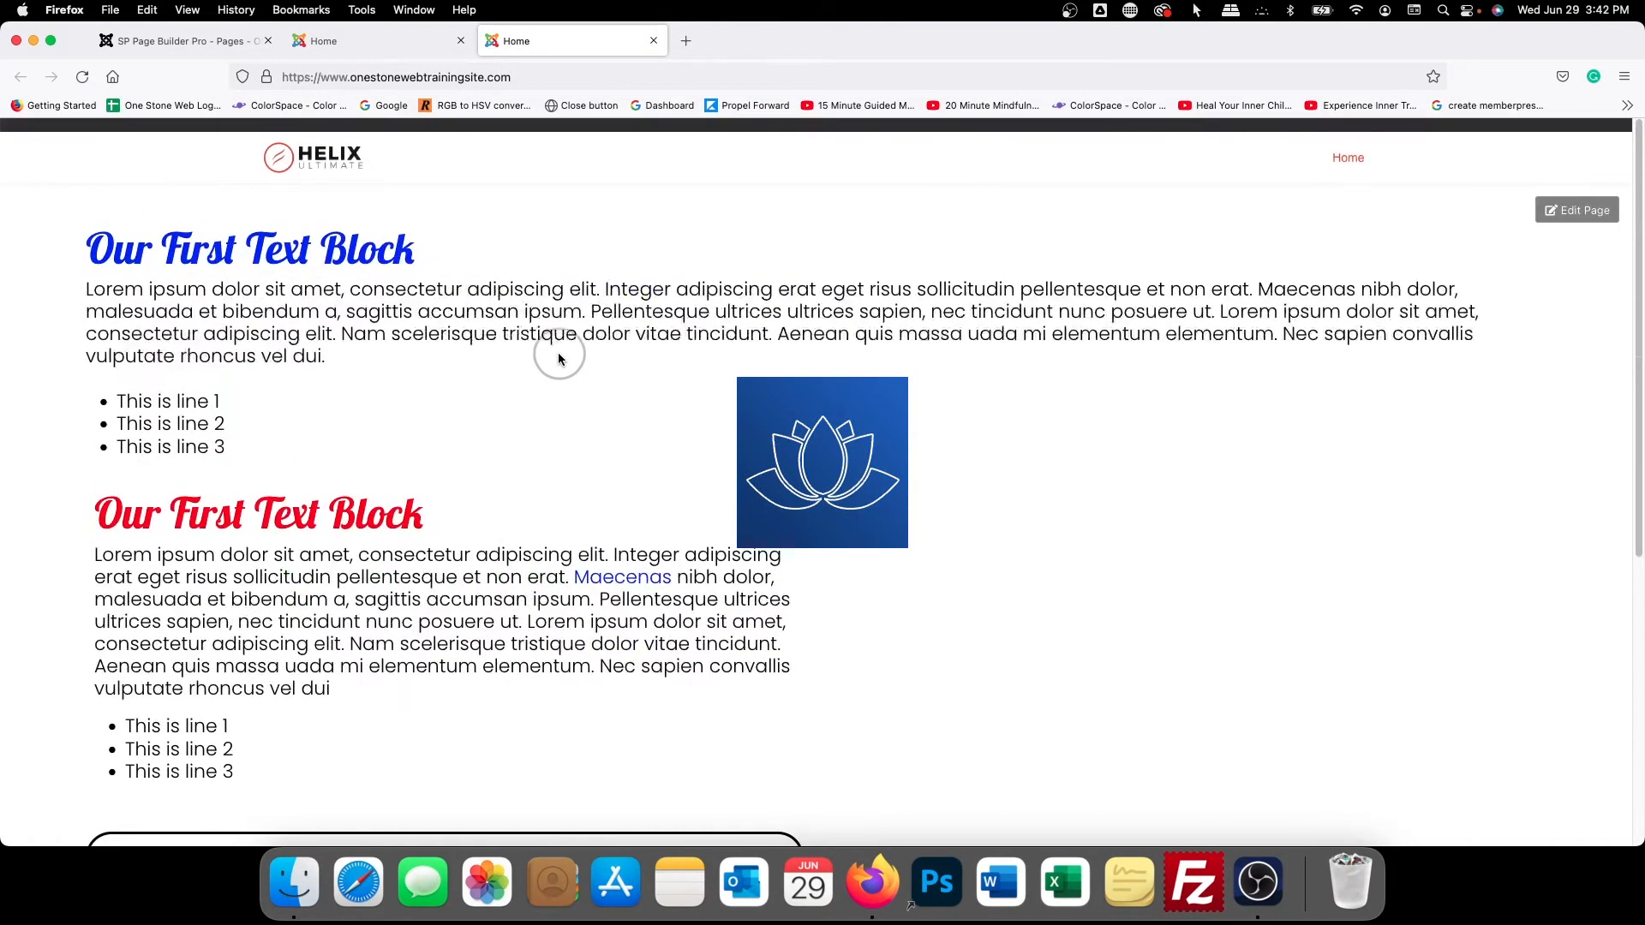
pyautogui.scroll(-5, 558, 352)
pyautogui.scroll(5, 557, 352)
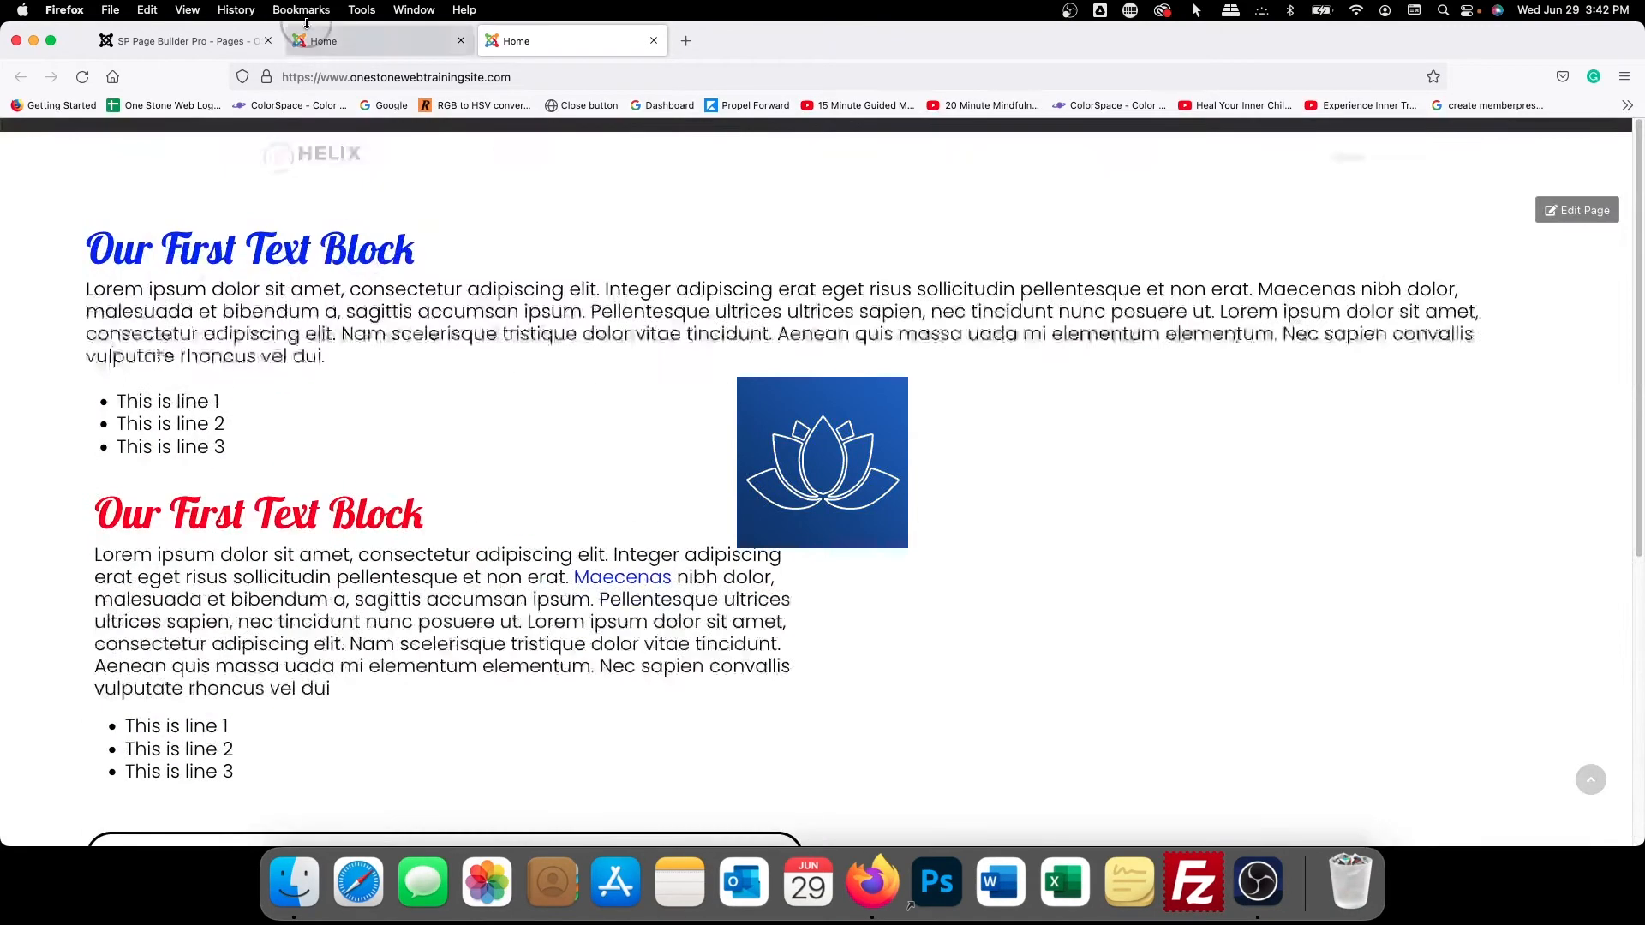
# Disable the bordered green-titled text block in the page editor and save the page
pyautogui.click(225, 43)
pyautogui.scroll(-3, 691, 368)
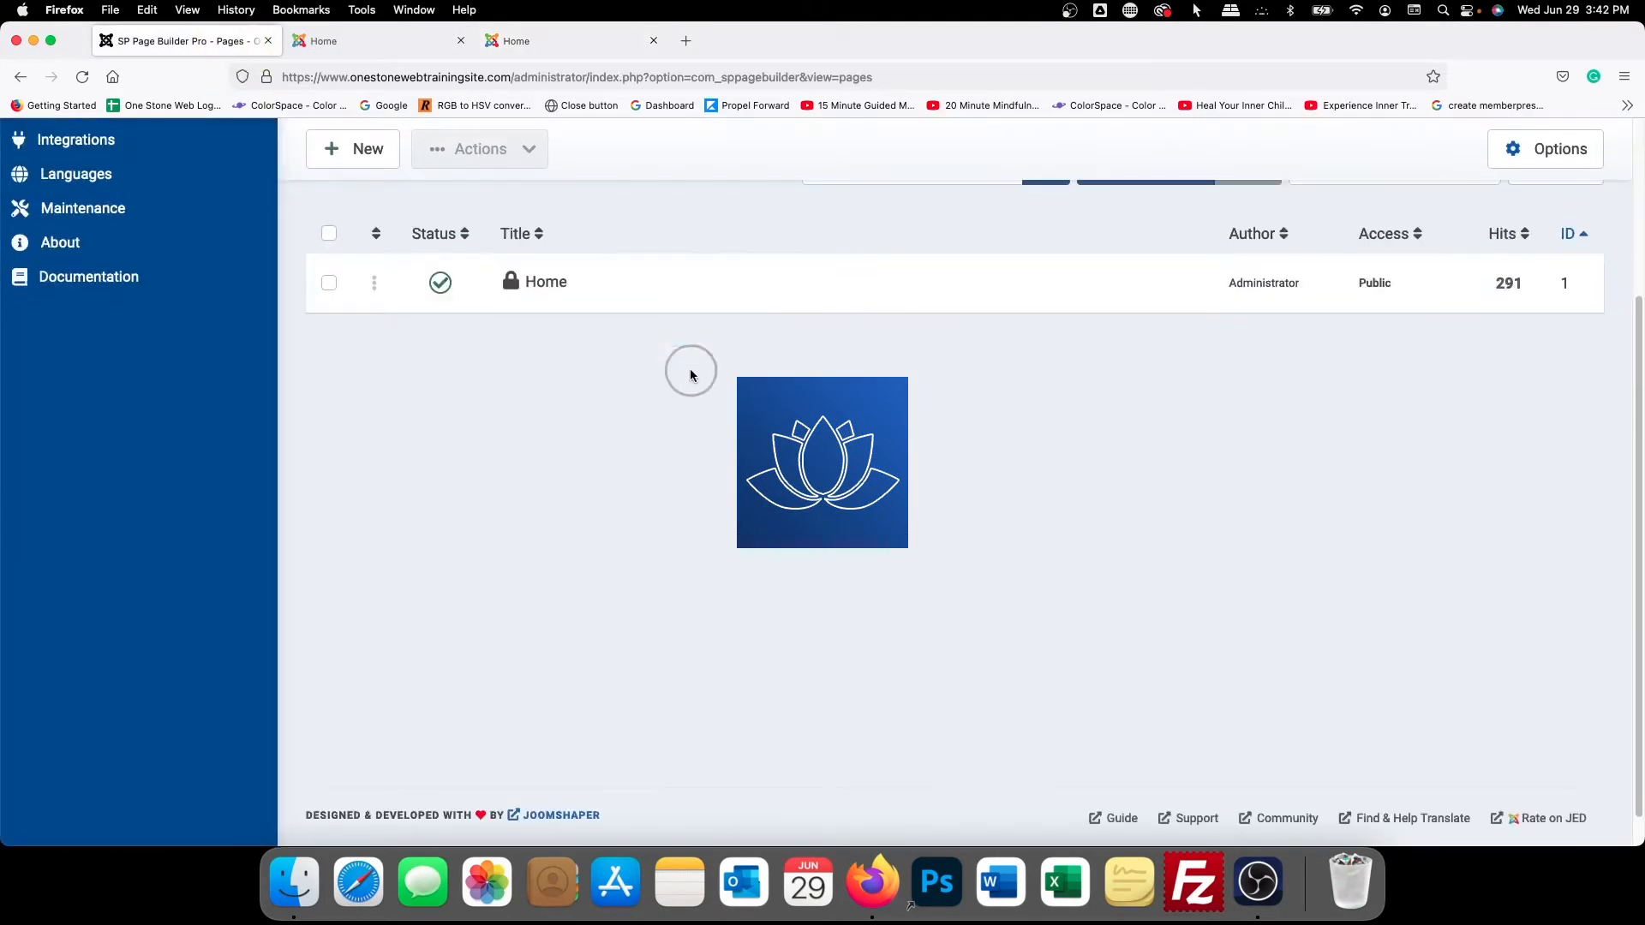
pyautogui.scroll(3, 690, 368)
pyautogui.click(360, 42)
pyautogui.scroll(1, 551, 398)
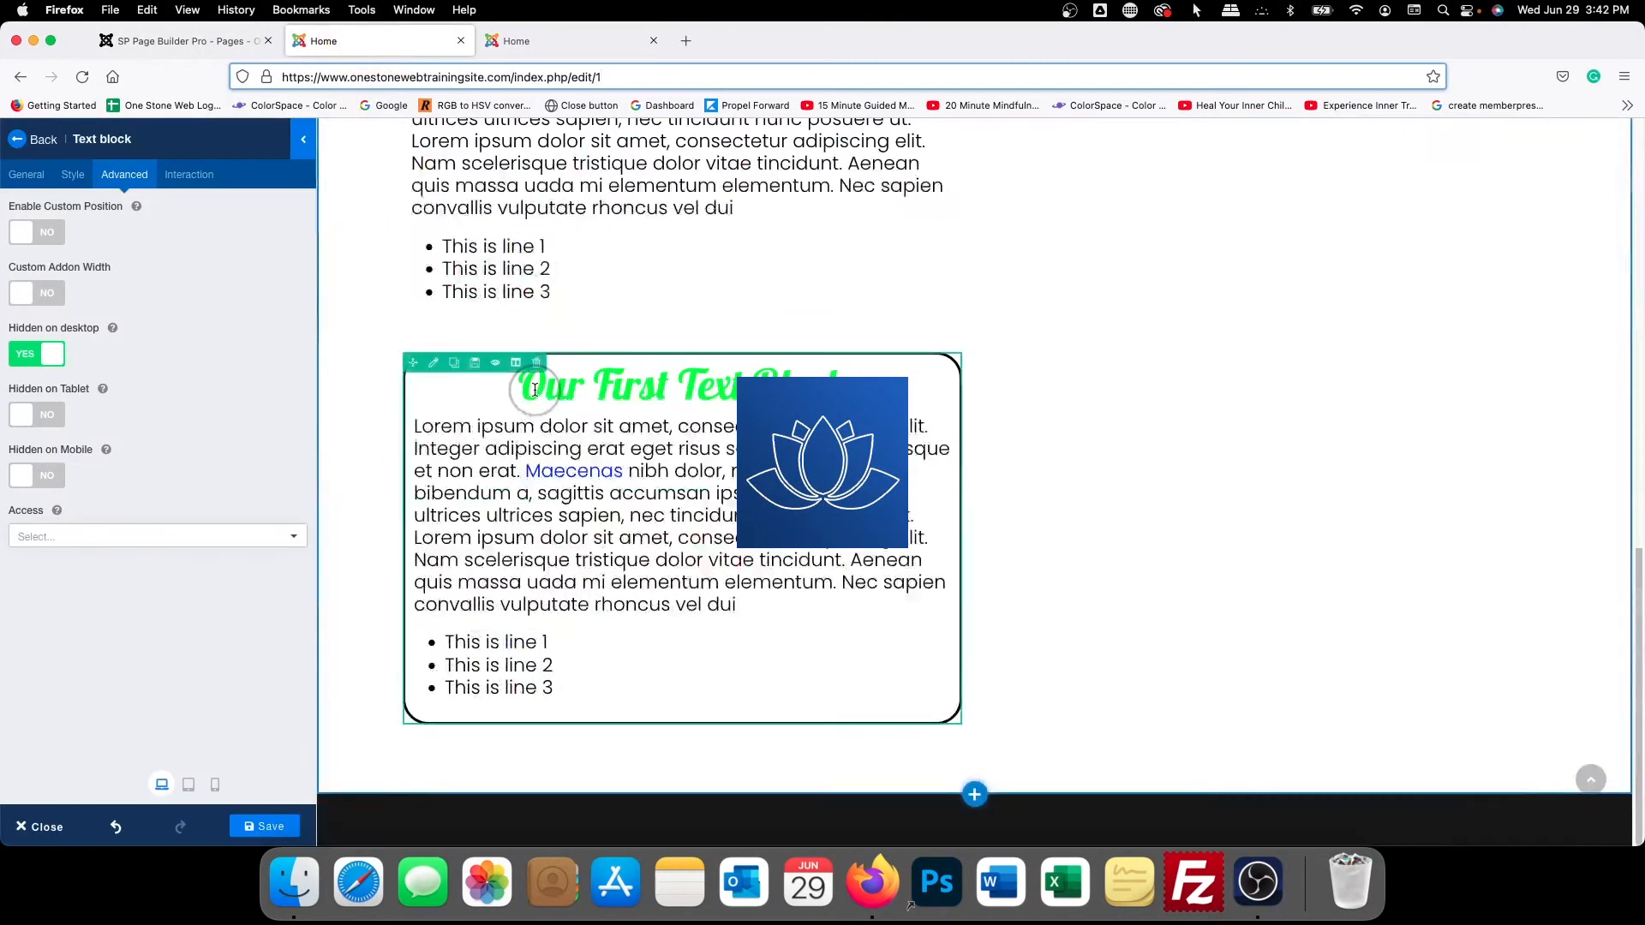
pyautogui.scroll(2, 551, 398)
pyautogui.scroll(5, 551, 398)
pyautogui.scroll(-3, 551, 394)
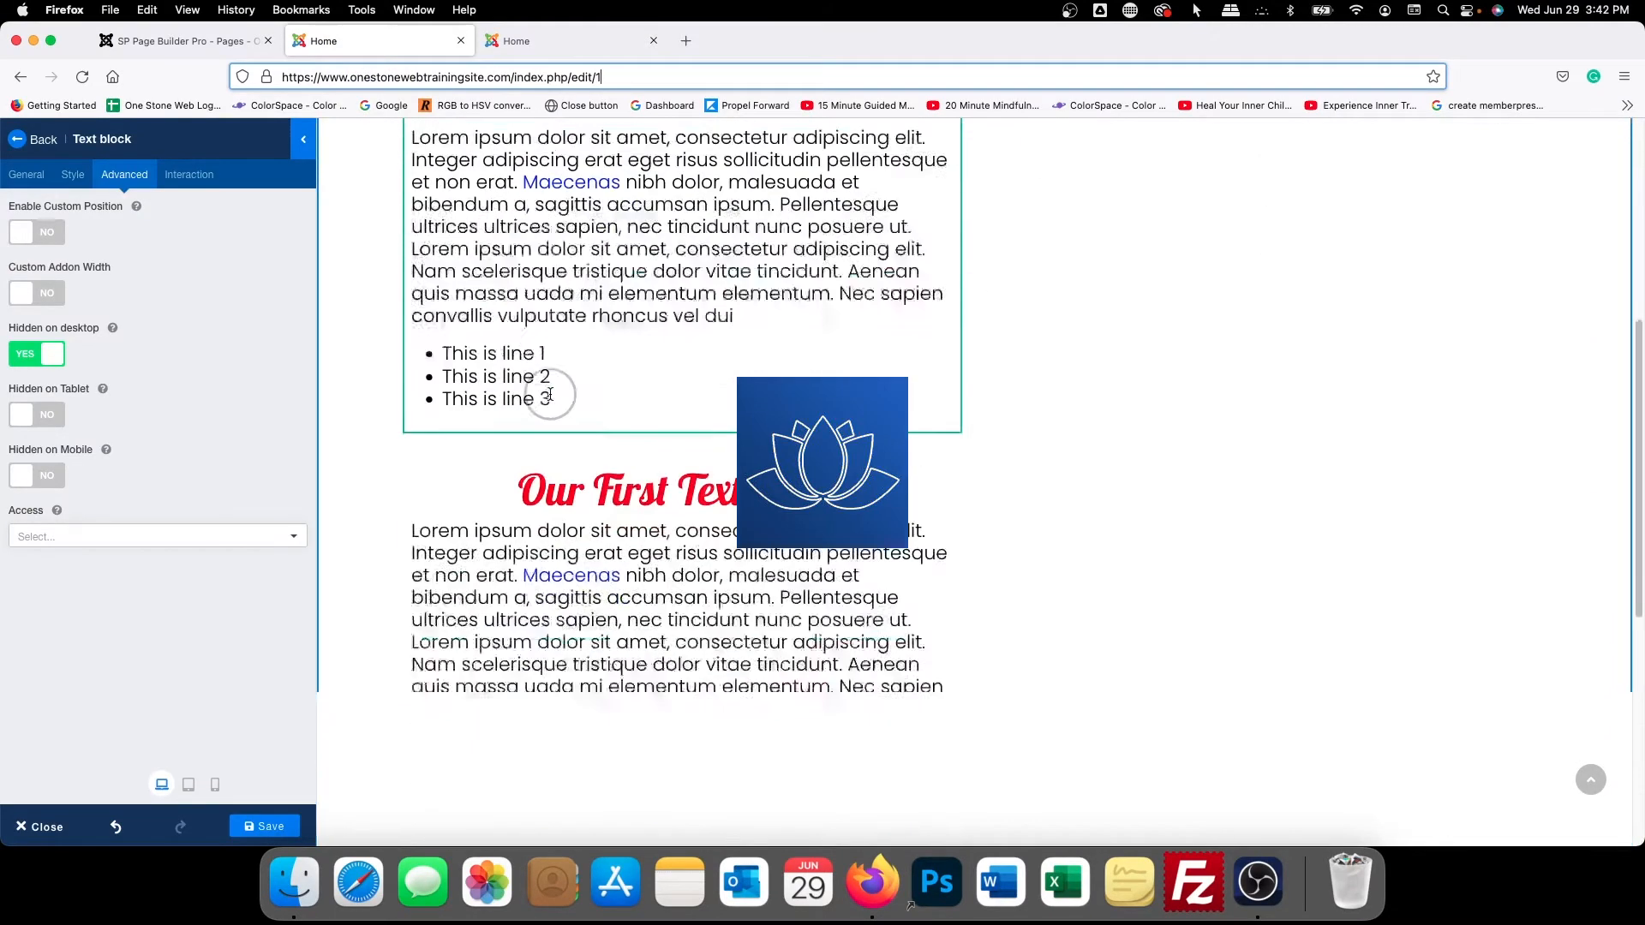
pyautogui.scroll(-5, 521, 620)
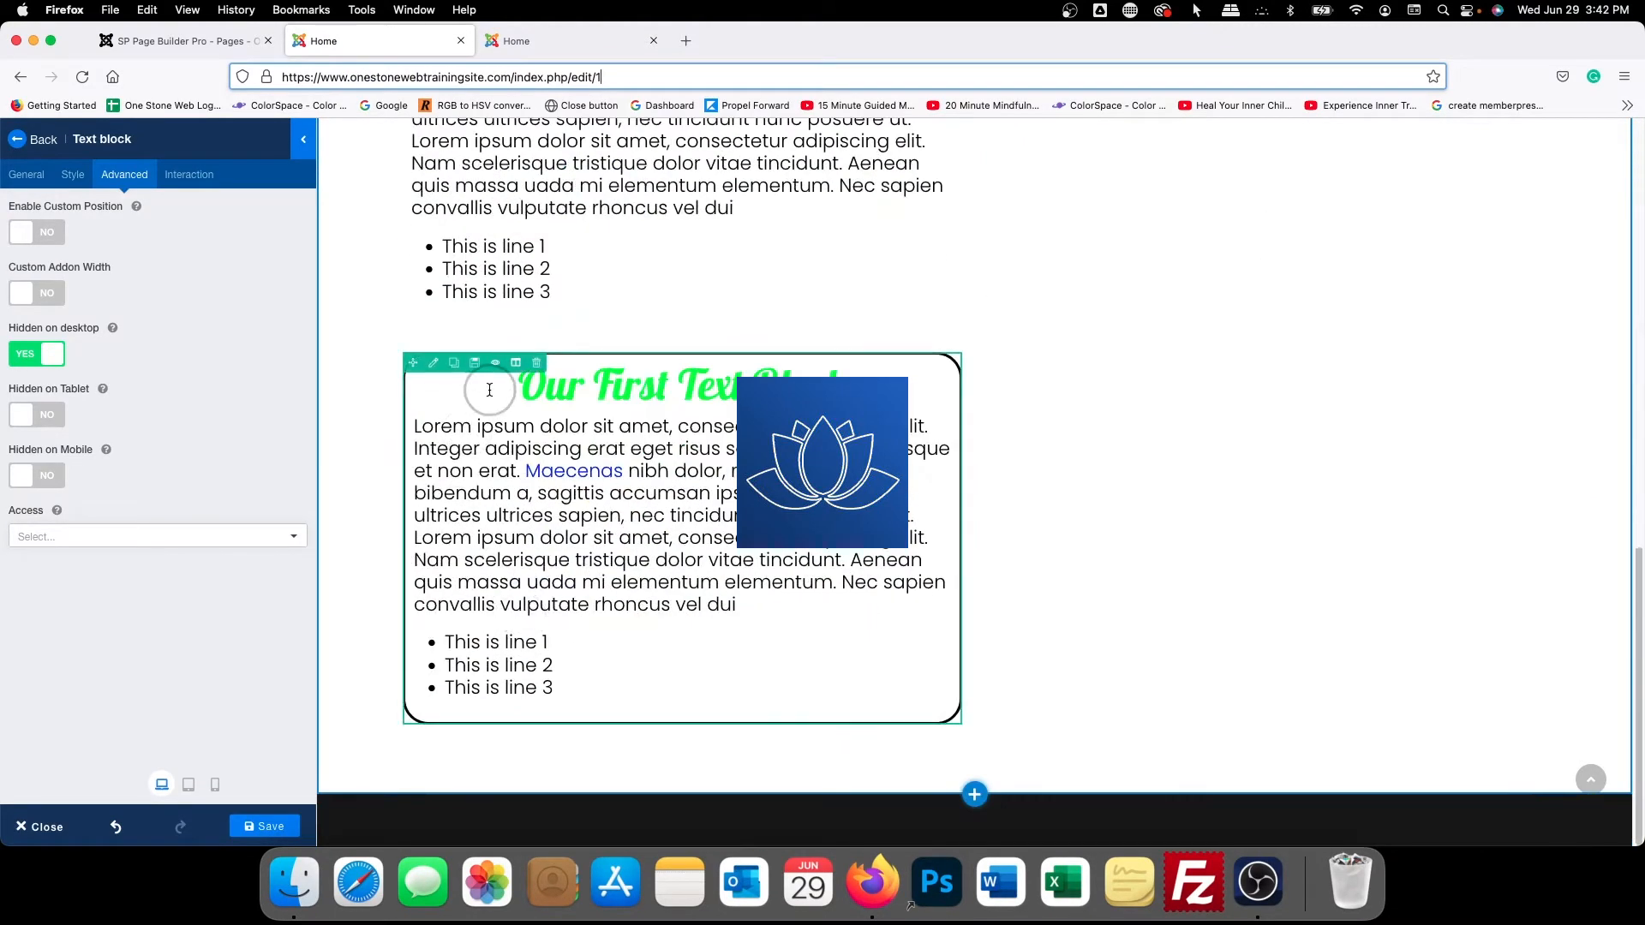
pyautogui.click(500, 366)
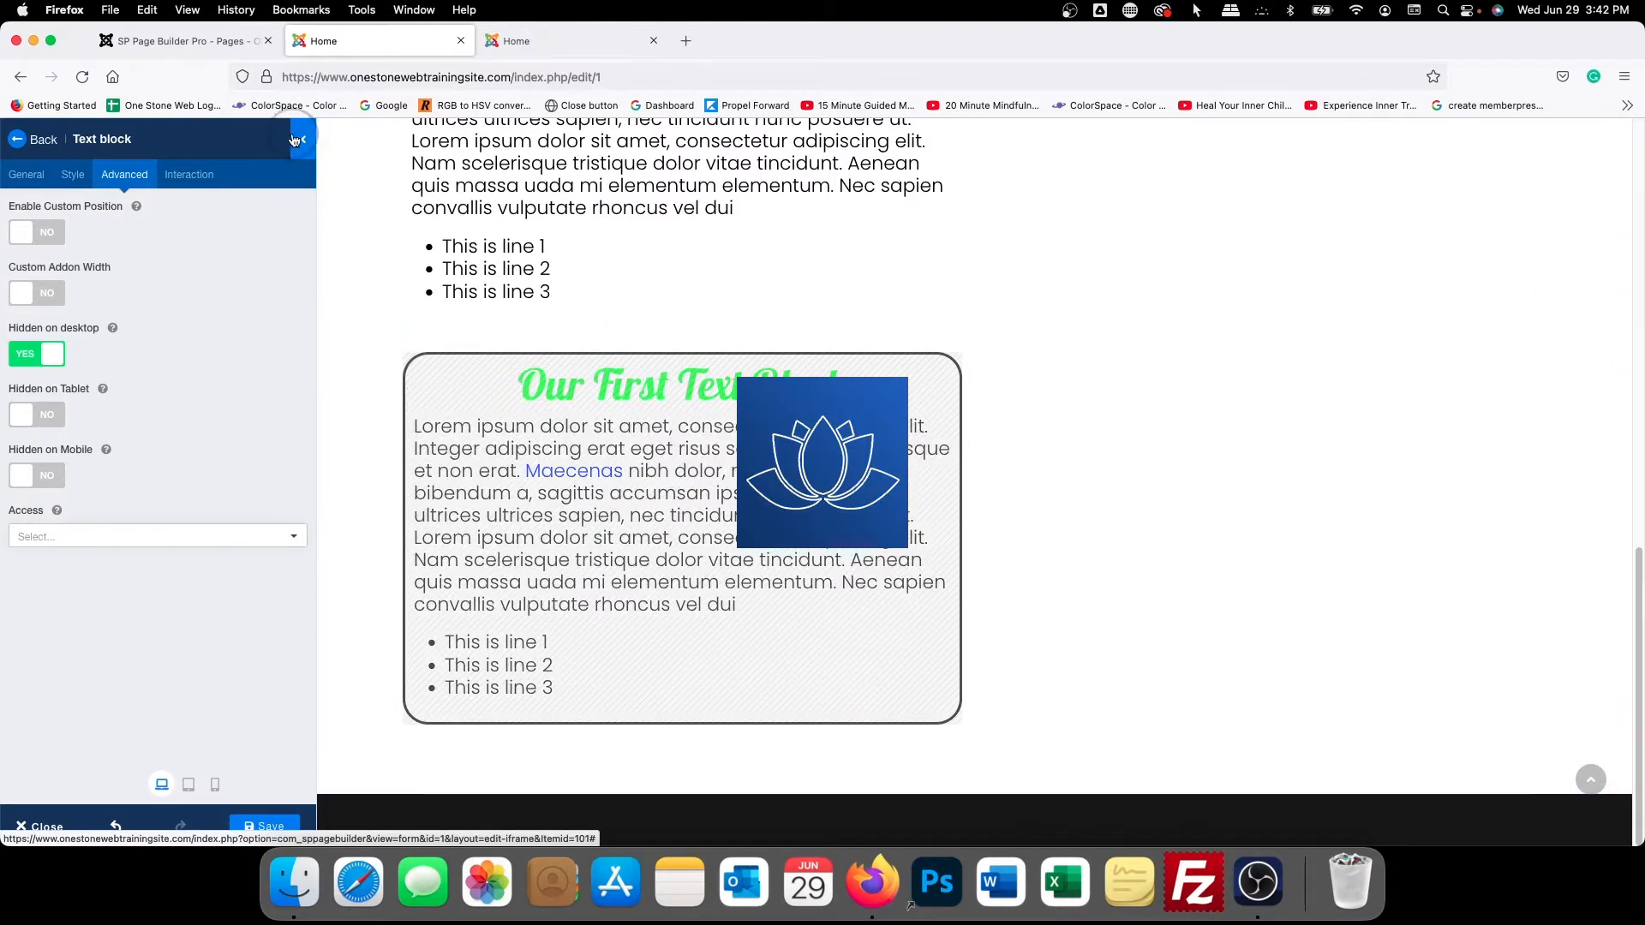
pyautogui.click(257, 824)
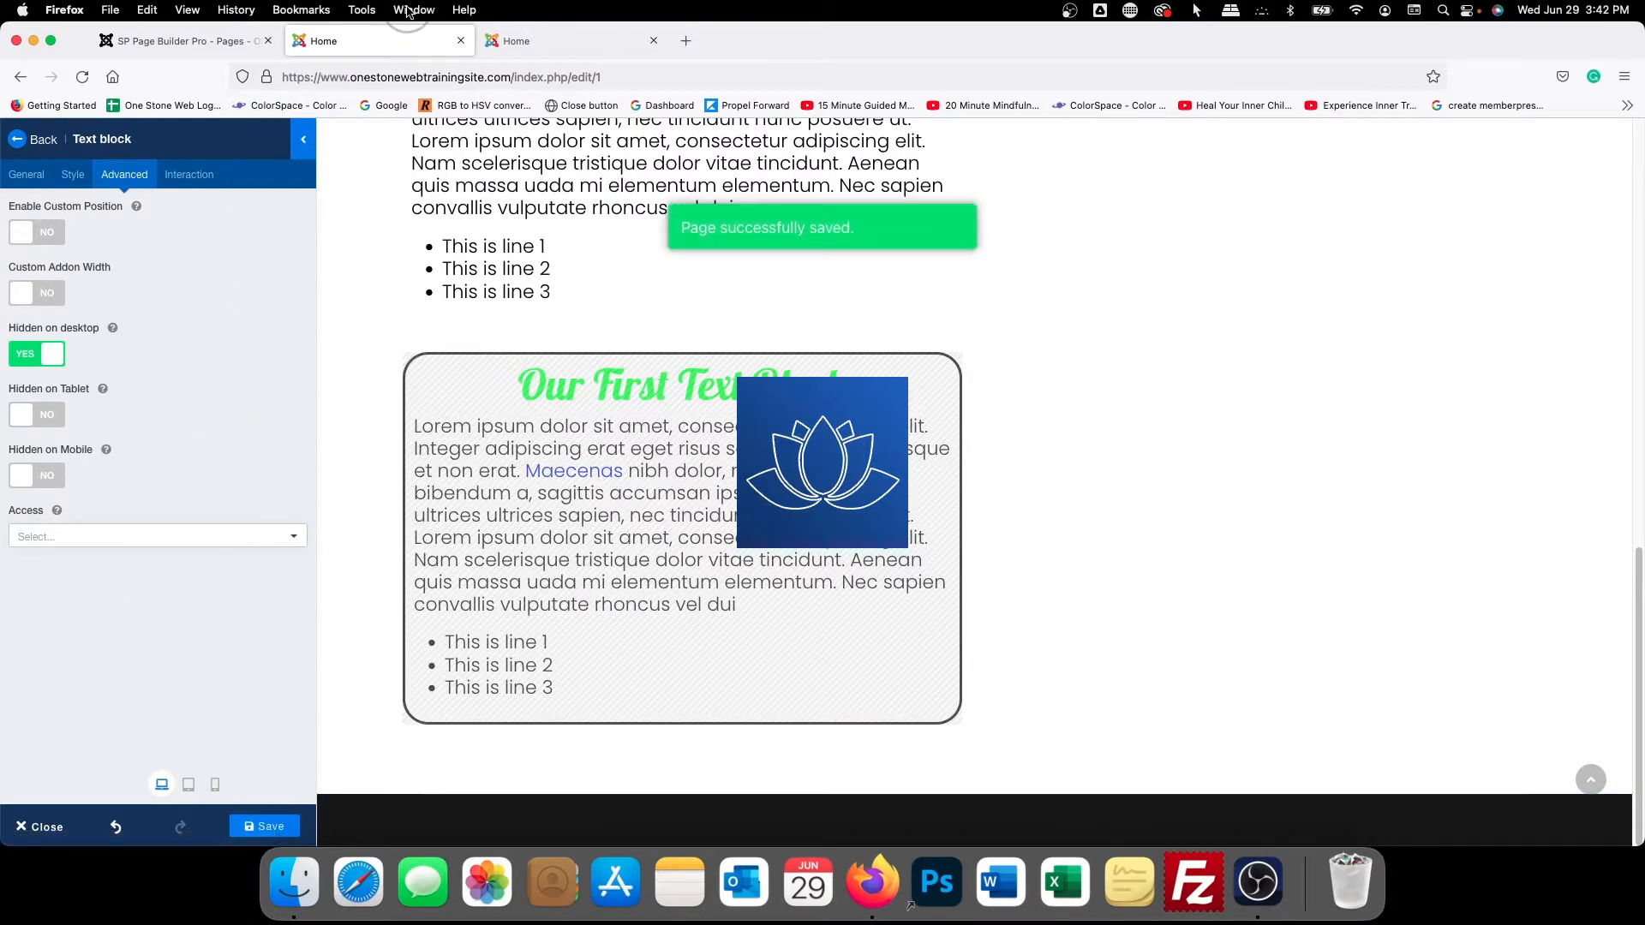
# Reload the published page and compare its text blocks at full browser width and at about half width
pyautogui.click(509, 41)
pyautogui.click(524, 36)
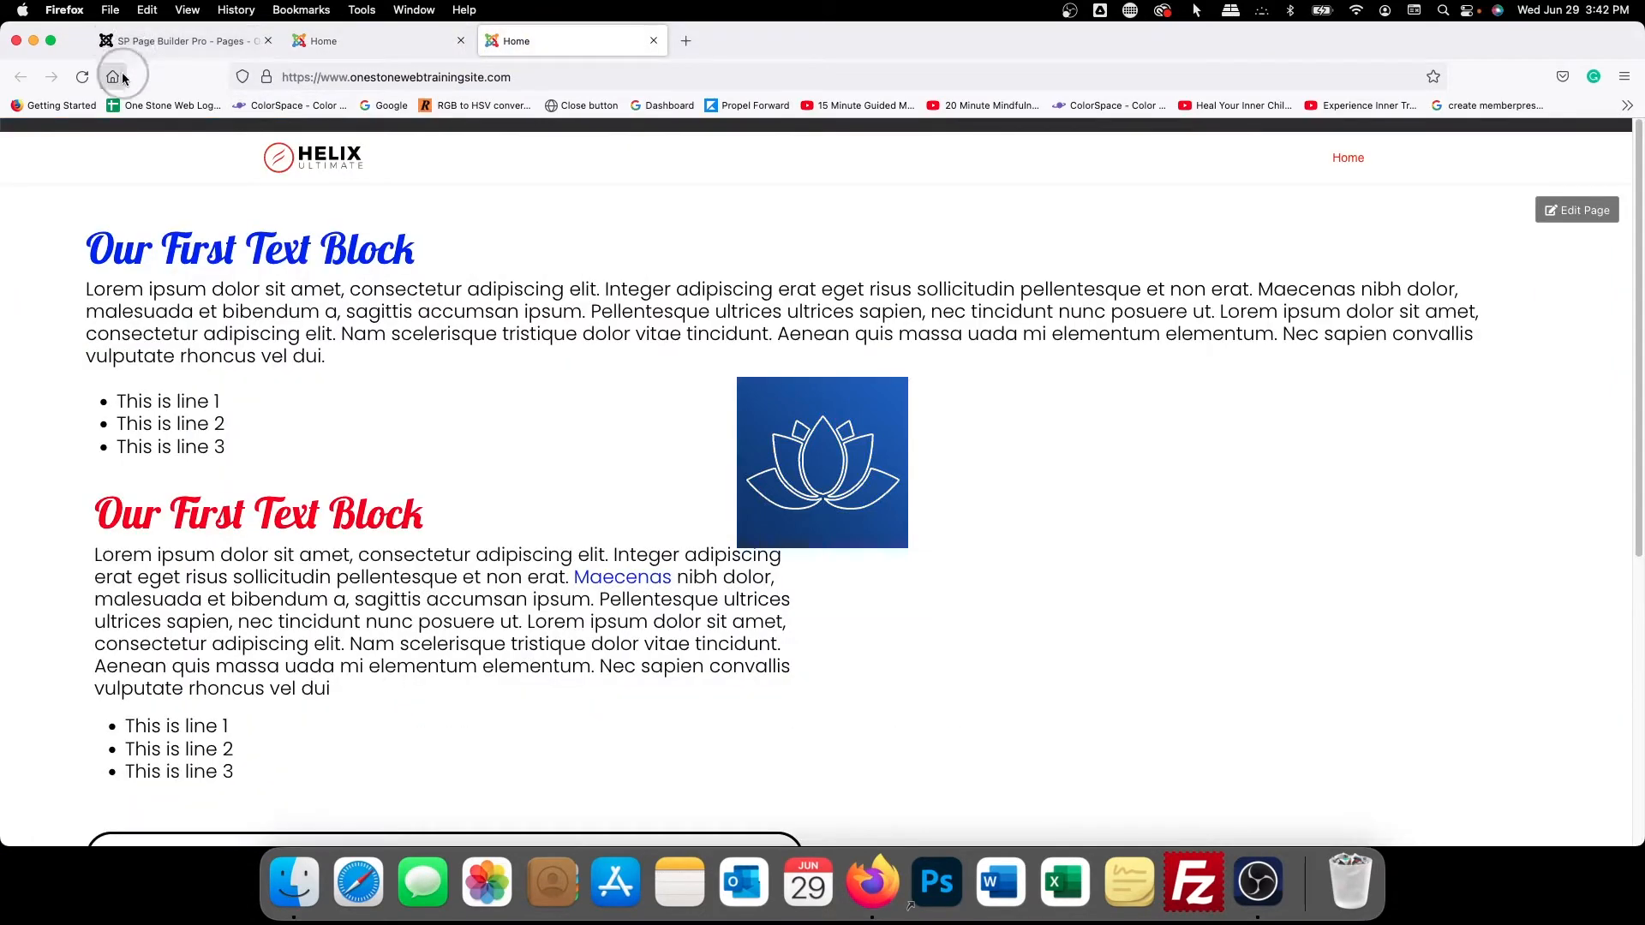
pyautogui.click(82, 77)
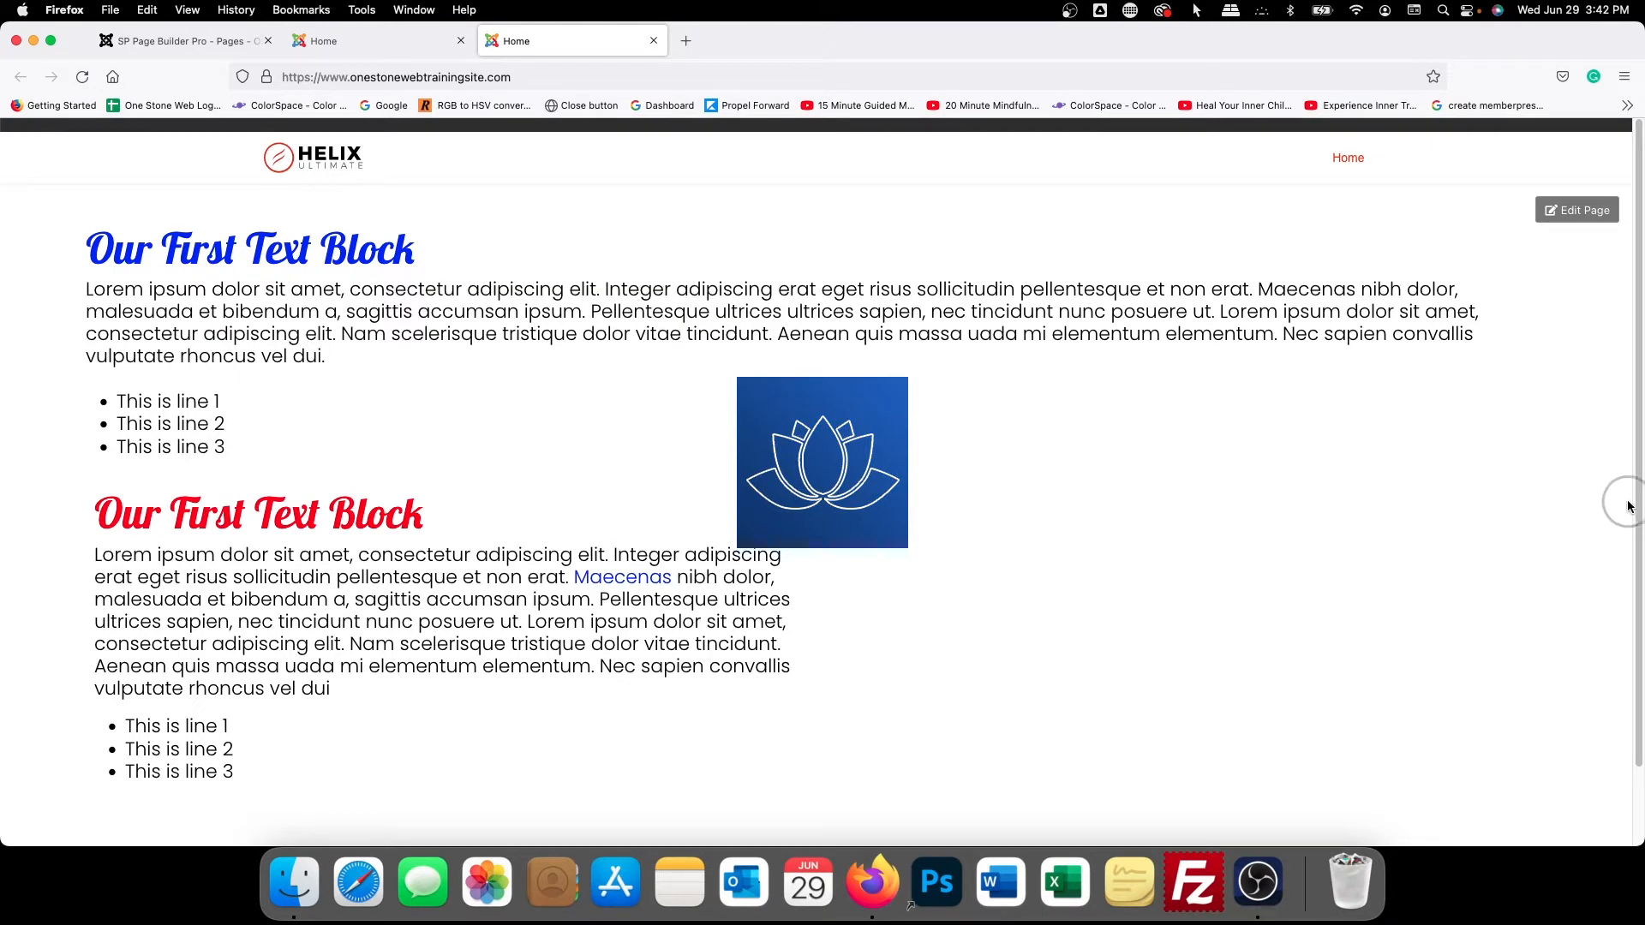
pyautogui.moveTo(1637, 505); pyautogui.dragTo(837, 503)
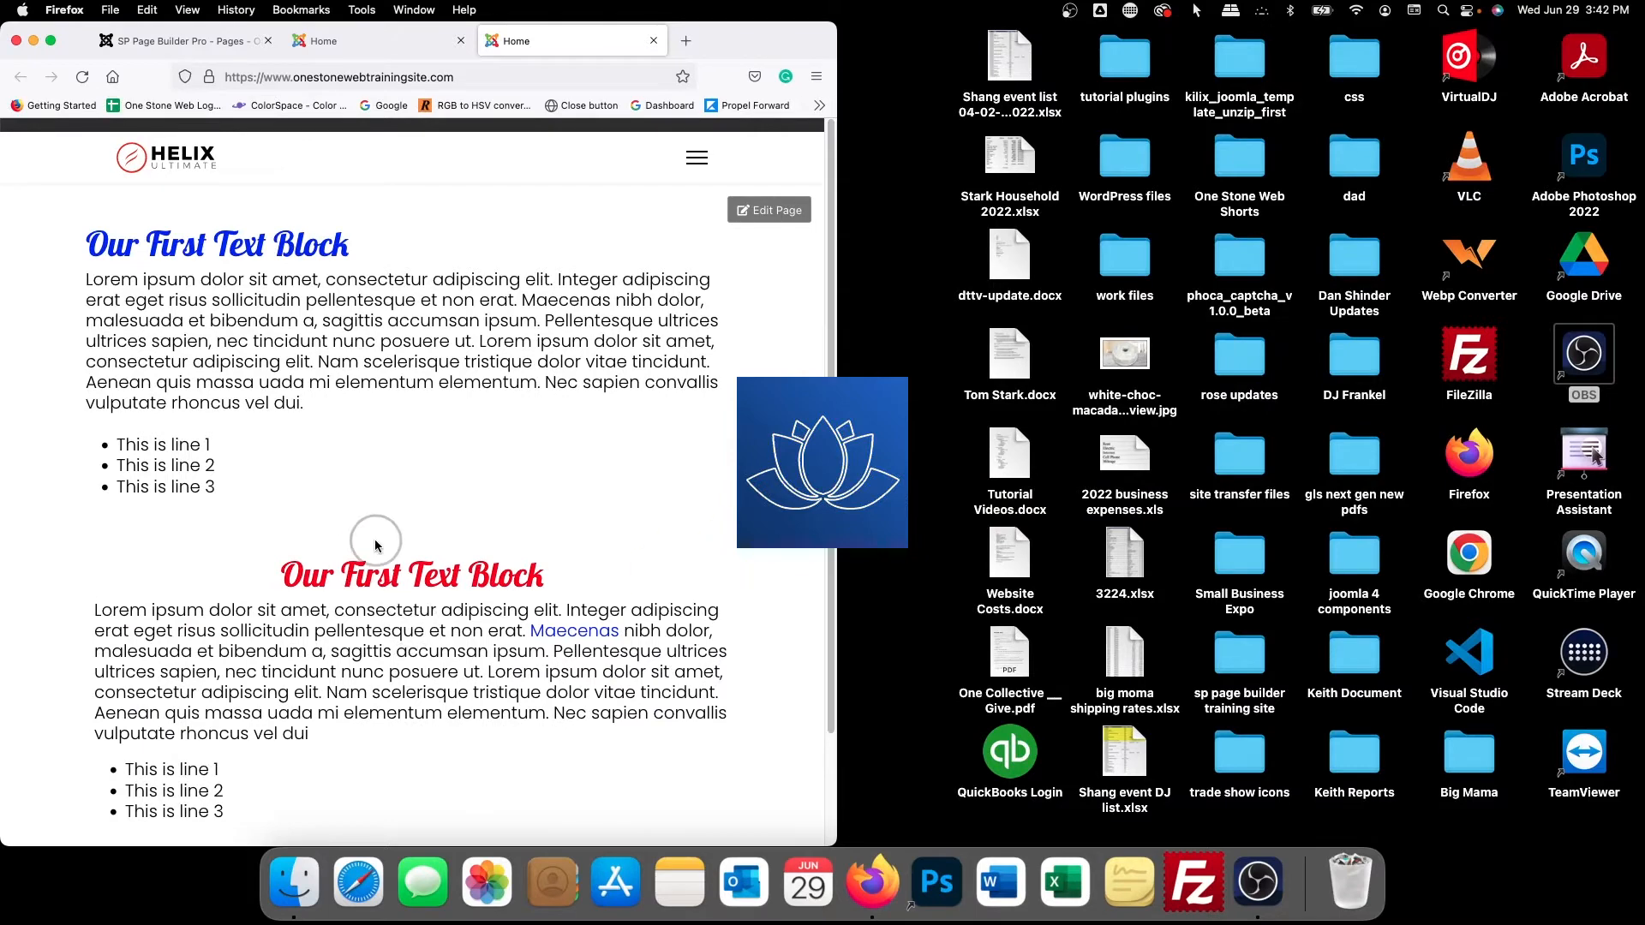
pyautogui.scroll(-3, 385, 582)
pyautogui.scroll(3, 393, 589)
pyautogui.moveTo(840, 348); pyautogui.dragTo(1636, 369)
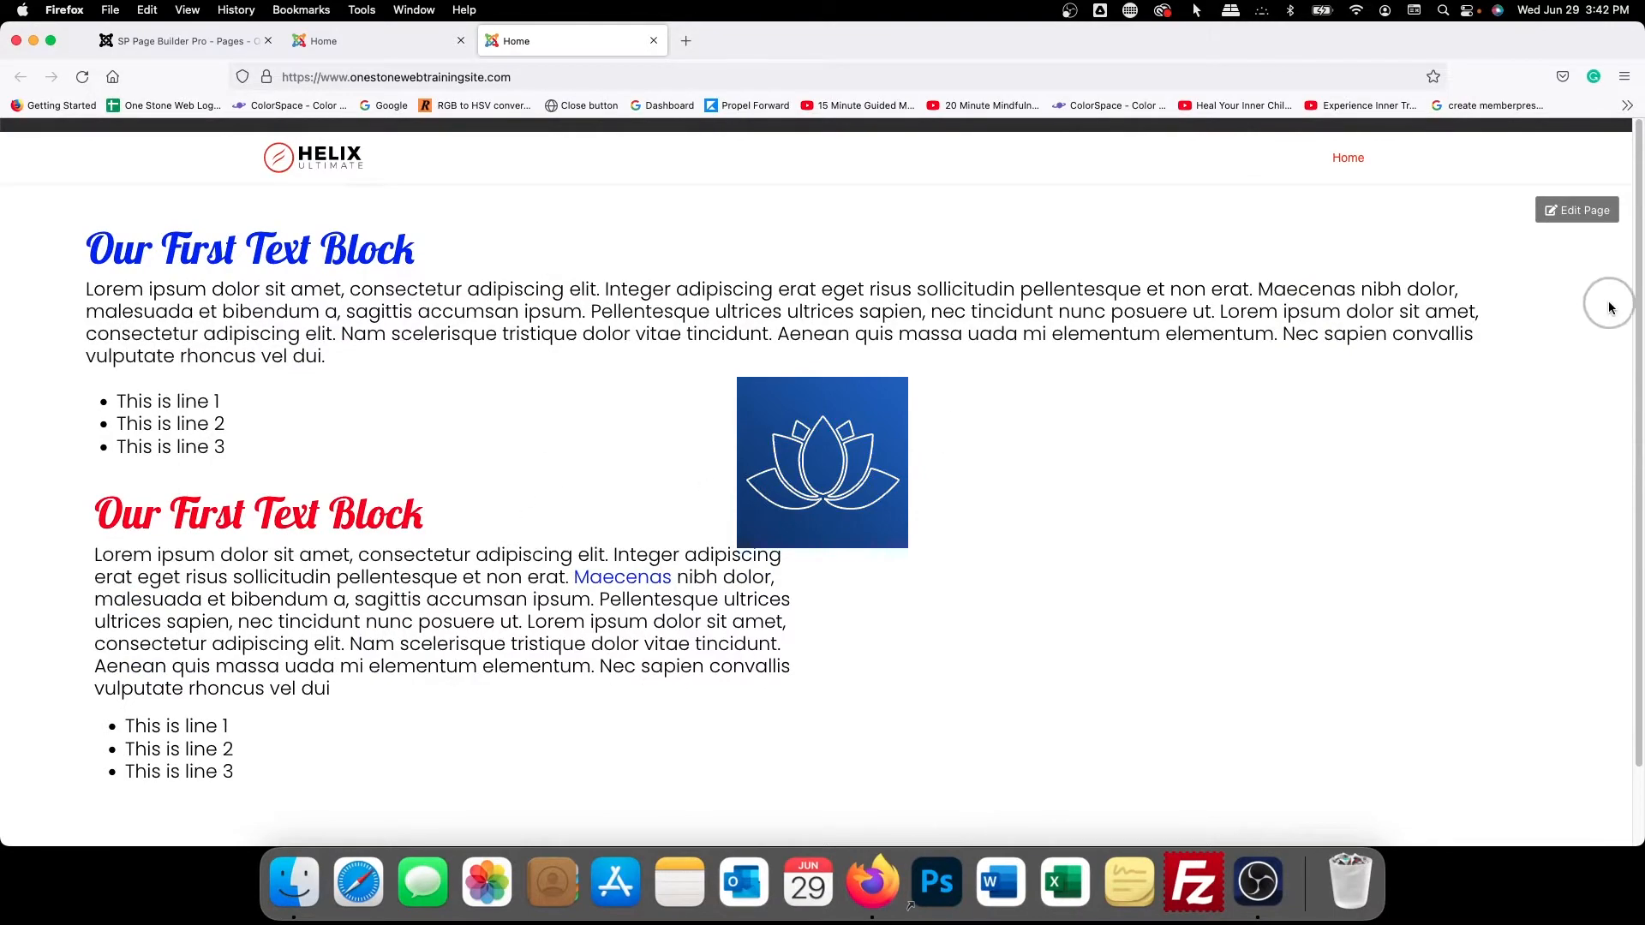
pyautogui.moveTo(1638, 318); pyautogui.dragTo(1638, 368)
# Turn off hiding on tablet and mobile for the left-aligned red-titled block
pyautogui.click(390, 34)
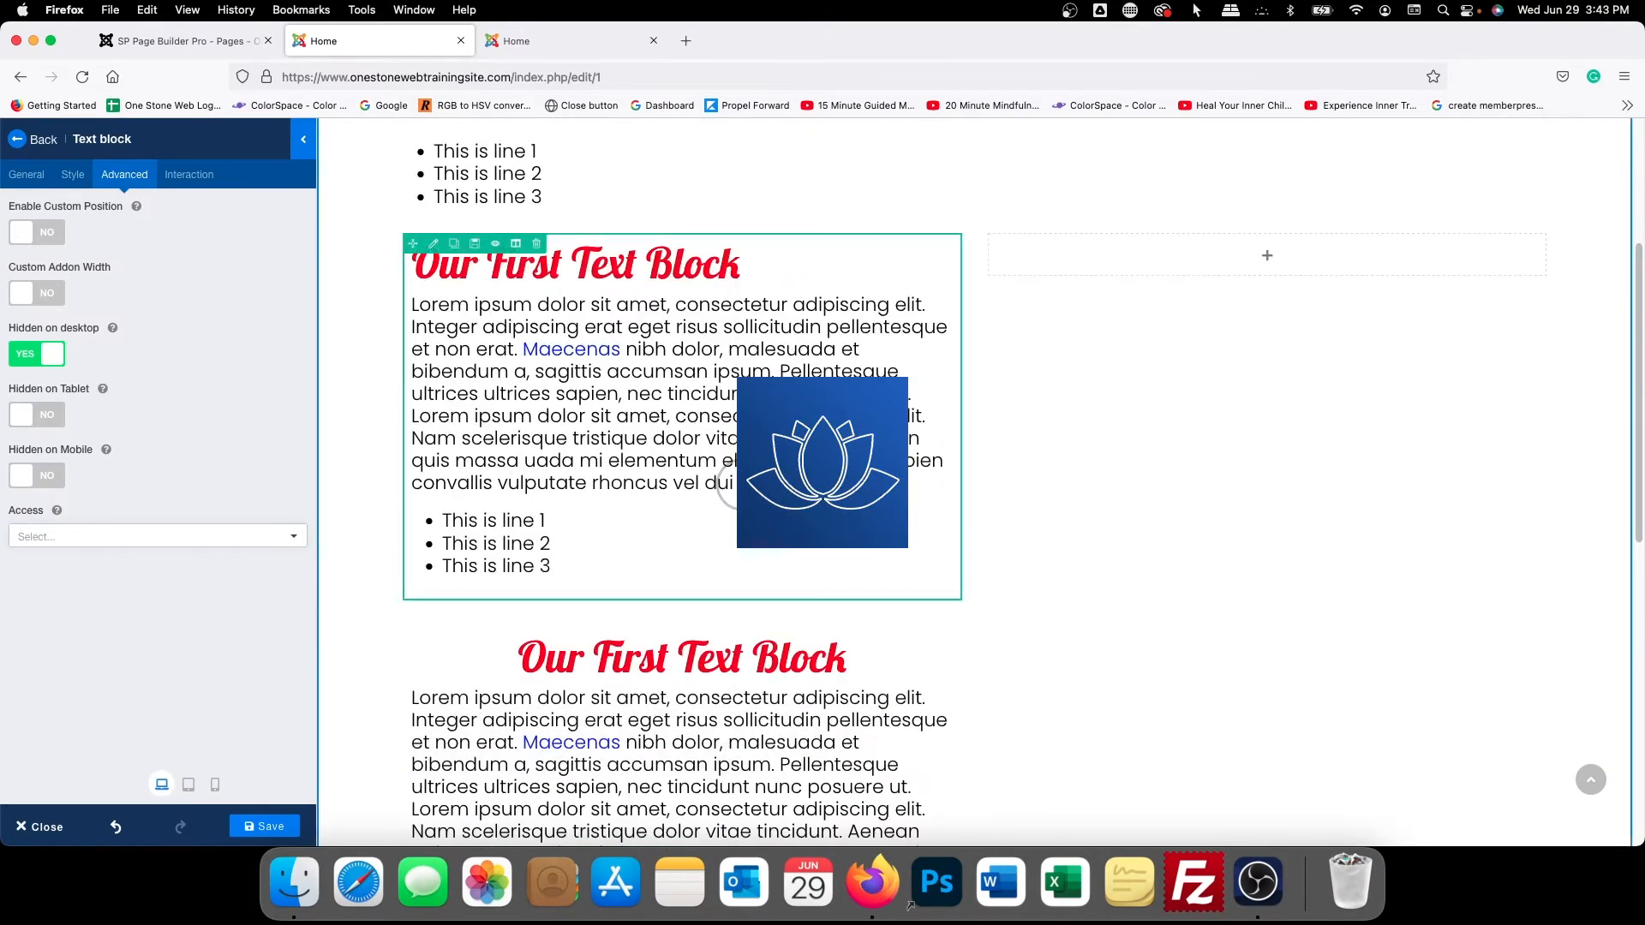
pyautogui.scroll(3, 476, 301)
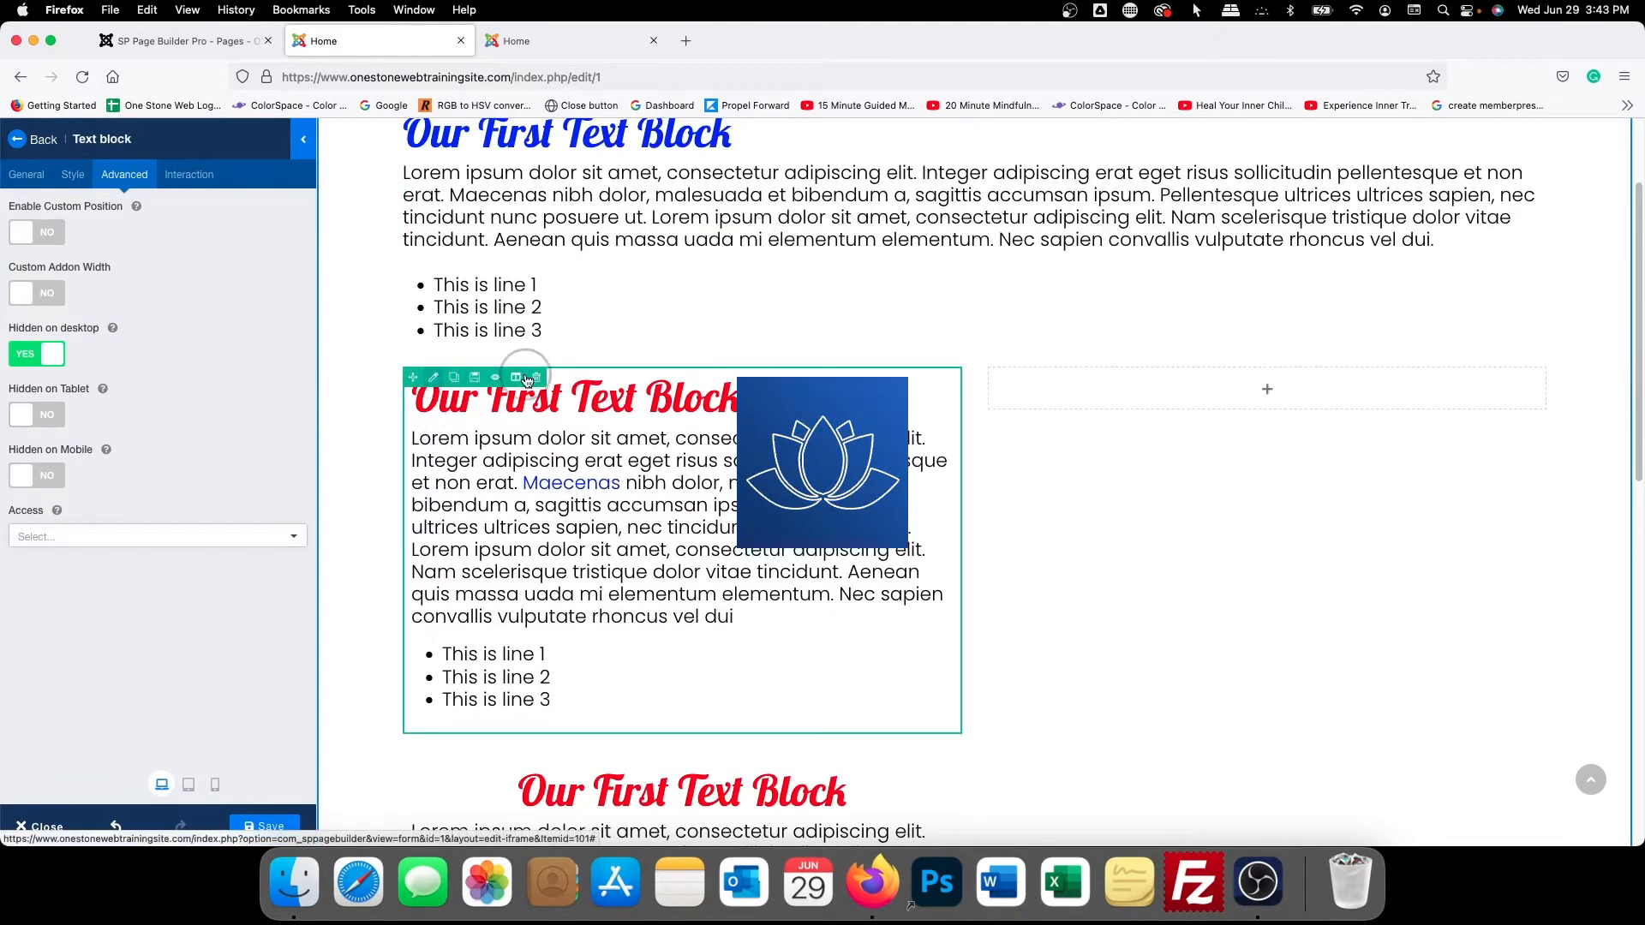
pyautogui.click(434, 379)
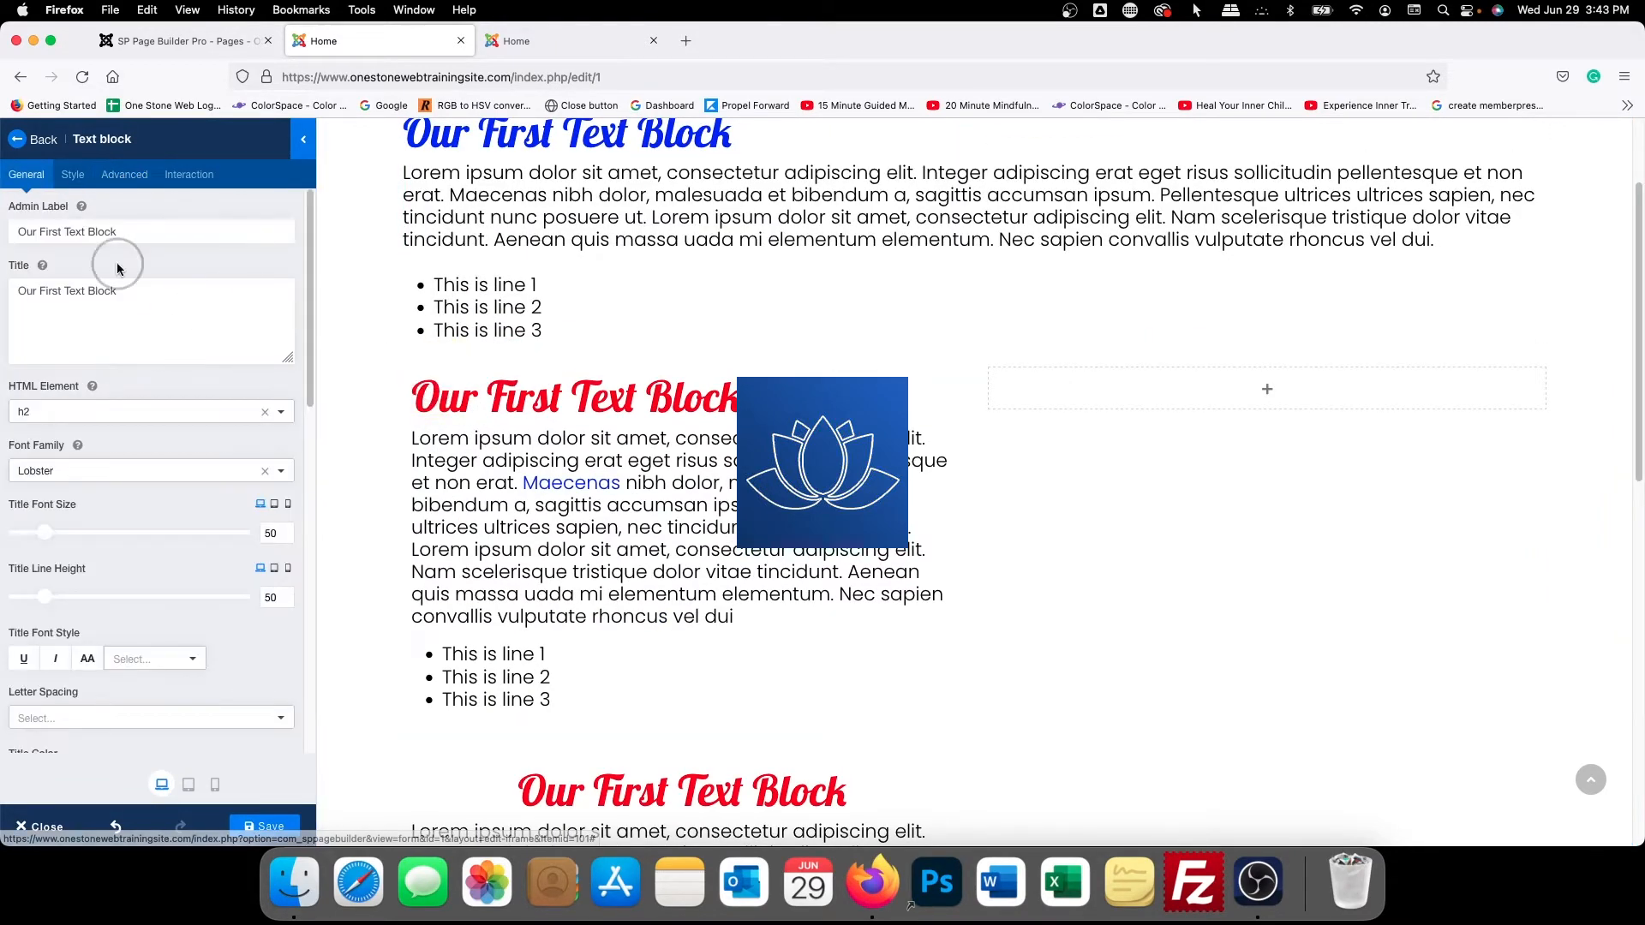
pyautogui.click(127, 168)
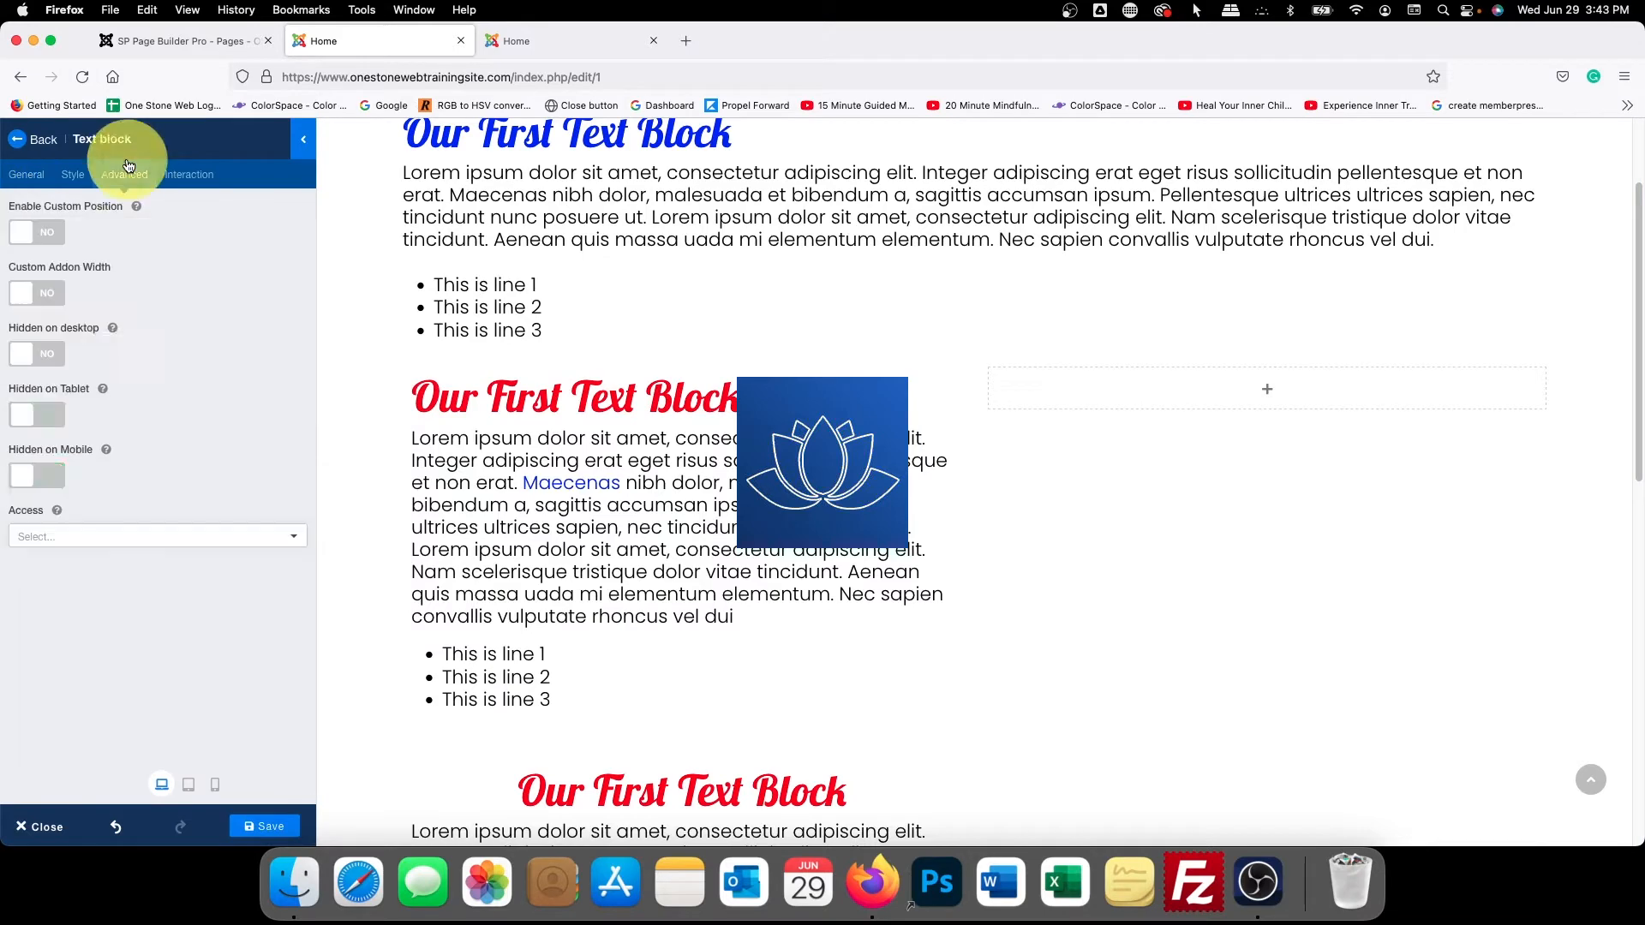
pyautogui.click(55, 416)
pyautogui.scroll(-3, 352, 466)
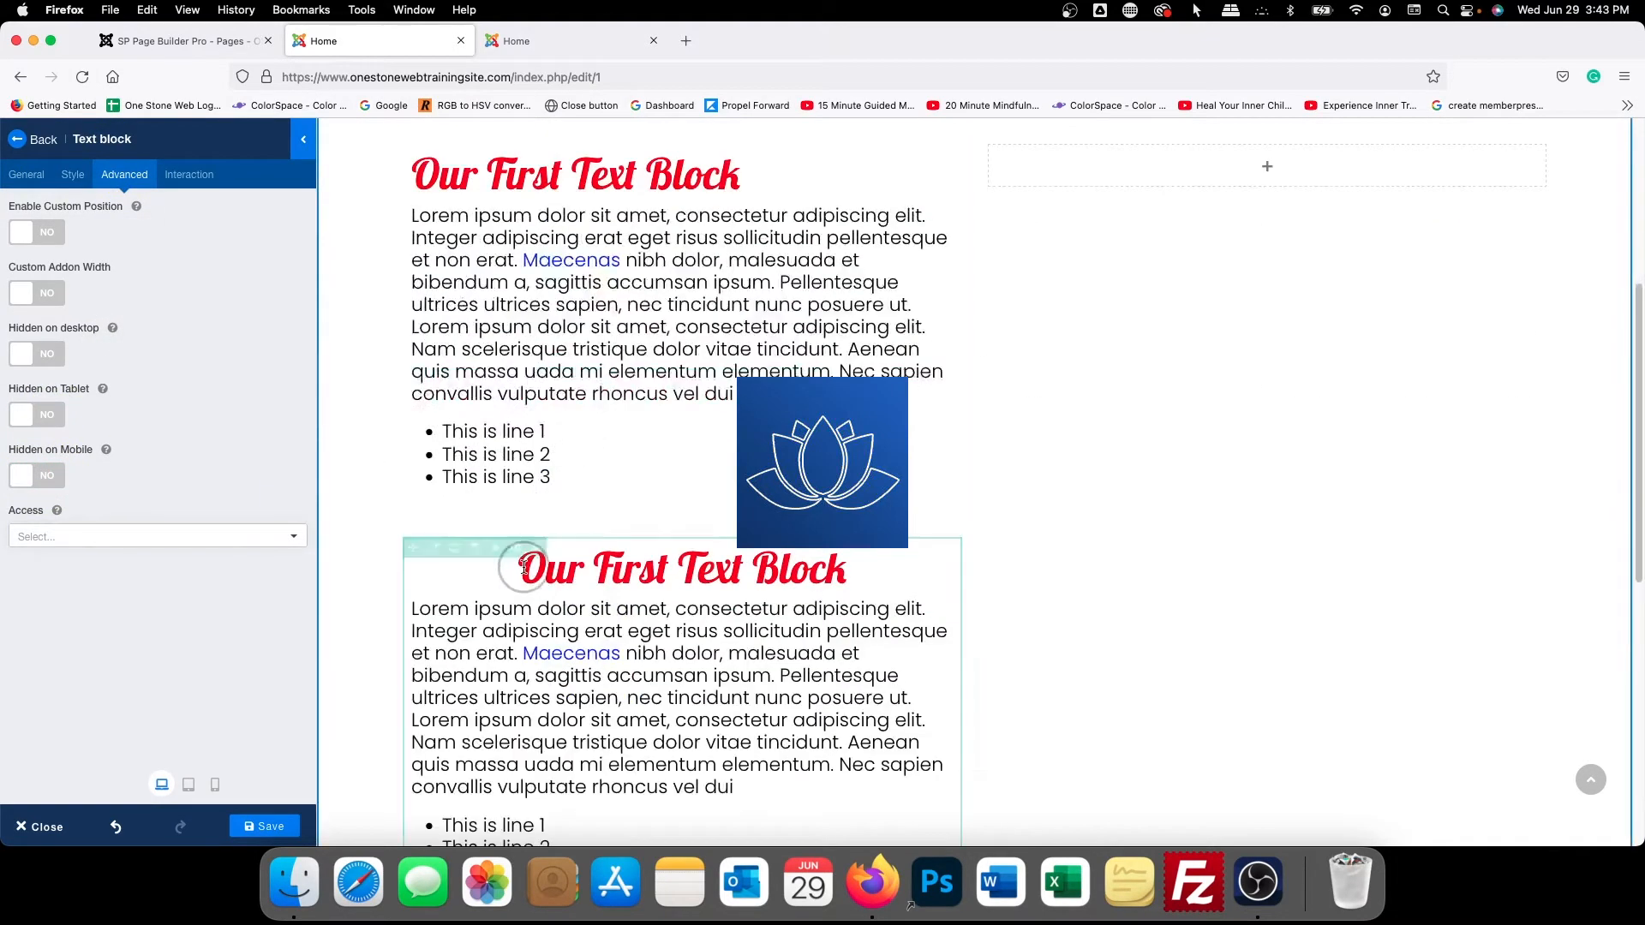
# Turn off hiding on desktop for the centered red-titled block and save the page
pyautogui.click(436, 551)
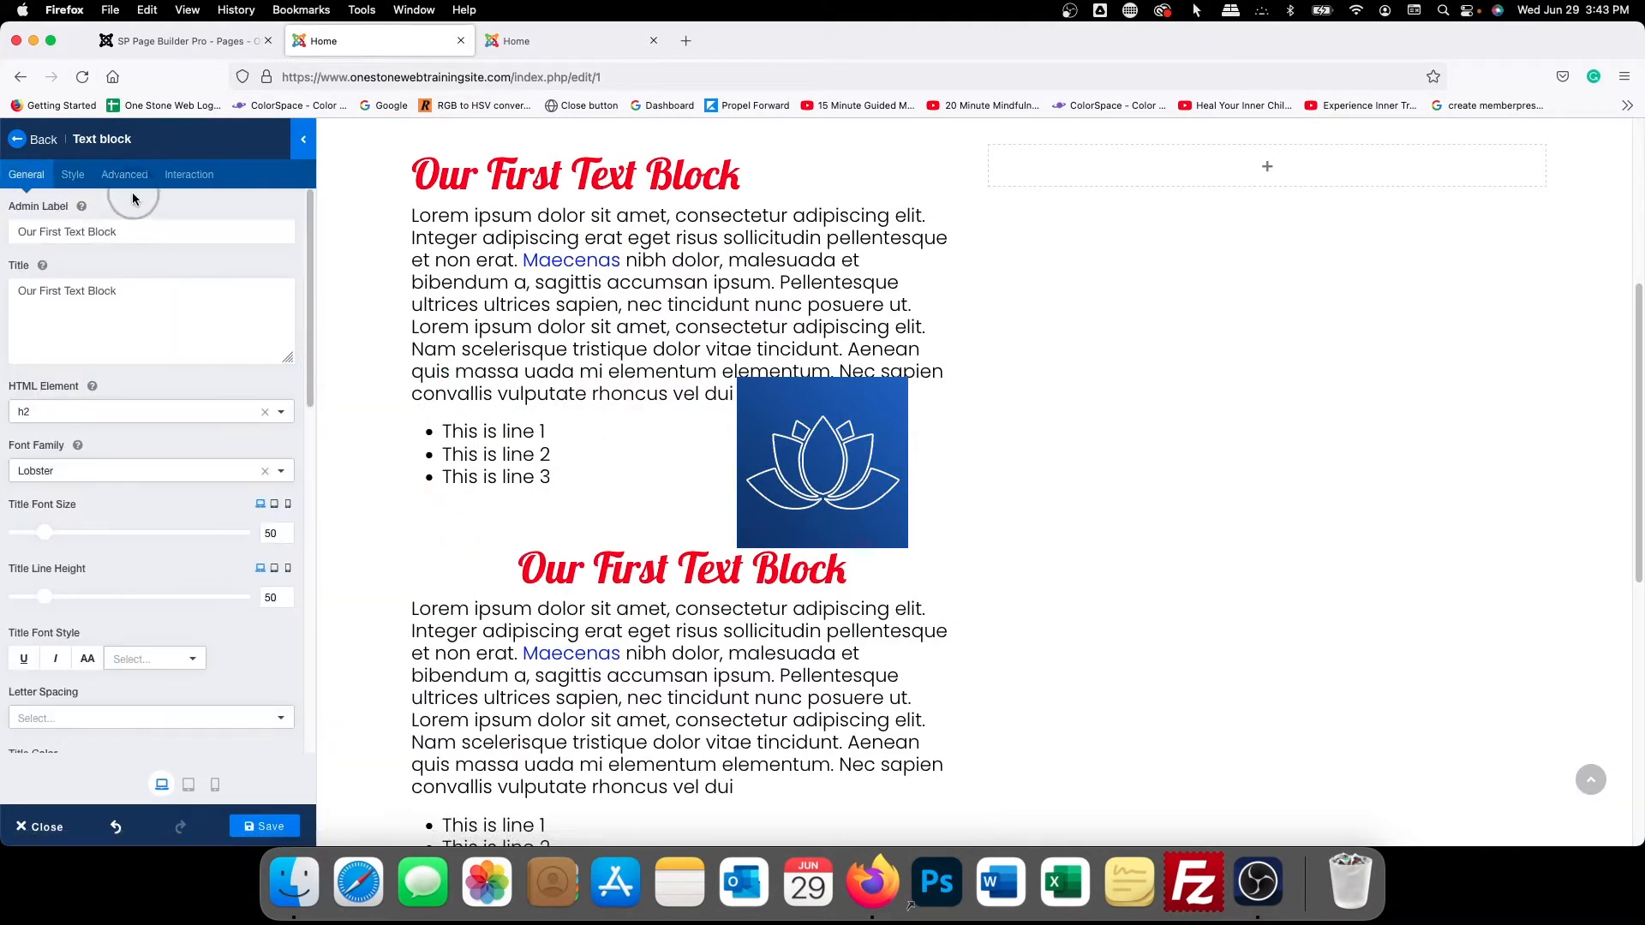
pyautogui.click(125, 176)
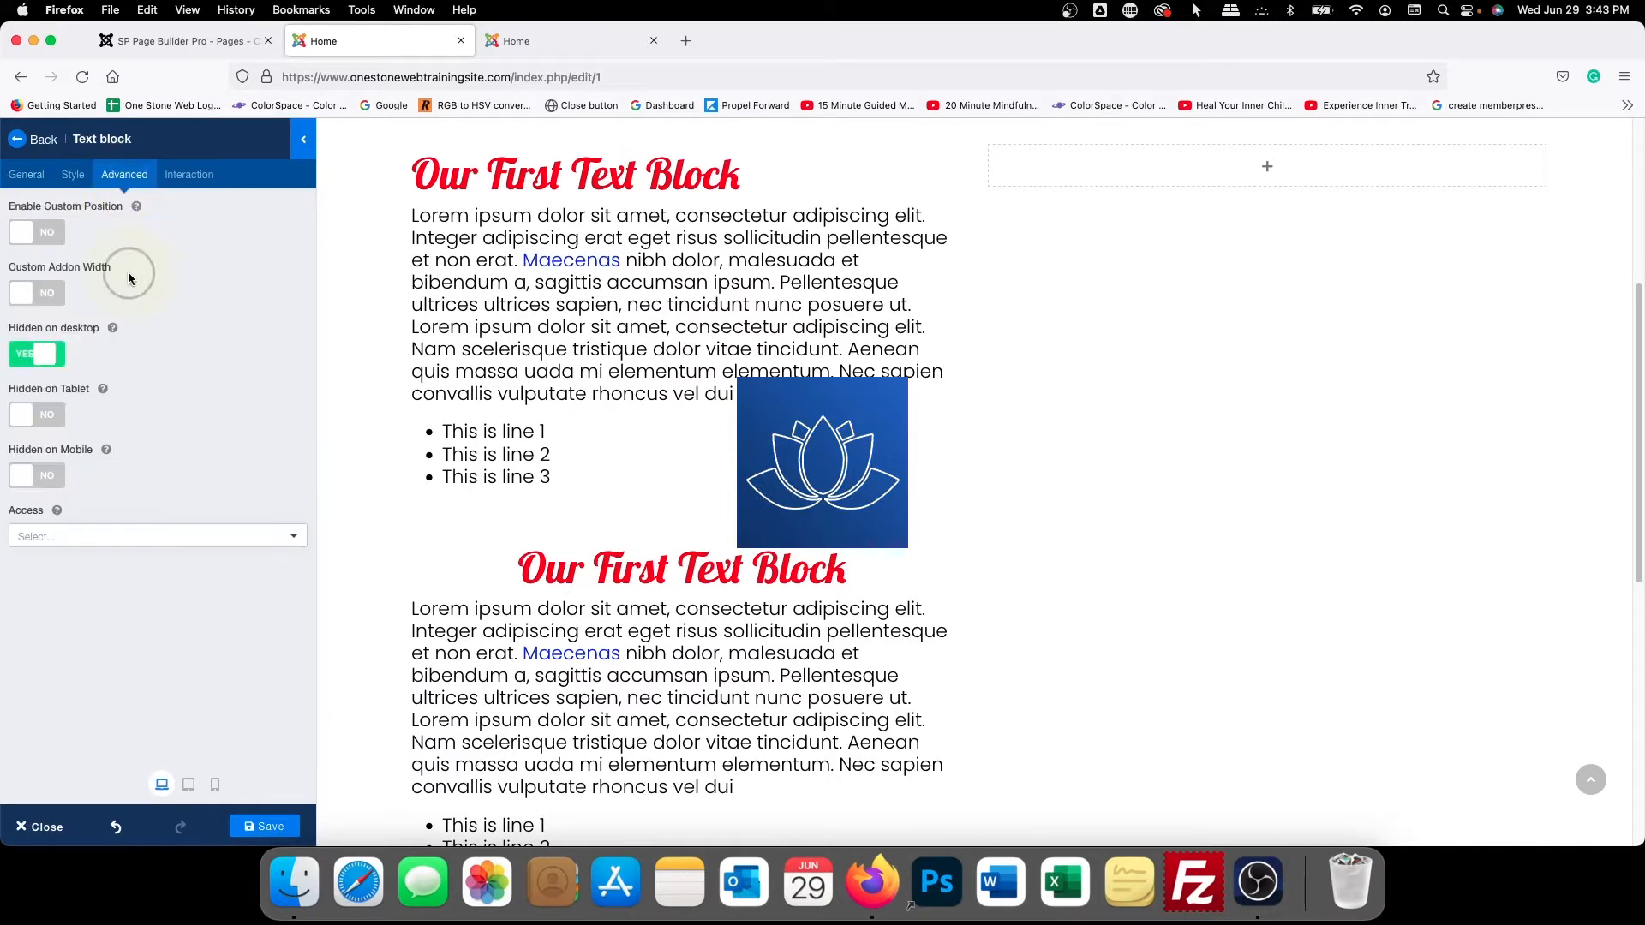
pyautogui.click(42, 351)
pyautogui.click(260, 828)
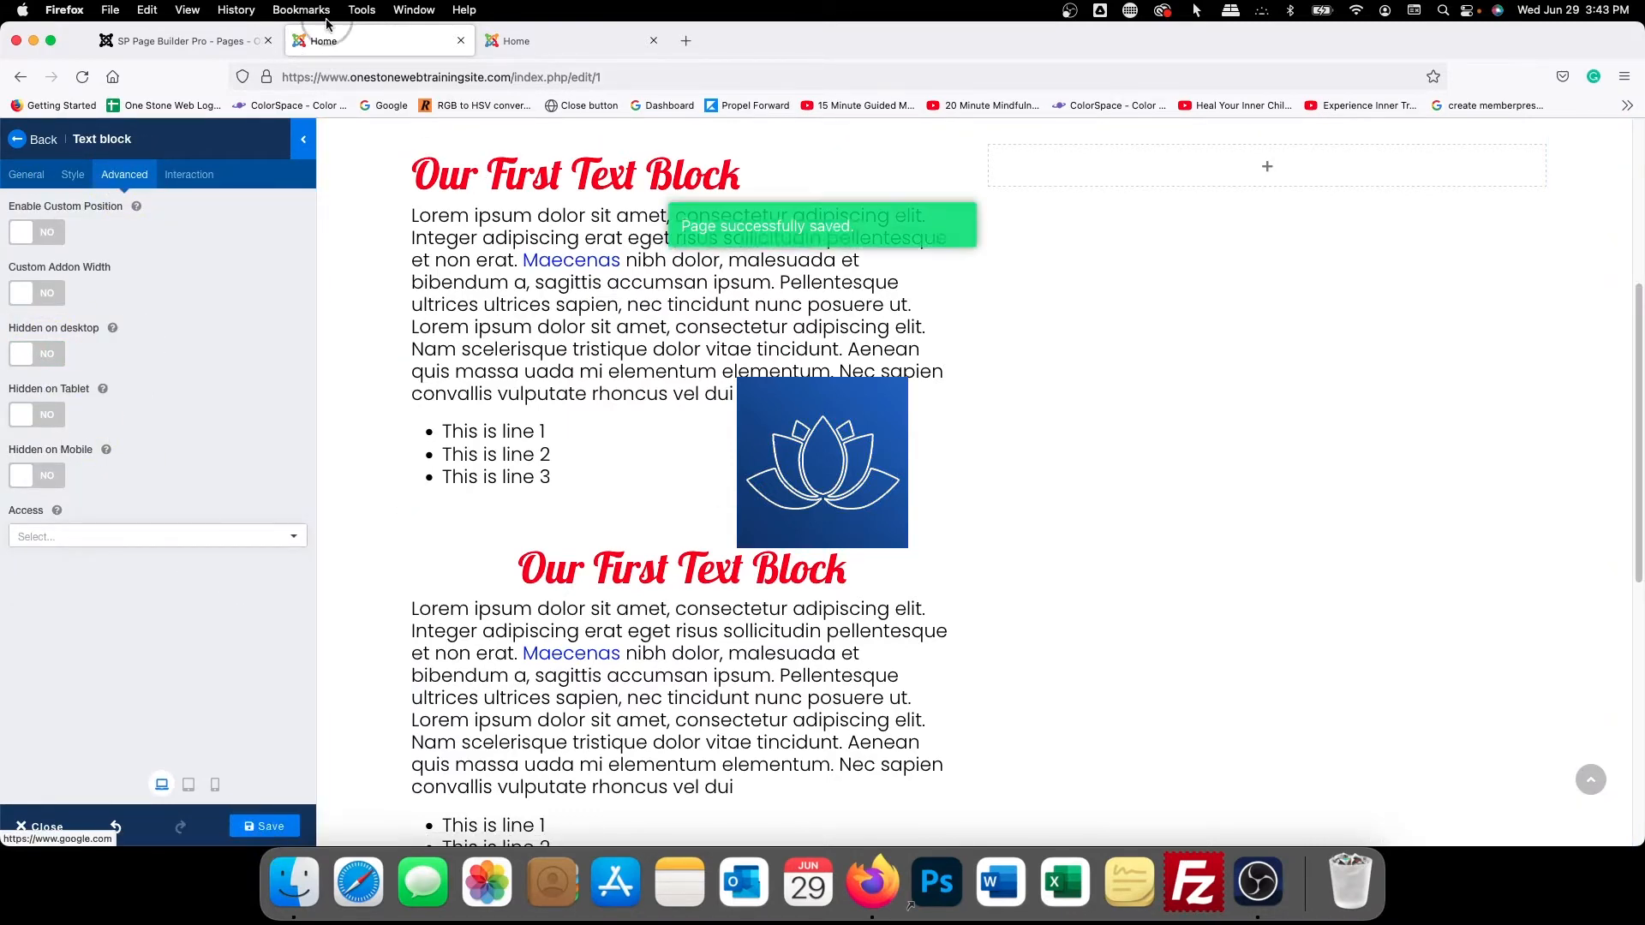
# Reload the published page and check both red-titled blocks at full and narrowed browser width
pyautogui.click(522, 41)
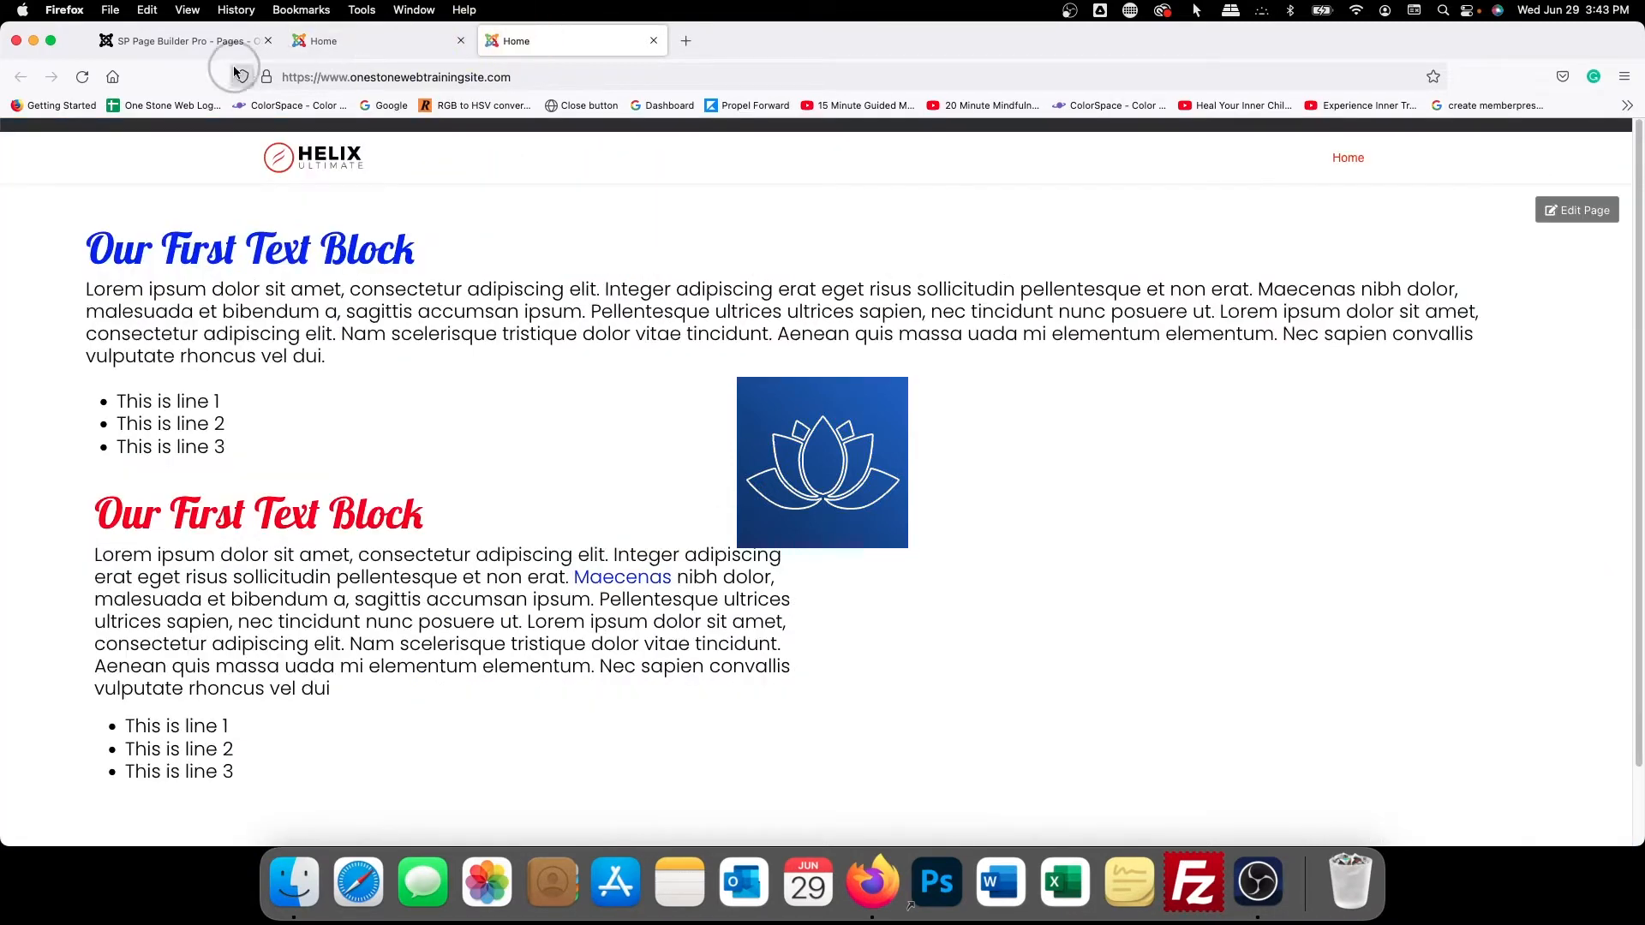
pyautogui.click(82, 77)
pyautogui.scroll(-10, 1164, 462)
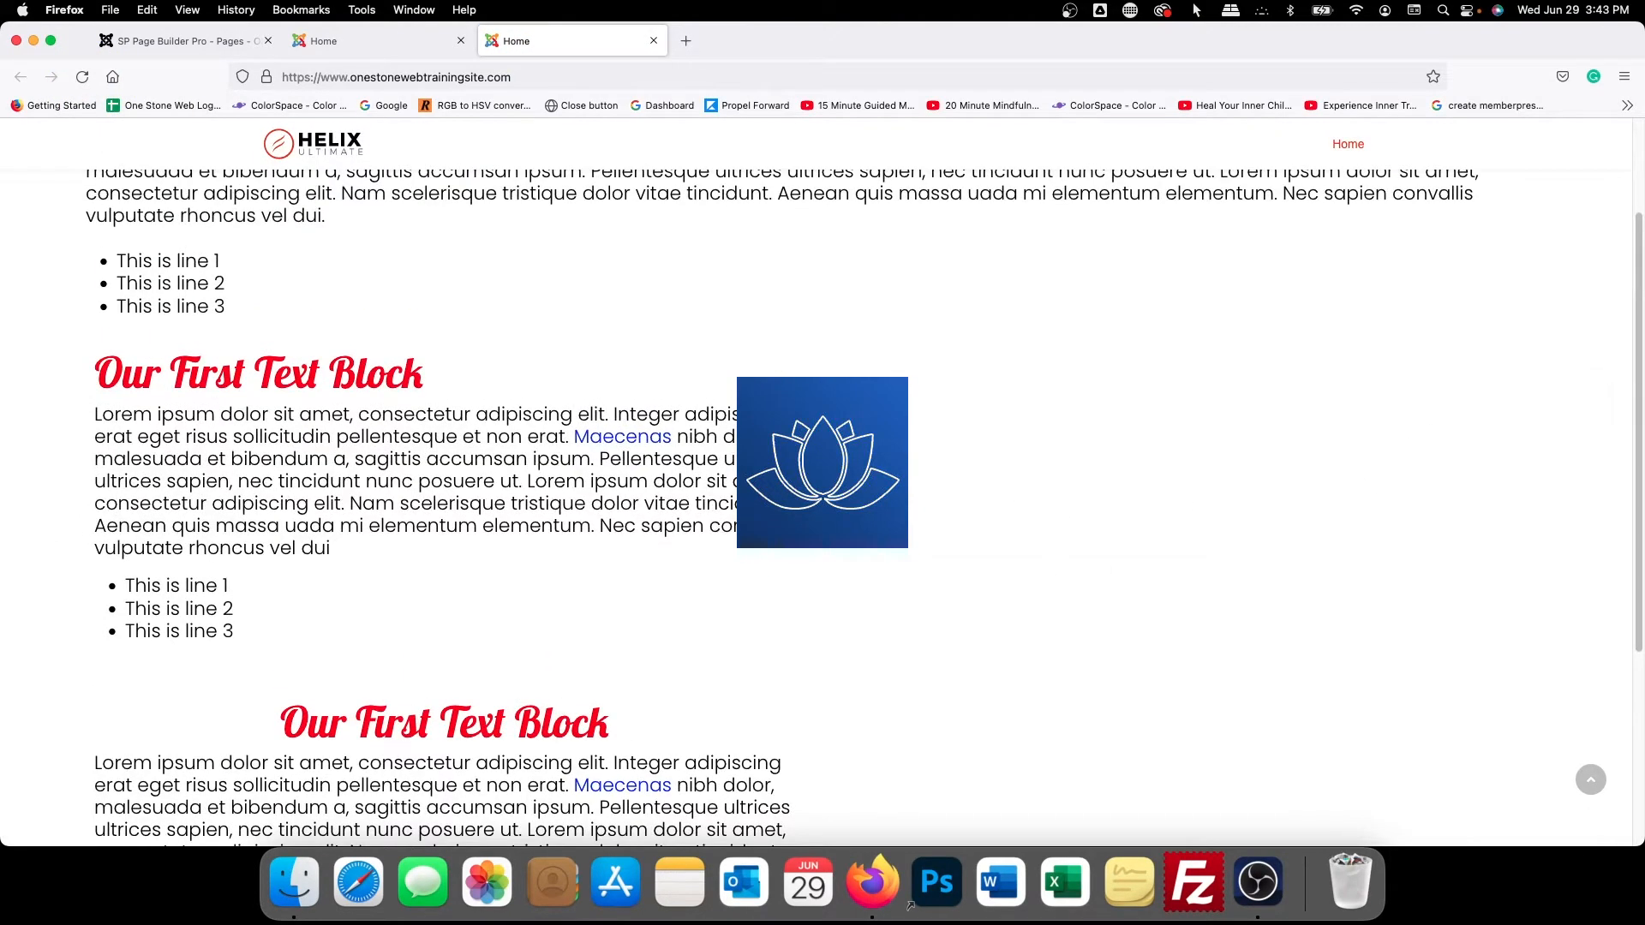
pyautogui.click(1640, 416)
pyautogui.click(1640, 390)
pyautogui.moveTo(1640, 391); pyautogui.dragTo(827, 283)
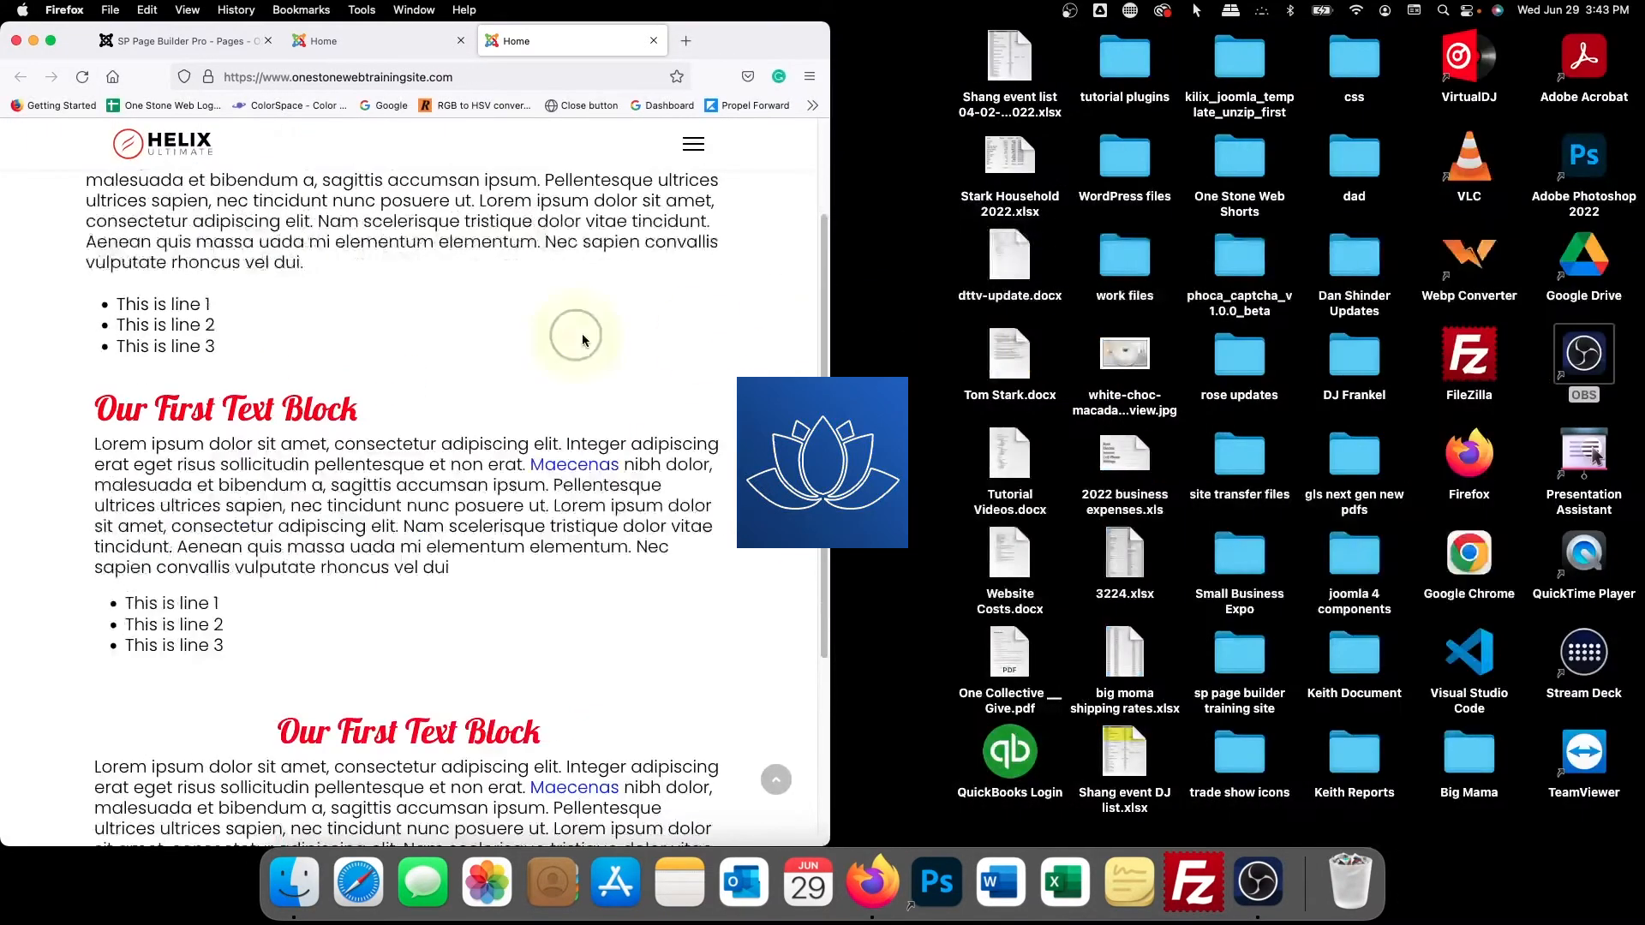
pyautogui.scroll(-5, 576, 331)
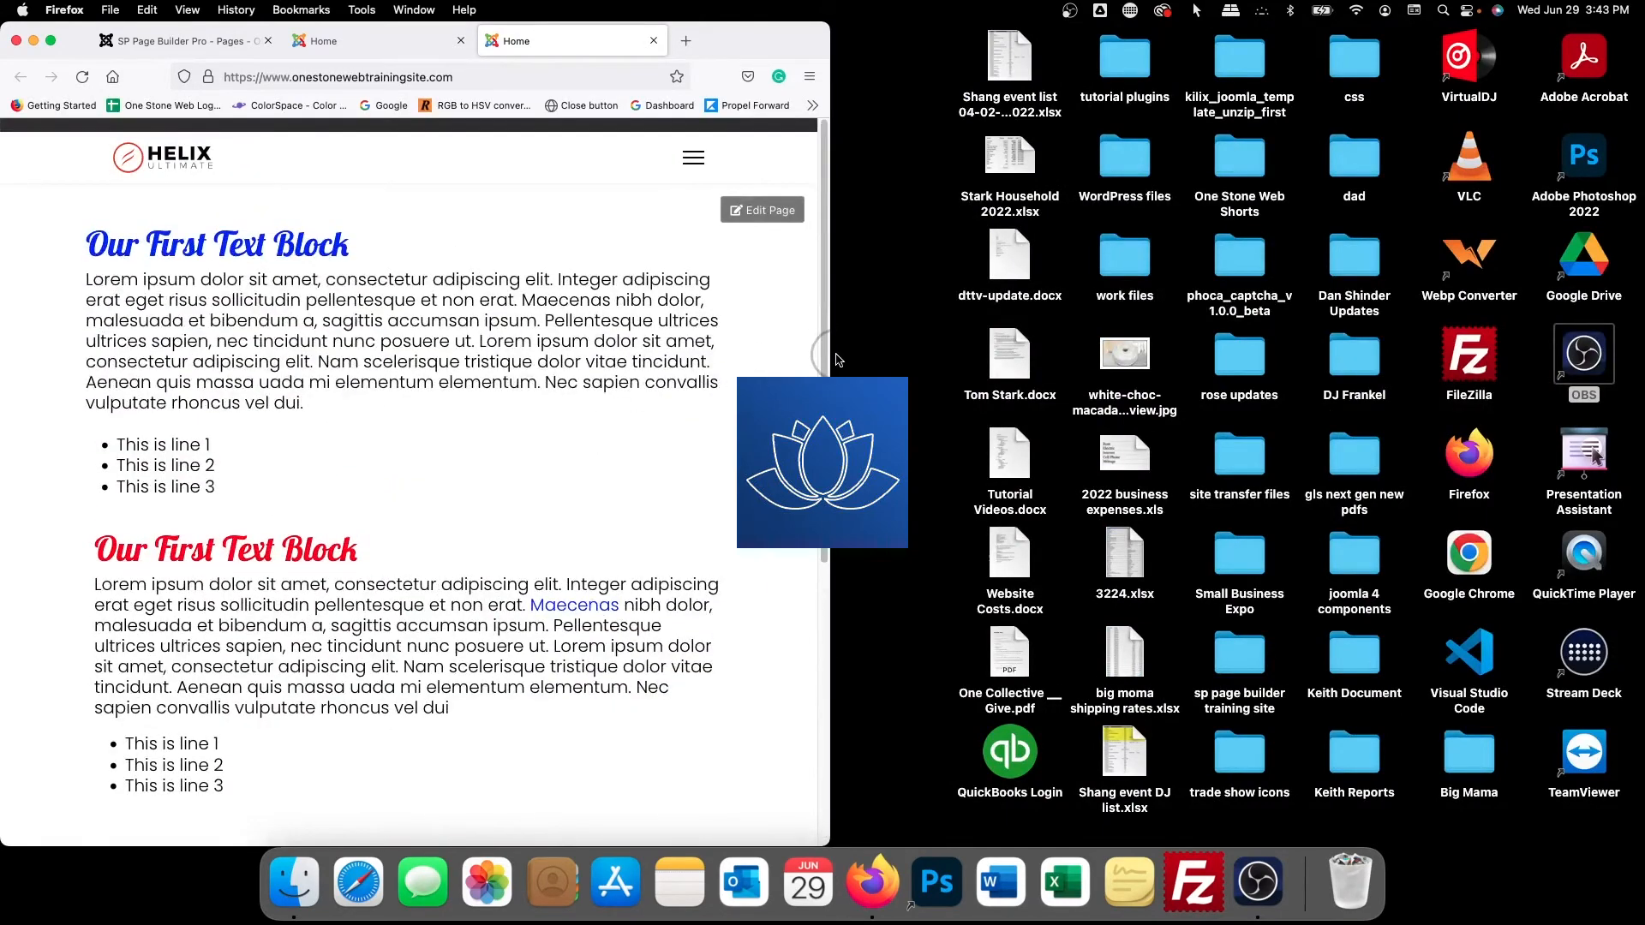
pyautogui.moveTo(830, 361); pyautogui.dragTo(849, 361)
pyautogui.doubleClick(849, 361)
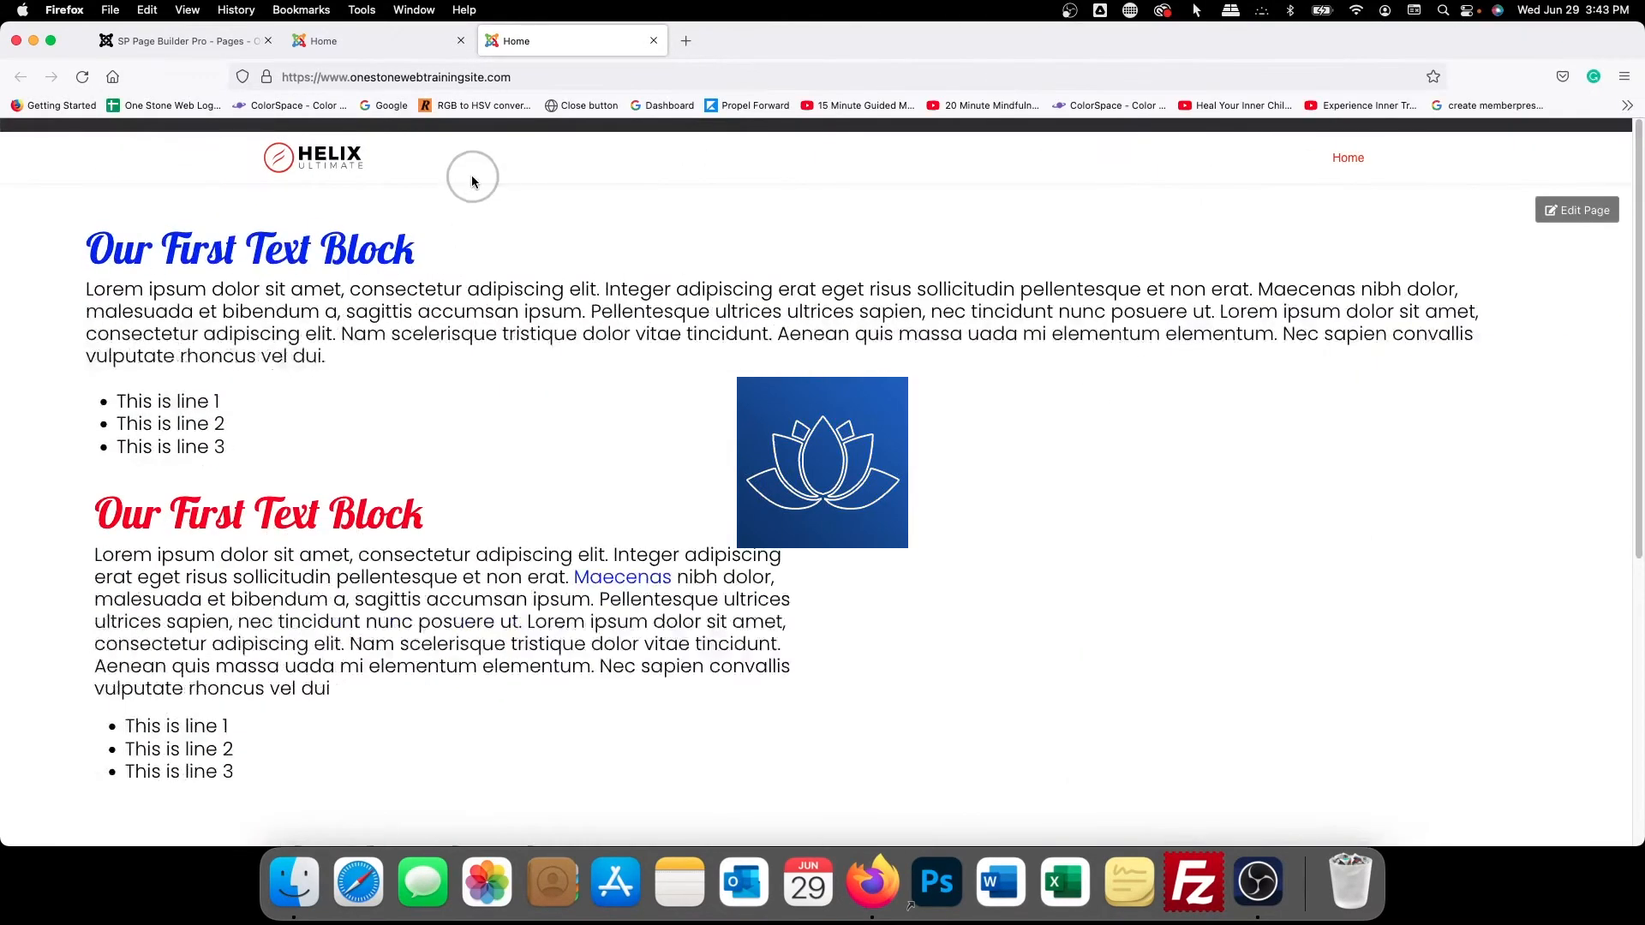
# Set the content alignment of the centered red-titled block to Left in the page editor
pyautogui.click(342, 43)
pyautogui.click(561, 483)
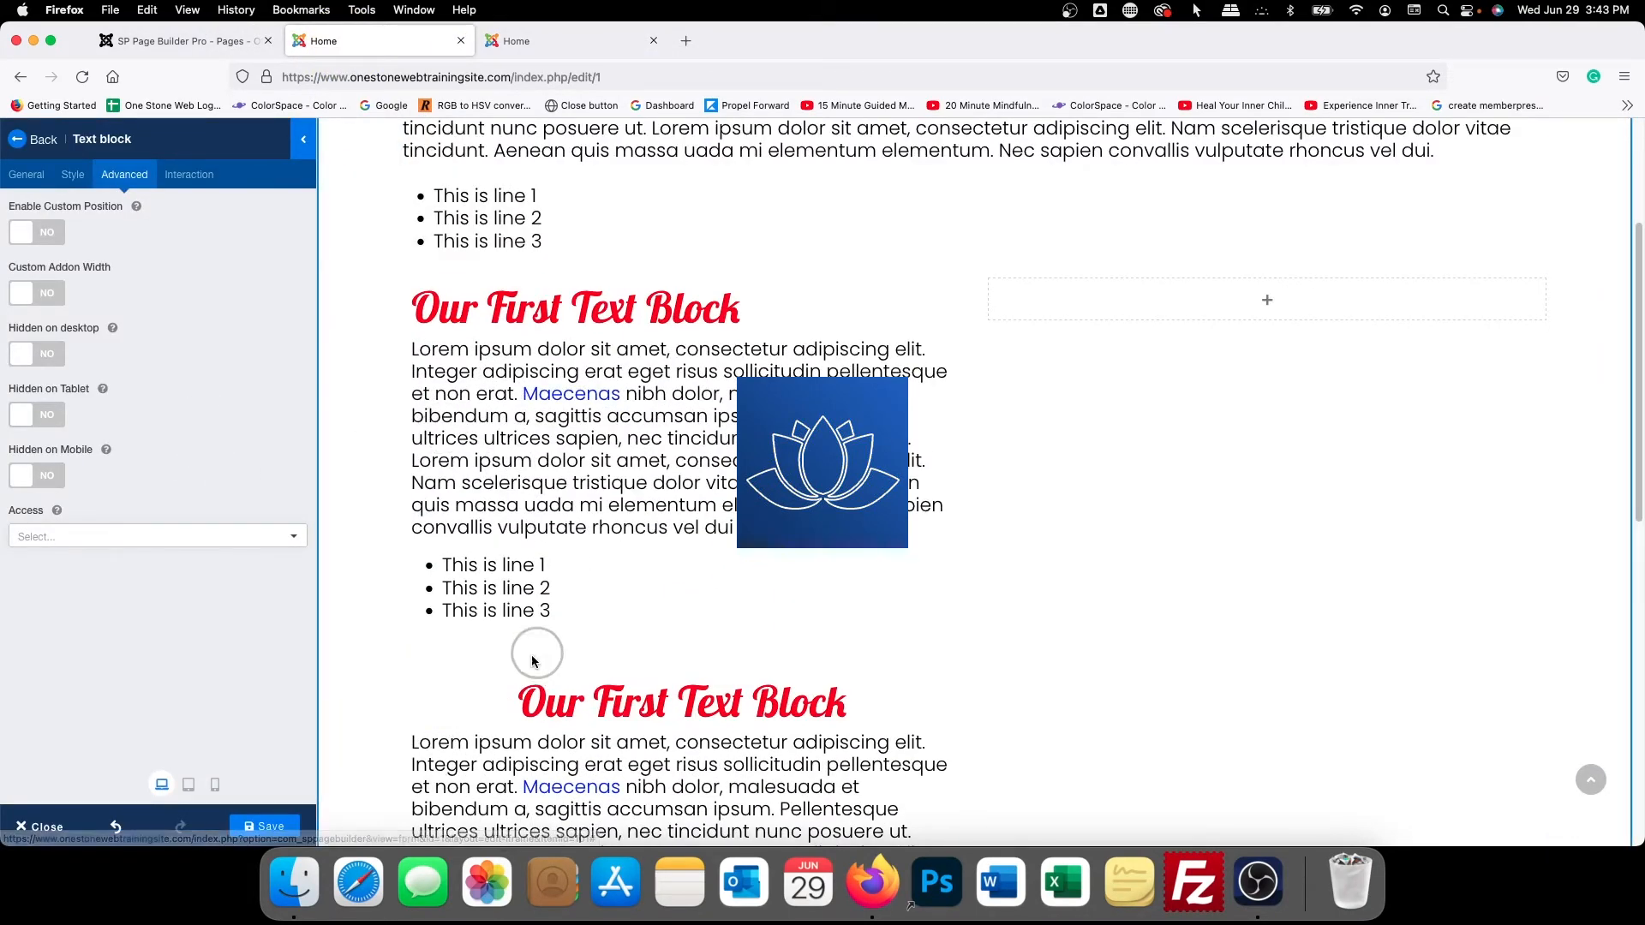
pyautogui.click(69, 175)
pyautogui.scroll(-10, 172, 366)
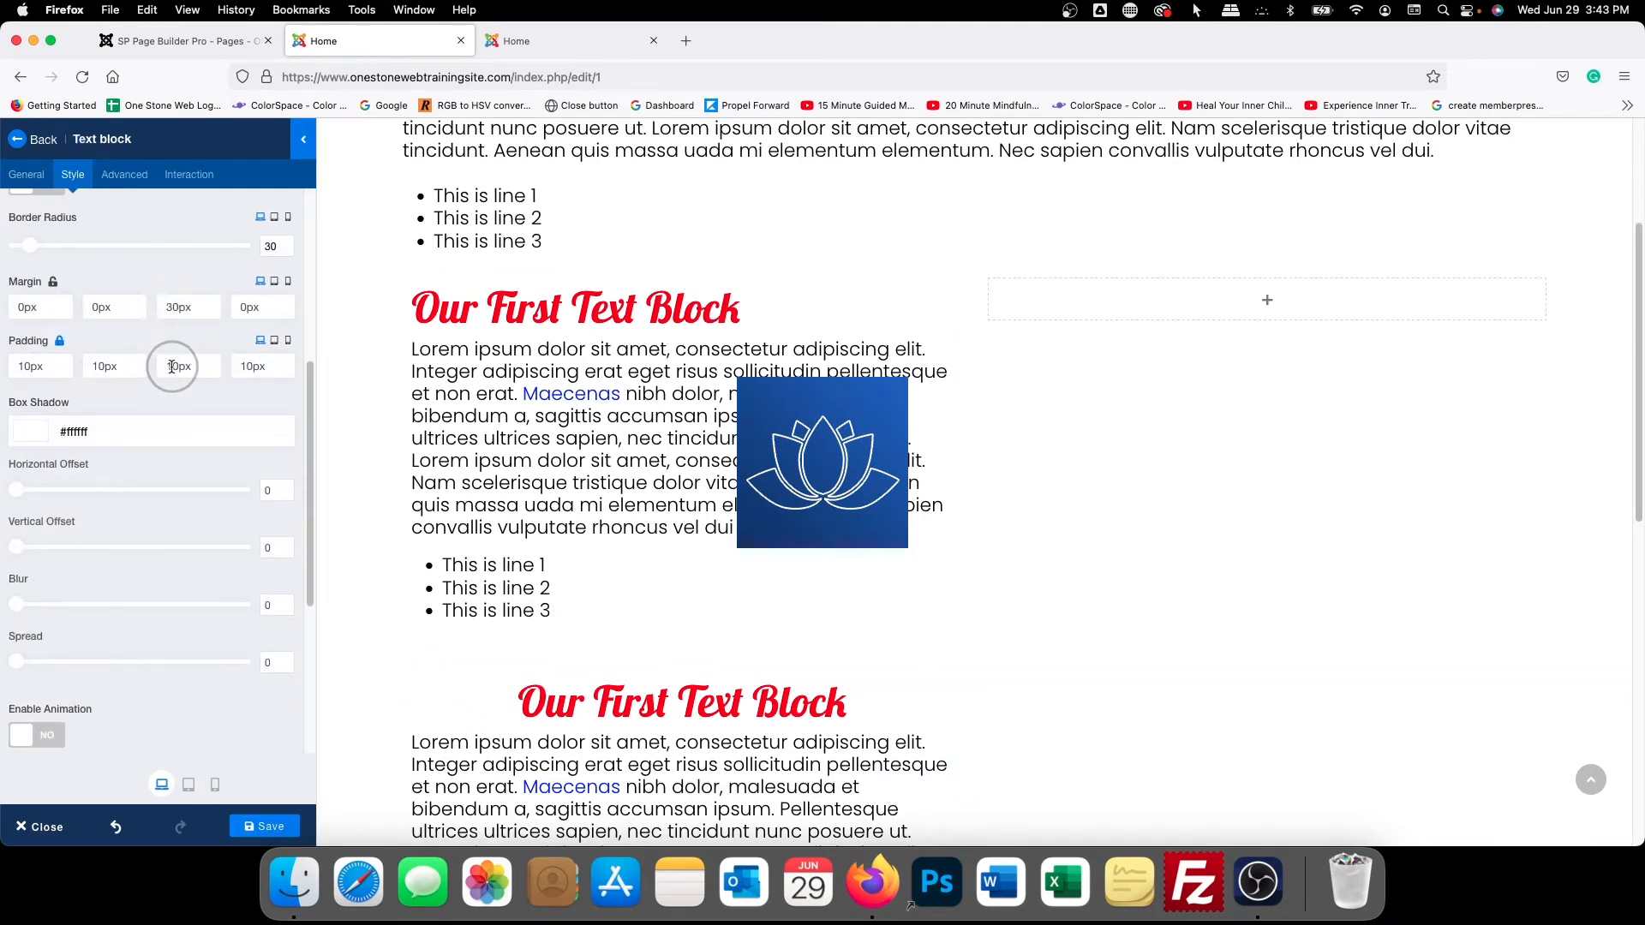
pyautogui.scroll(-3, 172, 366)
pyautogui.click(25, 174)
pyautogui.scroll(-5, 77, 437)
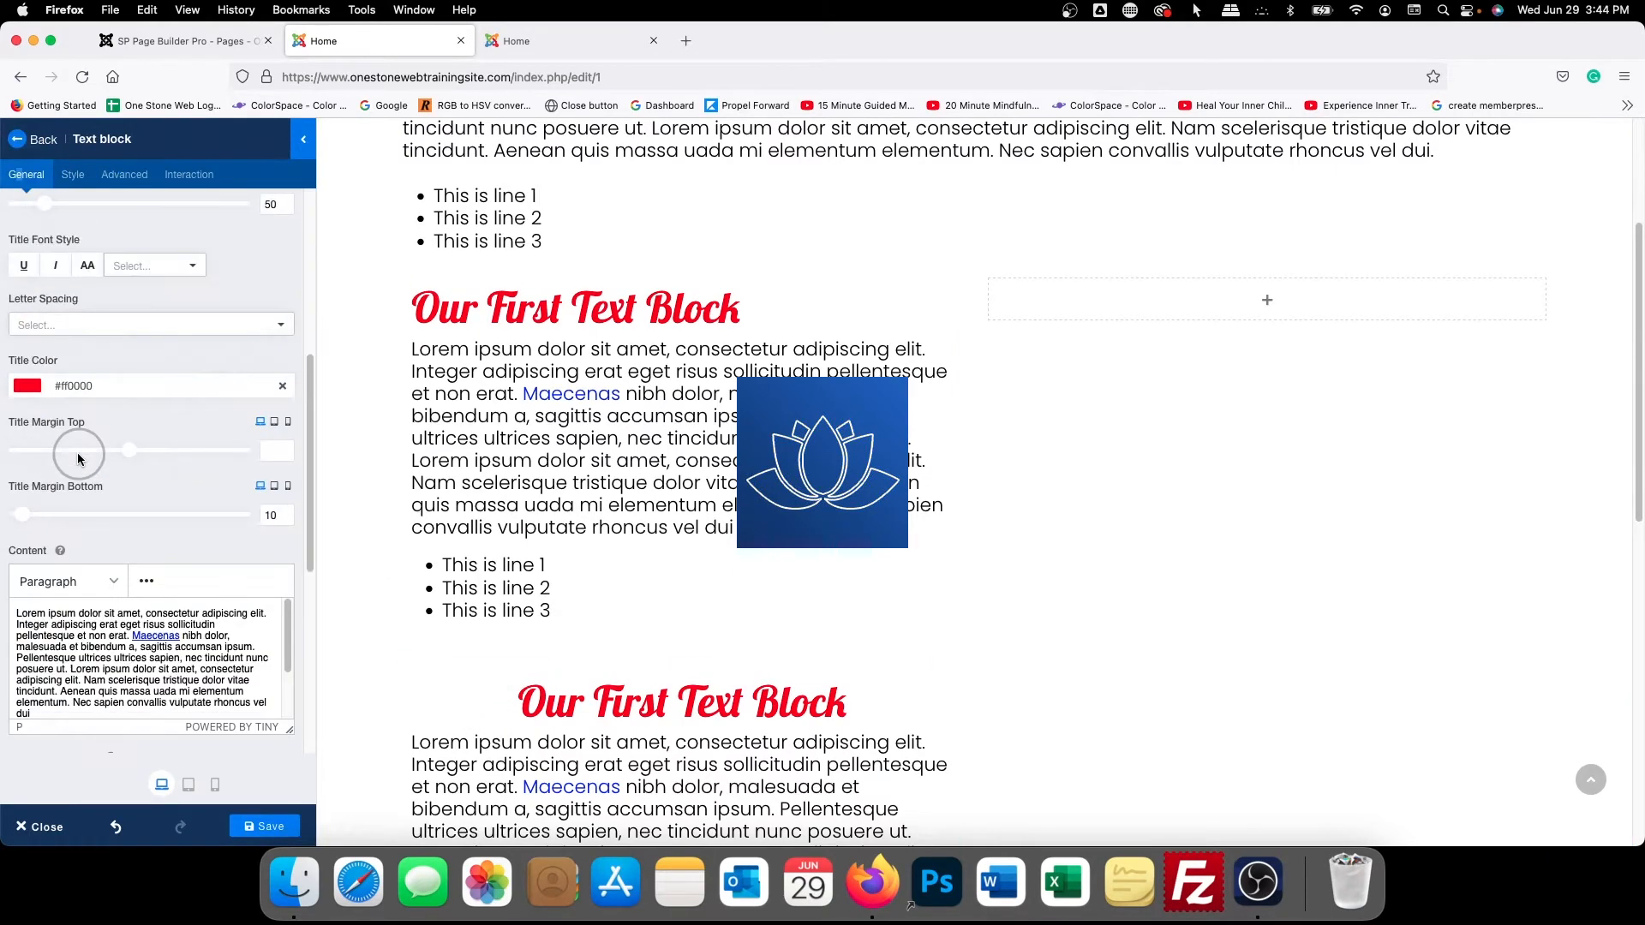
pyautogui.scroll(-5, 77, 458)
pyautogui.click(58, 355)
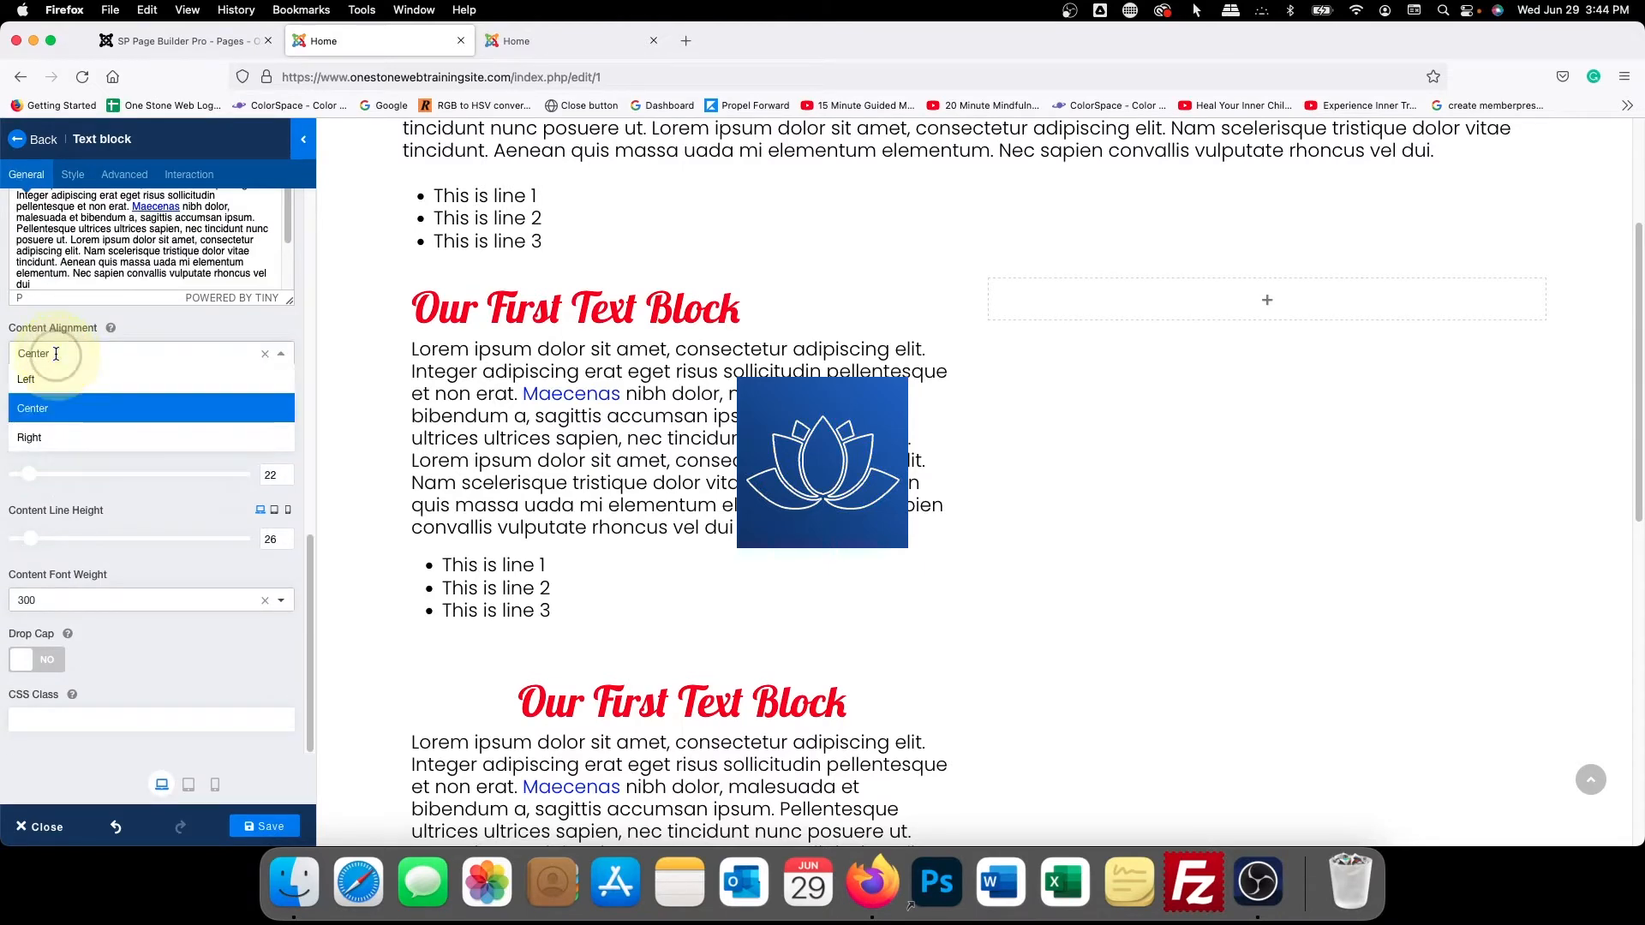
pyautogui.click(56, 408)
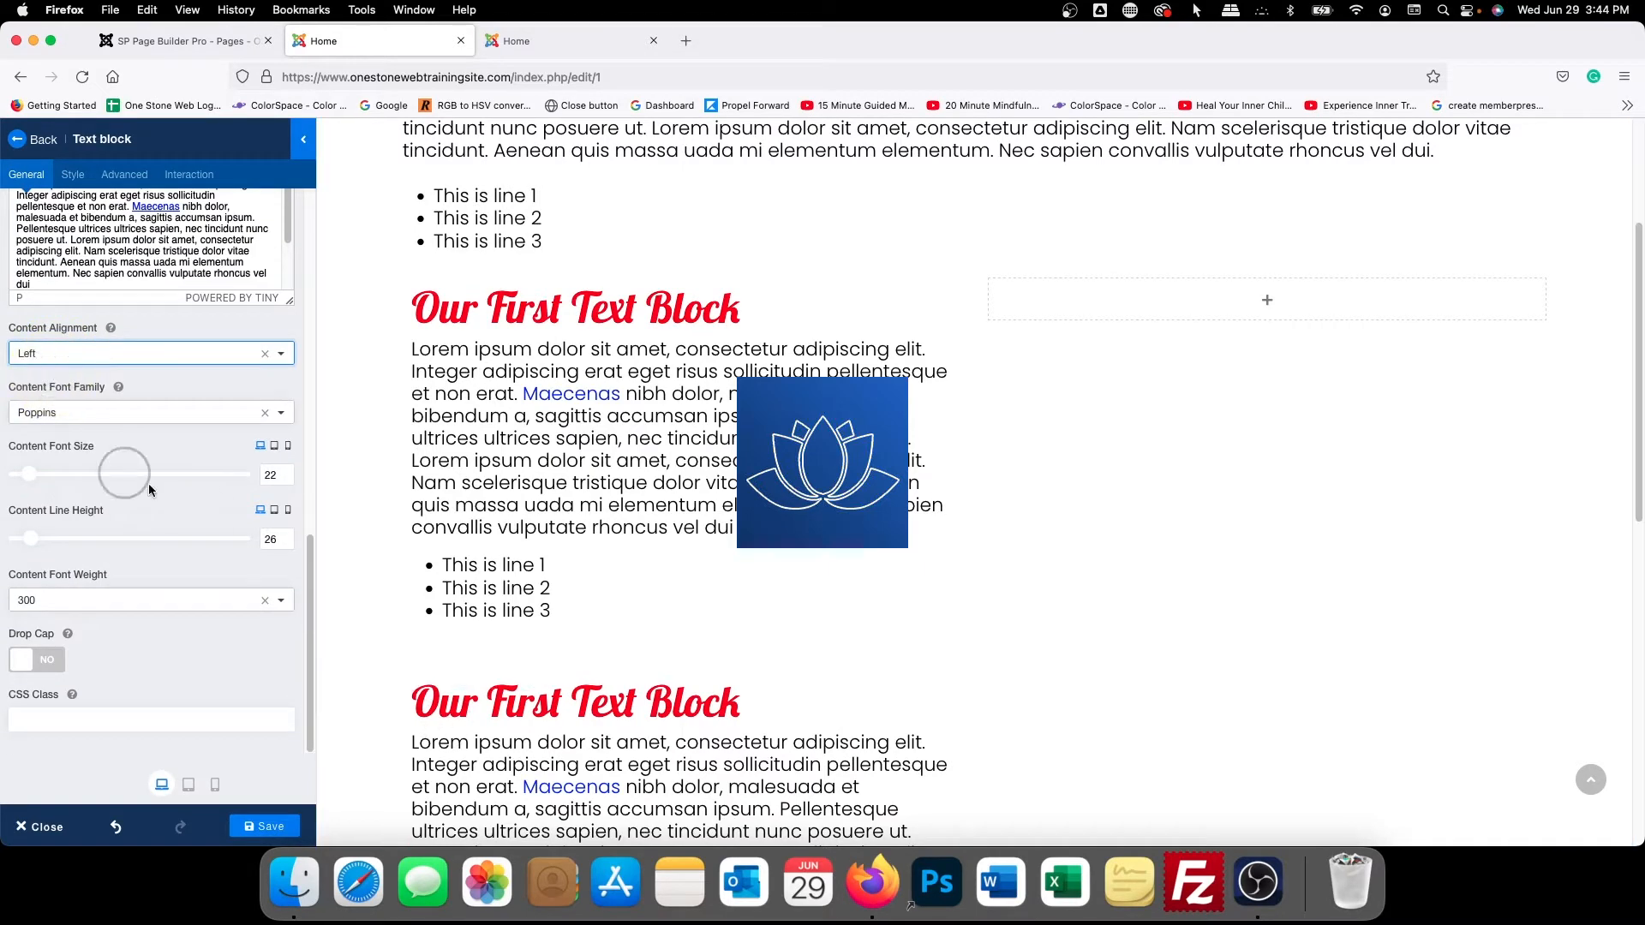
# Change the lower red-titled block's title color to #00ff00
pyautogui.scroll(5, 81, 445)
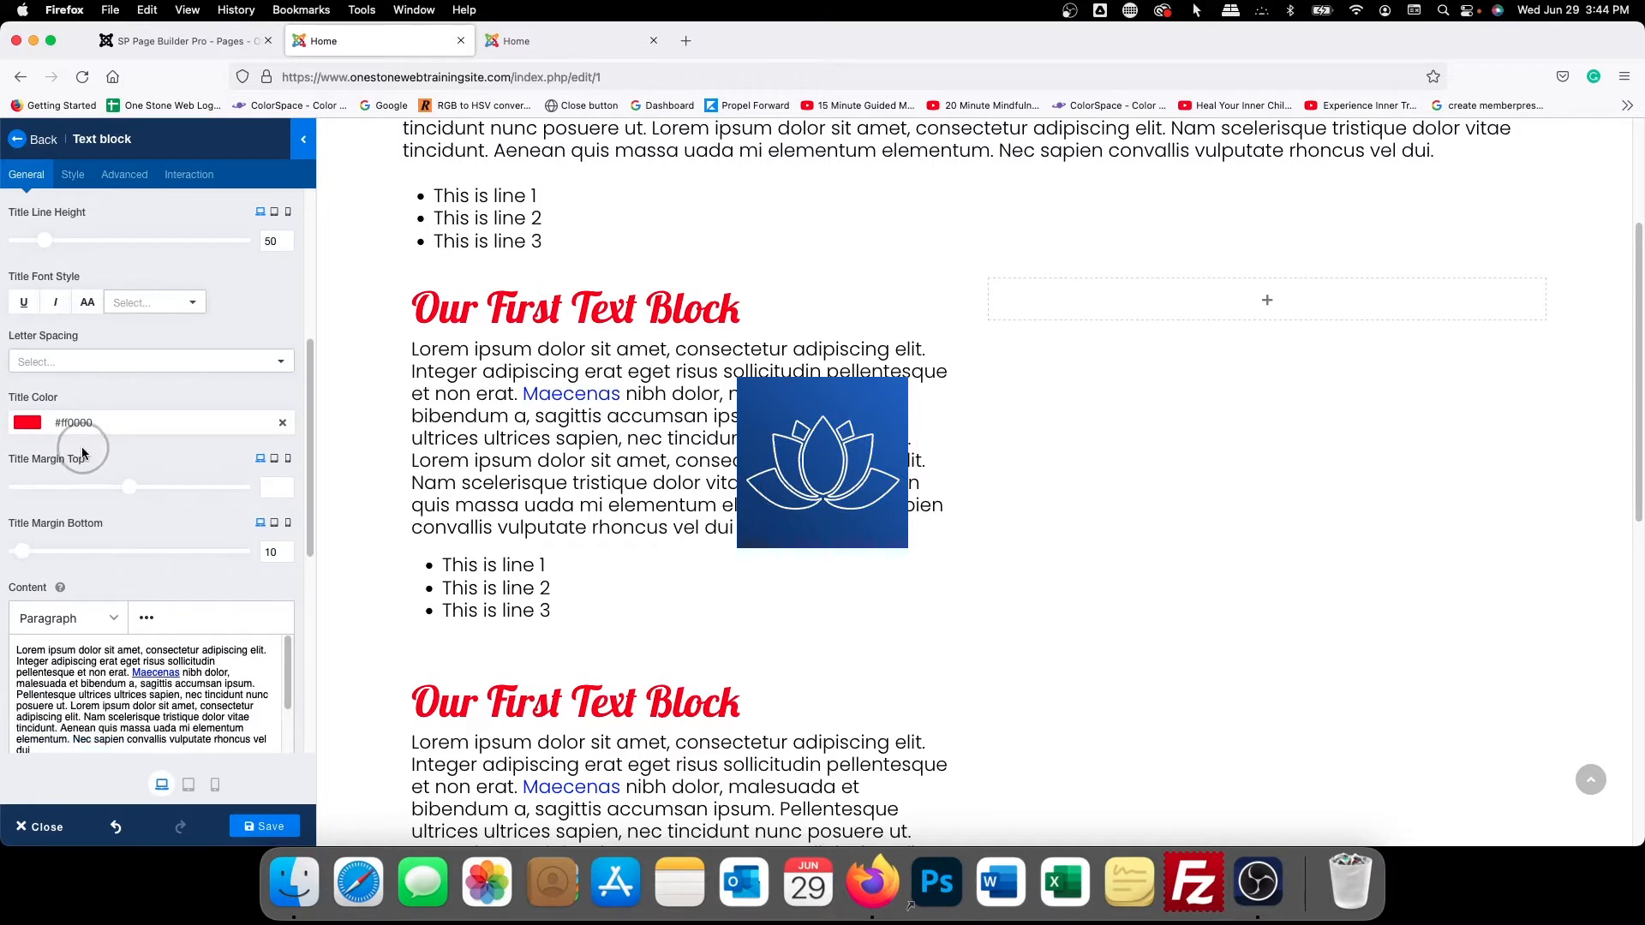
pyautogui.moveTo(62, 422); pyautogui.dragTo(189, 423)
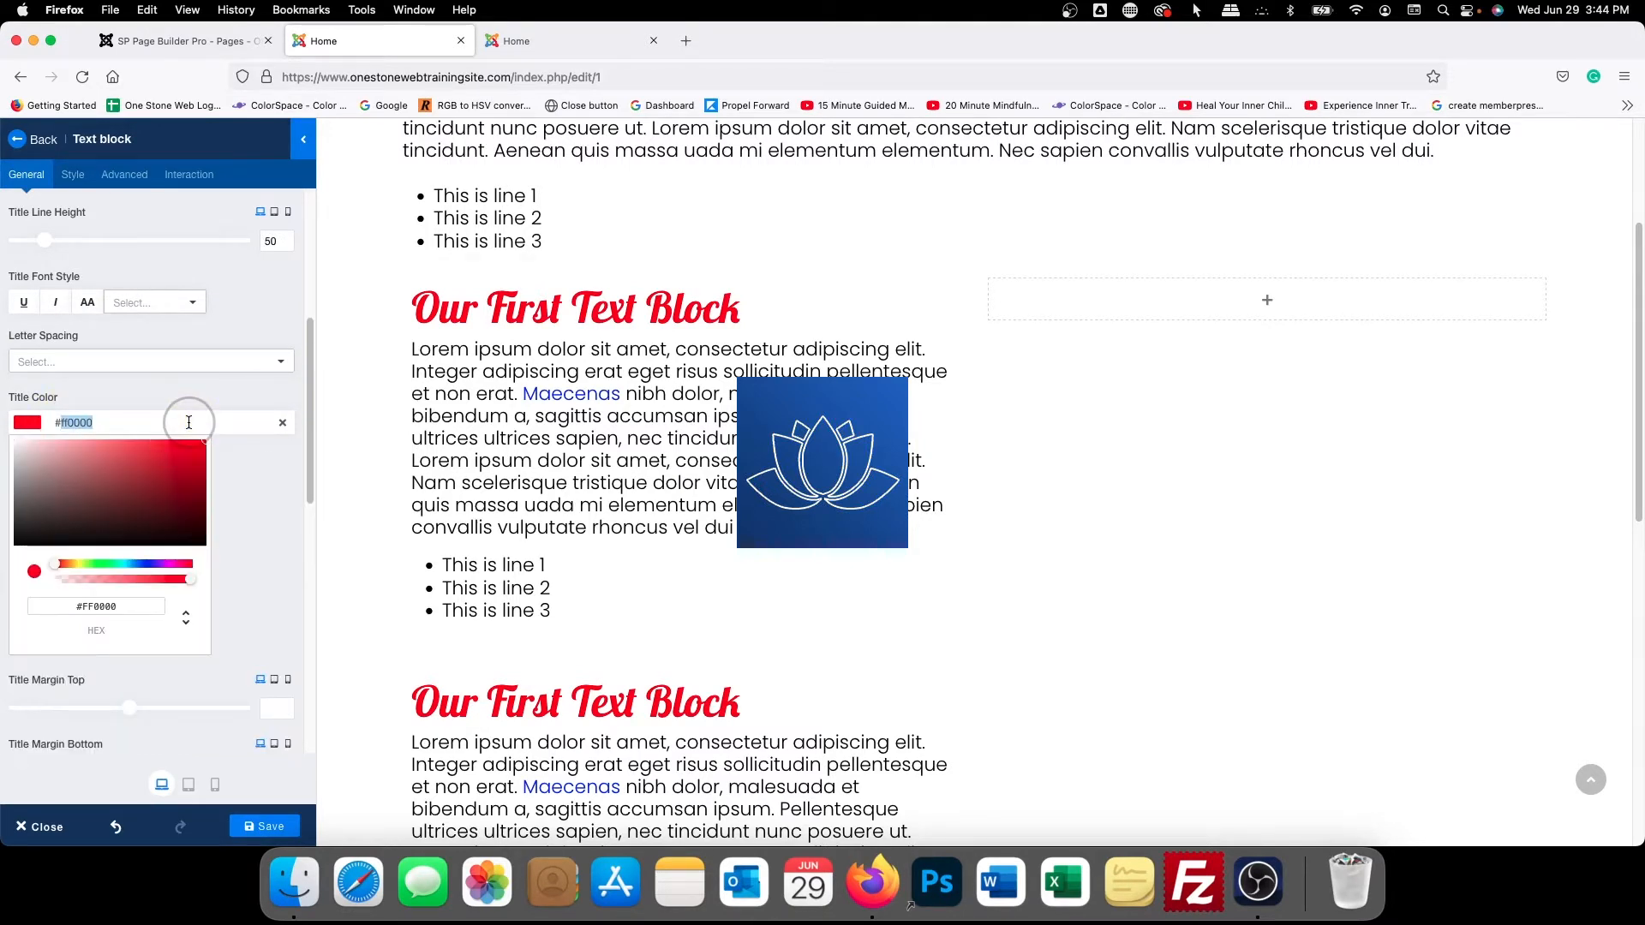
pyautogui.write('00ff00')
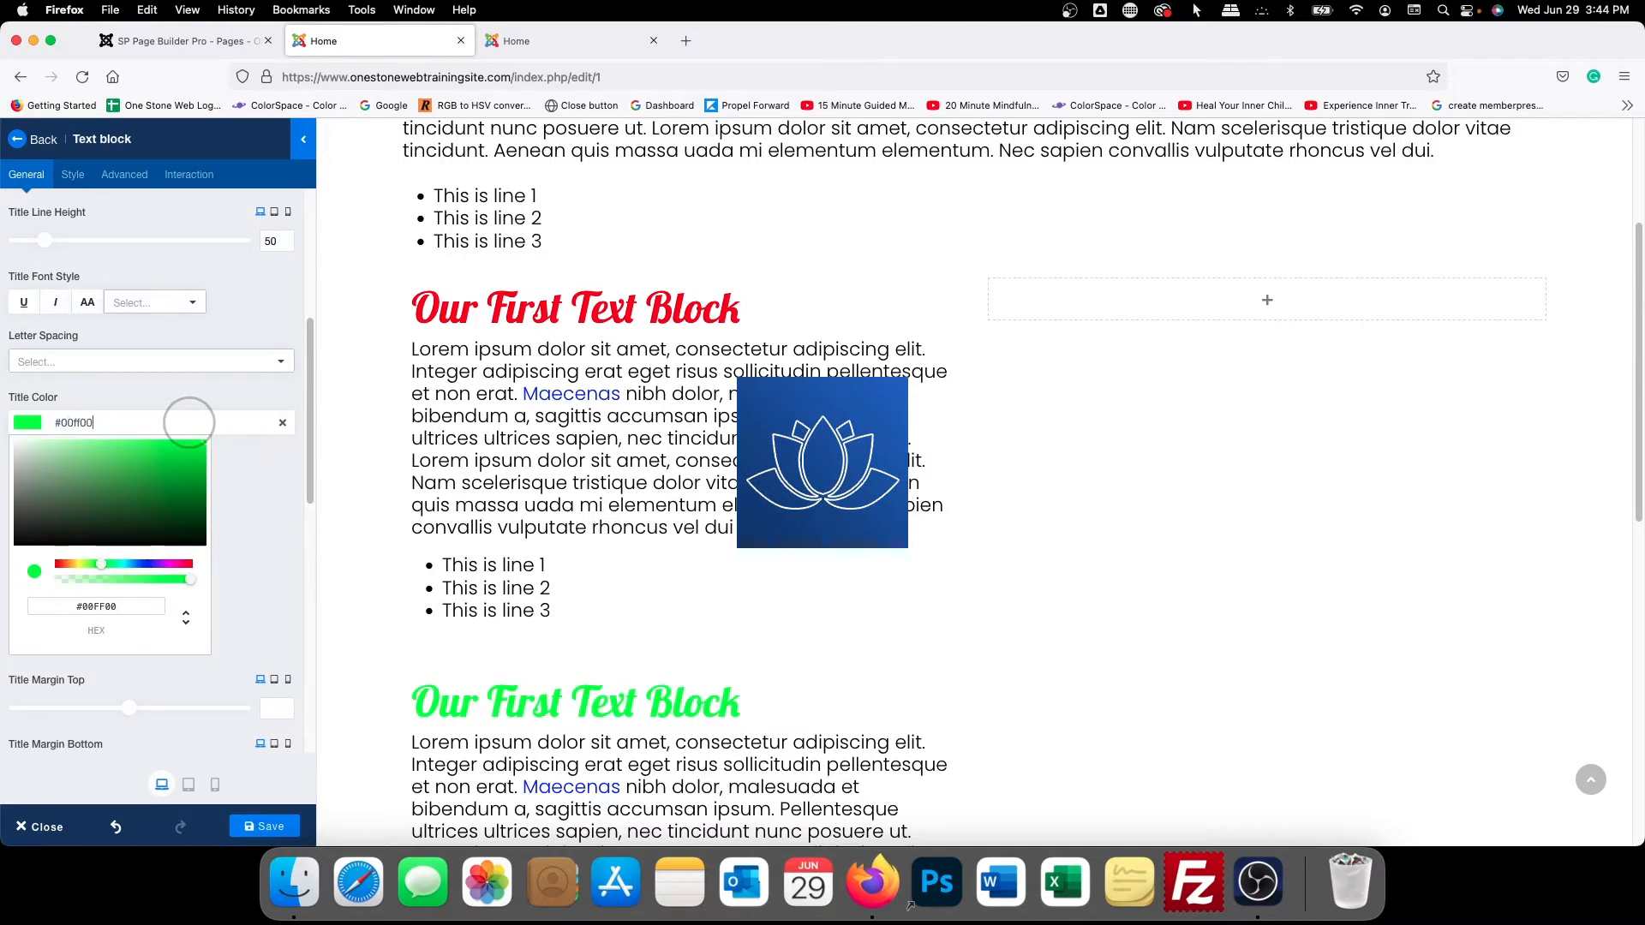
pyautogui.click(269, 444)
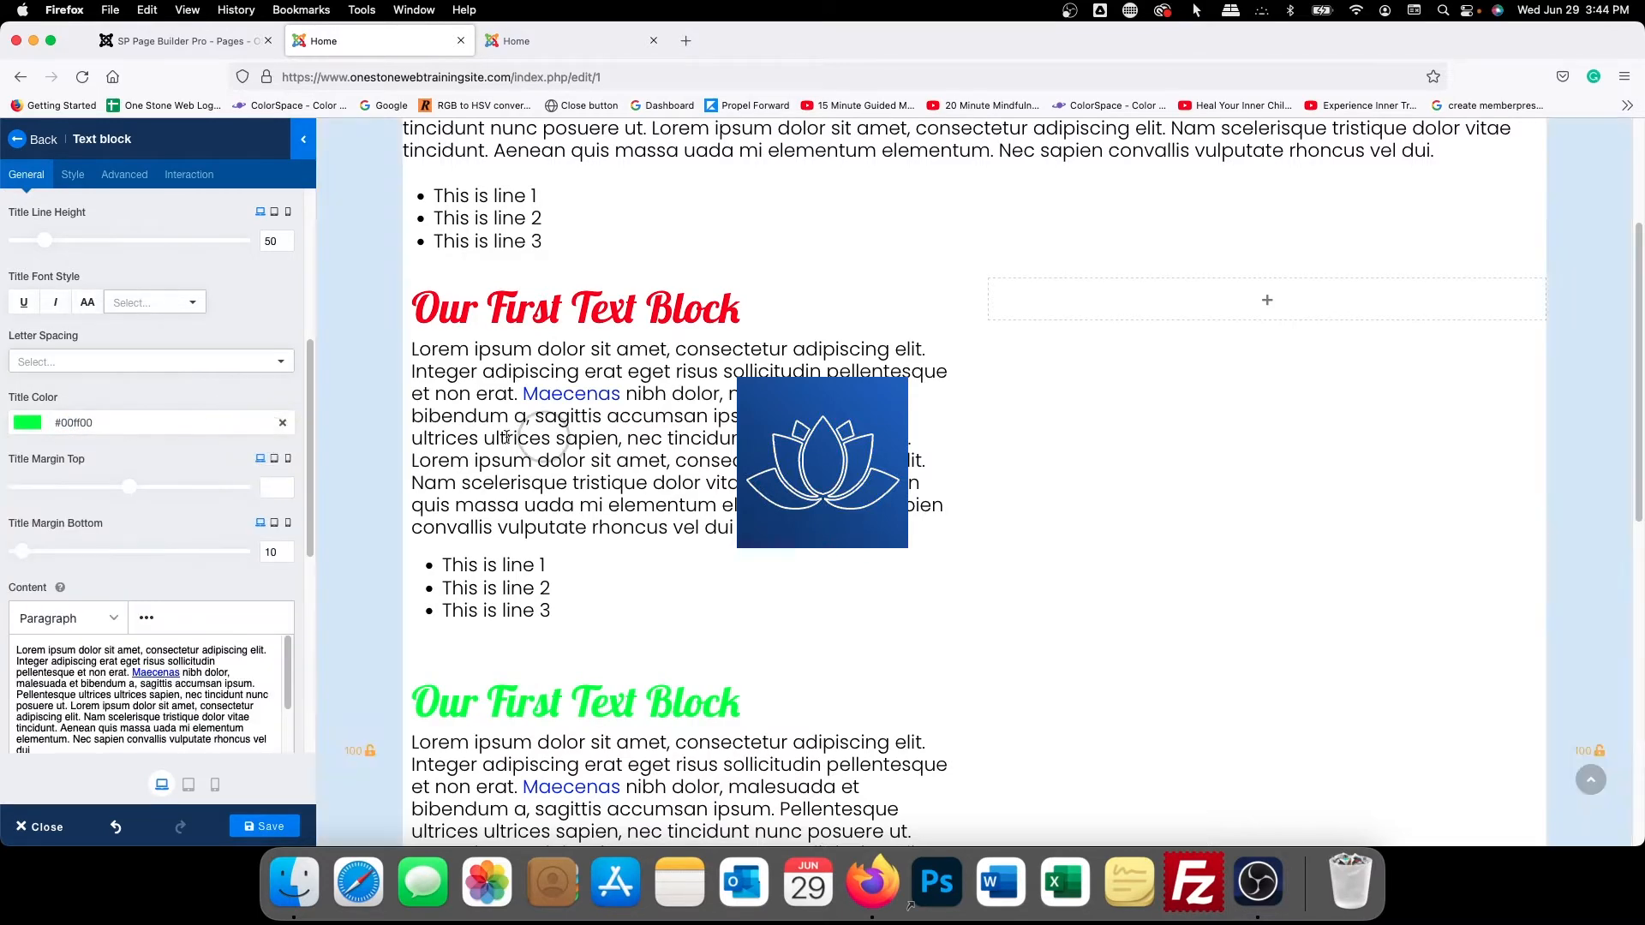
# Enable the bordered green-titled block below the others and disable it again
pyautogui.scroll(-6, 627, 613)
pyautogui.moveTo(747, 645)
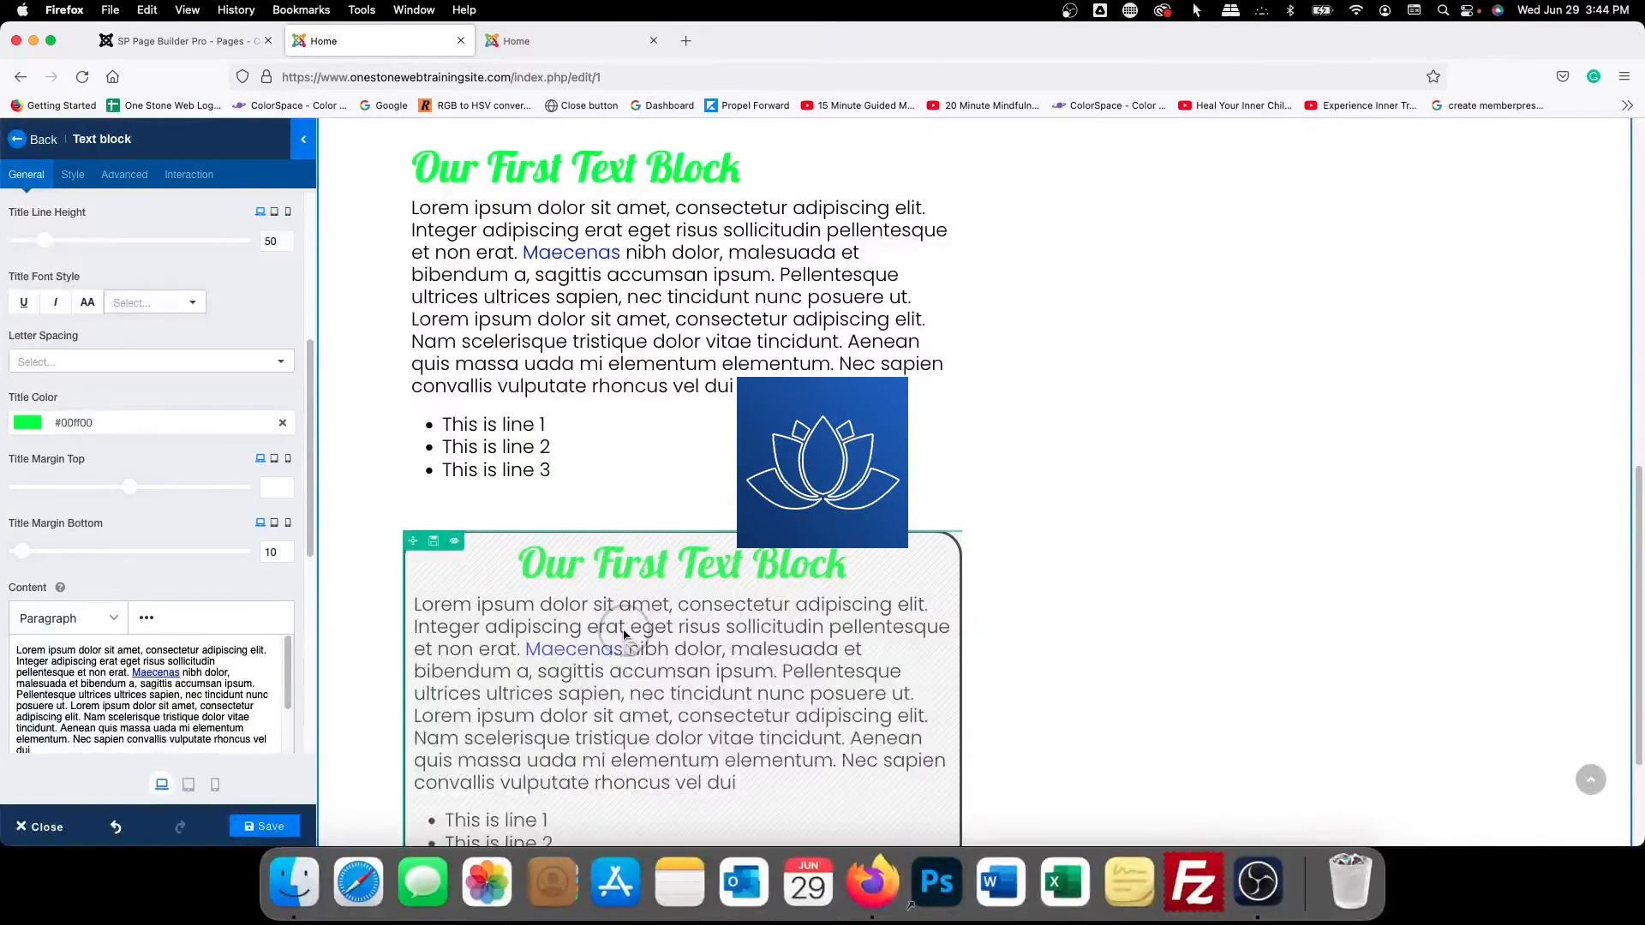
pyautogui.click(448, 540)
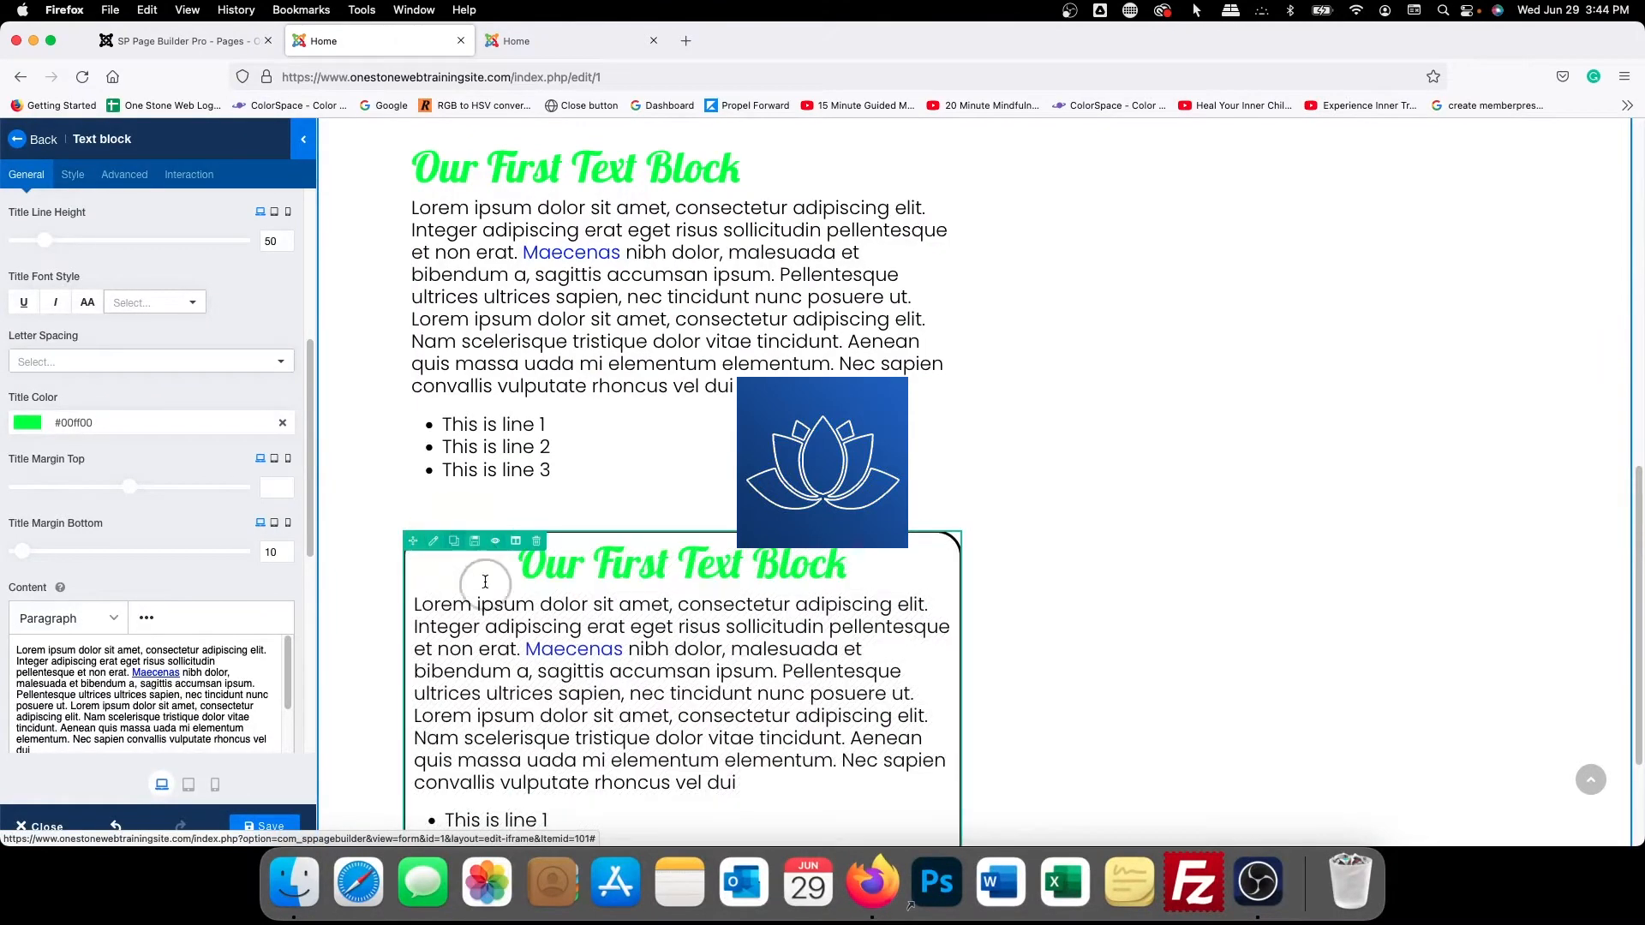
pyautogui.click(503, 543)
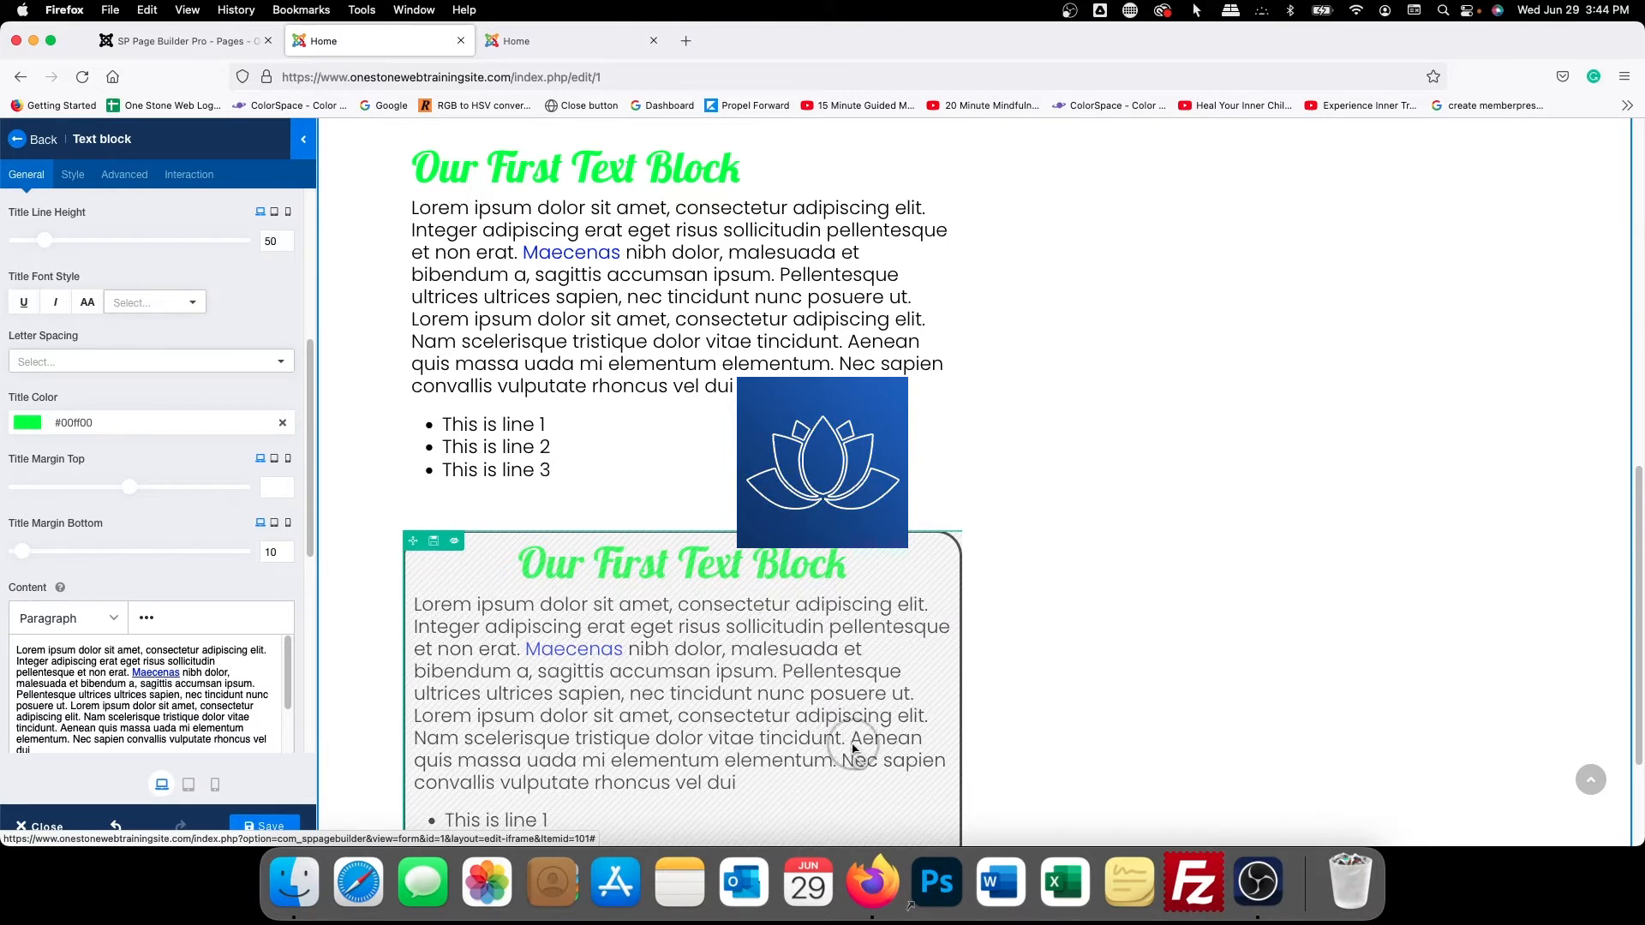
# Re-enable the bordered text block, set its title color to #087e85 and save the page
pyautogui.click(454, 541)
pyautogui.click(569, 572)
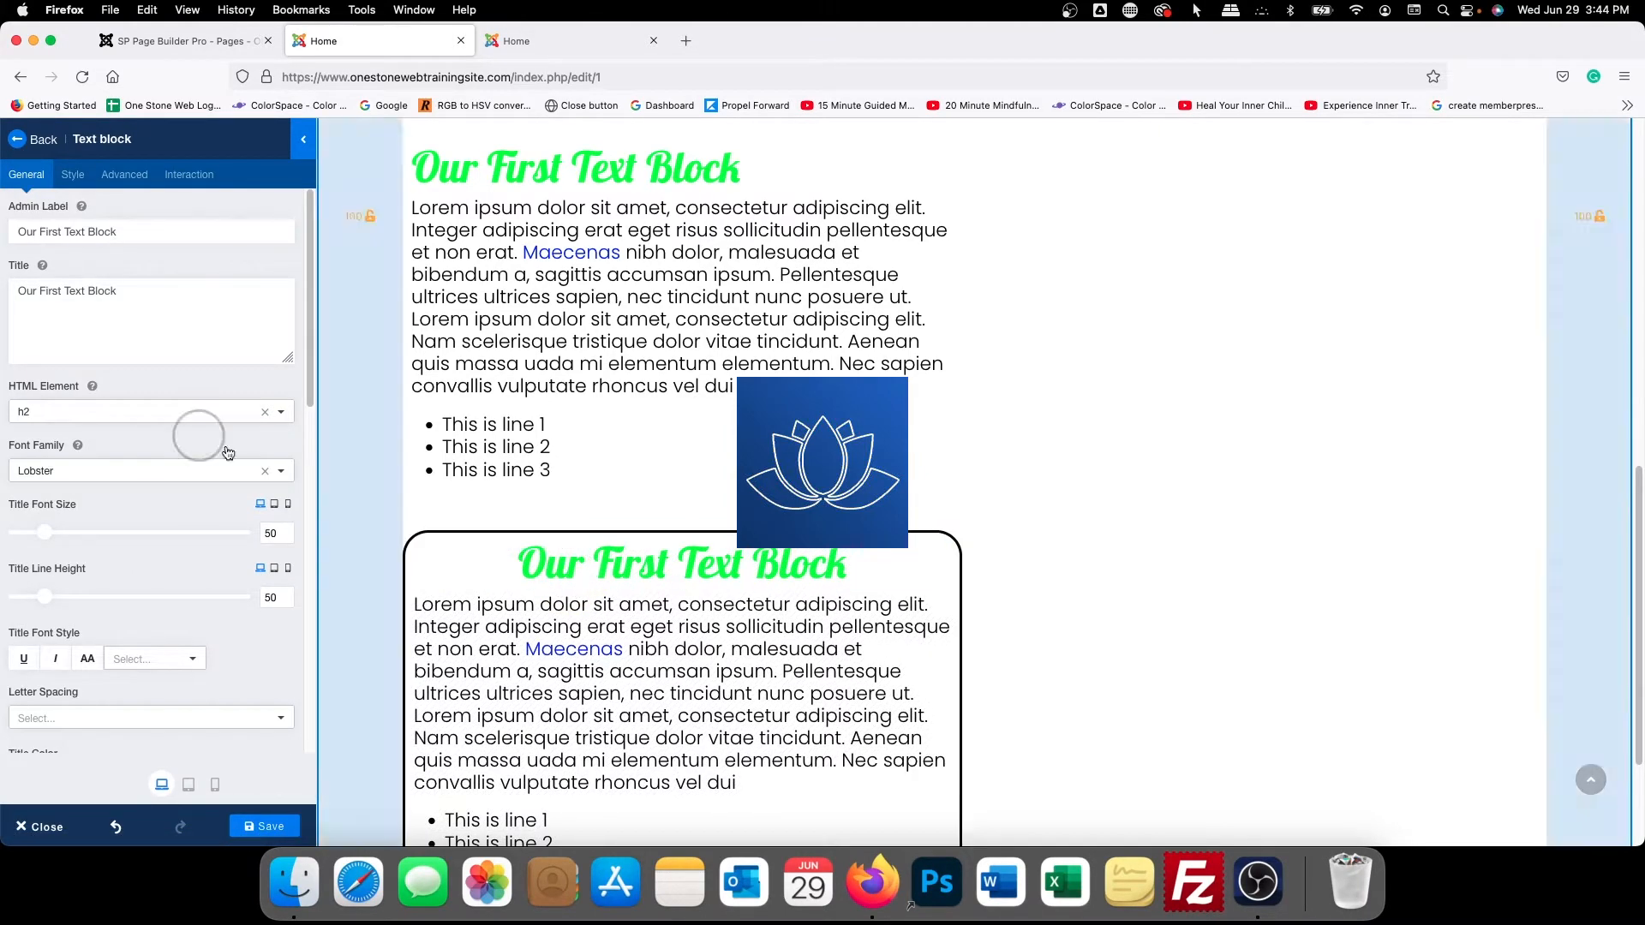
pyautogui.scroll(-5, 90, 445)
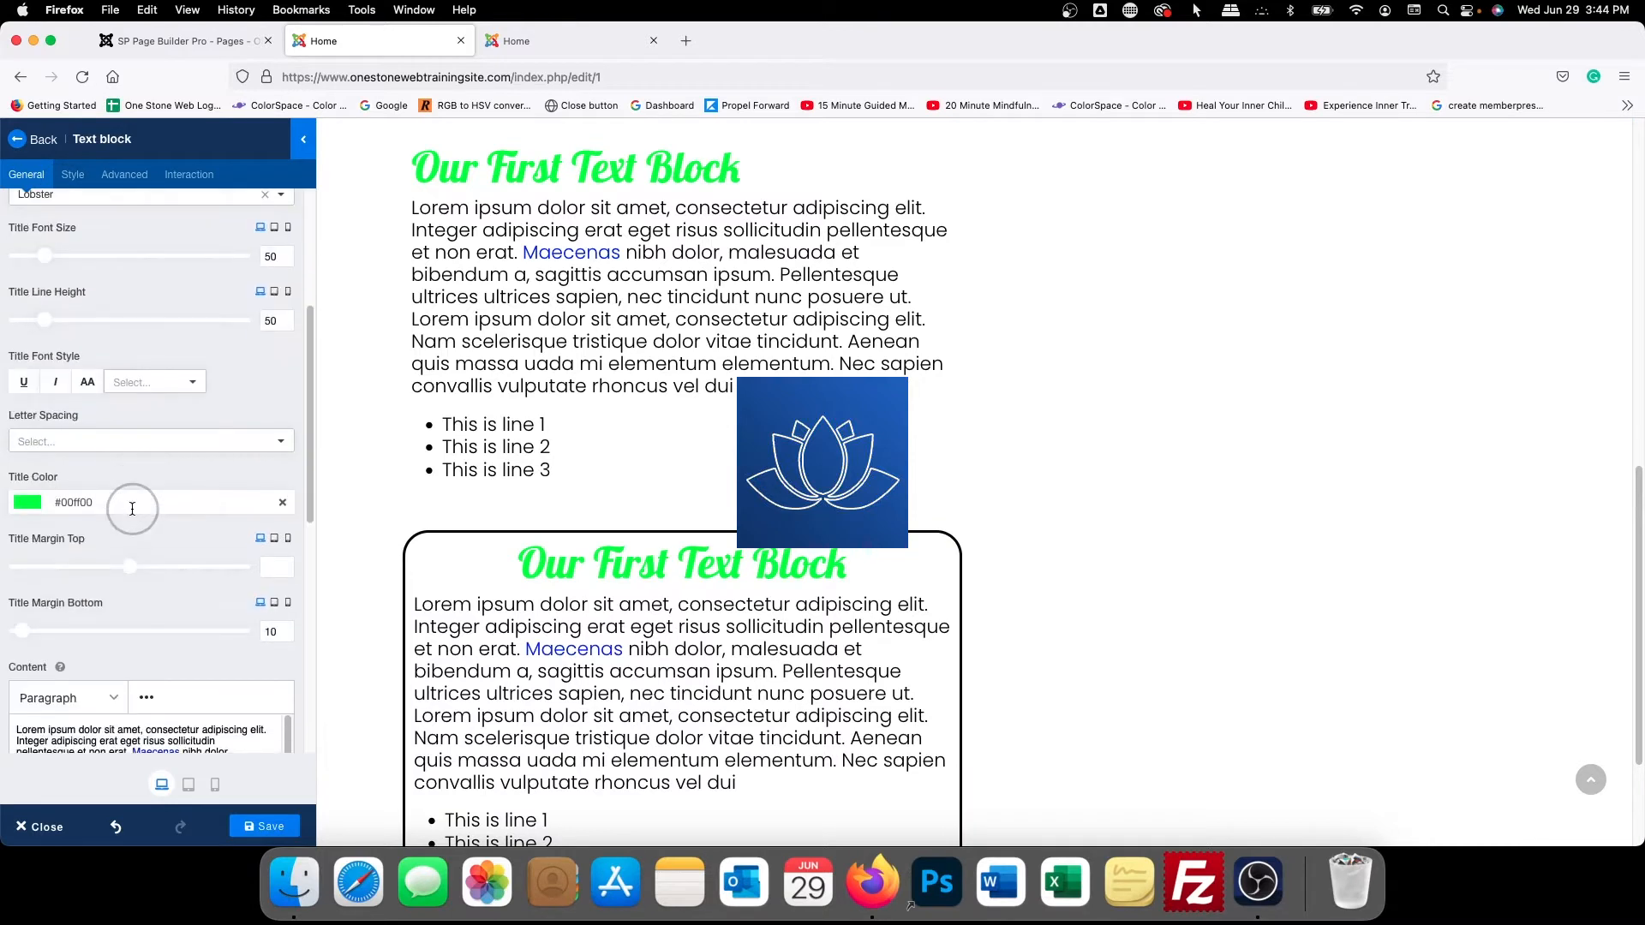
pyautogui.click(80, 485)
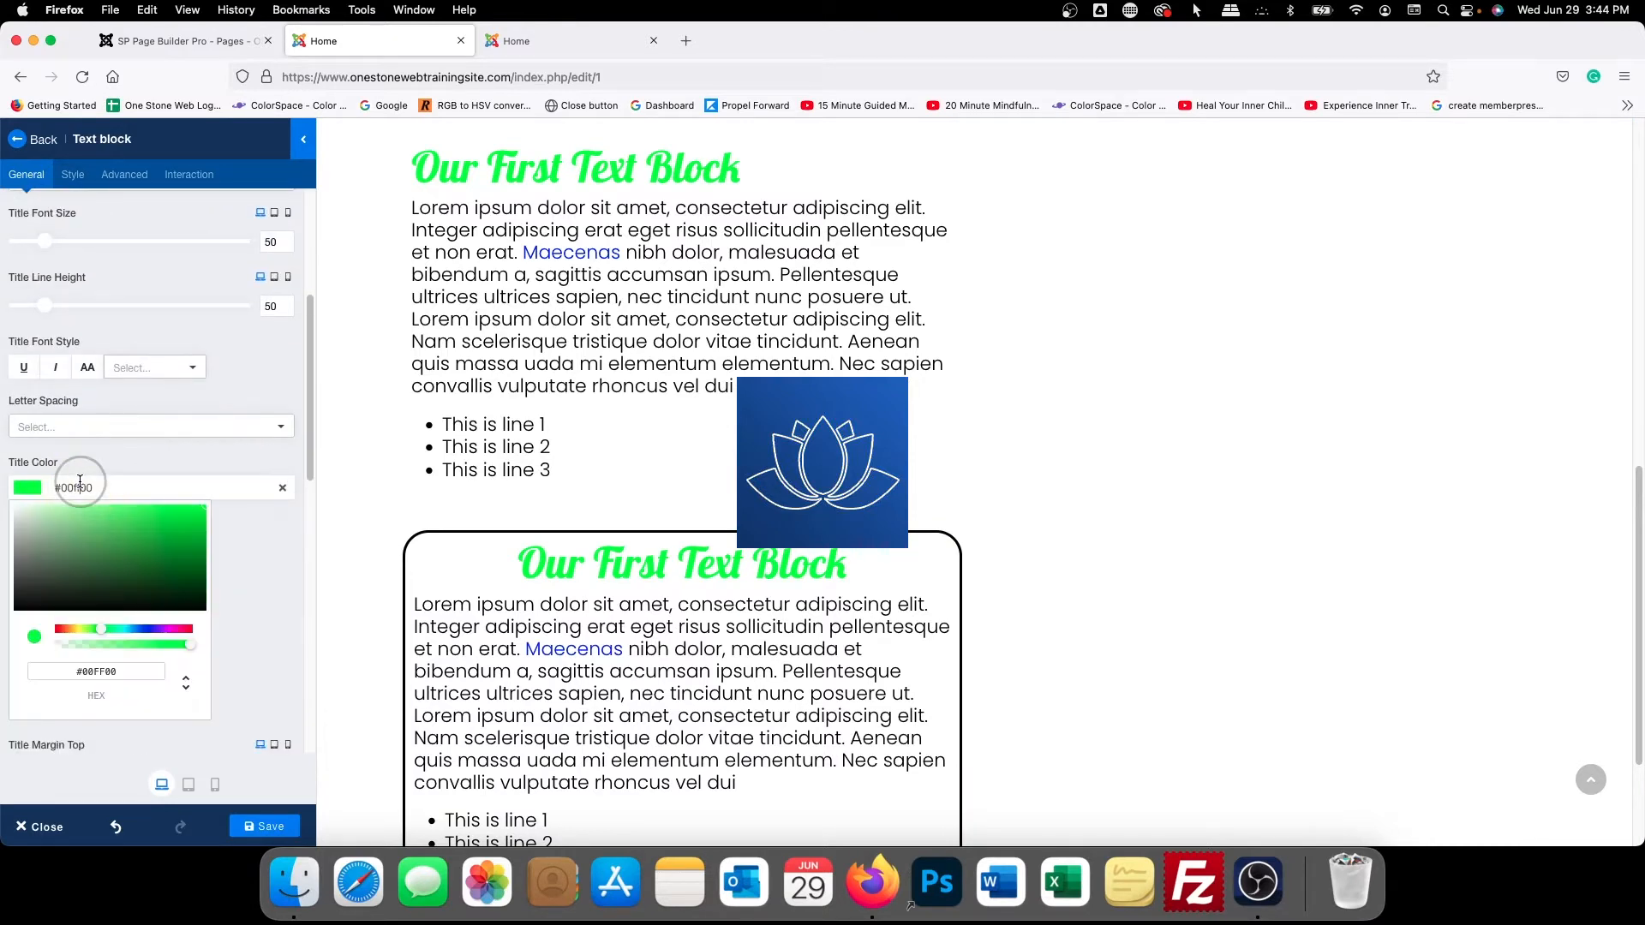
pyautogui.click(124, 629)
pyautogui.moveTo(172, 551); pyautogui.dragTo(194, 557)
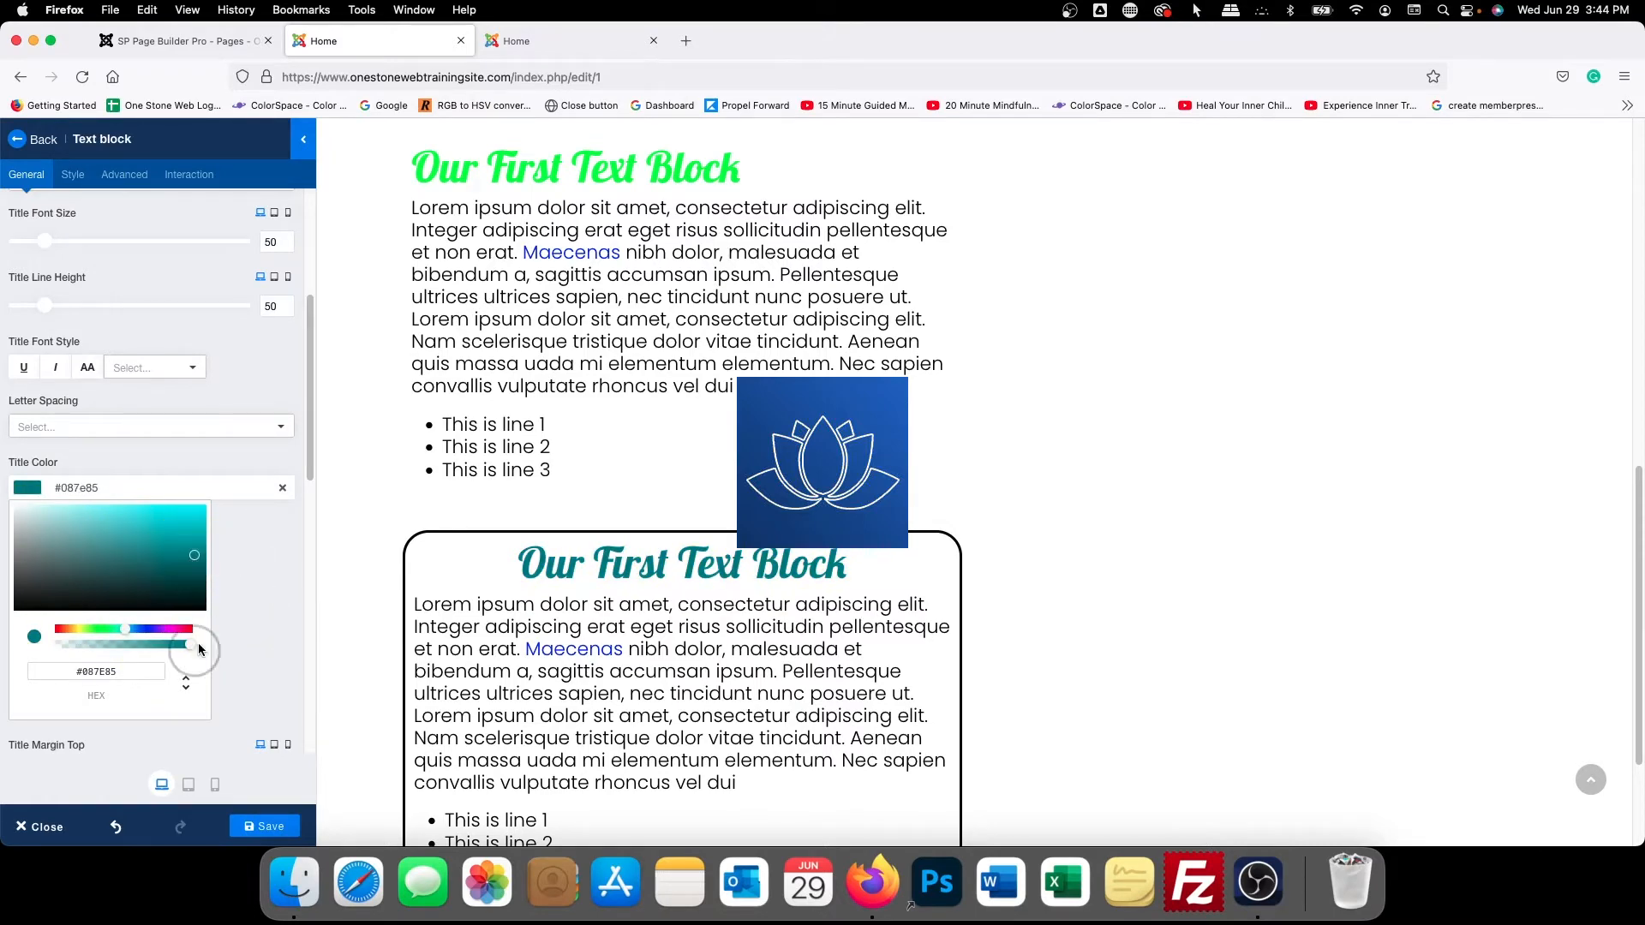
pyautogui.click(234, 555)
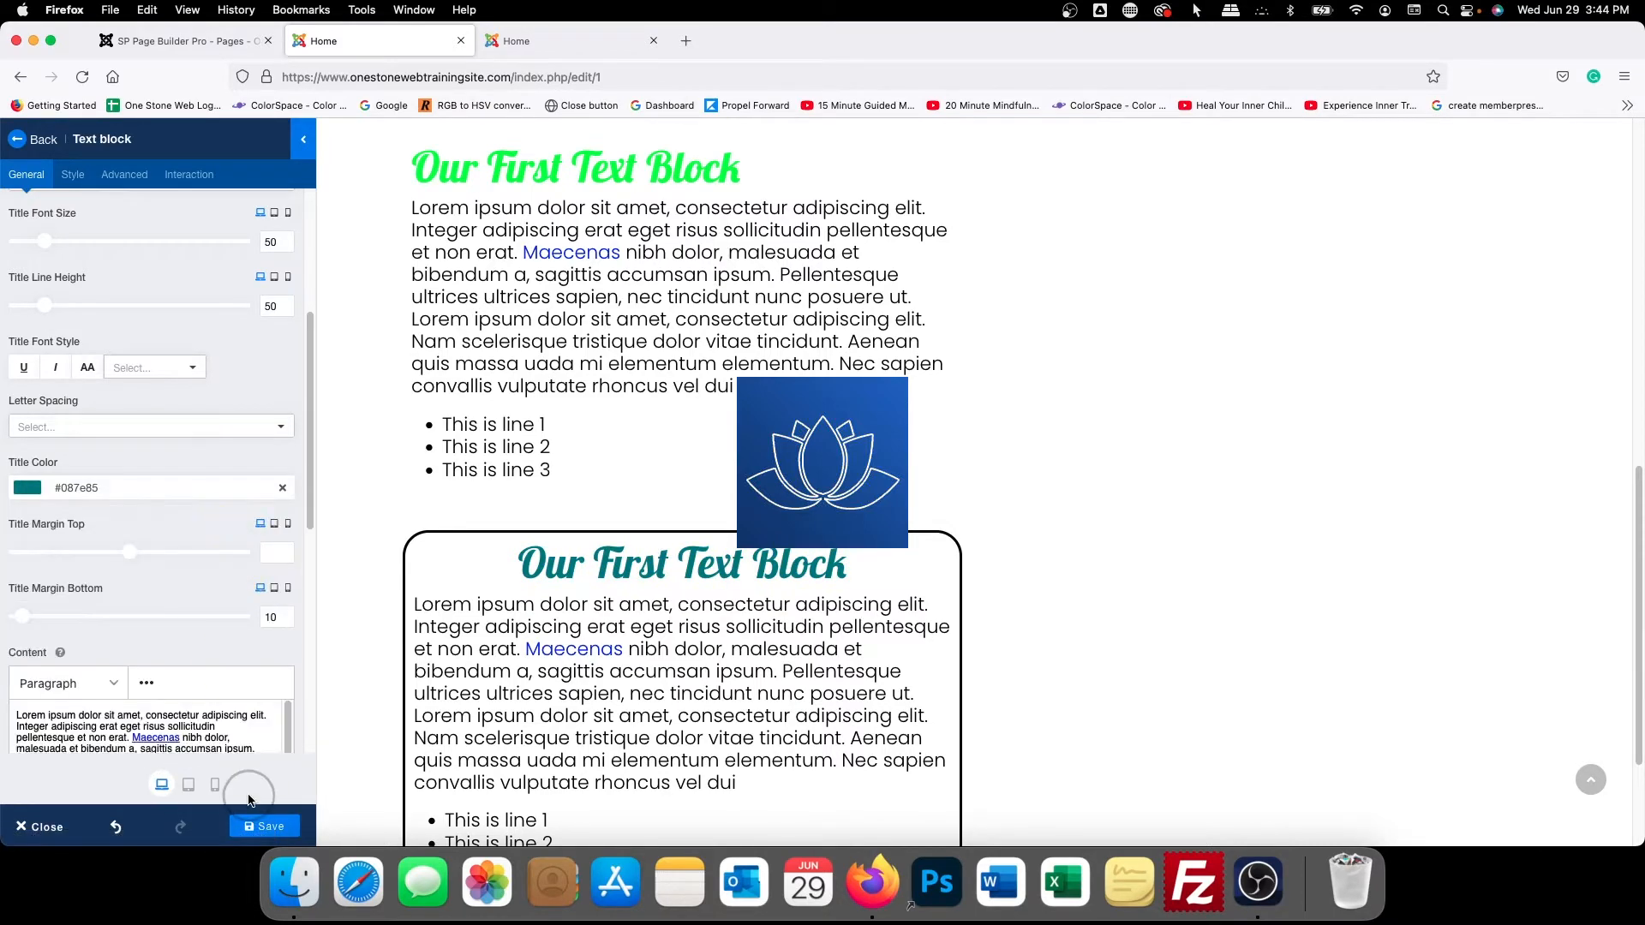
pyautogui.click(265, 826)
# Open the style settings of the bordered teal-titled block
pyautogui.scroll(-6, 614, 598)
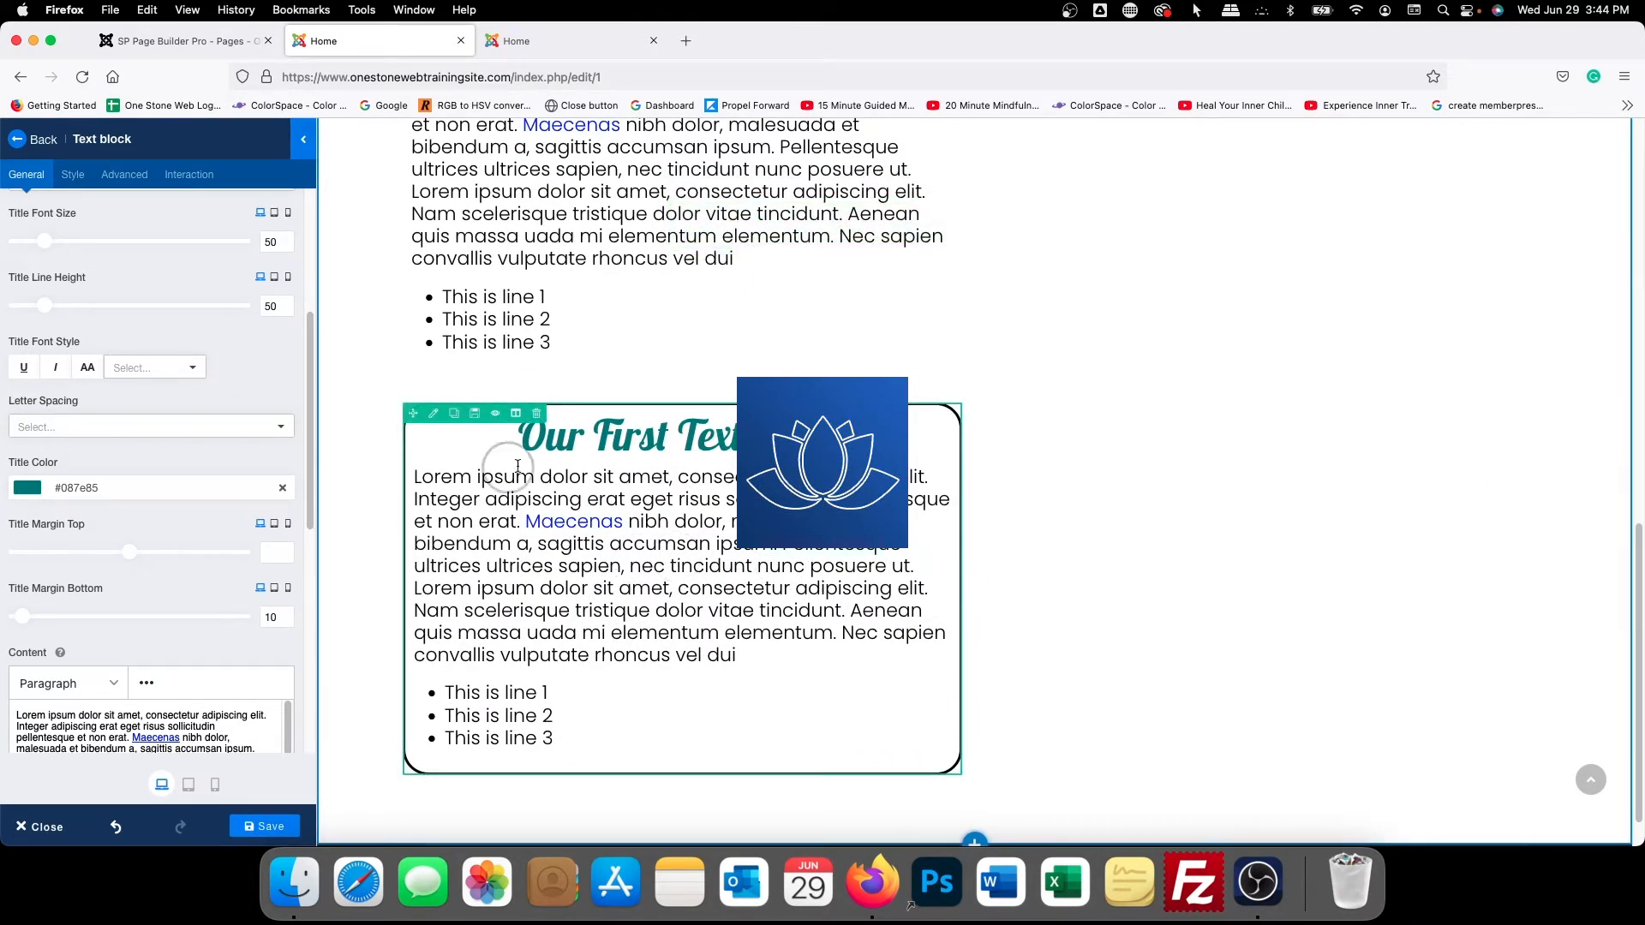
pyautogui.click(72, 174)
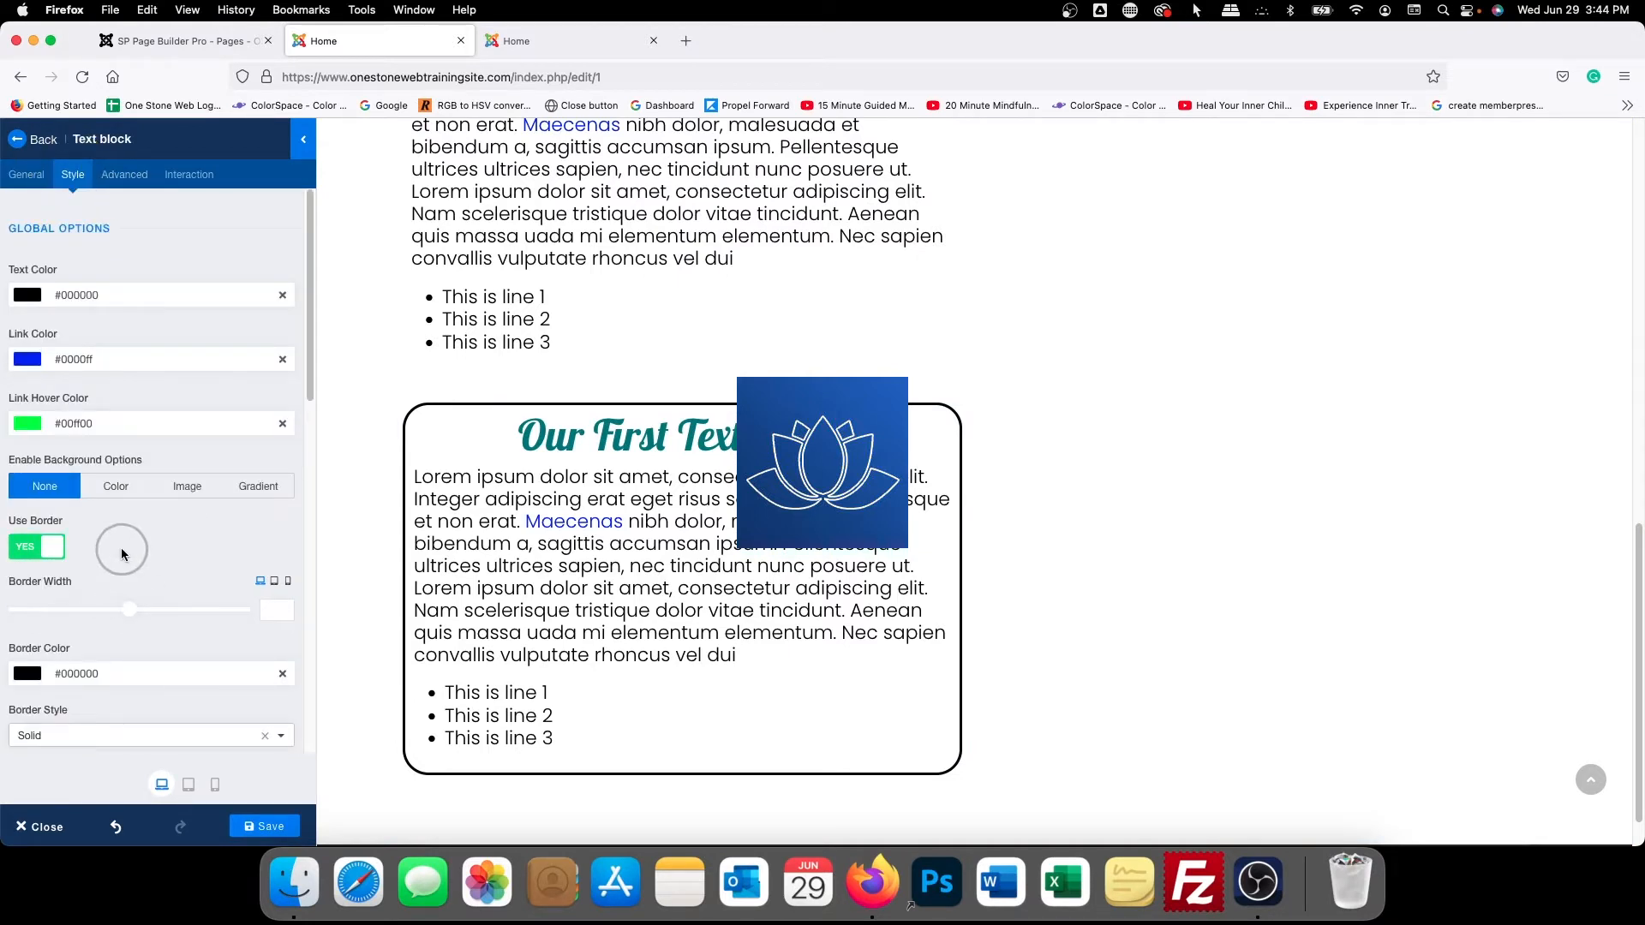
# Give the bordered text block a solid background color of #f9f9f9 and save the page
pyautogui.scroll(-5, 120, 547)
pyautogui.scroll(-1, 120, 554)
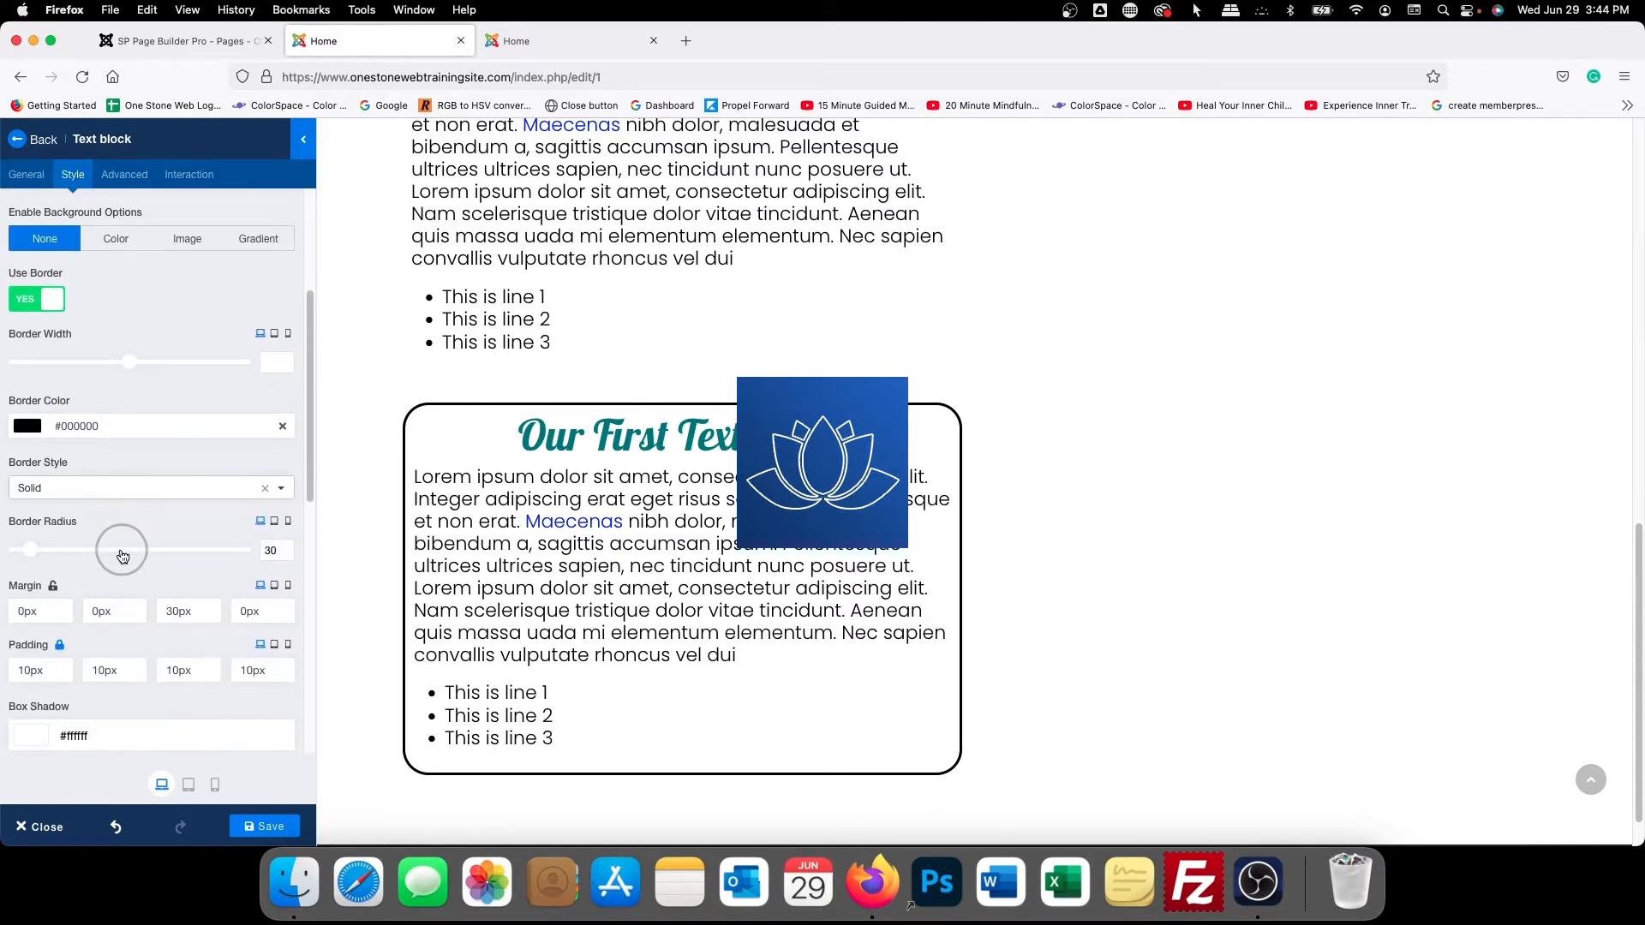
pyautogui.click(90, 233)
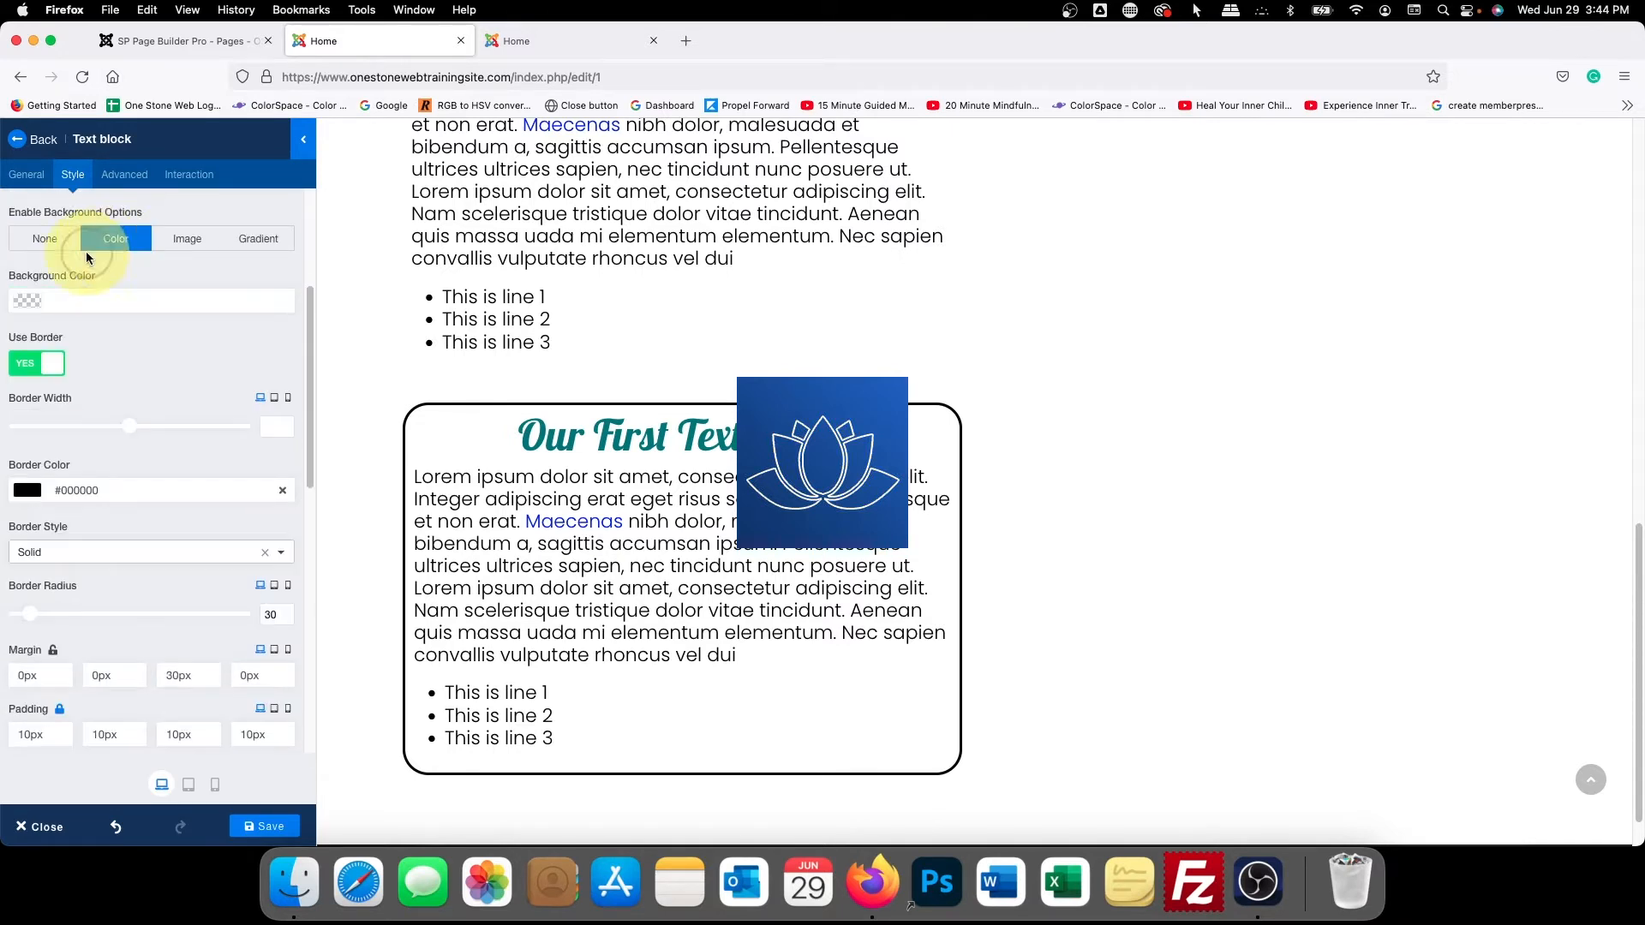
pyautogui.click(56, 299)
pyautogui.moveTo(51, 326); pyautogui.dragTo(3, 326)
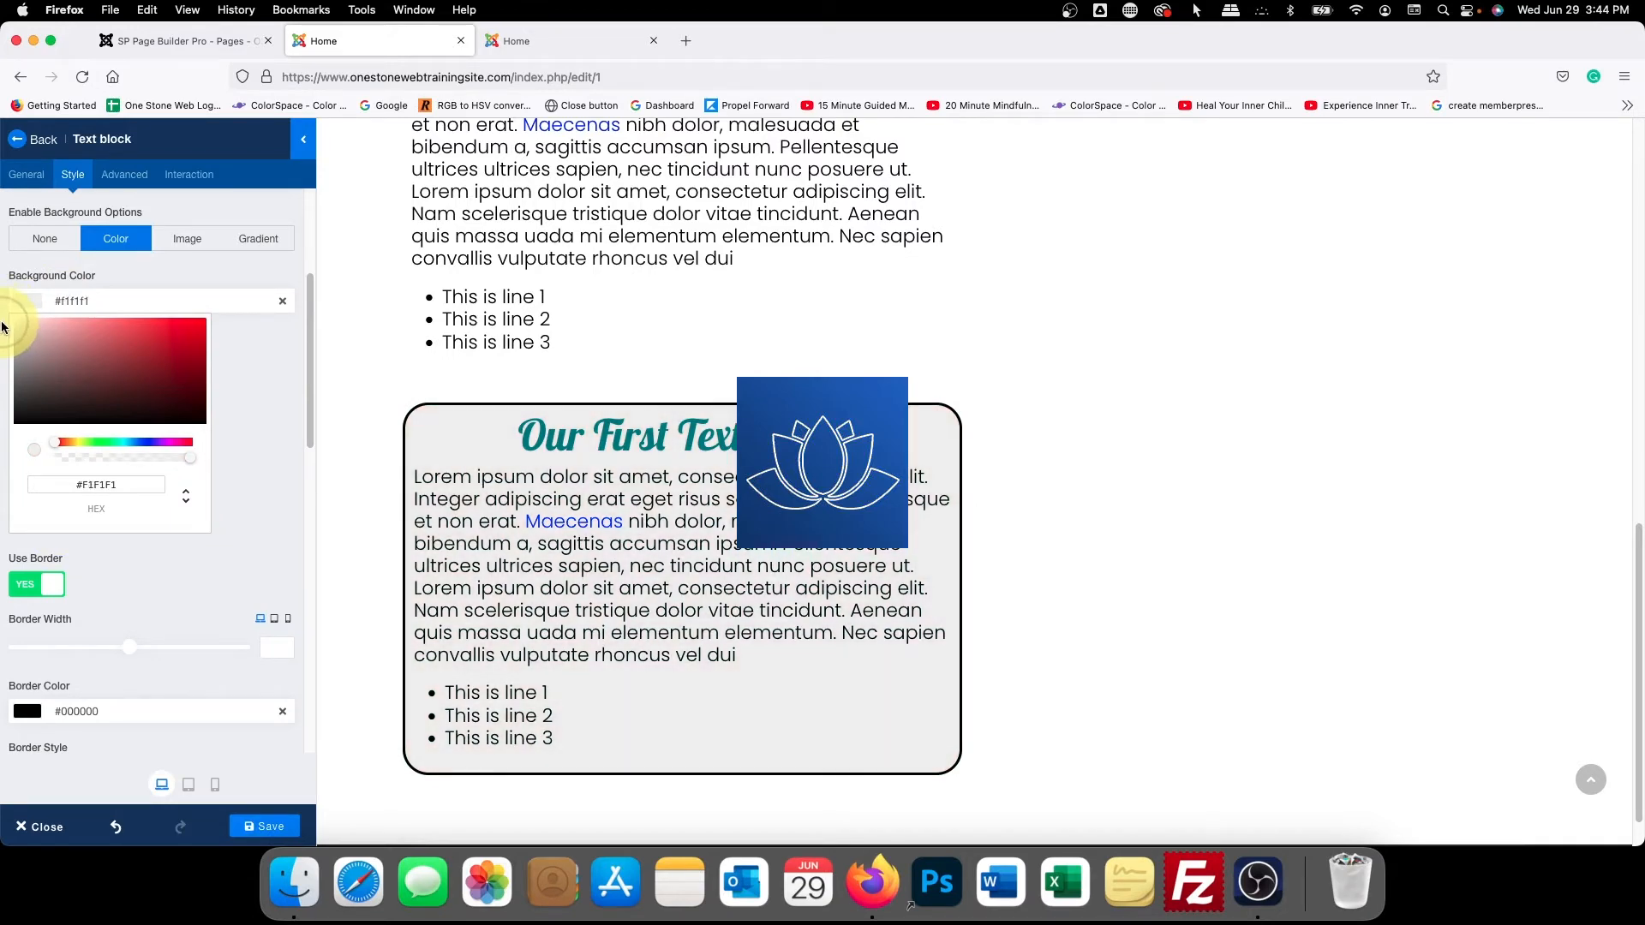
pyautogui.click(936, 359)
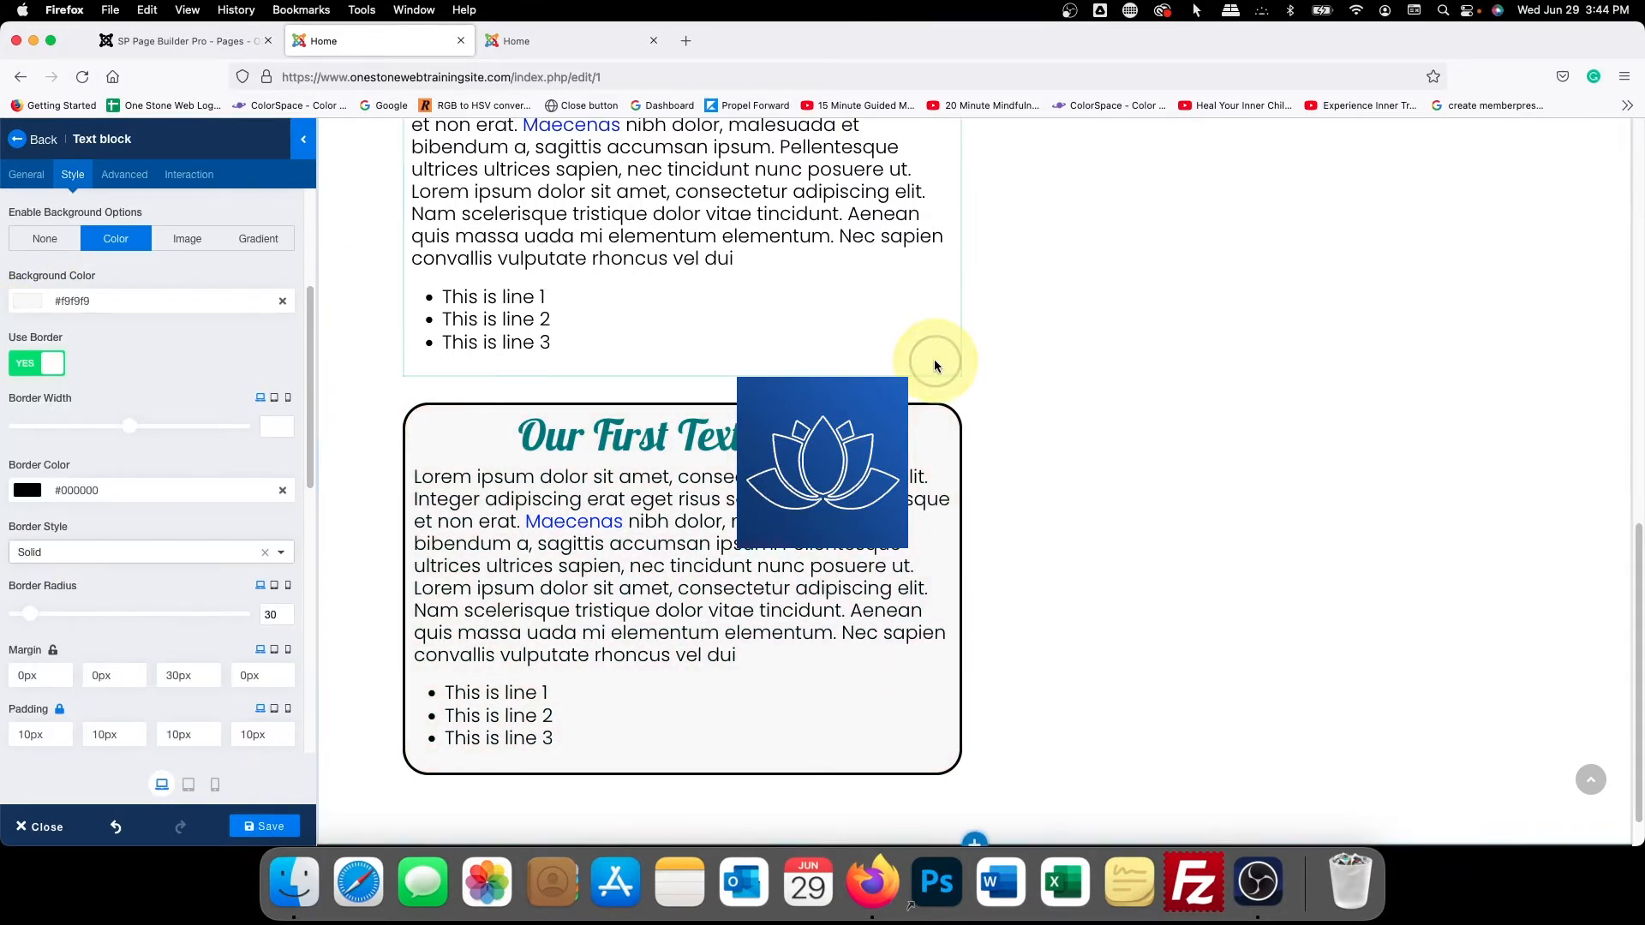
pyautogui.scroll(5, 935, 363)
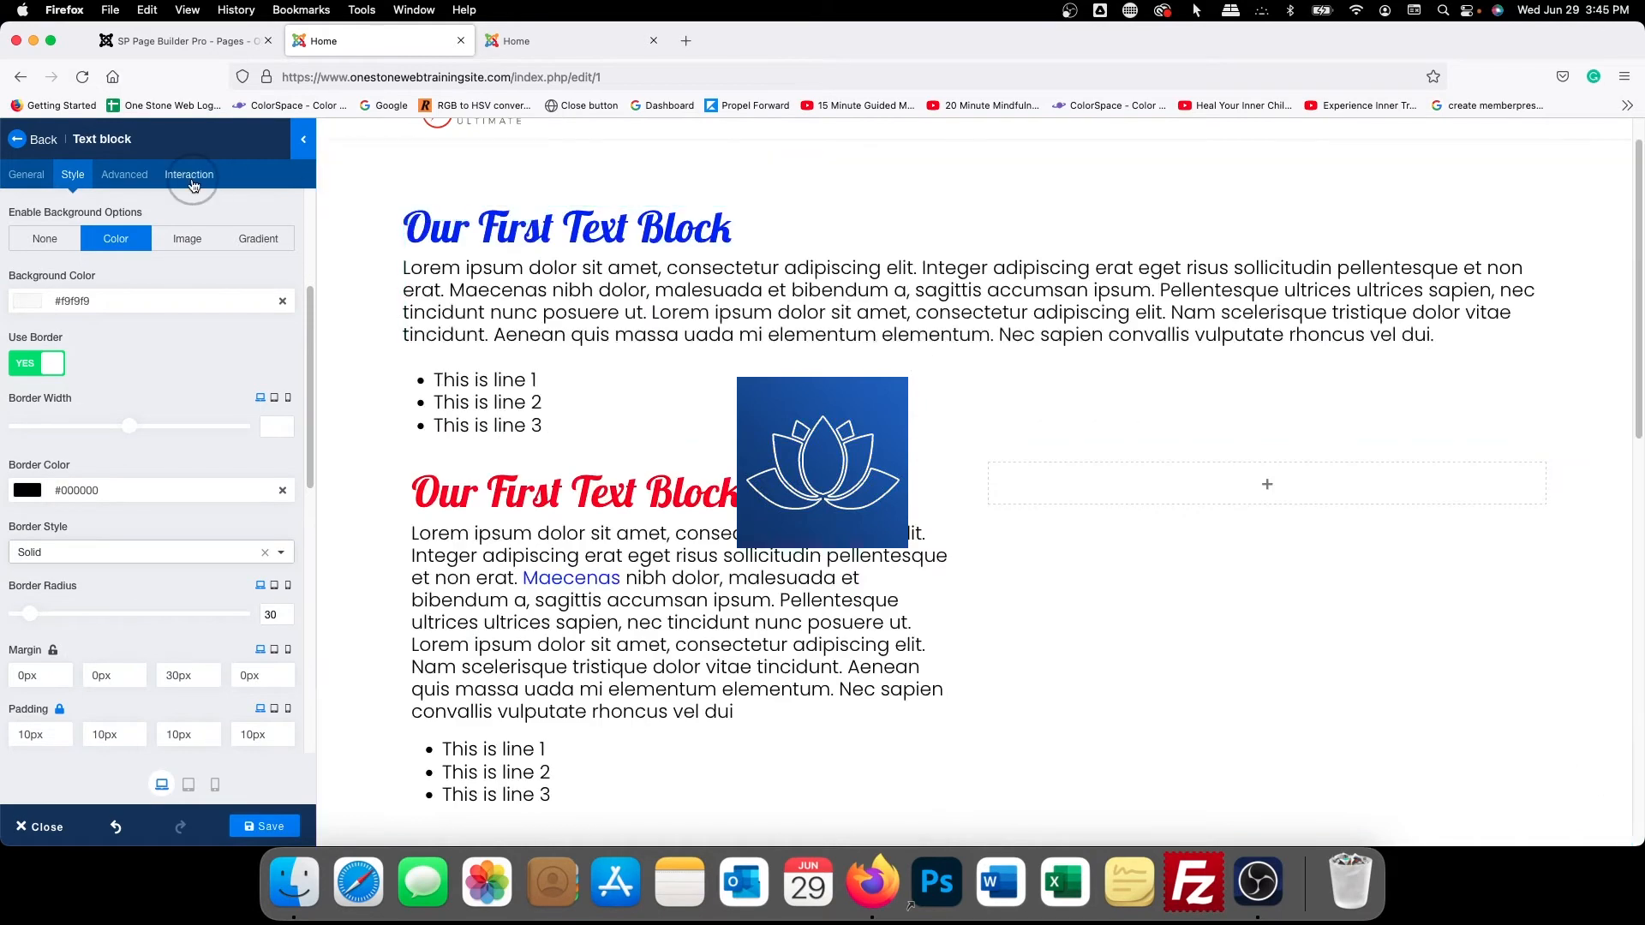
pyautogui.click(277, 824)
# Change the title color of the green-titled text block to white, #ffffff
pyautogui.scroll(-2, 628, 290)
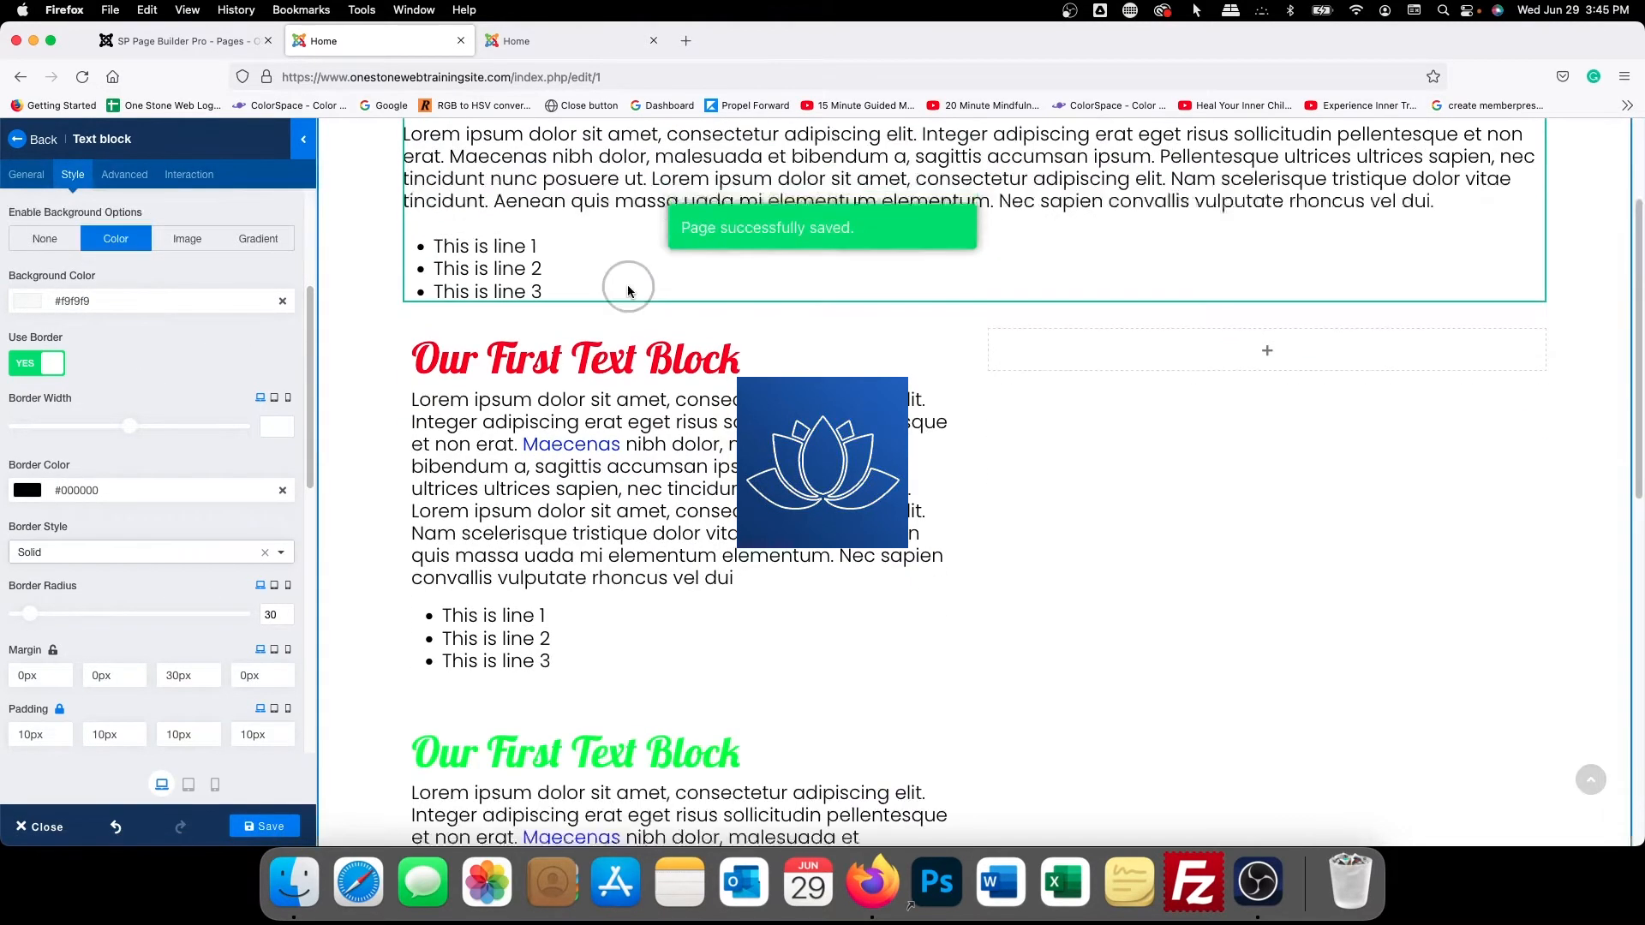
pyautogui.scroll(-5, 627, 290)
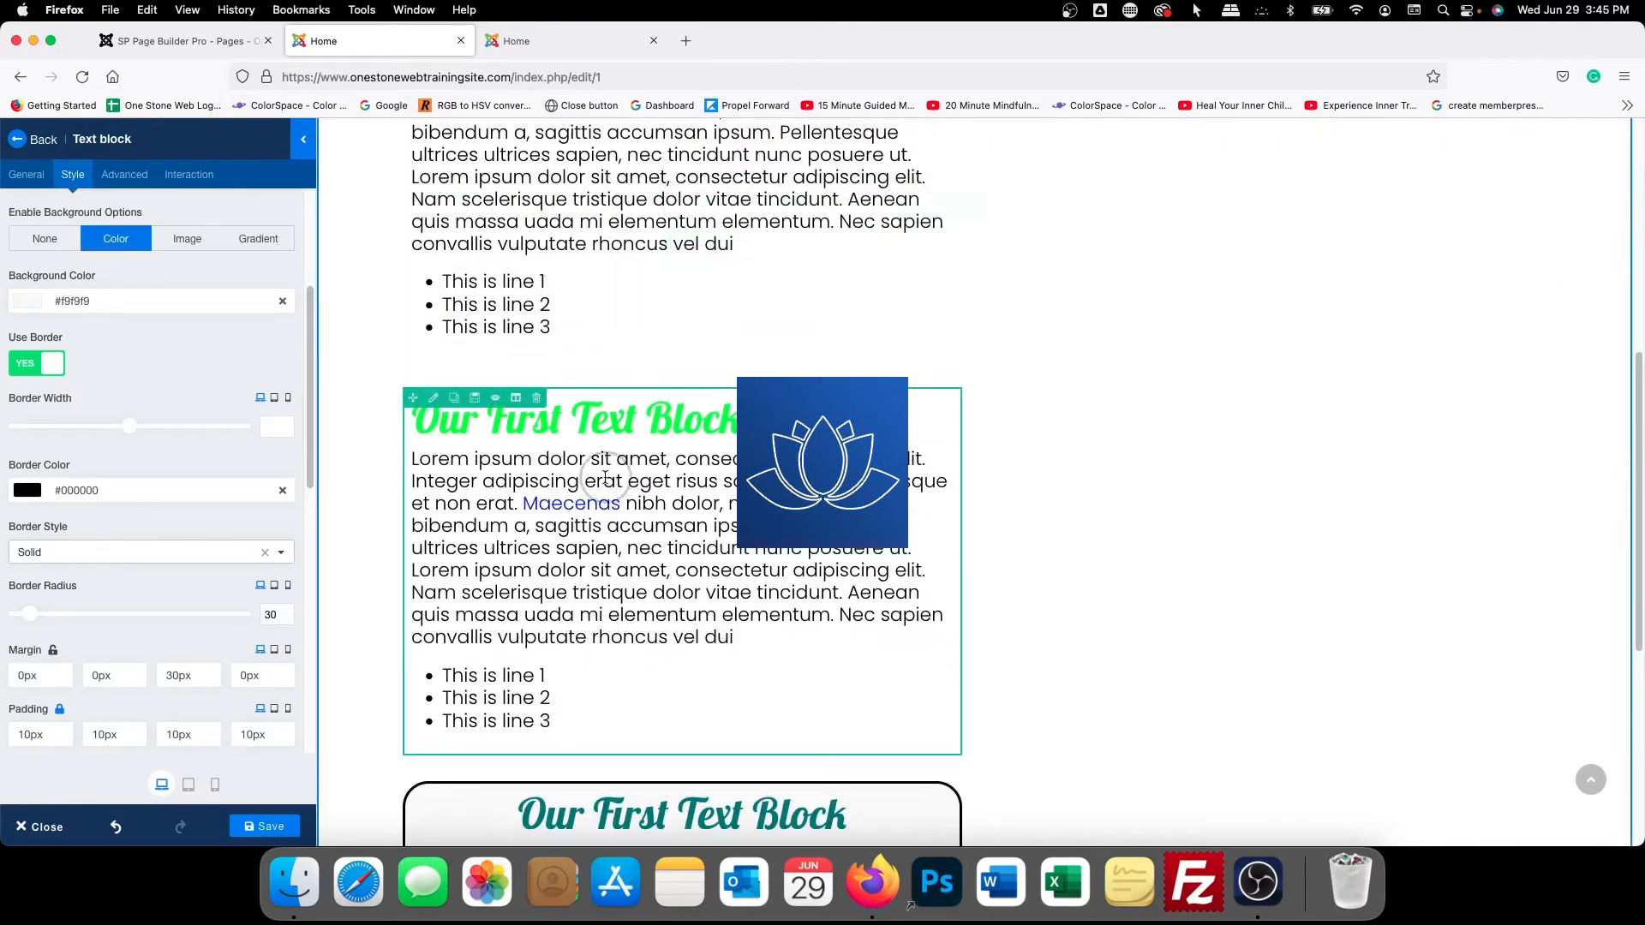
pyautogui.click(436, 400)
pyautogui.scroll(-3, 166, 439)
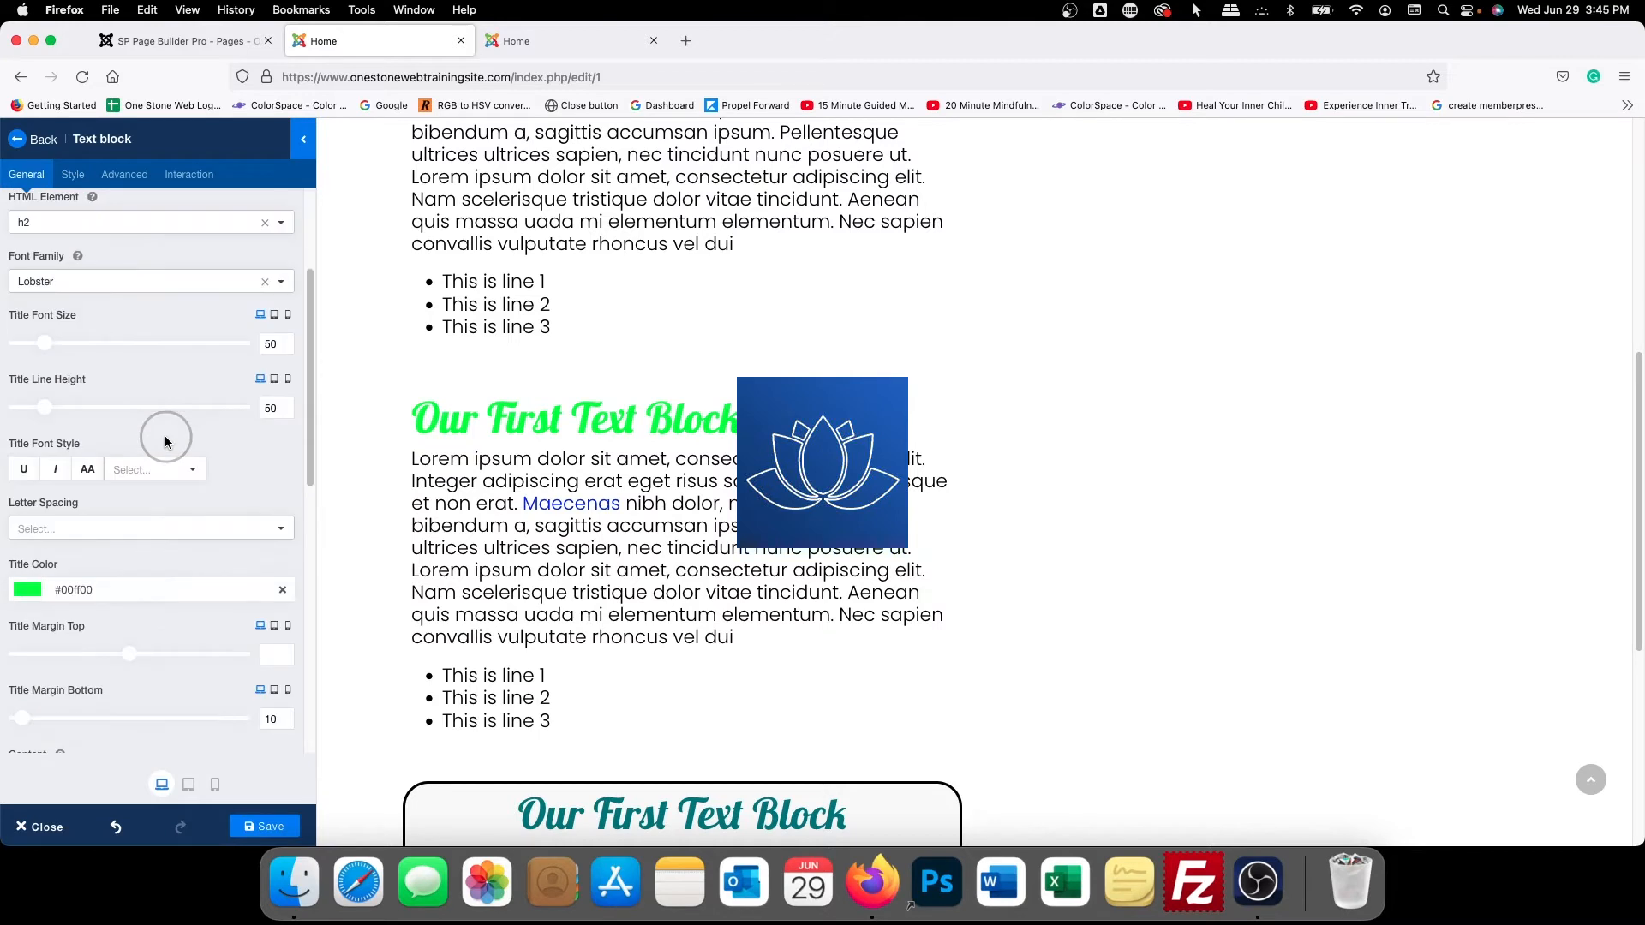
pyautogui.click(107, 587)
pyautogui.moveTo(93, 622); pyautogui.dragTo(0, 589)
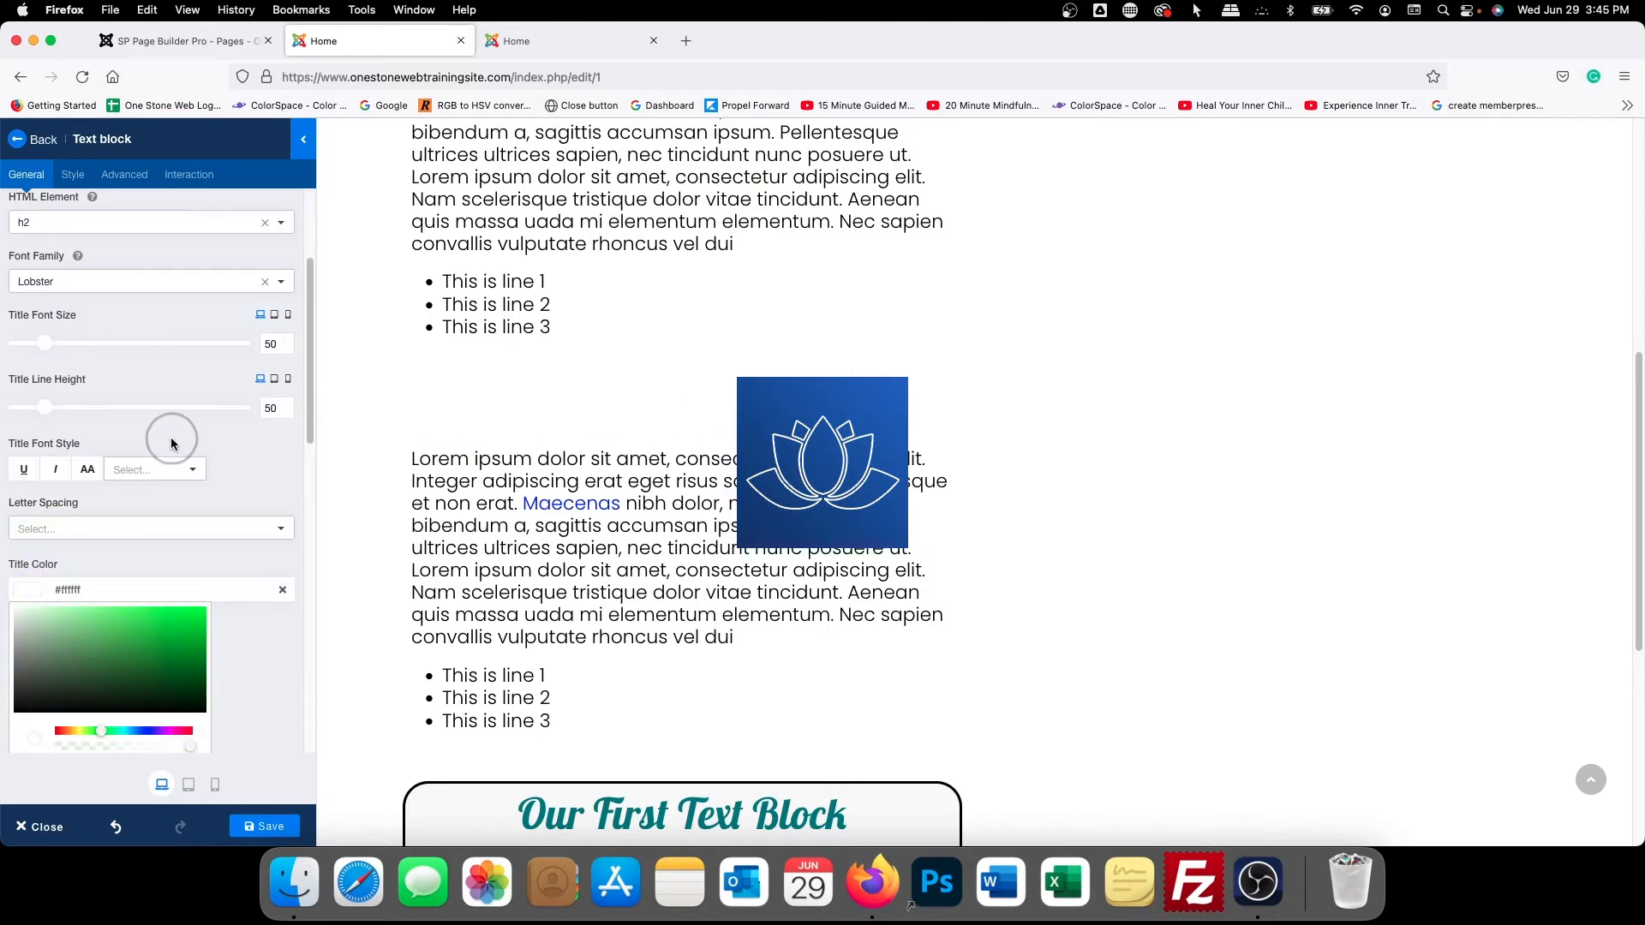
pyautogui.click(129, 442)
# Set the same text block's body text color to #ffffff
pyautogui.scroll(5, 111, 370)
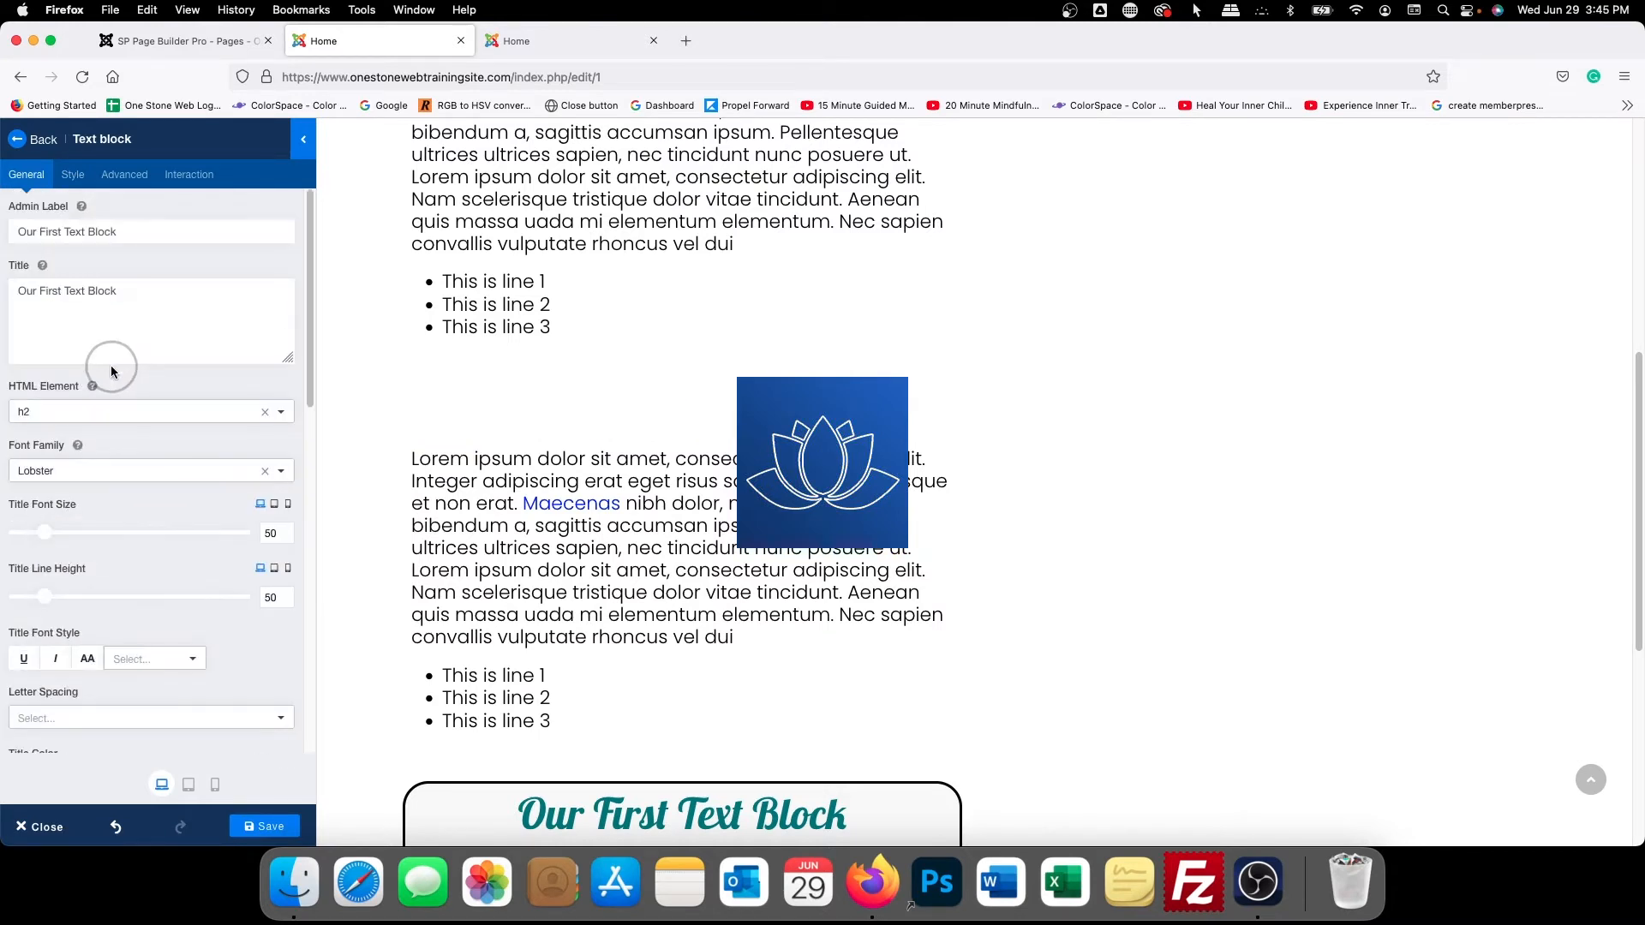
pyautogui.click(76, 176)
pyautogui.click(121, 295)
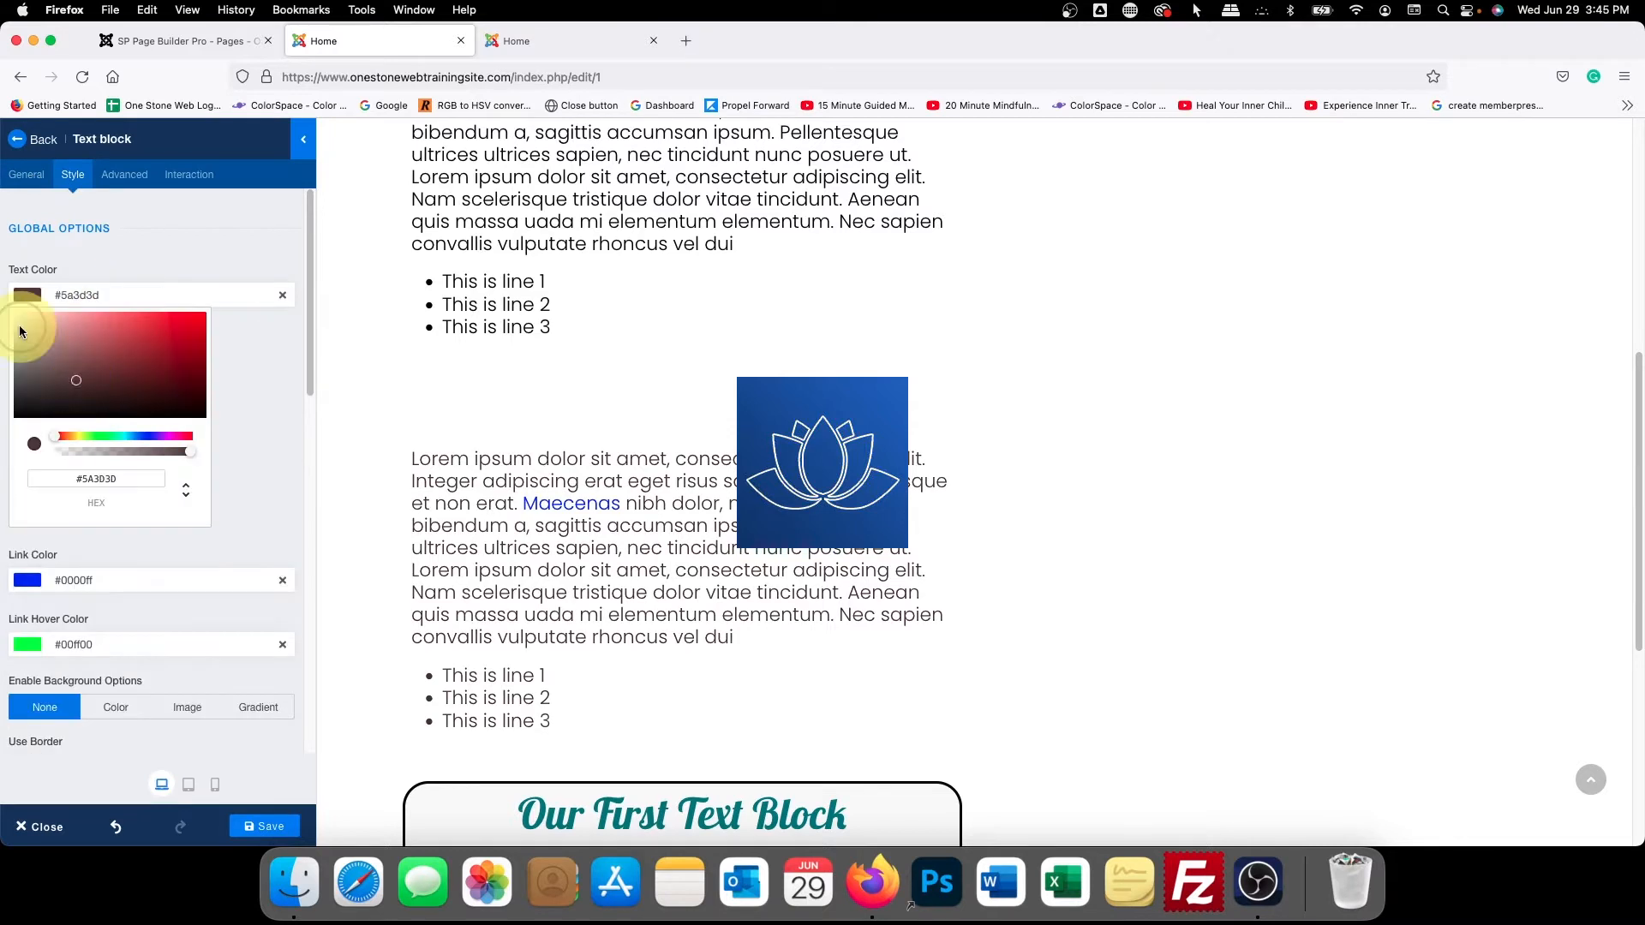
pyautogui.moveTo(20, 333); pyautogui.dragTo(8, 310)
pyautogui.click(218, 244)
# Set the link color of this text block to #ffffff
pyautogui.click(99, 359)
pyautogui.click(75, 409)
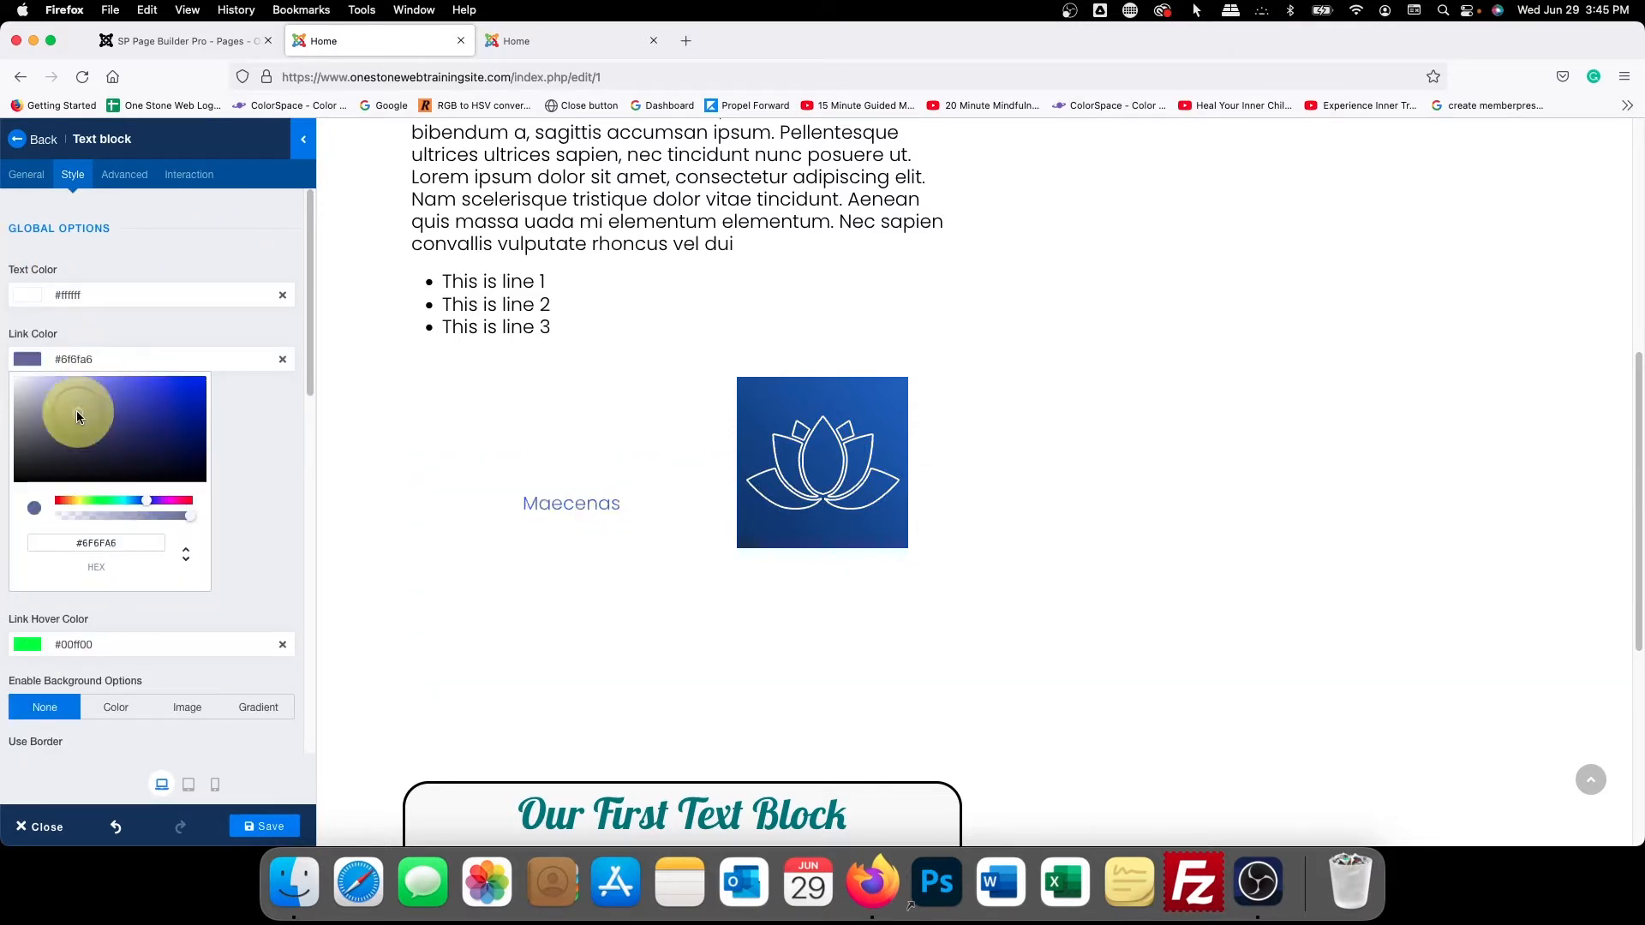
pyautogui.moveTo(76, 416); pyautogui.dragTo(15, 279)
pyautogui.scroll(-2, 120, 351)
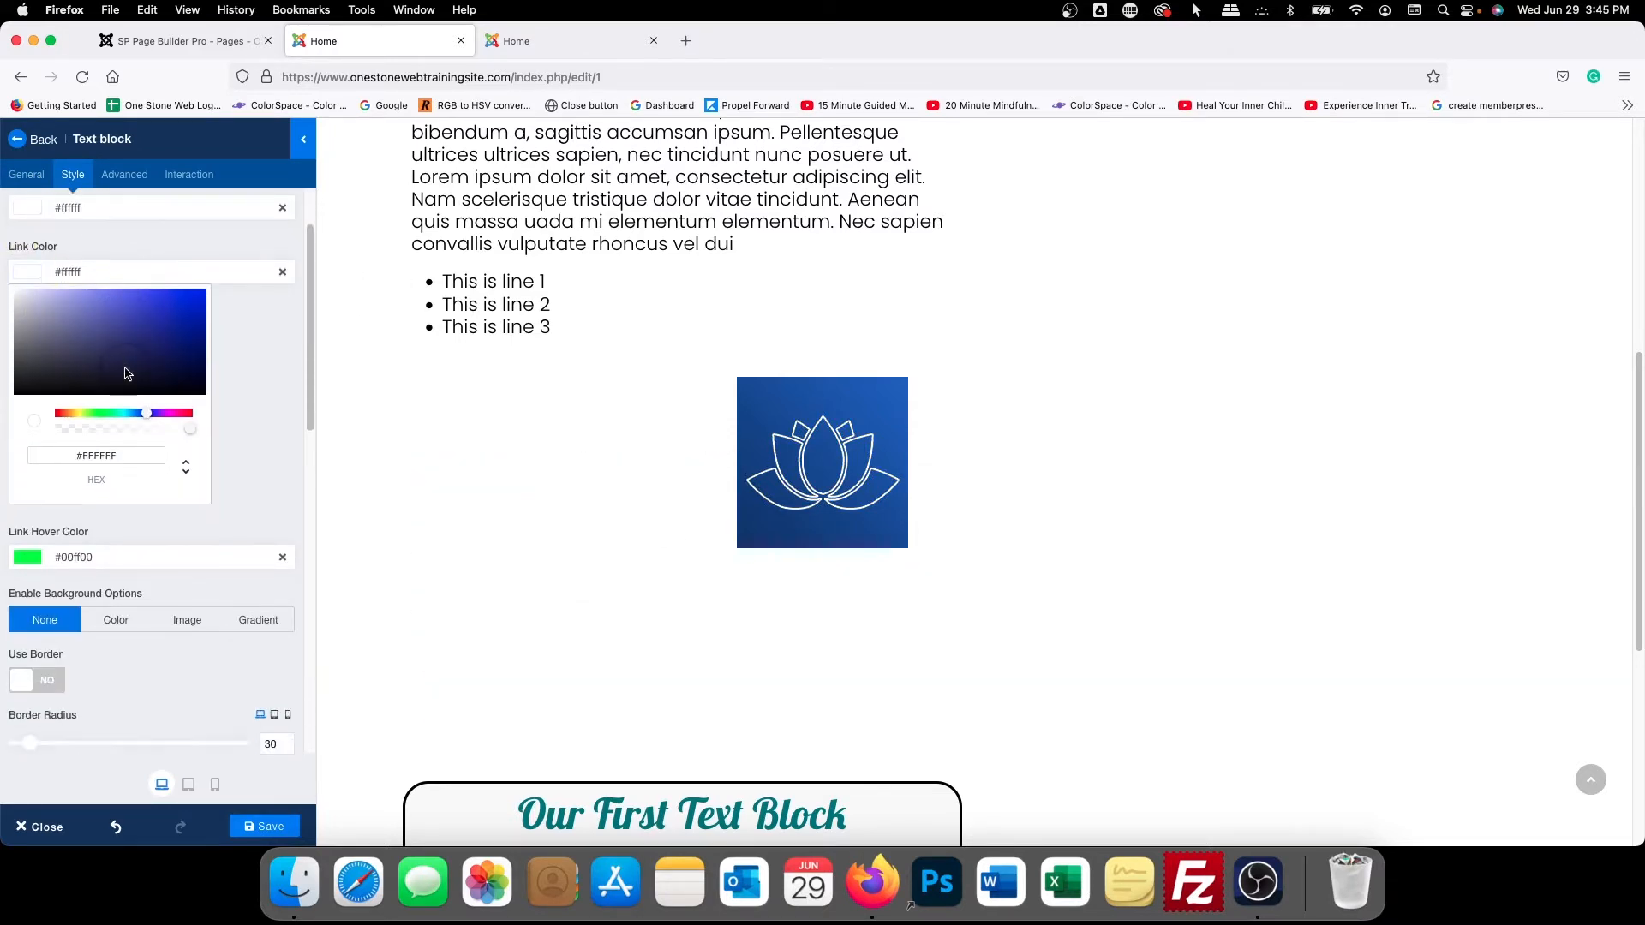
pyautogui.scroll(-2, 124, 368)
pyautogui.click(136, 526)
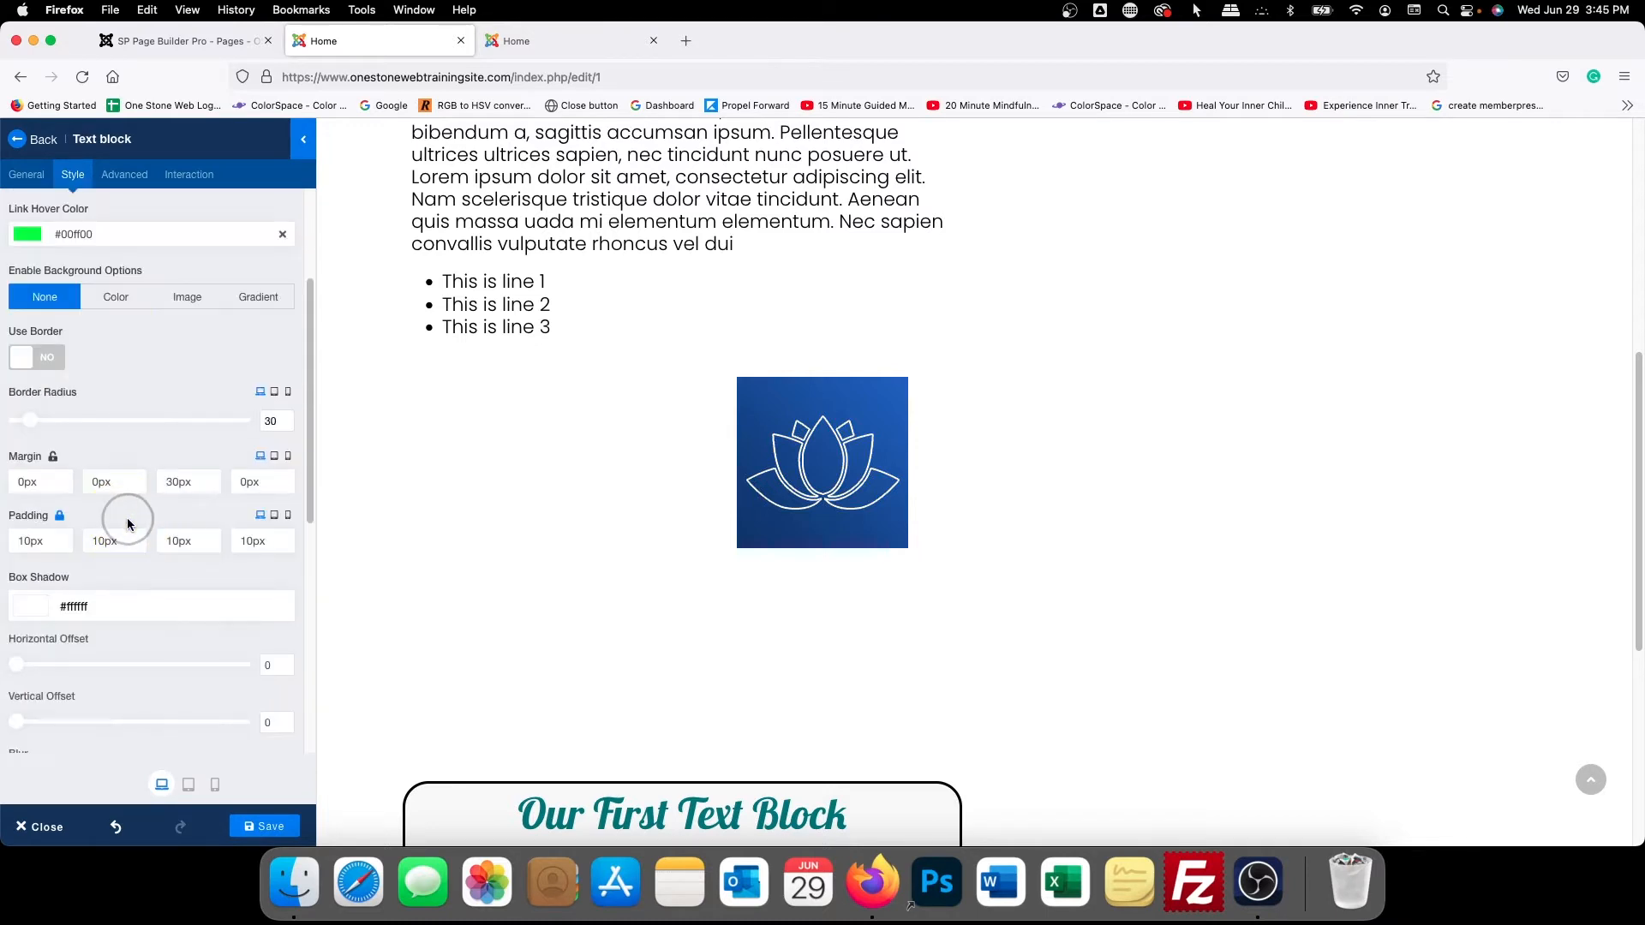
# Apply a dark blue background color, #002d4a, to the white-text block and save the page
pyautogui.click(116, 298)
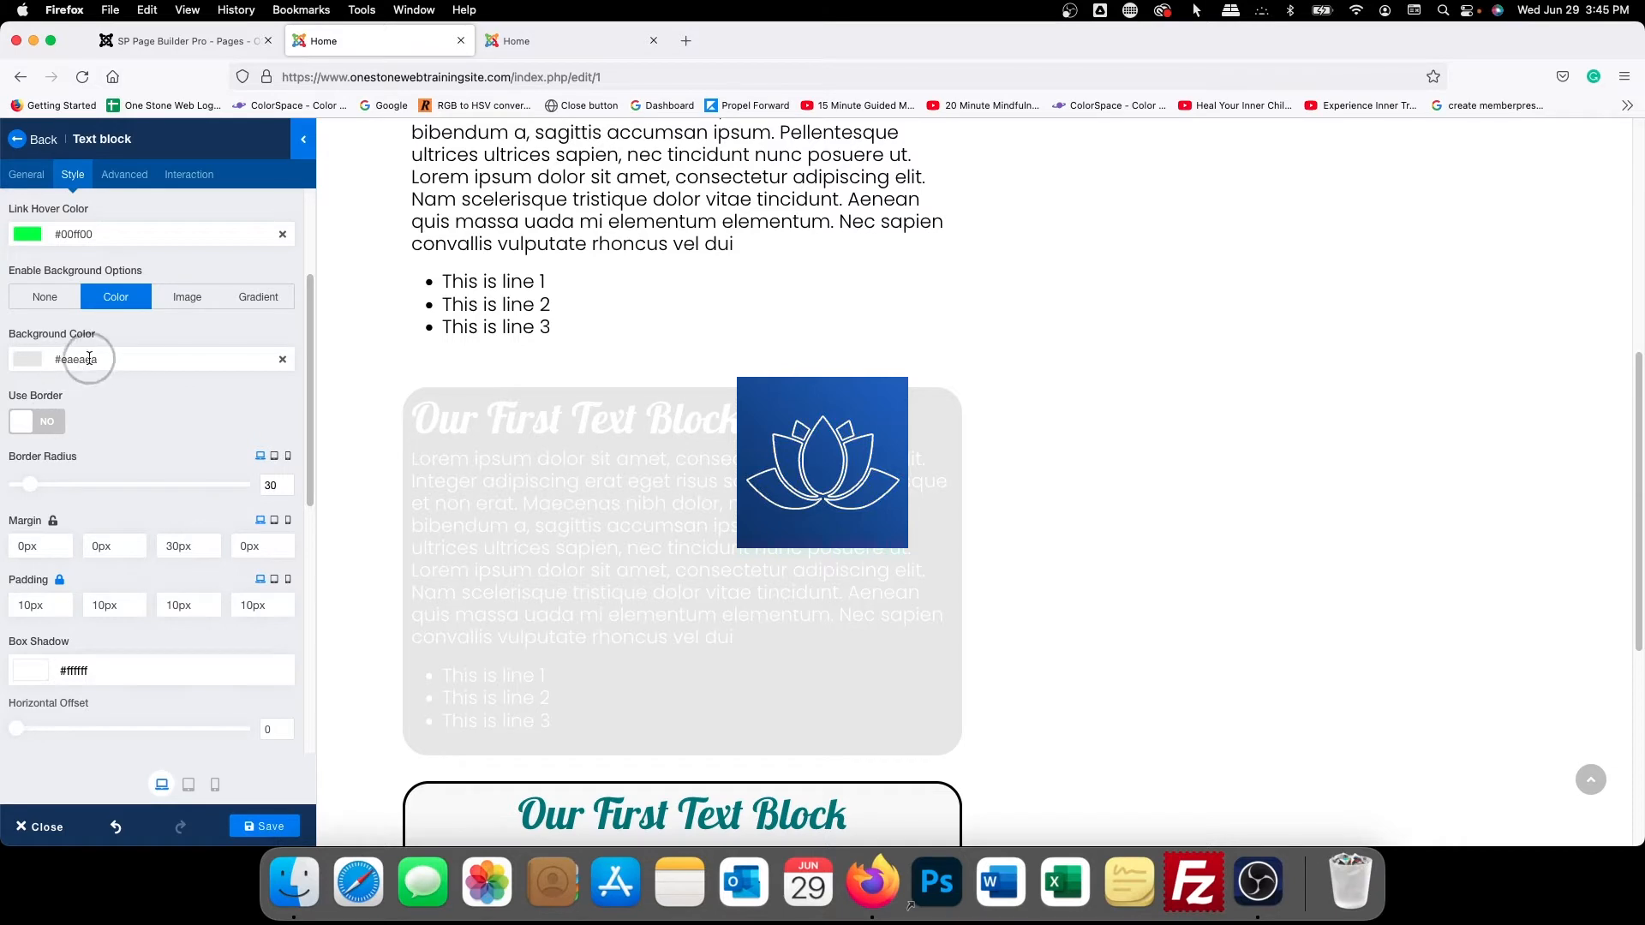
pyautogui.click(91, 360)
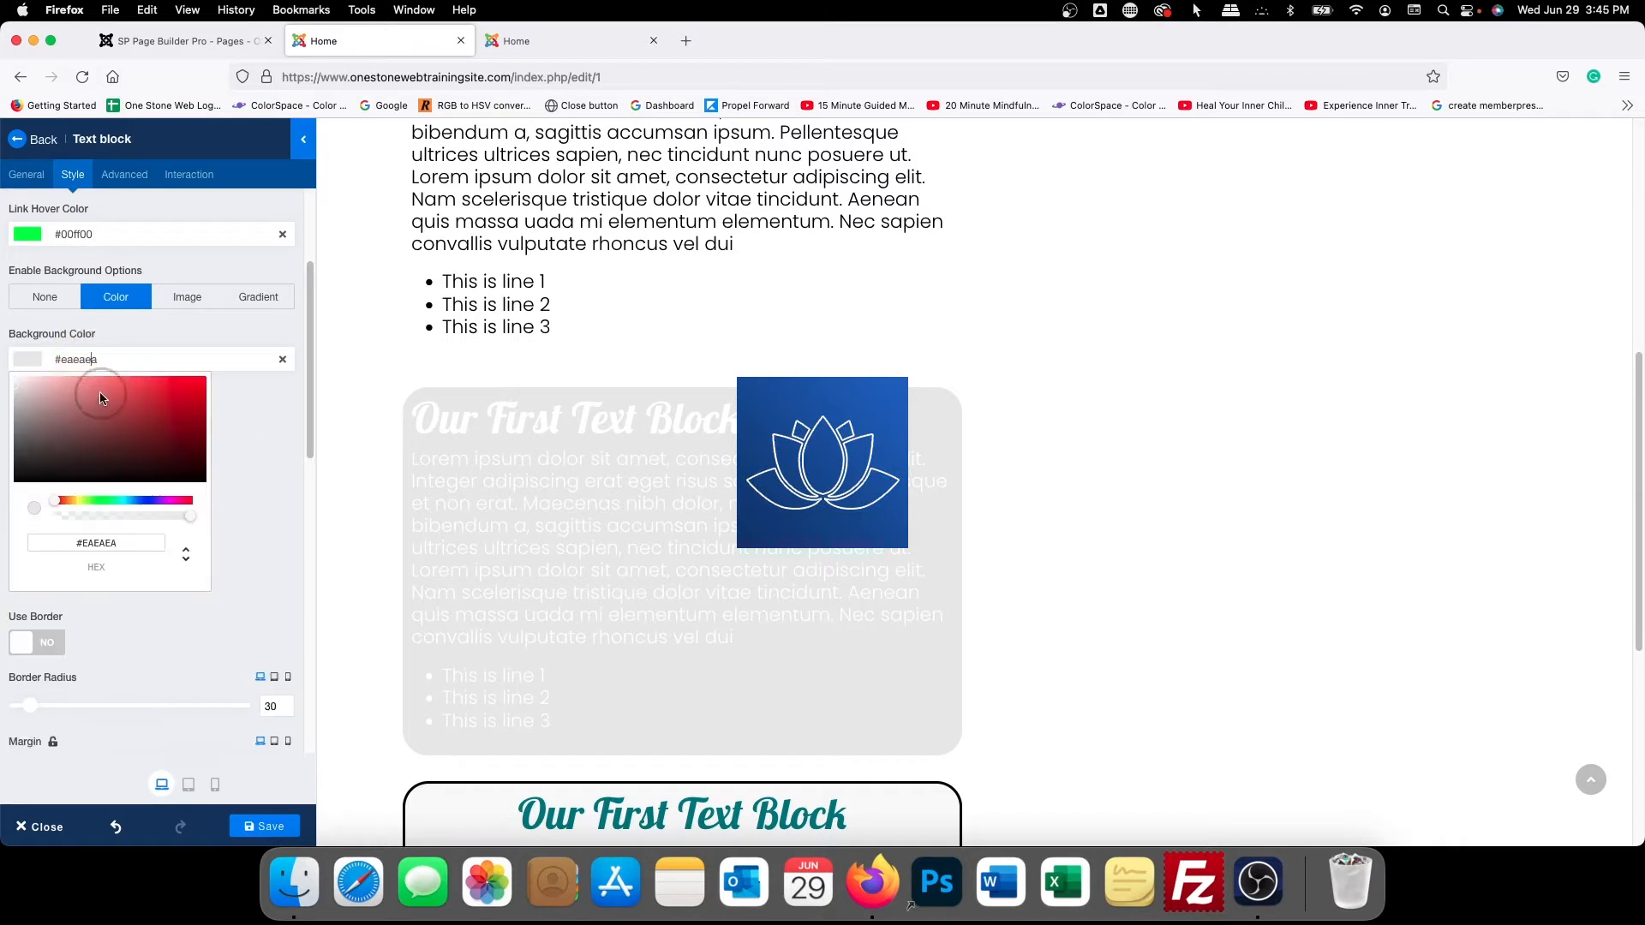
pyautogui.click(108, 501)
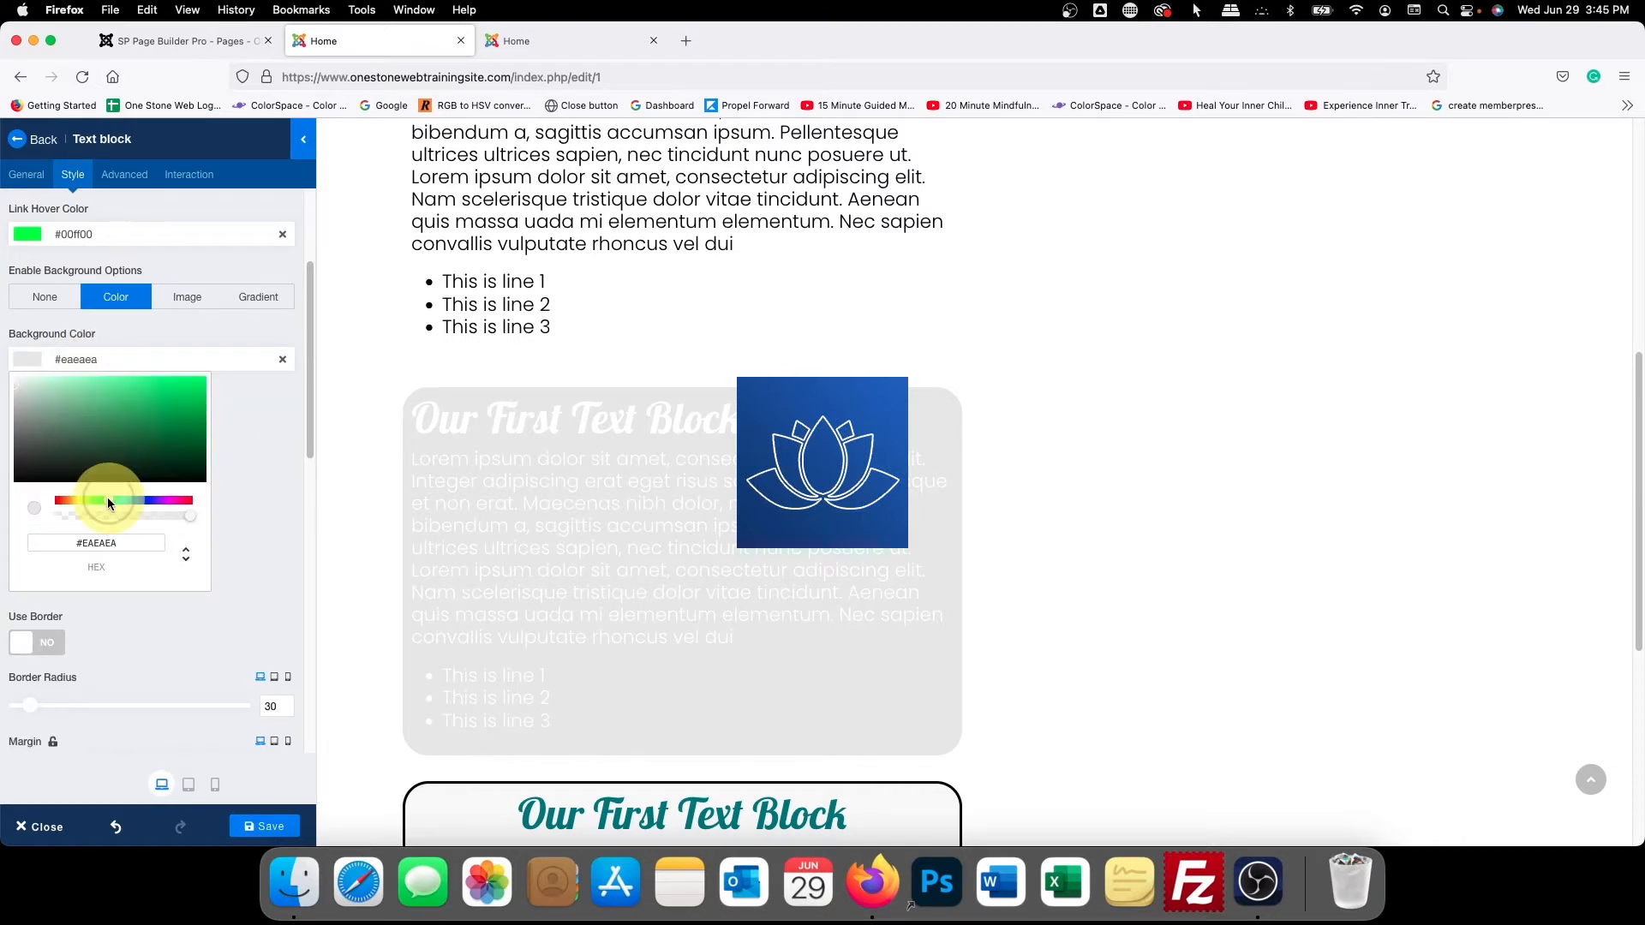
pyautogui.moveTo(162, 420); pyautogui.dragTo(204, 456)
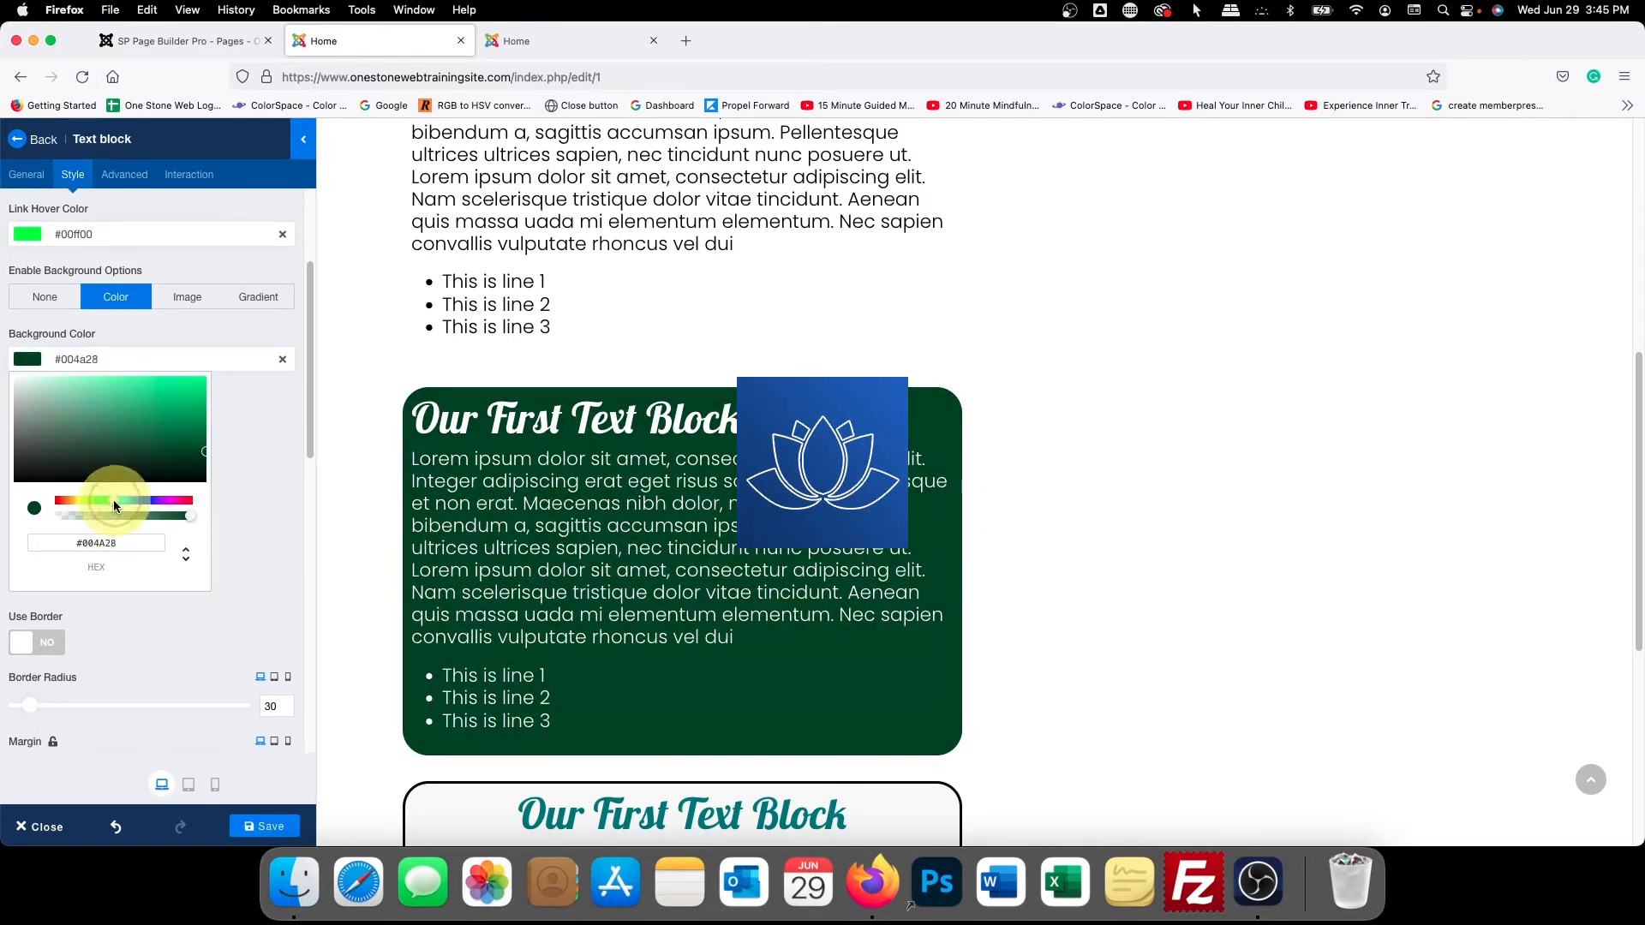
pyautogui.moveTo(113, 500); pyautogui.dragTo(133, 500)
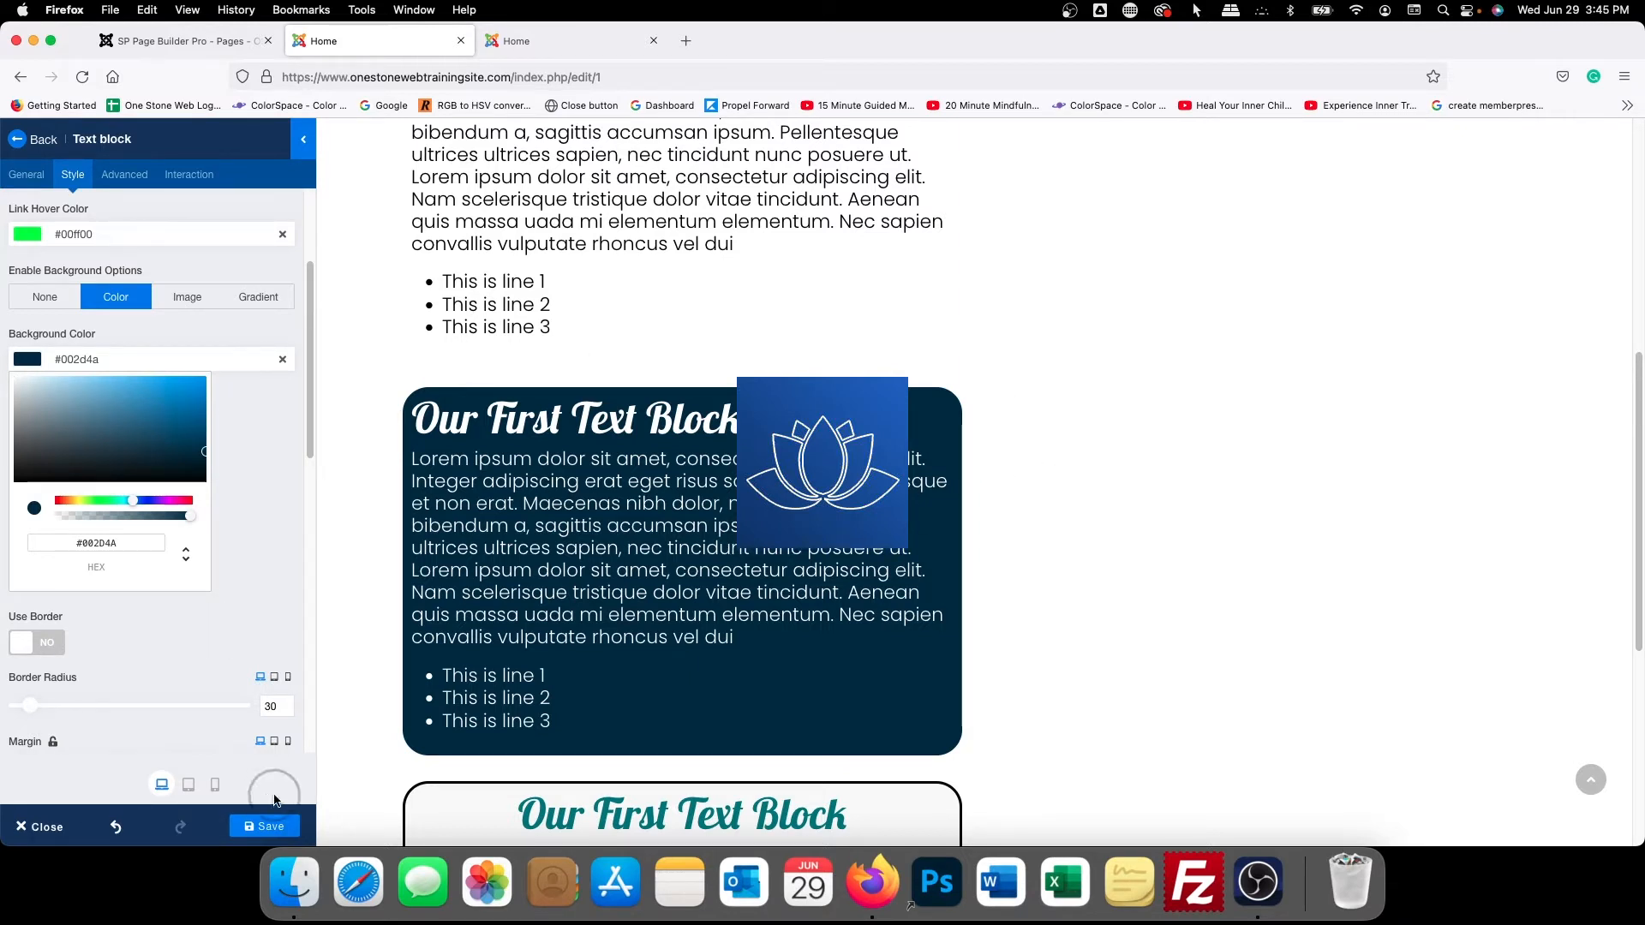
pyautogui.click(293, 558)
pyautogui.click(262, 826)
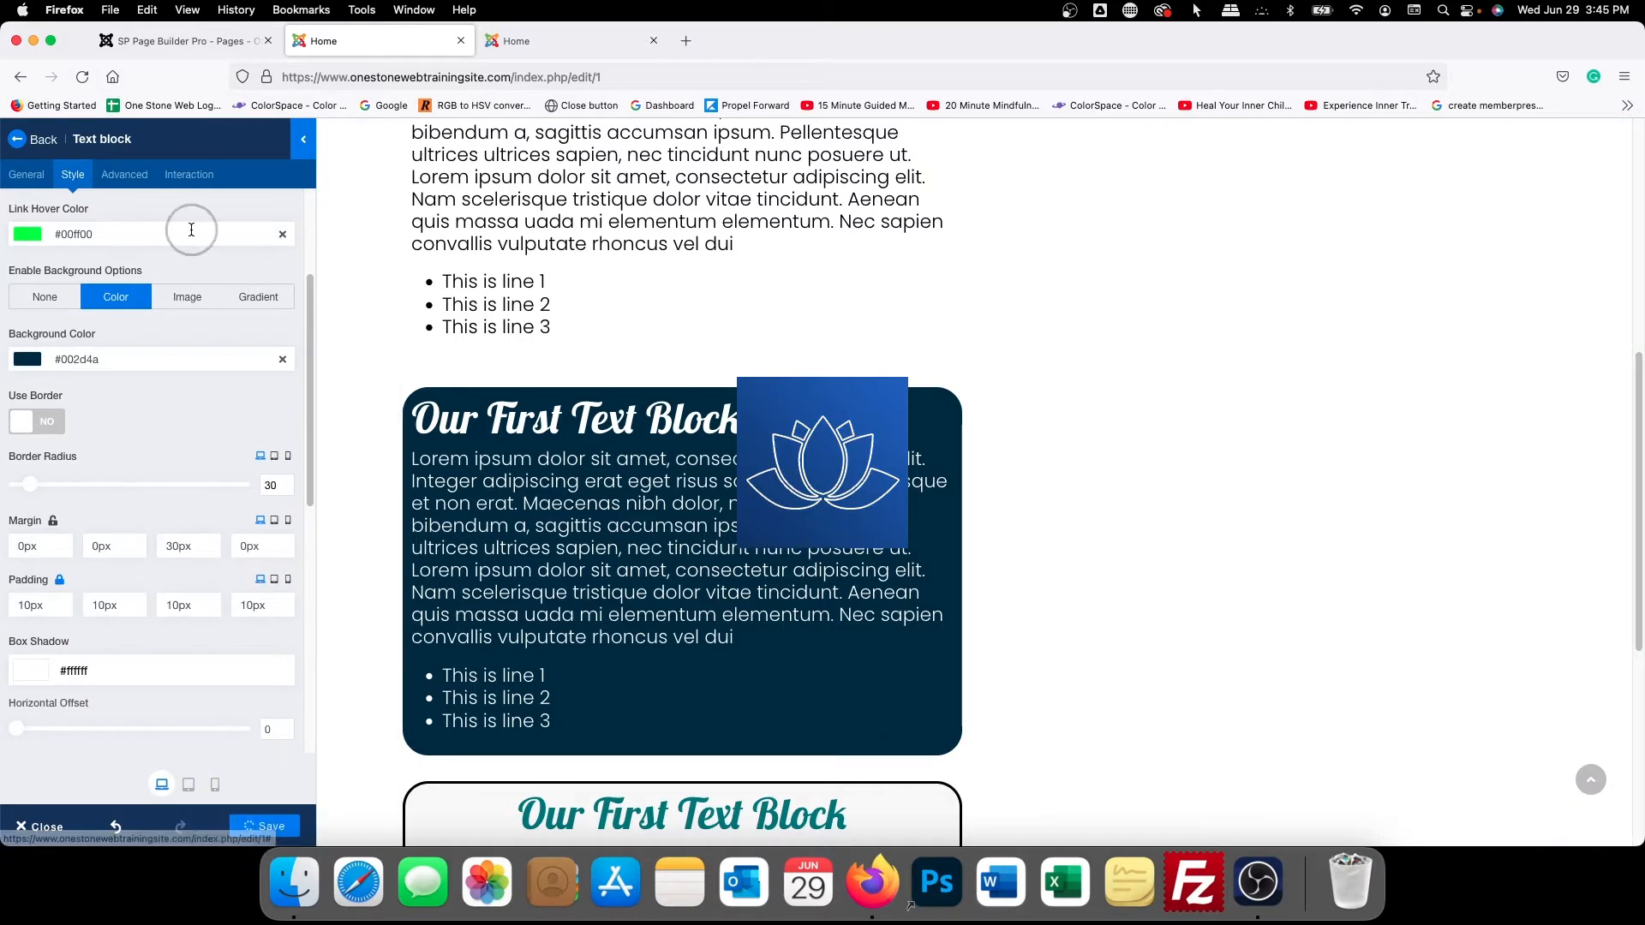
# Reload the live home page and check the text block with the dark blue background
pyautogui.click(497, 41)
pyautogui.click(82, 76)
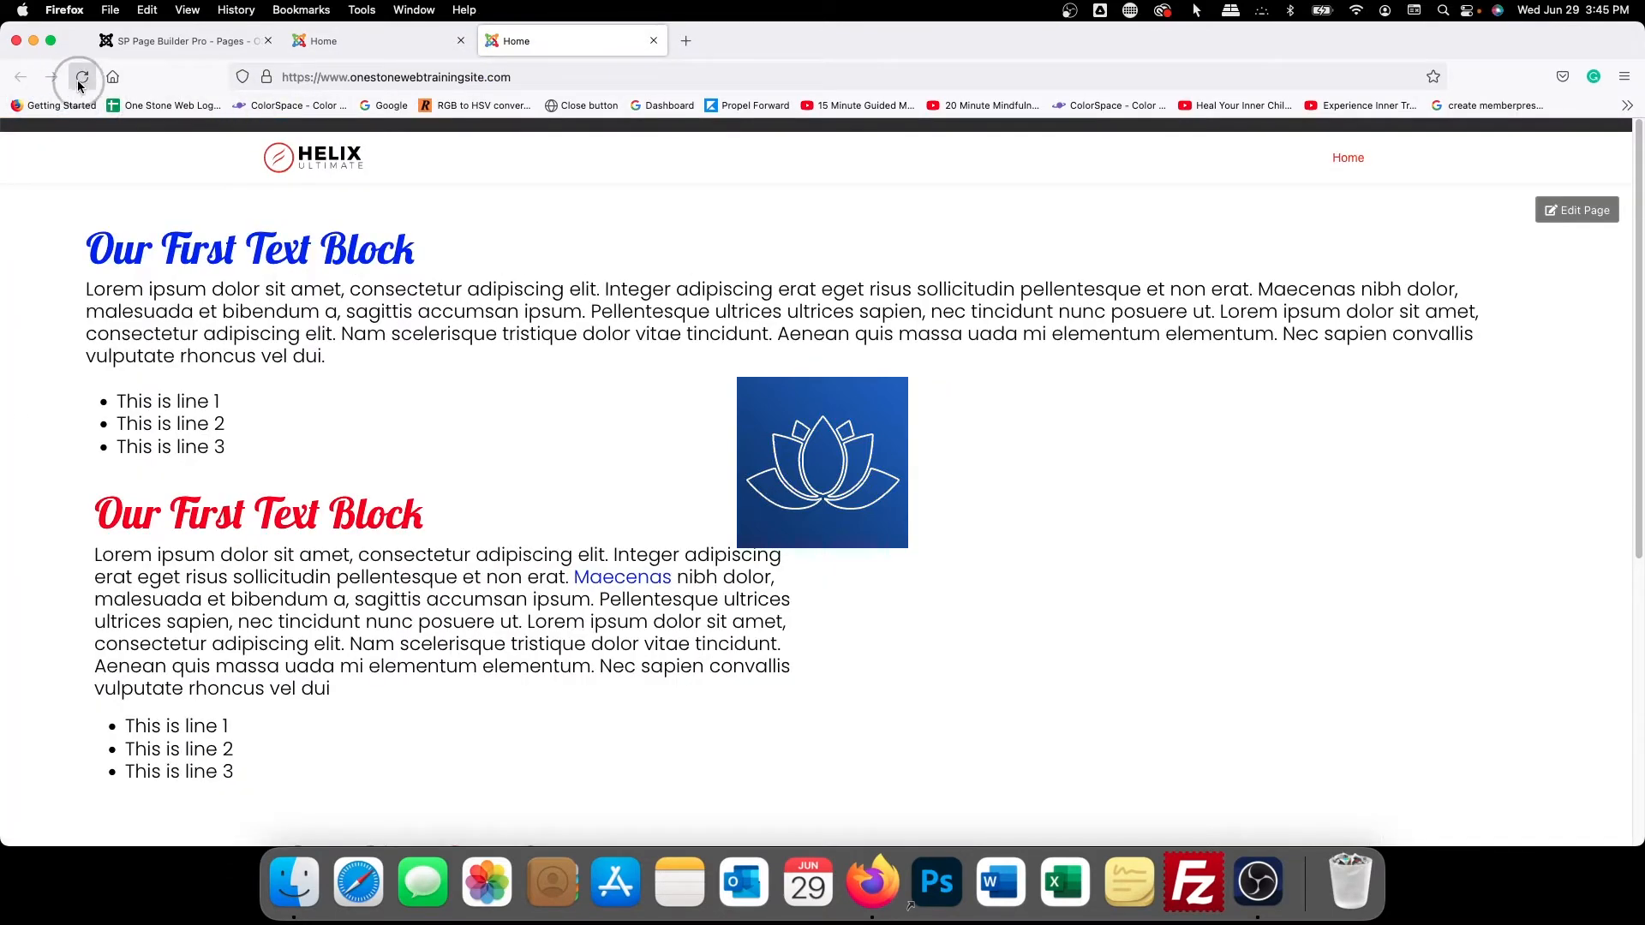
pyautogui.scroll(-6, 552, 447)
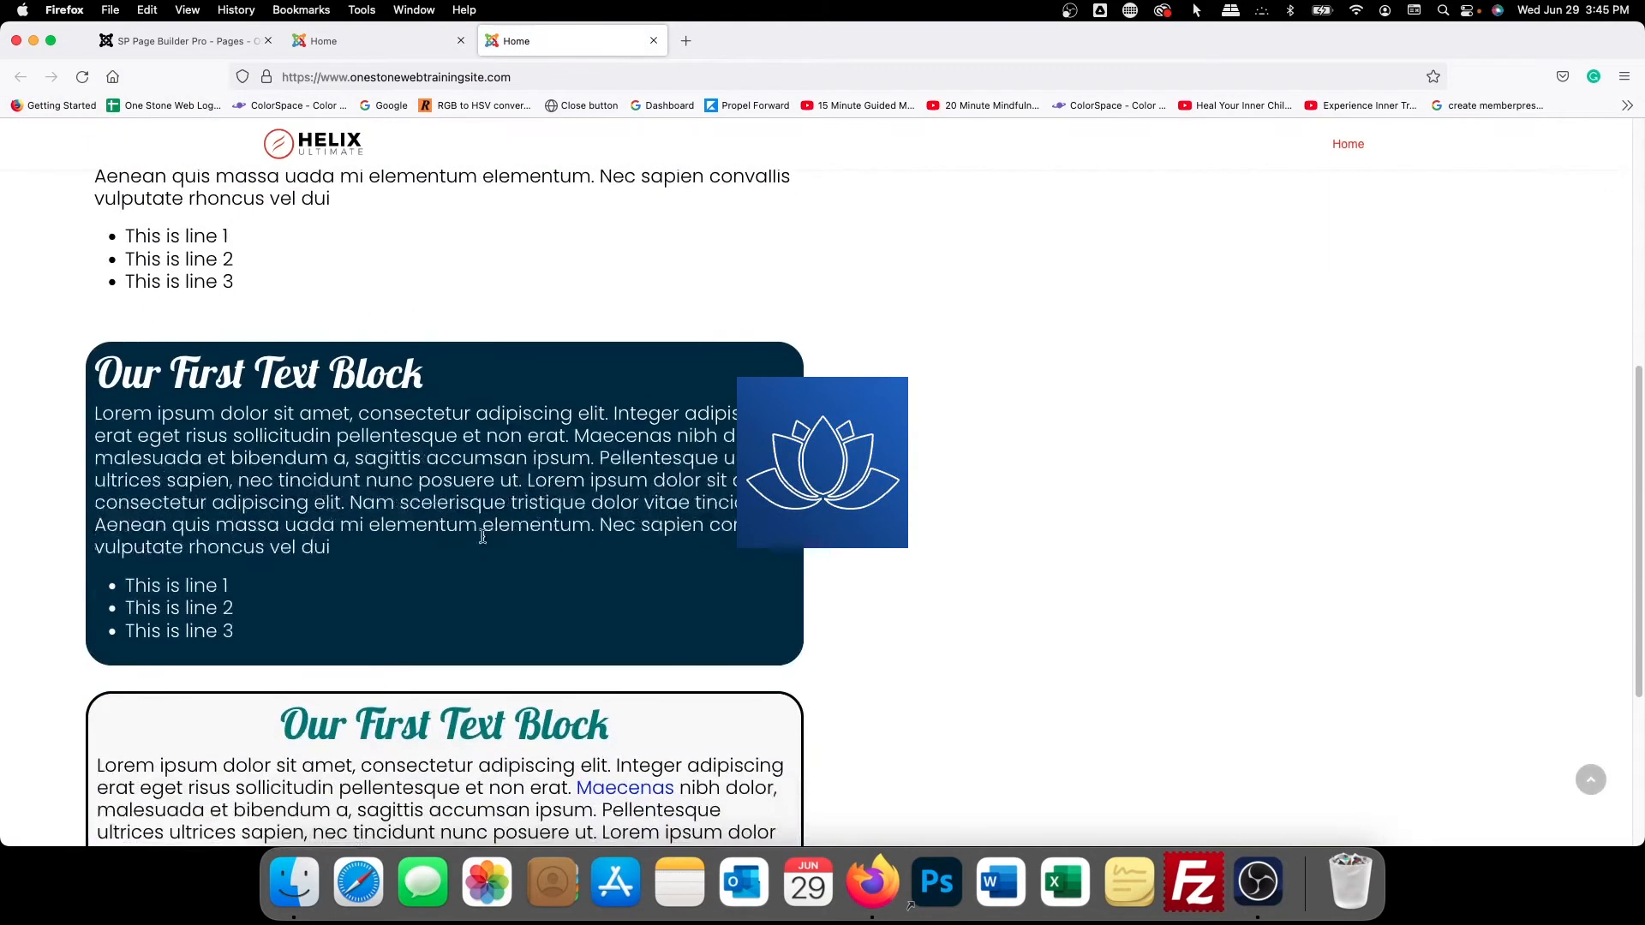
pyautogui.scroll(5, 497, 517)
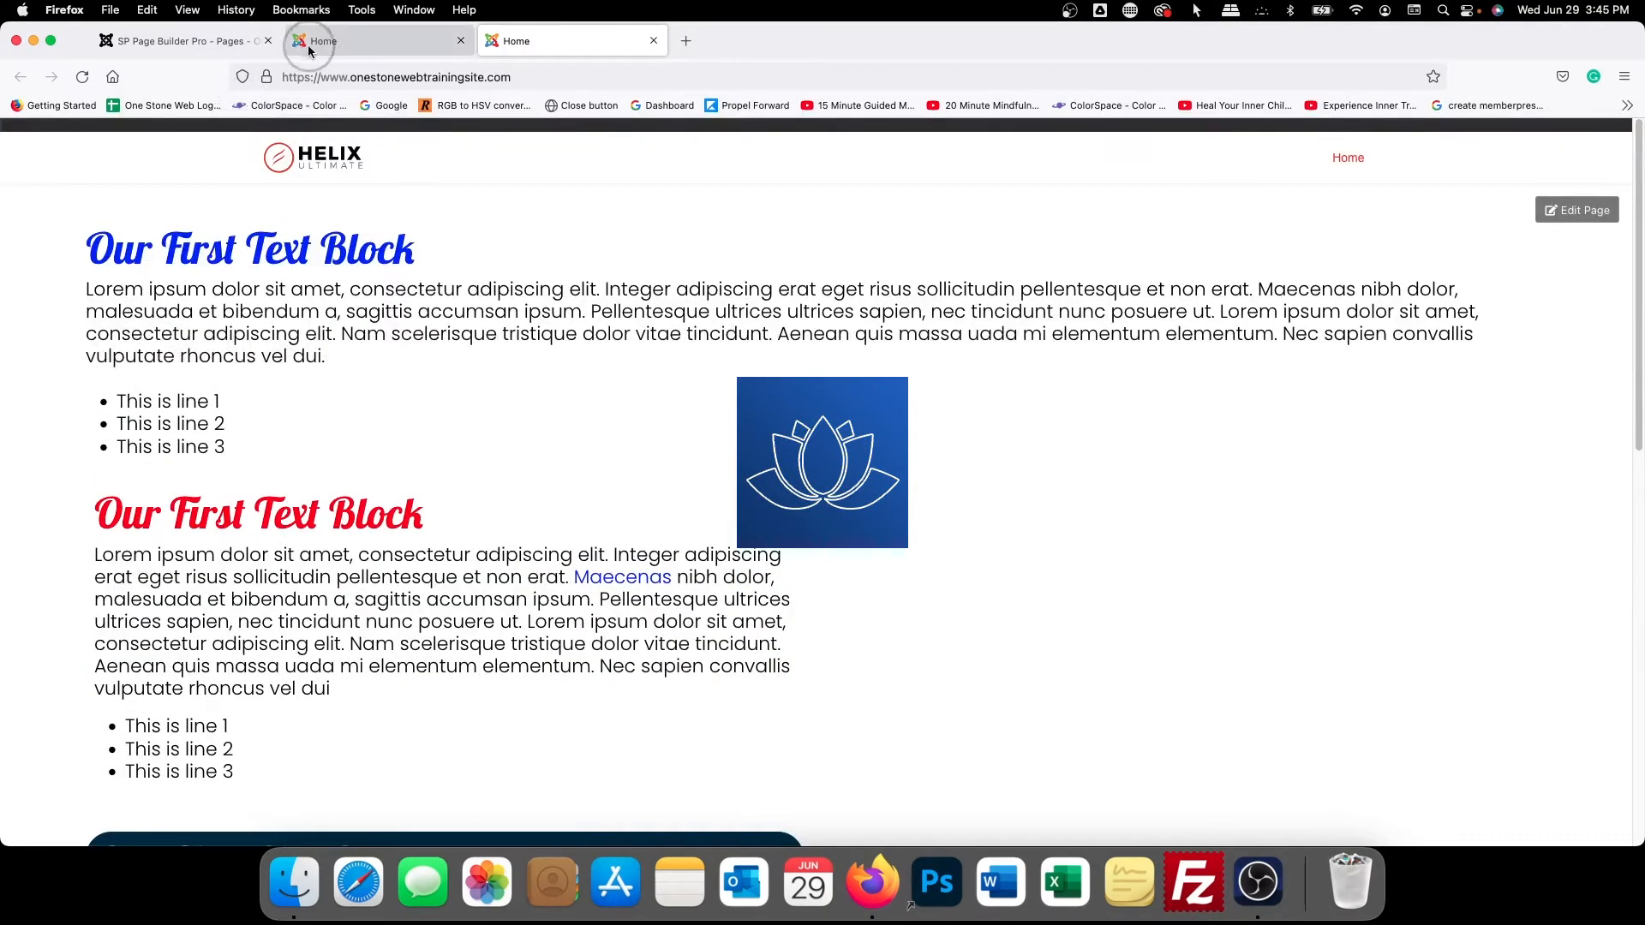
# Back in the page editor, set the red-titled text block's bottom margin to 60px and save the page
pyautogui.click(209, 51)
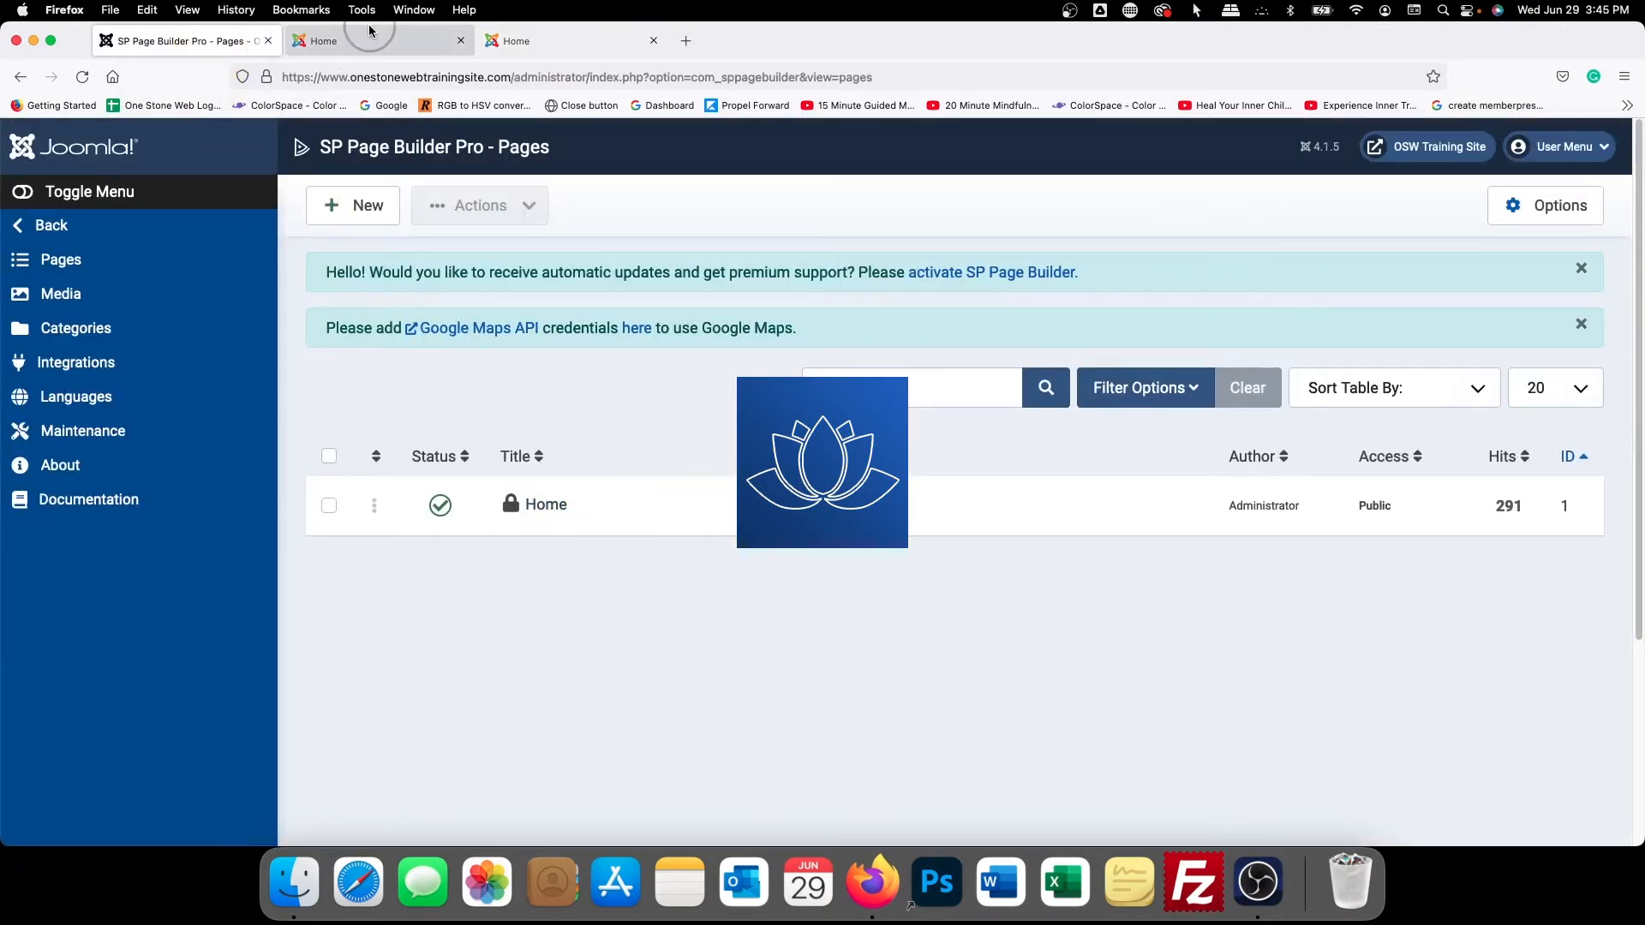
pyautogui.click(363, 53)
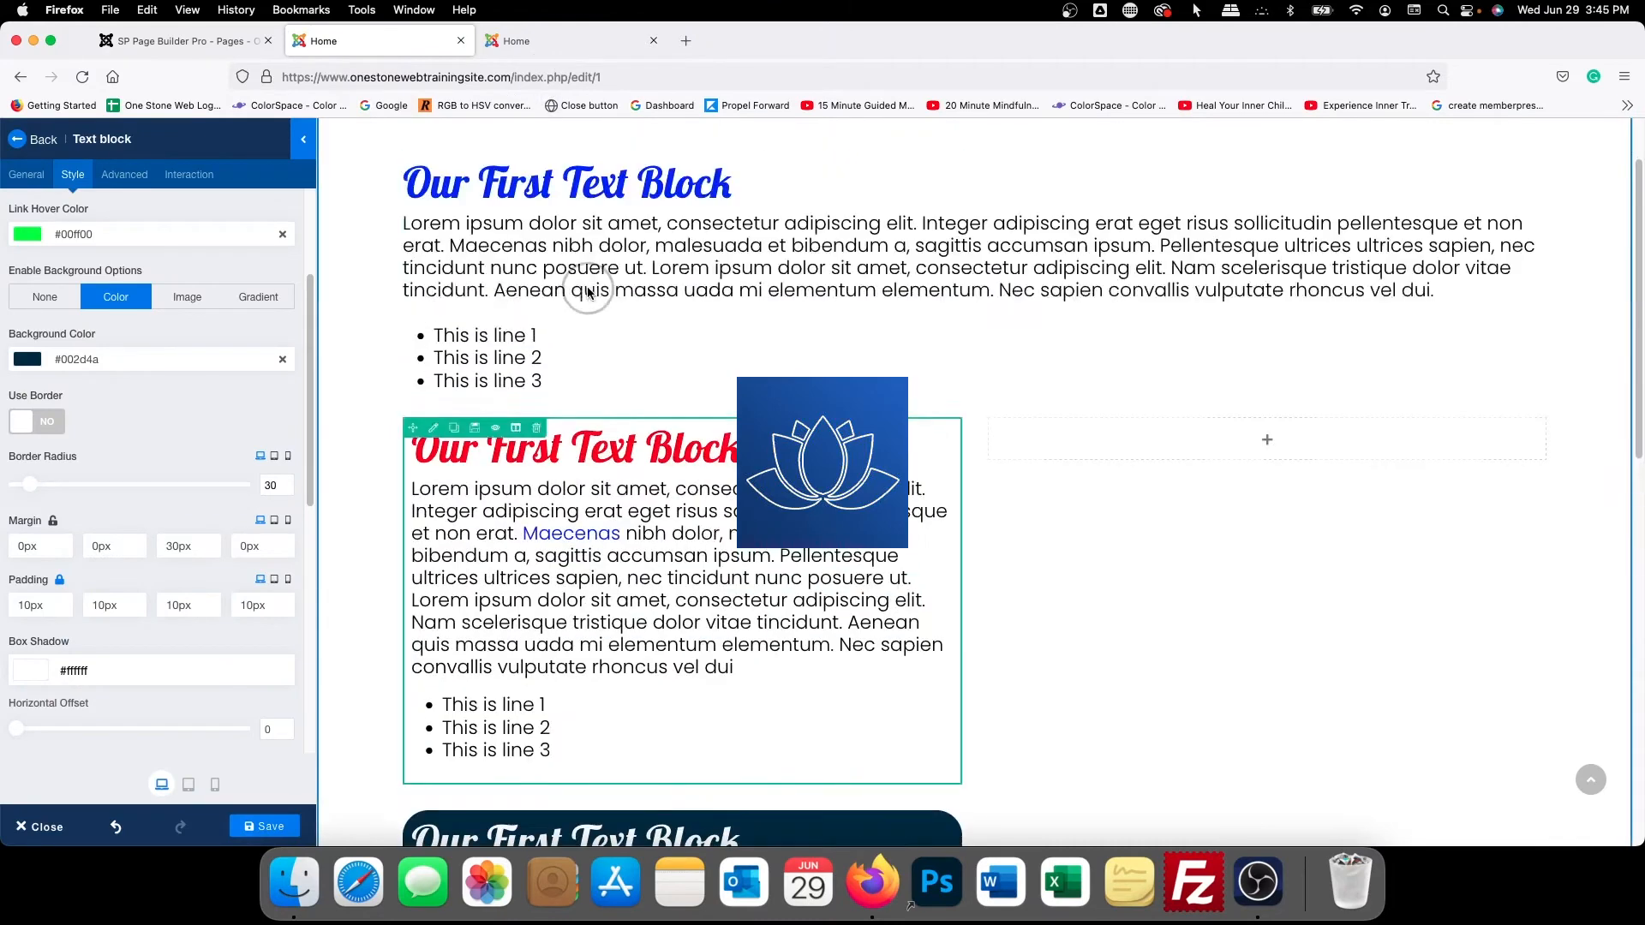
pyautogui.click(432, 428)
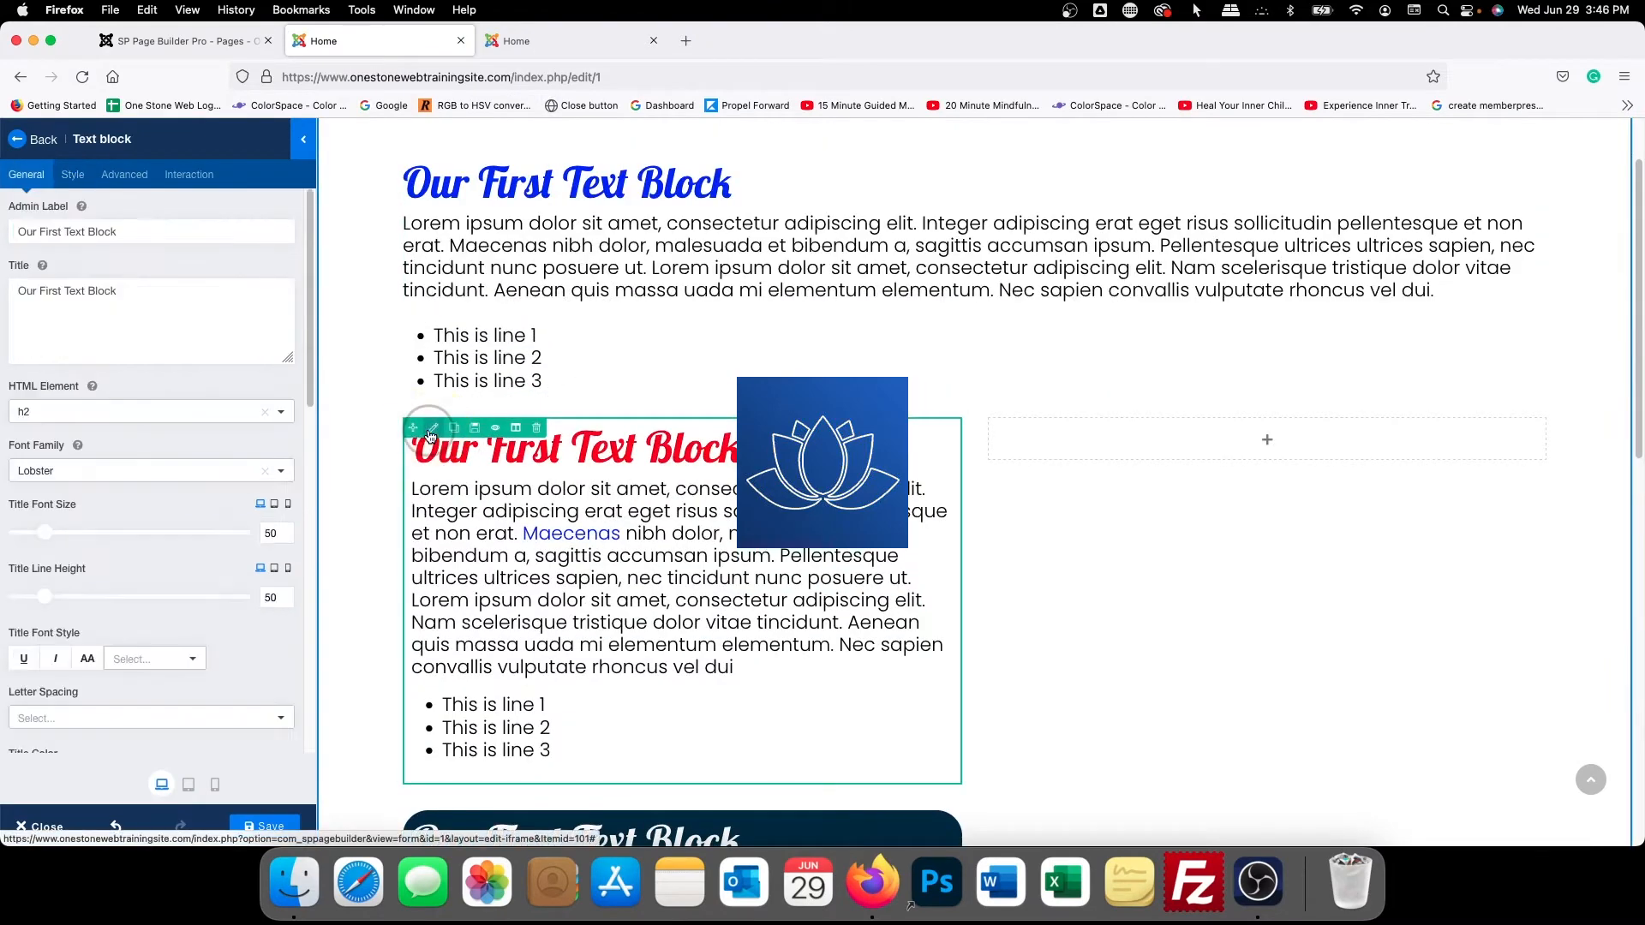
pyautogui.click(124, 174)
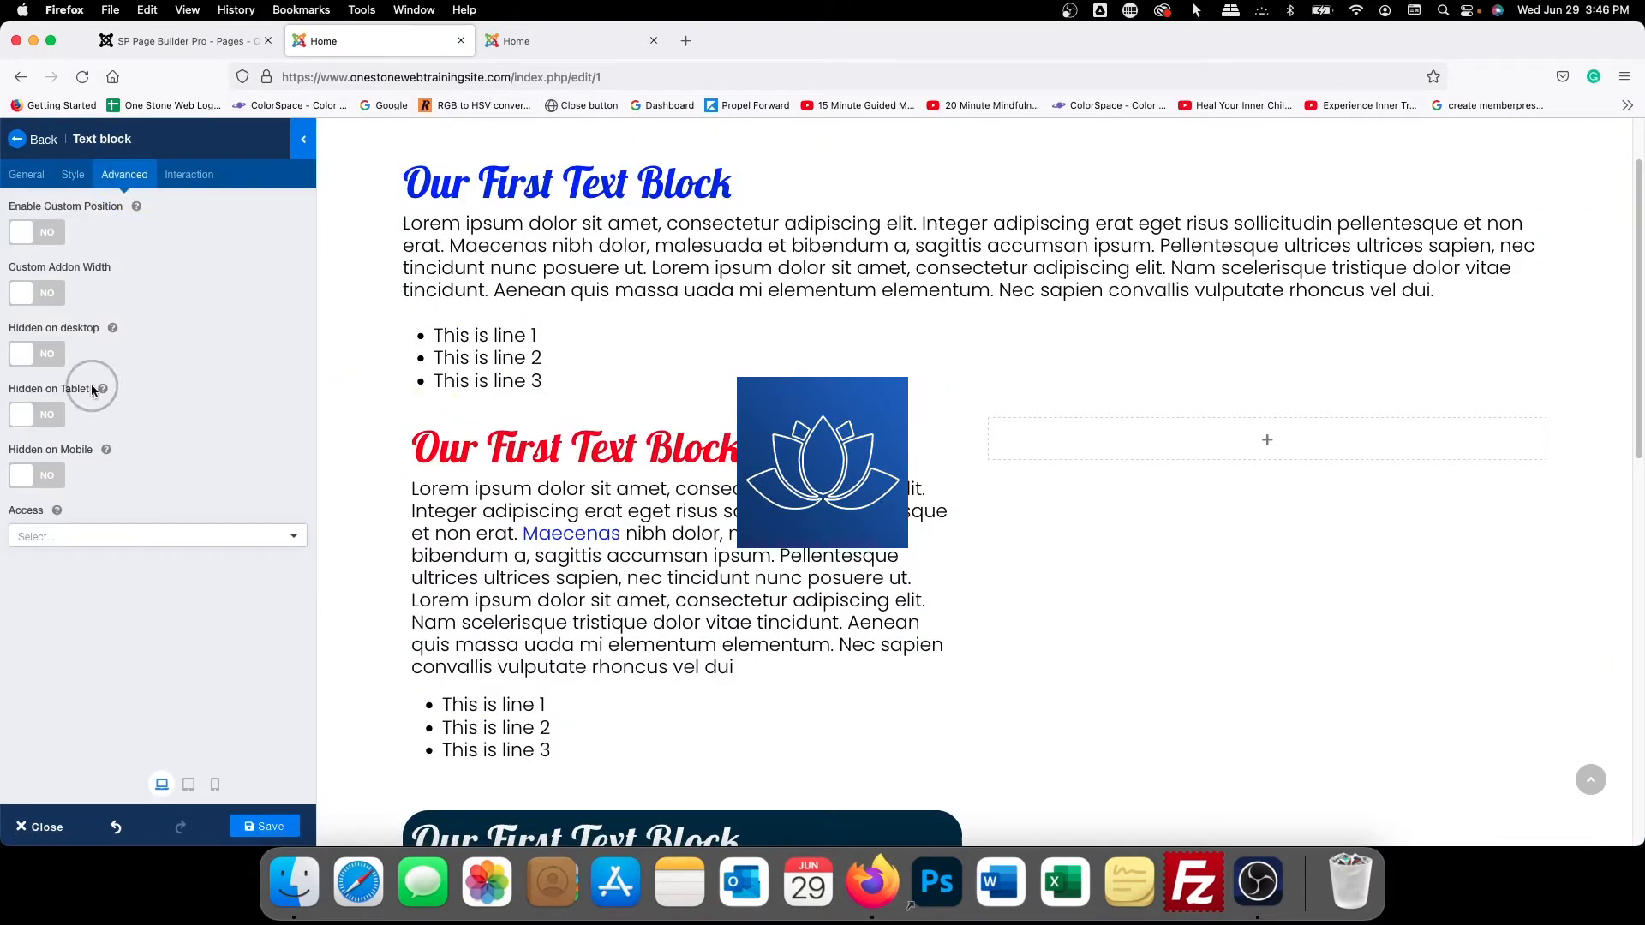
pyautogui.click(73, 174)
pyautogui.scroll(-1, 188, 490)
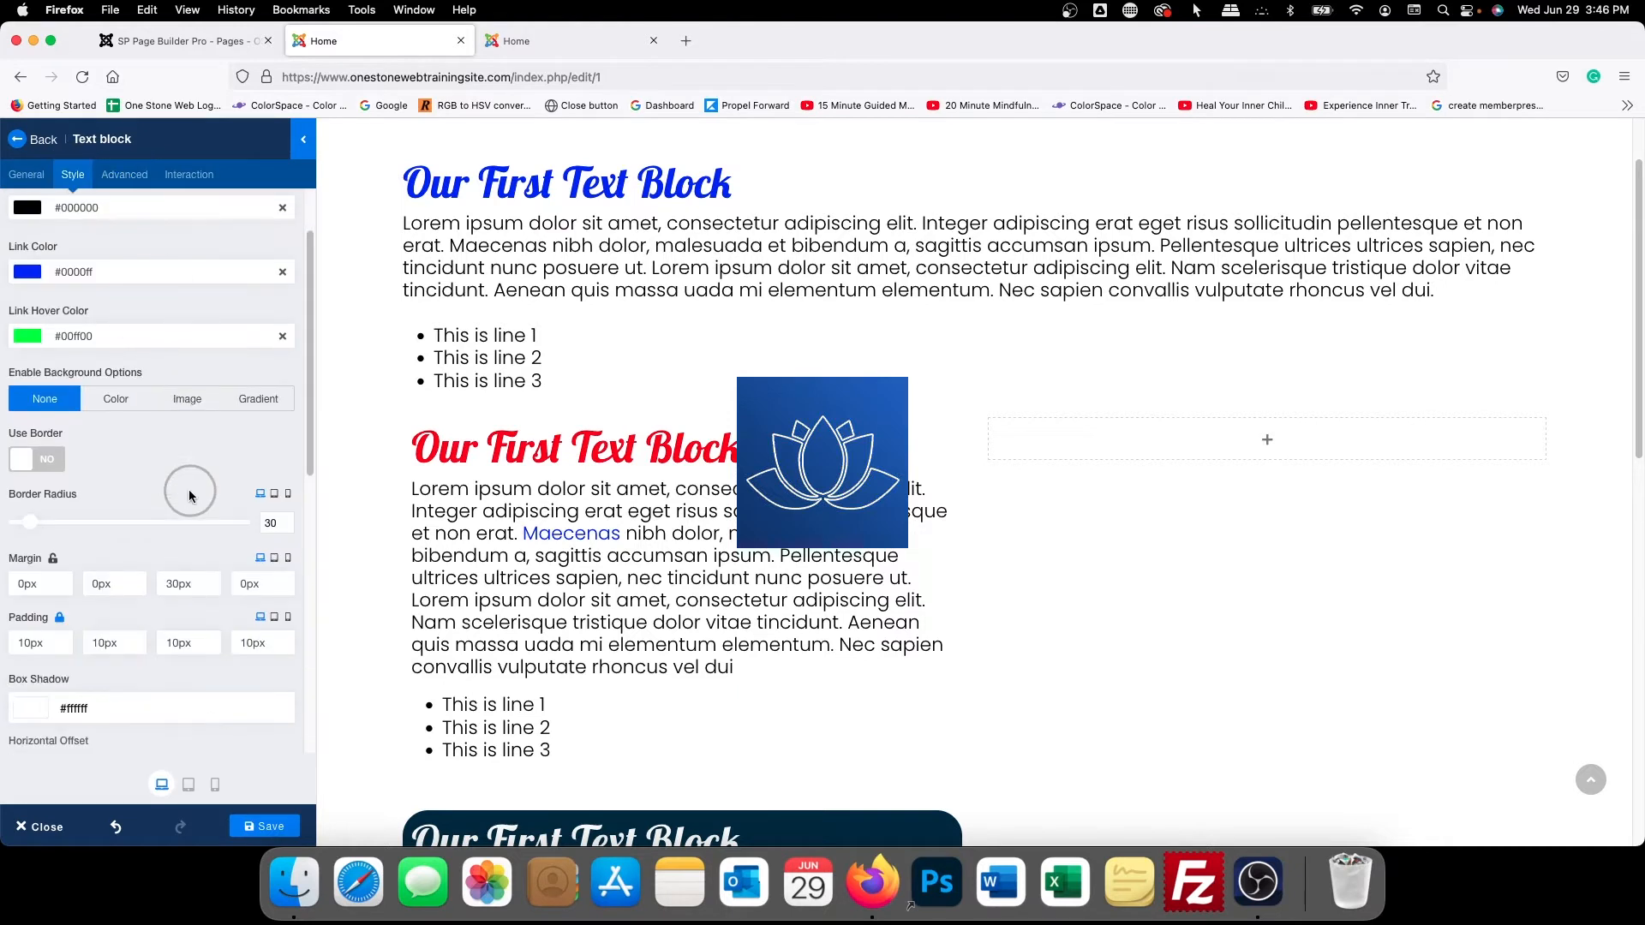
pyautogui.scroll(-1, 188, 490)
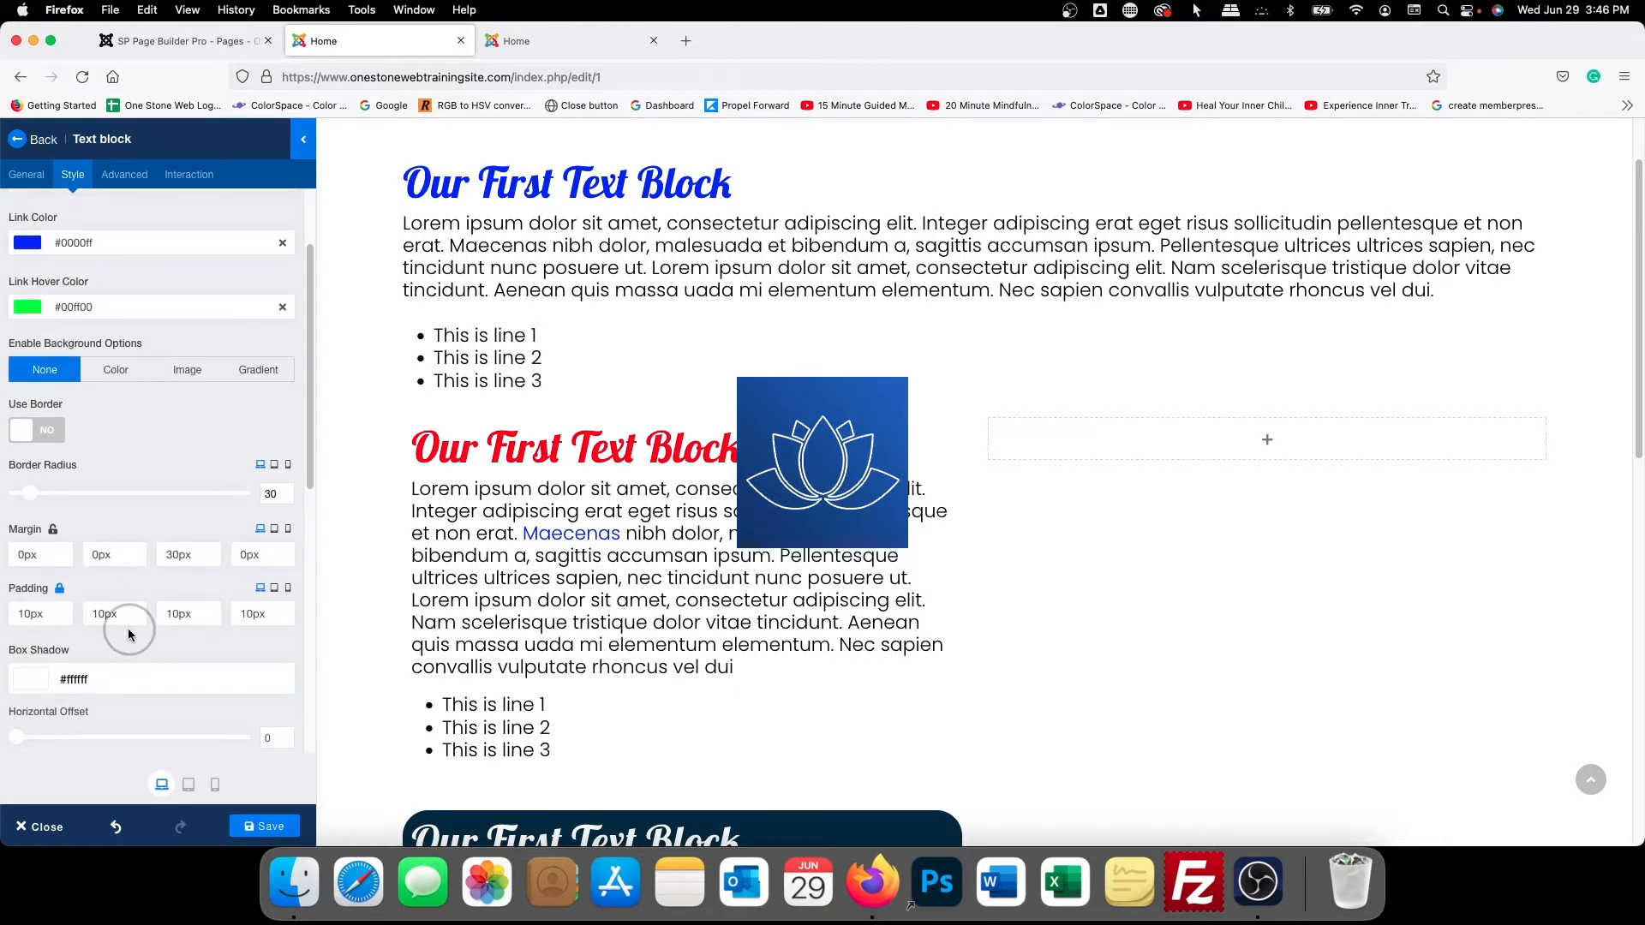
pyautogui.click(174, 554)
pyautogui.write('6')
pyautogui.click(270, 827)
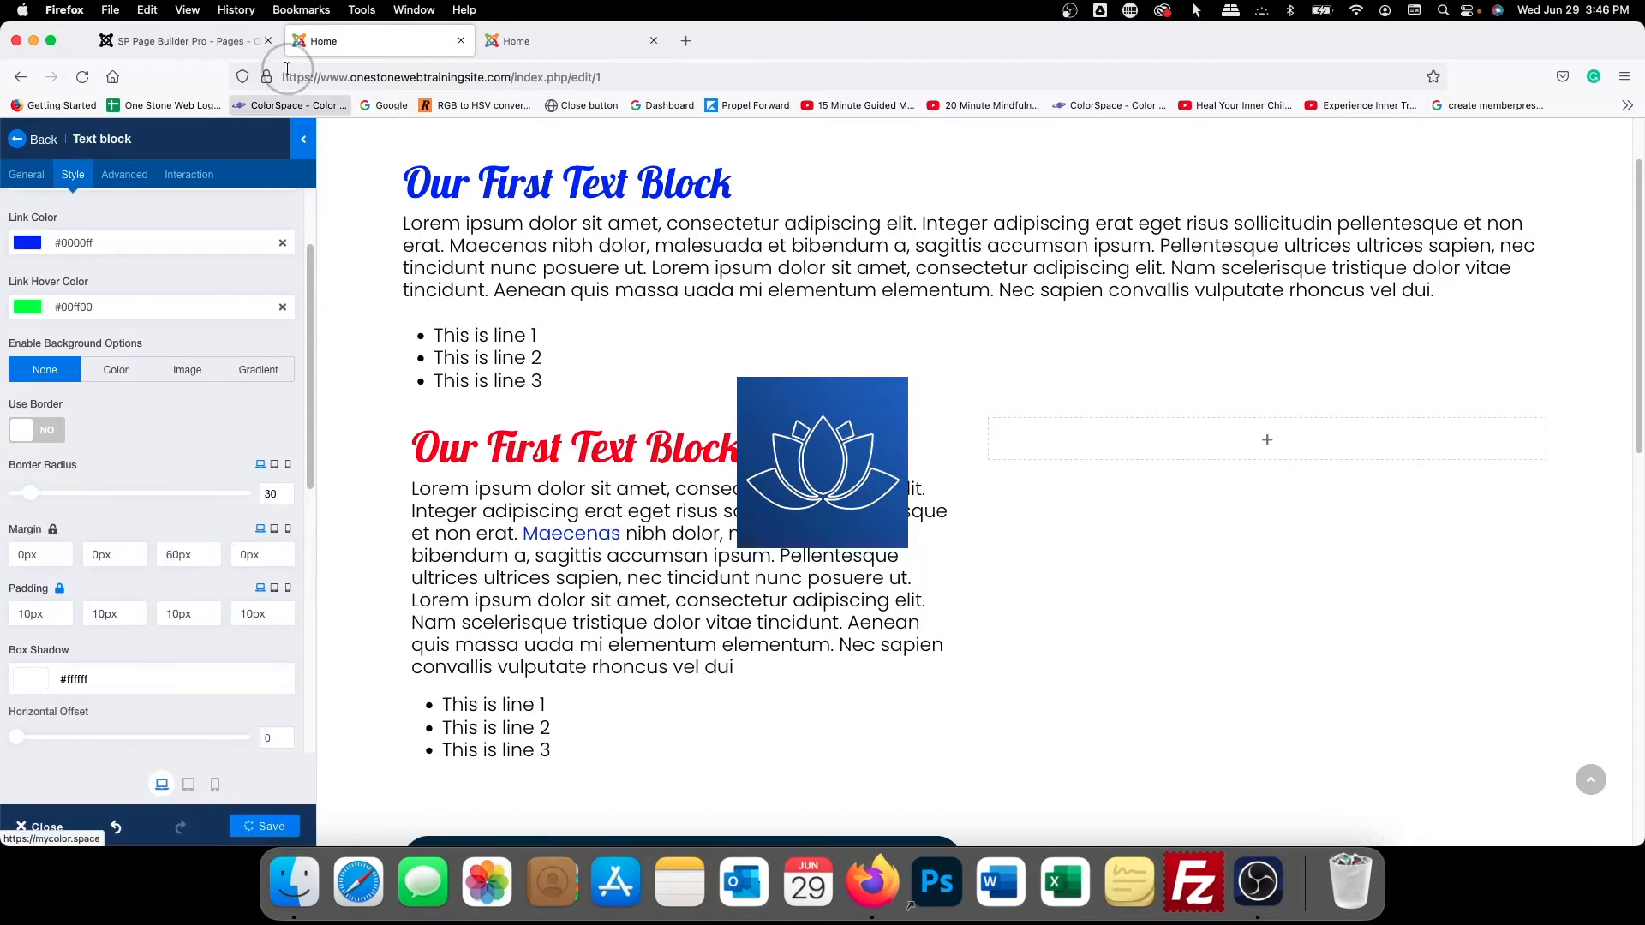
# Reload the live home page and check the spacing below the red-titled text block
pyautogui.click(532, 41)
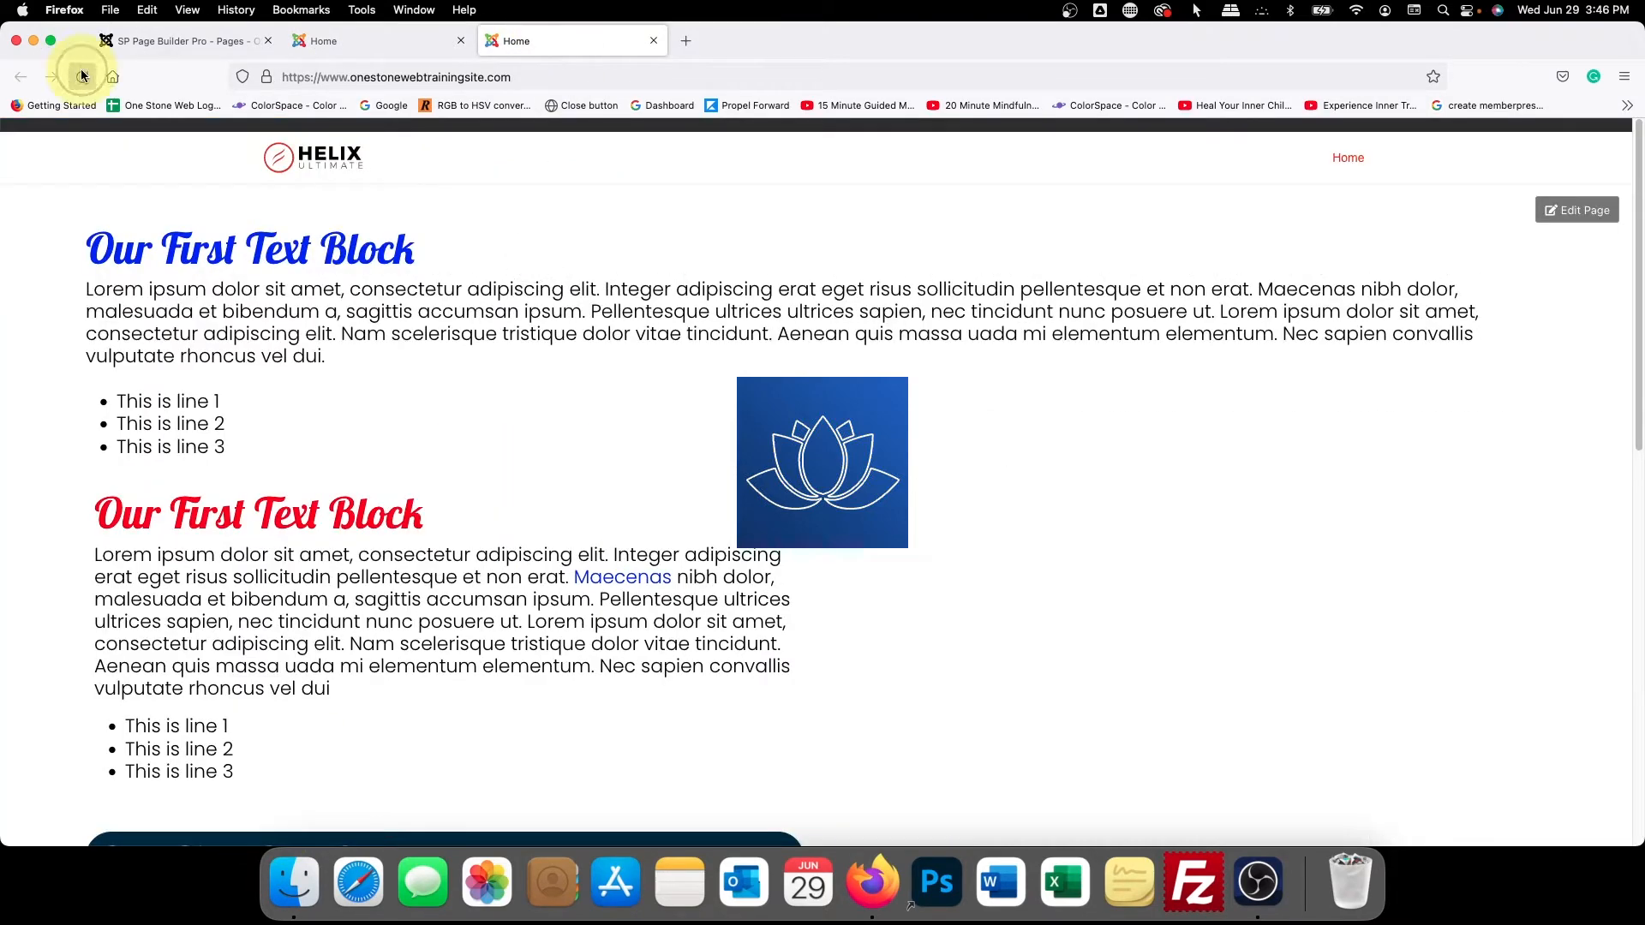
pyautogui.scroll(-2, 570, 589)
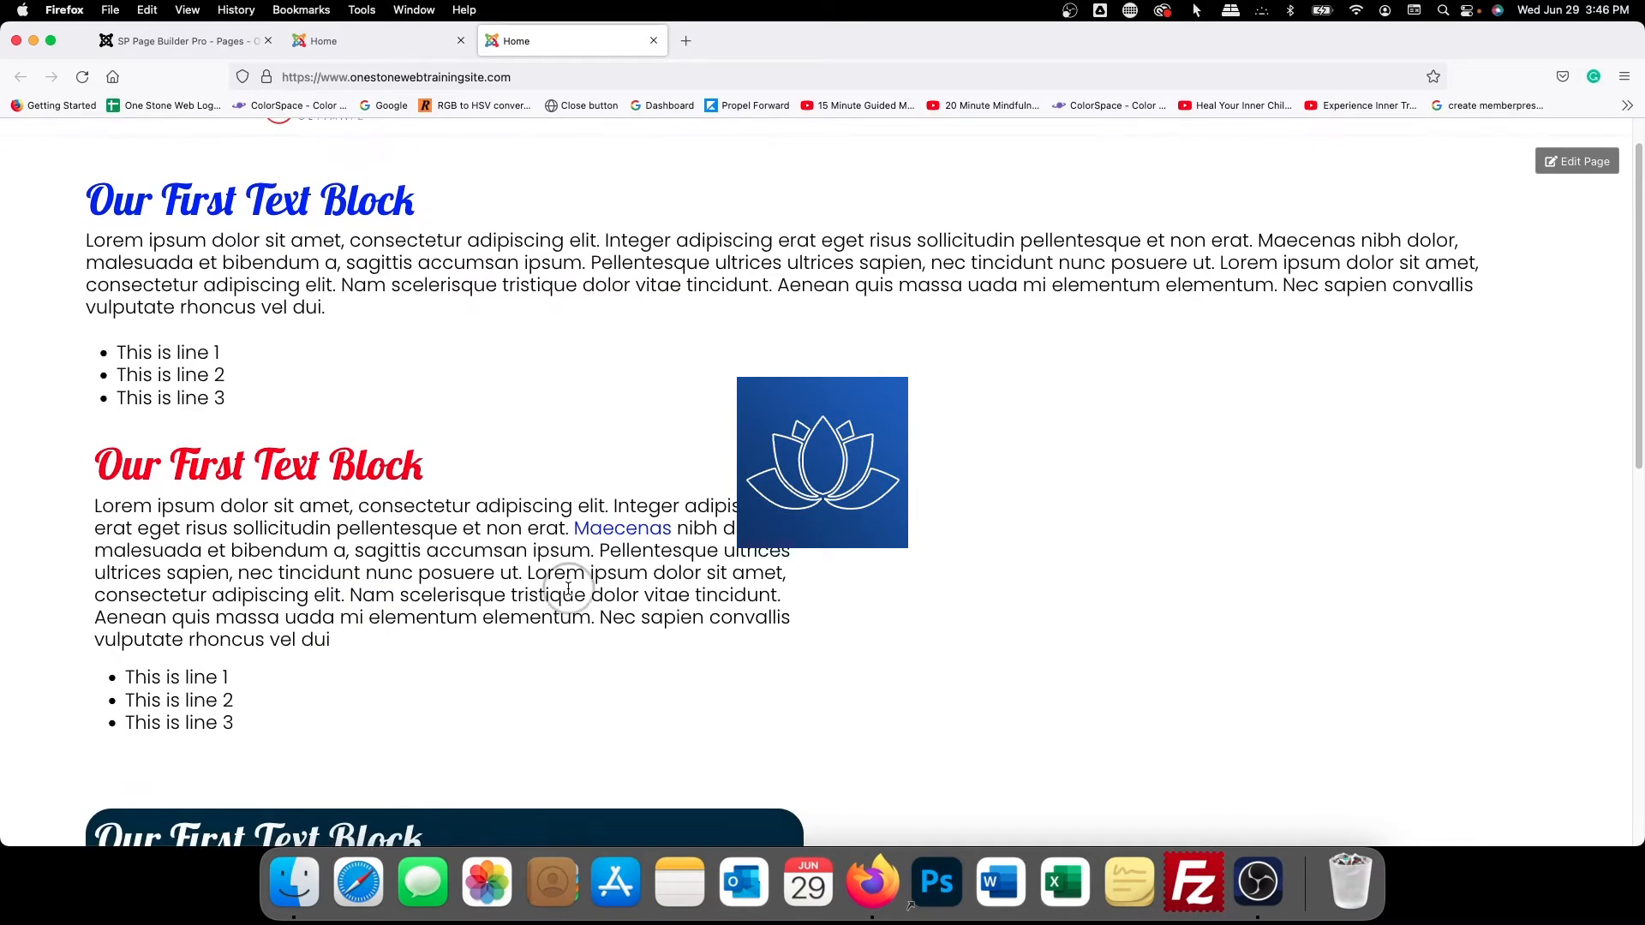
pyautogui.scroll(2, 570, 589)
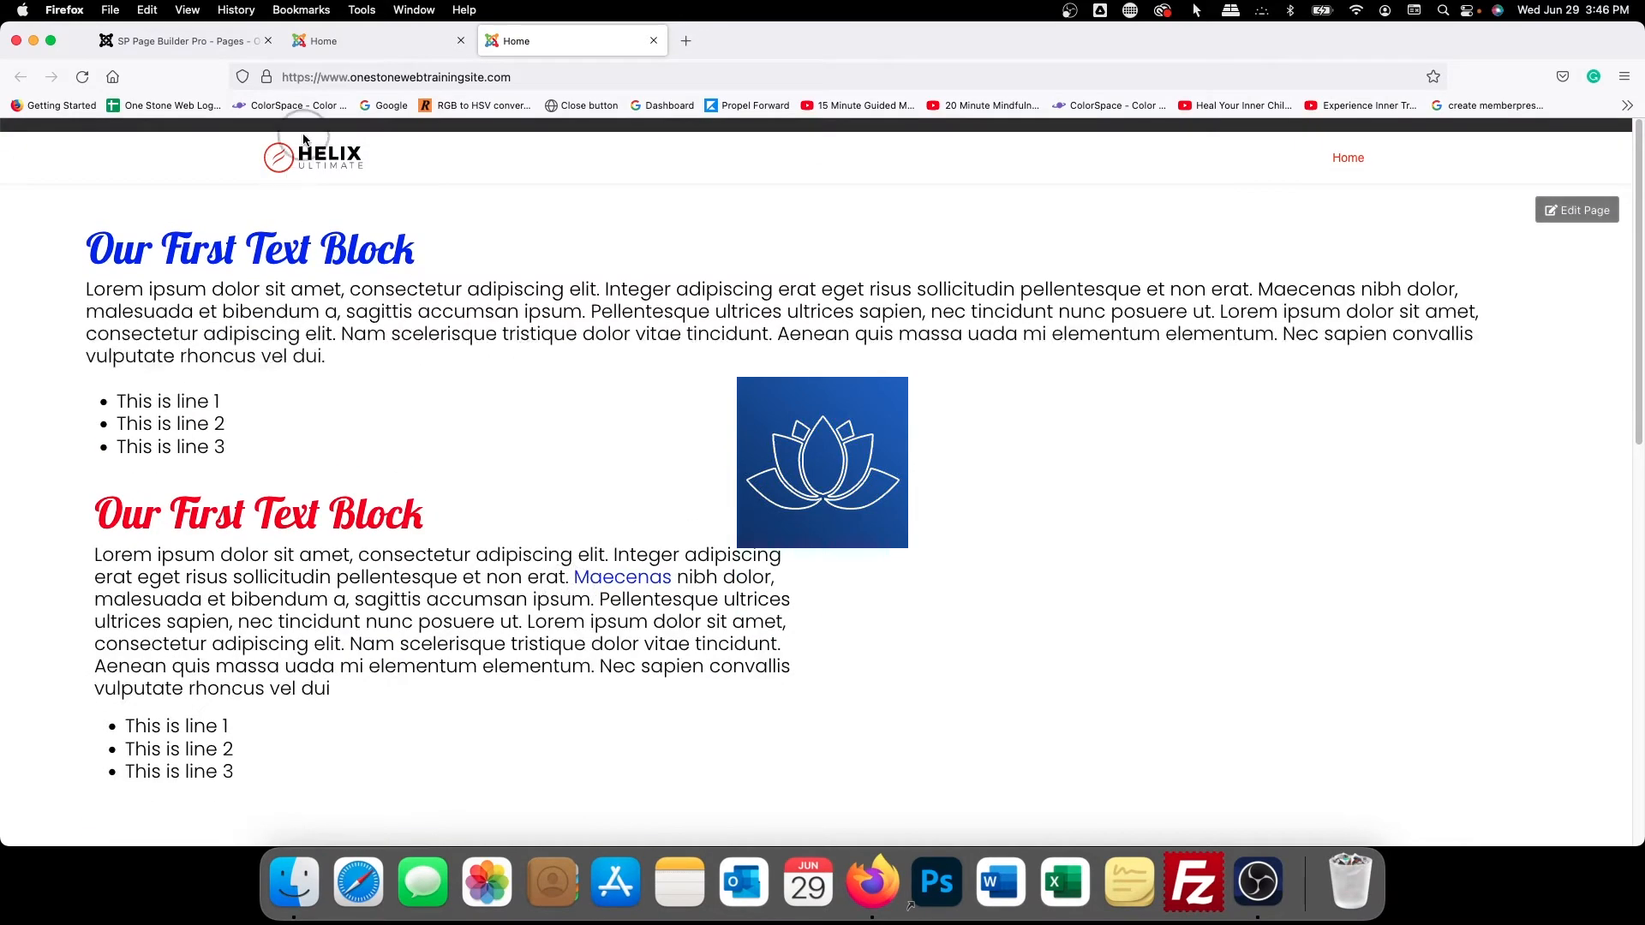
# Return to the page editor and examine the red-titled text block's interaction settings
pyautogui.click(377, 40)
pyautogui.click(197, 174)
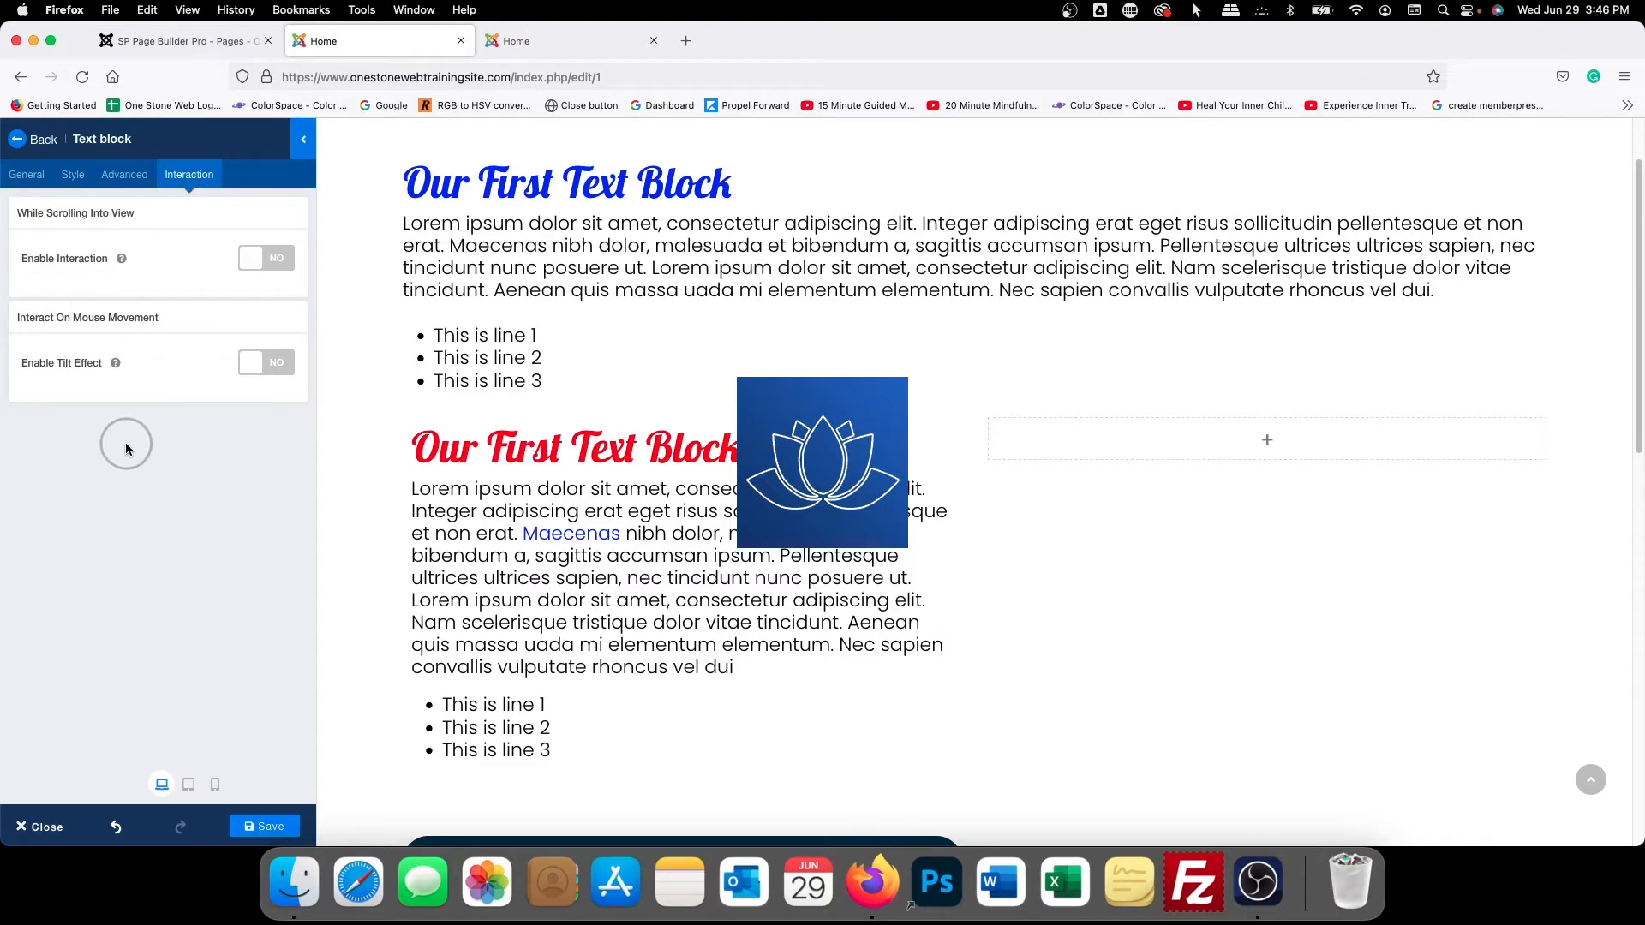
pyautogui.scroll(-6, 548, 400)
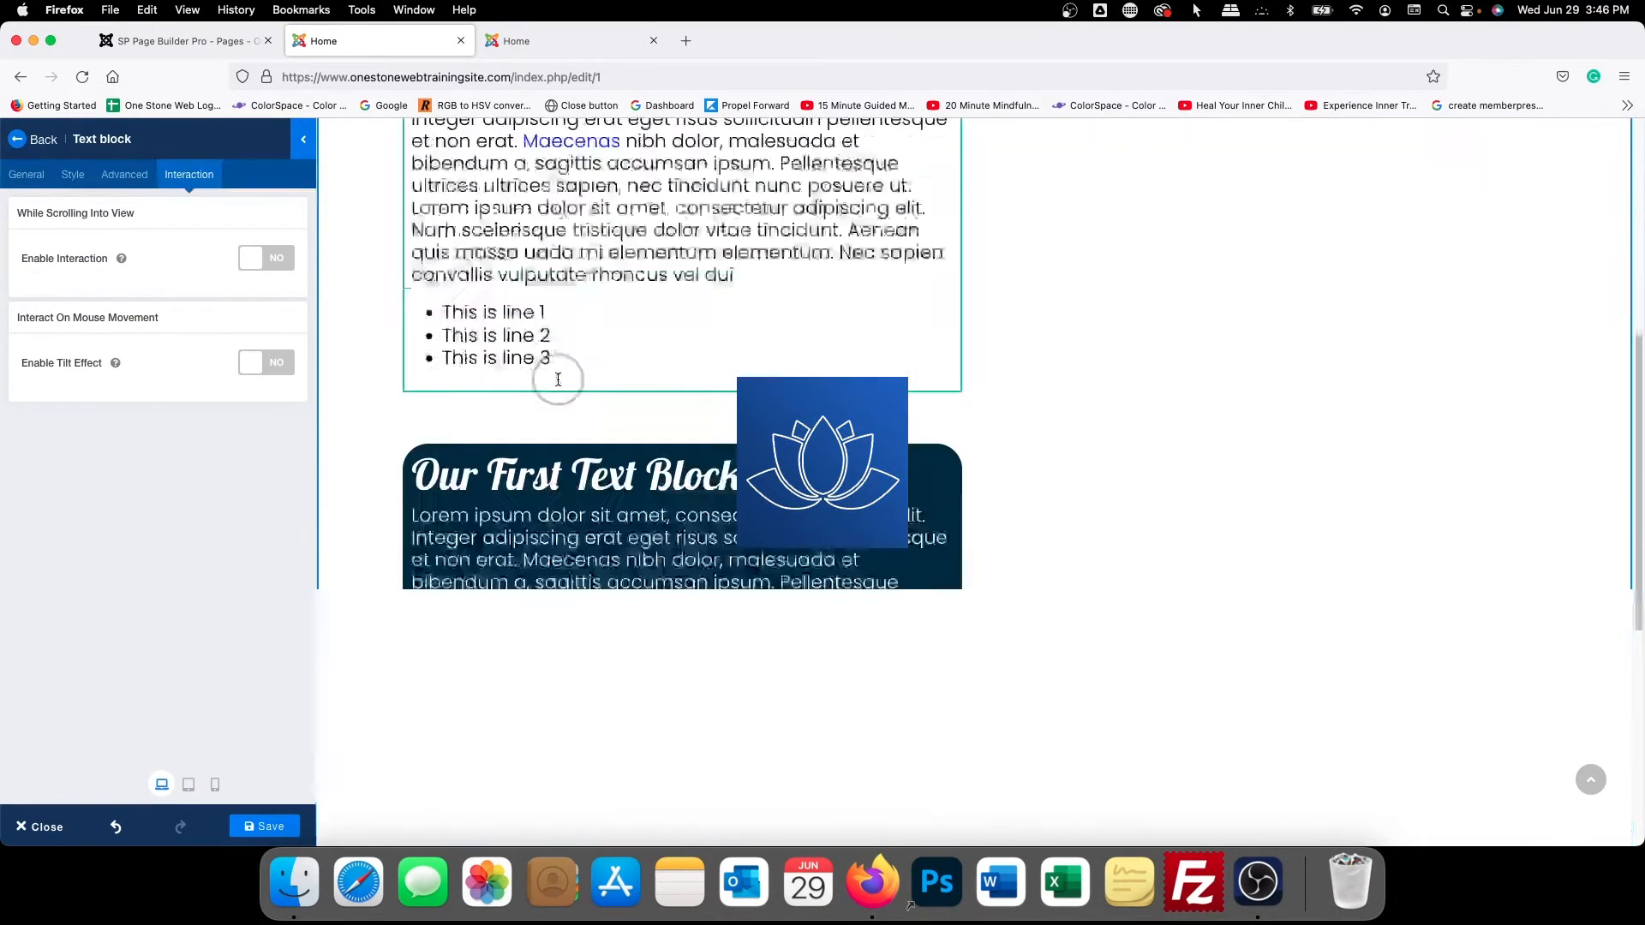
# Enable the tilt effect on the dark blue text block with a maximum value of 30 and Forward Direction
pyautogui.click(434, 315)
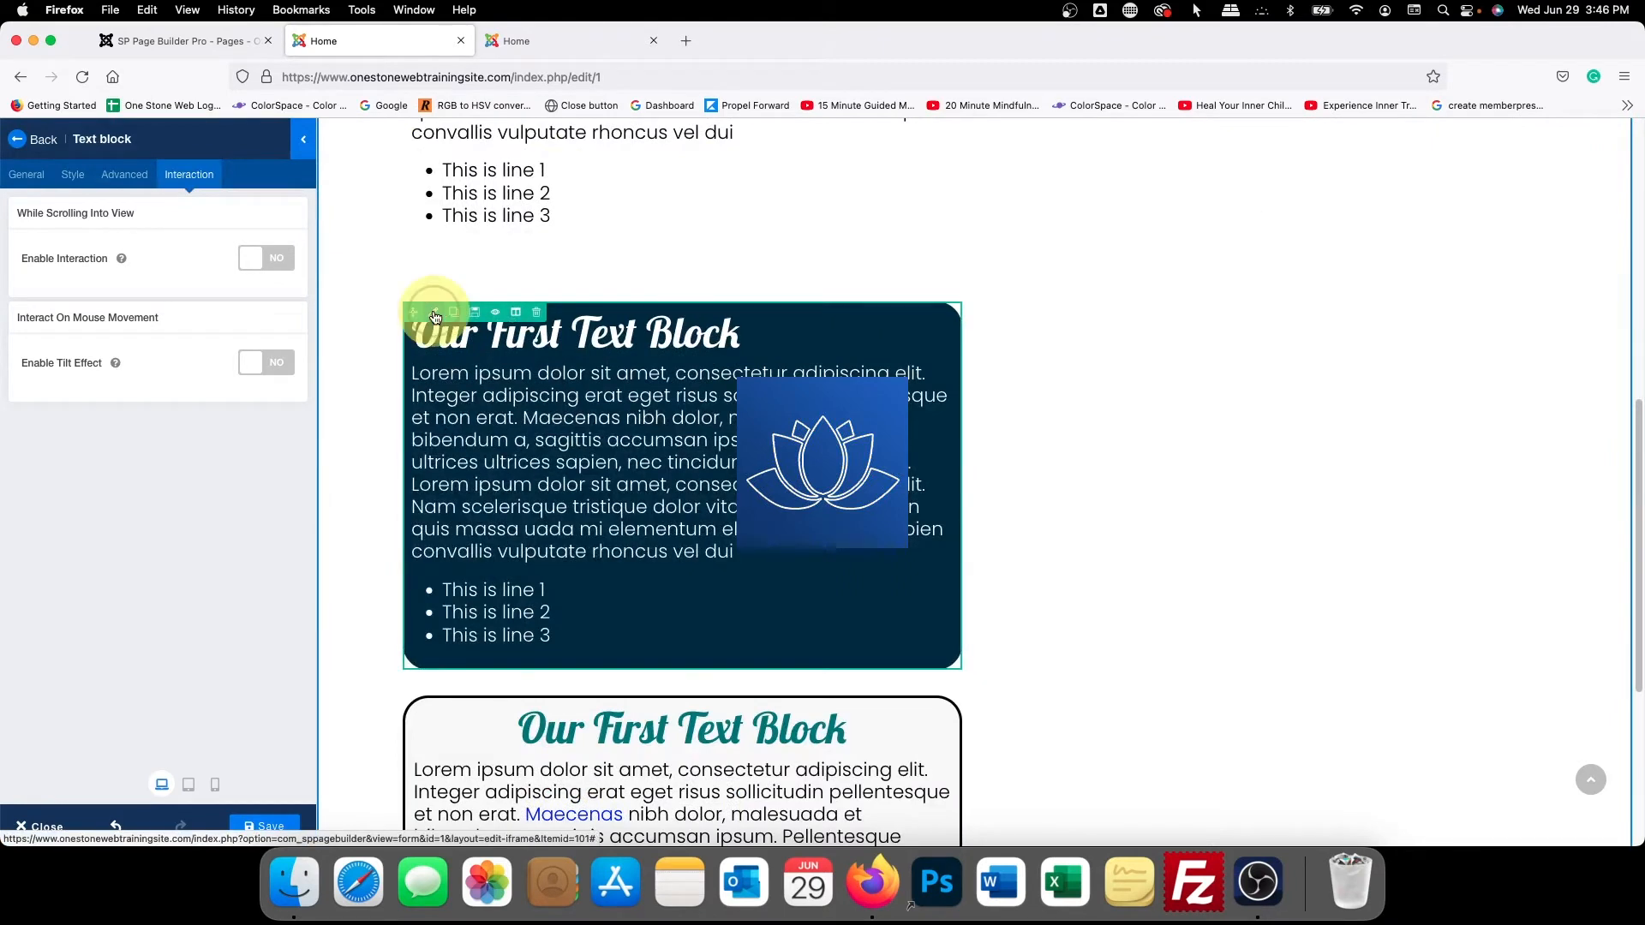
pyautogui.click(167, 175)
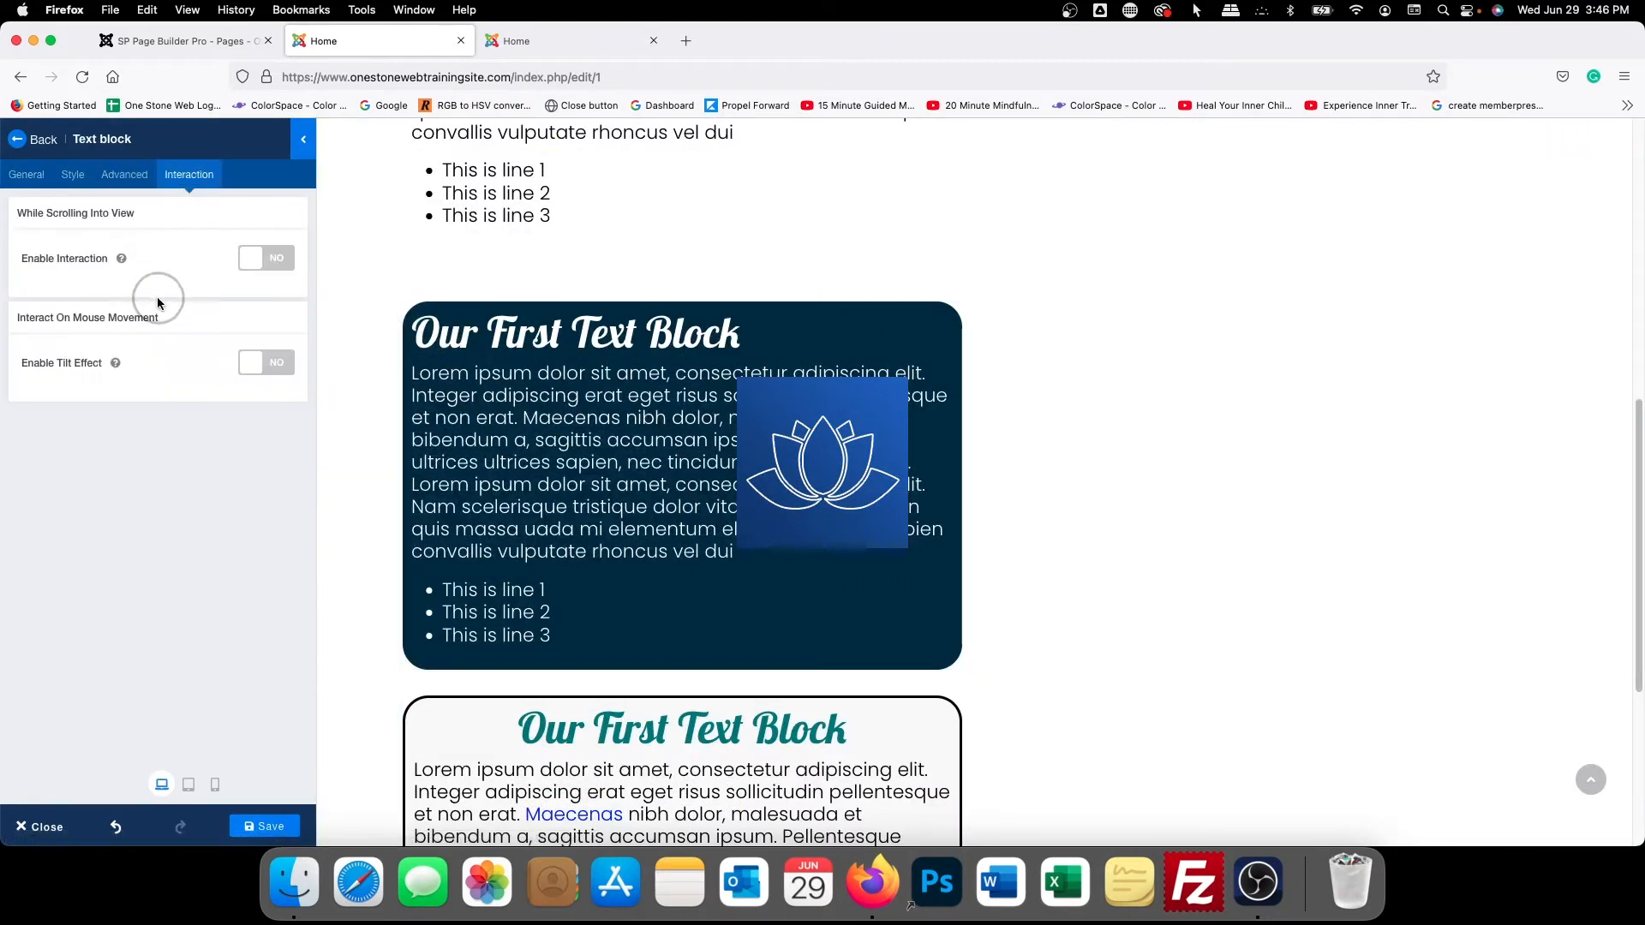
pyautogui.click(268, 358)
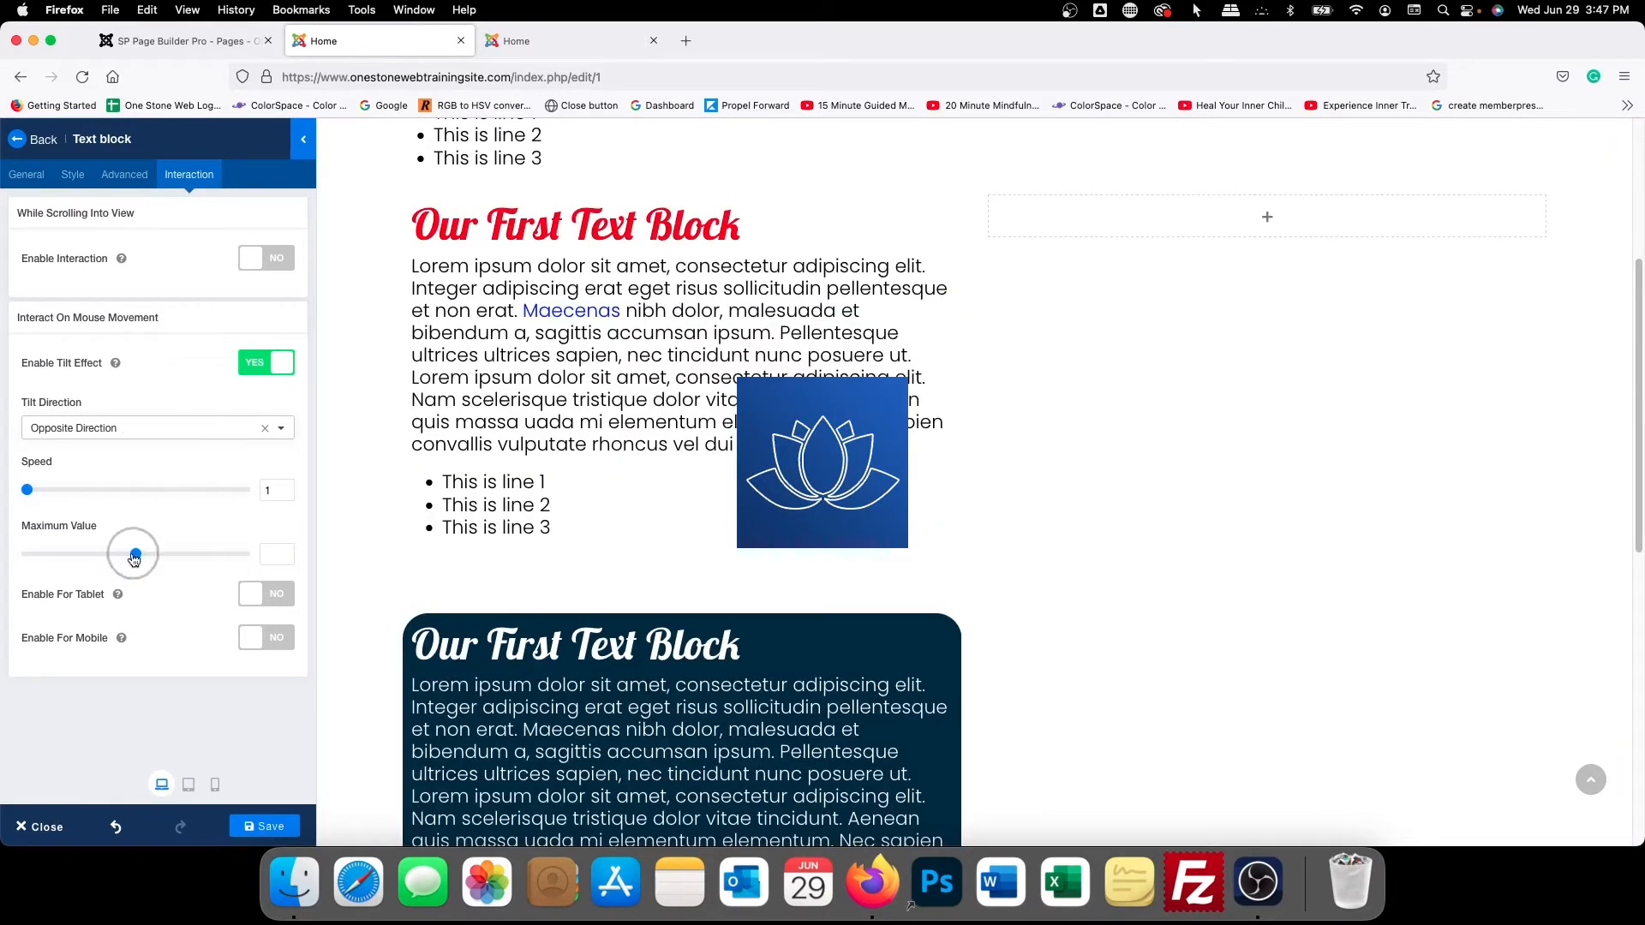
pyautogui.moveTo(135, 557)
pyautogui.mouseDown()
pyautogui.moveTo(167, 553)
pyautogui.moveTo(132, 558)
pyautogui.mouseUp()
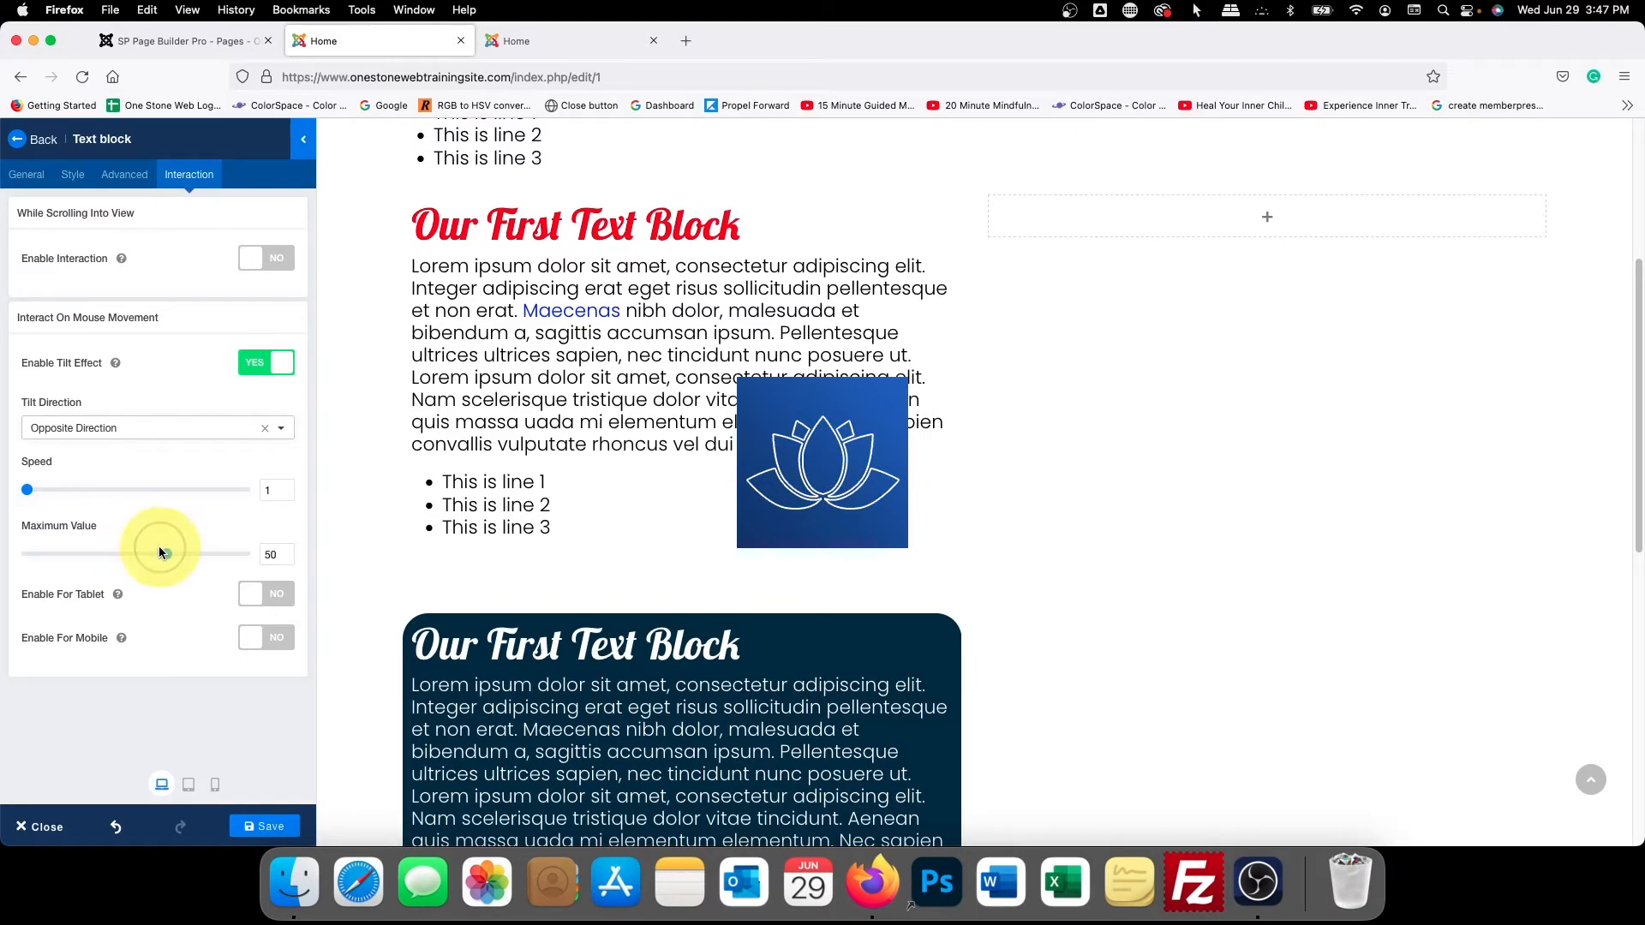
pyautogui.moveTo(159, 552); pyautogui.dragTo(102, 562)
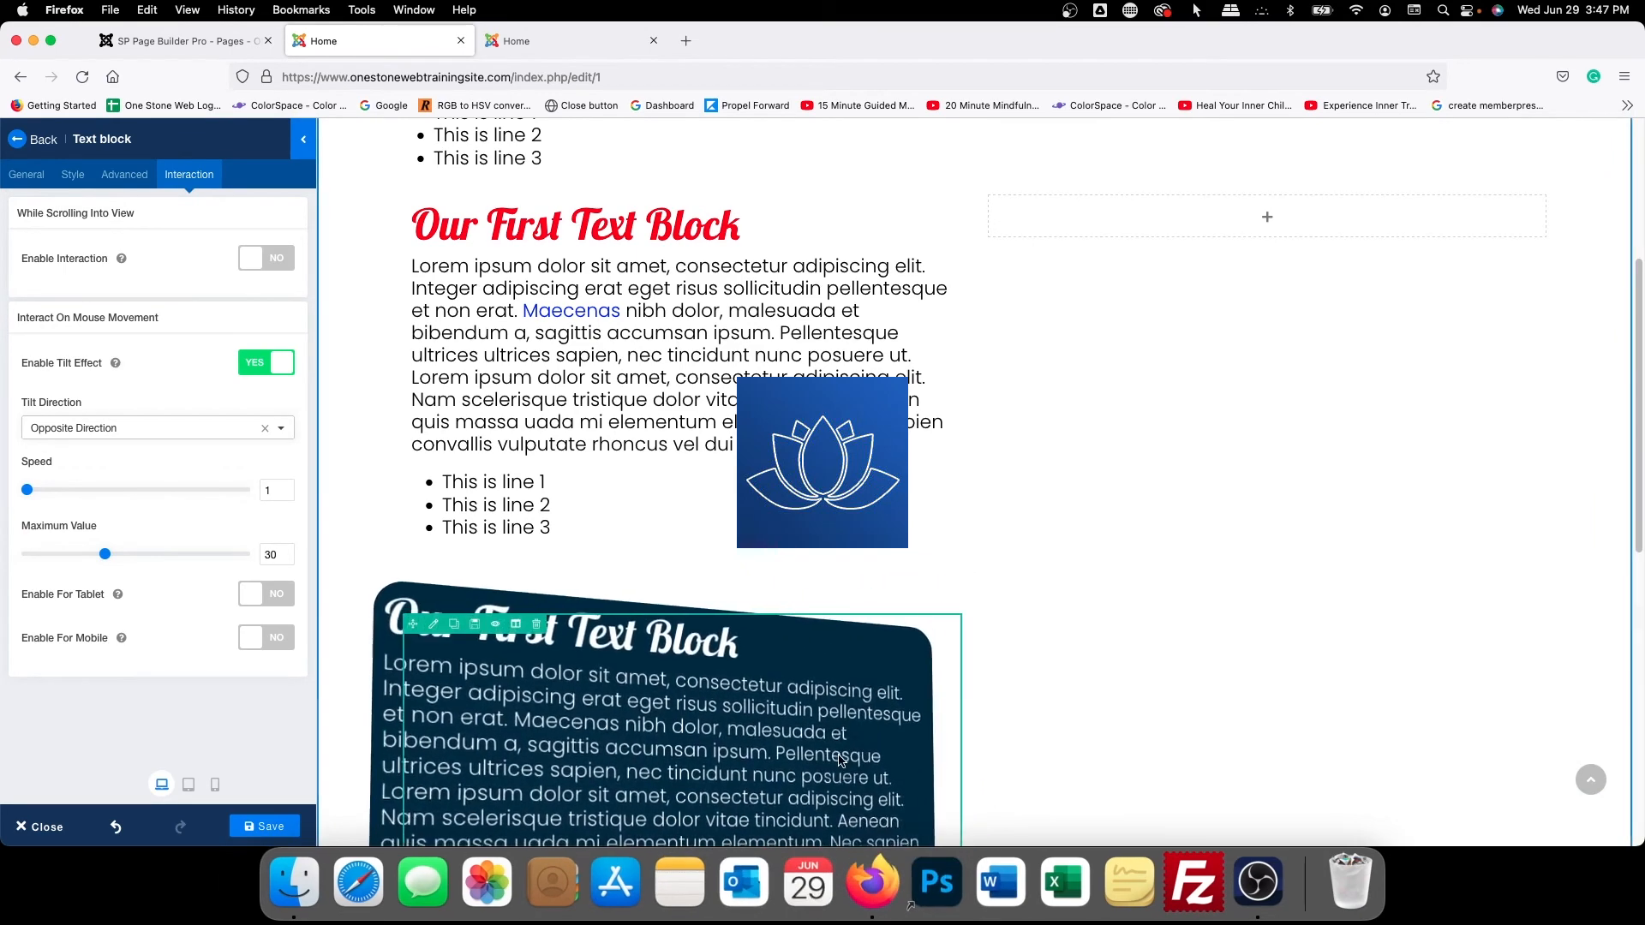
pyautogui.scroll(-3, 835, 758)
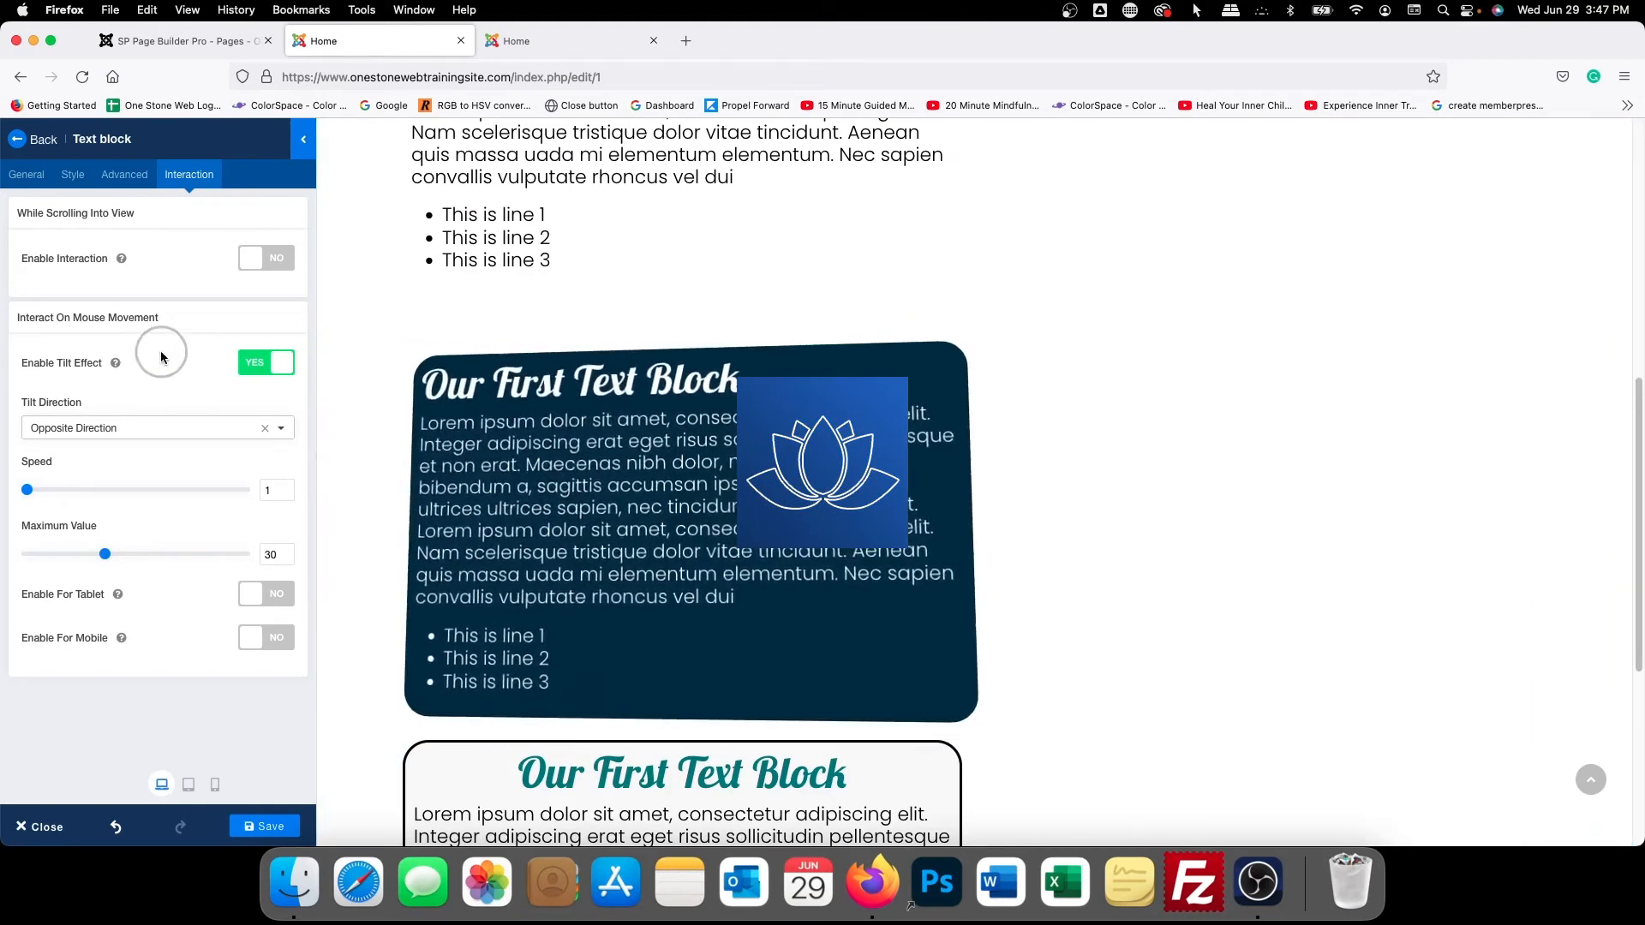
pyautogui.click(69, 426)
pyautogui.click(70, 453)
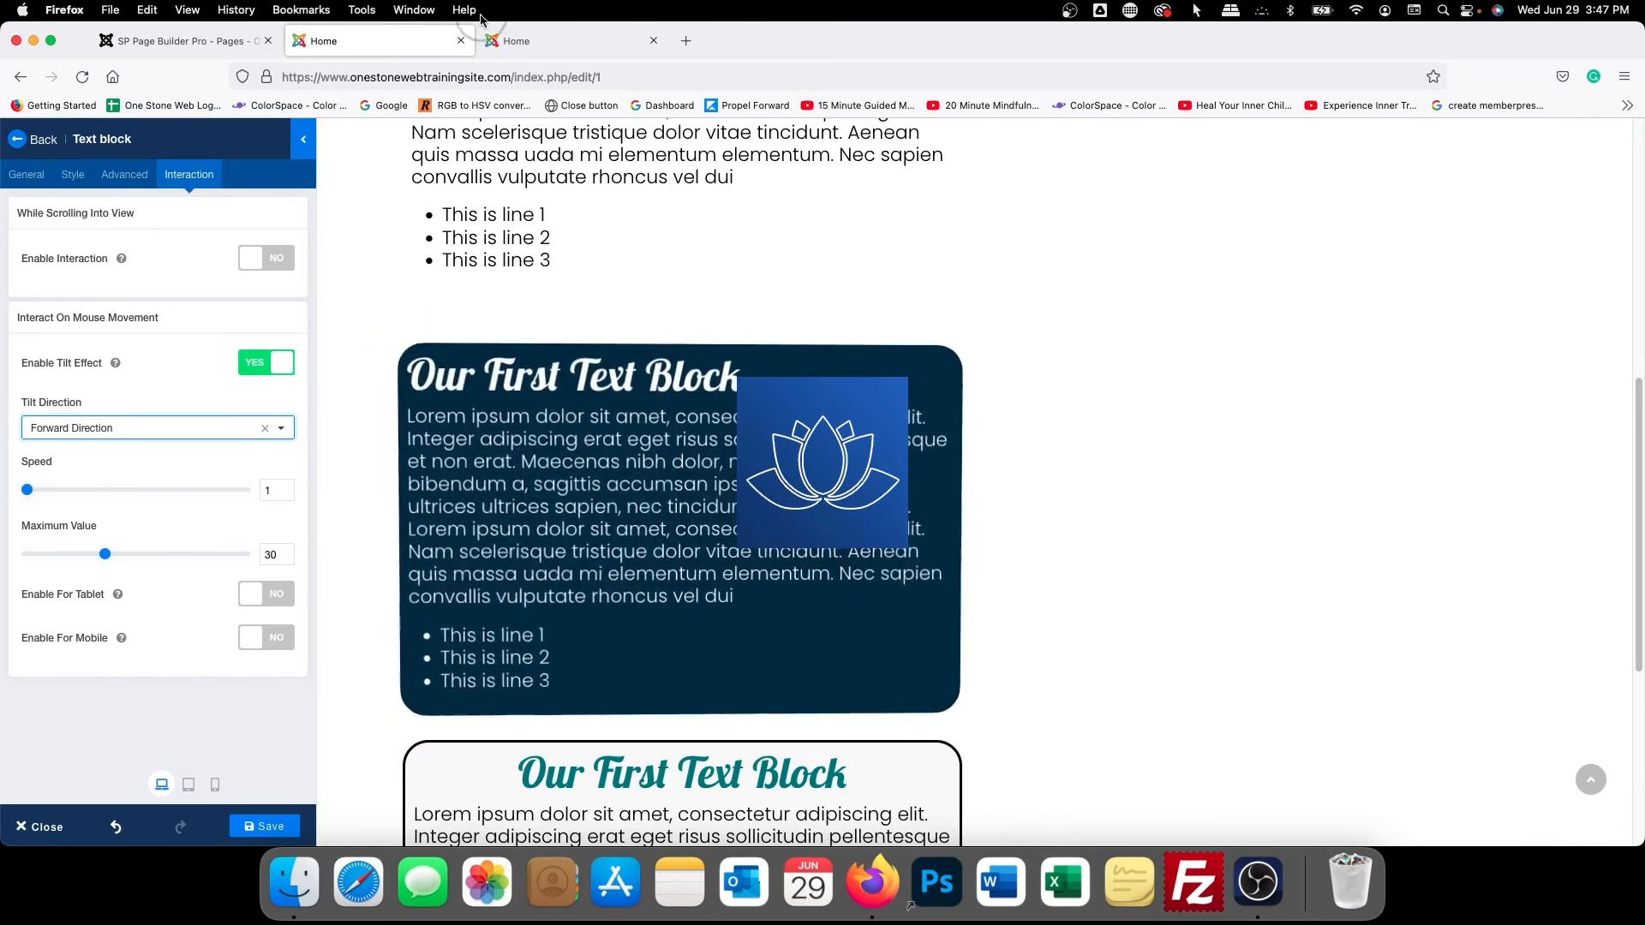
# Reload the live home page and check the dark blue text block for the tilt effect
pyautogui.click(527, 39)
pyautogui.click(83, 77)
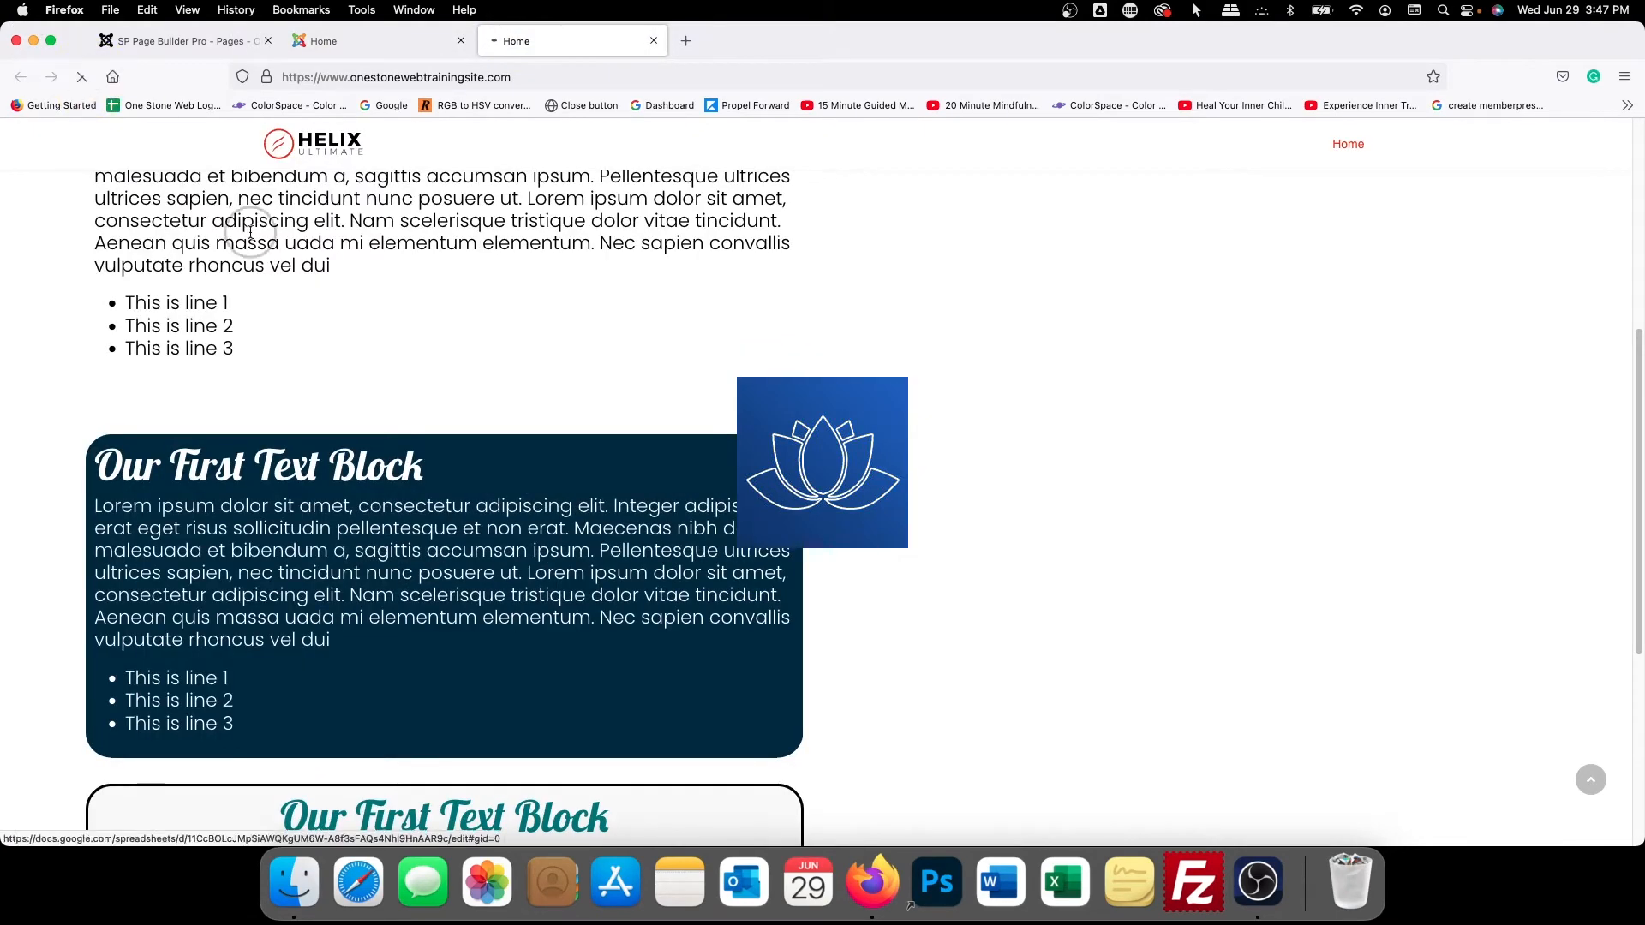
pyautogui.click(308, 244)
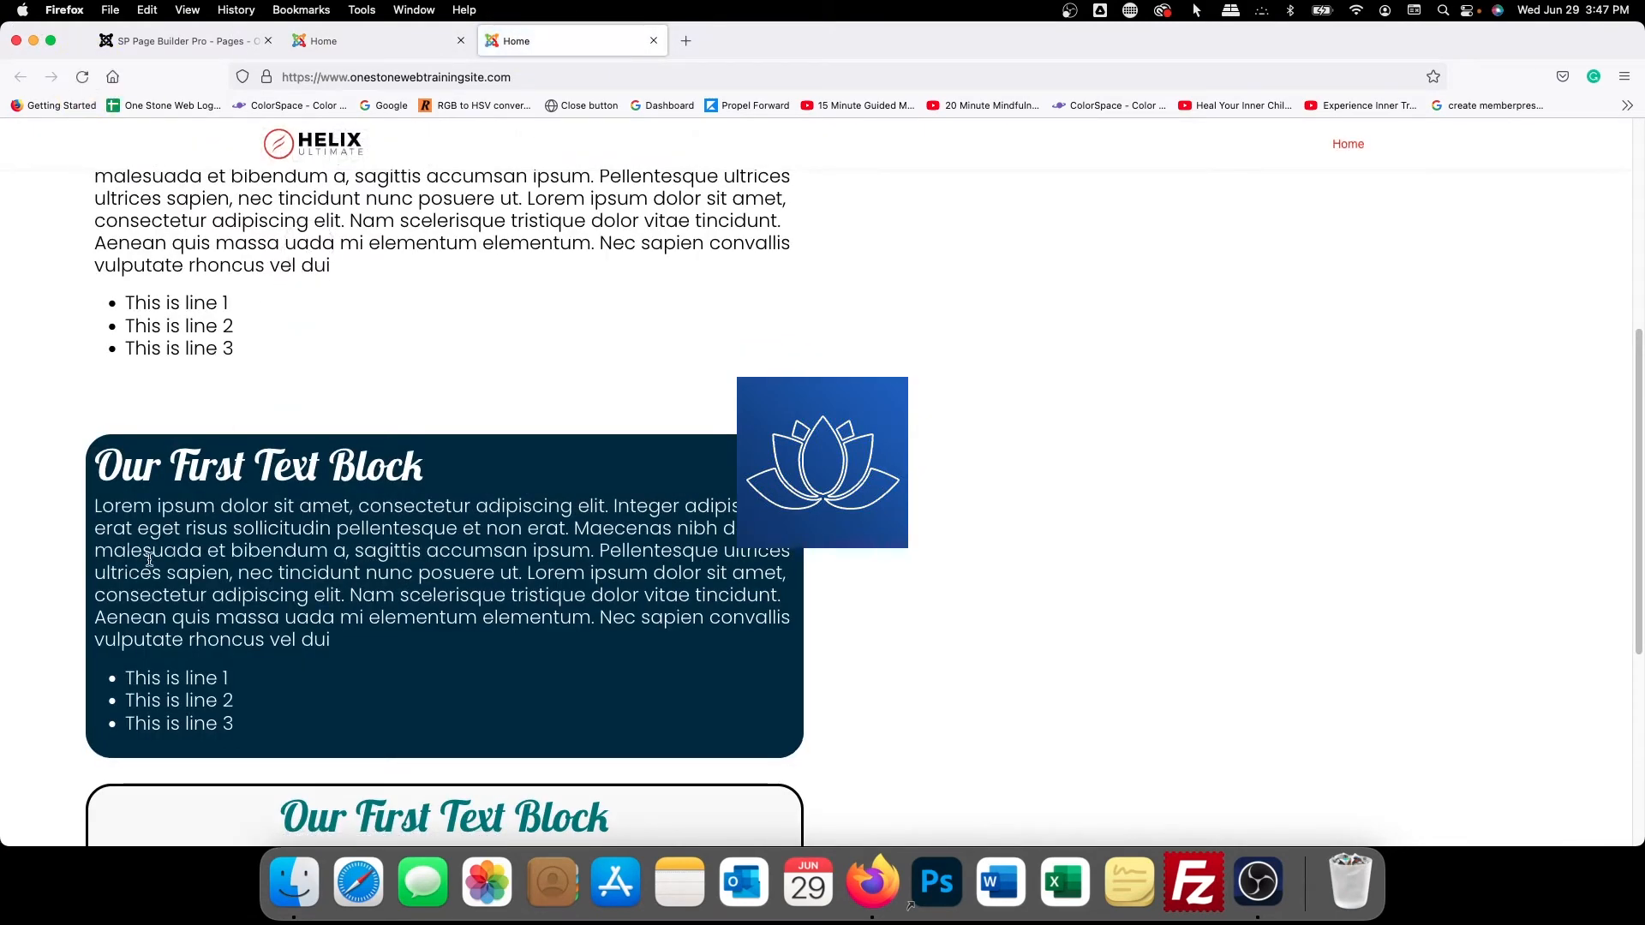
pyautogui.click(94, 80)
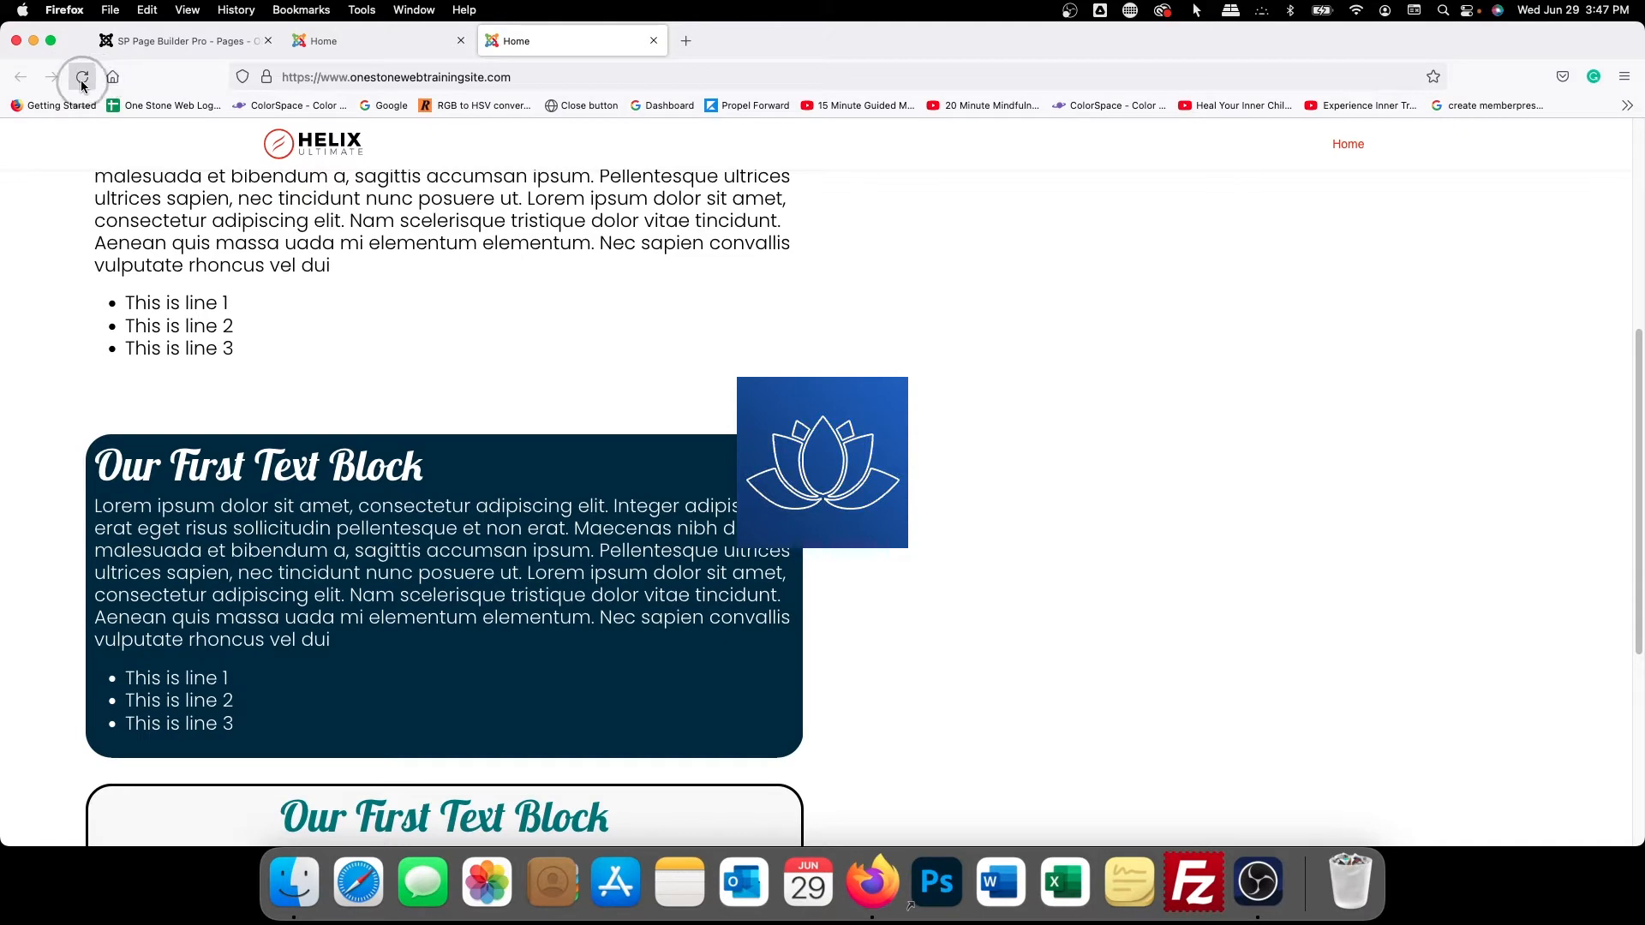
pyautogui.click(243, 430)
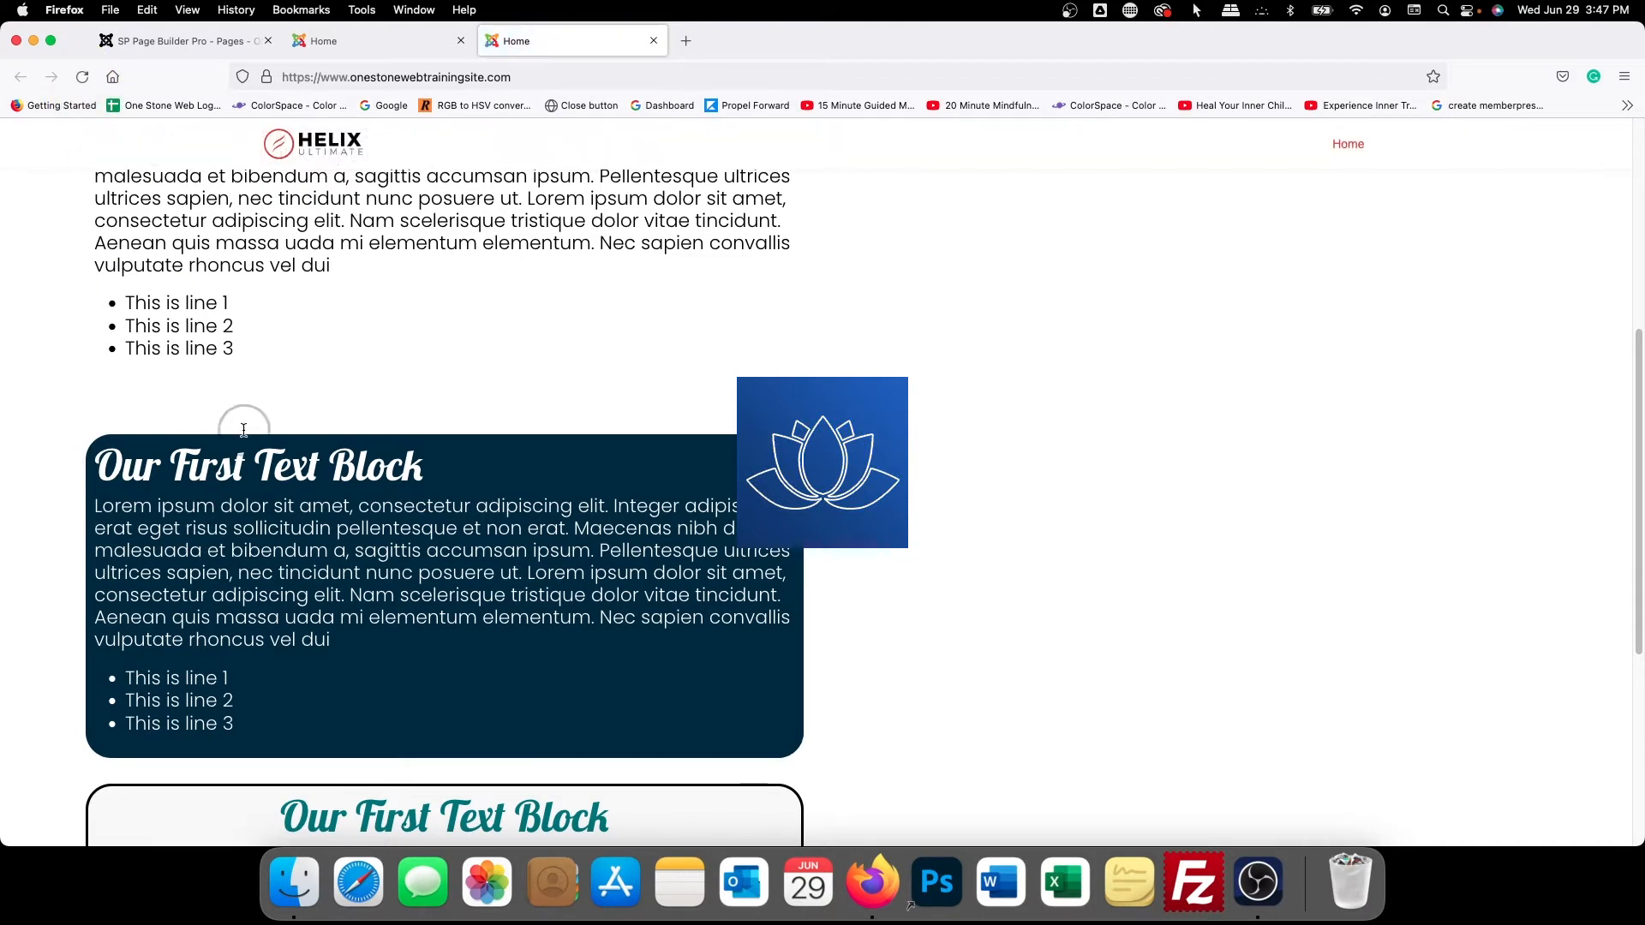
# Save the page in the editor, and reload the live home page to check the dark blue block's tilt
pyautogui.click(343, 41)
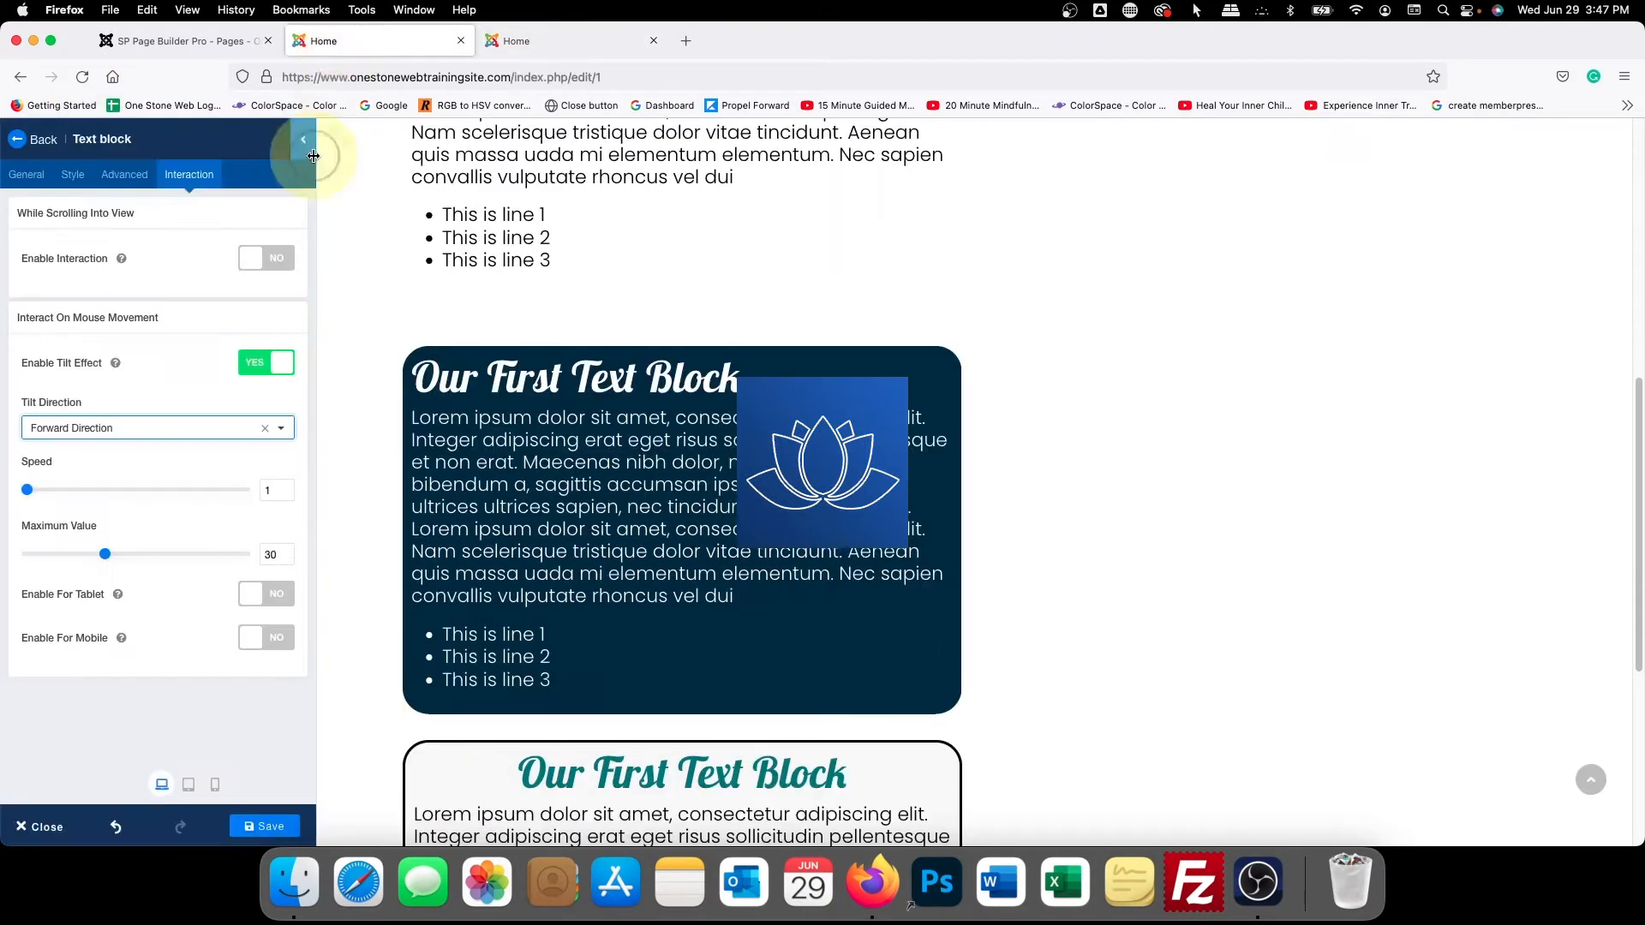
pyautogui.click(264, 826)
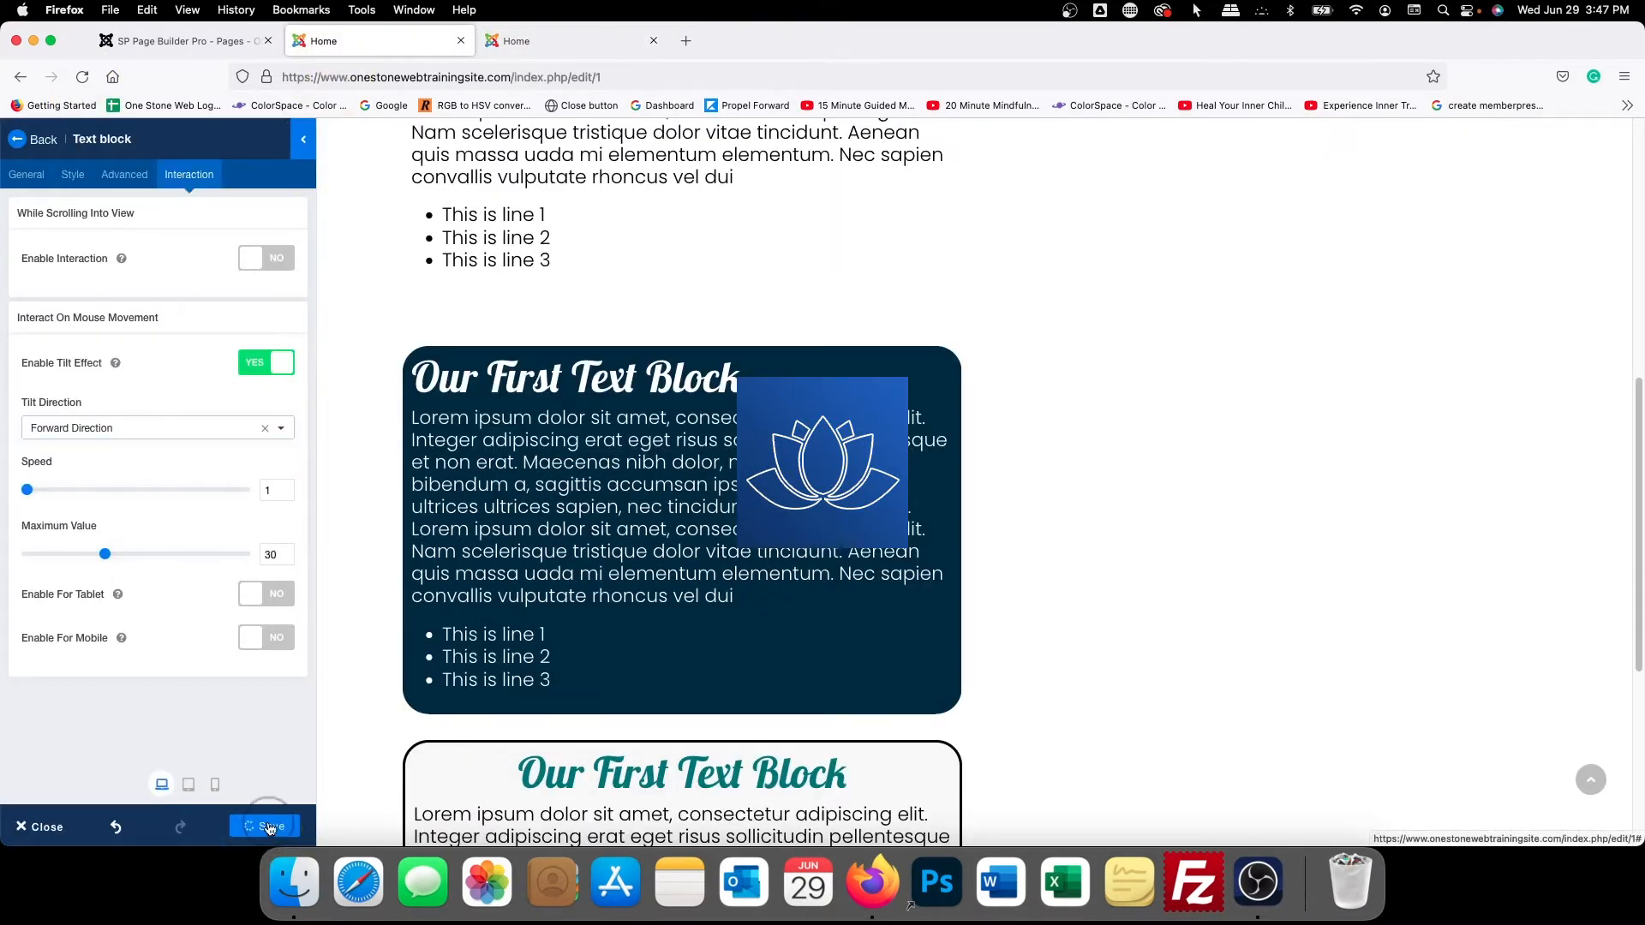
pyautogui.click(544, 45)
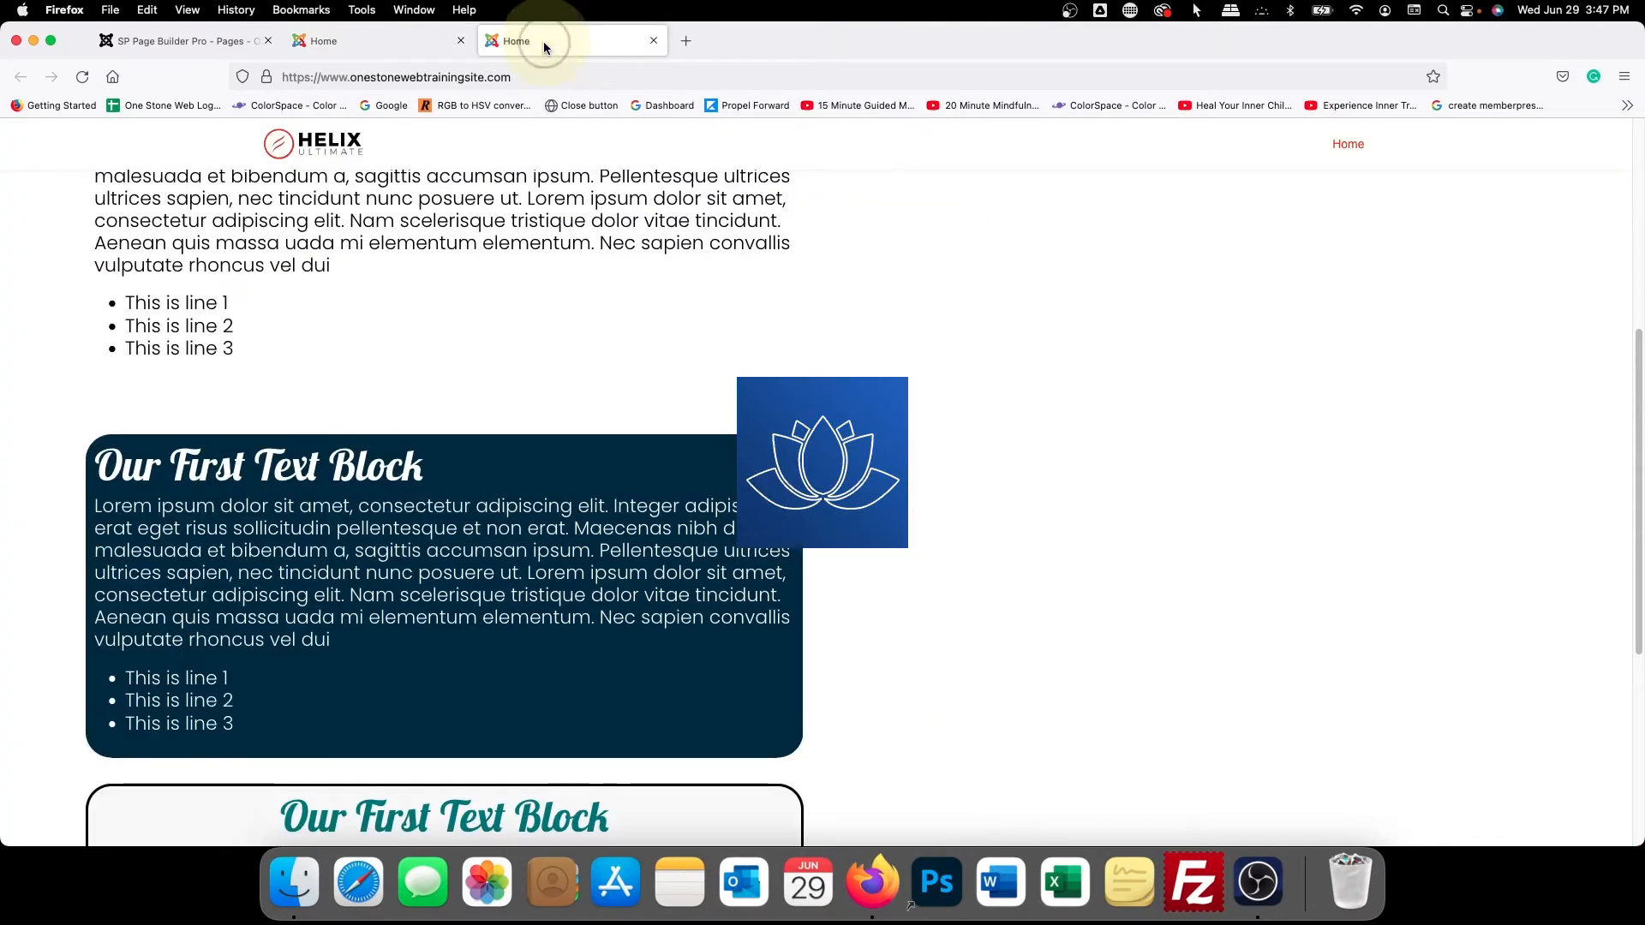
pyautogui.click(86, 77)
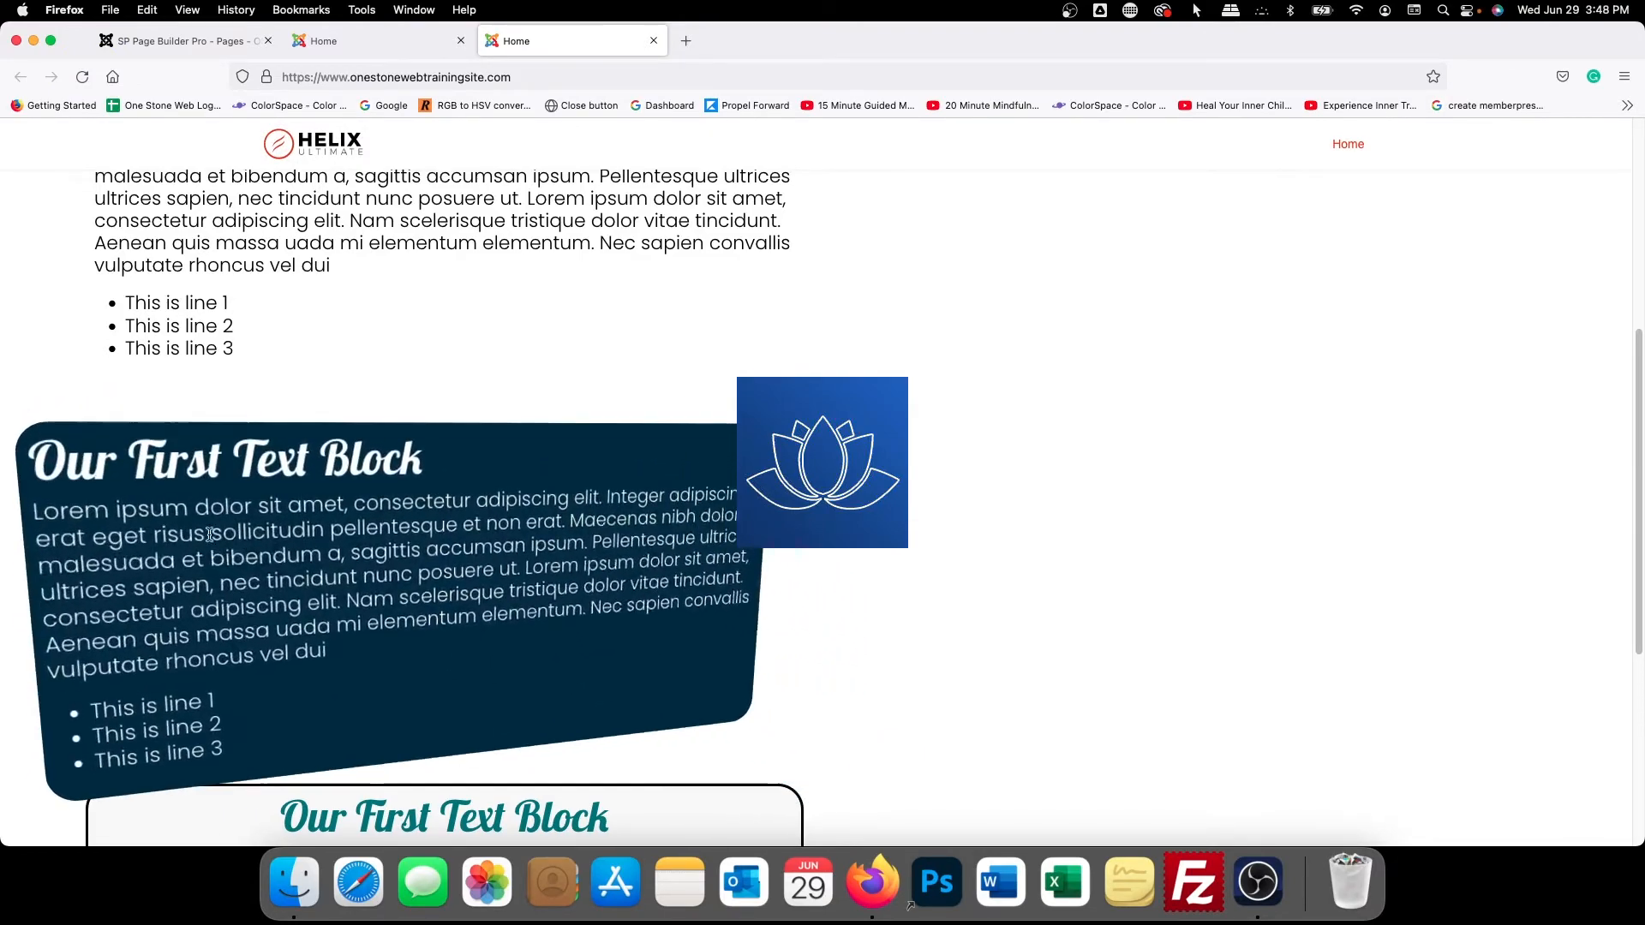
# Return to the page editor, preview the page in the tablet layout, and restore the desktop layout
pyautogui.click(341, 38)
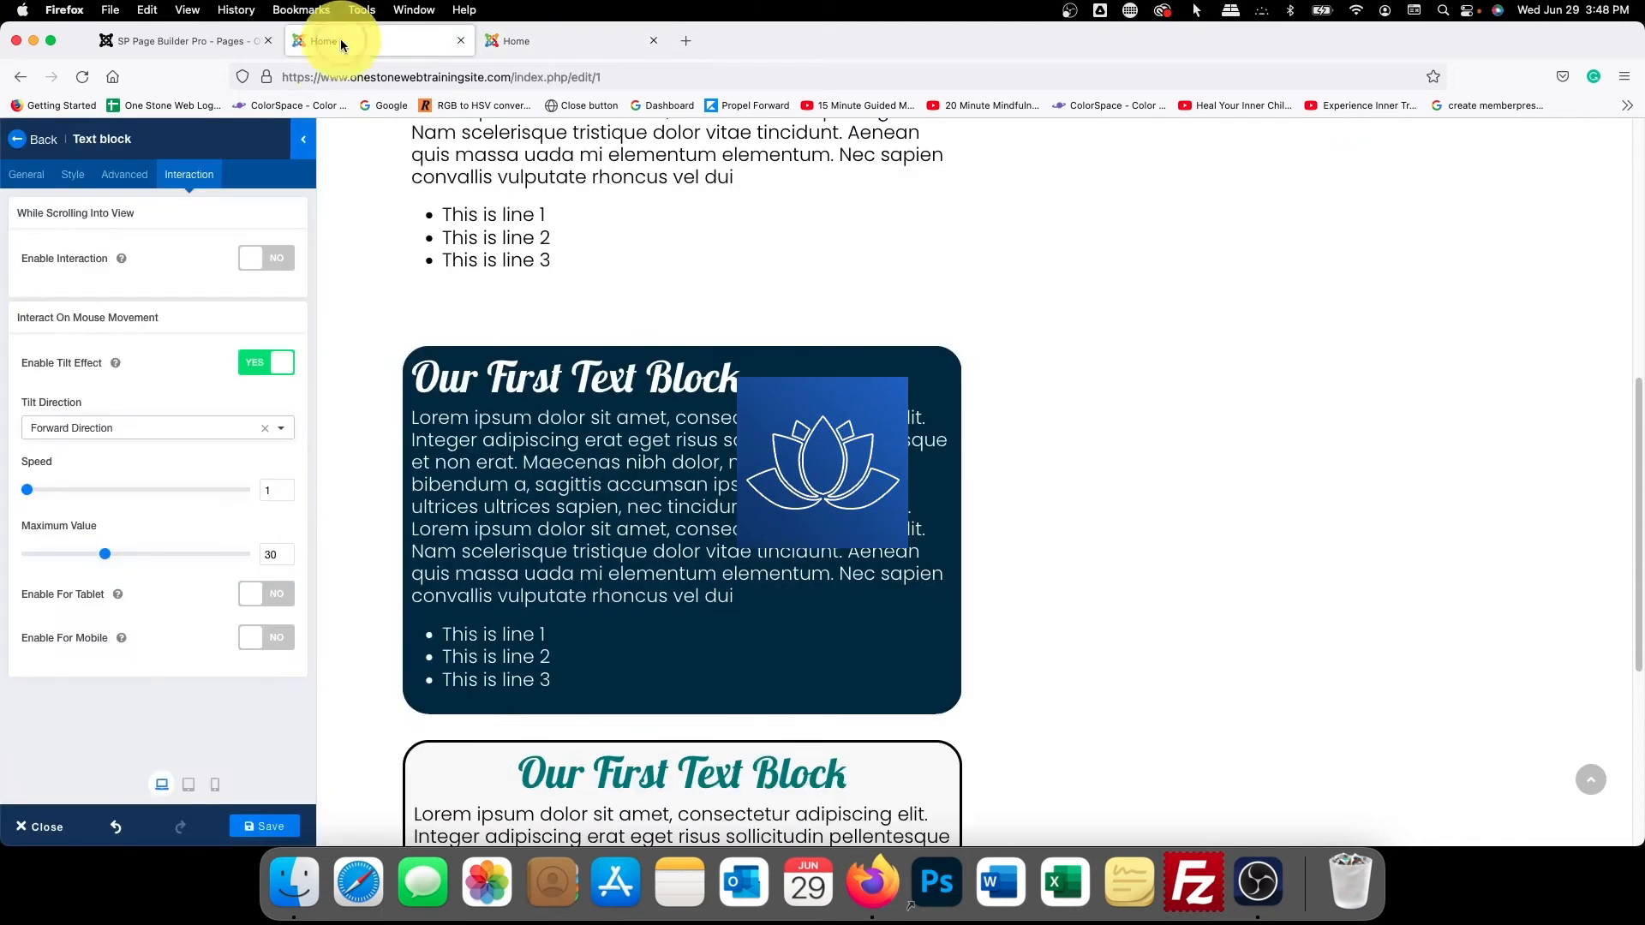
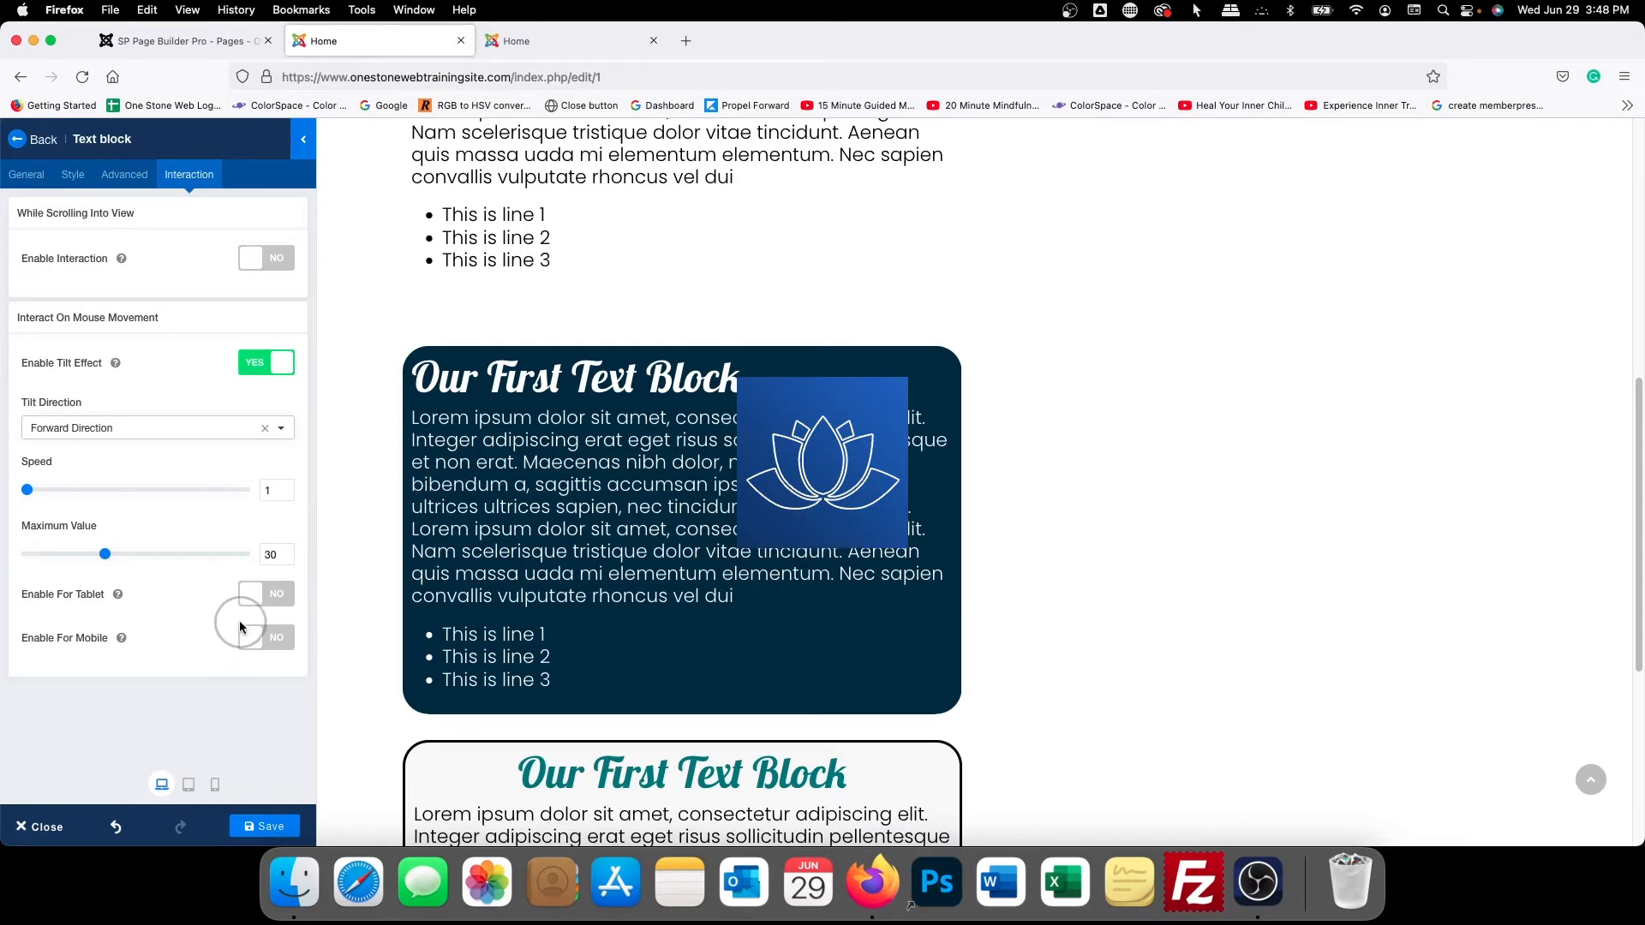
pyautogui.click(189, 785)
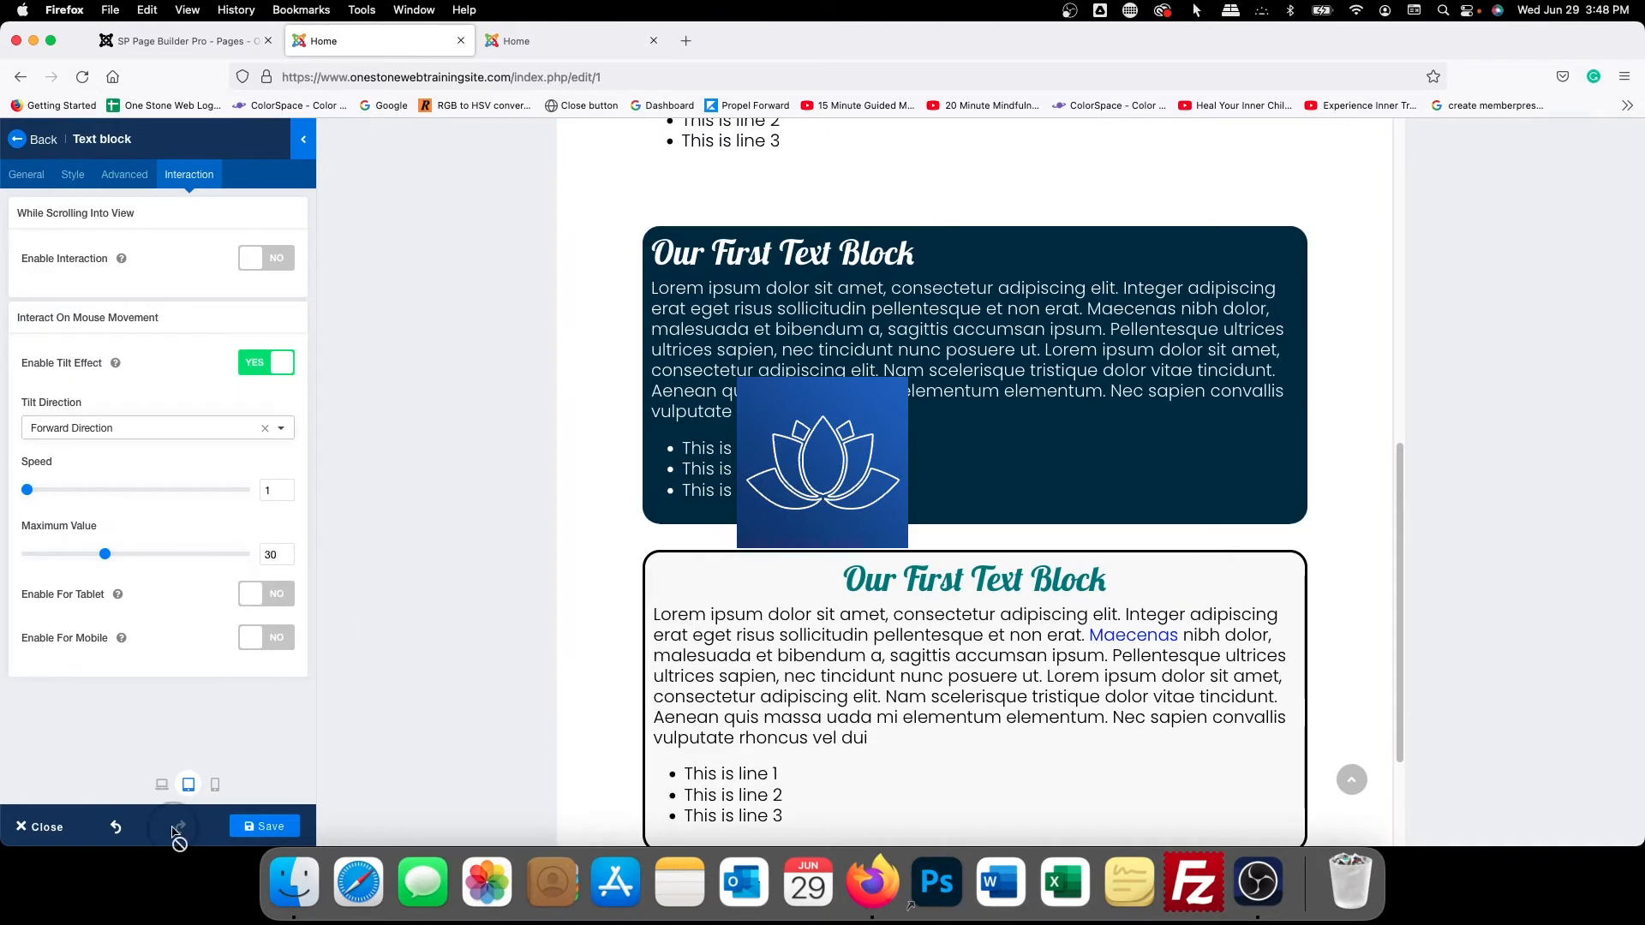
pyautogui.click(162, 785)
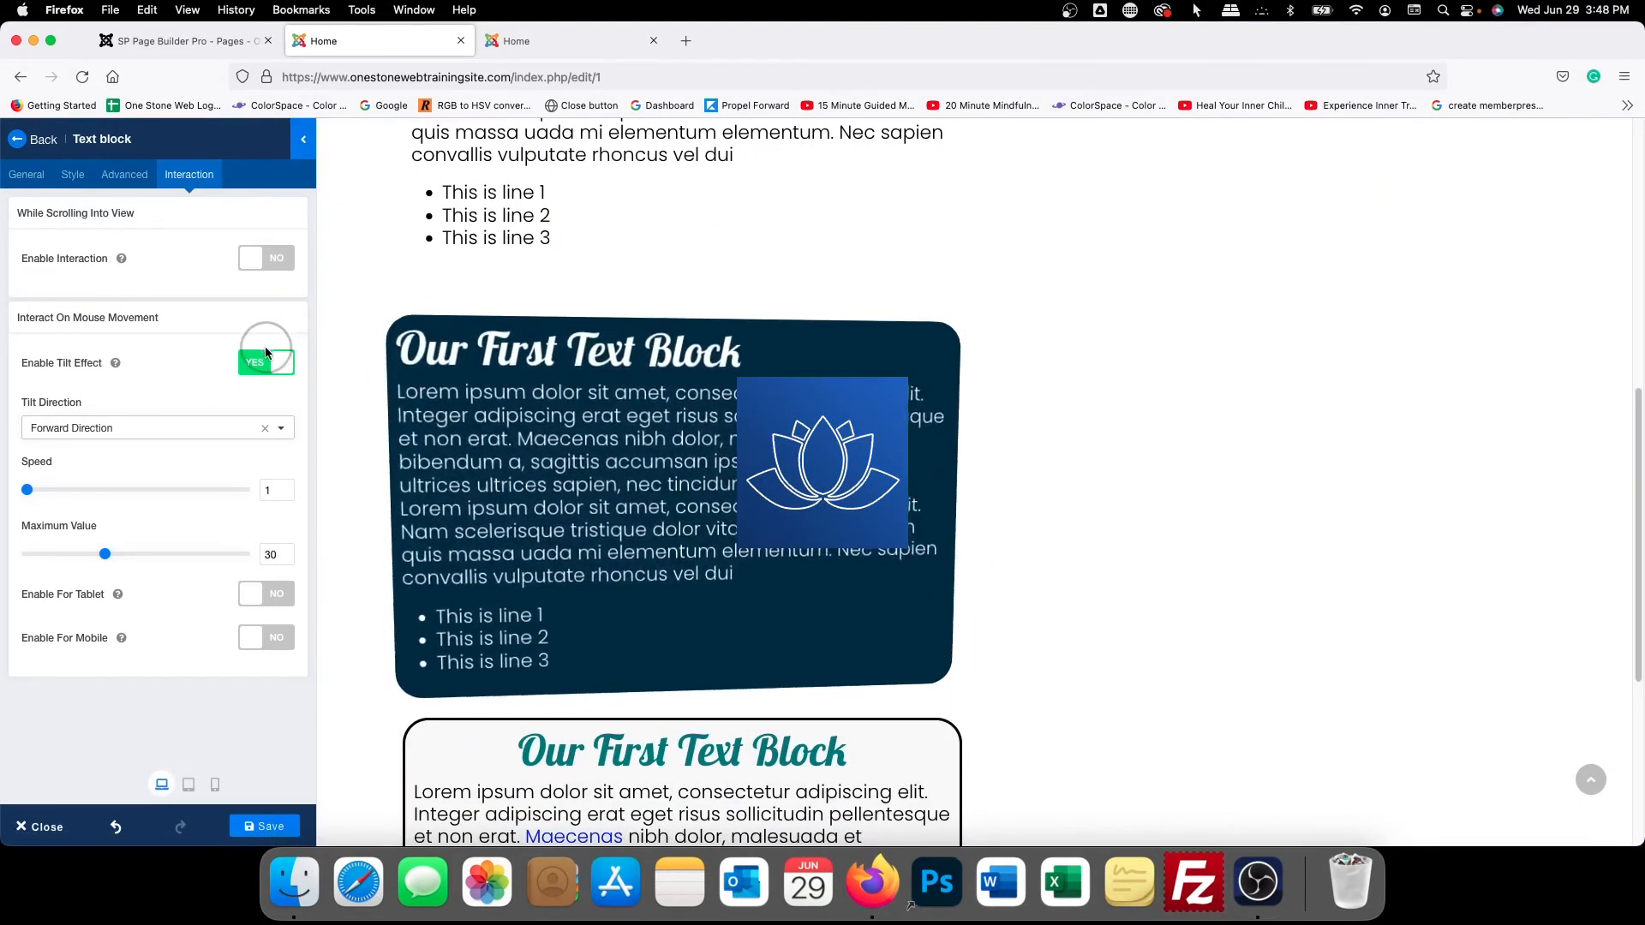
# Turn off the dark blue text block's tilt effect and enable its interaction while scrolling into view
pyautogui.click(256, 367)
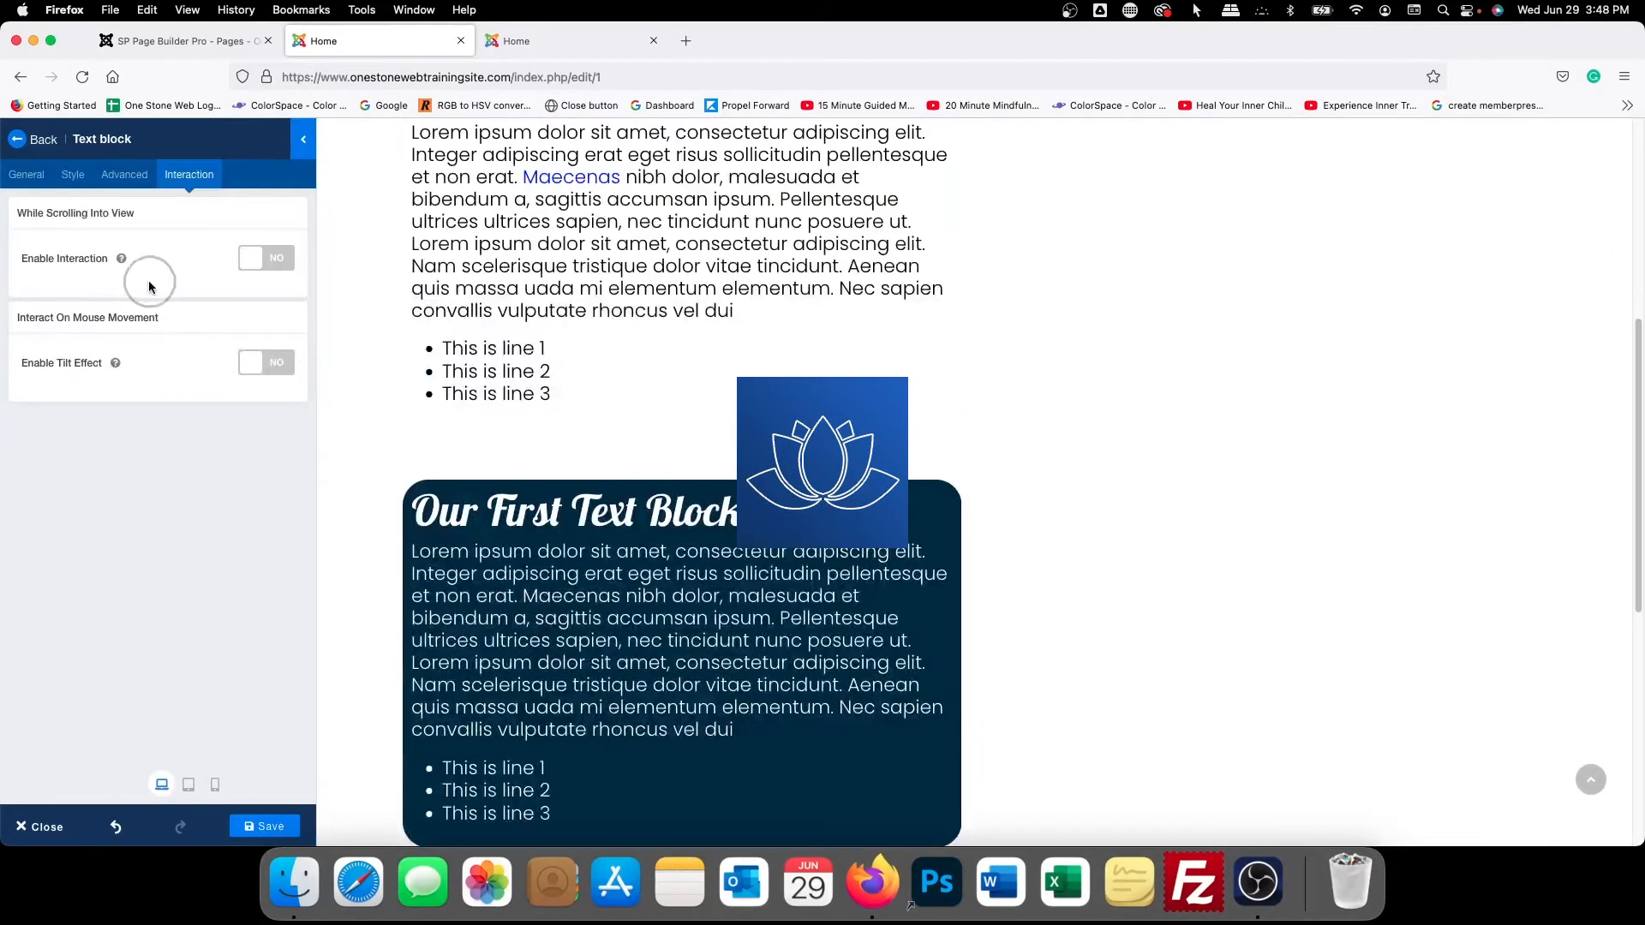
pyautogui.click(273, 269)
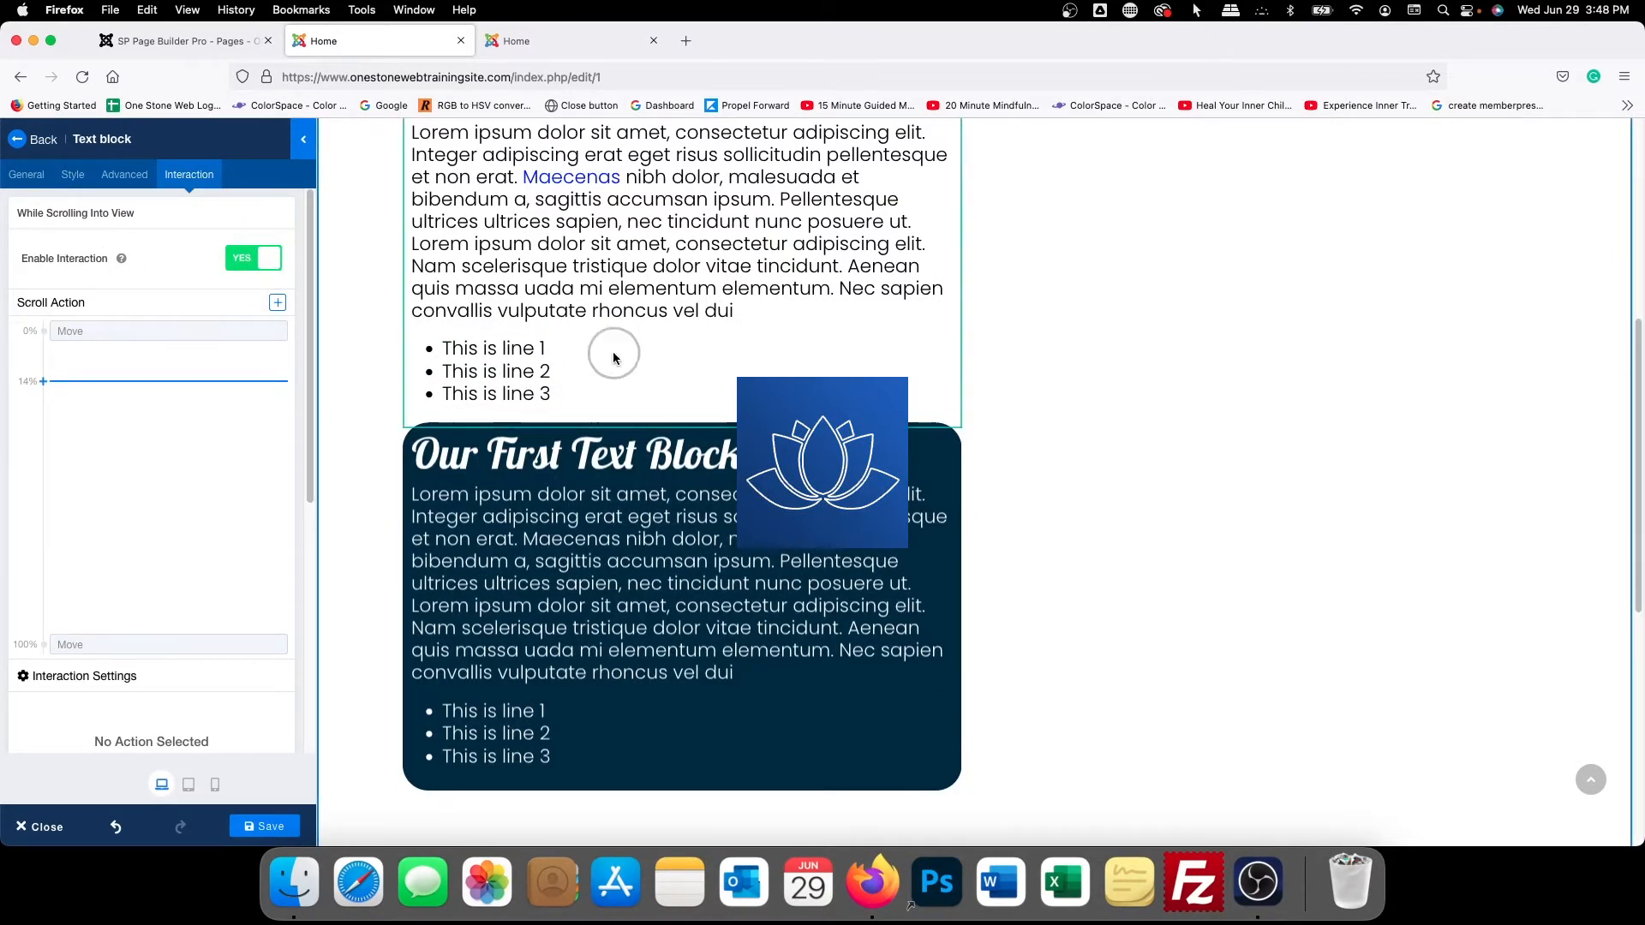
pyautogui.click(127, 376)
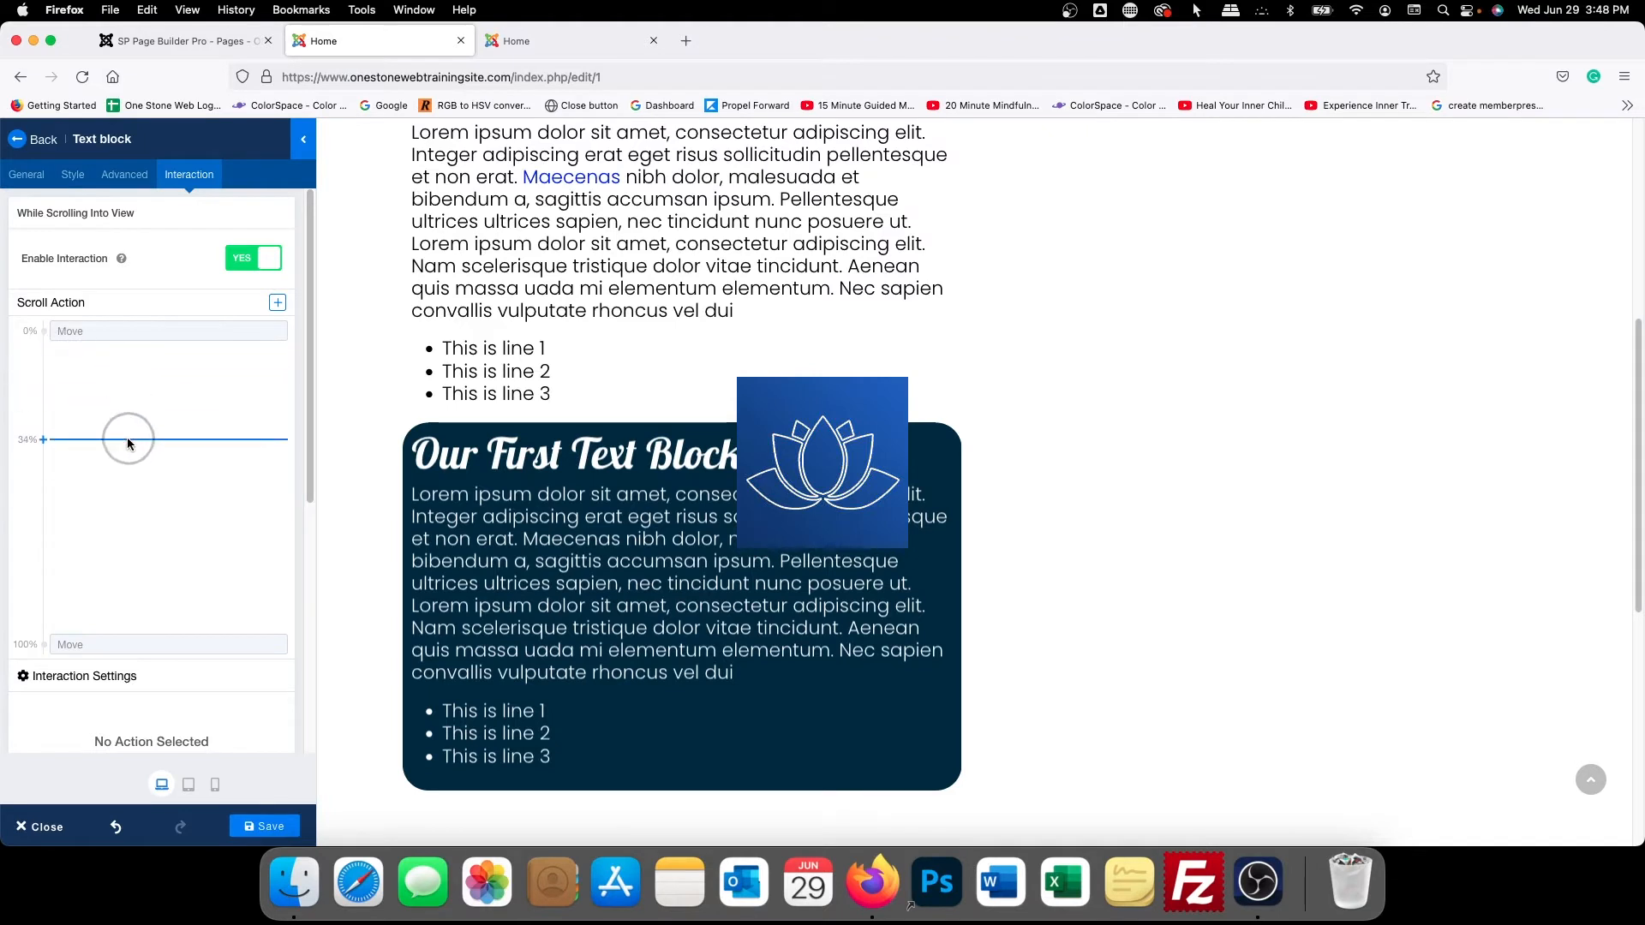
# Delete the 0% and 100% Move actions from the dark blue text block's scroll timeline
pyautogui.click(117, 334)
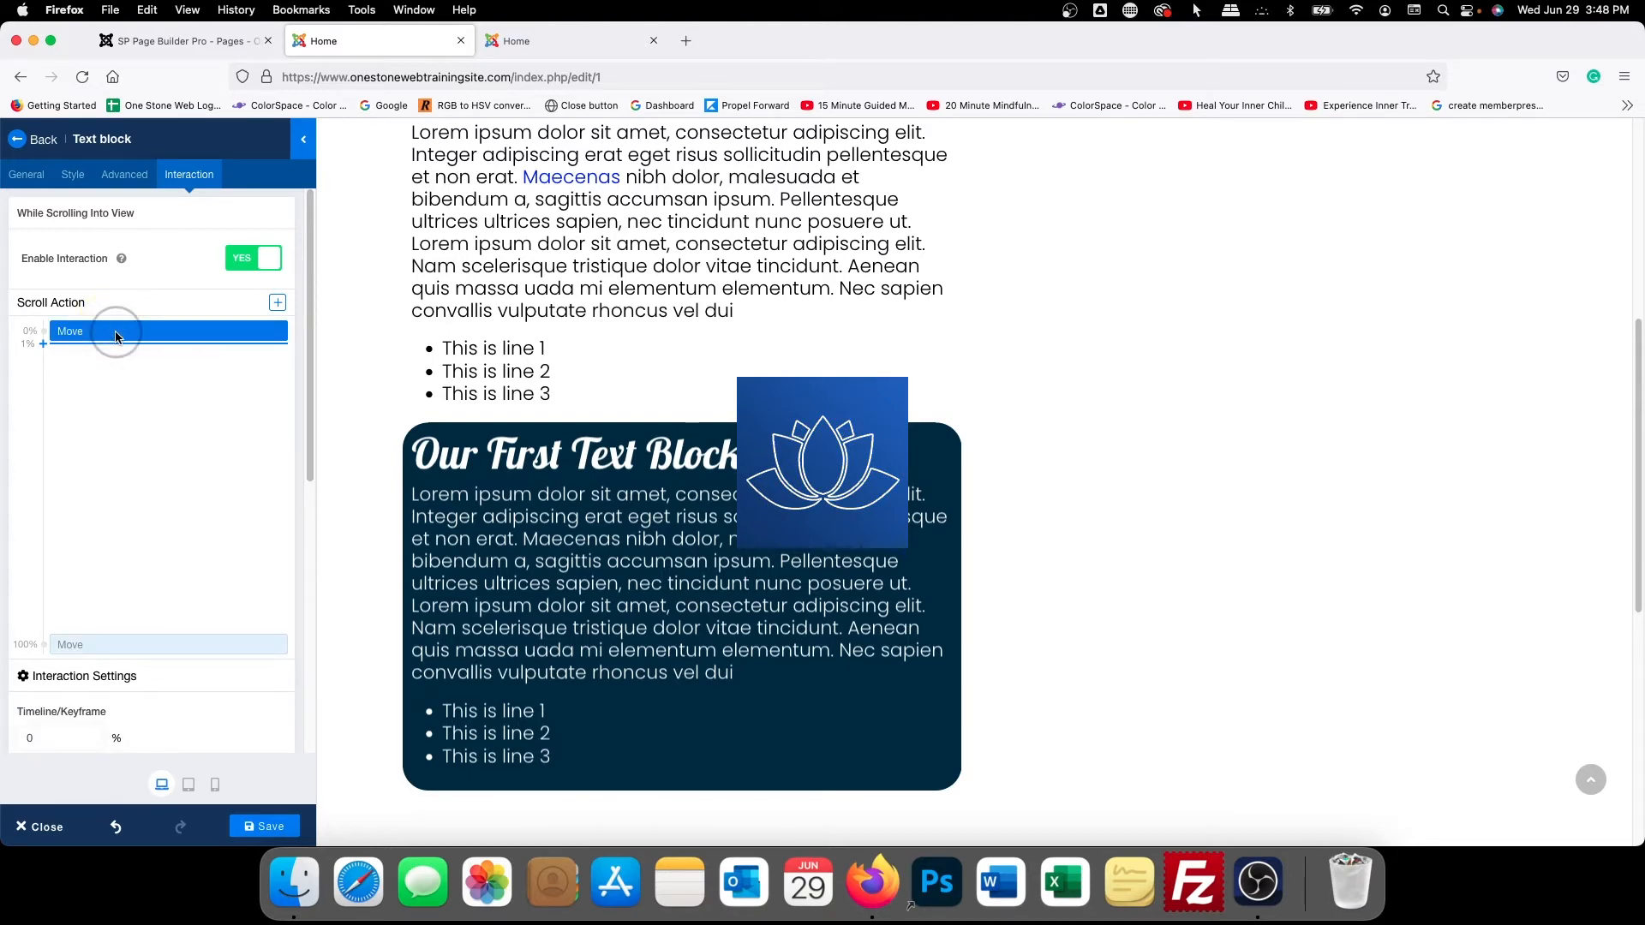
pyautogui.rightClick(120, 336)
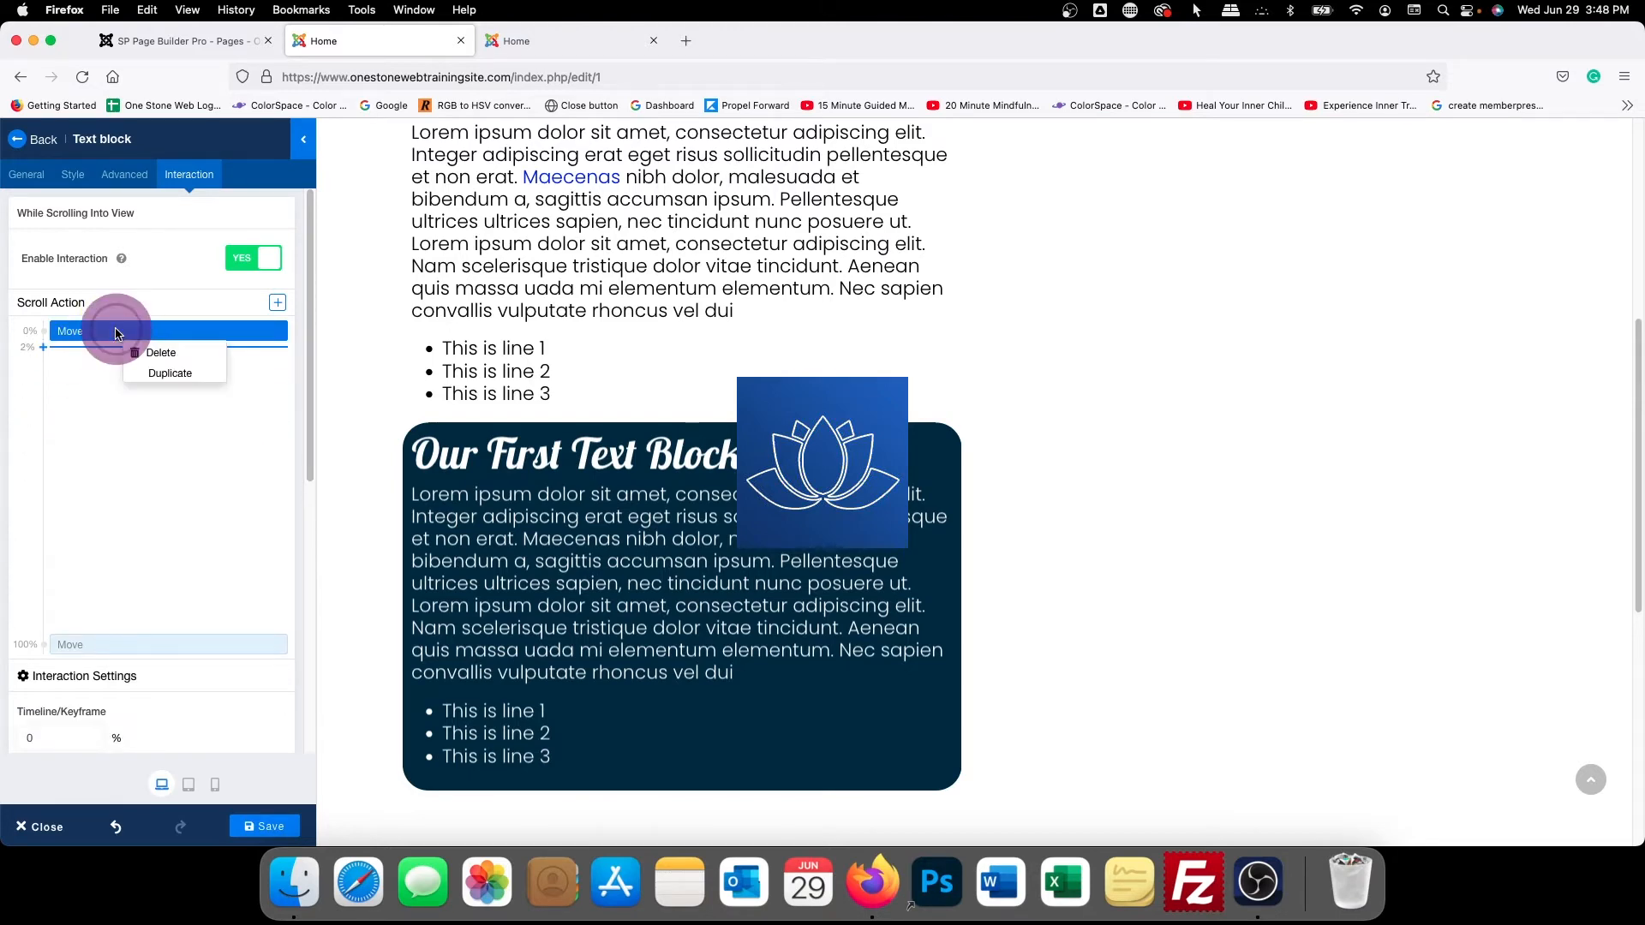
pyautogui.click(163, 353)
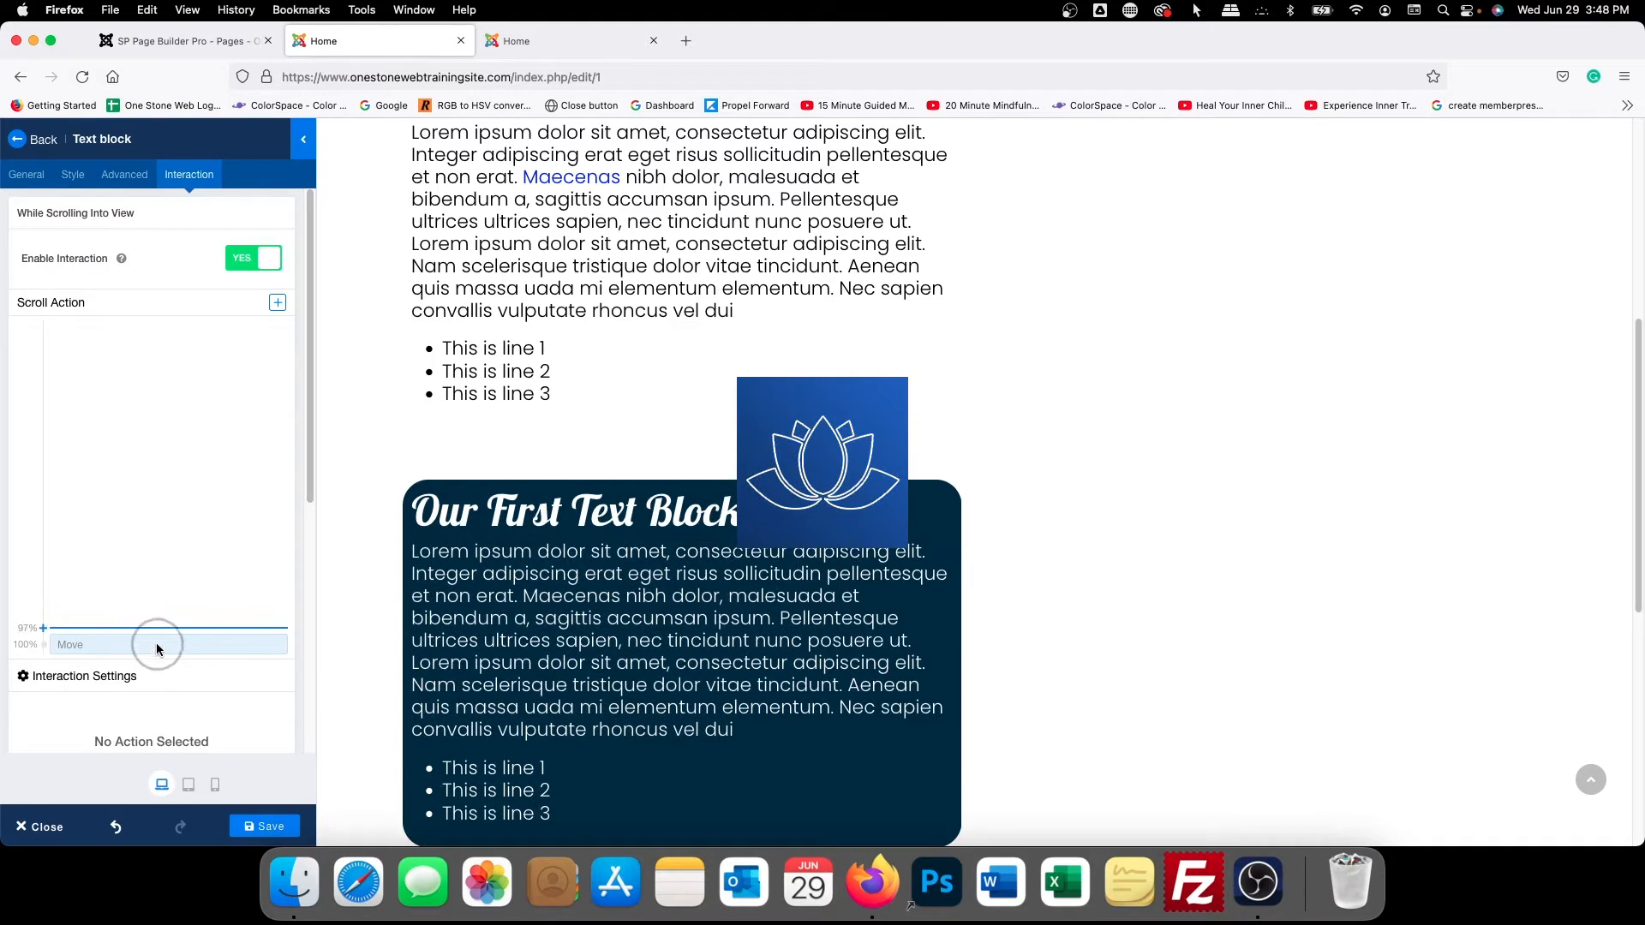
pyautogui.rightClick(157, 648)
pyautogui.click(210, 665)
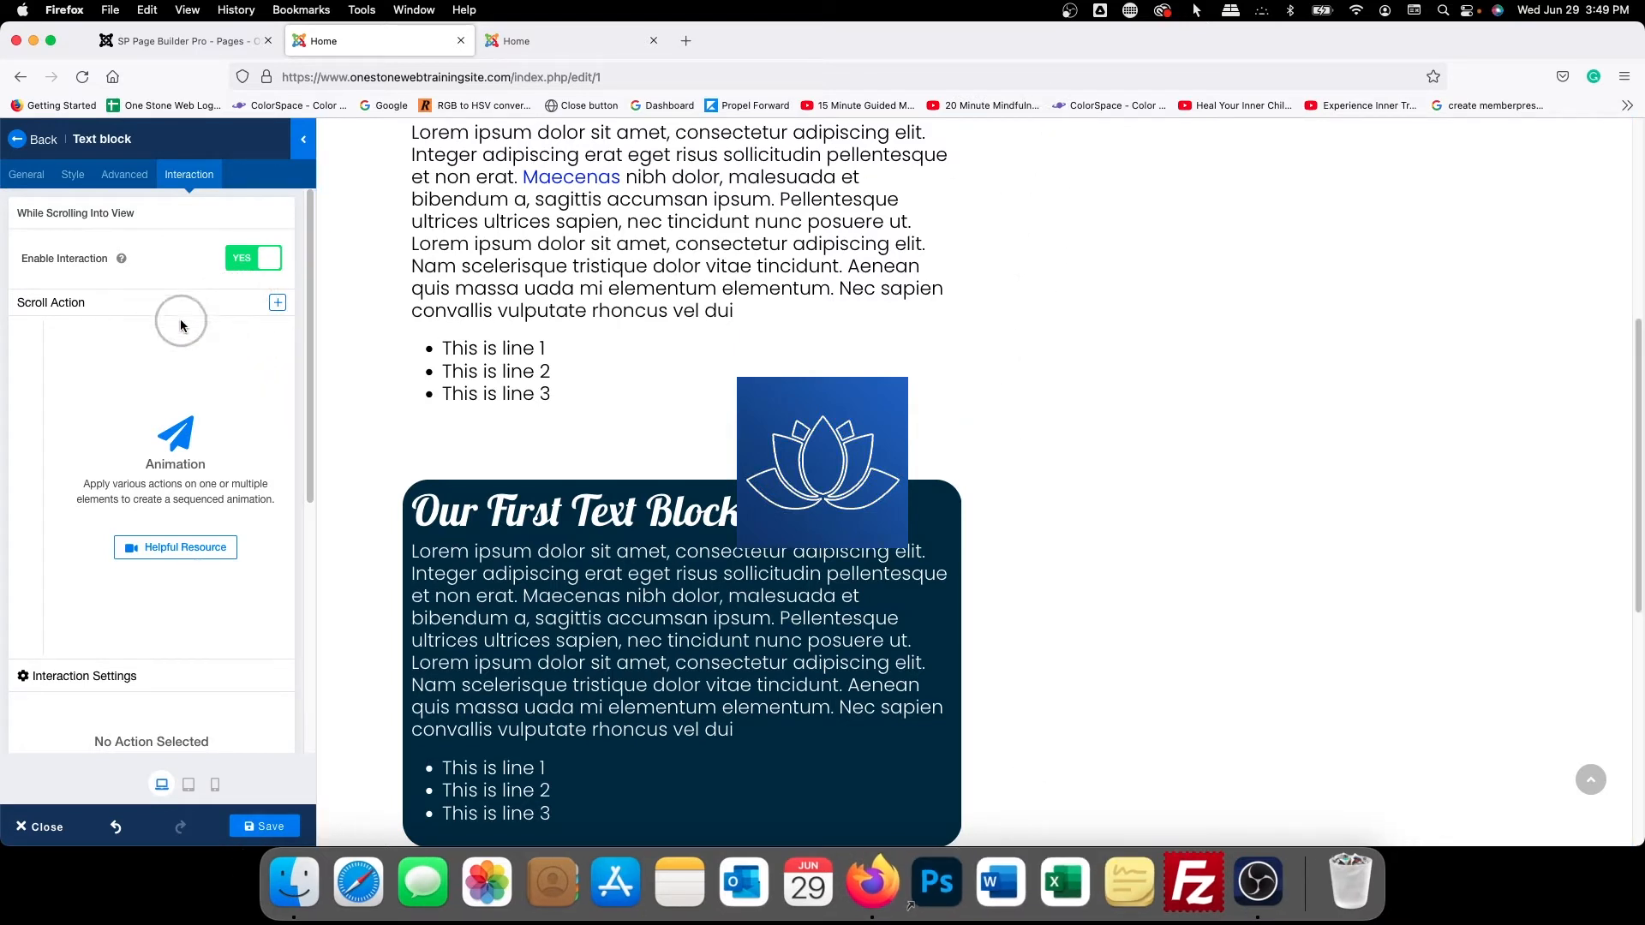
# Add an Opacity scroll action to the dark blue text block and open its 0% keyframe settings
pyautogui.click(279, 305)
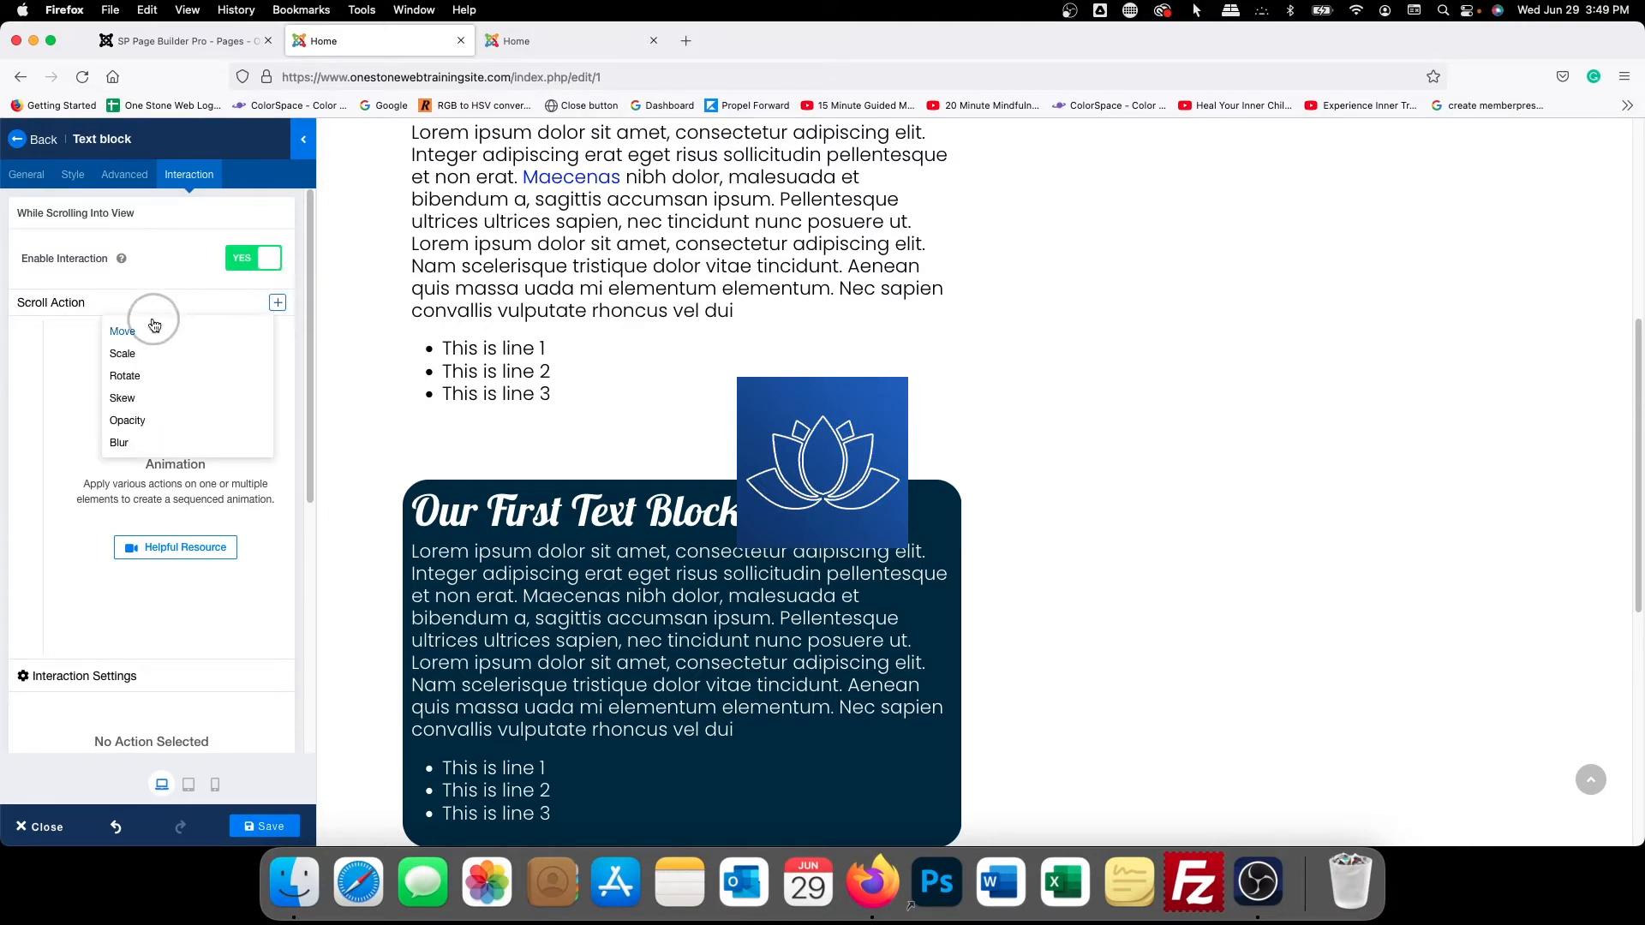
pyautogui.click(136, 416)
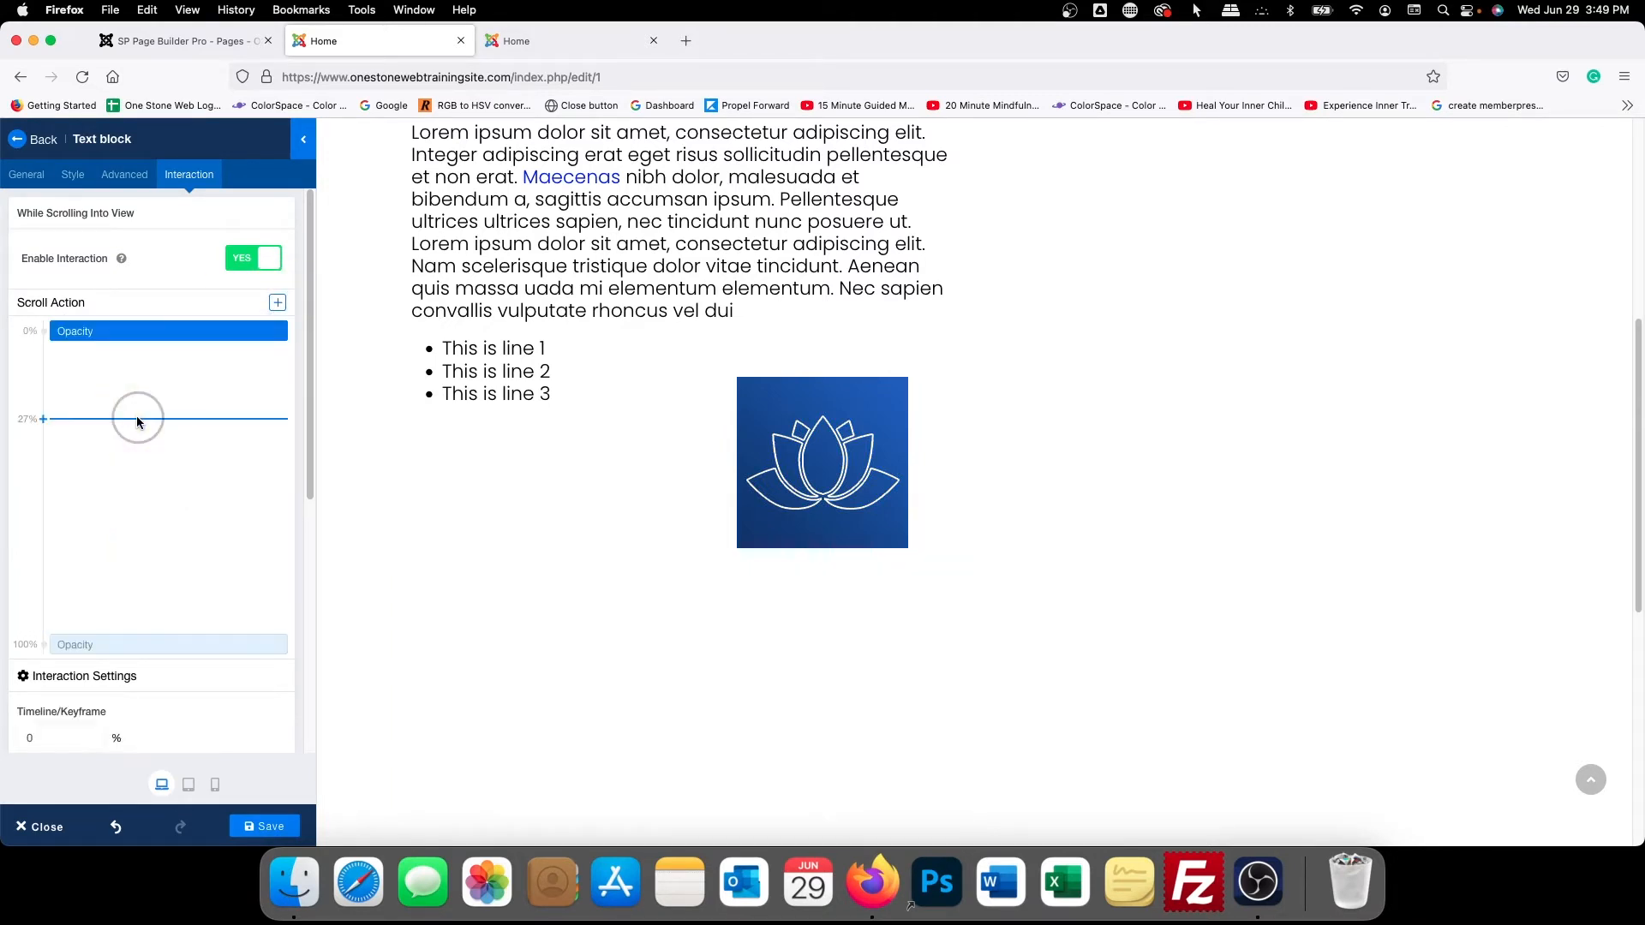
pyautogui.click(90, 331)
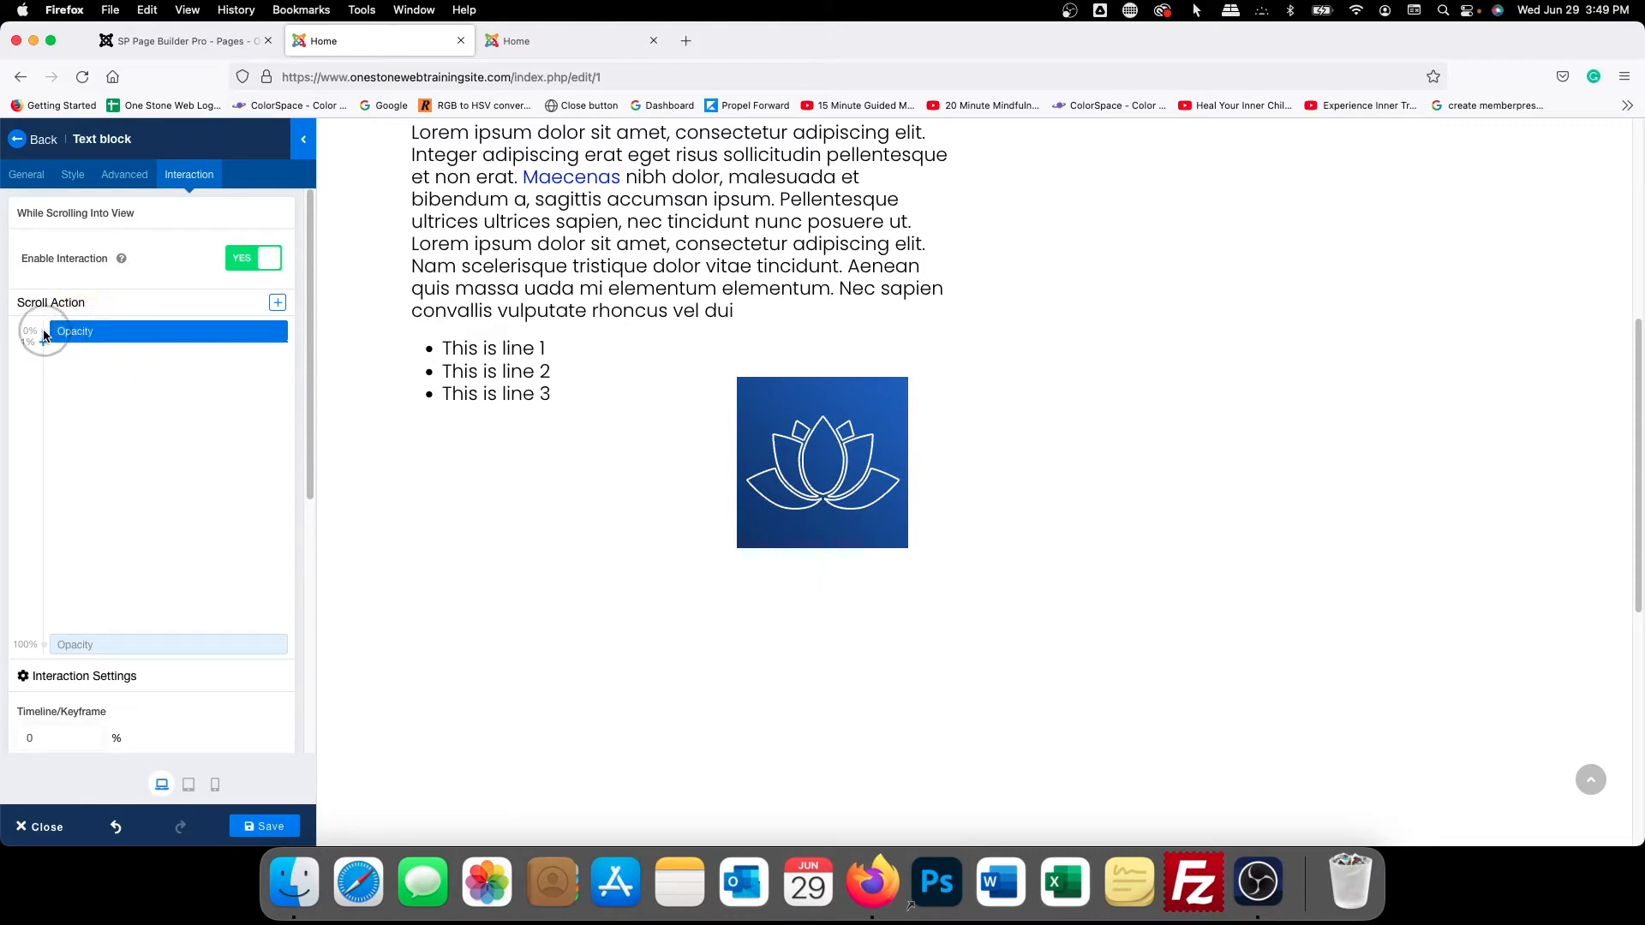
pyautogui.scroll(-2, 172, 403)
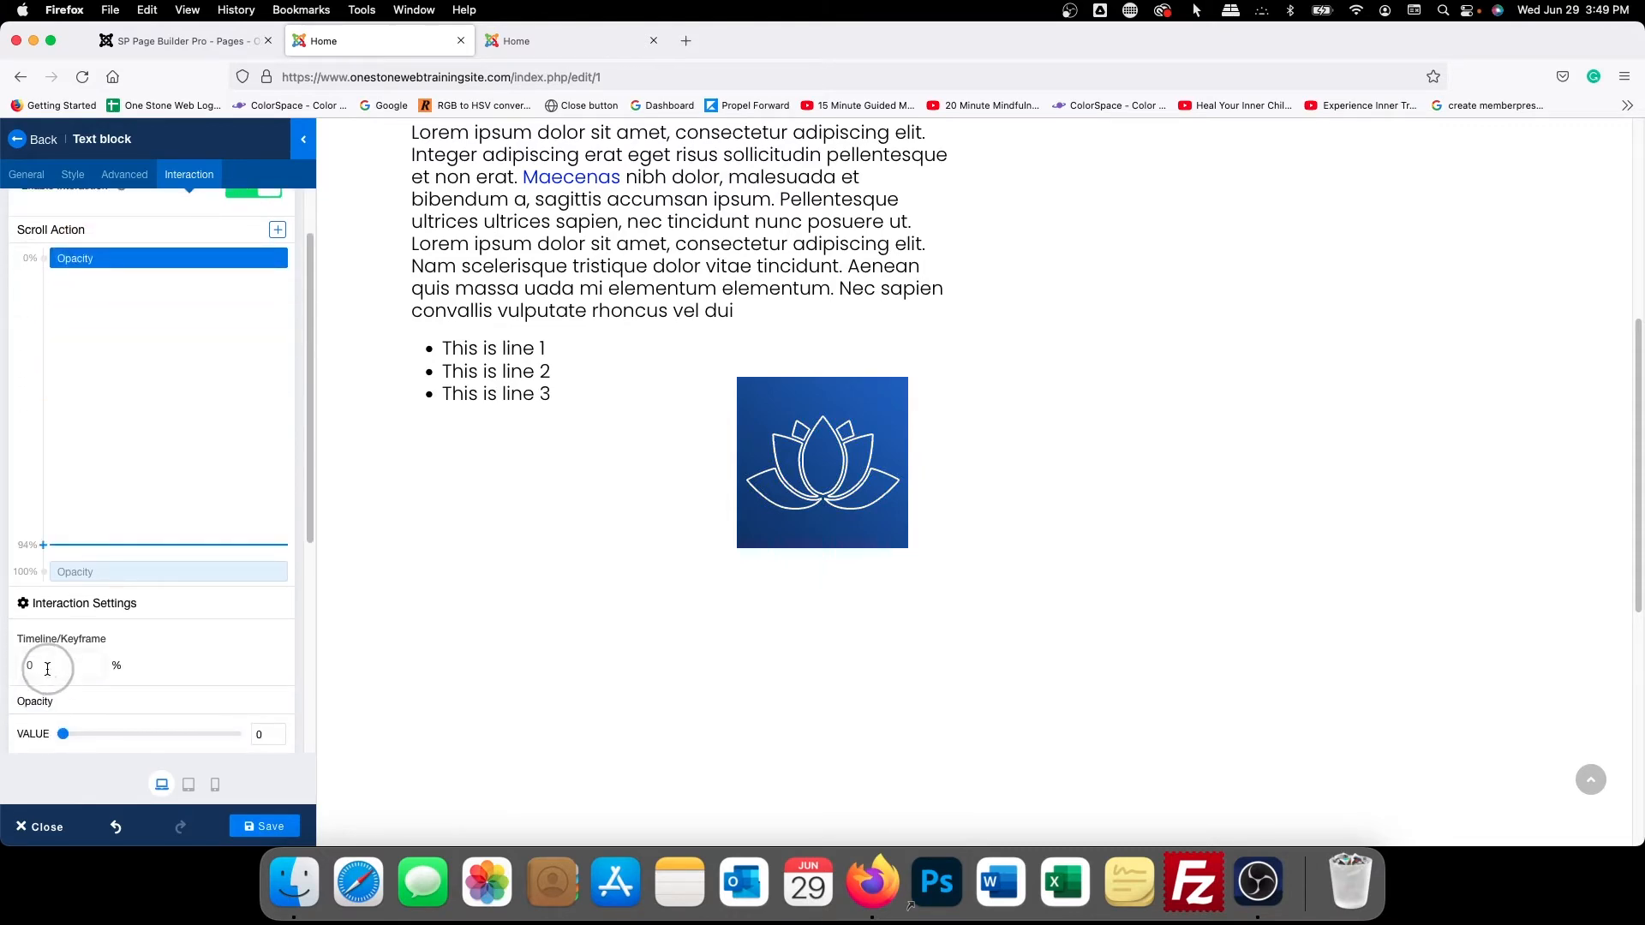
# Examine how the dark blue text block's opacity behaves across the full page in the editor preview
pyautogui.scroll(5, 357, 547)
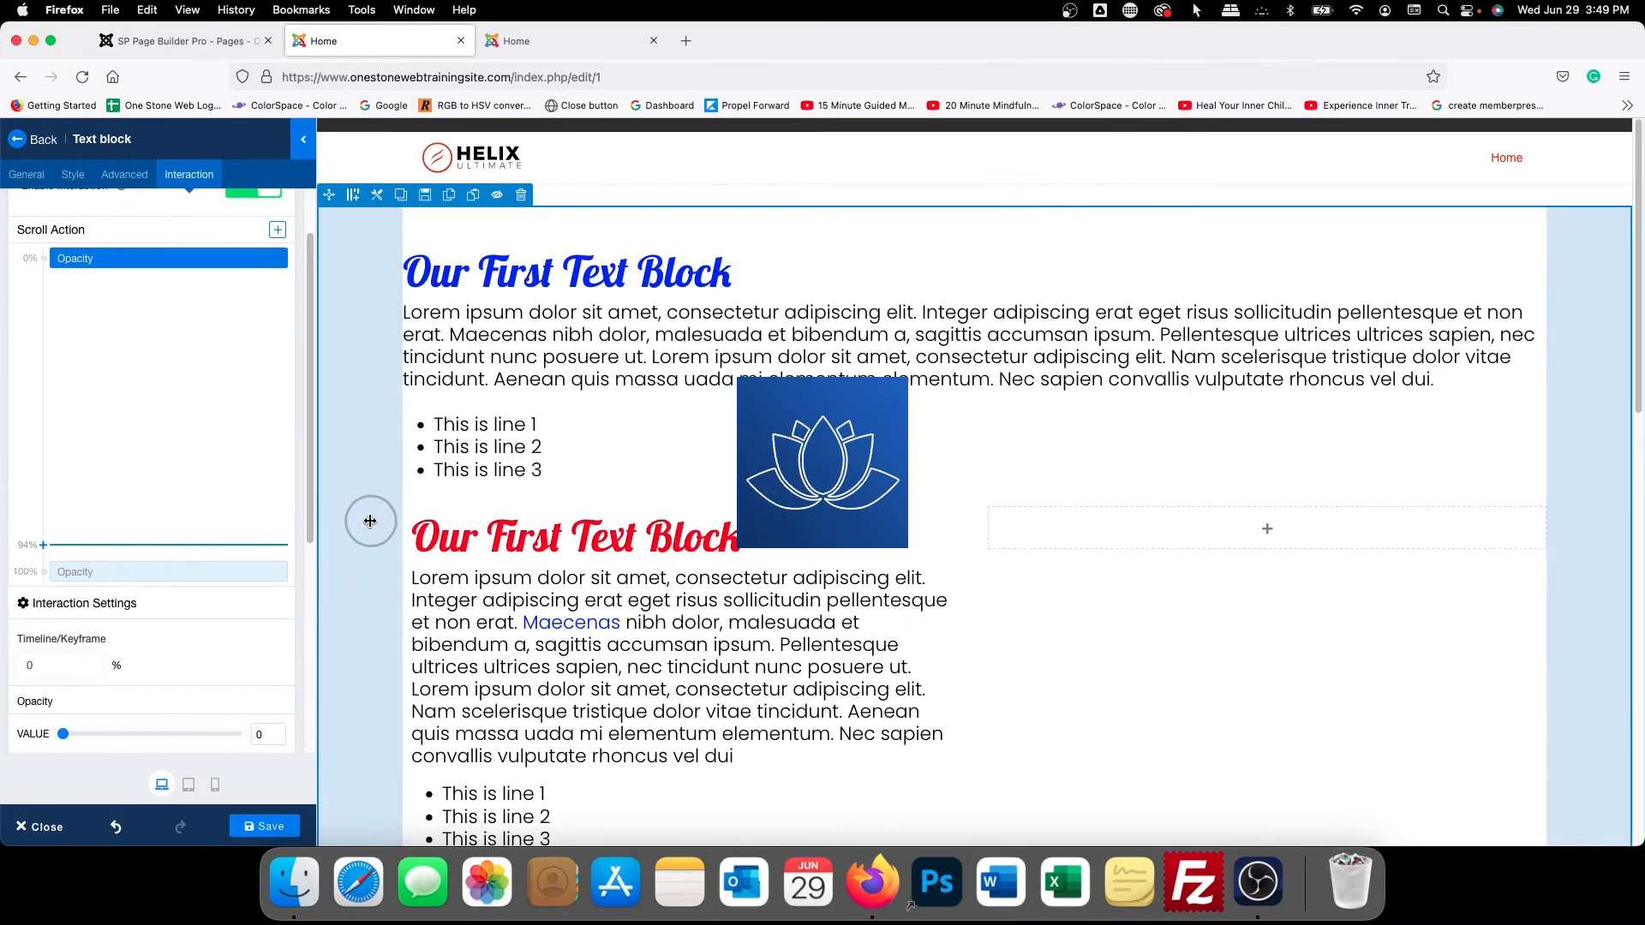
pyautogui.scroll(-4, 370, 521)
pyautogui.scroll(-1, 370, 522)
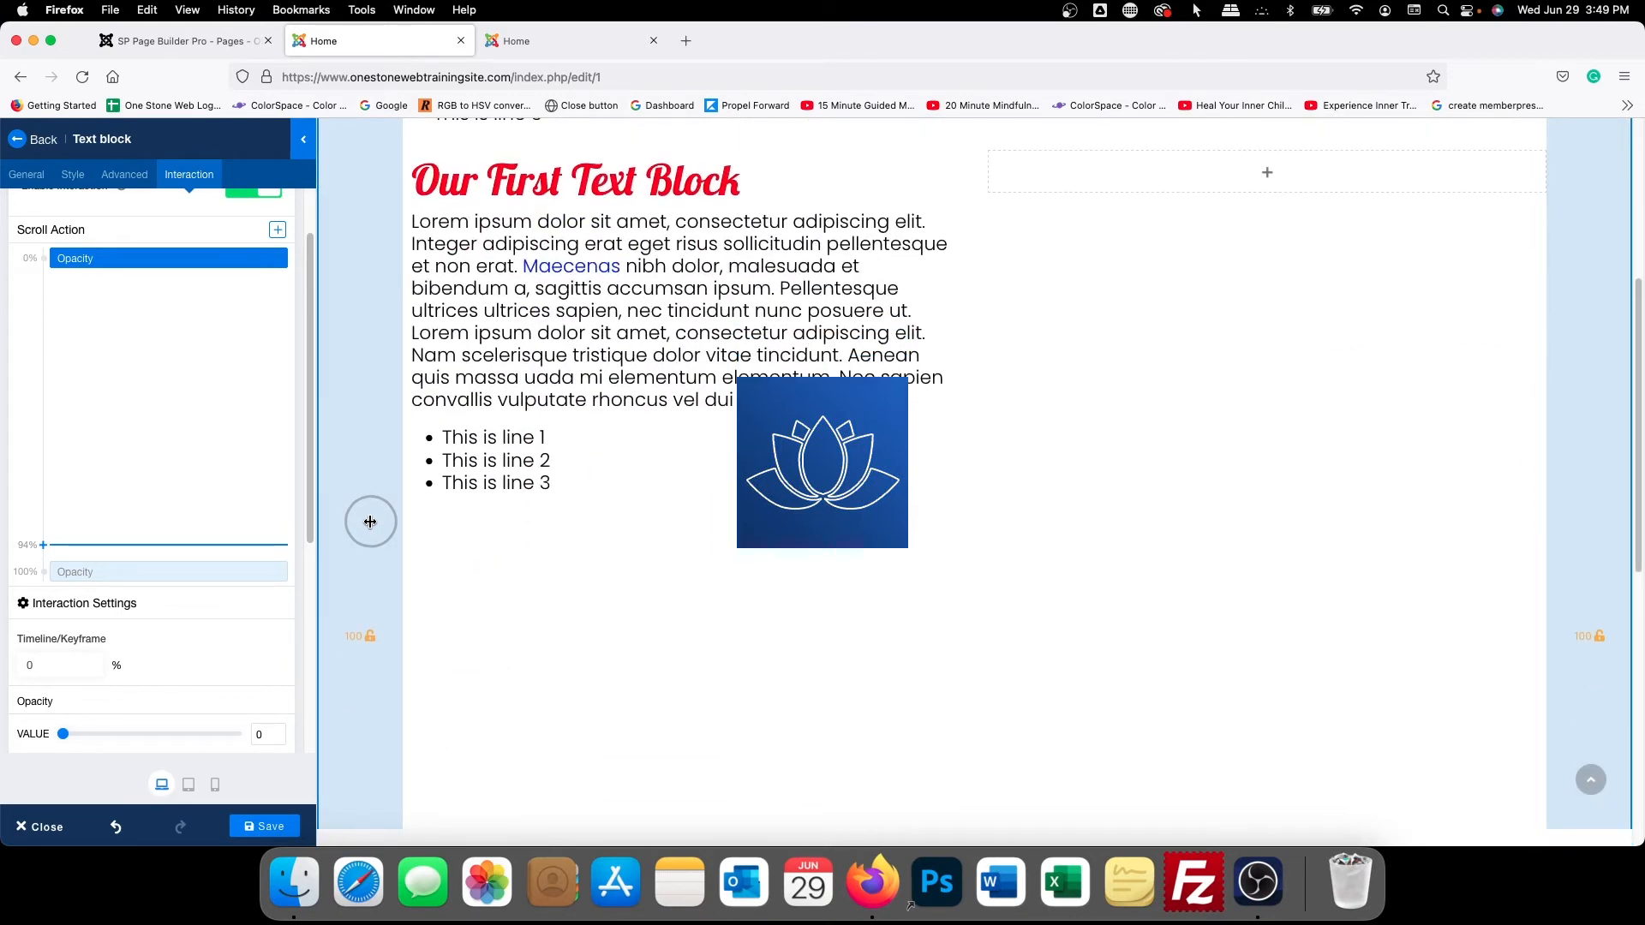
pyautogui.scroll(-5, 500, 485)
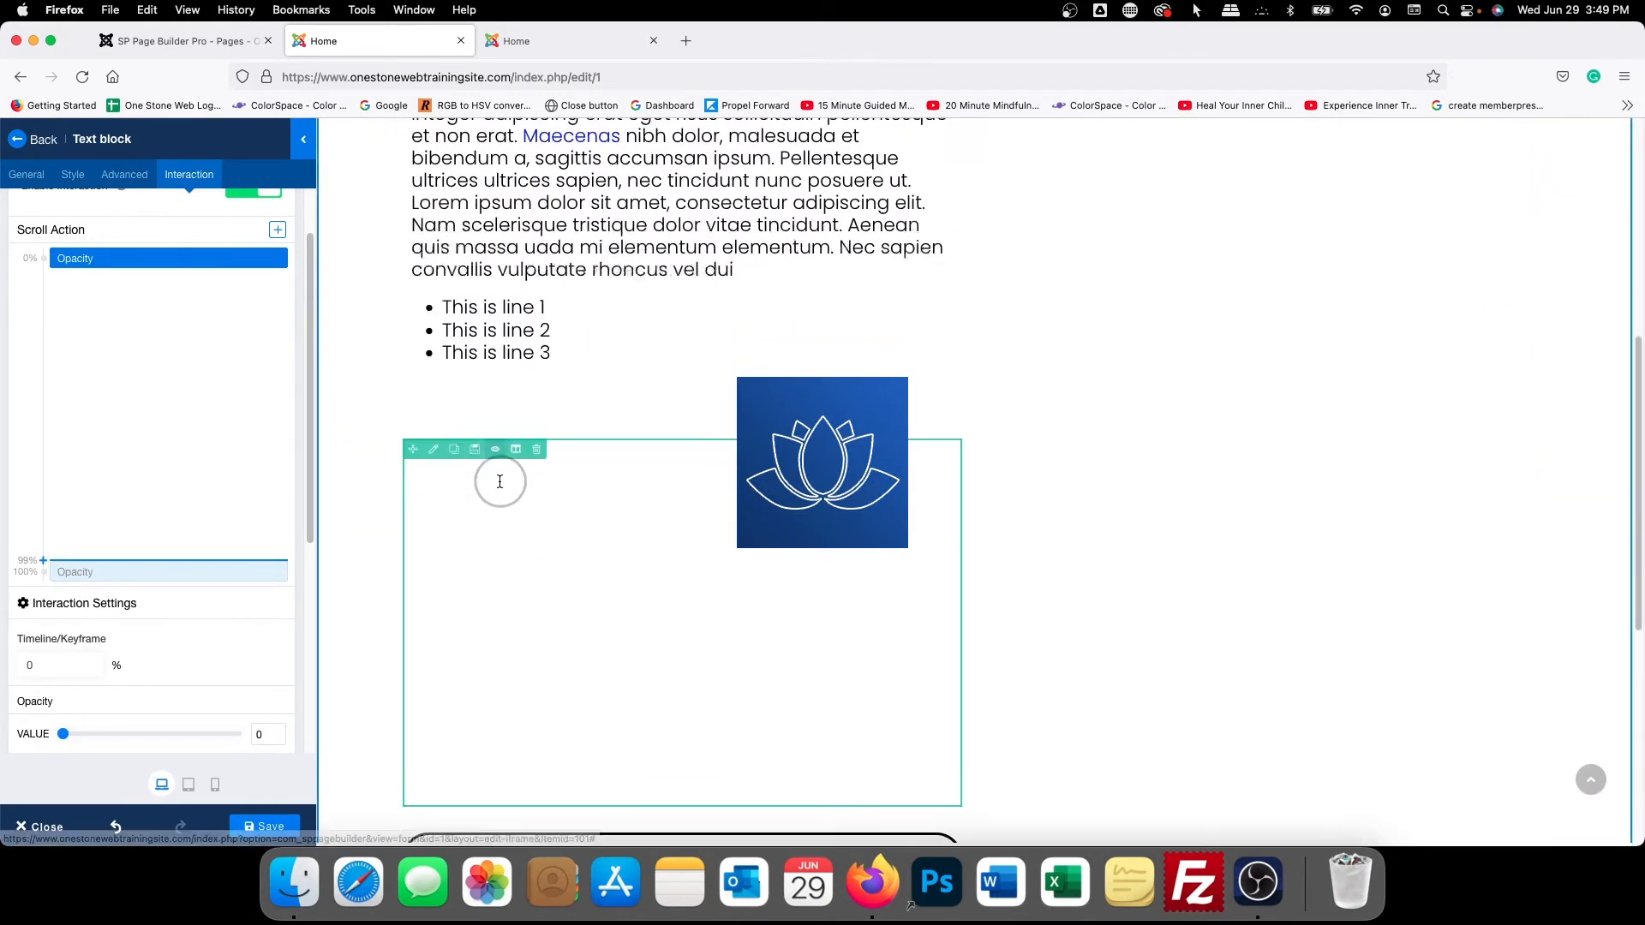
pyautogui.scroll(-10, 499, 481)
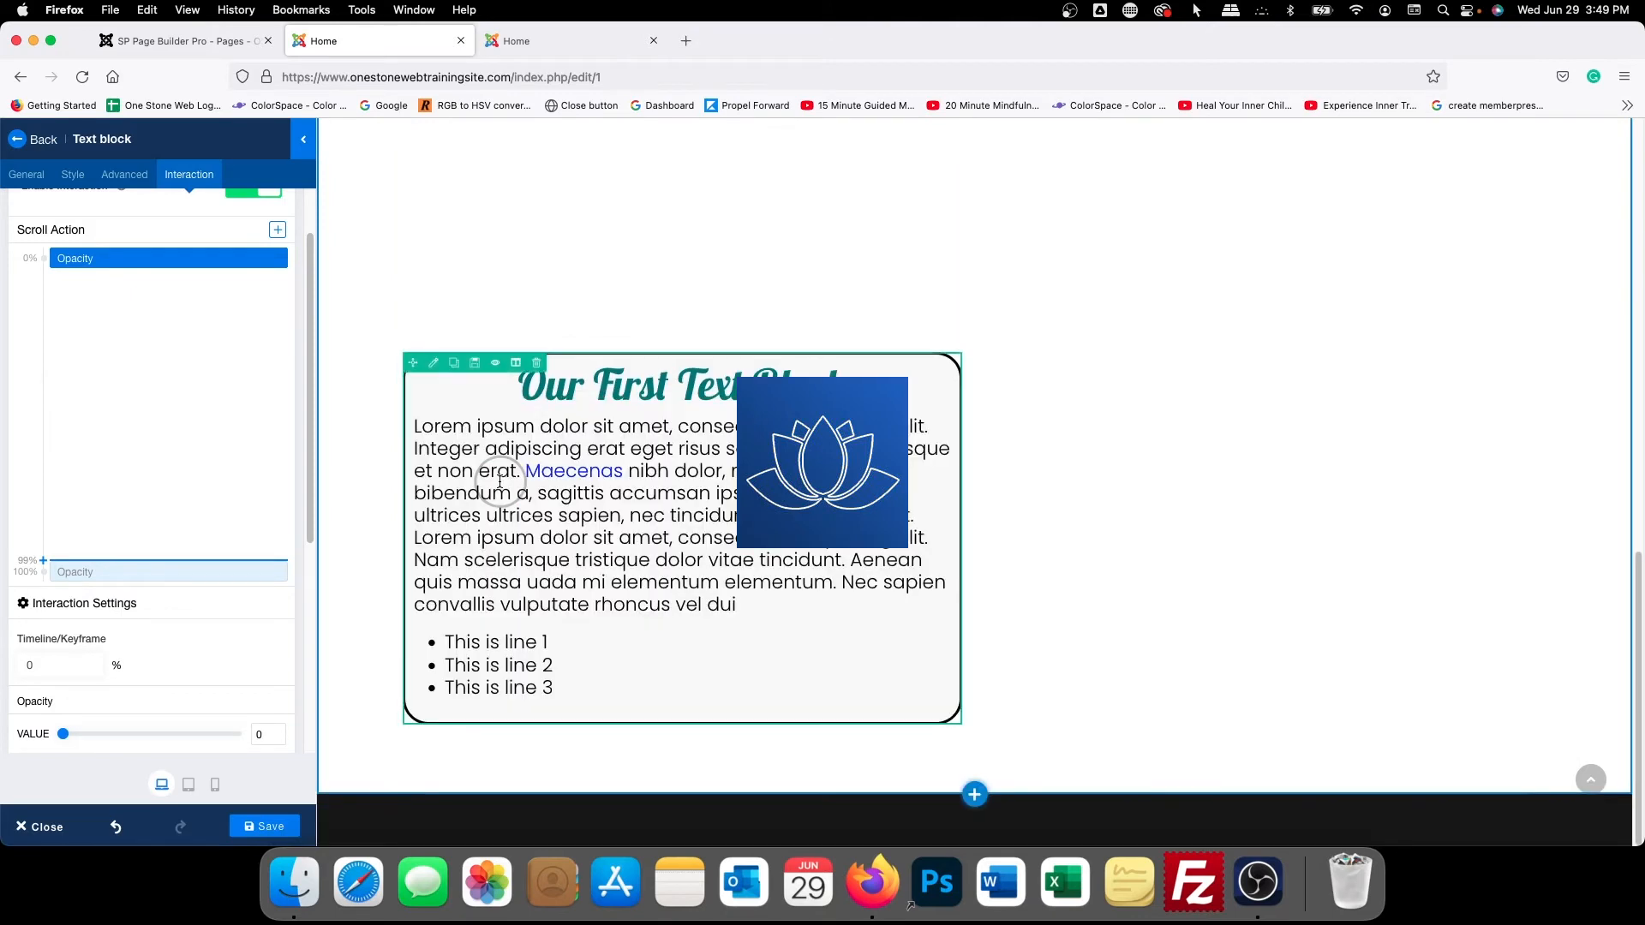
pyautogui.scroll(10, 499, 480)
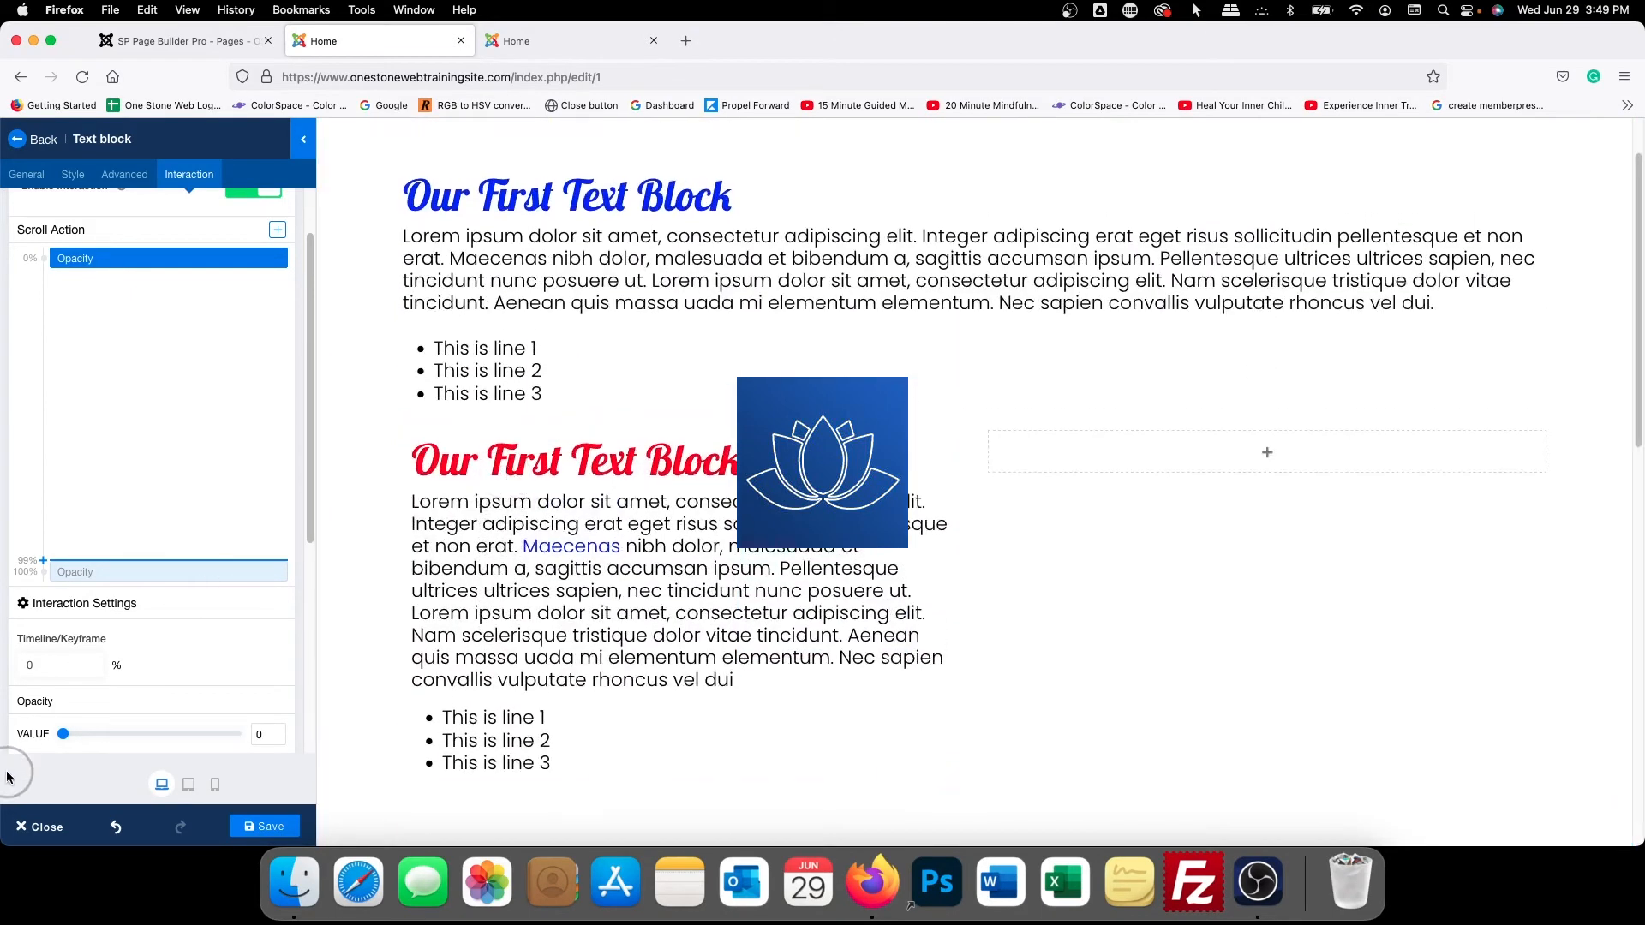
# Set the opacity value of the 100% keyframe to 1 and check the dark blue text block's fade in the preview
pyautogui.click(91, 572)
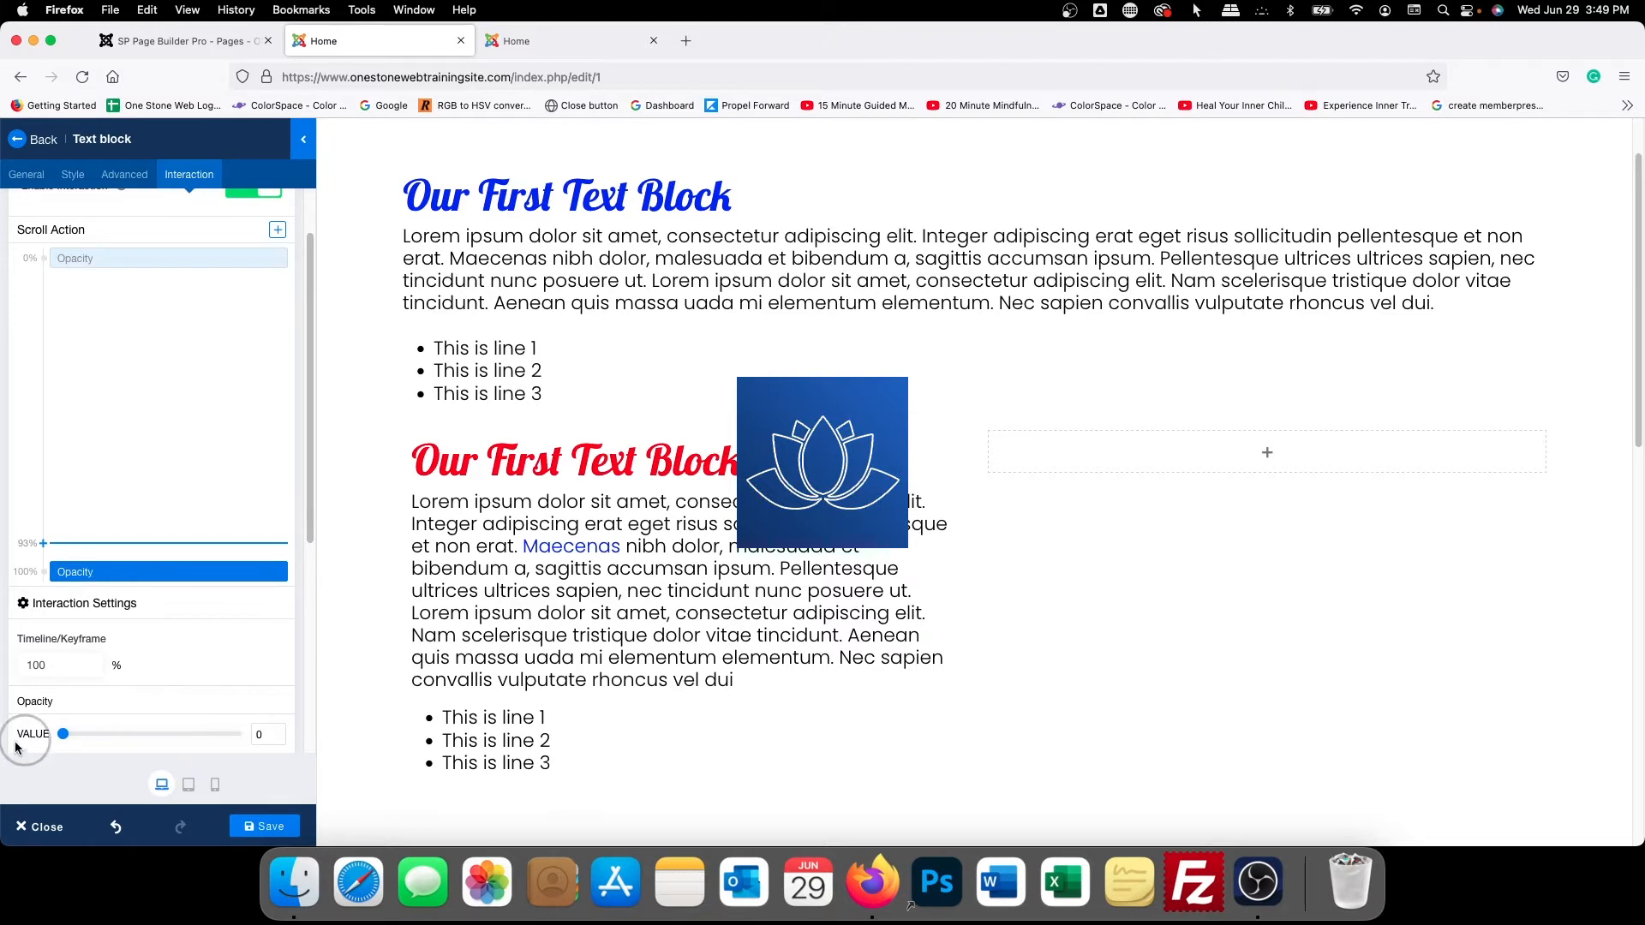
pyautogui.moveTo(64, 734); pyautogui.dragTo(268, 730)
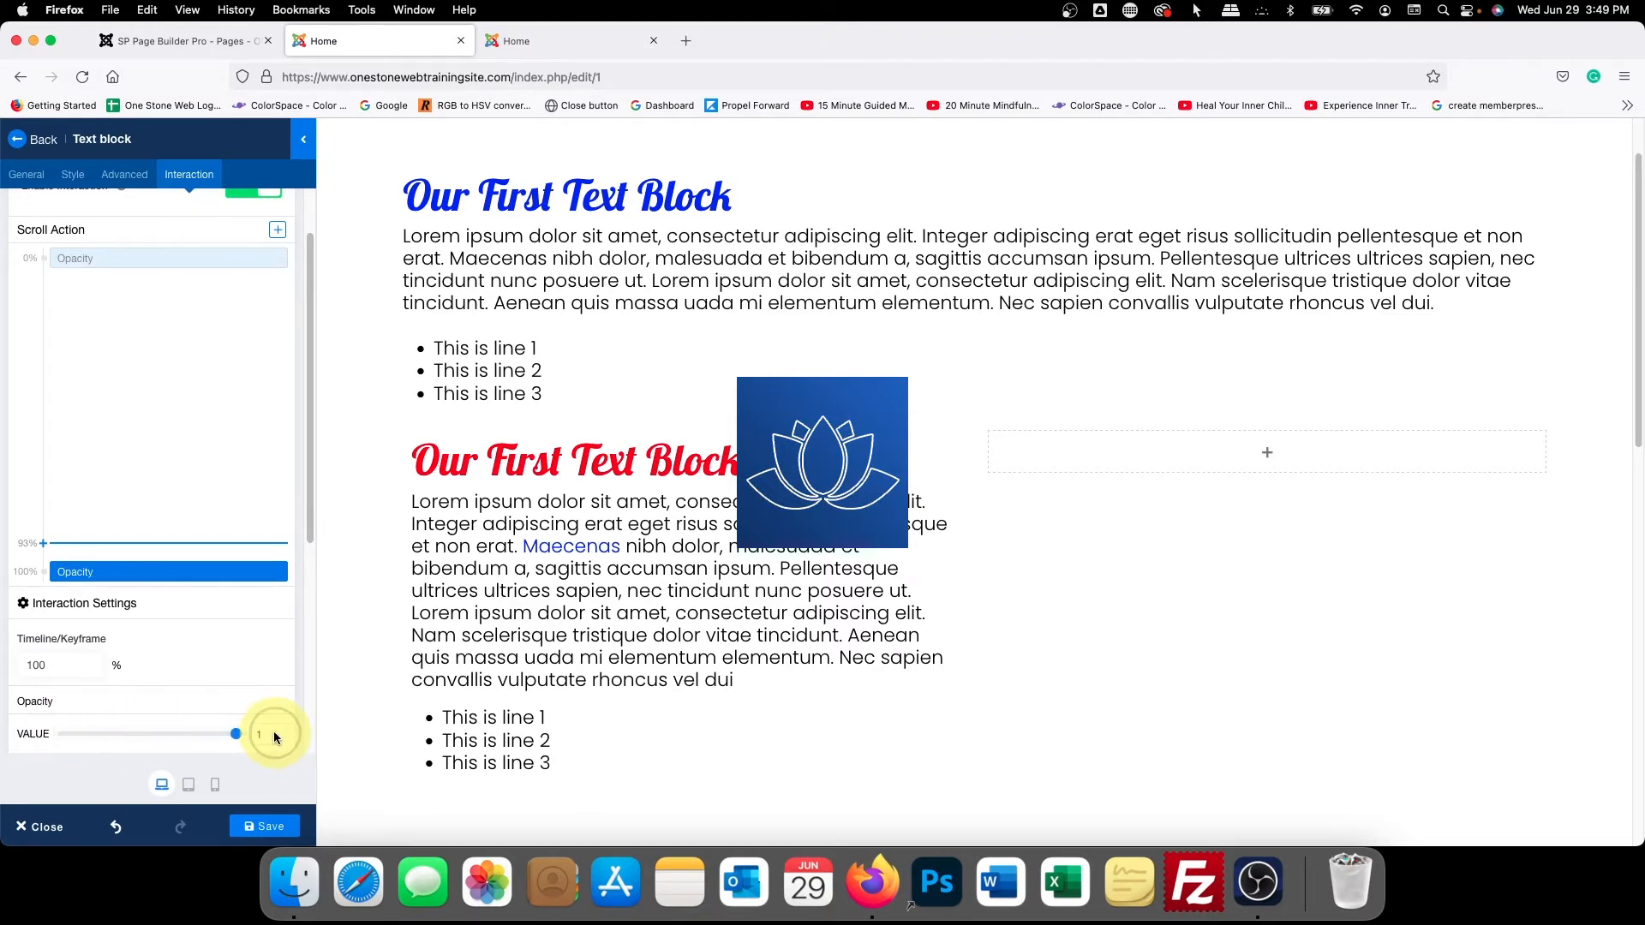
pyautogui.scroll(-5, 544, 536)
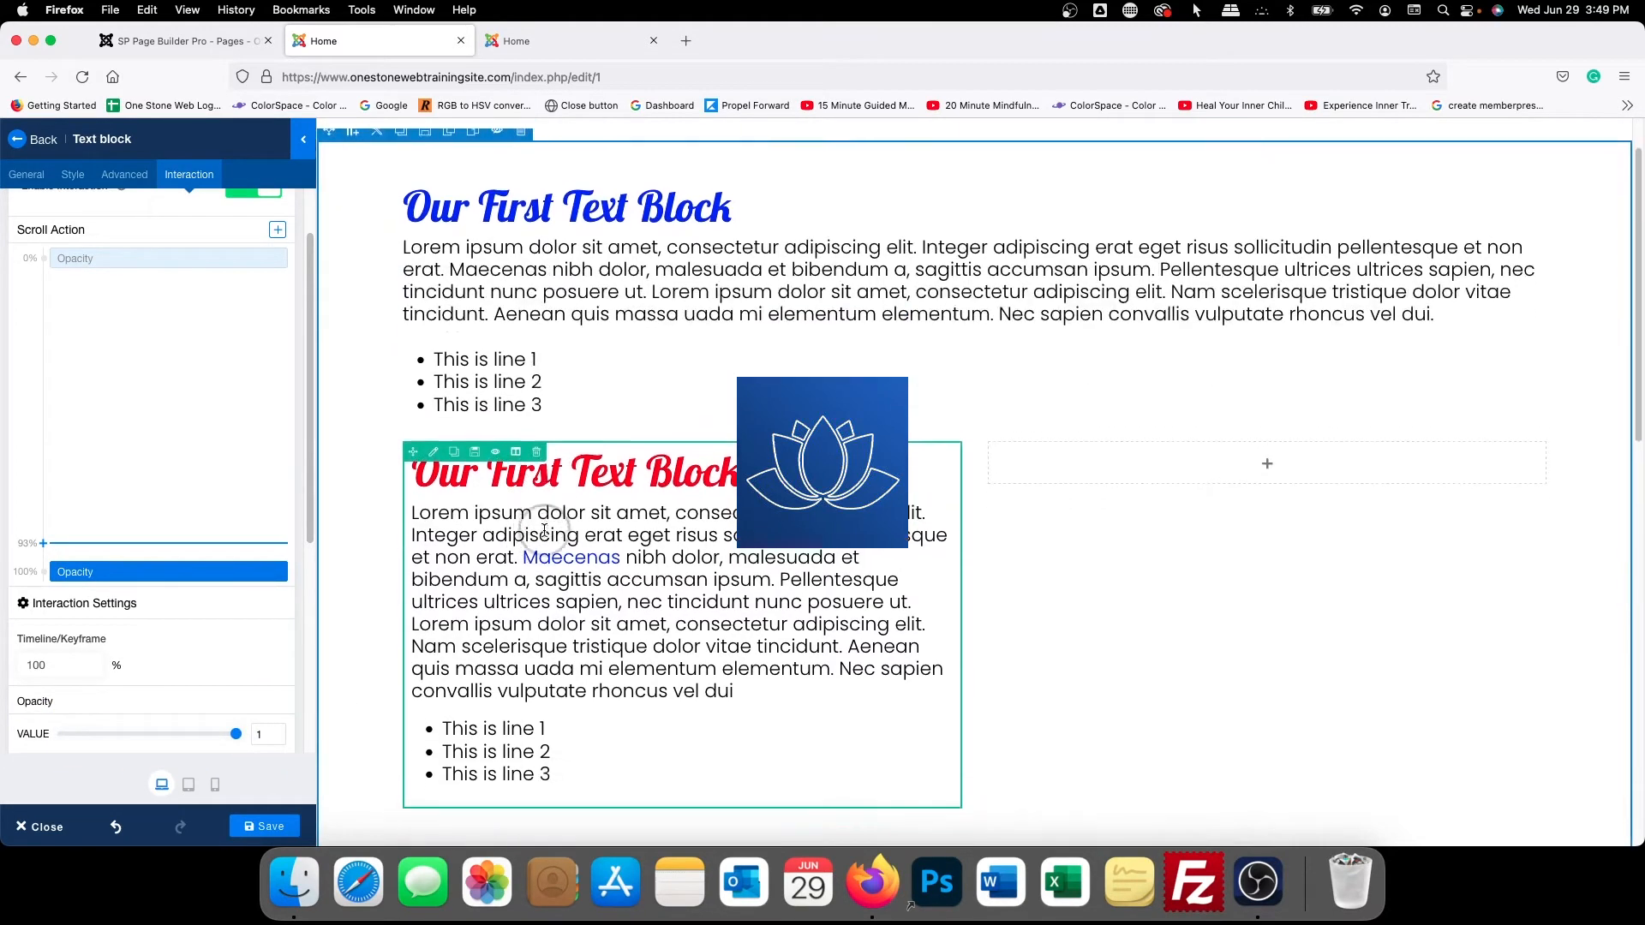
pyautogui.scroll(-5, 543, 532)
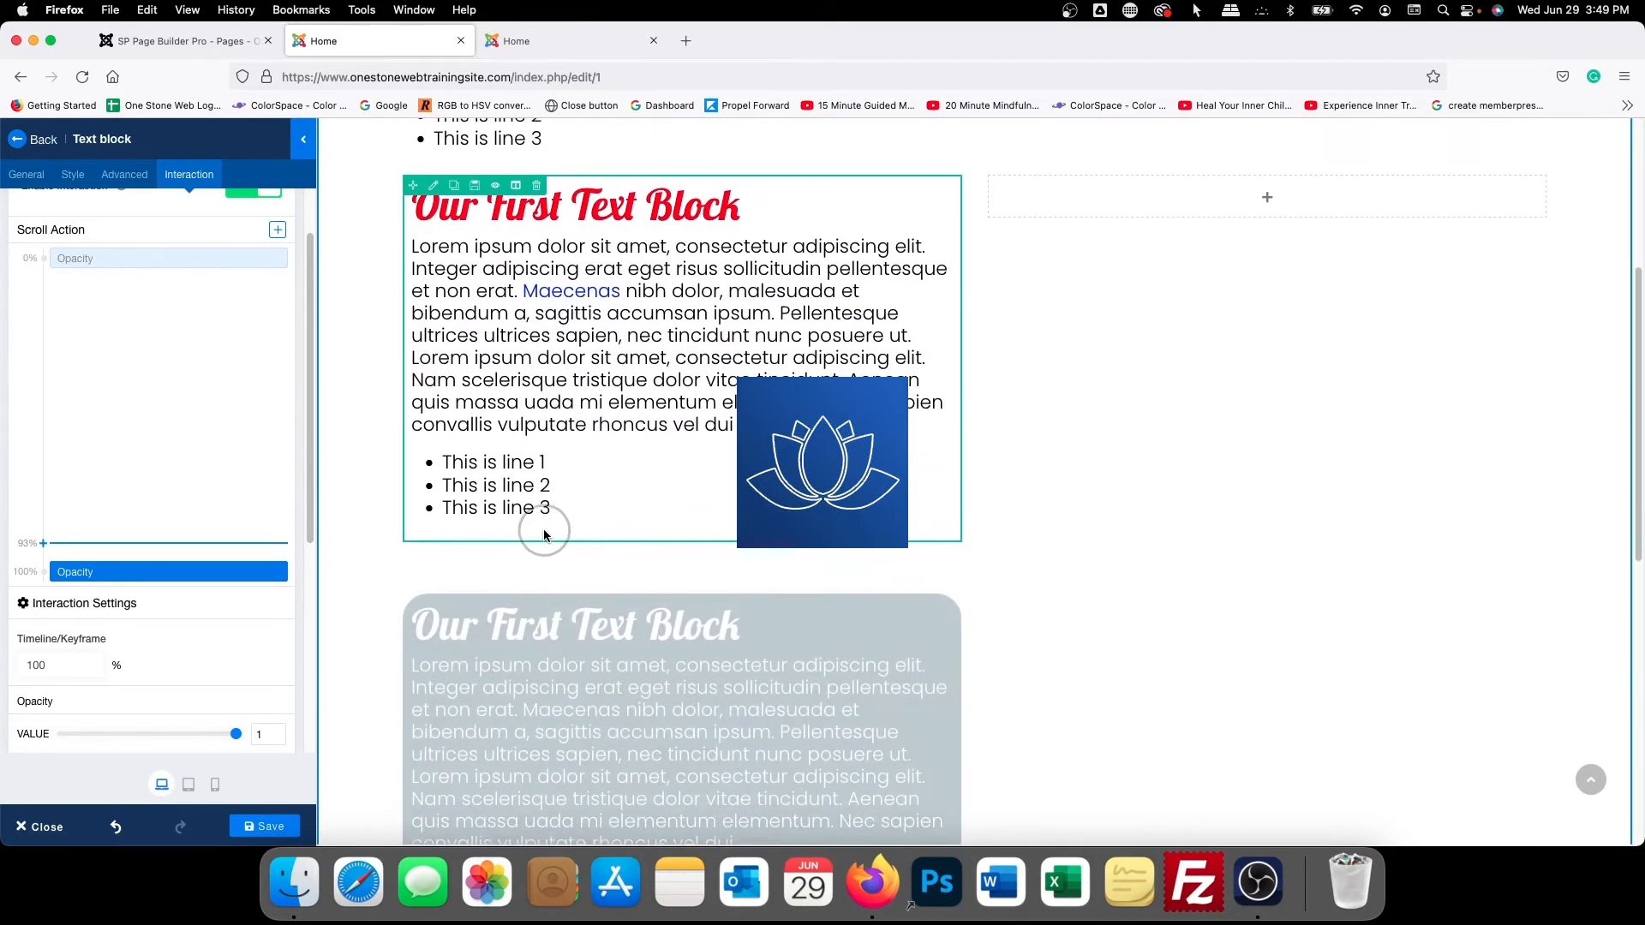
pyautogui.scroll(-5, 543, 532)
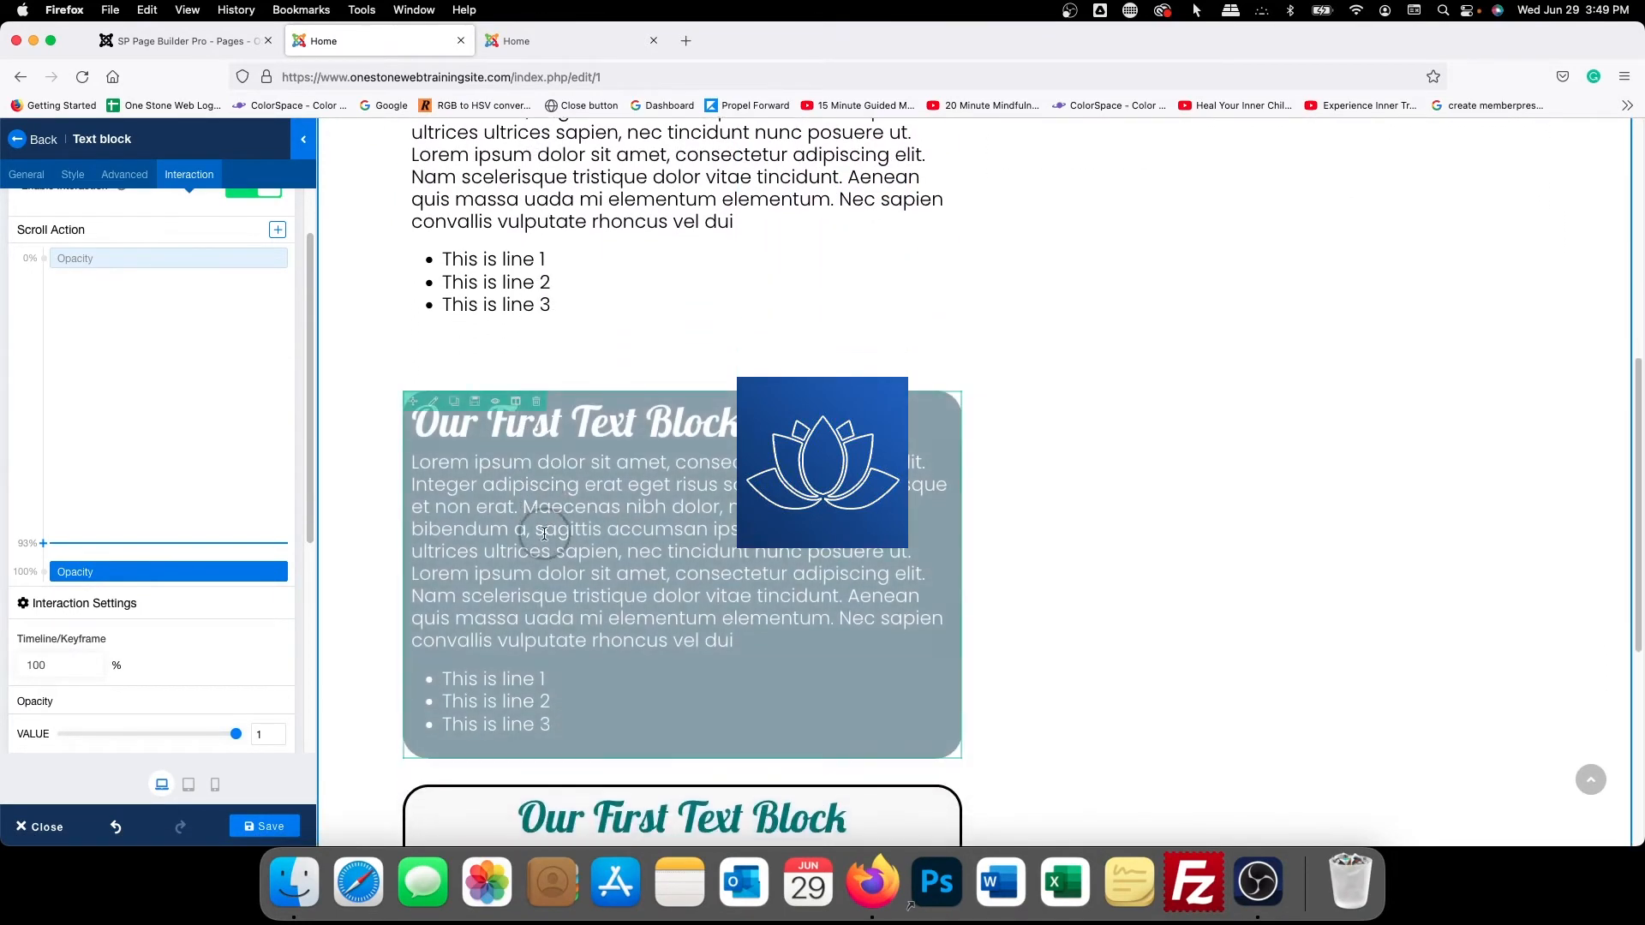
pyautogui.scroll(-5, 545, 533)
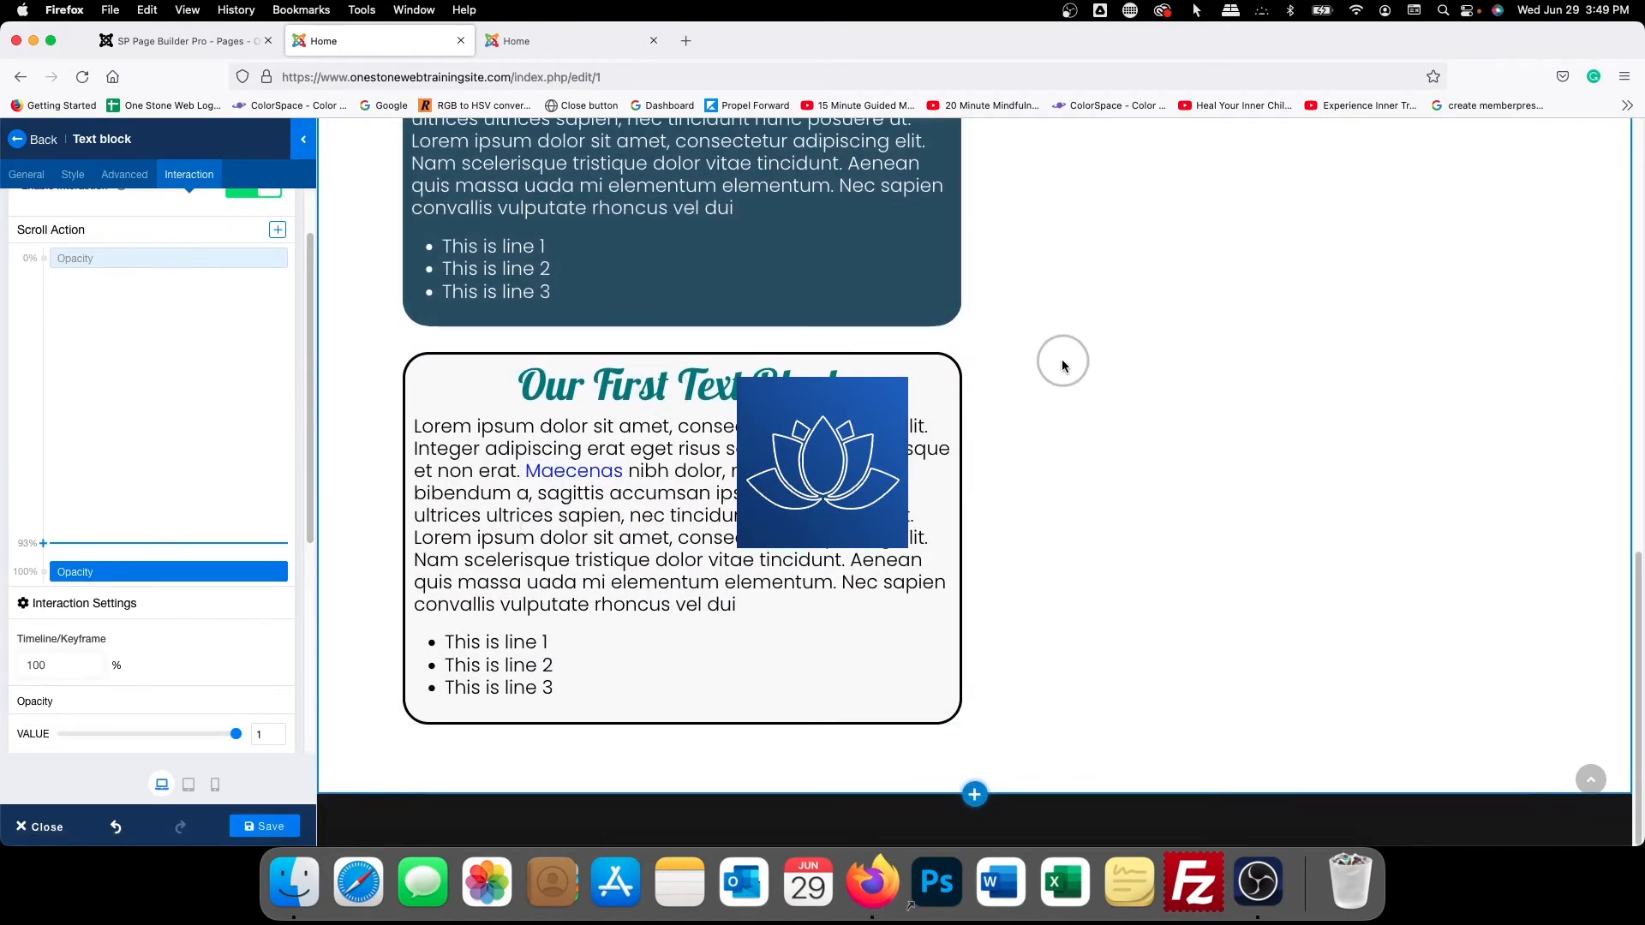
pyautogui.scroll(10, 1040, 366)
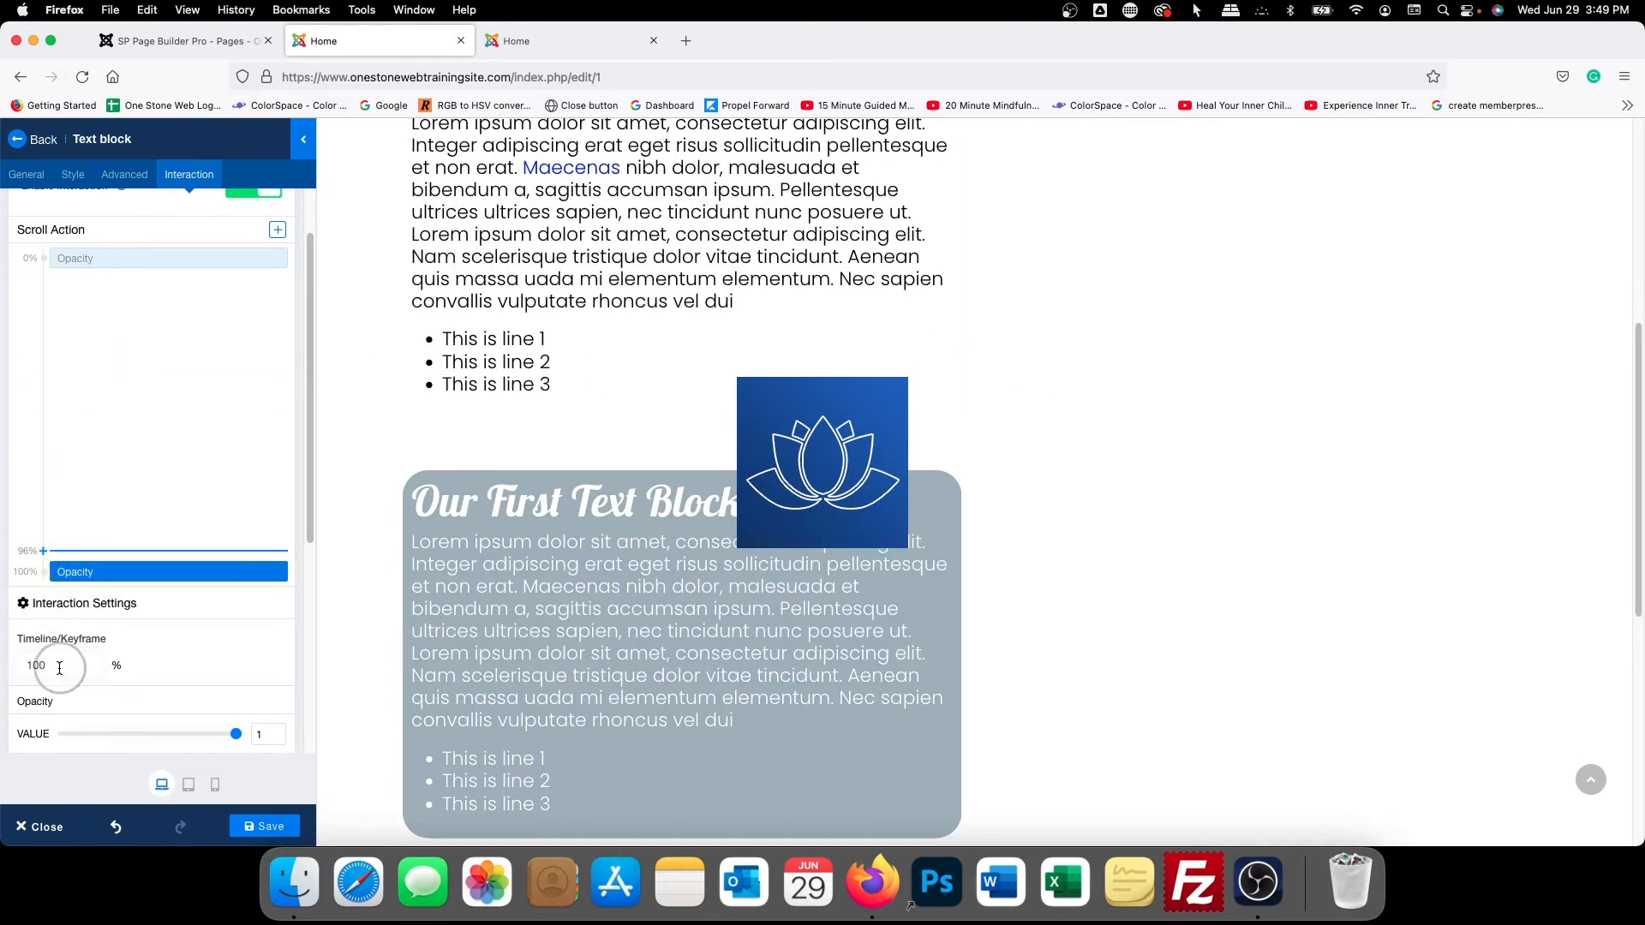
# Move the dark blue text block's ending Opacity keyframe to 20% and check the fade in the preview
pyautogui.moveTo(60, 667); pyautogui.dragTo(2, 656)
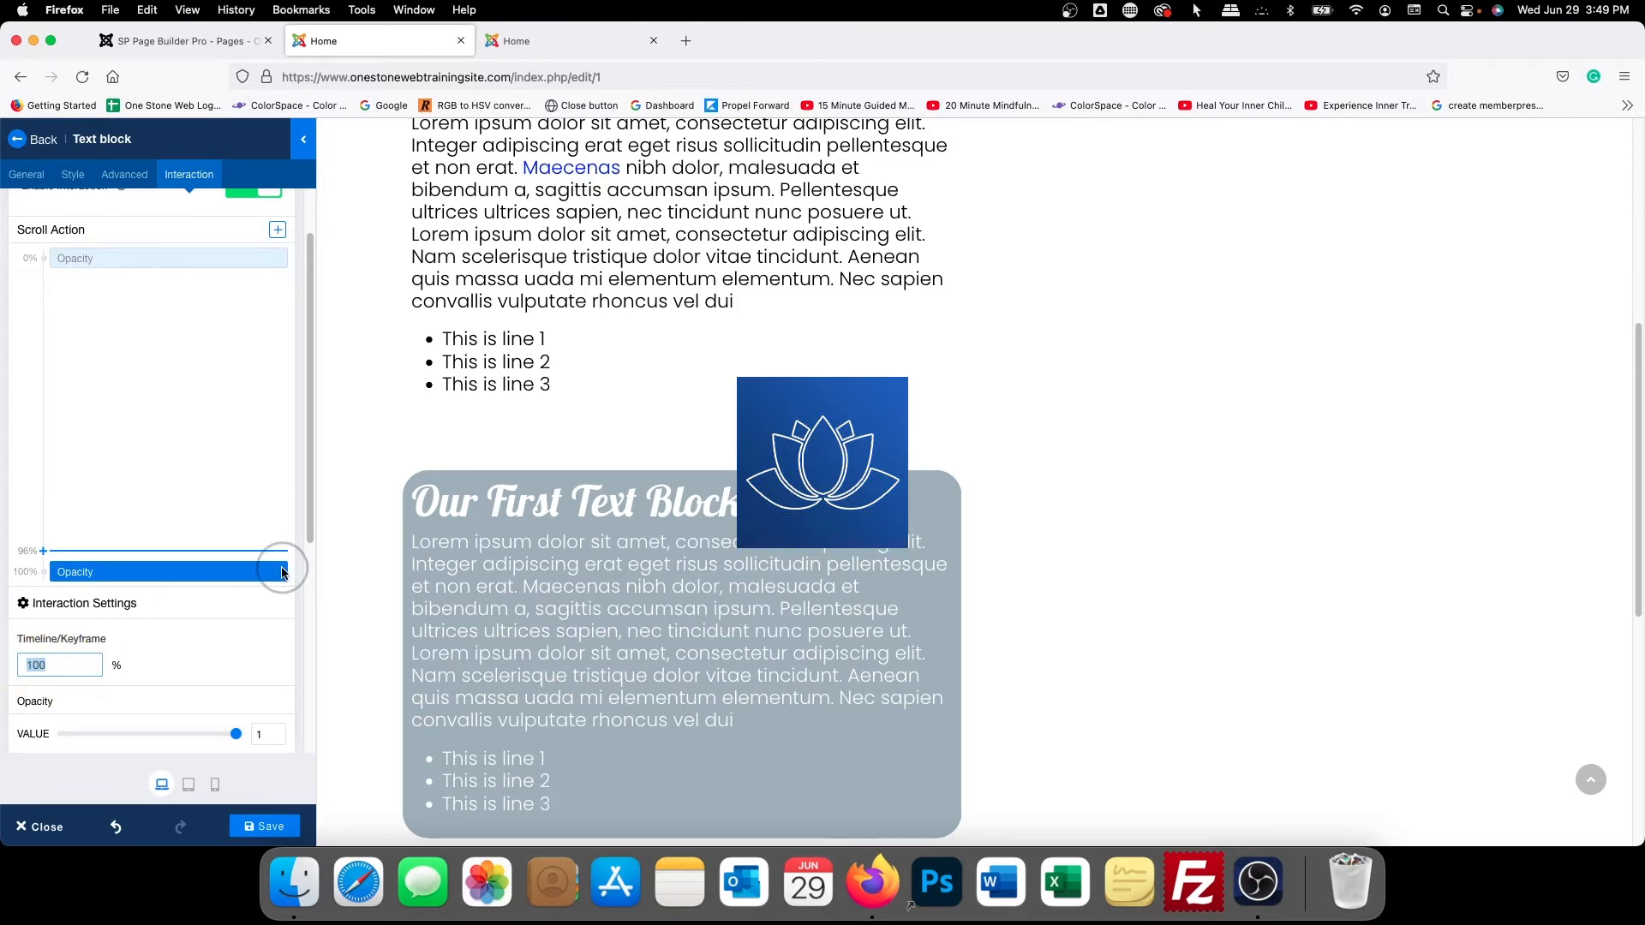
pyautogui.write('20')
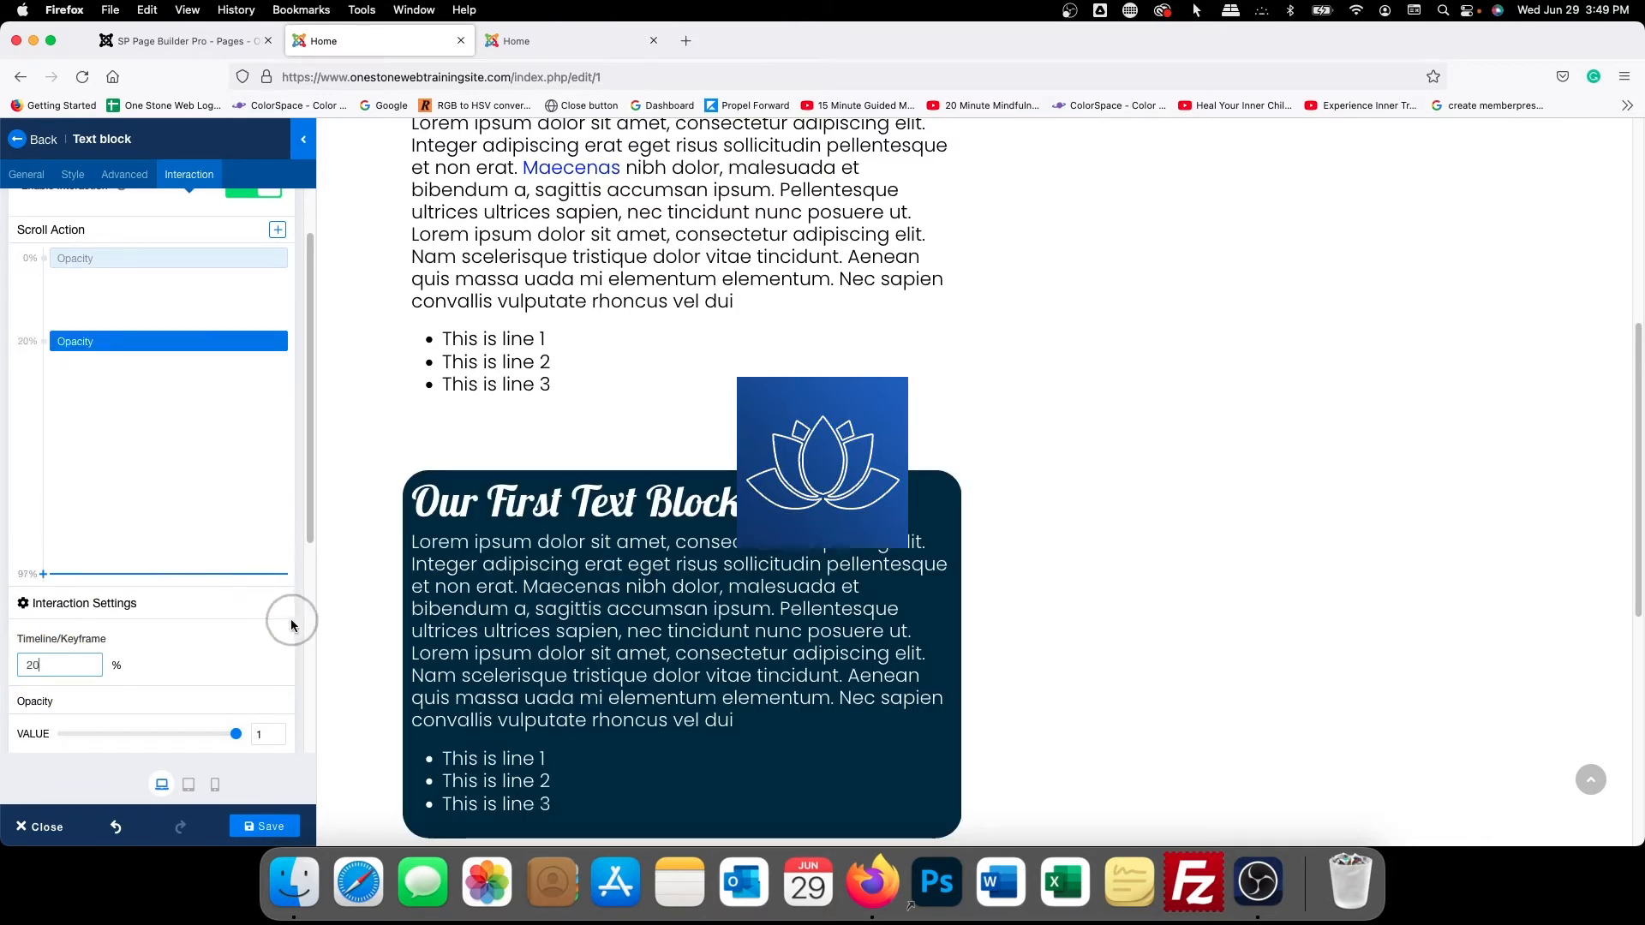
pyautogui.scroll(-5, 542, 600)
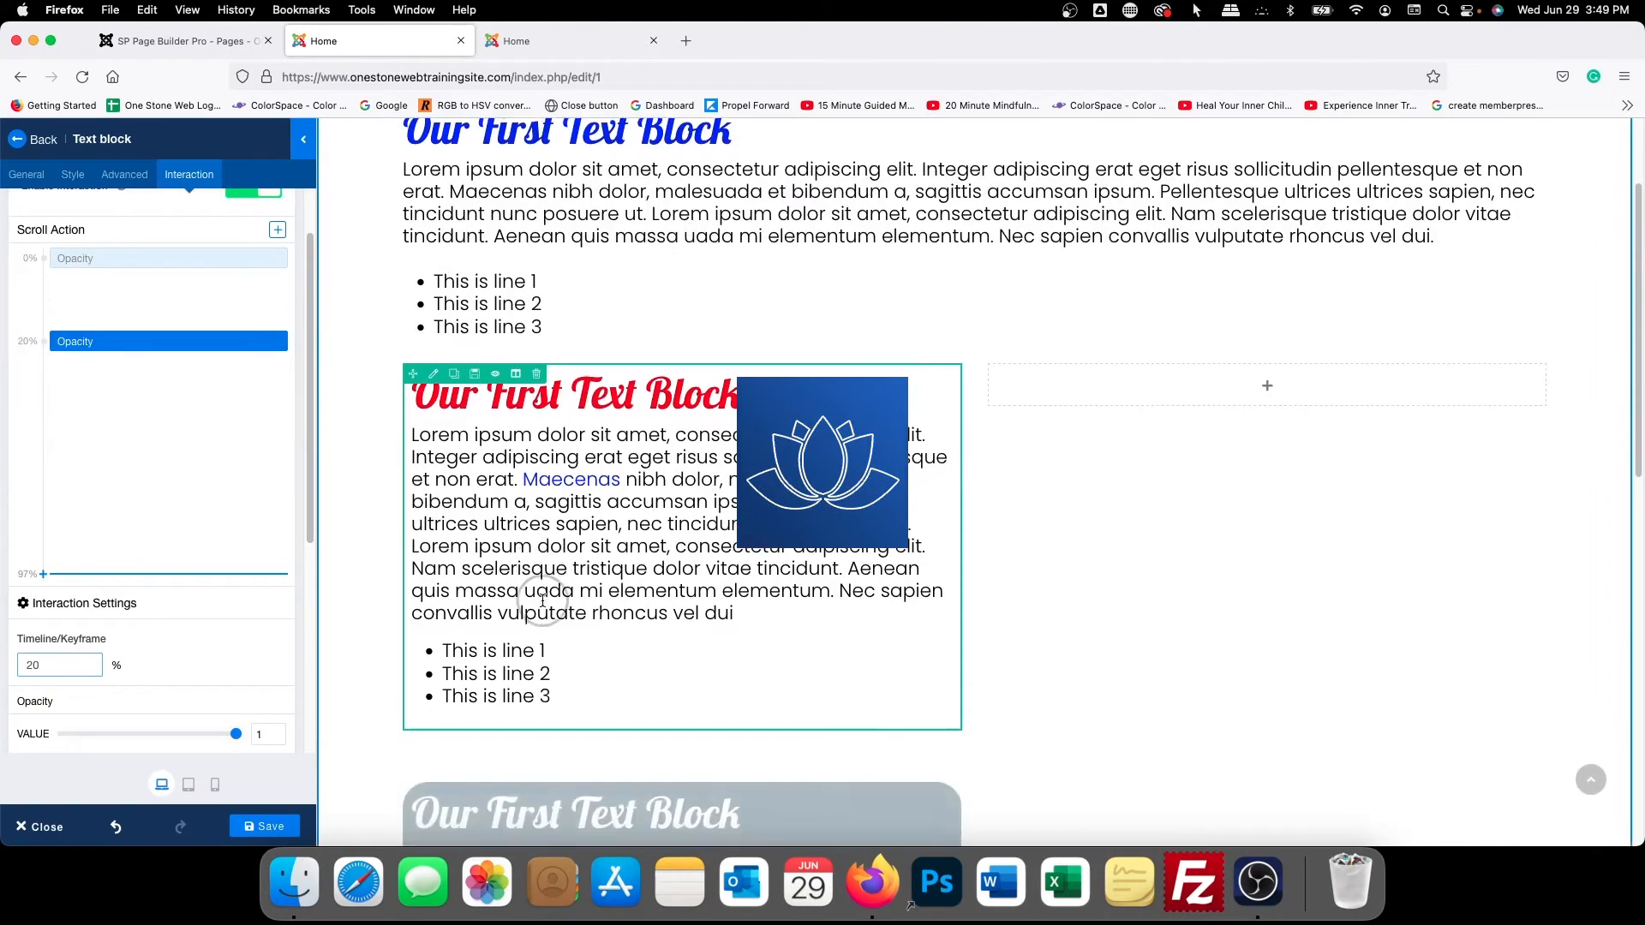
pyautogui.scroll(-5, 542, 601)
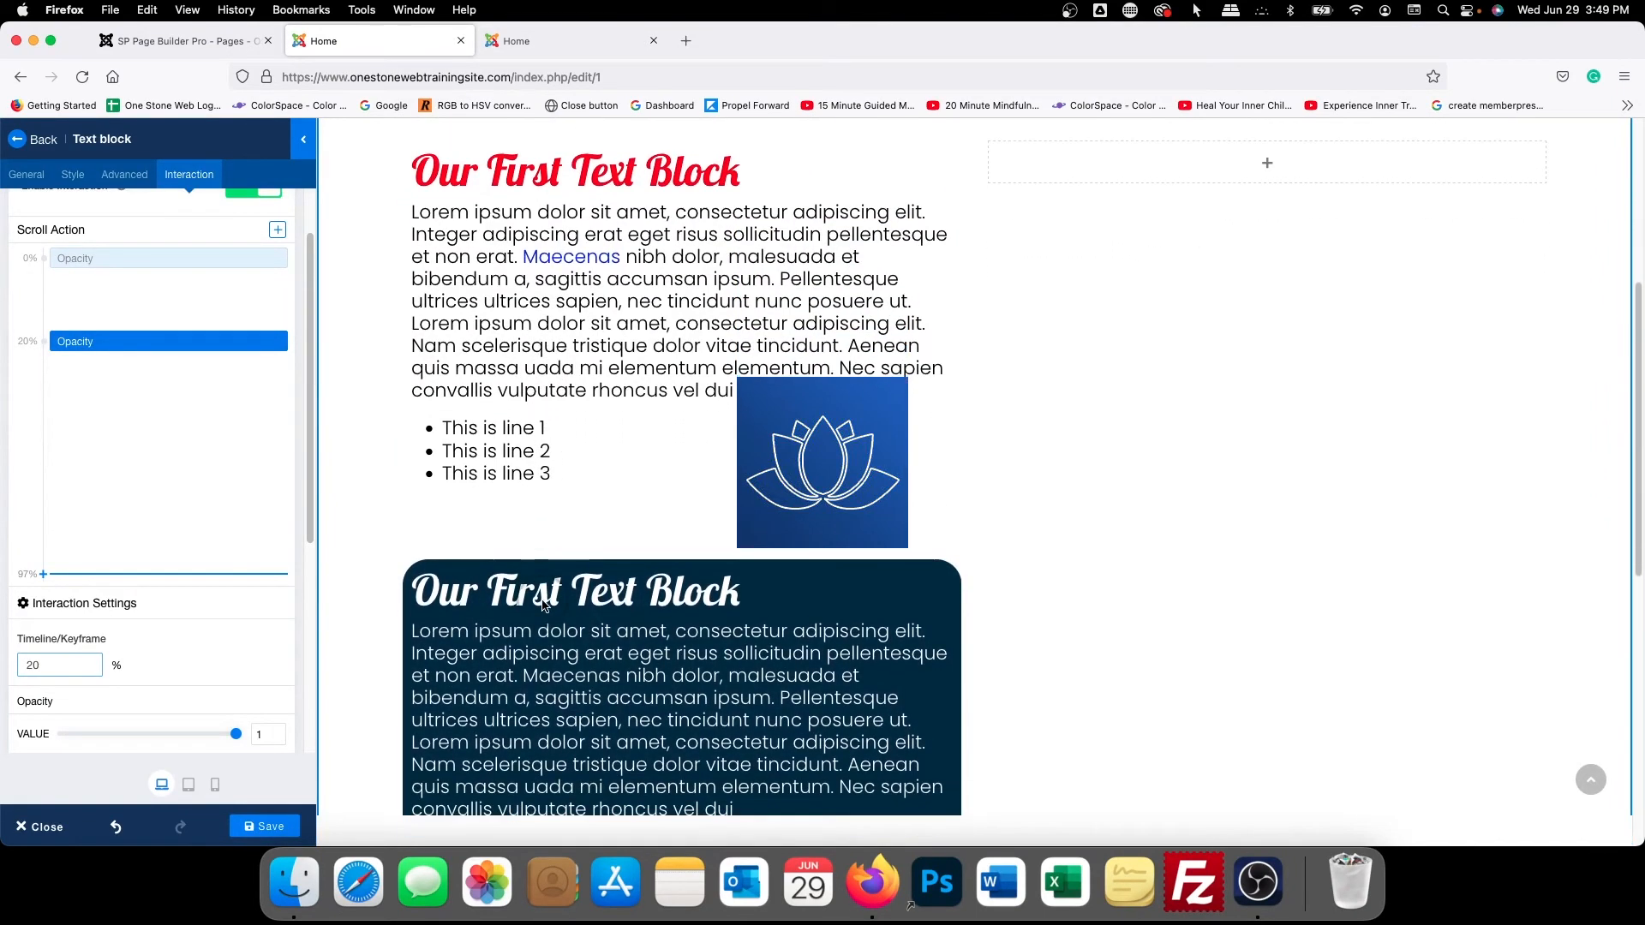
pyautogui.scroll(-2, 542, 607)
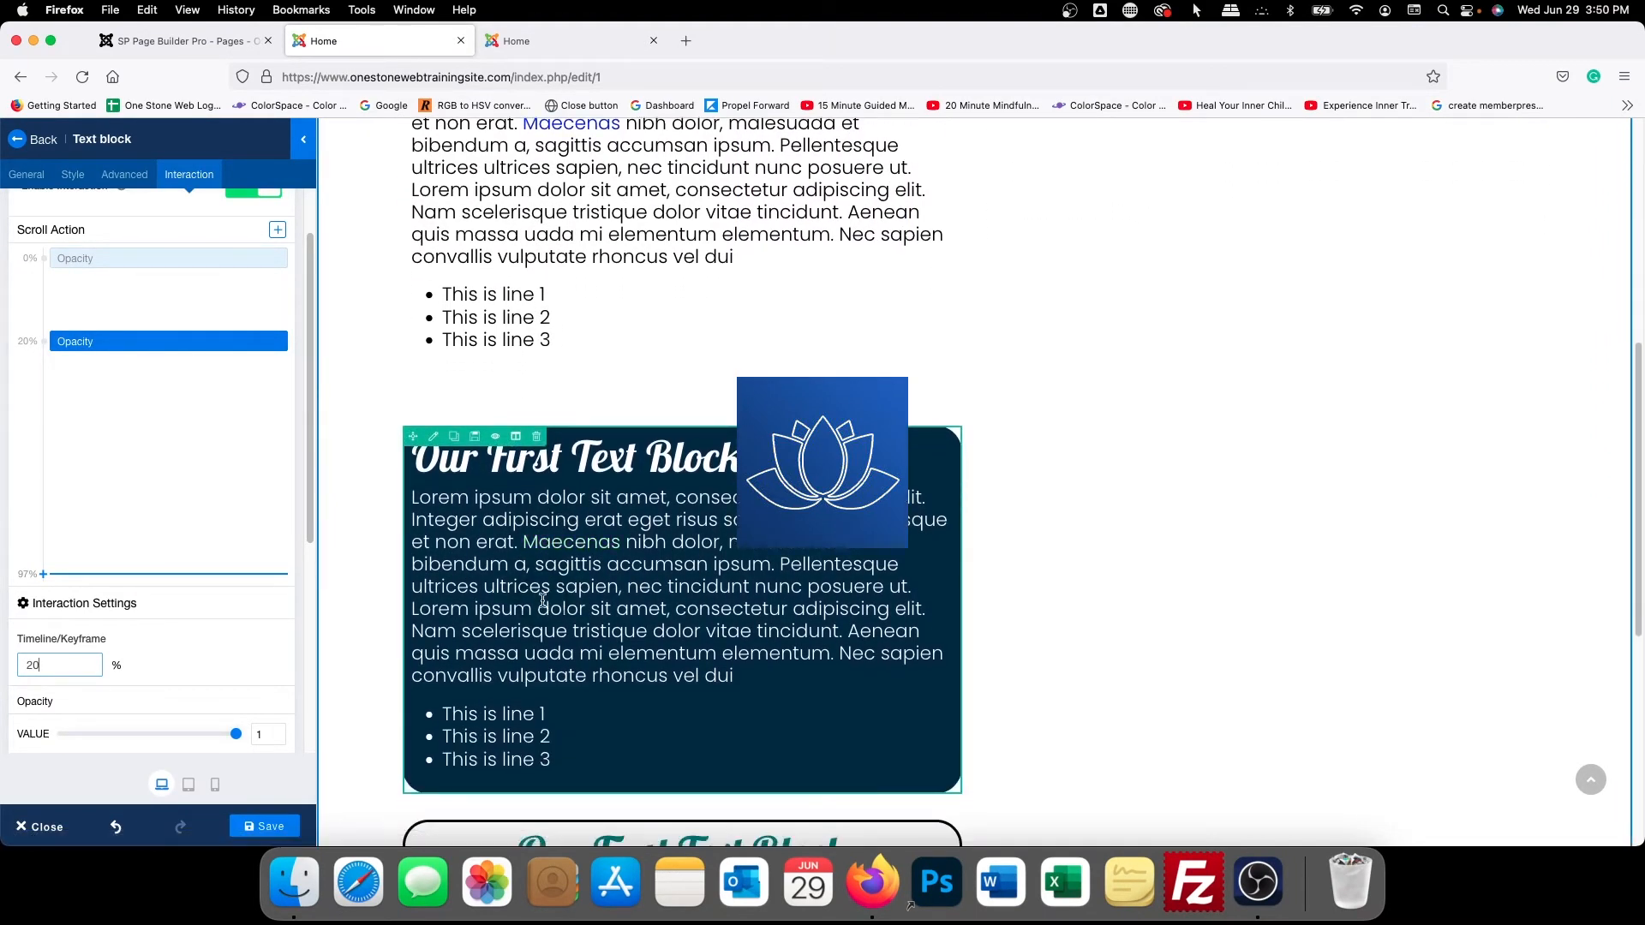
pyautogui.scroll(10, 561, 607)
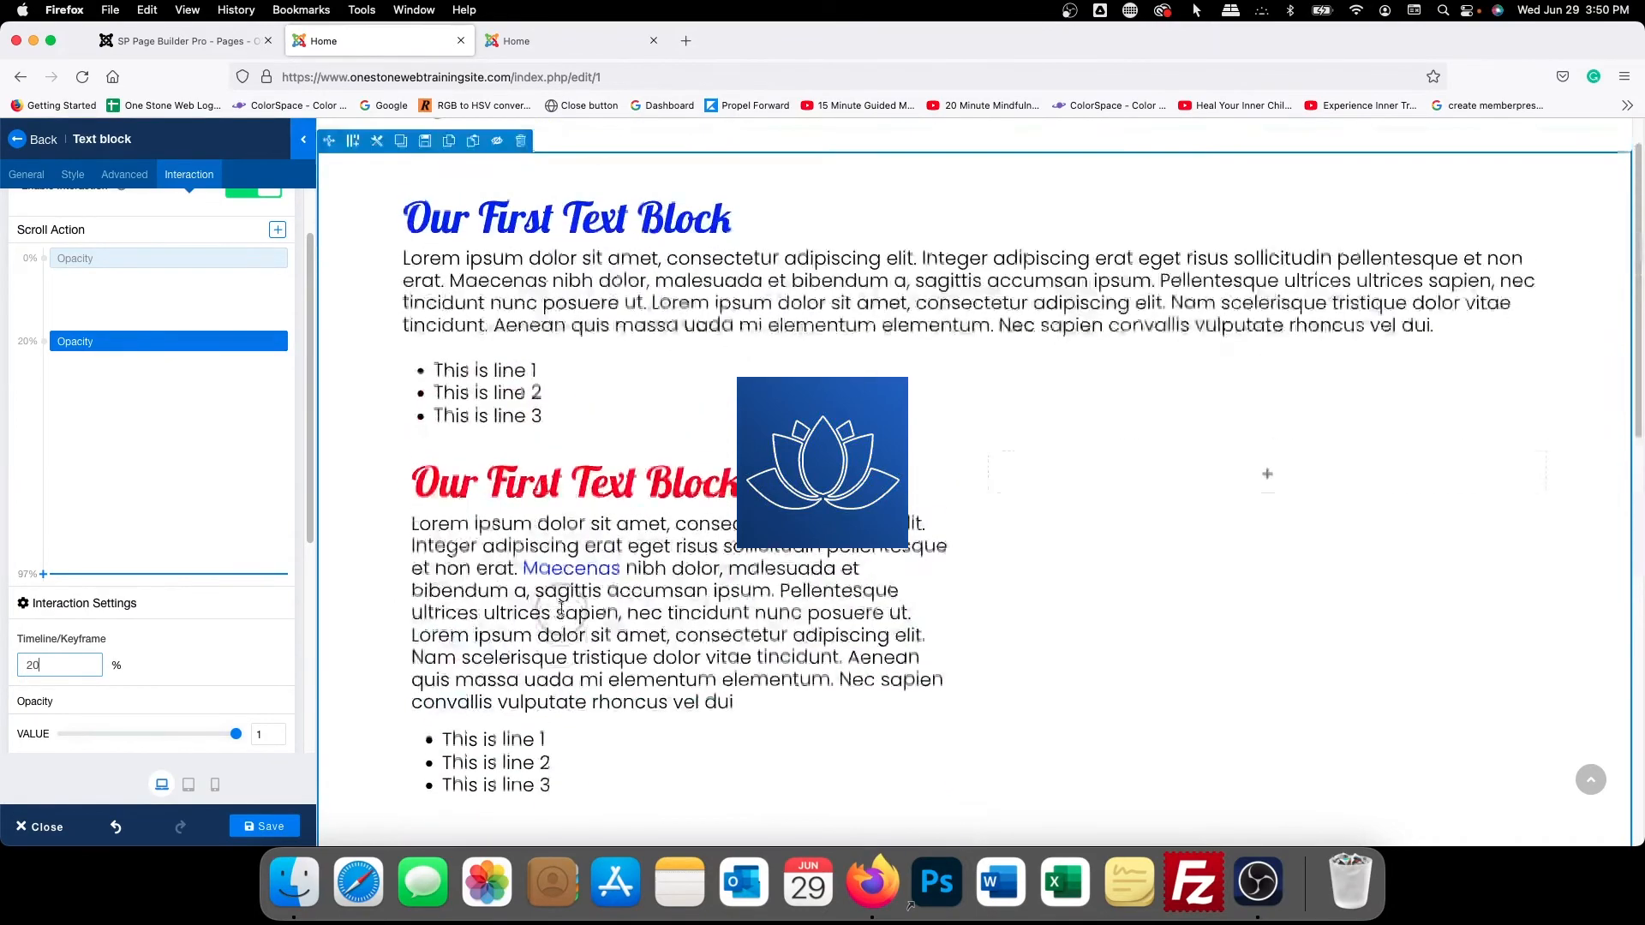
pyautogui.scroll(-8, 561, 608)
pyautogui.scroll(8, 561, 608)
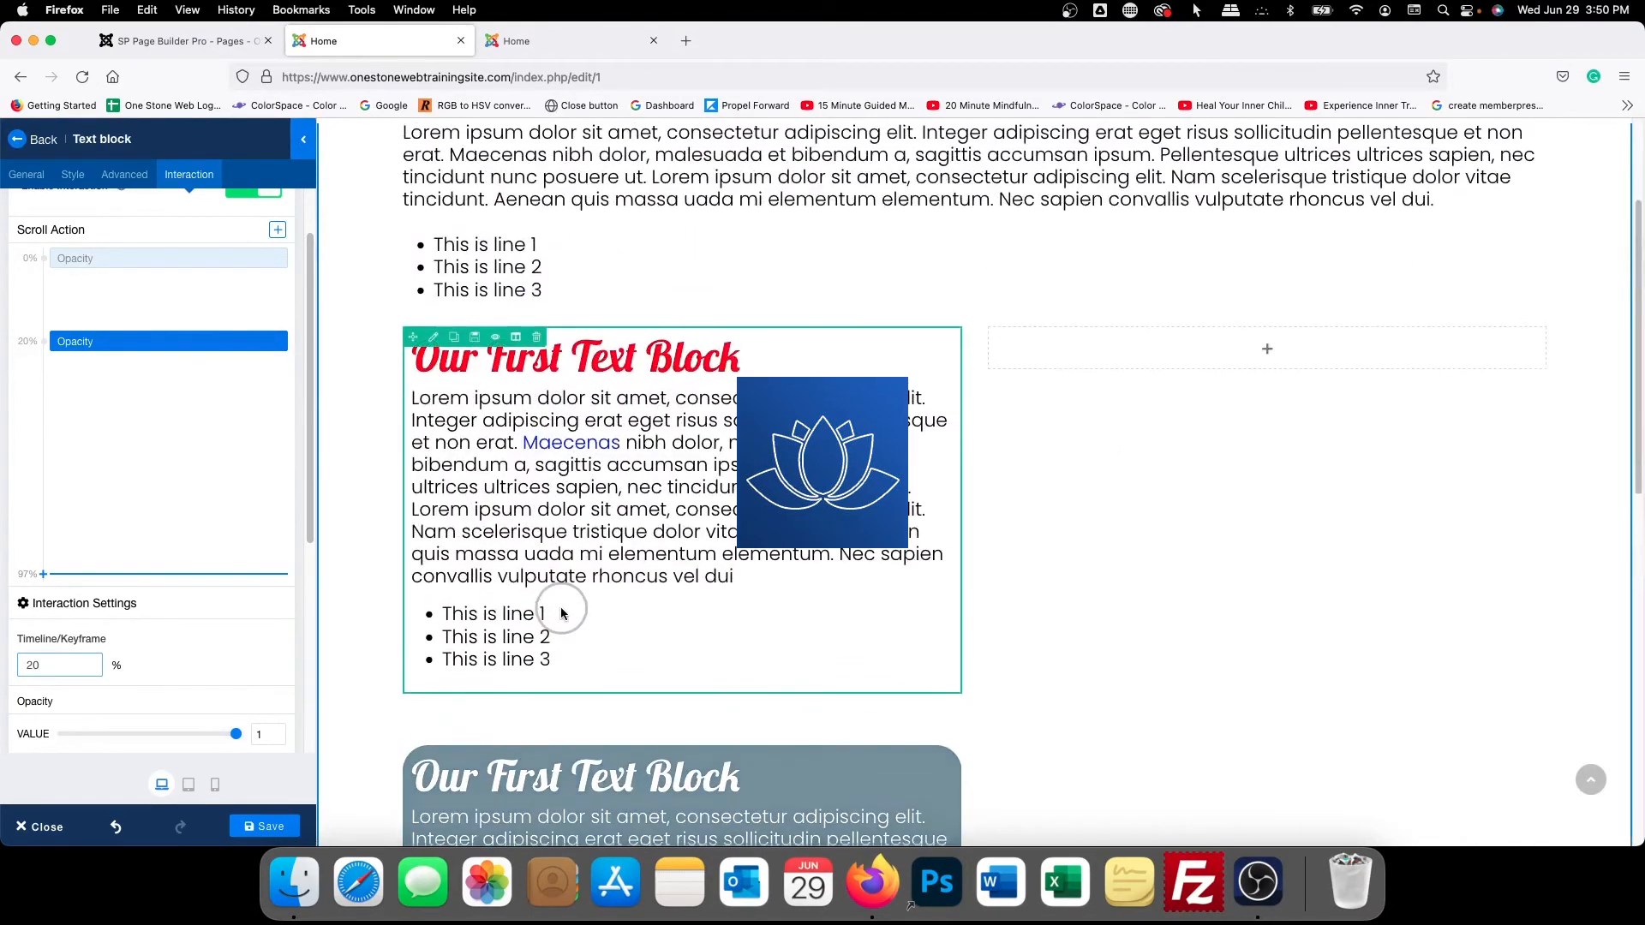
# Move the dark blue text block's starting Opacity keyframe to 5% on the scroll timeline
pyautogui.click(105, 271)
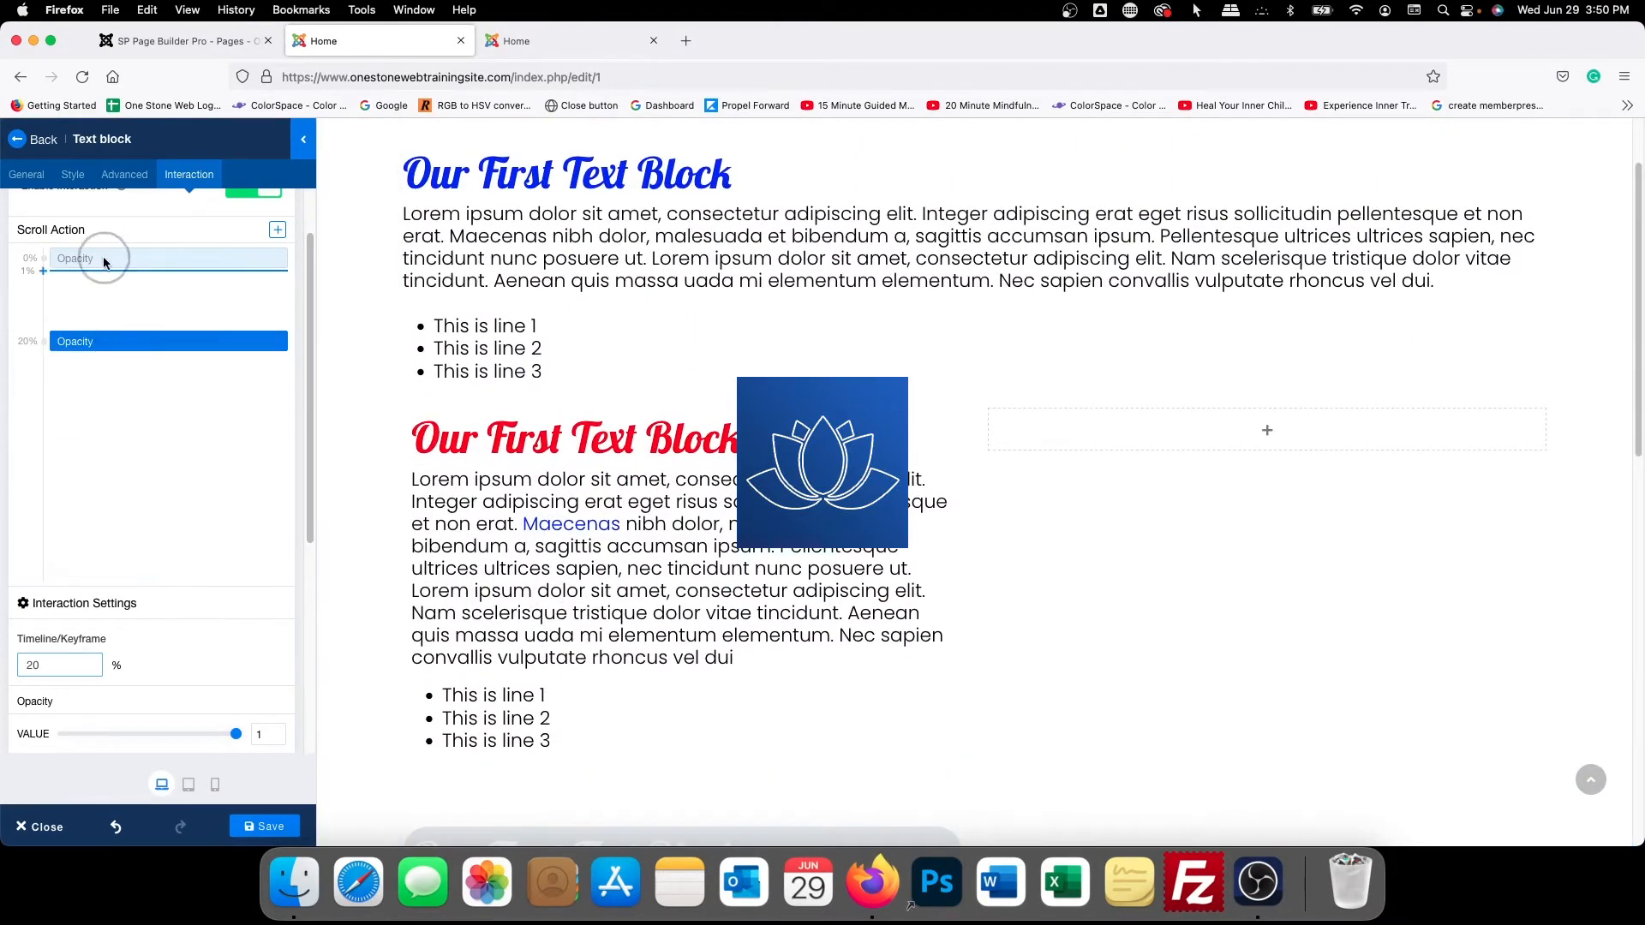
pyautogui.click(103, 258)
pyautogui.click(167, 673)
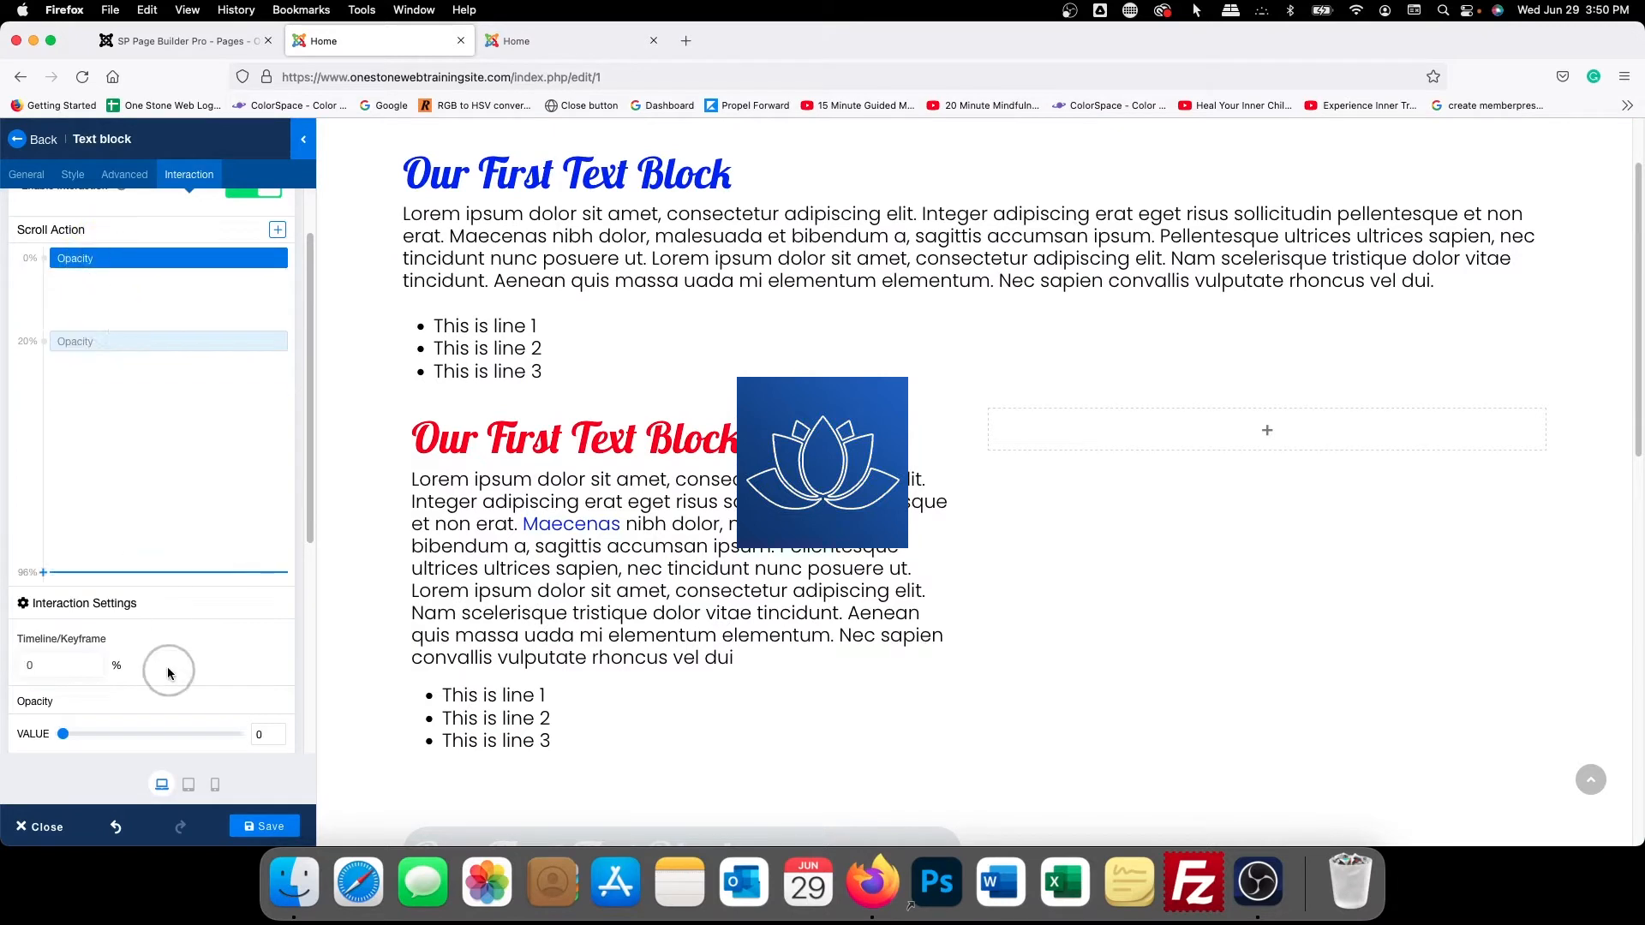
pyautogui.click(29, 663)
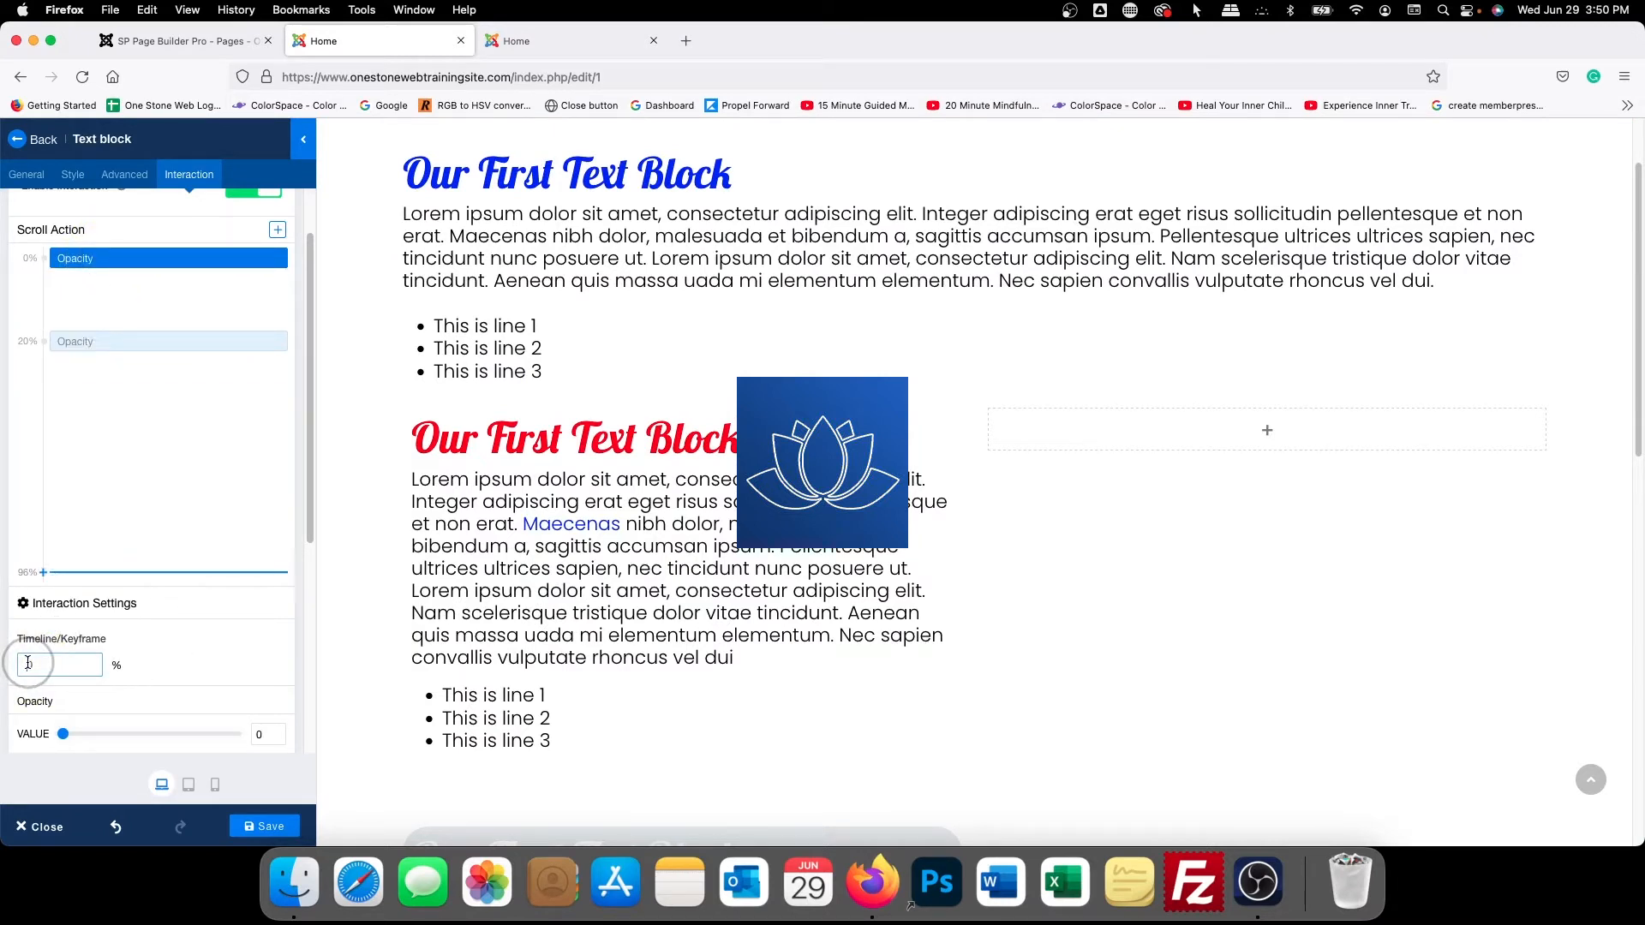
pyautogui.write('5')
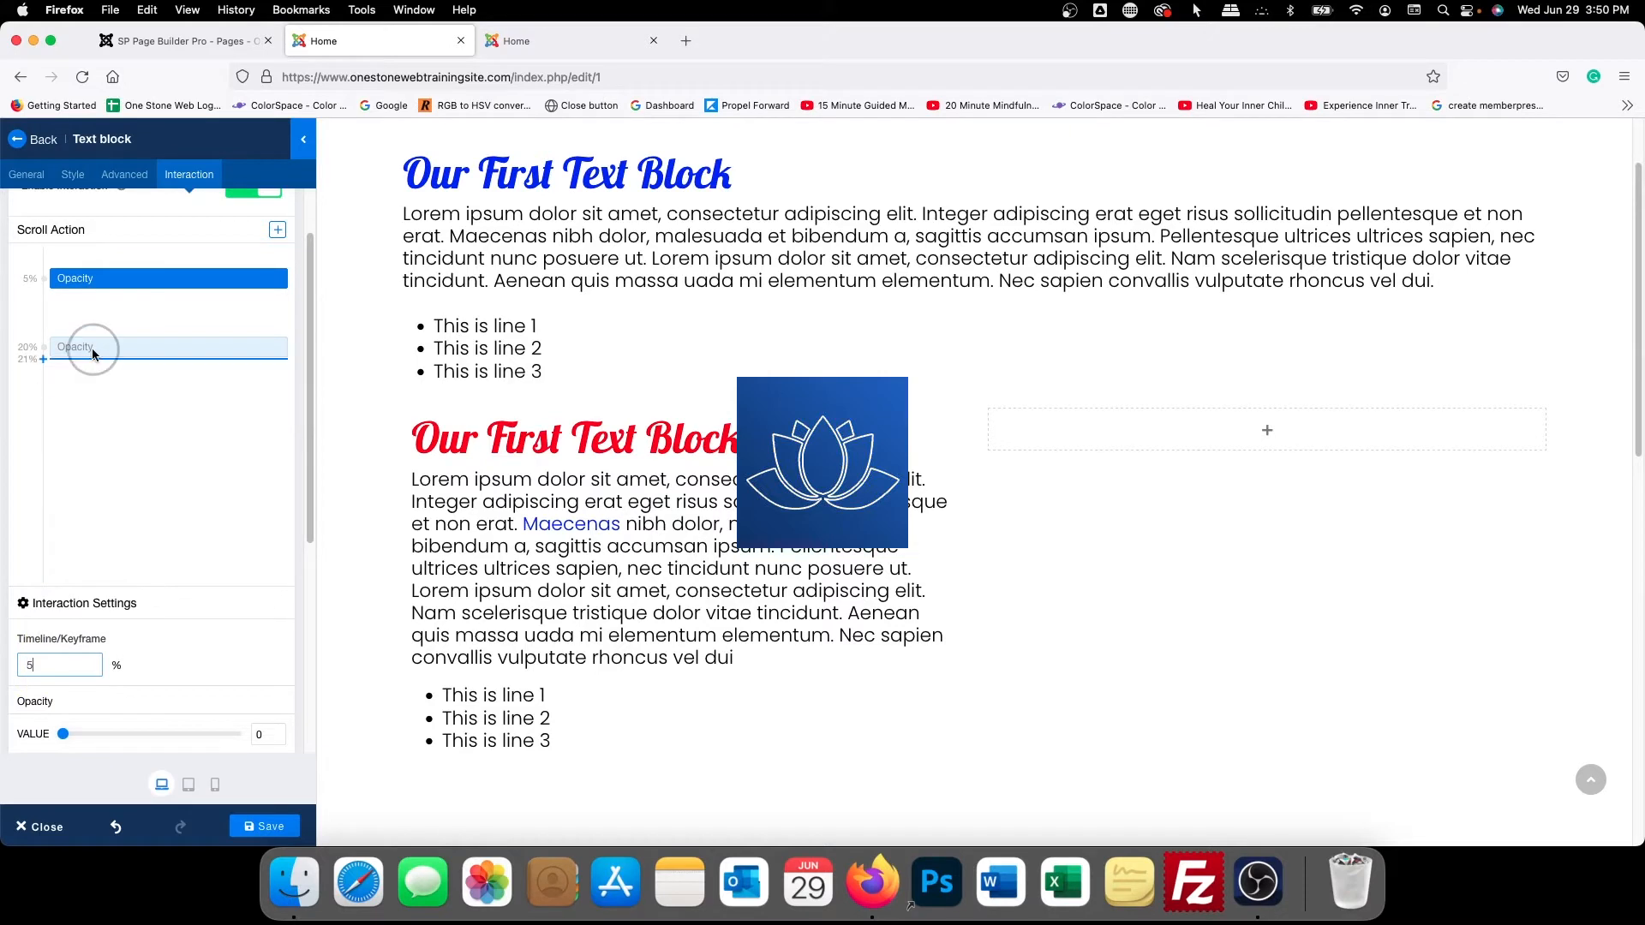
# Move the ending Opacity keyframe to 25% and check the dark blue text block's scroll fade in the preview
pyautogui.click(90, 346)
pyautogui.click(60, 661)
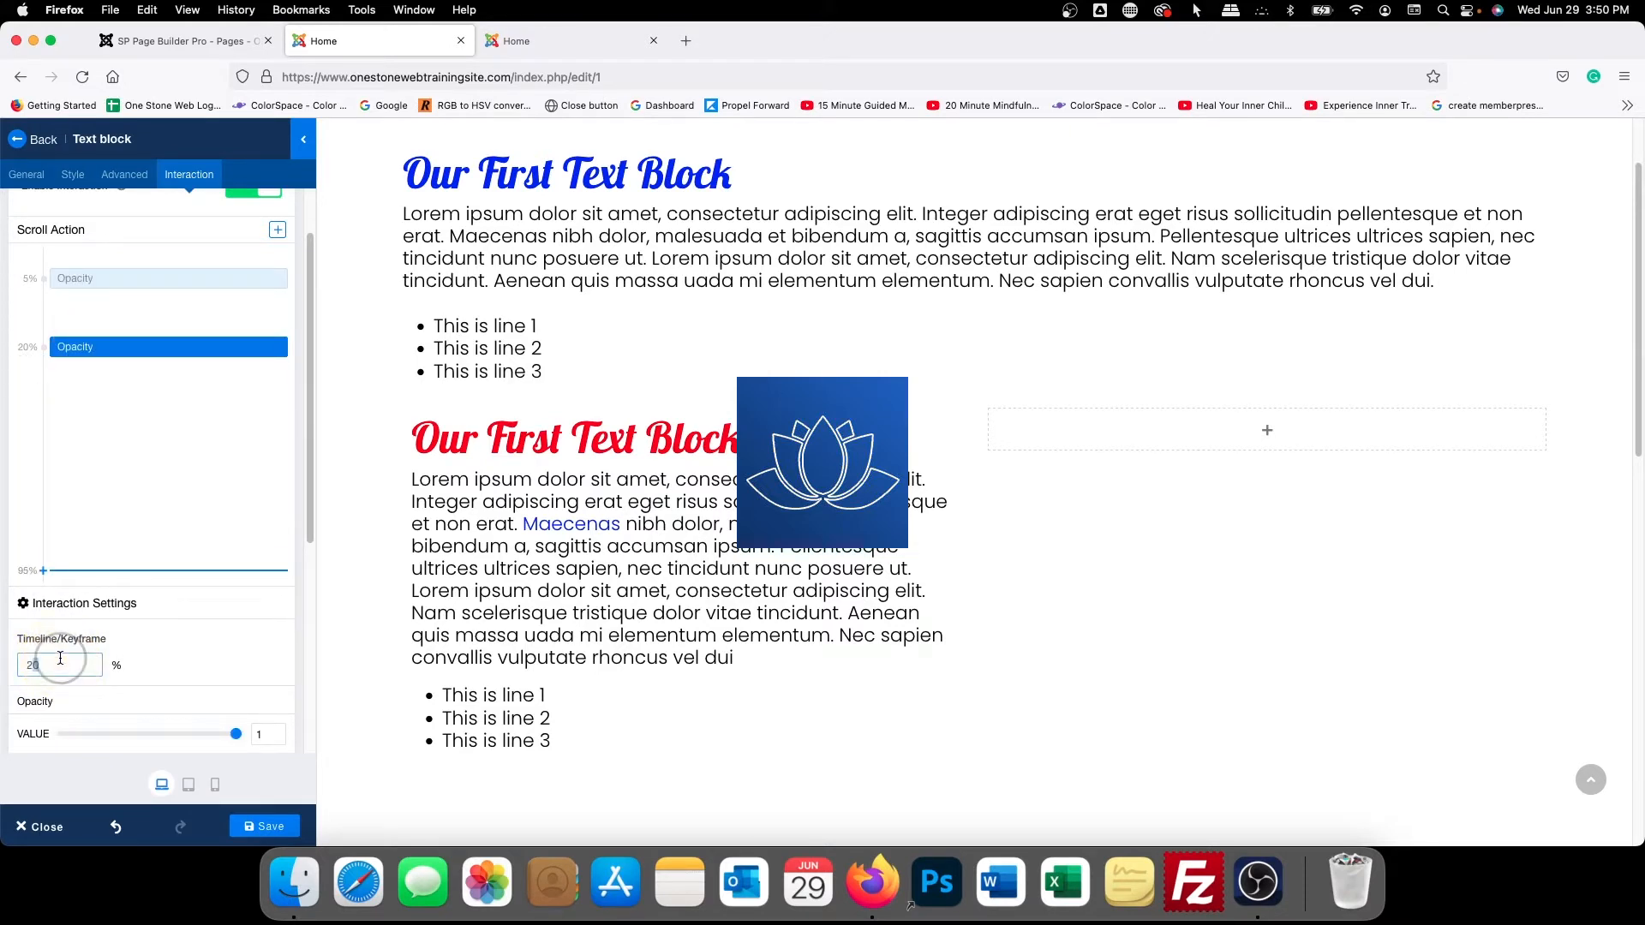
pyautogui.write('25')
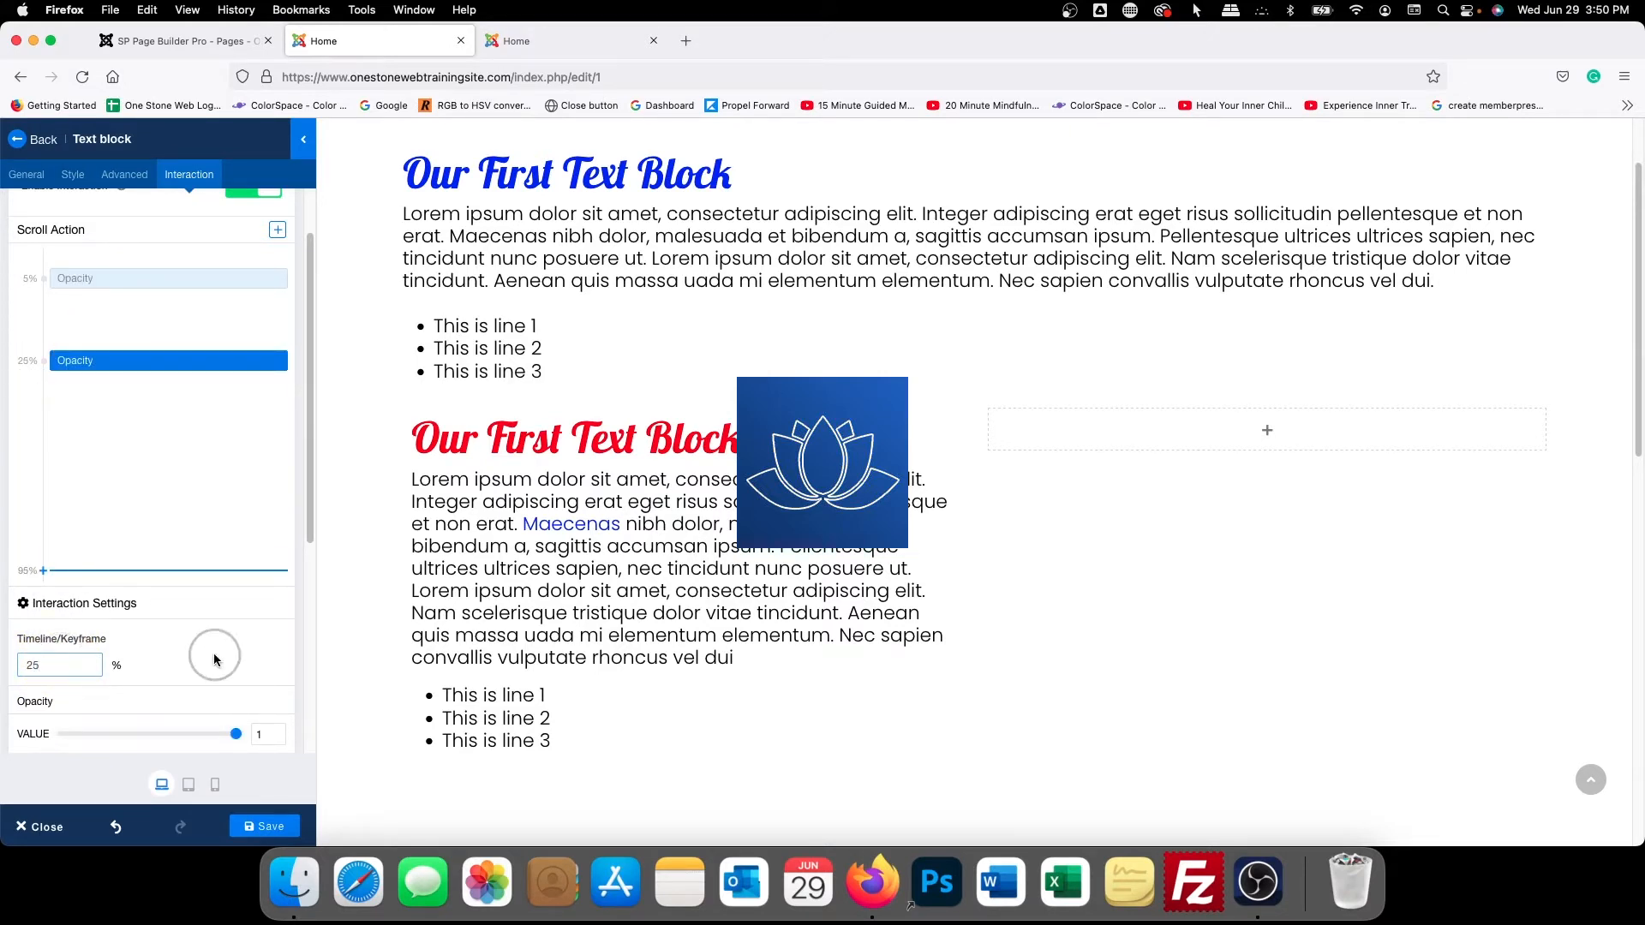
pyautogui.scroll(1, 614, 676)
pyautogui.scroll(-3, 615, 677)
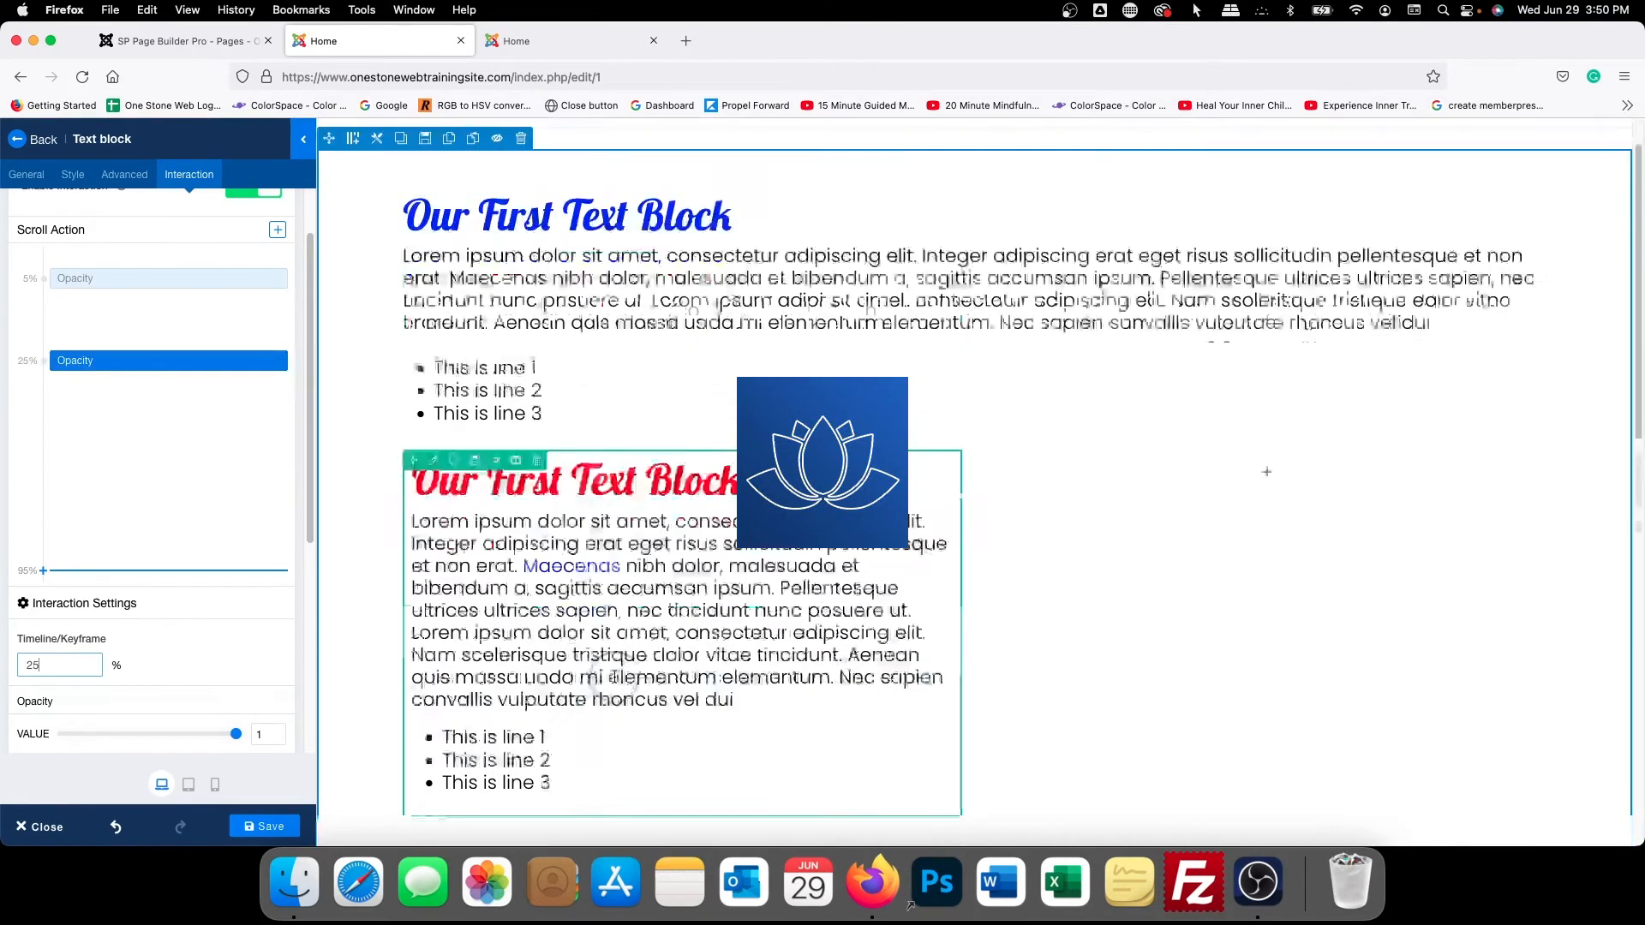
pyautogui.scroll(3, 614, 677)
pyautogui.scroll(-3, 615, 676)
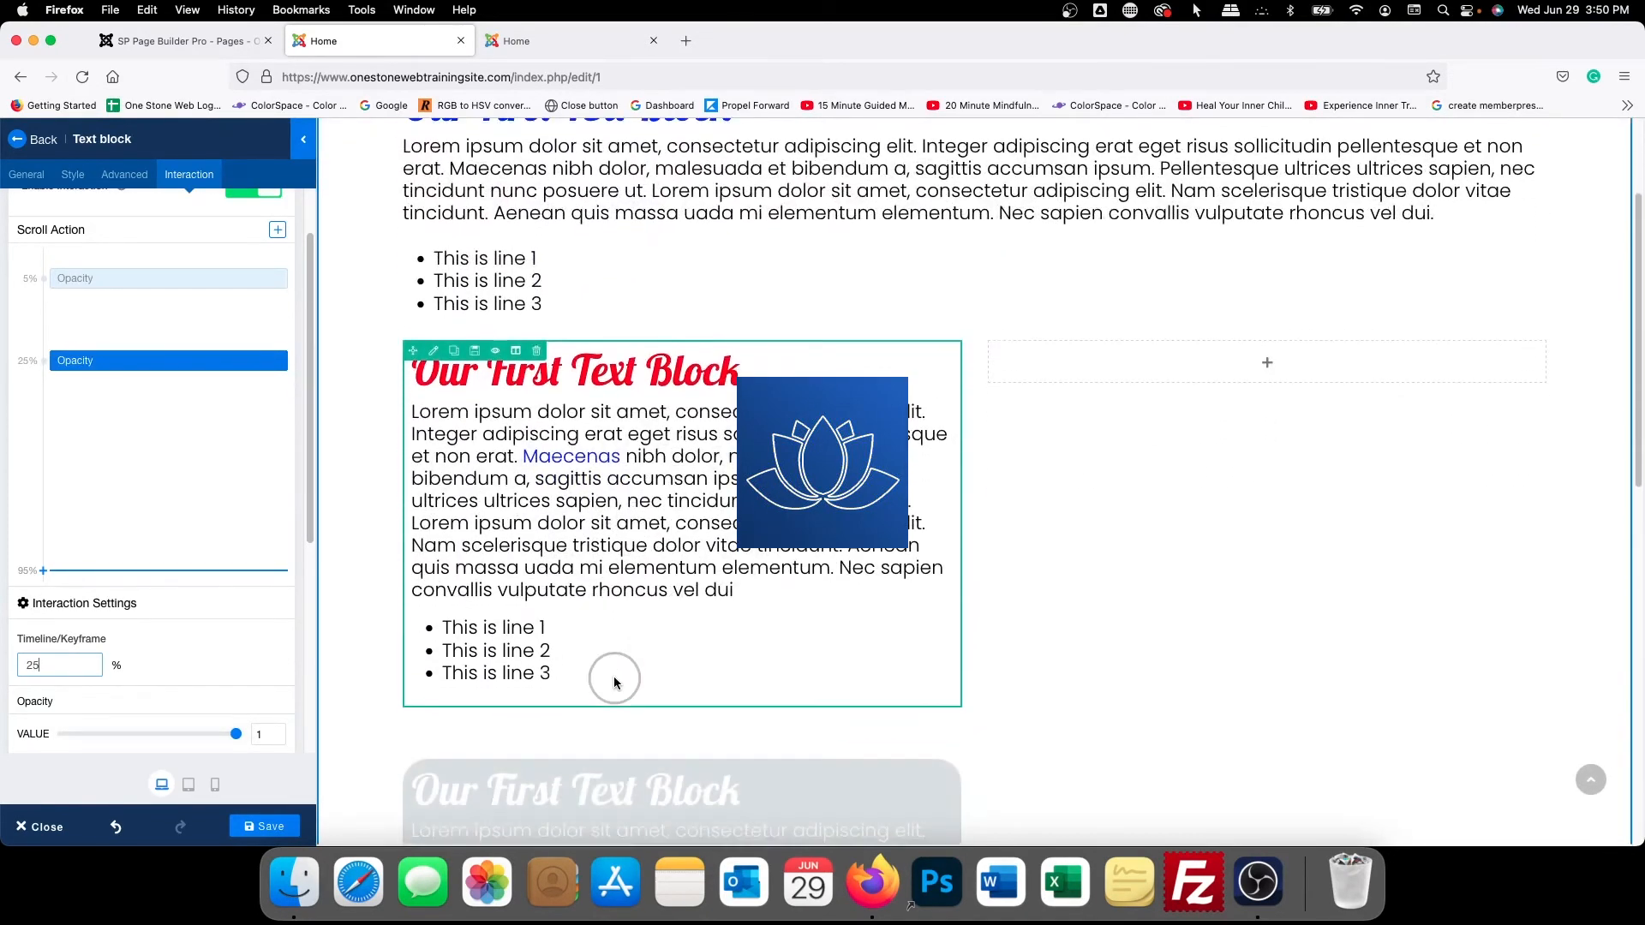
pyautogui.scroll(-4, 613, 684)
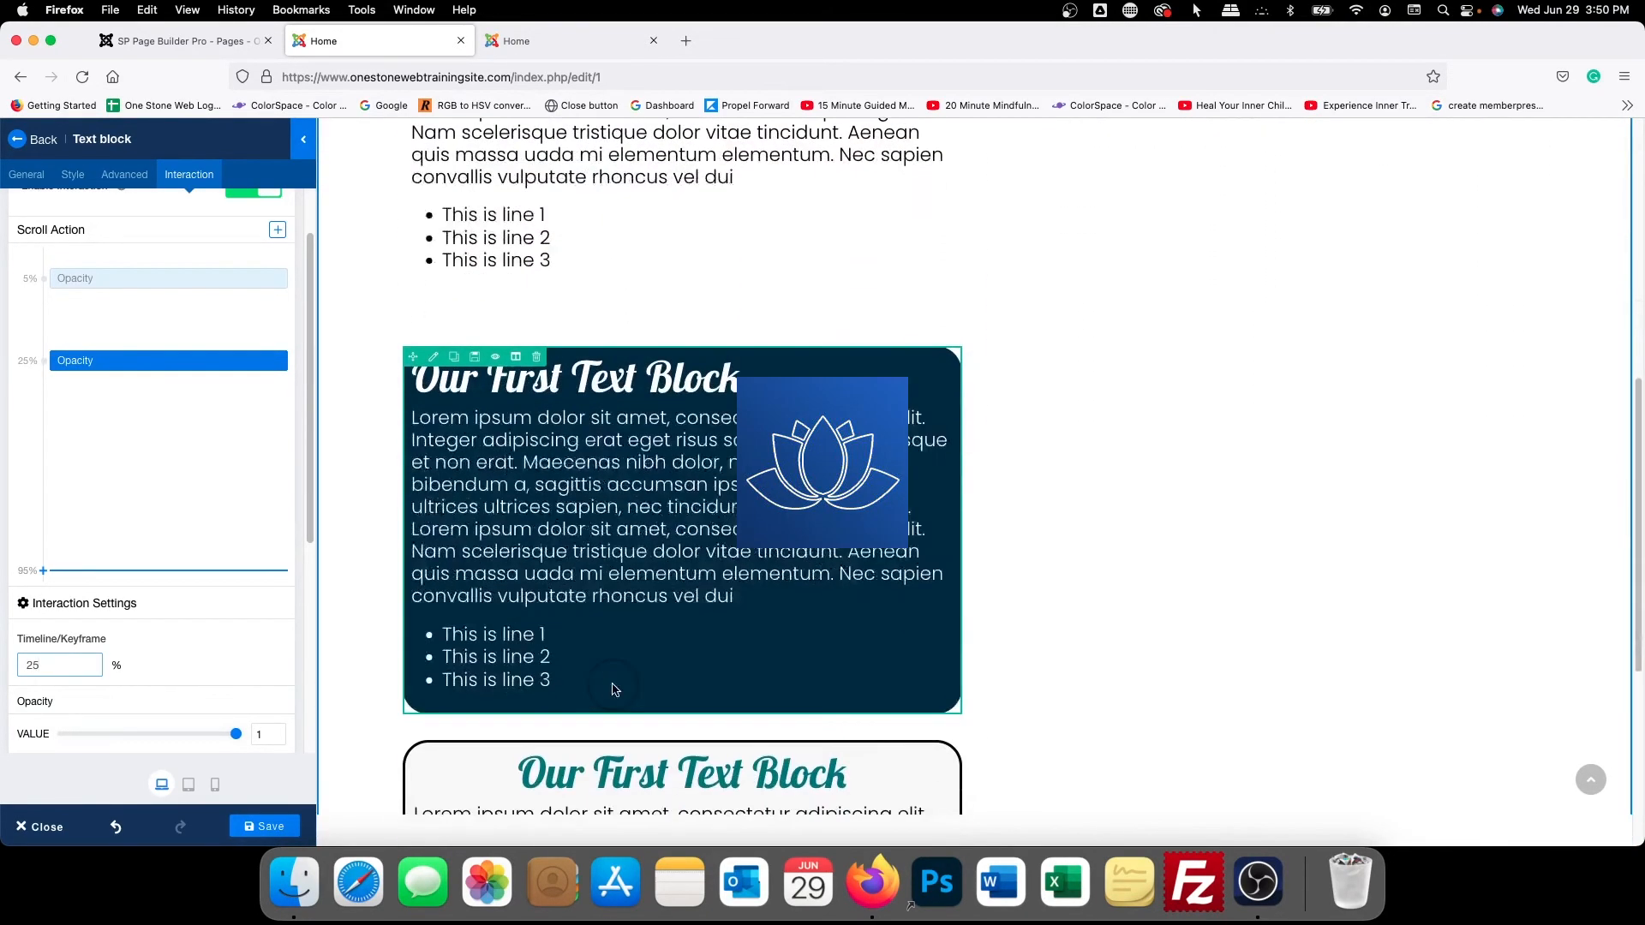
pyautogui.scroll(8, 614, 685)
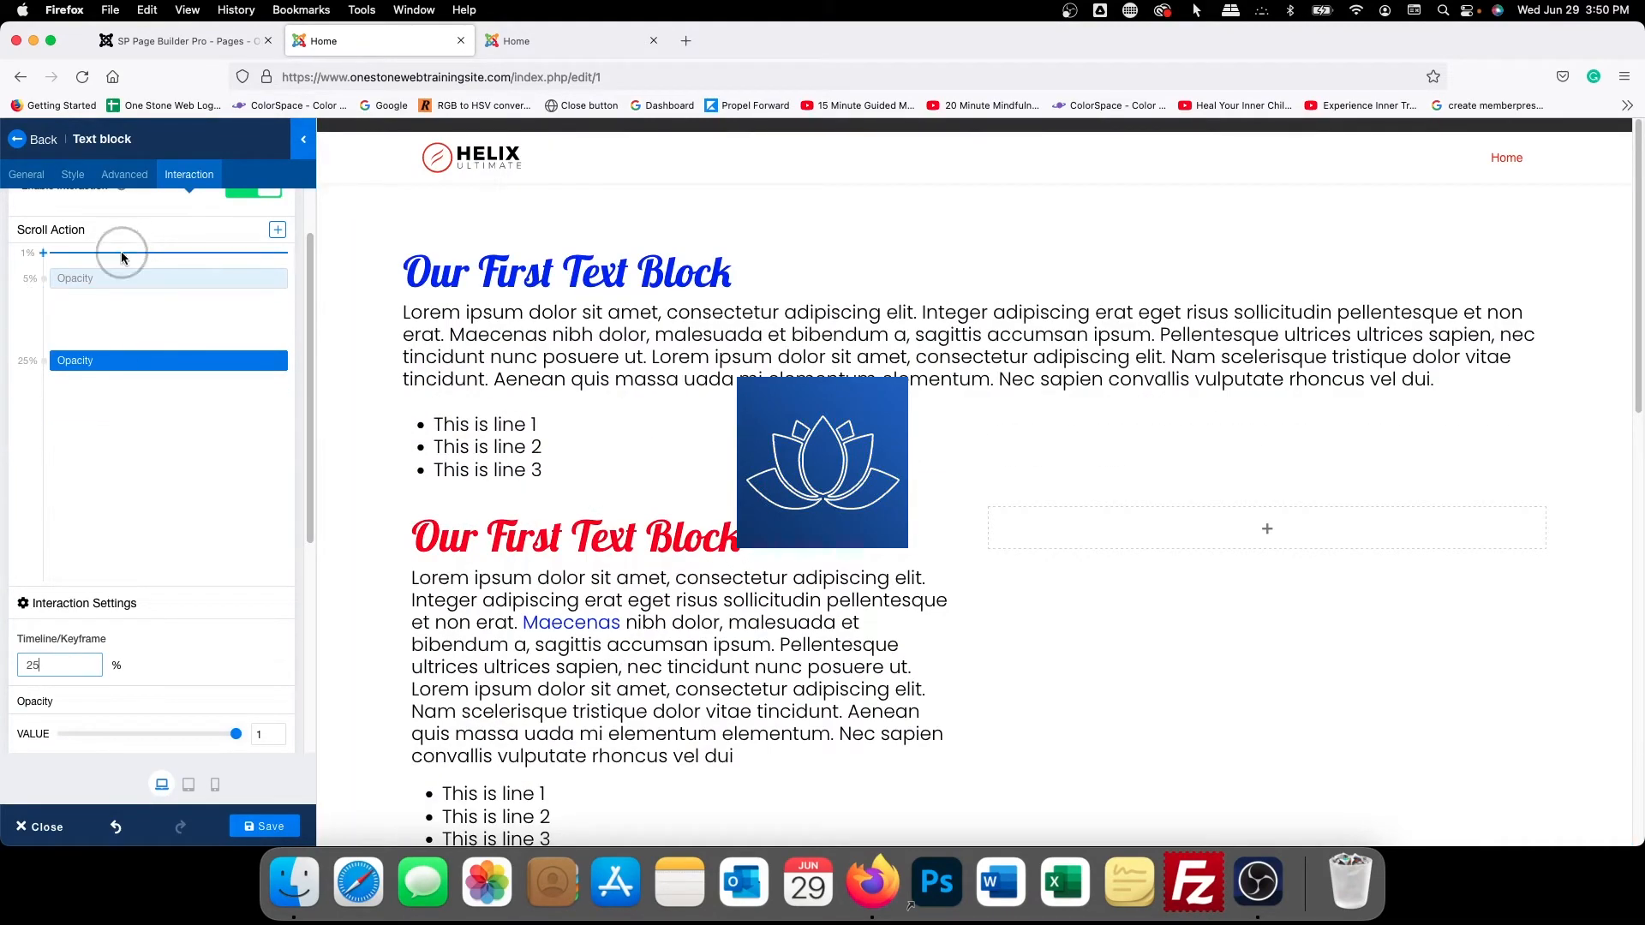
# Add a Blur scroll action to the dark blue text block and move its starting keyframe to 5%
pyautogui.click(276, 229)
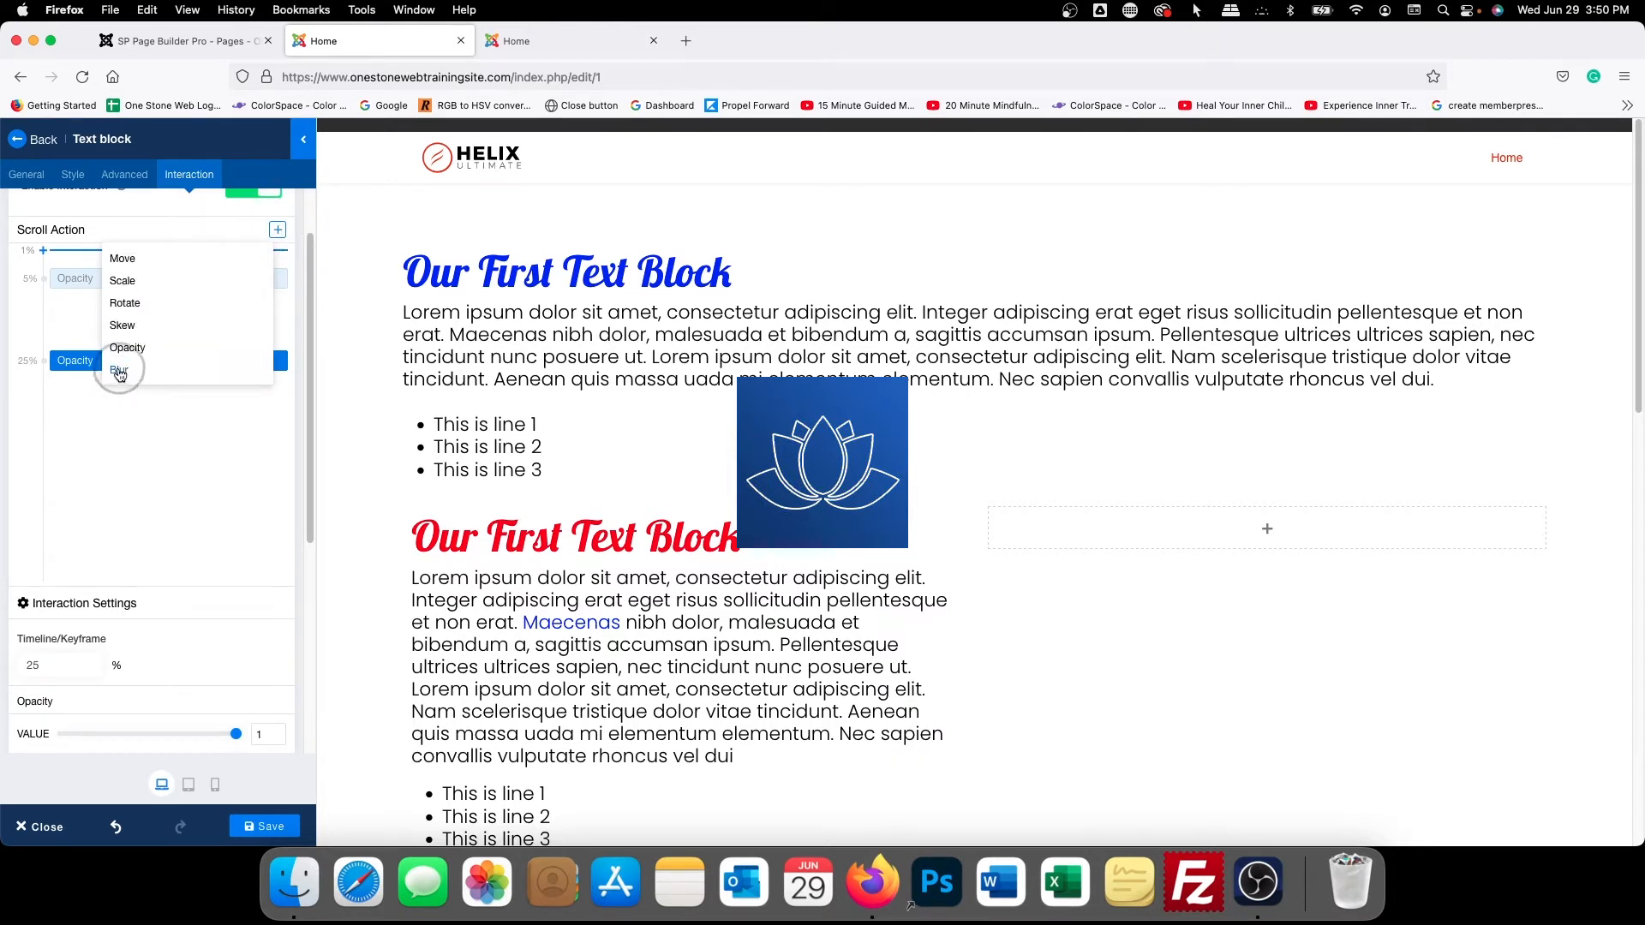
pyautogui.click(119, 372)
pyautogui.click(79, 267)
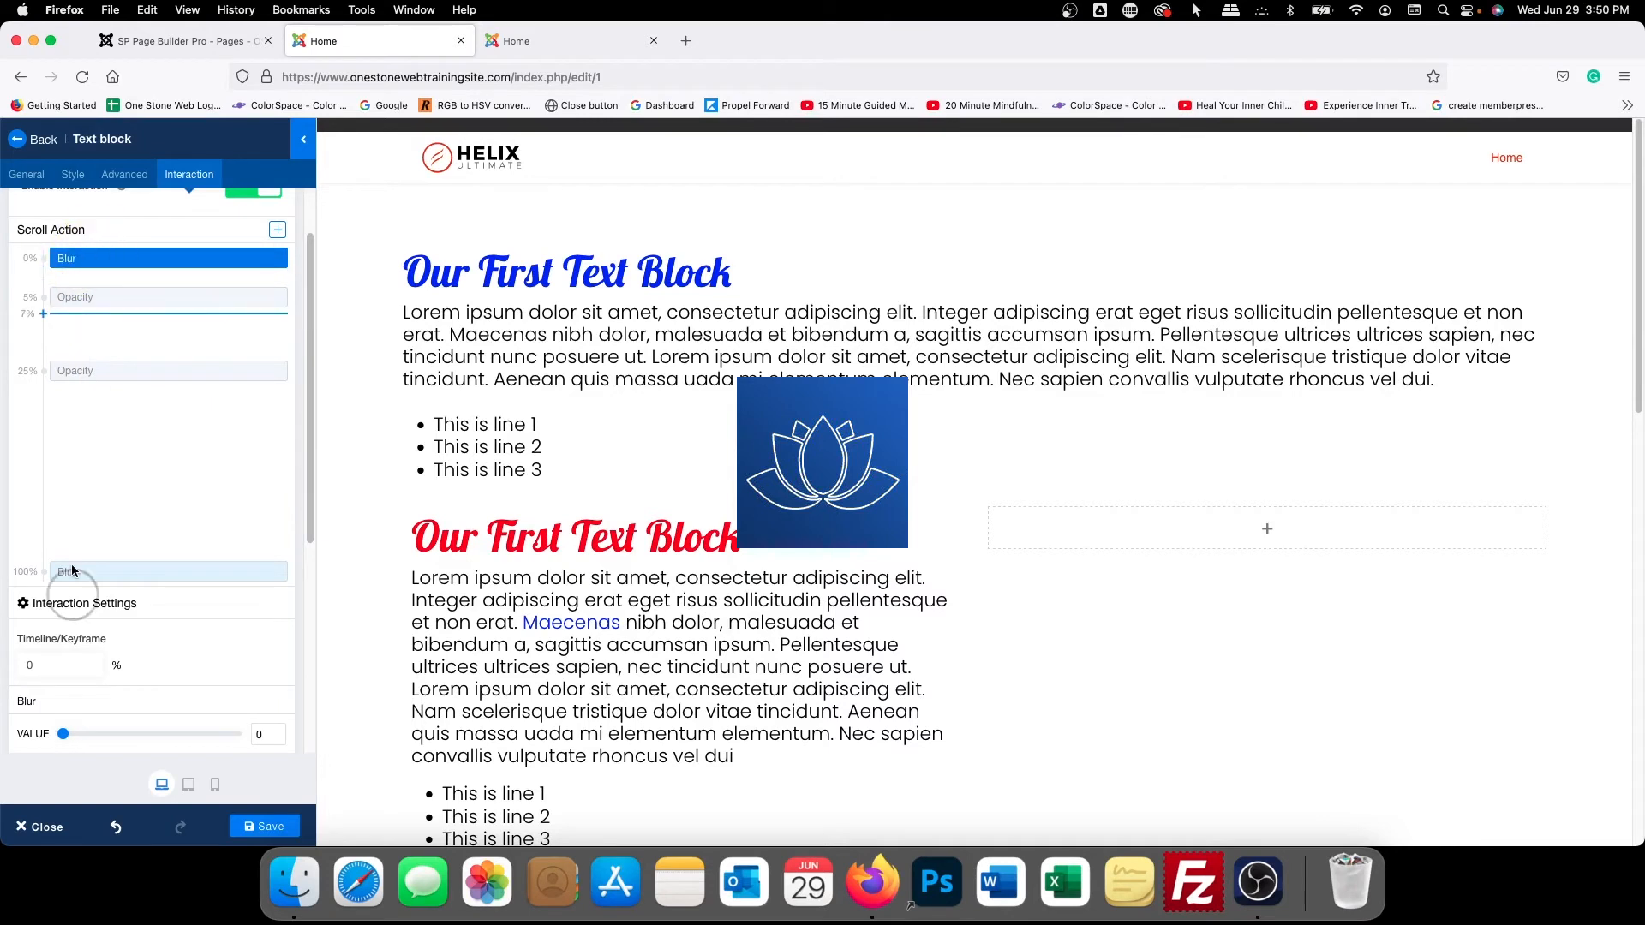
pyautogui.click(38, 664)
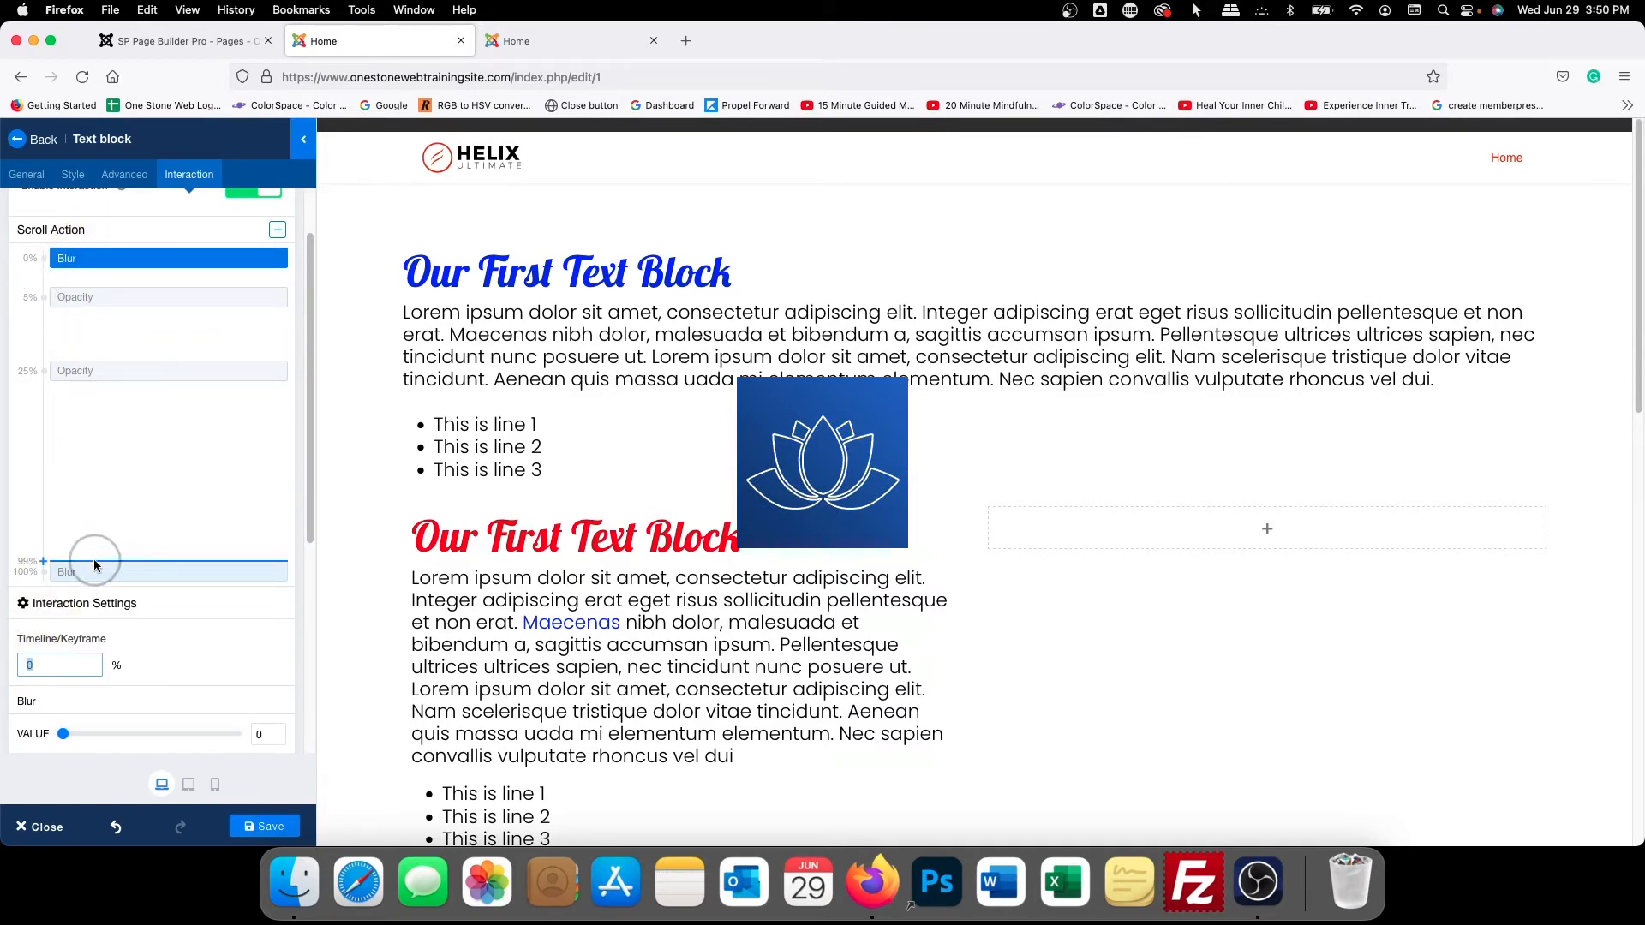
pyautogui.write('5')
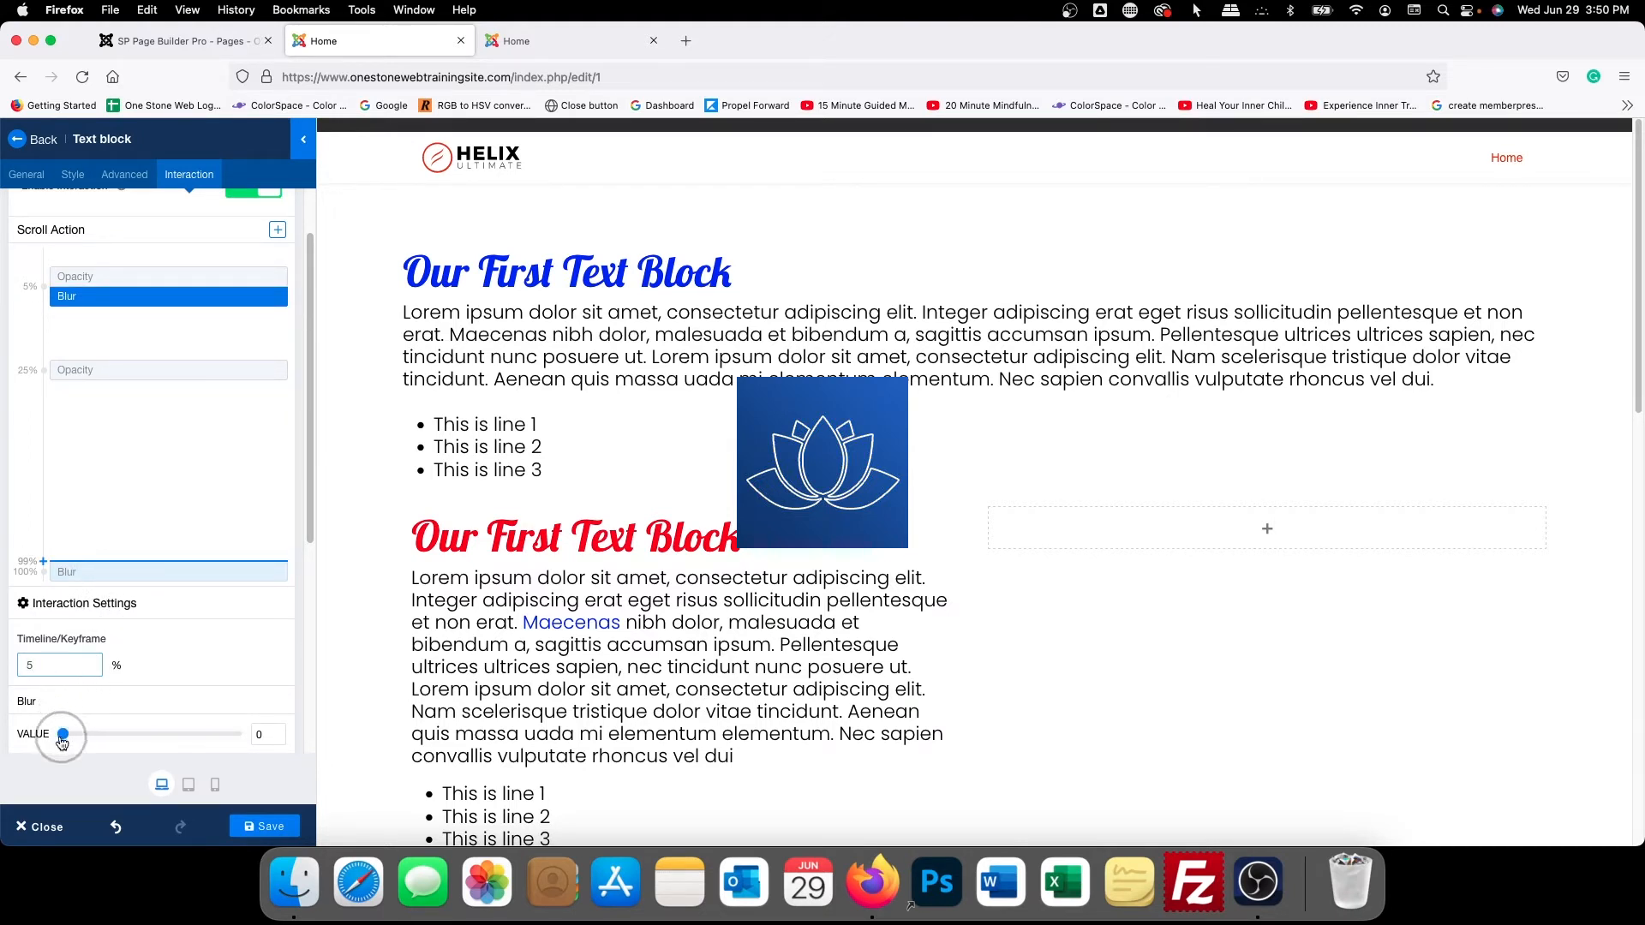
pyautogui.click(255, 733)
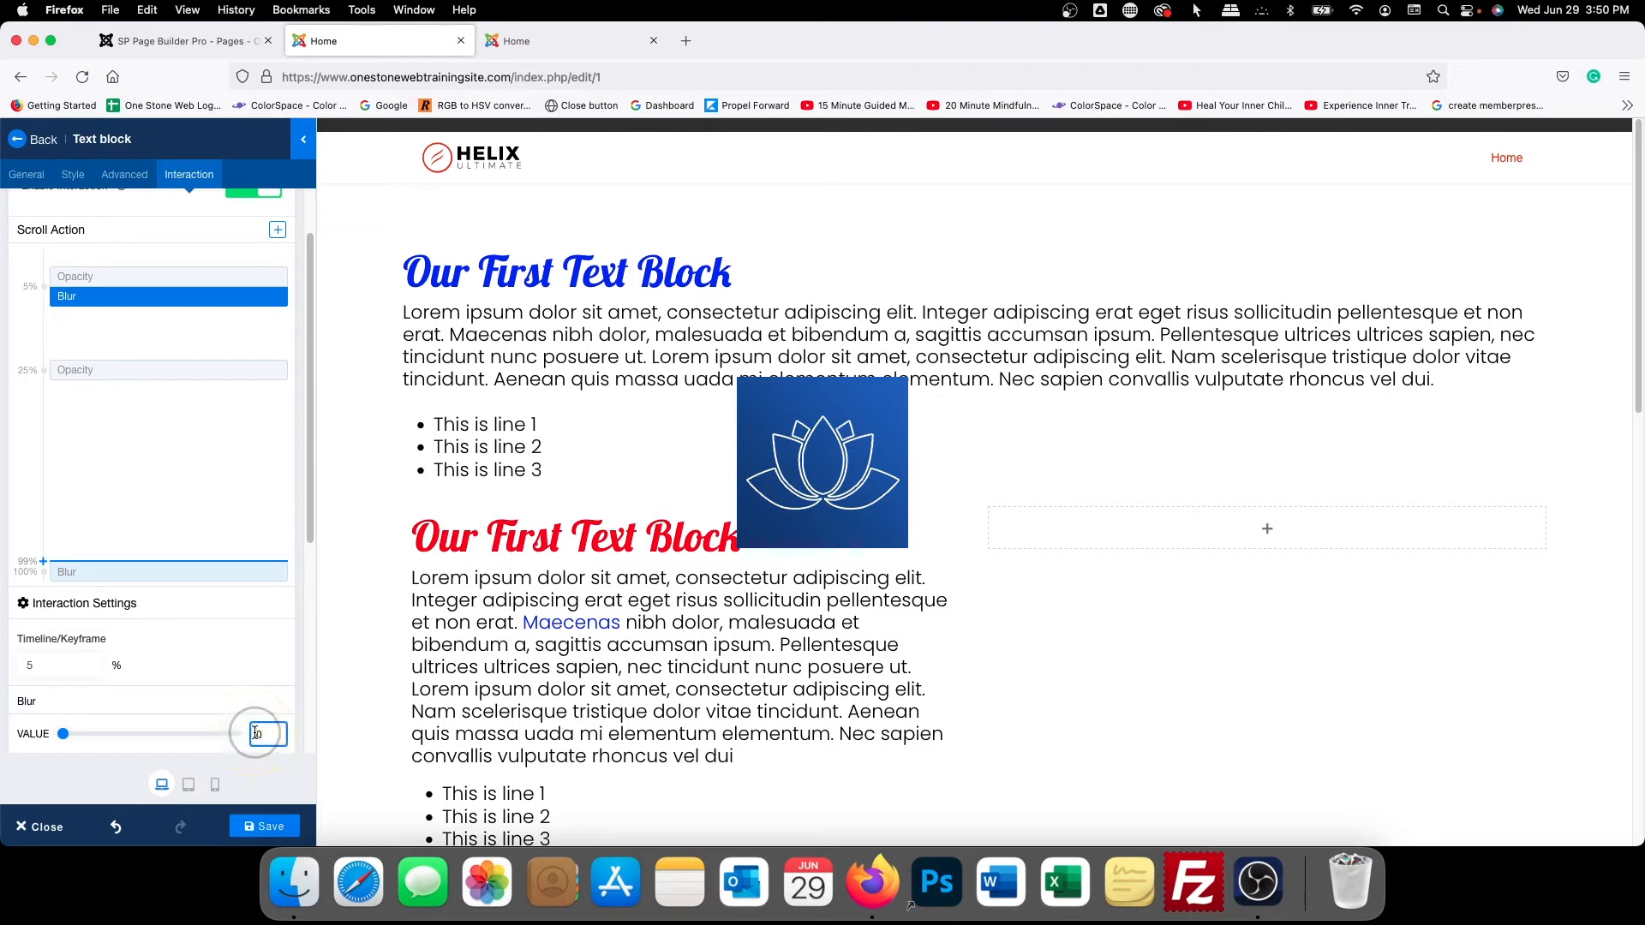
# Move the ending Blur keyframe to 25% and check the combined blur and fade while scrolling the preview
pyautogui.click(171, 570)
pyautogui.moveTo(52, 664); pyautogui.dragTo(20, 665)
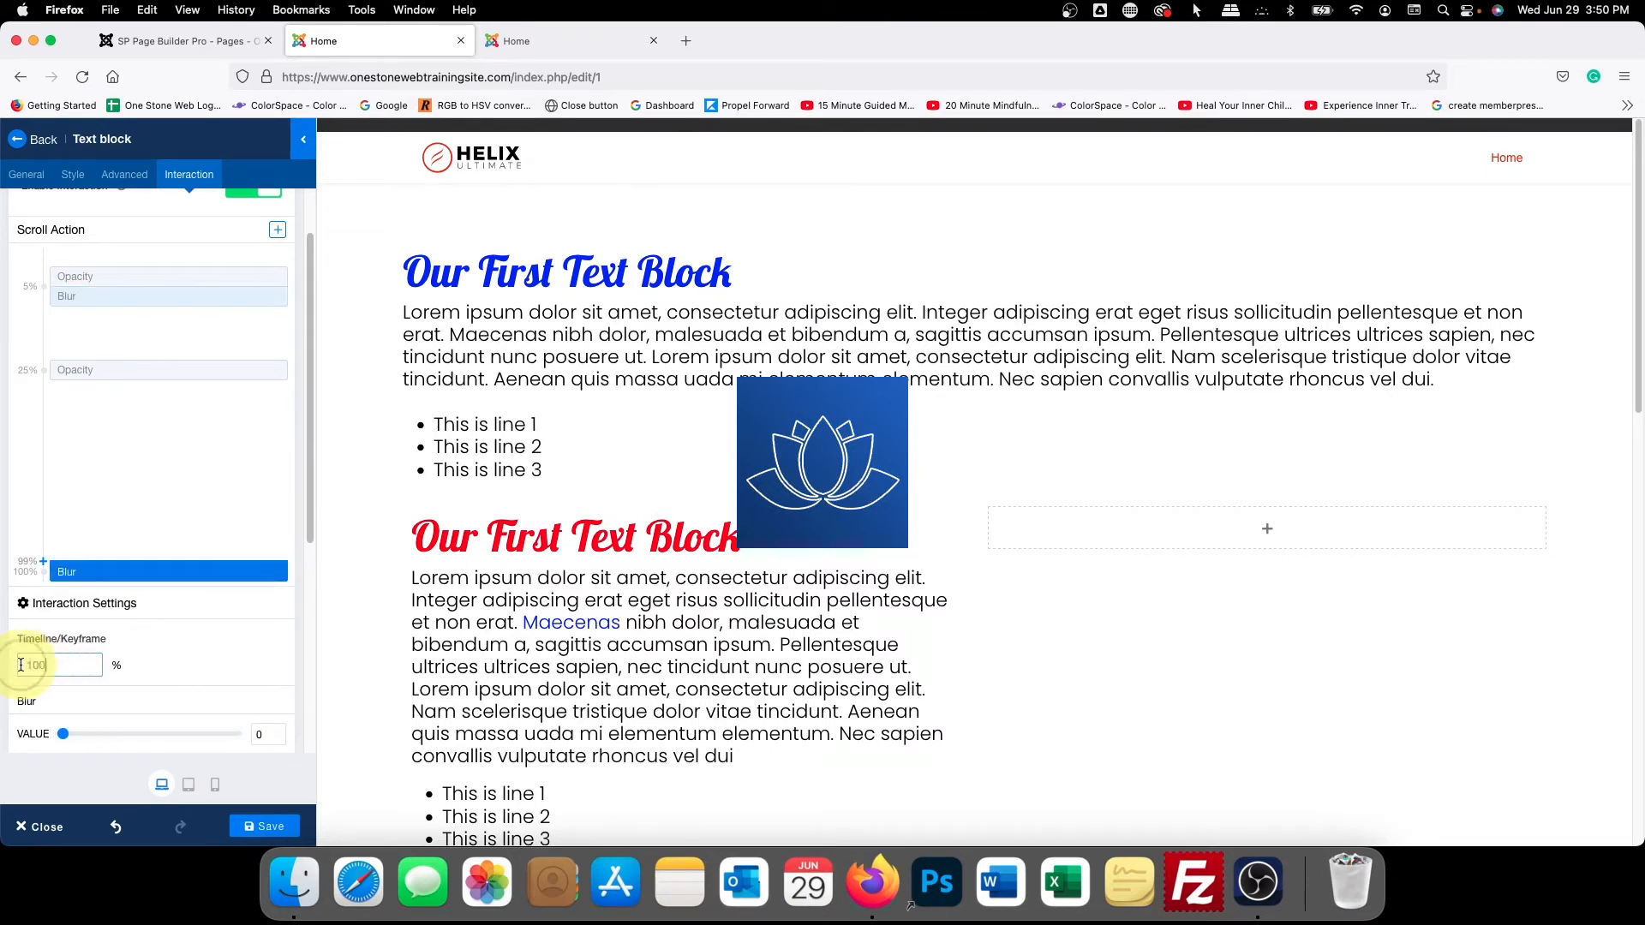
pyautogui.write('25')
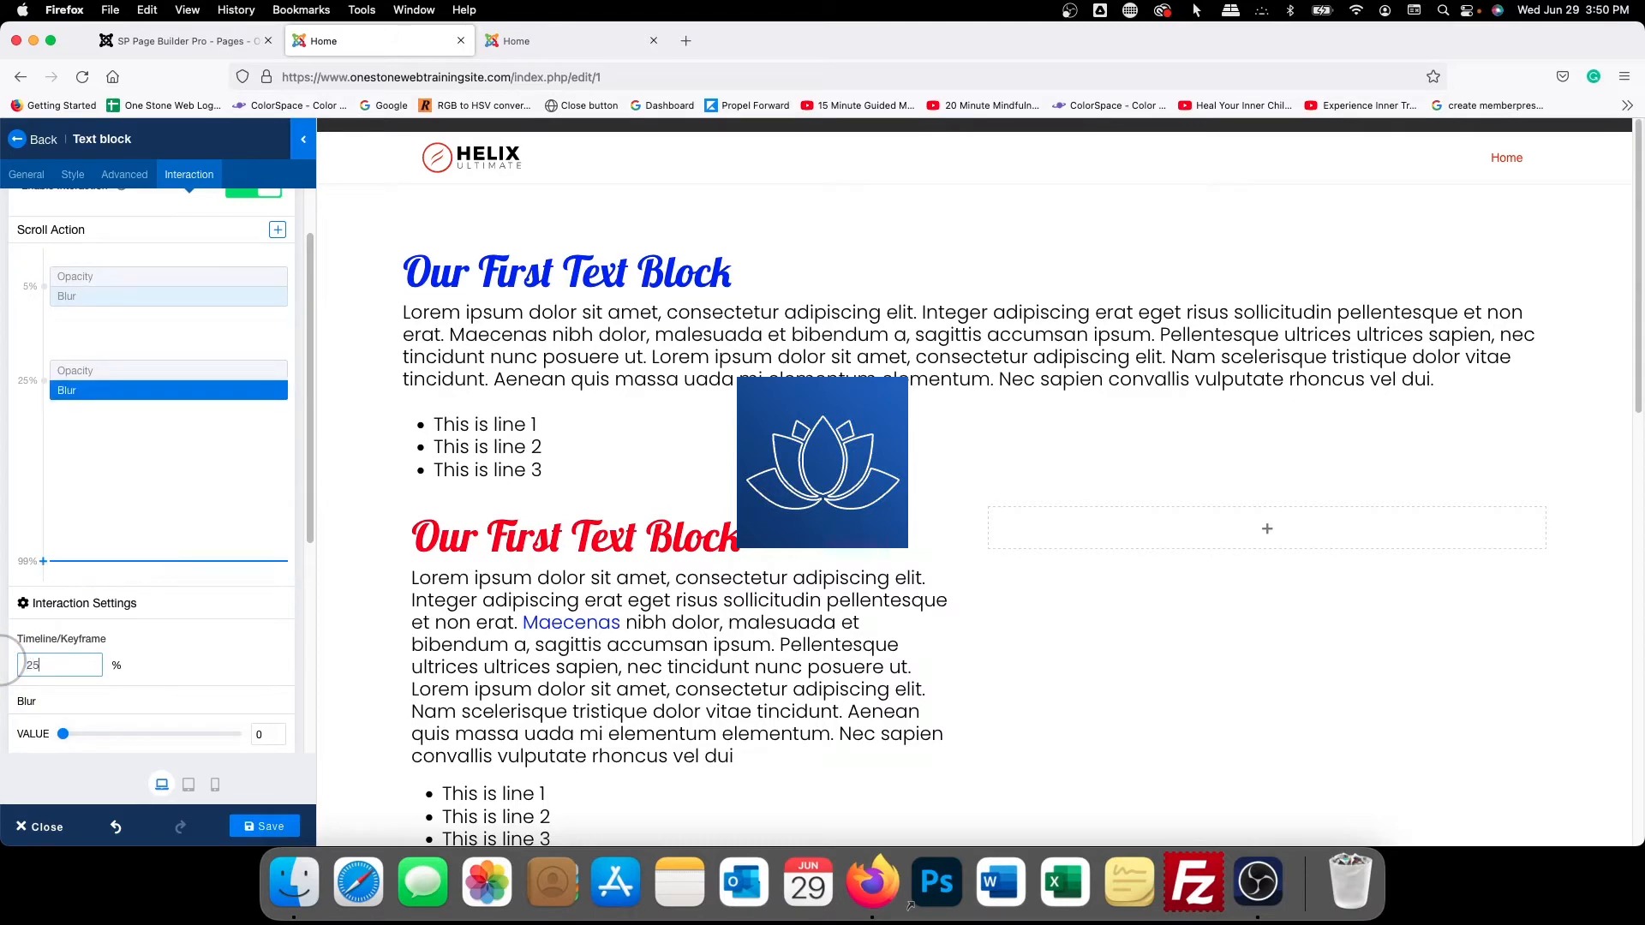
pyautogui.scroll(-4, 641, 625)
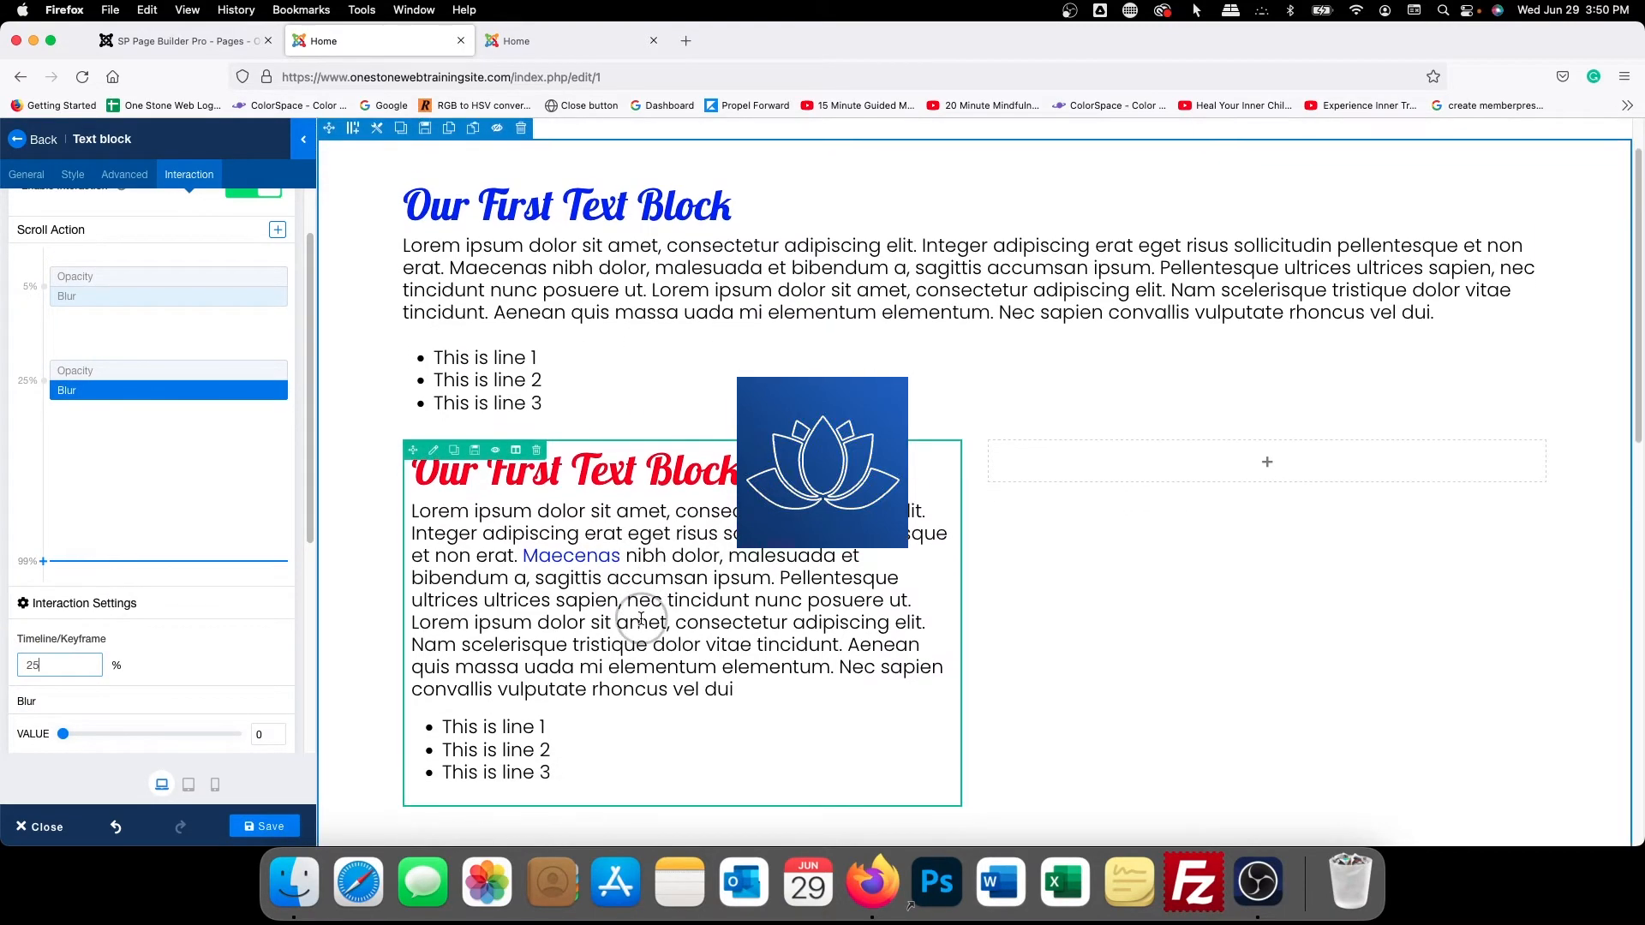
pyautogui.scroll(-3, 641, 619)
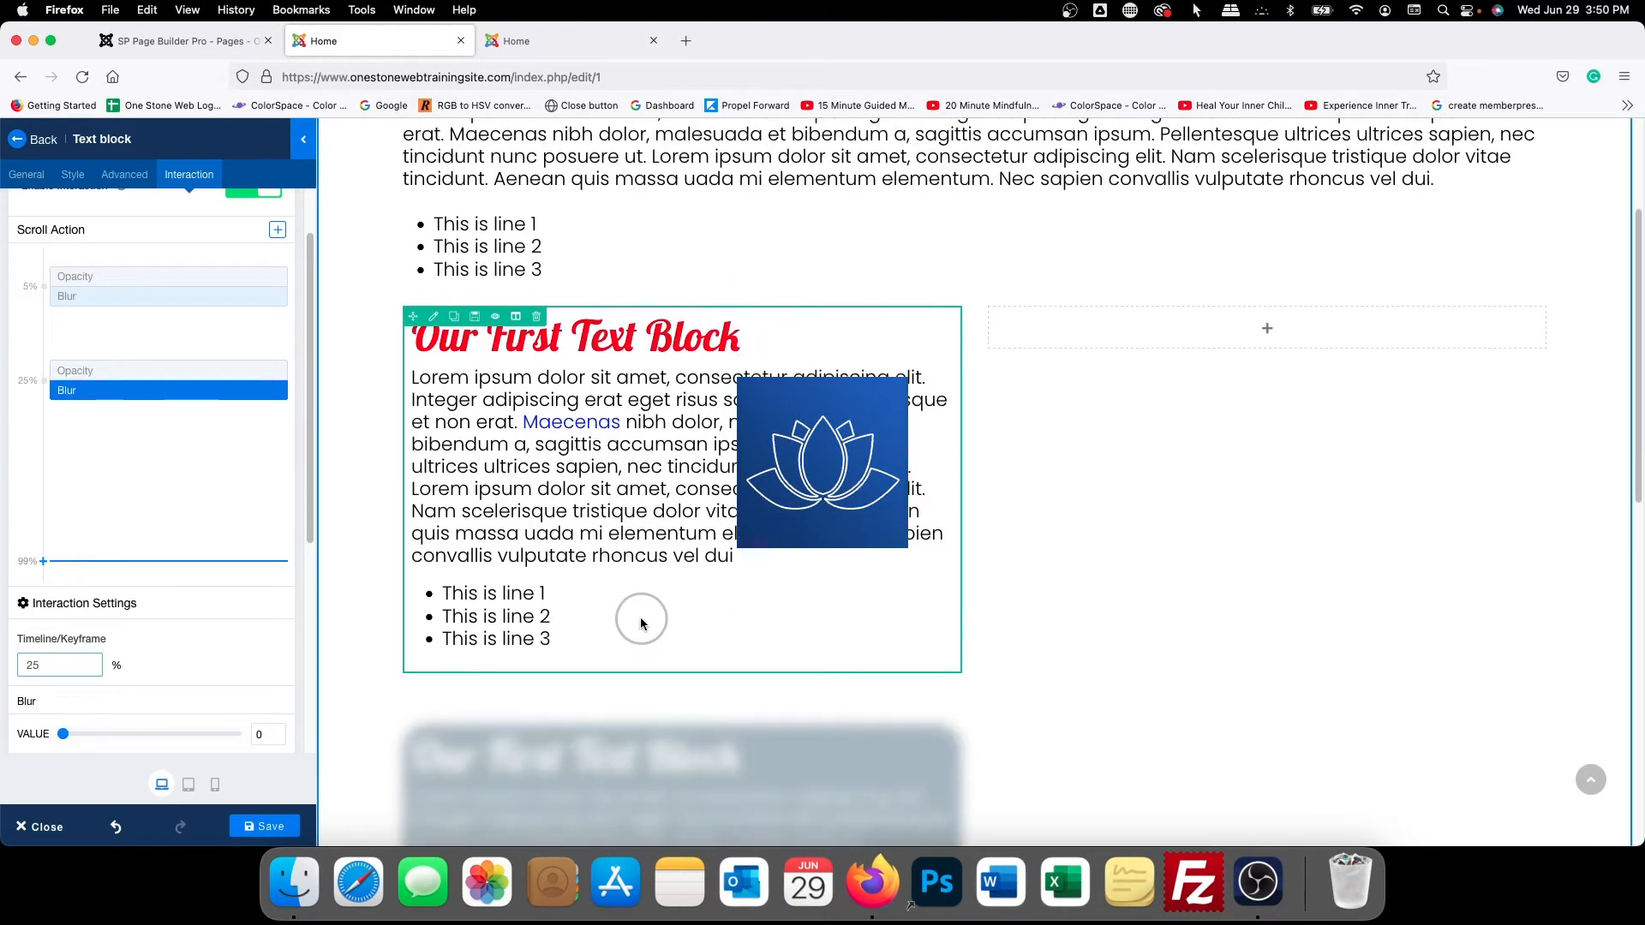
pyautogui.scroll(-7, 643, 622)
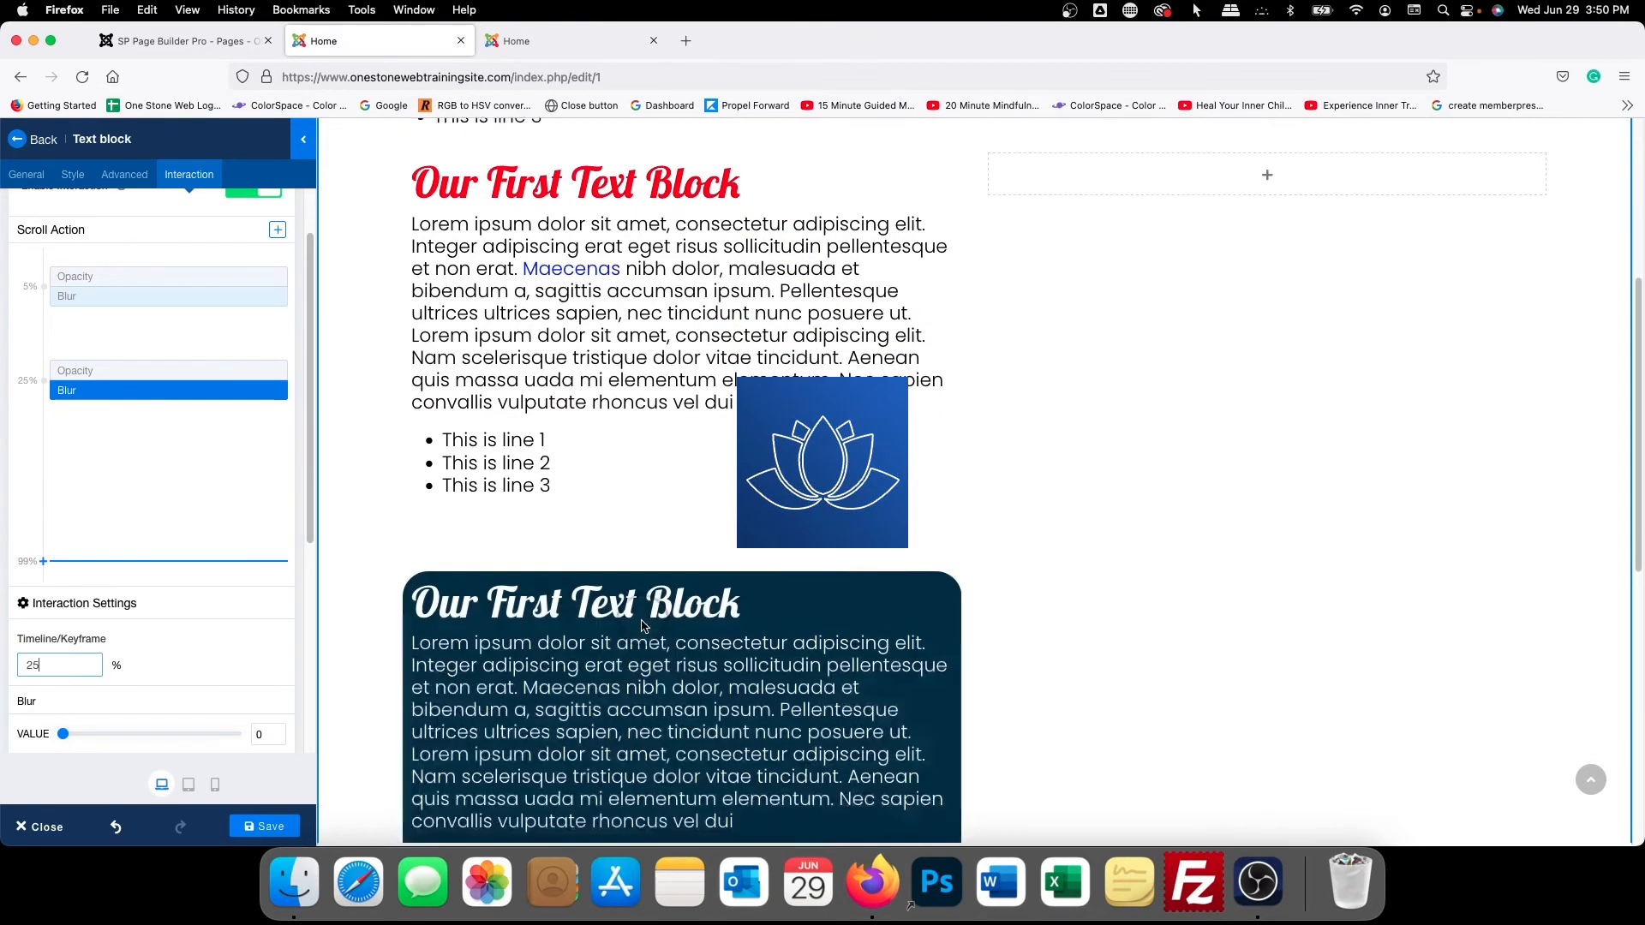
pyautogui.scroll(-1, 641, 620)
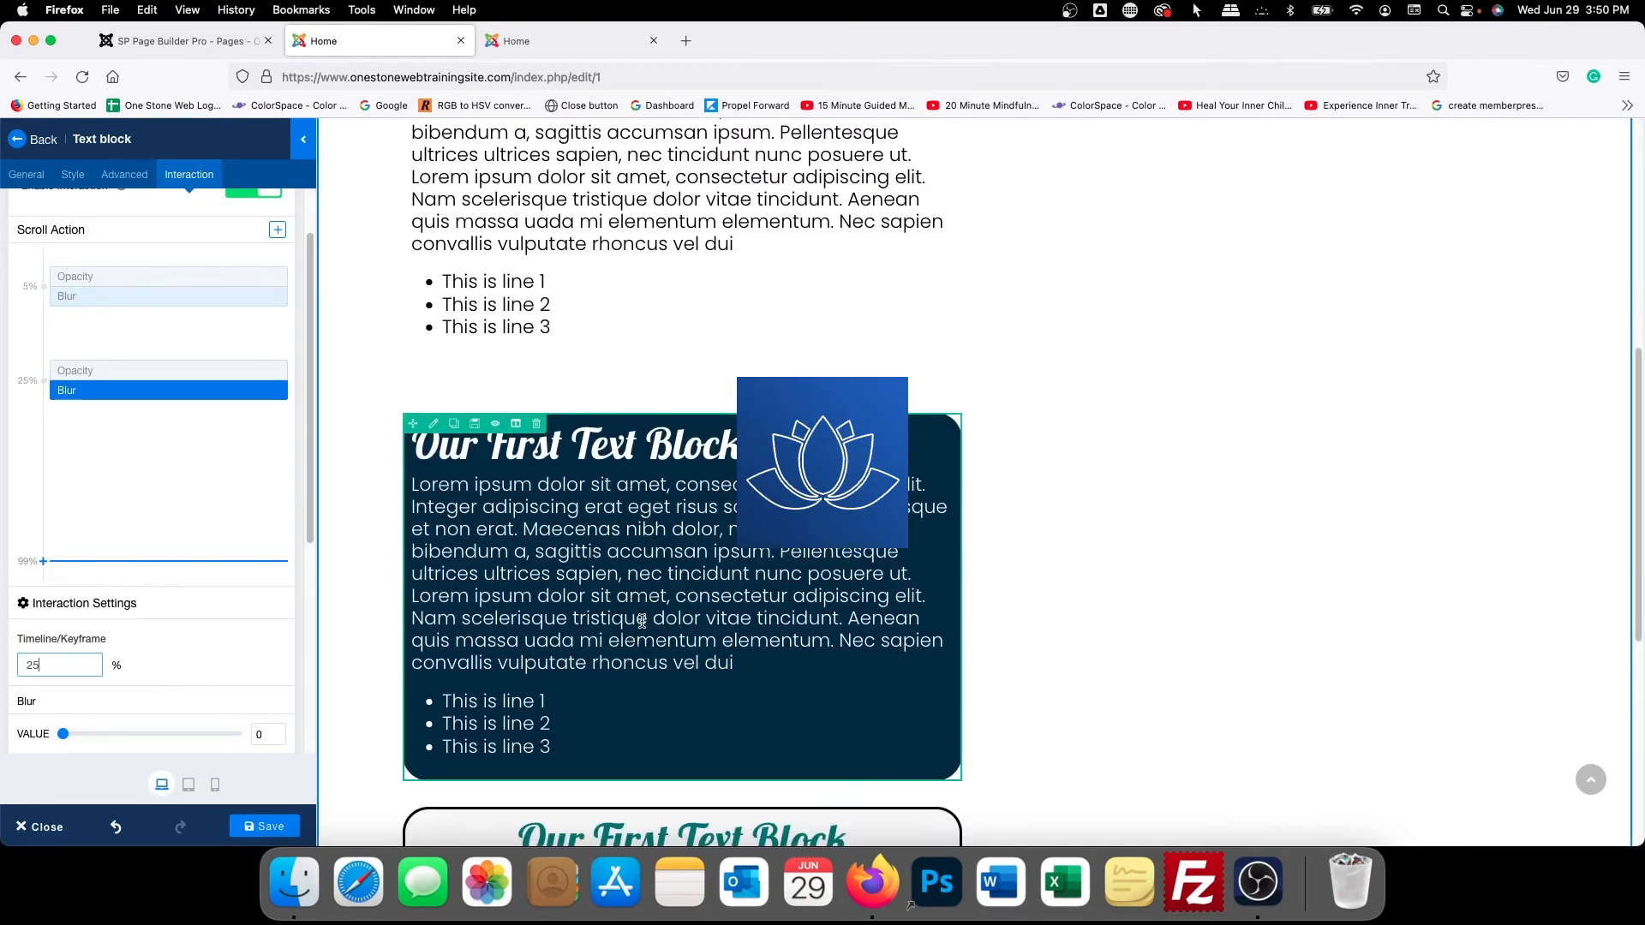
# Add a Move scroll action to the dark blue text block, set its starting keyframe to 5% and give it a negative X offset
pyautogui.scroll(6, 642, 620)
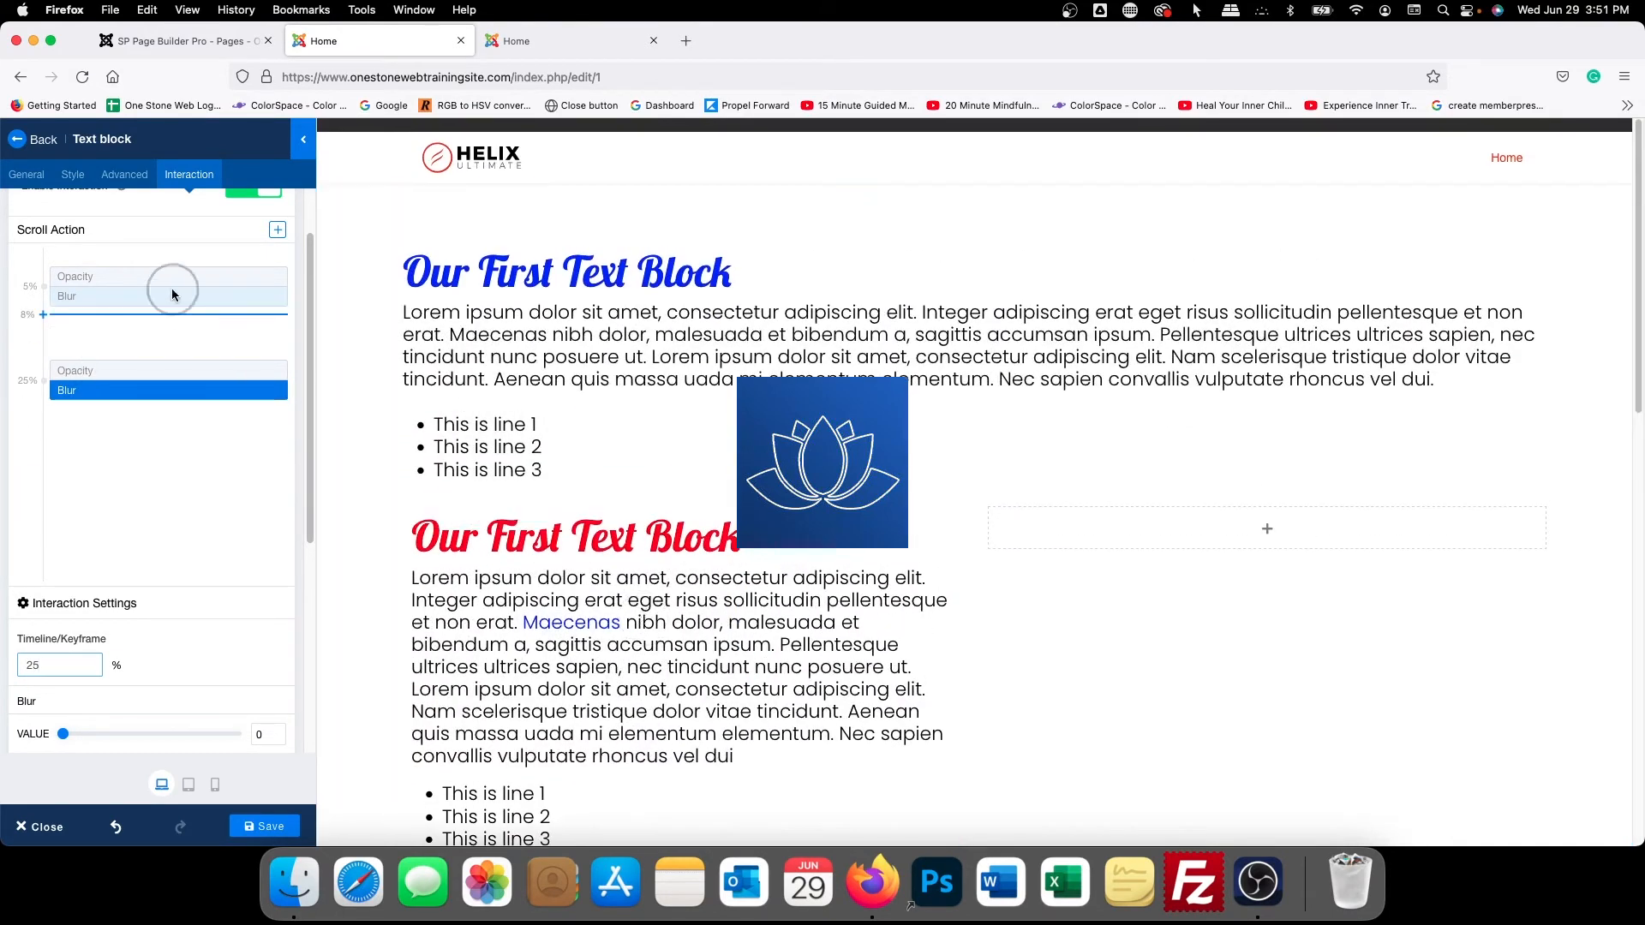
pyautogui.click(278, 230)
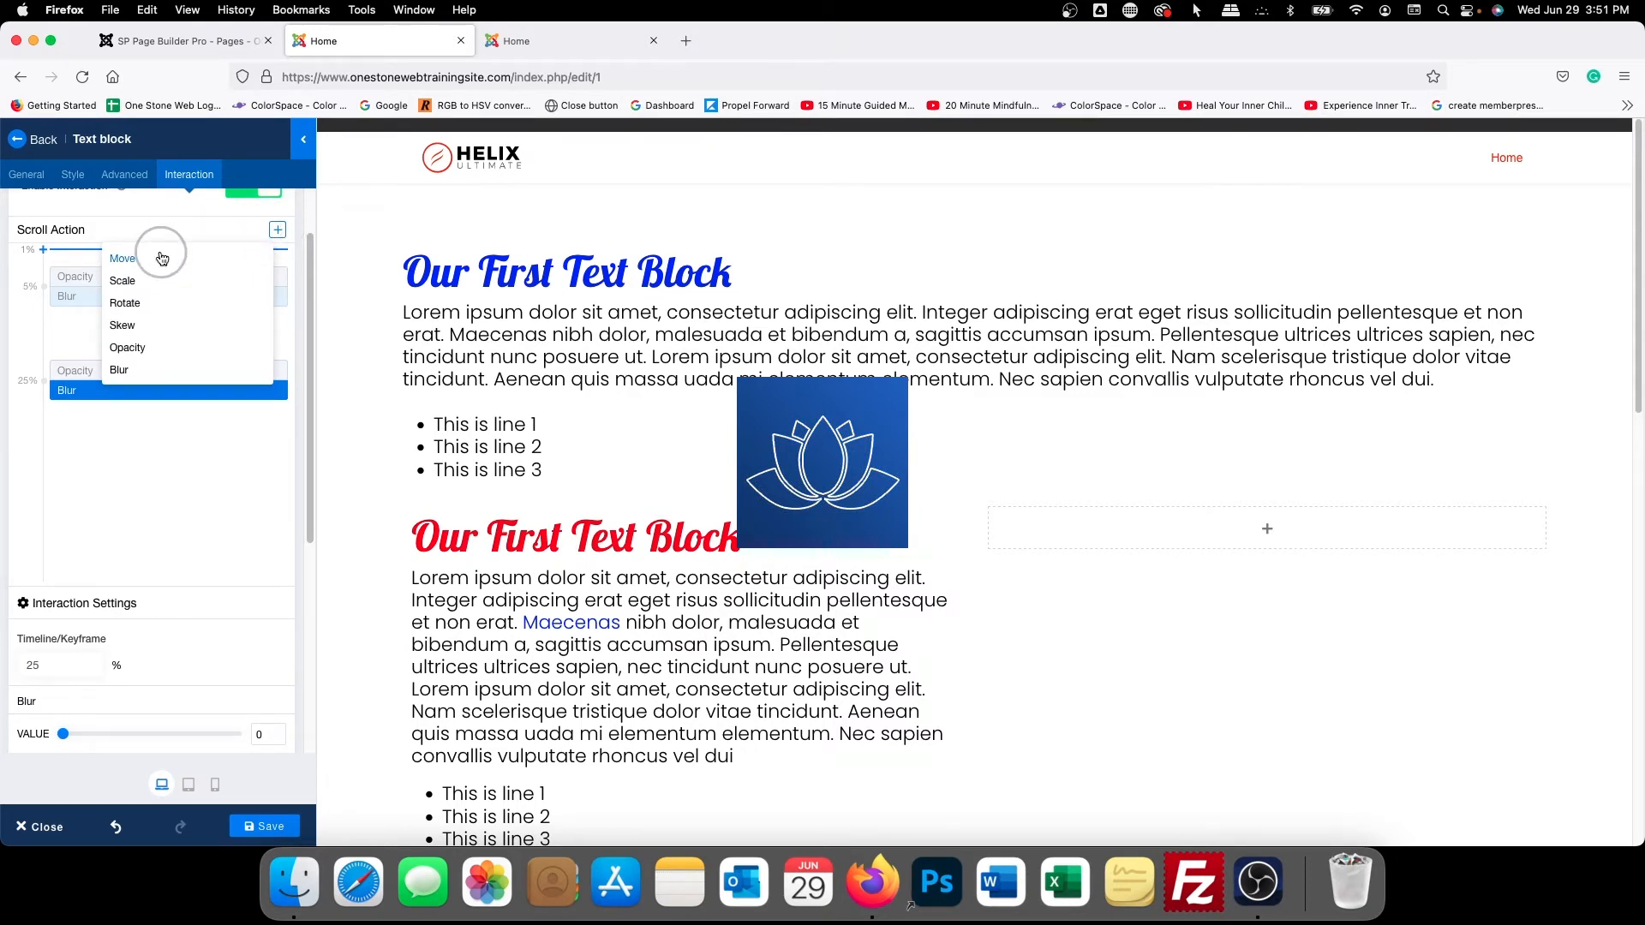
pyautogui.click(123, 259)
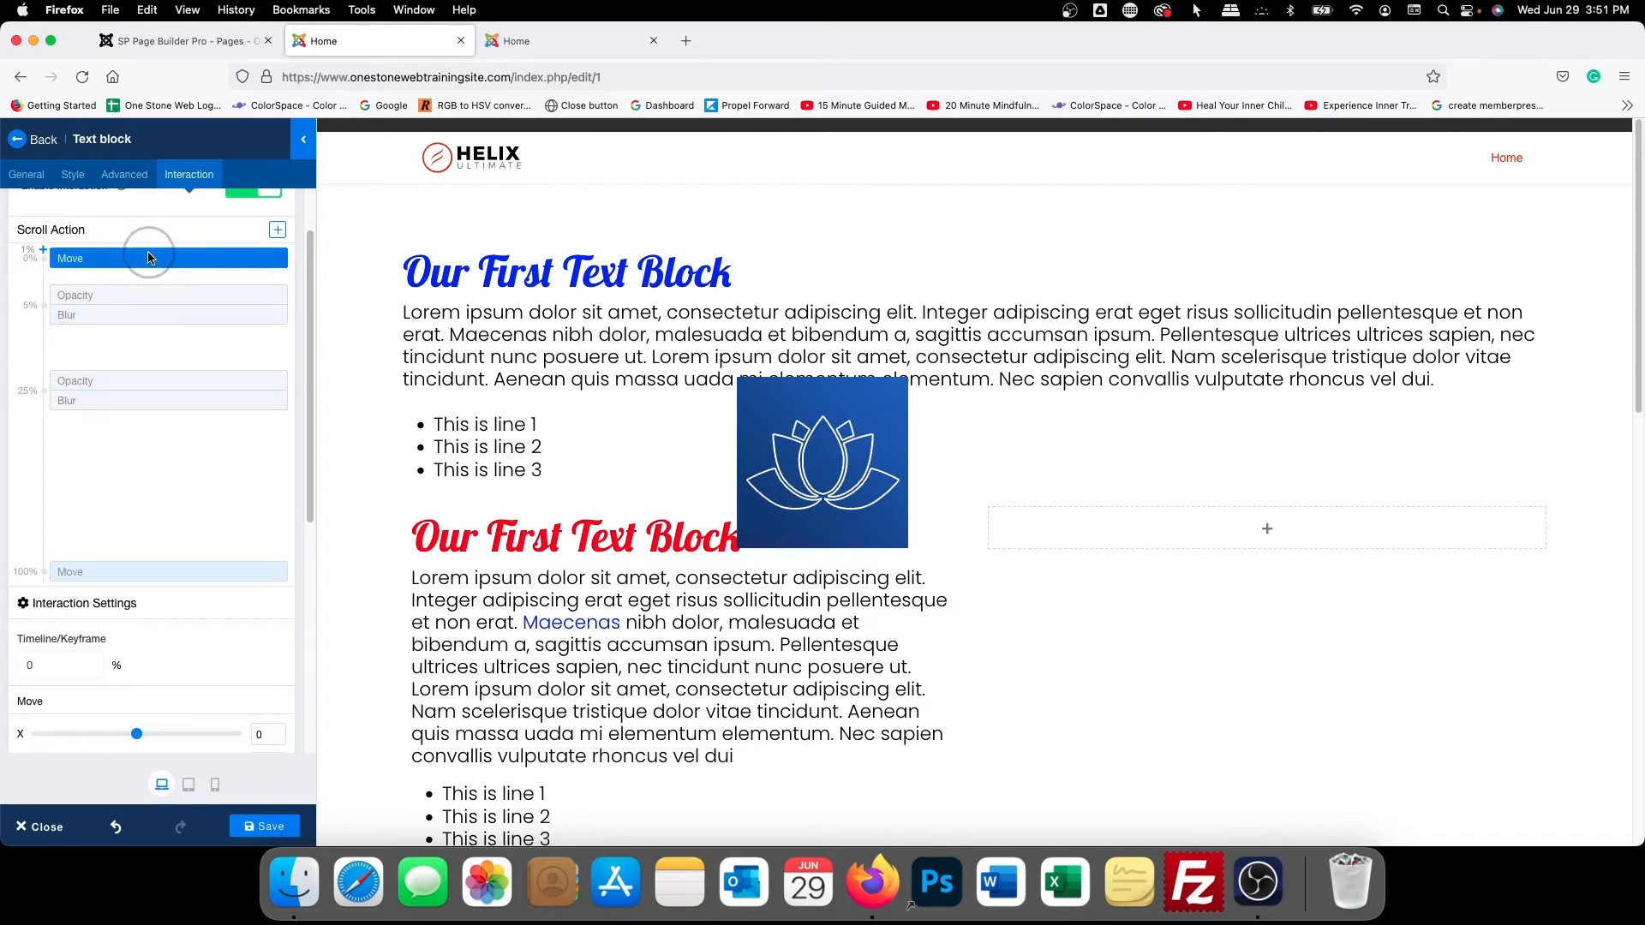
pyautogui.click(23, 660)
pyautogui.write('5')
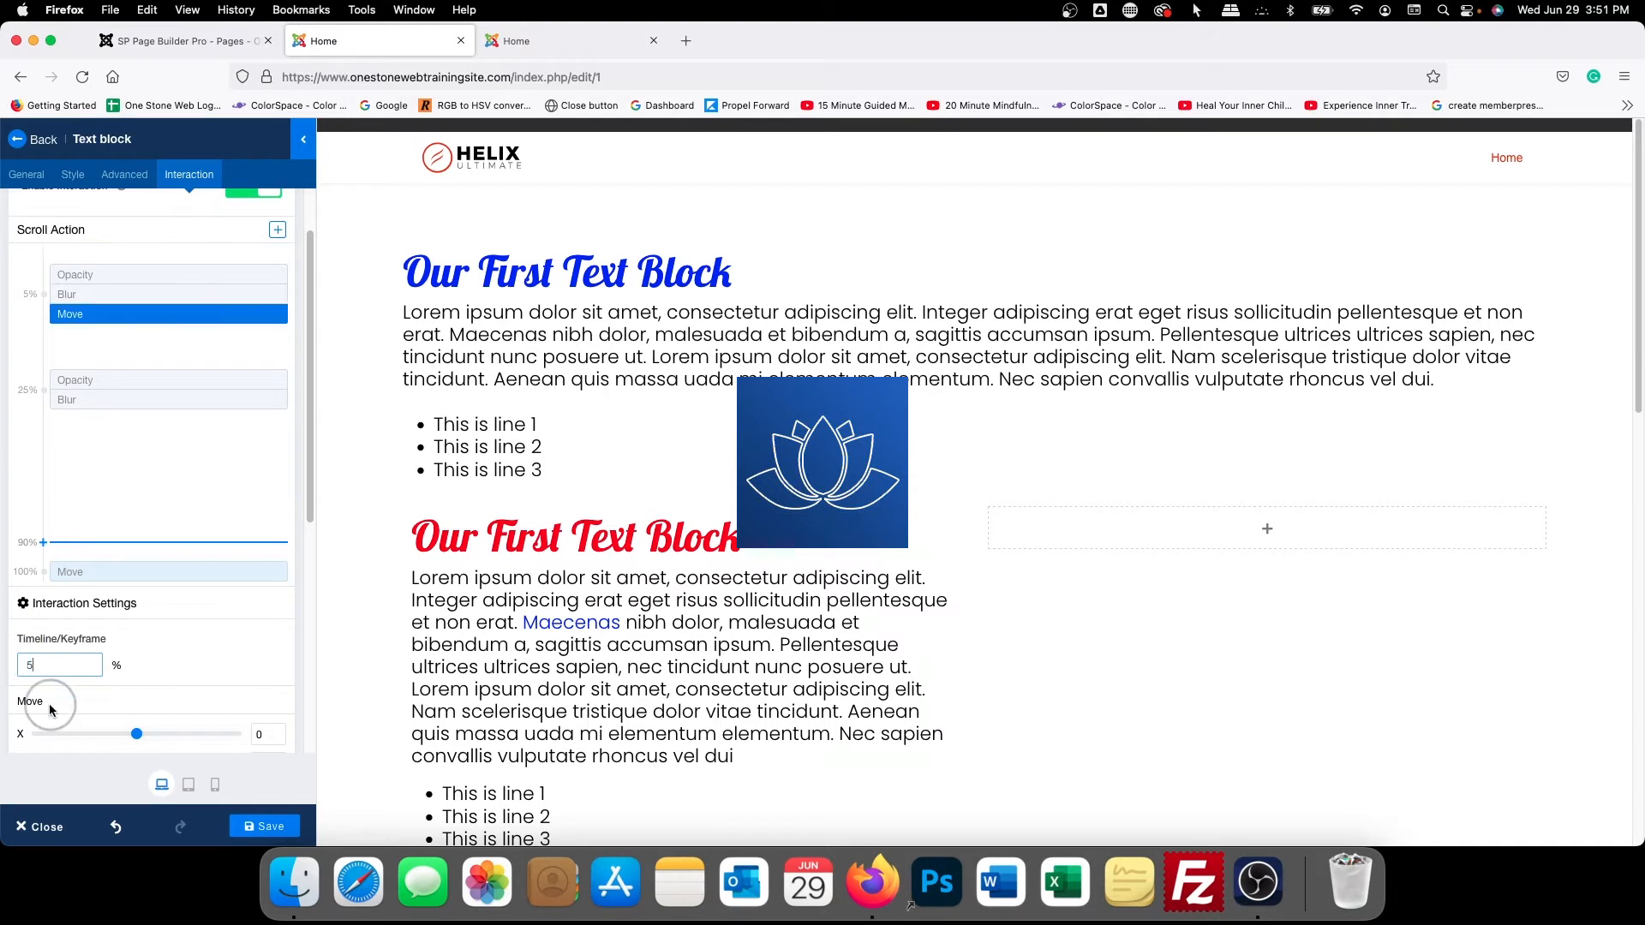
pyautogui.scroll(-3, 143, 604)
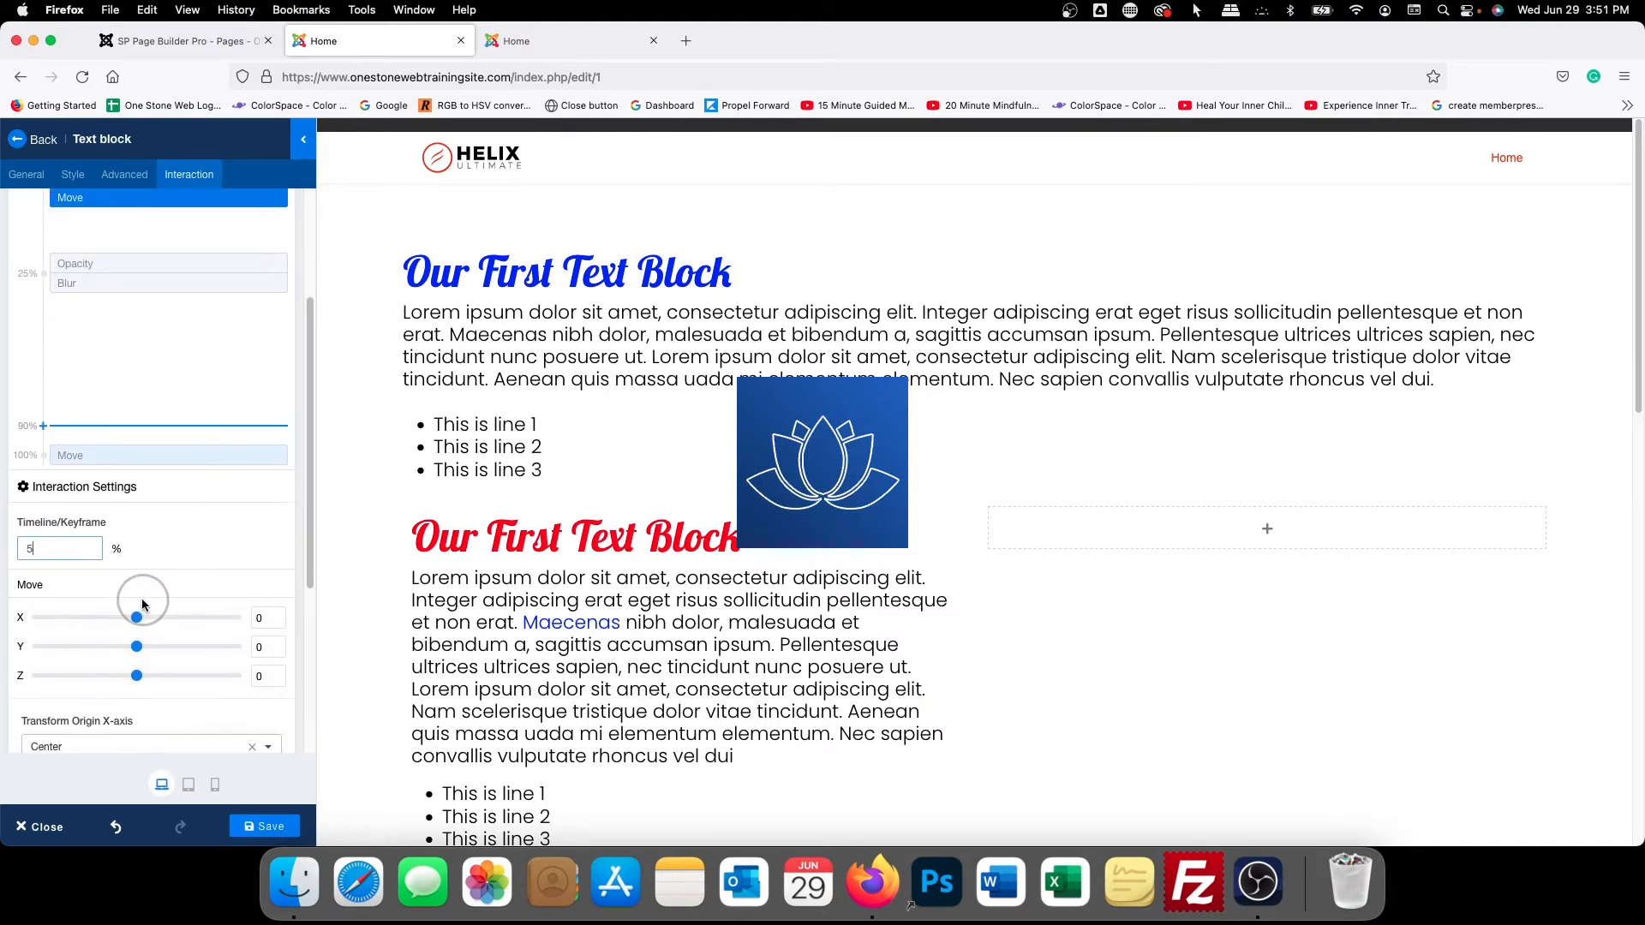
pyautogui.click(254, 616)
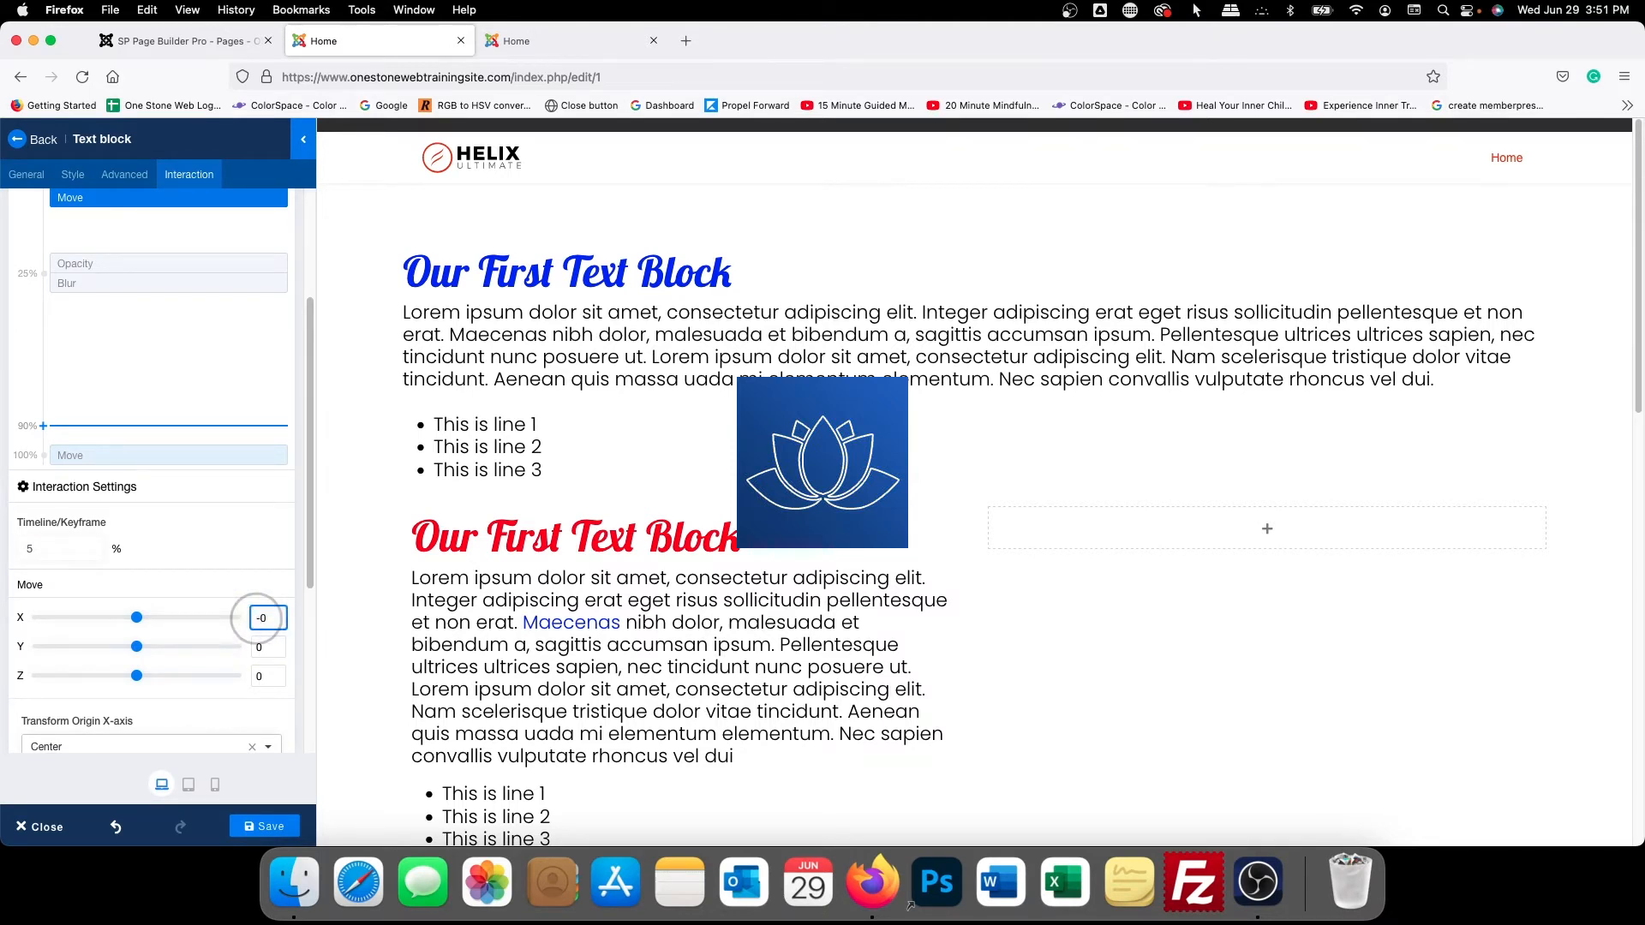
# Set the ending Move keyframe to 25% and check the dark blue text block's sideways motion while scrolling the preview
pyautogui.click(140, 460)
pyautogui.moveTo(96, 548); pyautogui.dragTo(2, 536)
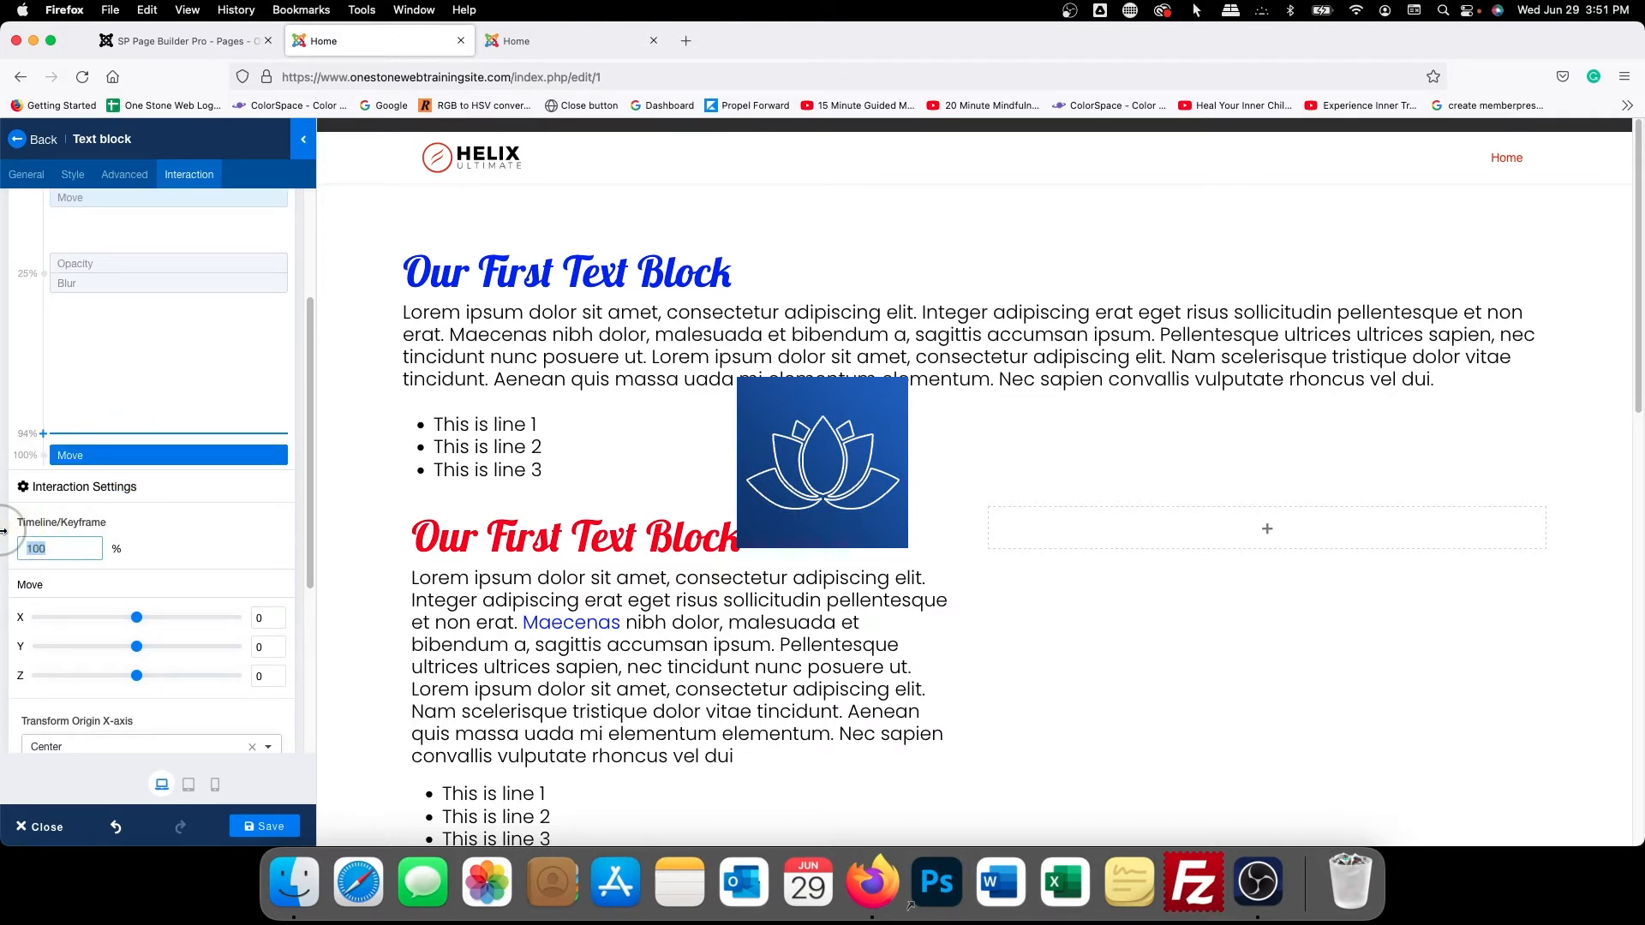
pyautogui.write('25')
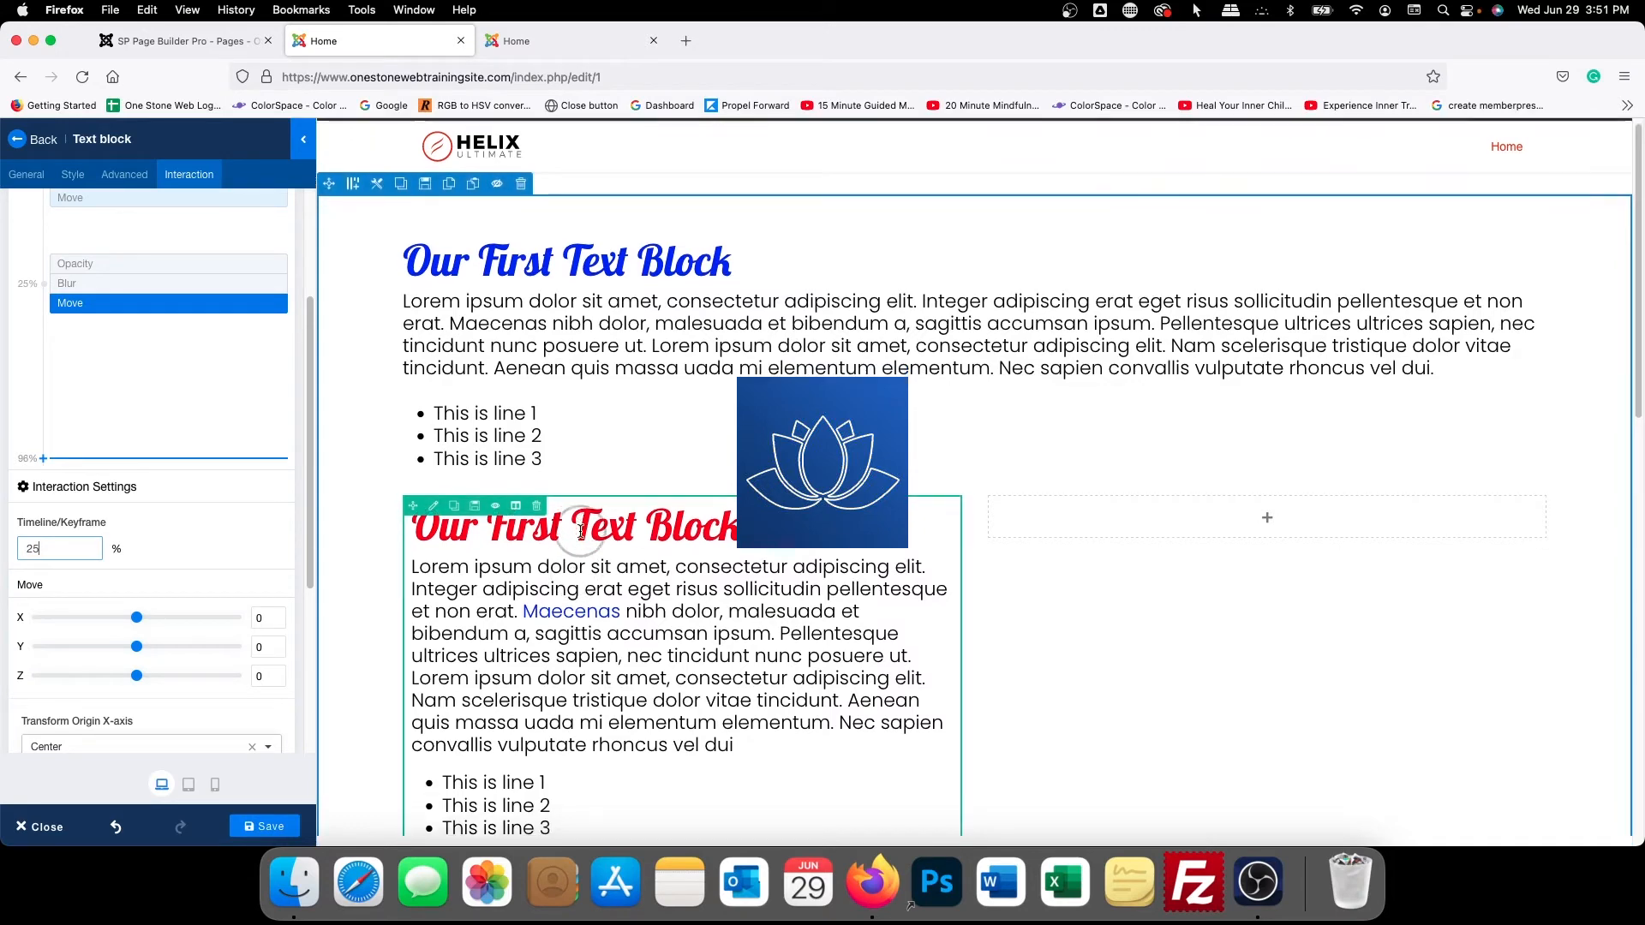
pyautogui.scroll(-4, 581, 531)
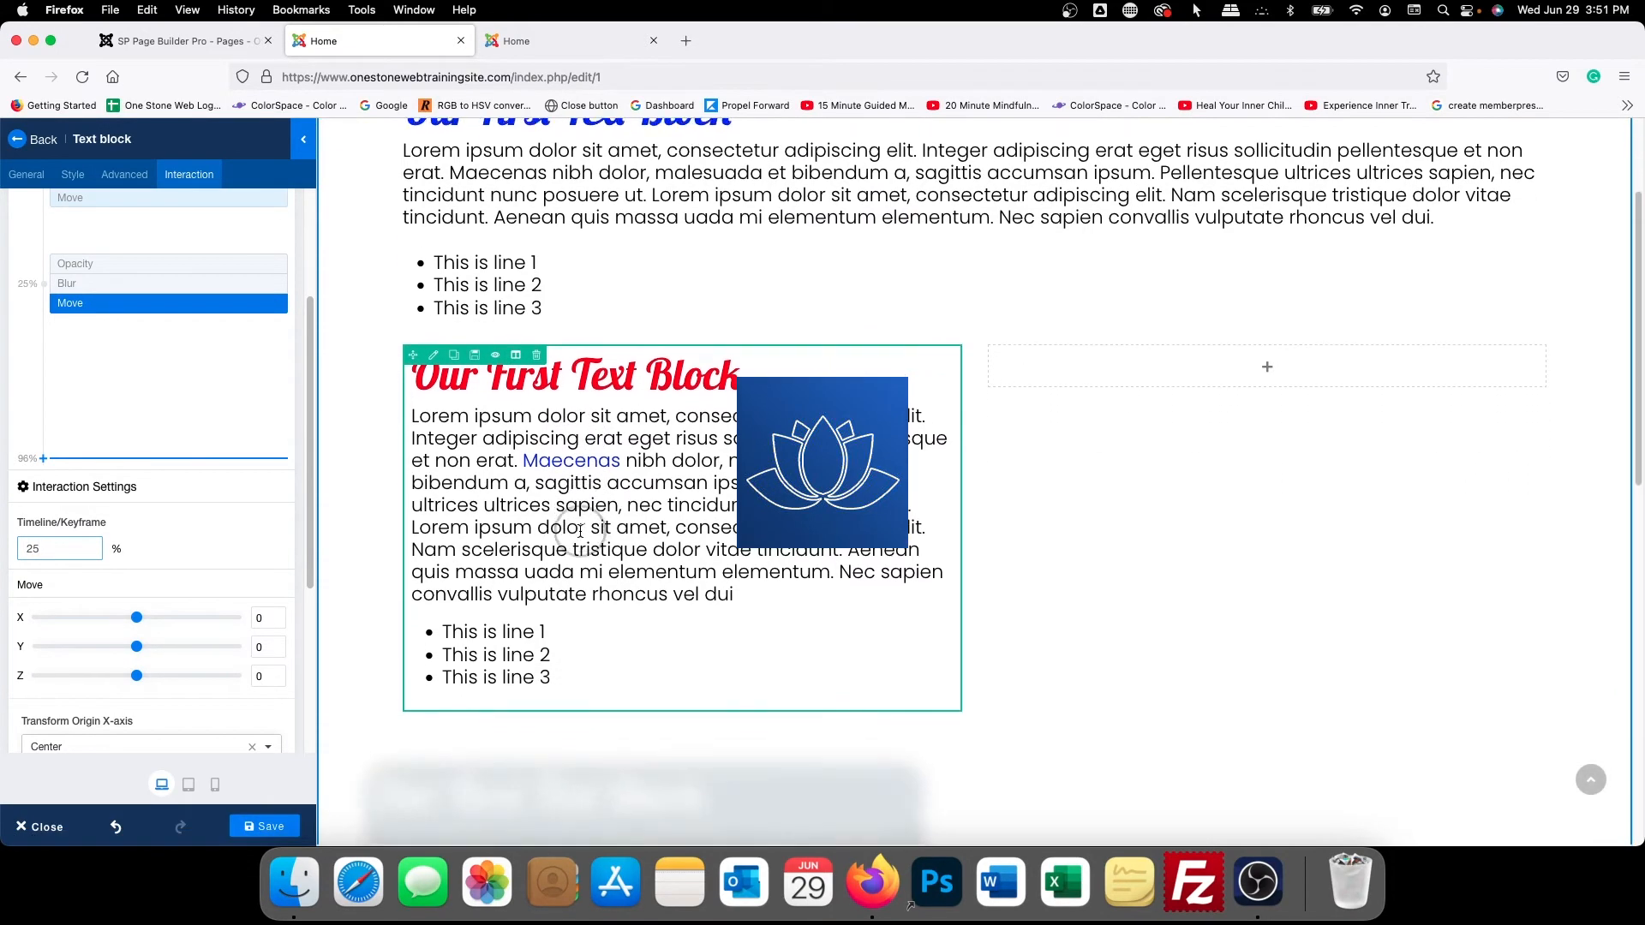
pyautogui.scroll(-5, 580, 531)
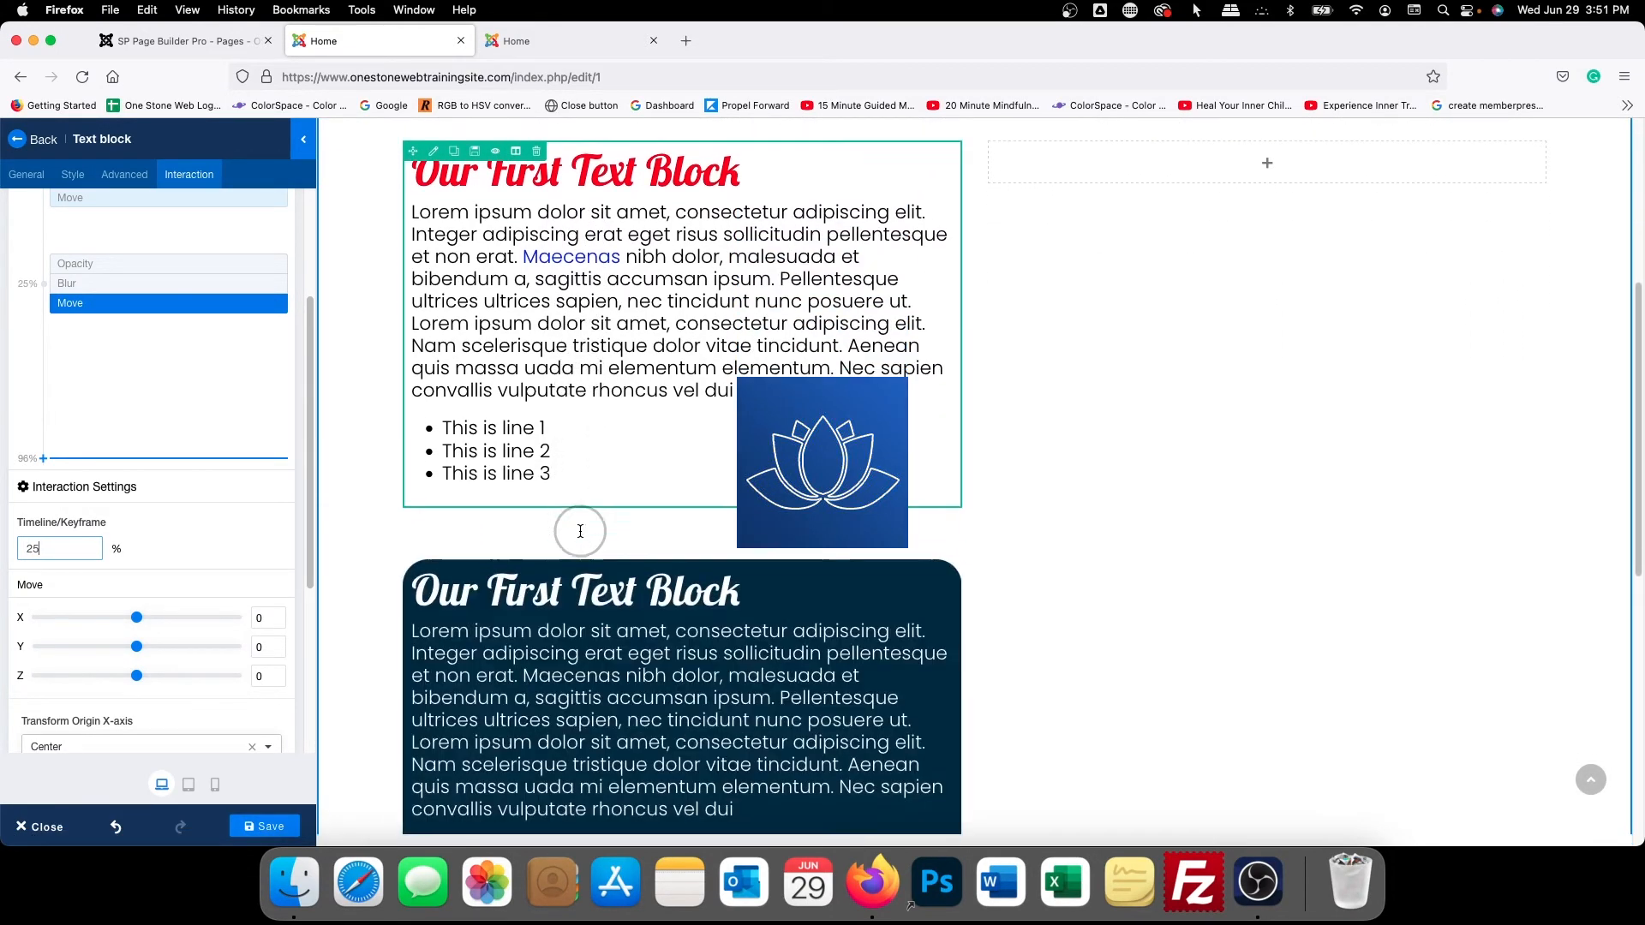
pyautogui.scroll(-2, 580, 531)
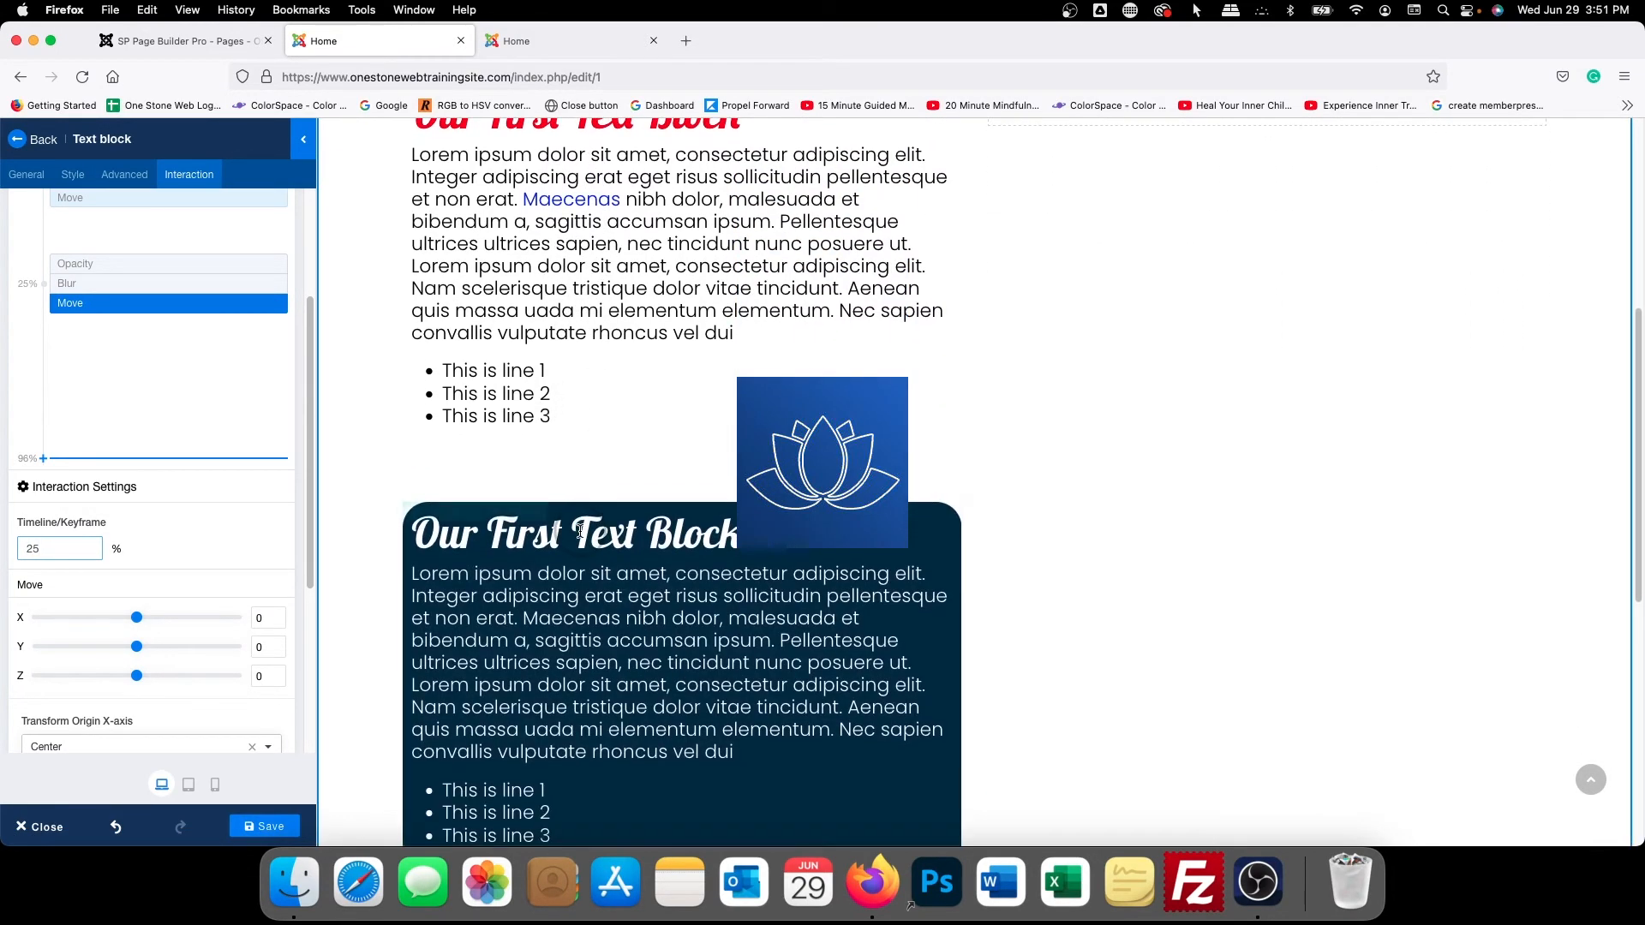
# Save the page changes and reload the live home page in its own browser tab
pyautogui.click(271, 827)
pyautogui.click(524, 45)
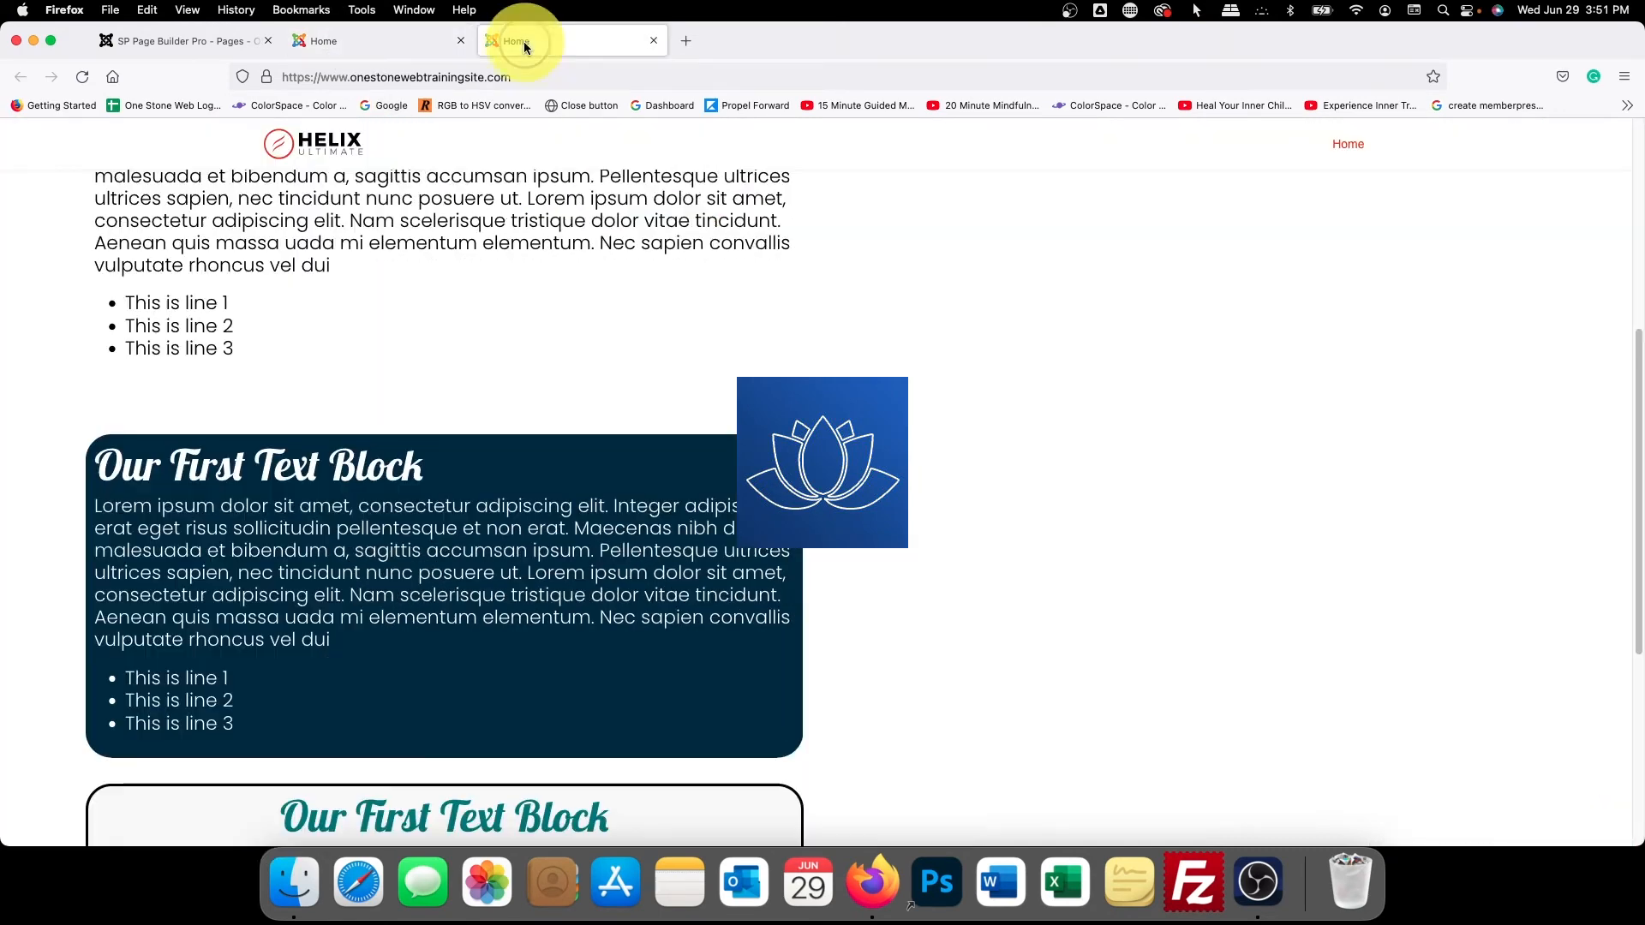
pyautogui.click(82, 76)
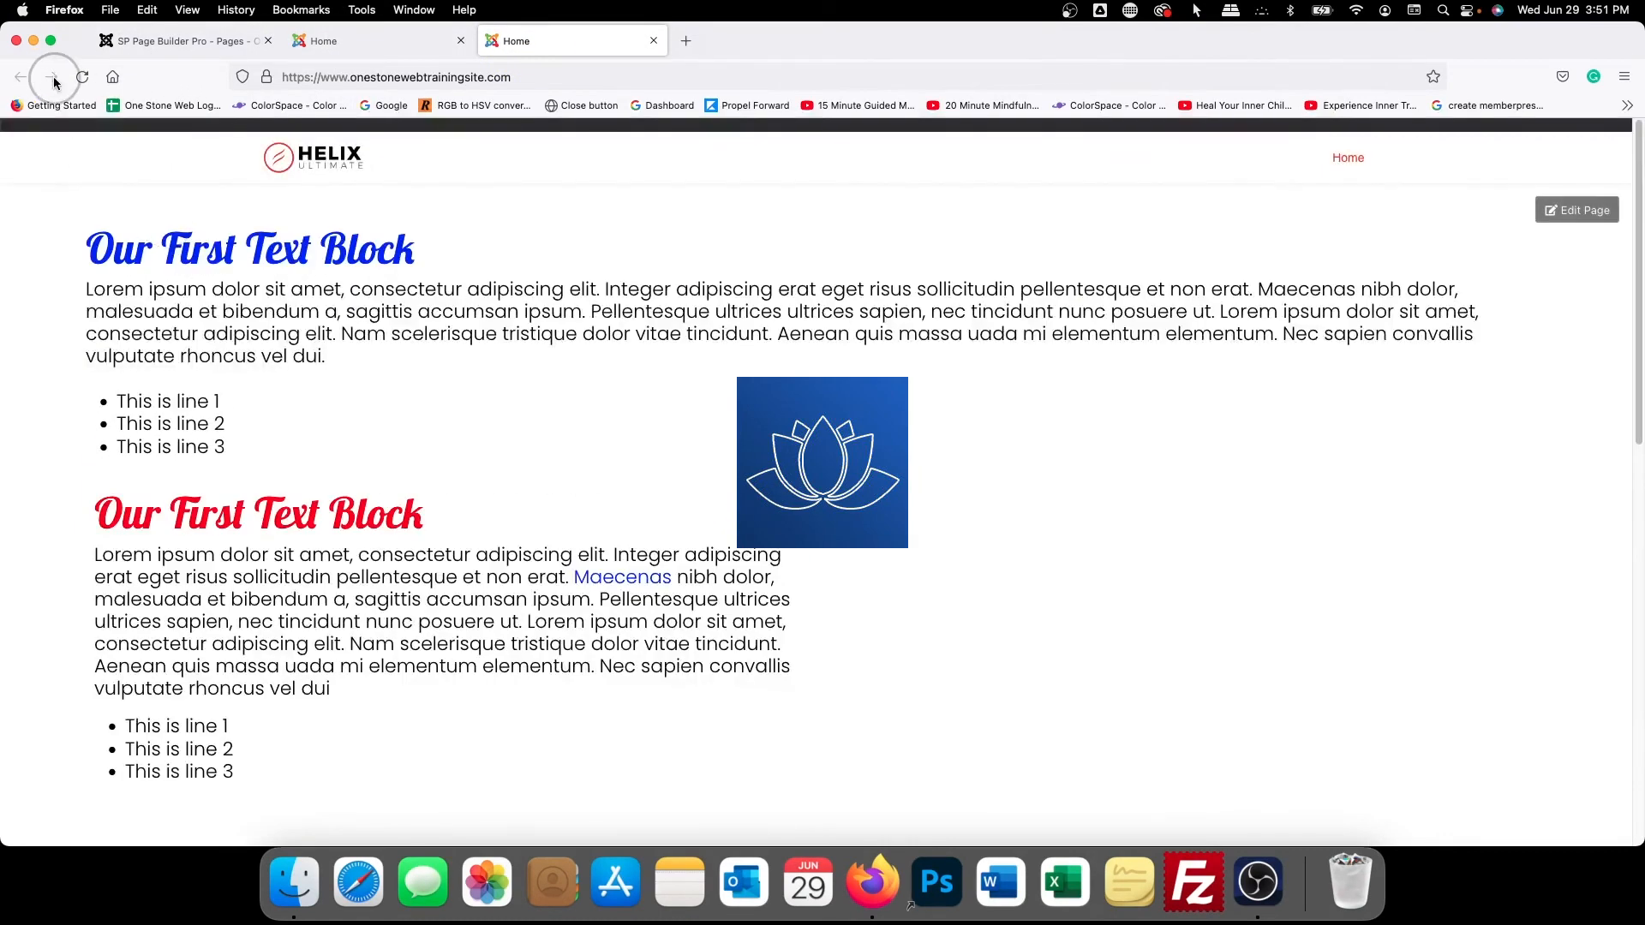
pyautogui.click(82, 76)
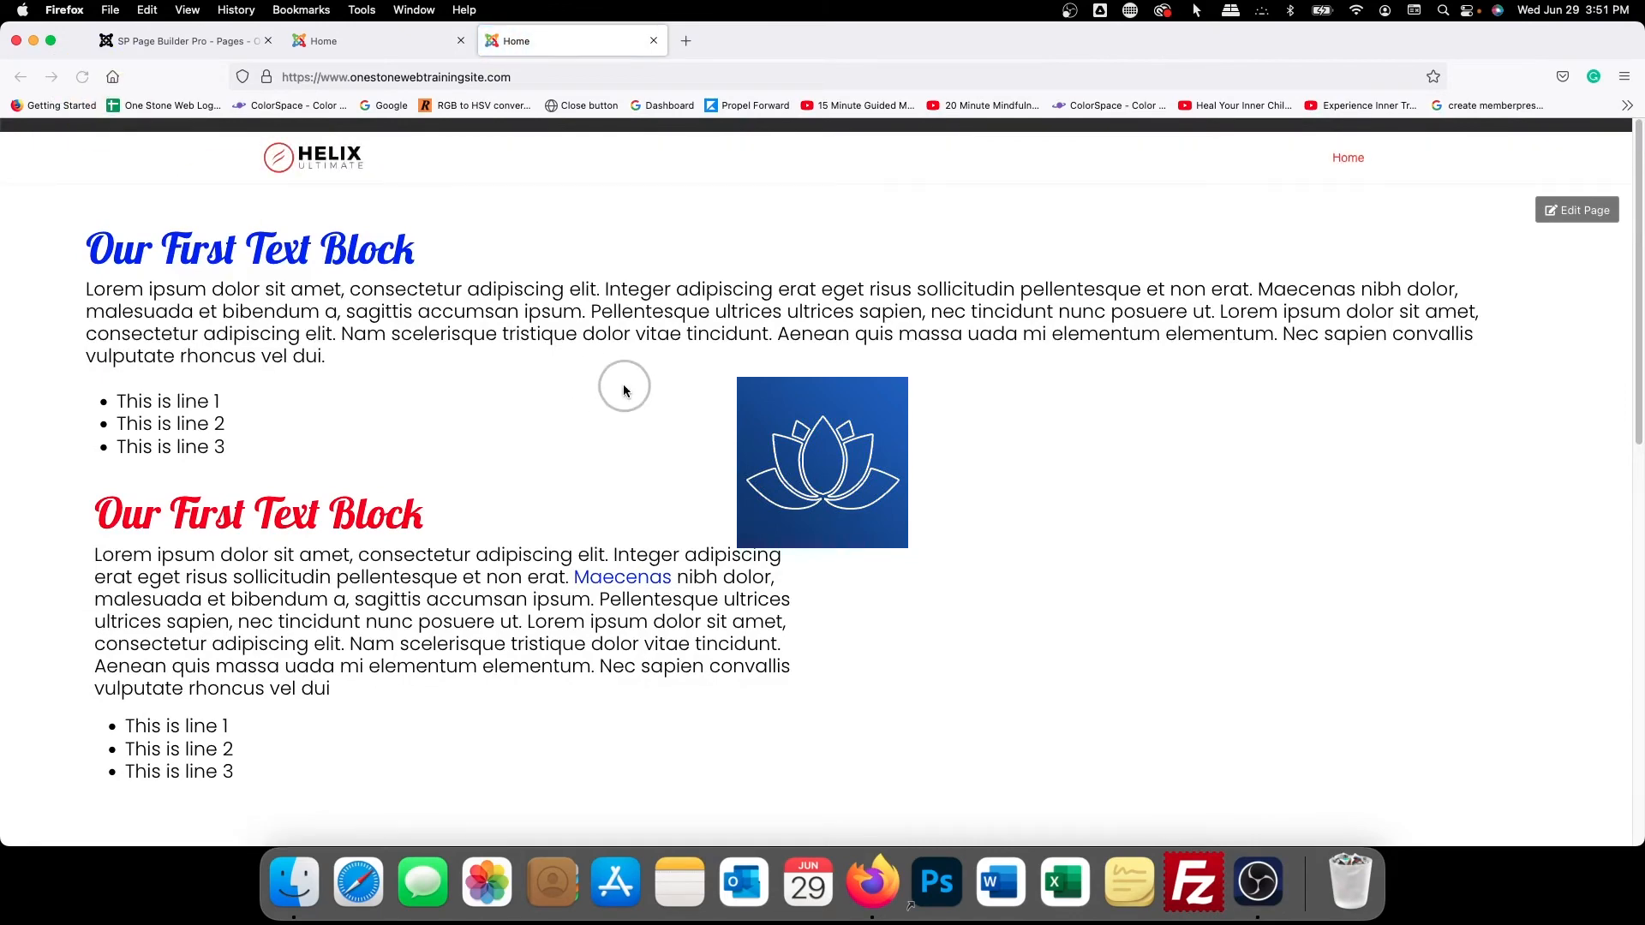
# Examine how the dark blue text block moves, blurs and fades on the live home page when scrolling down and back up
pyautogui.scroll(-4, 623, 390)
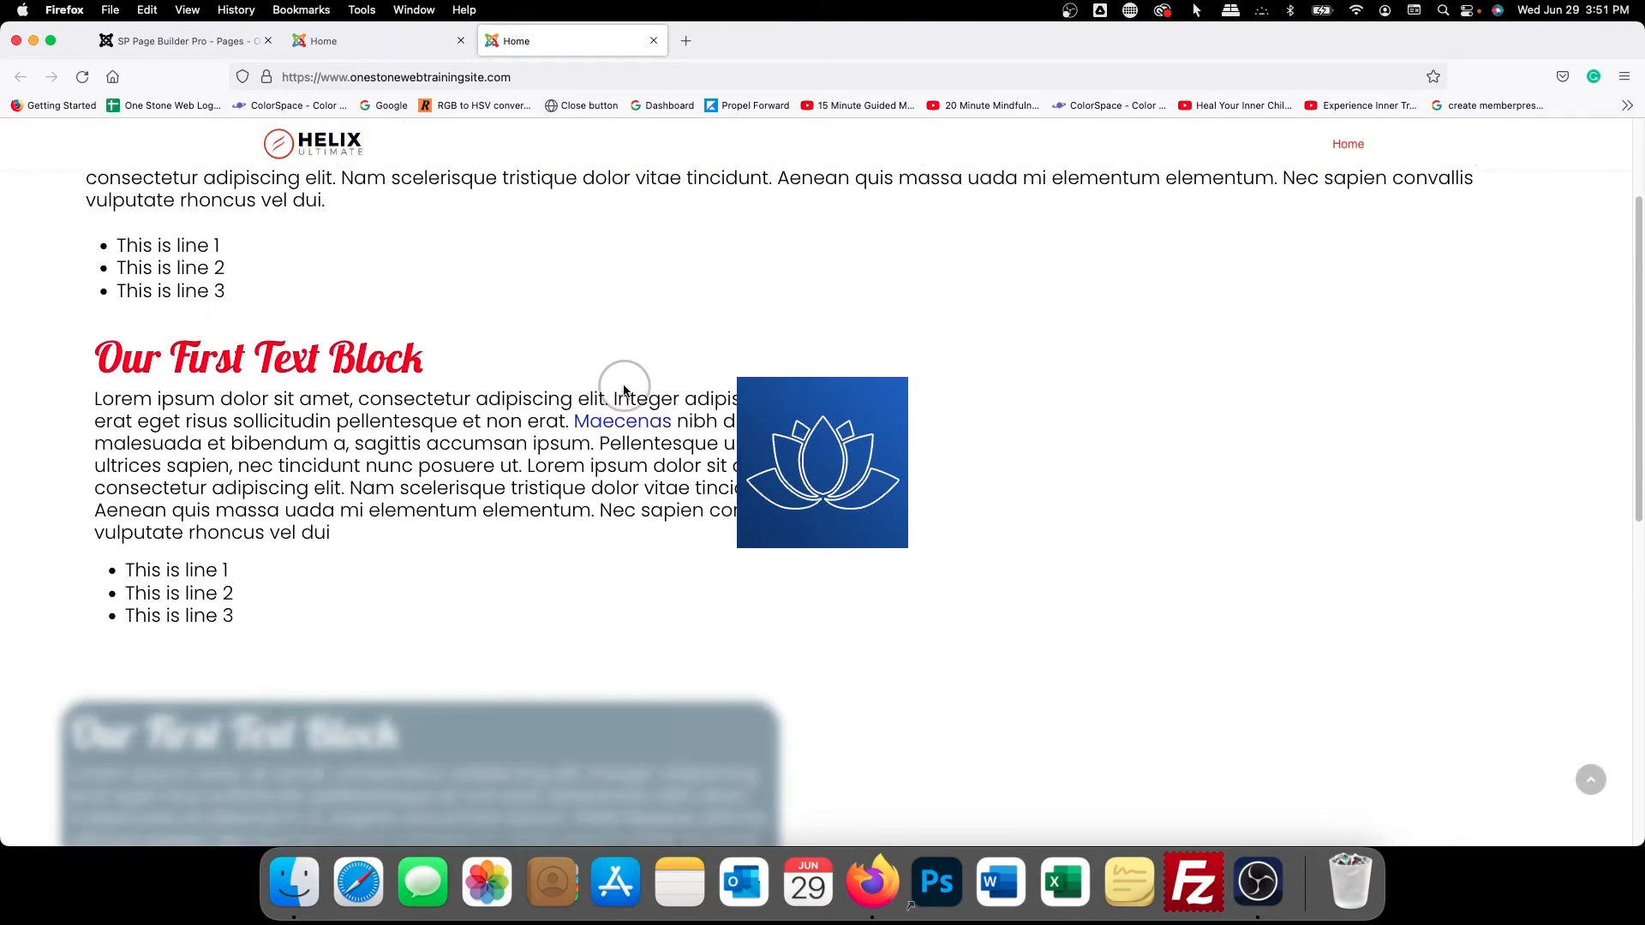
pyautogui.scroll(-4, 624, 390)
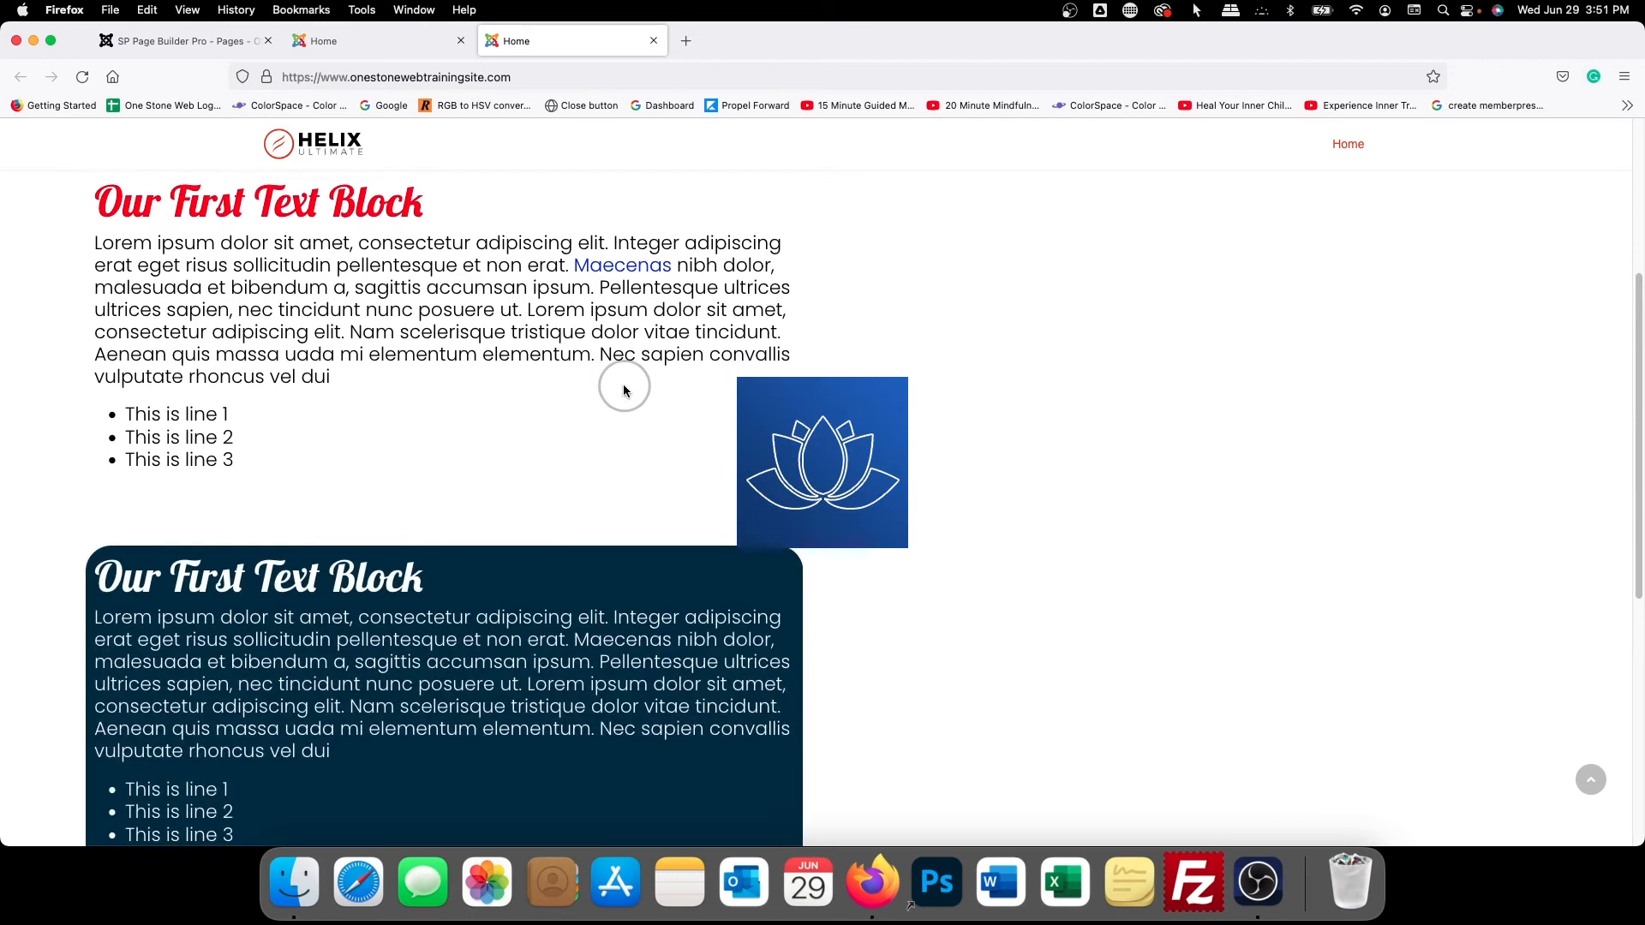
pyautogui.scroll(-3, 624, 391)
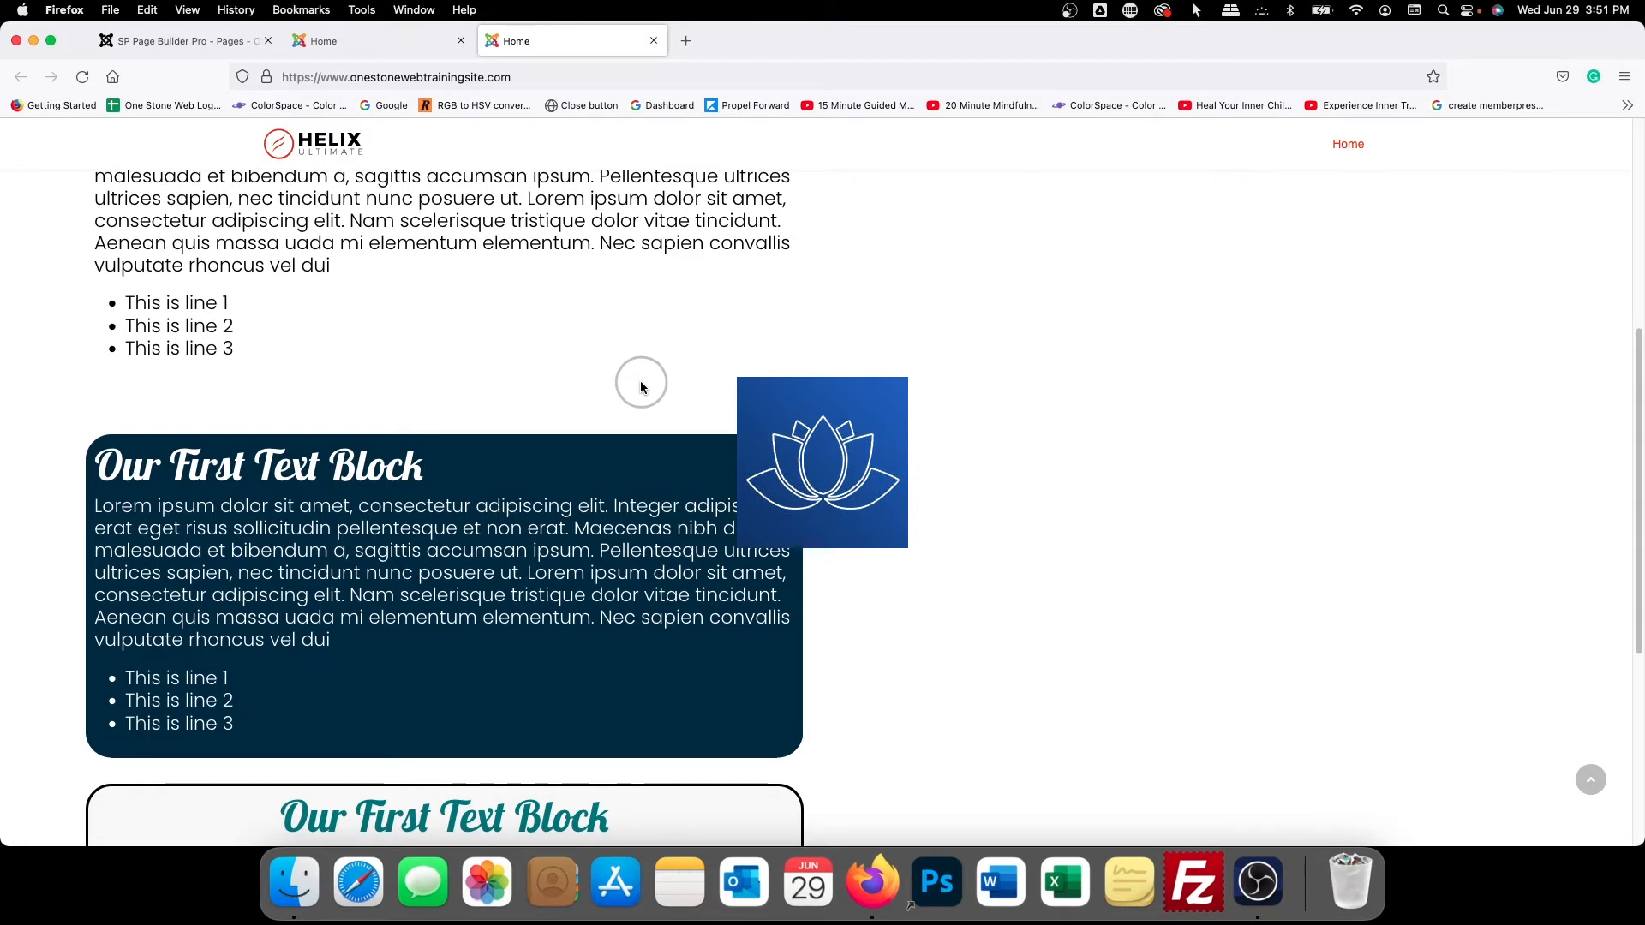
pyautogui.scroll(-5, 641, 382)
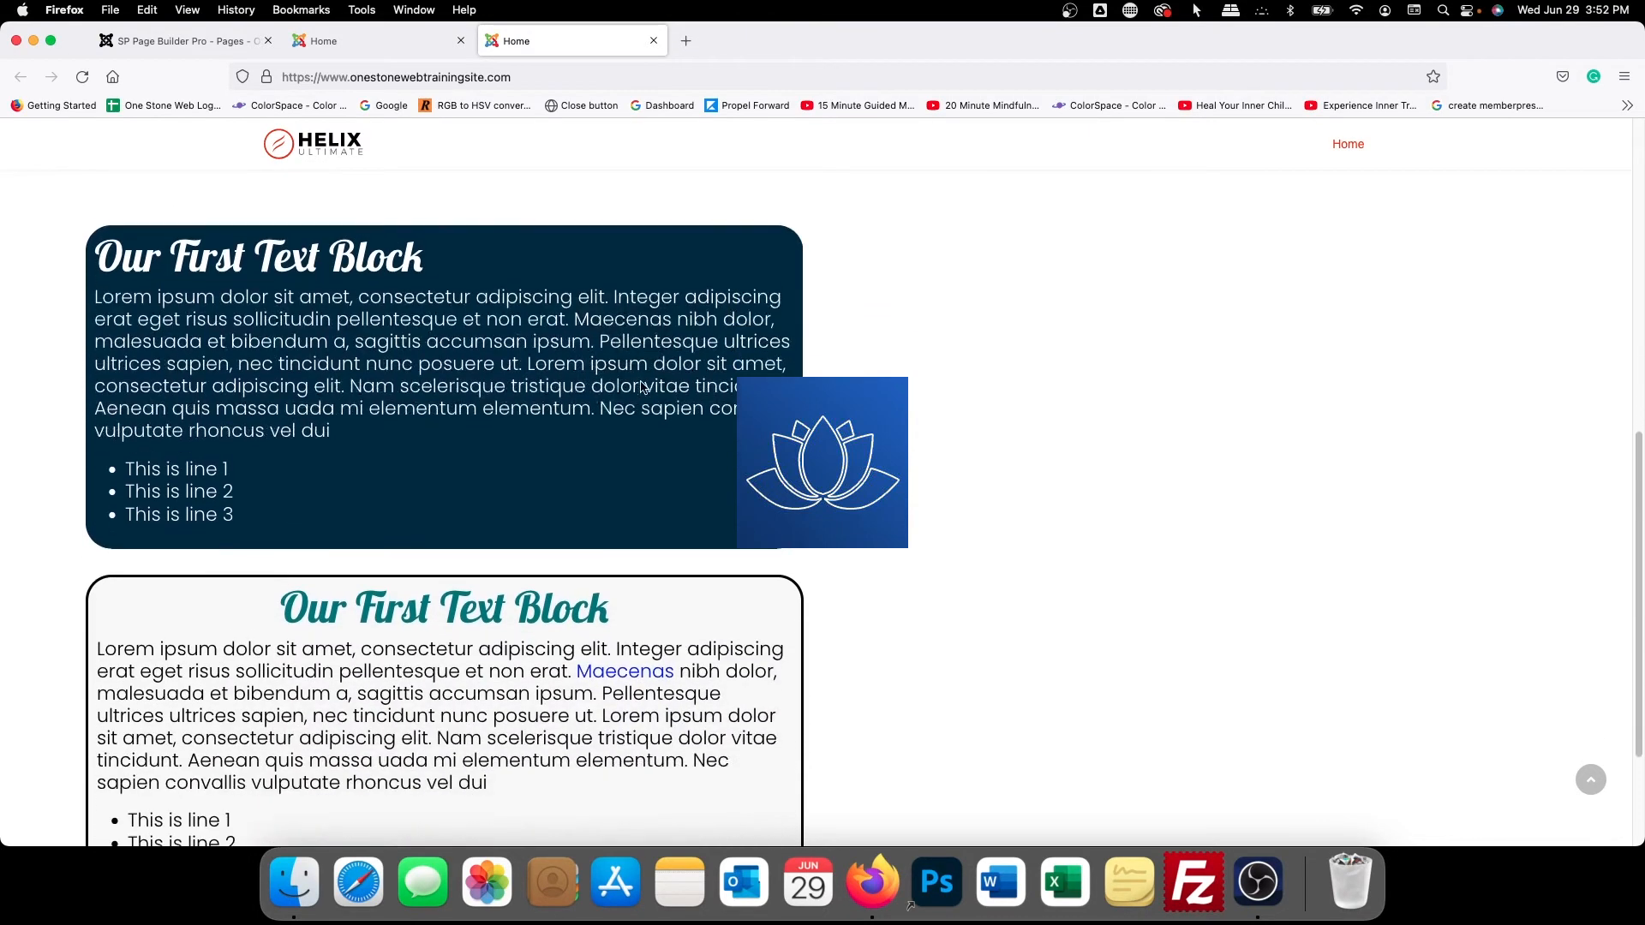
pyautogui.scroll(5, 641, 383)
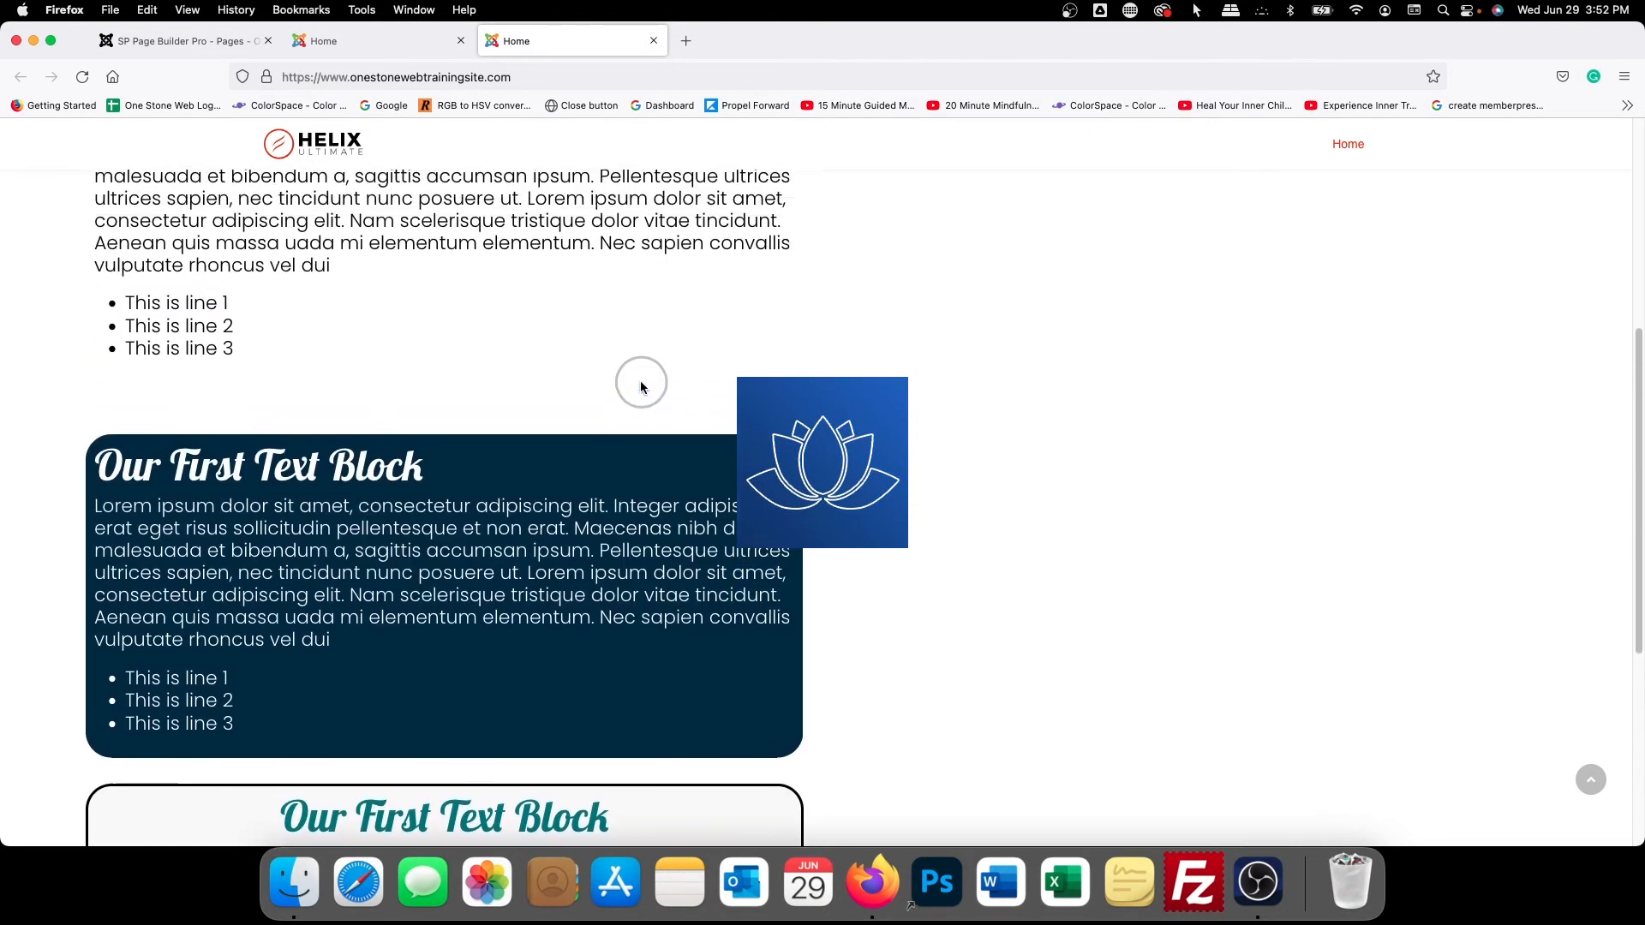
pyautogui.scroll(3, 641, 382)
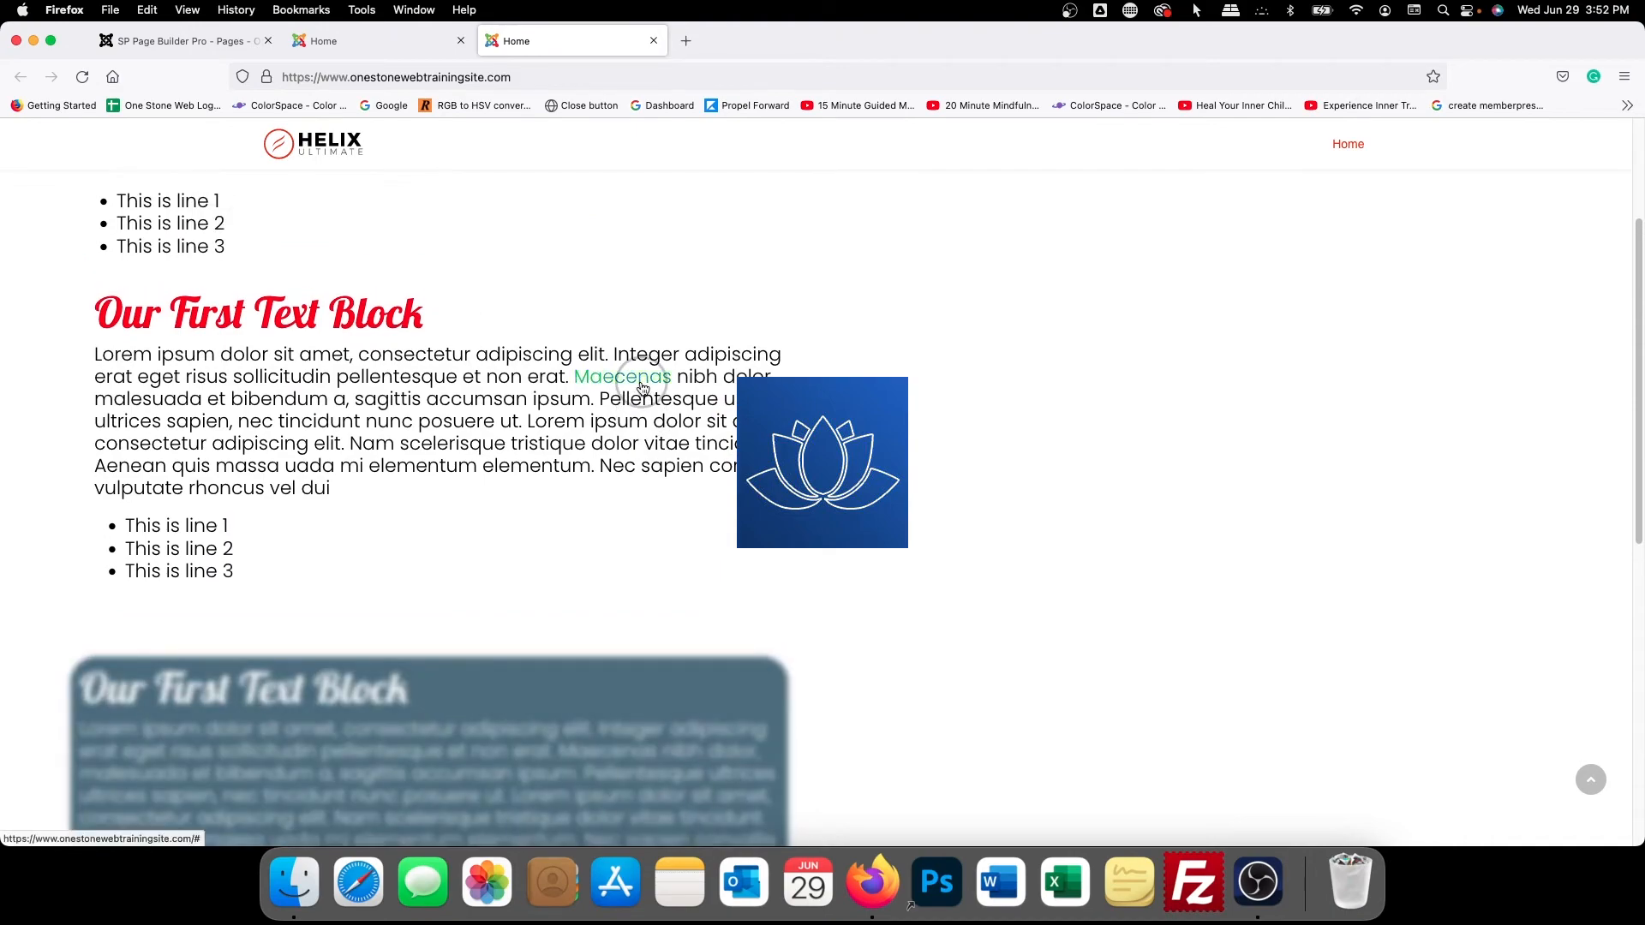
pyautogui.scroll(2, 643, 388)
pyautogui.scroll(-3, 643, 388)
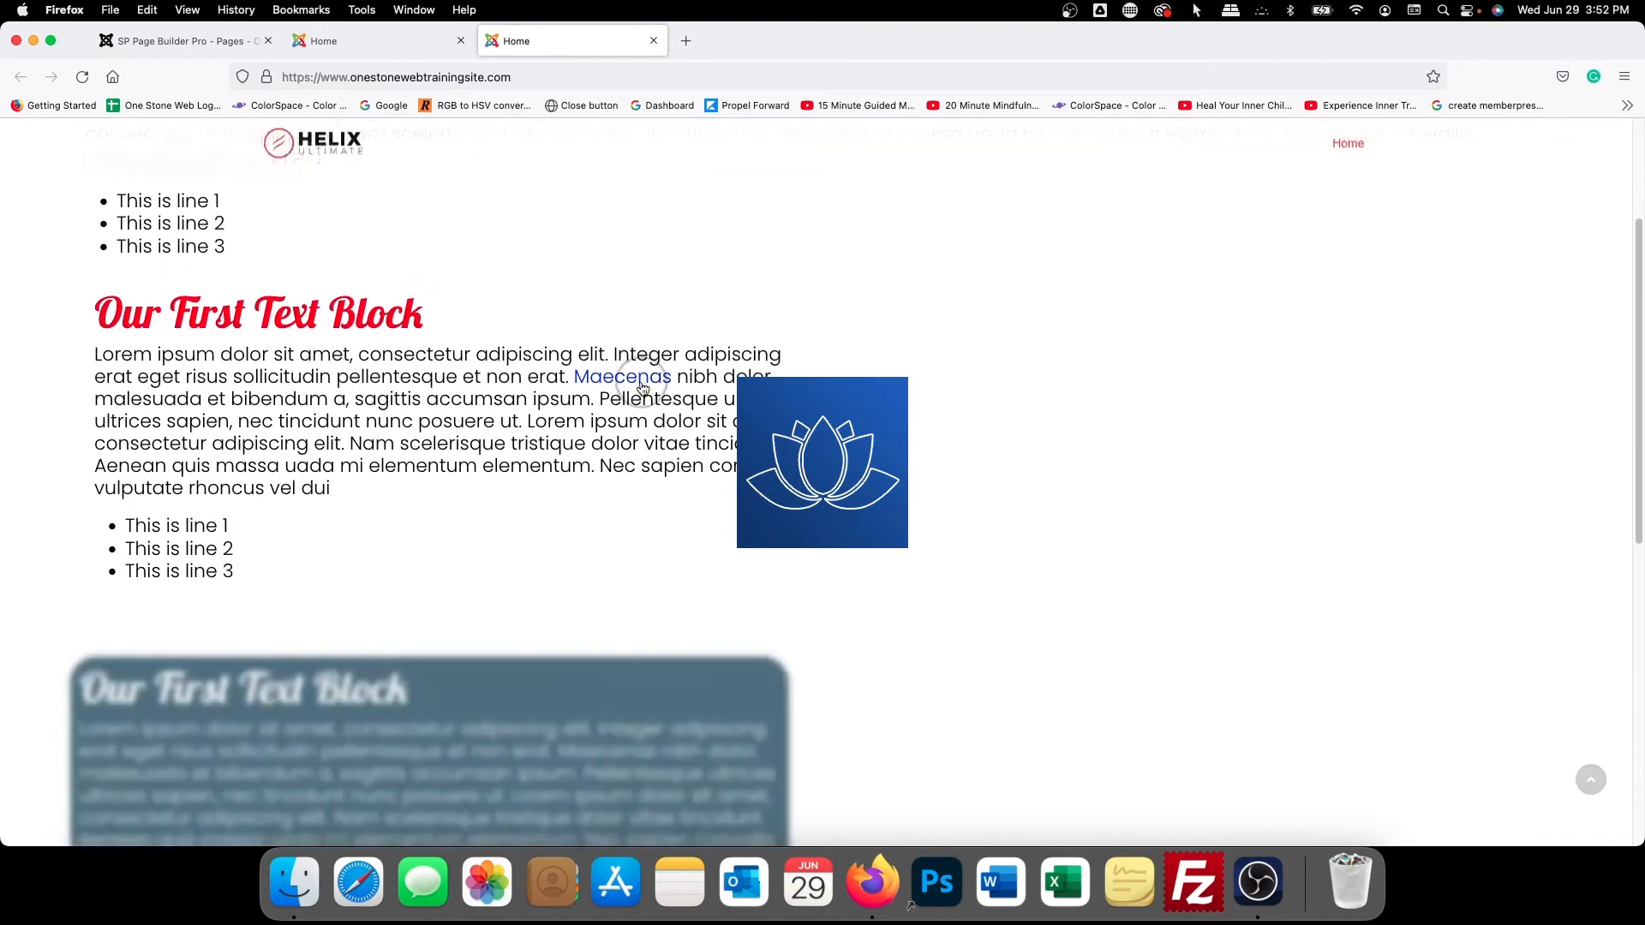
pyautogui.scroll(3, 642, 388)
pyautogui.scroll(-5, 641, 388)
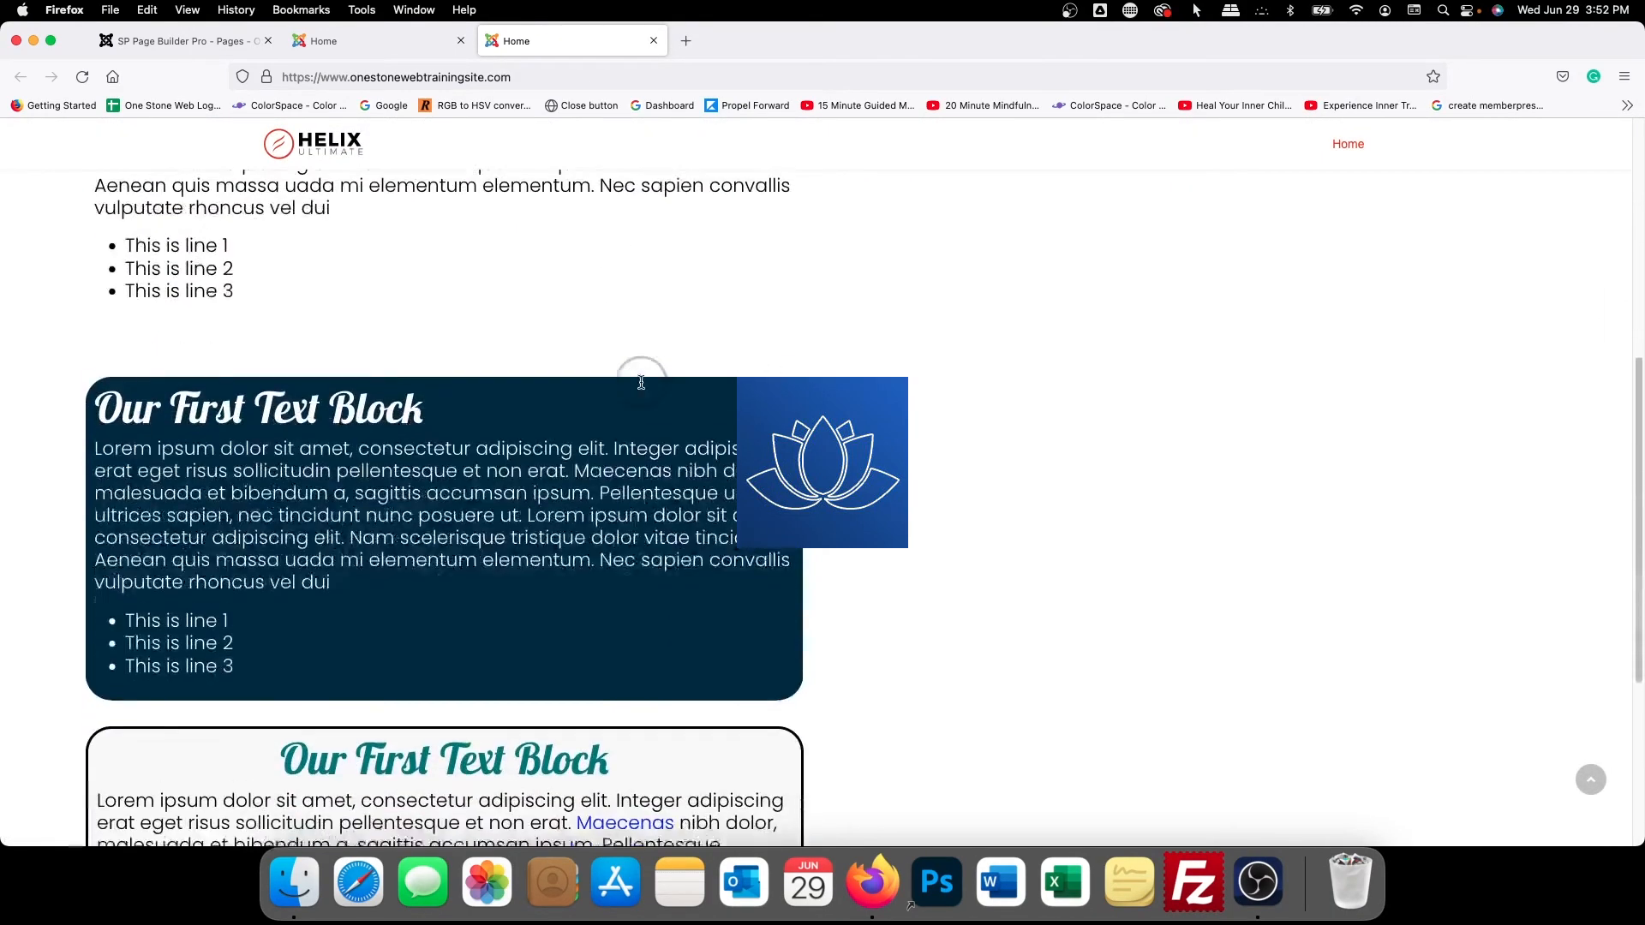
pyautogui.scroll(2, 641, 388)
pyautogui.scroll(4, 641, 385)
pyautogui.scroll(-4, 641, 386)
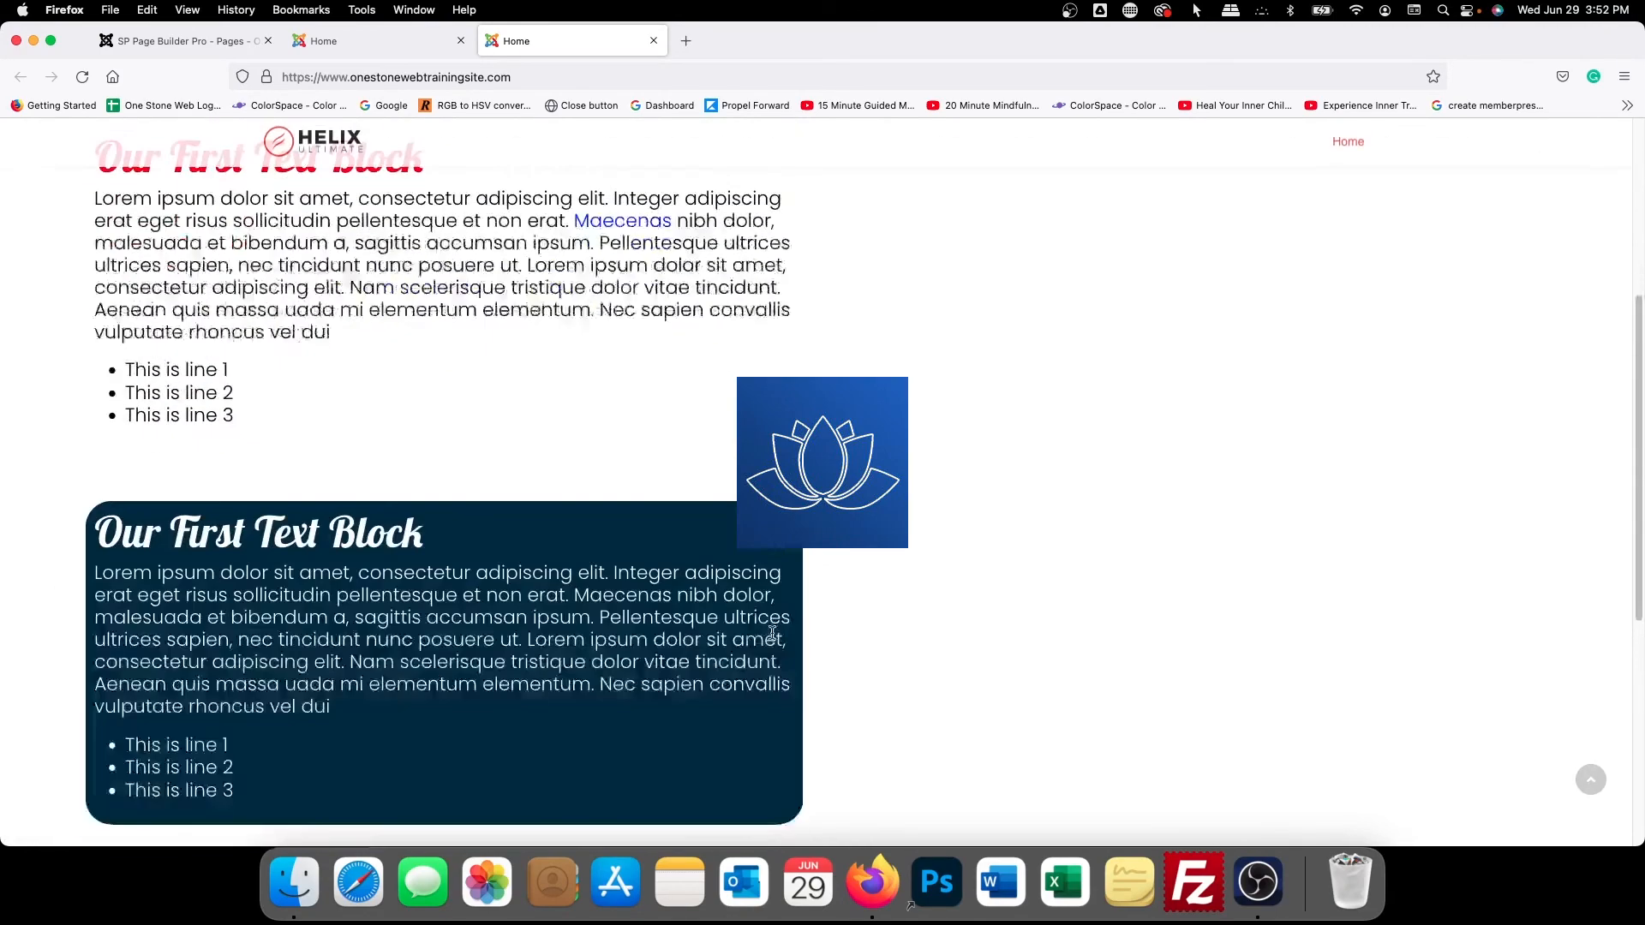
pyautogui.scroll(2, 820, 673)
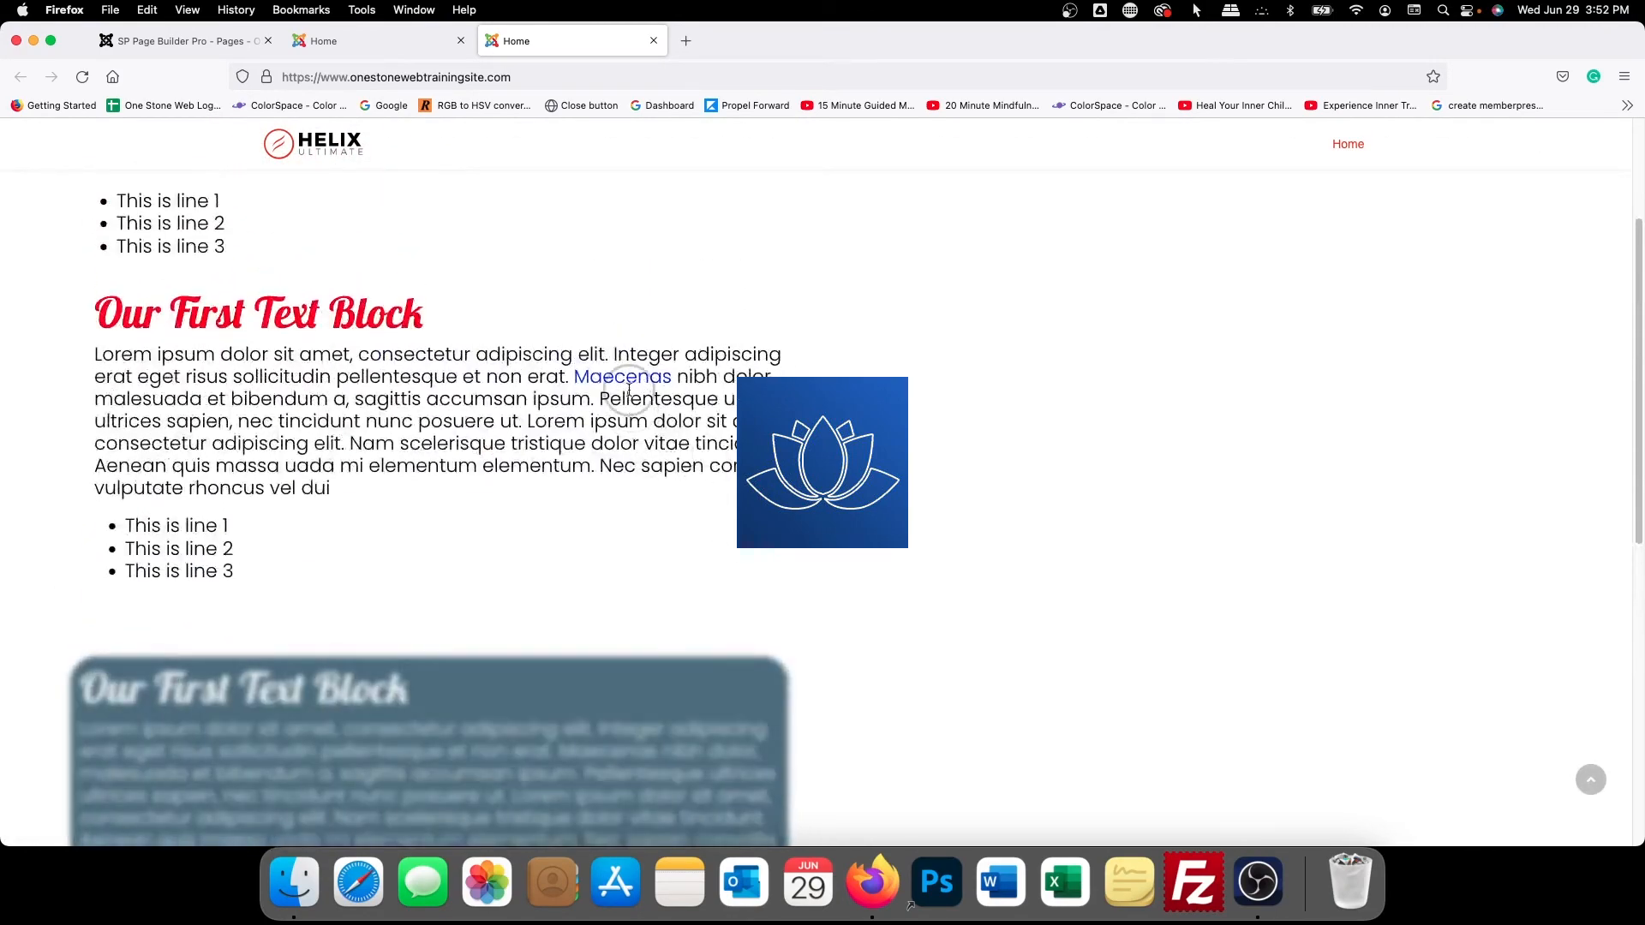
# Return to the page editor, delete the Move keyframe at 5% and duplicate the Move keyframe at 25%
pyautogui.click(359, 47)
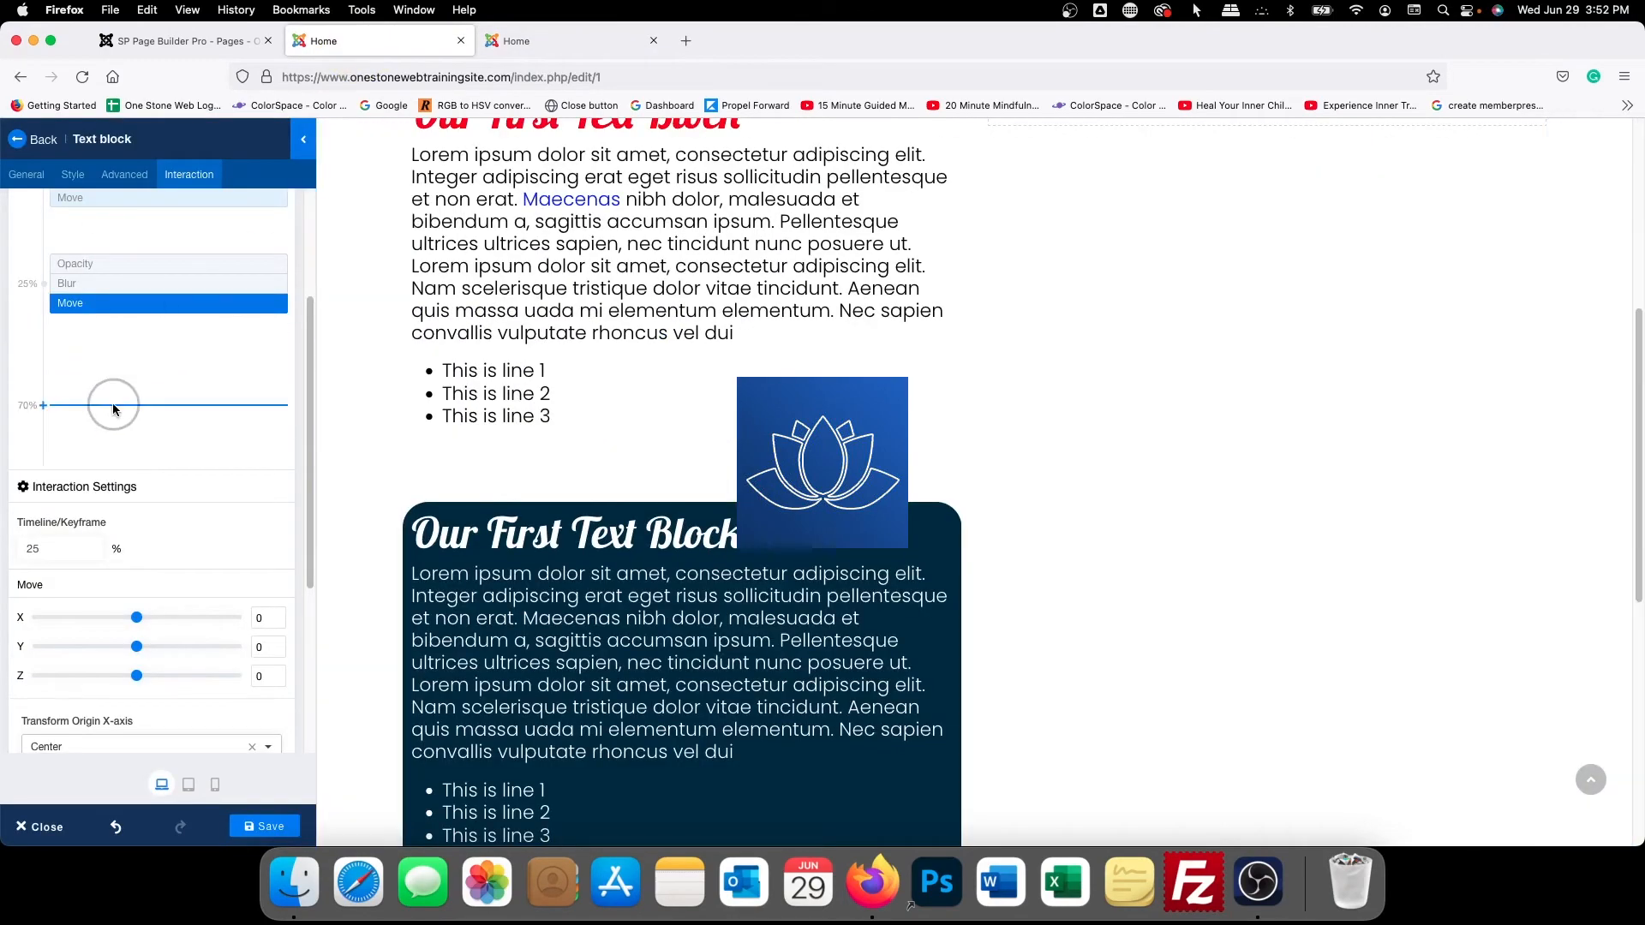
pyautogui.scroll(2, 114, 409)
pyautogui.click(130, 371)
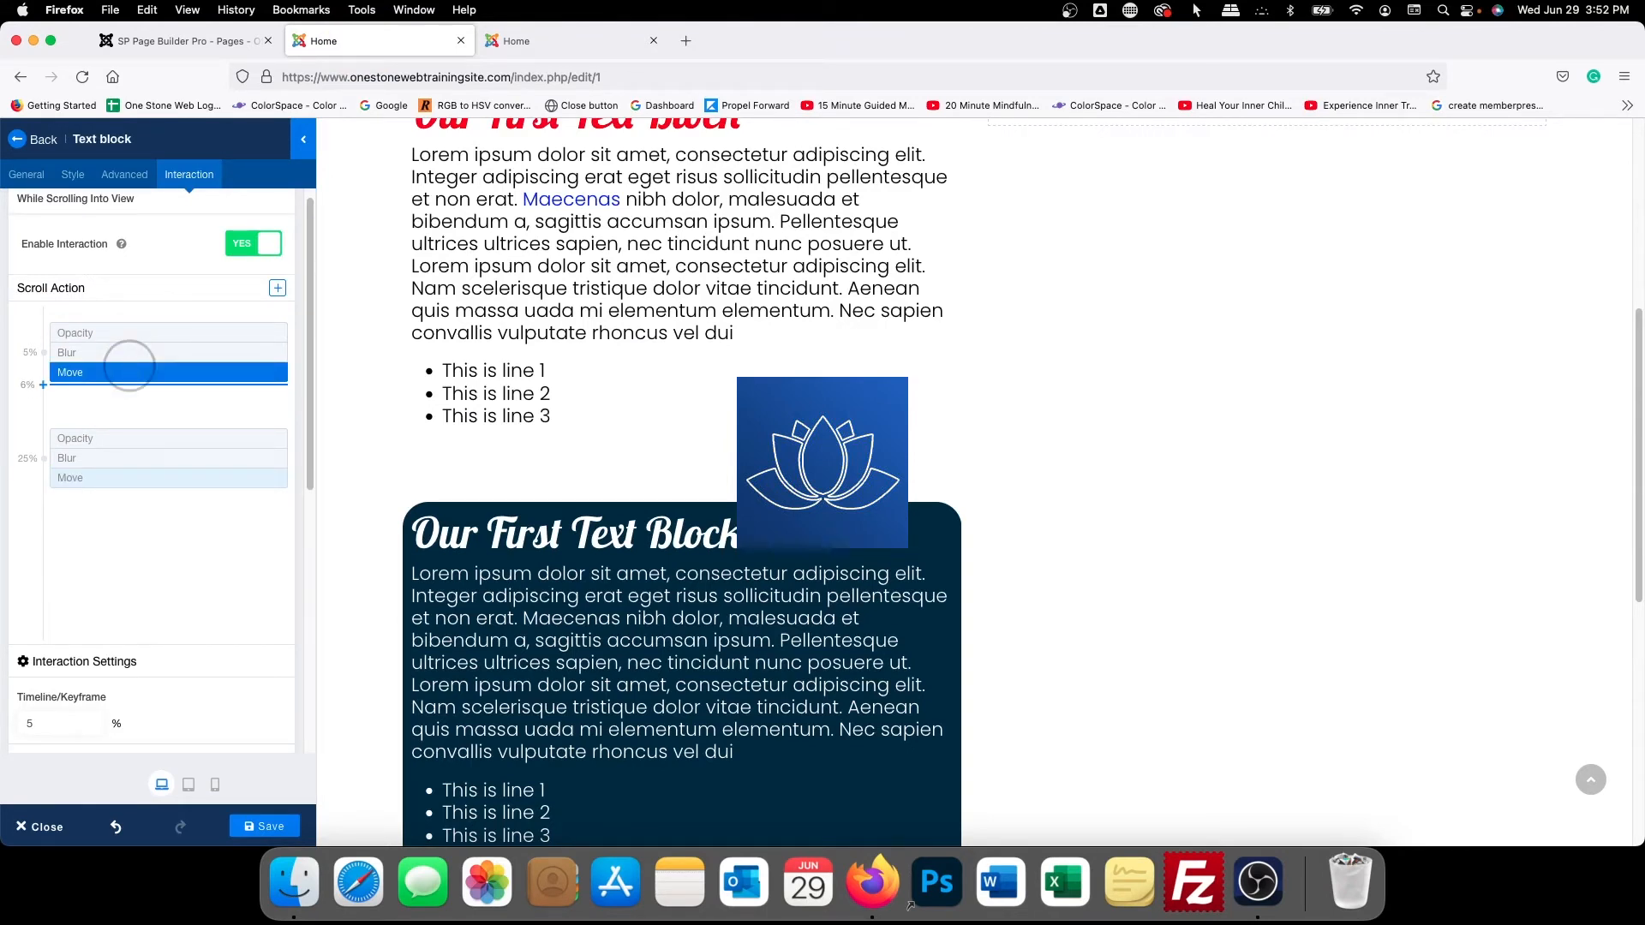
pyautogui.rightClick(130, 364)
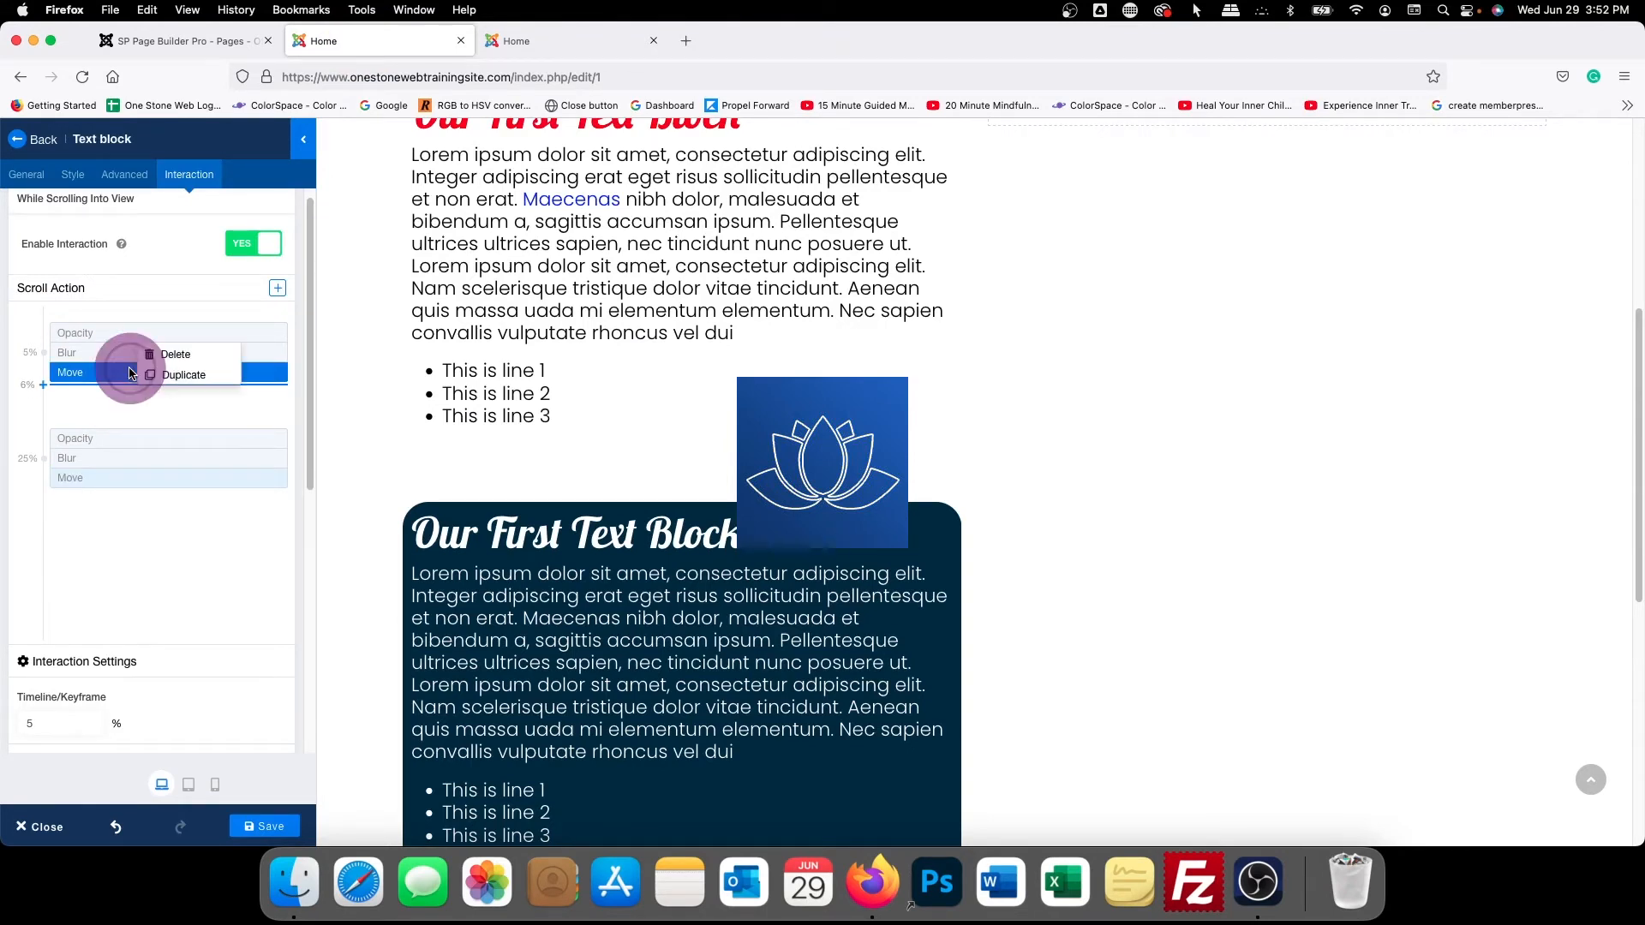
pyautogui.click(175, 355)
pyautogui.rightClick(156, 460)
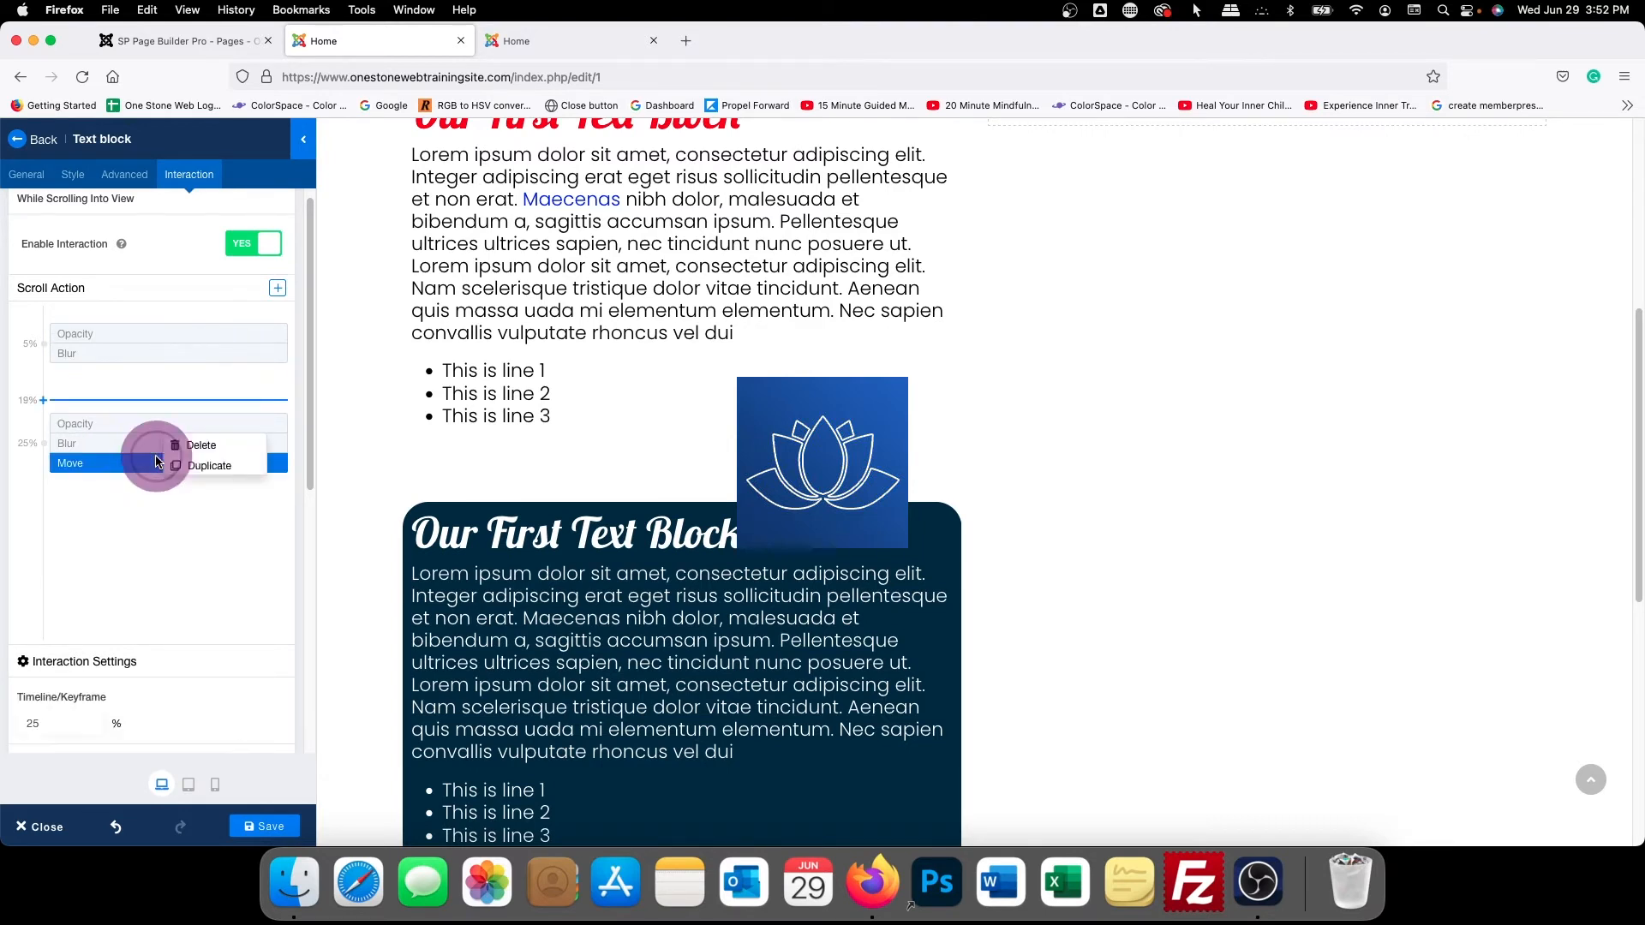
pyautogui.click(177, 467)
# Add a Scale scroll action to the dark blue text block and set its starting keyframe to 5%
pyautogui.click(277, 287)
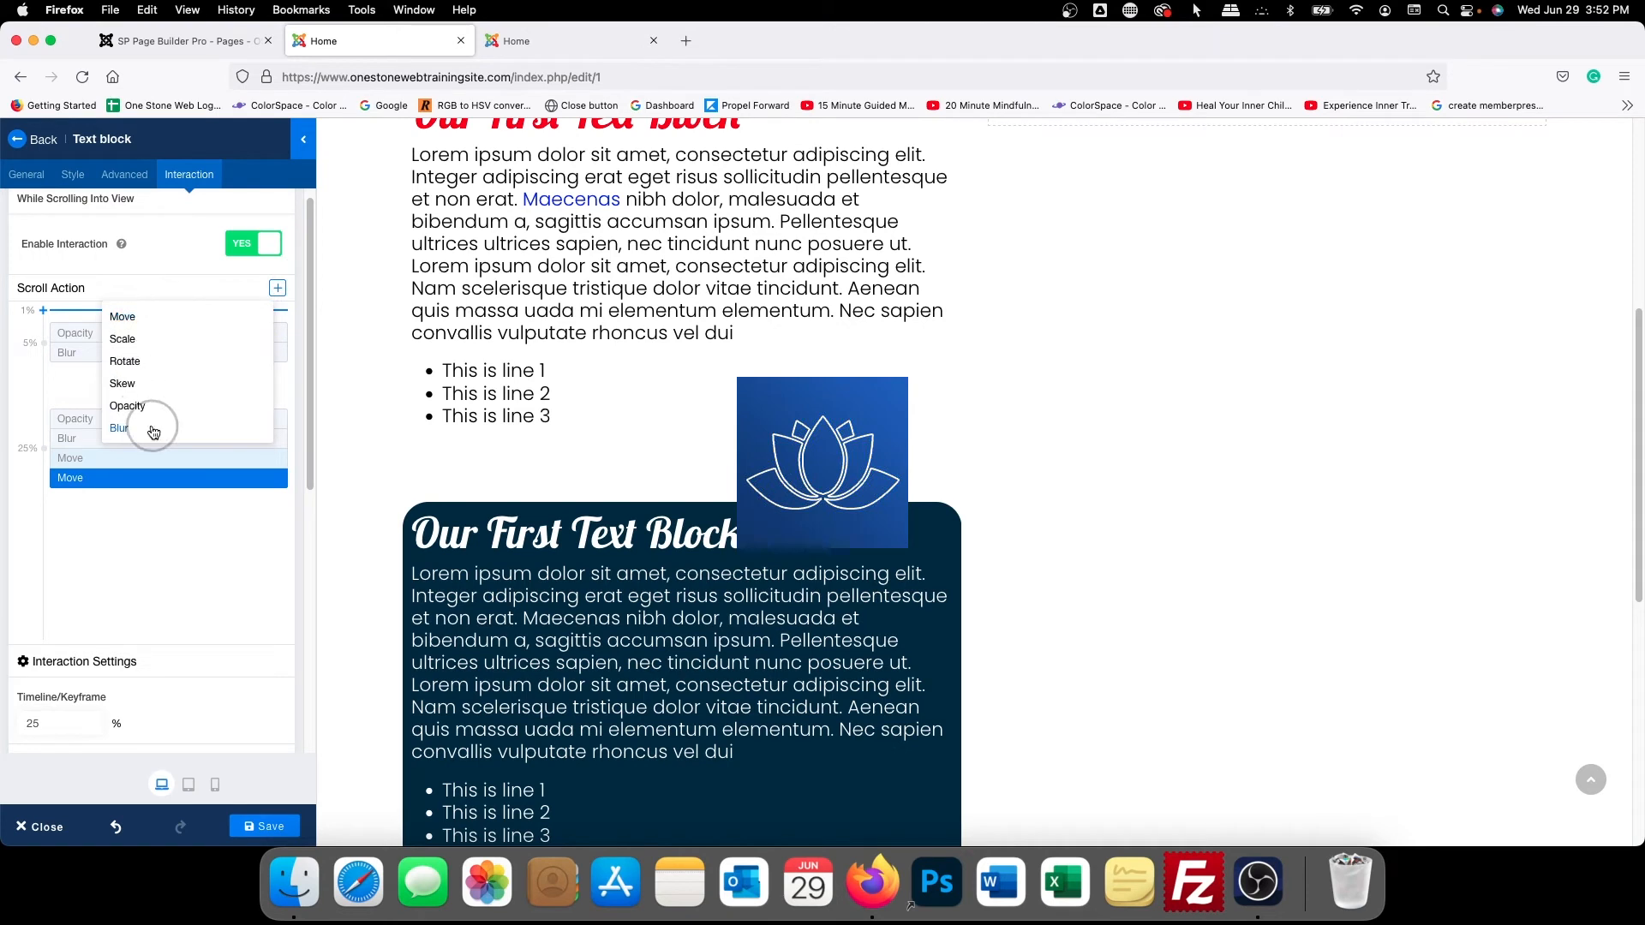
pyautogui.click(141, 339)
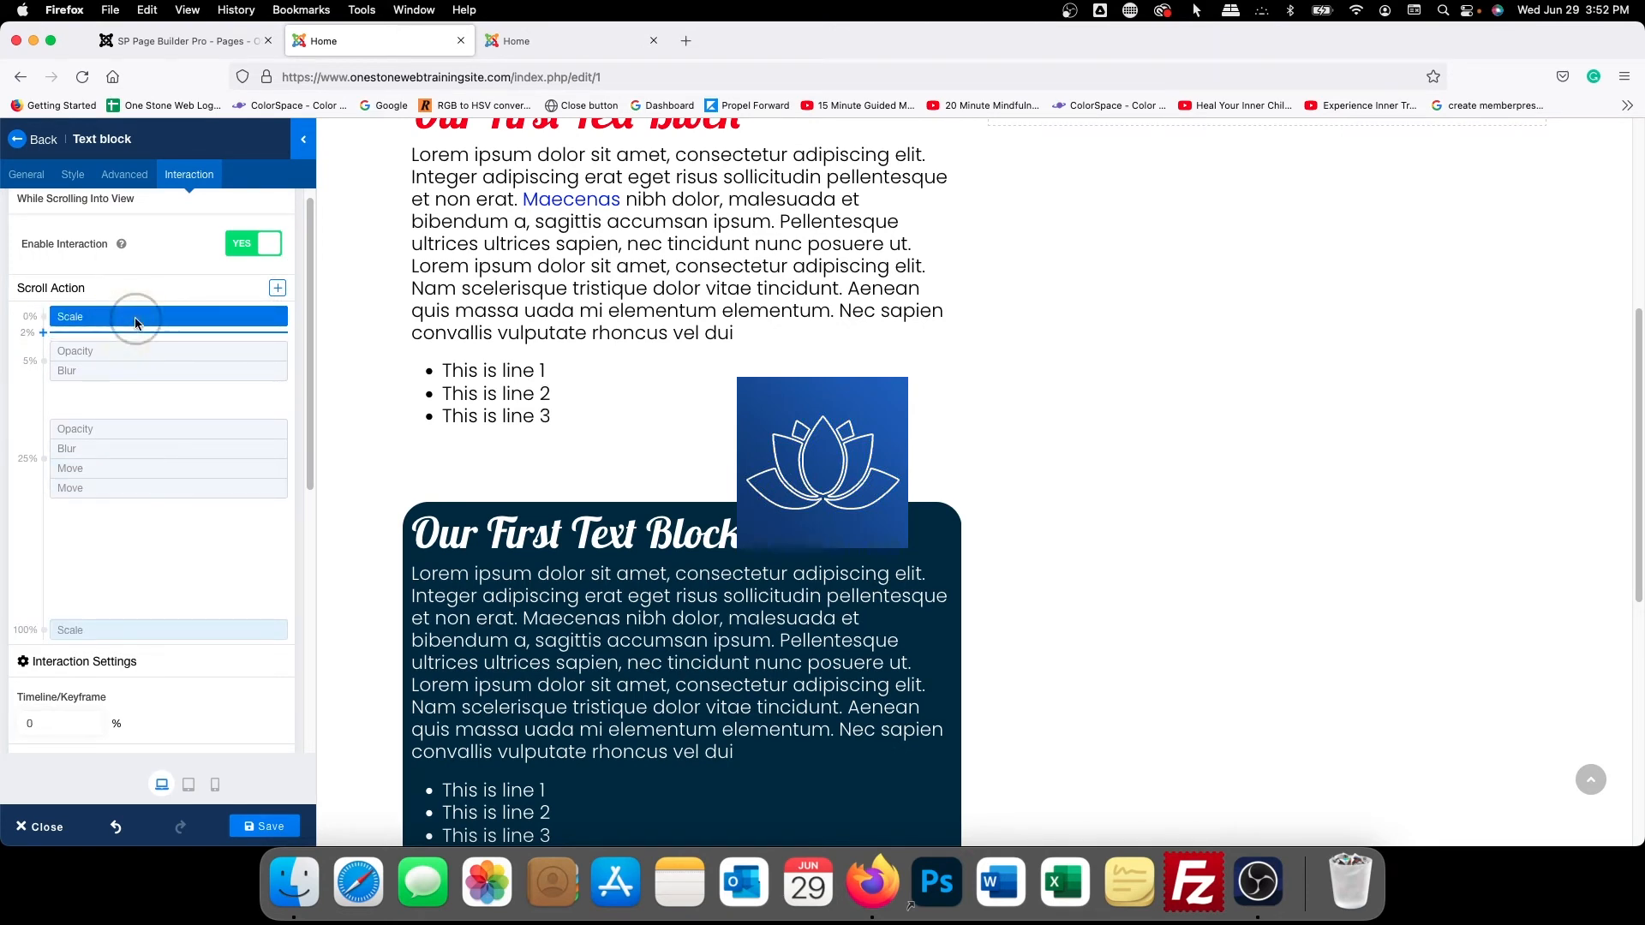
pyautogui.click(37, 722)
pyautogui.moveTo(37, 722); pyautogui.dragTo(2, 714)
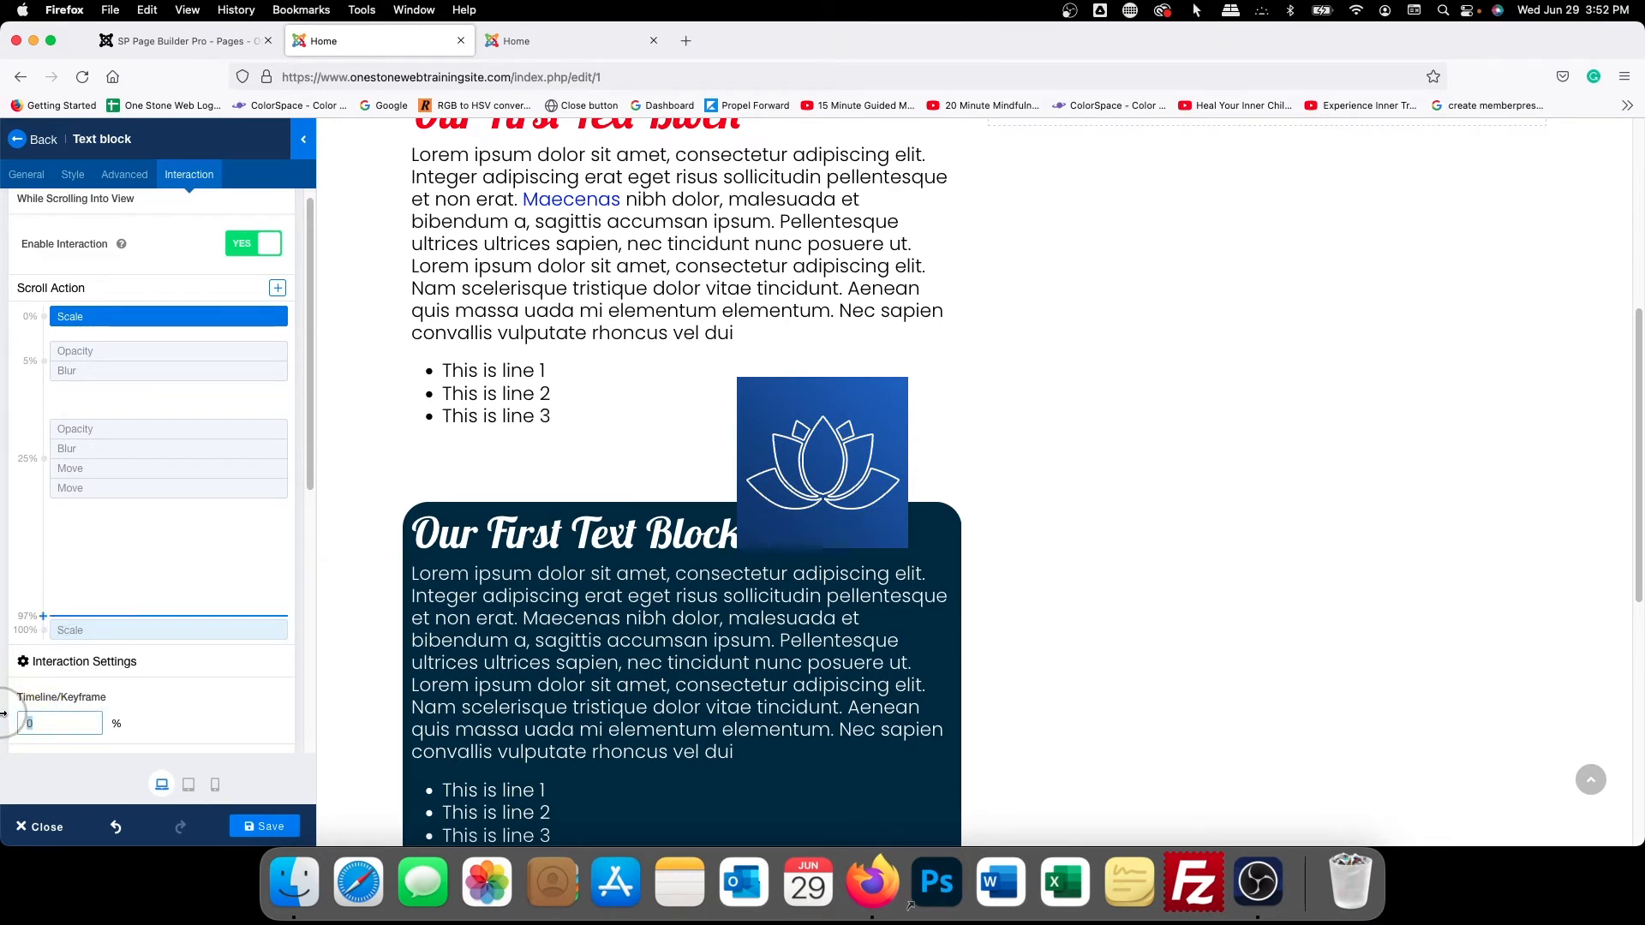
pyautogui.write('5')
# Set the starting Scale keyframe's factors to X 0.8, Y 0.9 and Z 1.1
pyautogui.scroll(-3, 155, 624)
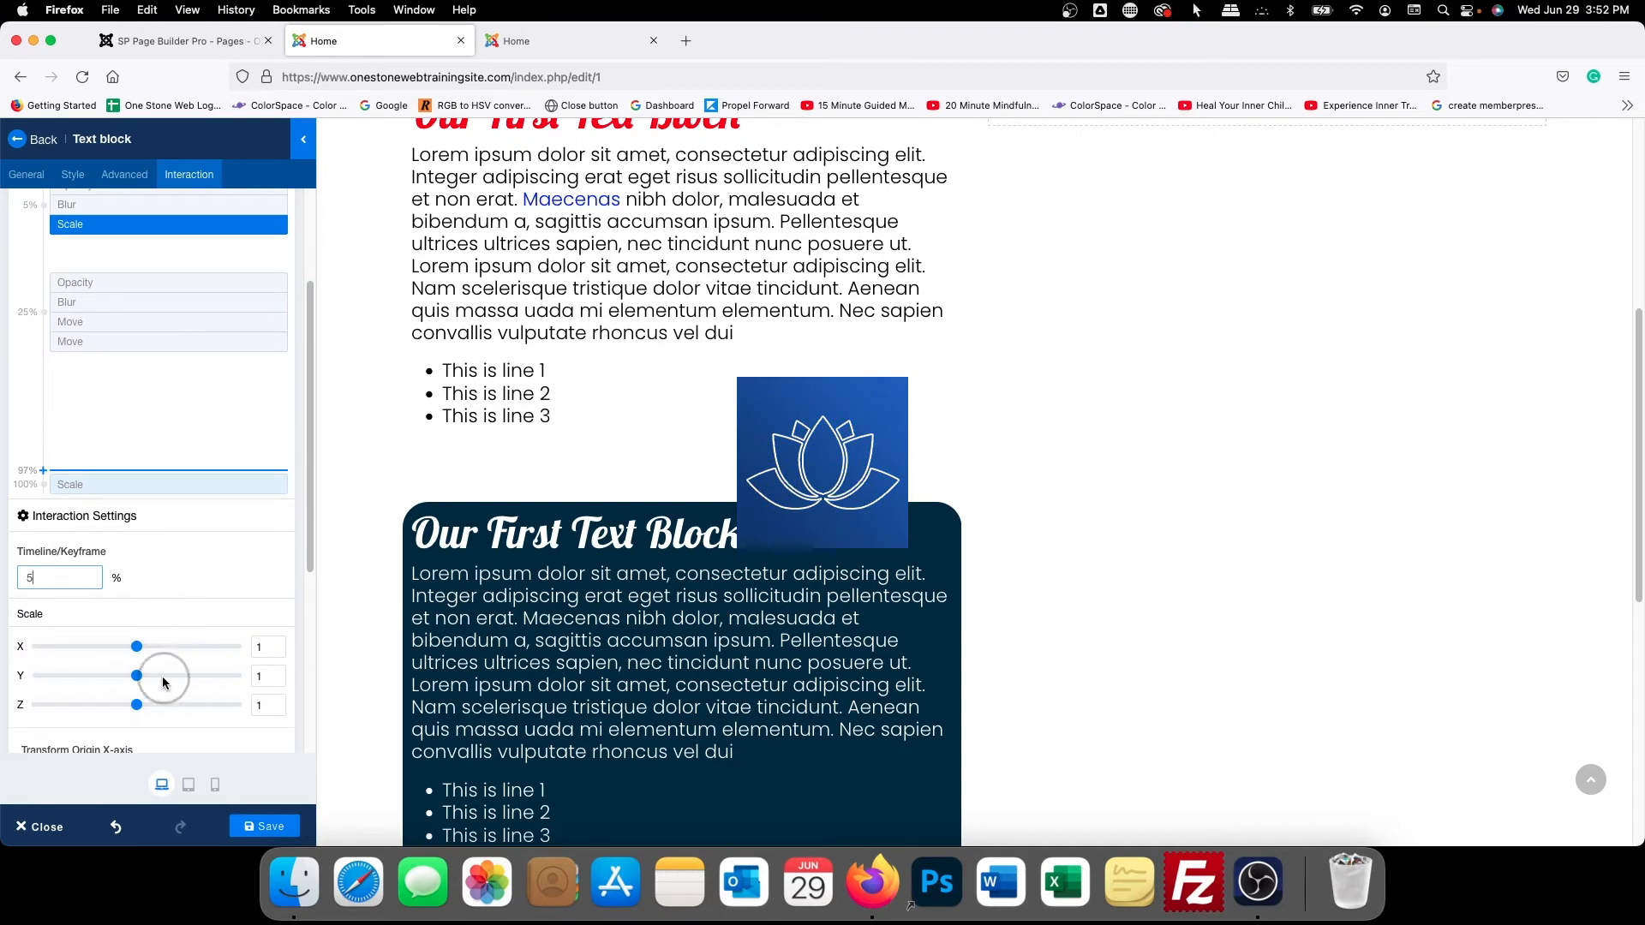
pyautogui.click(138, 676)
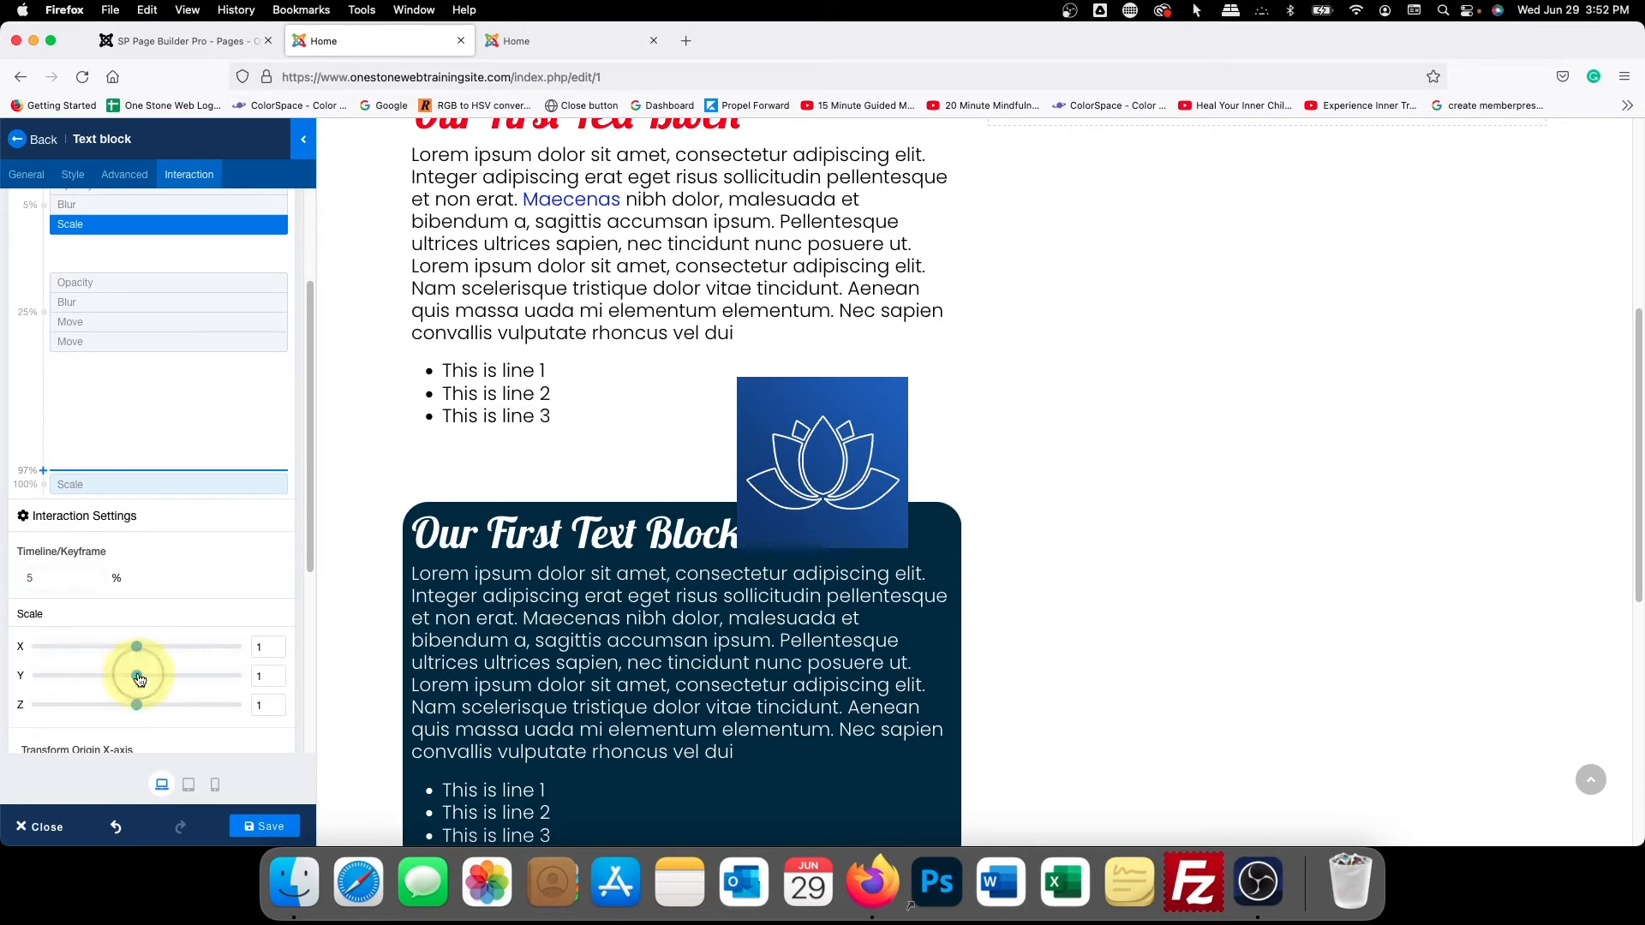
pyautogui.moveTo(138, 676)
pyautogui.mouseDown()
pyautogui.moveTo(173, 673)
pyautogui.moveTo(132, 670)
pyautogui.moveTo(129, 707)
pyautogui.moveTo(146, 706)
pyautogui.mouseUp()
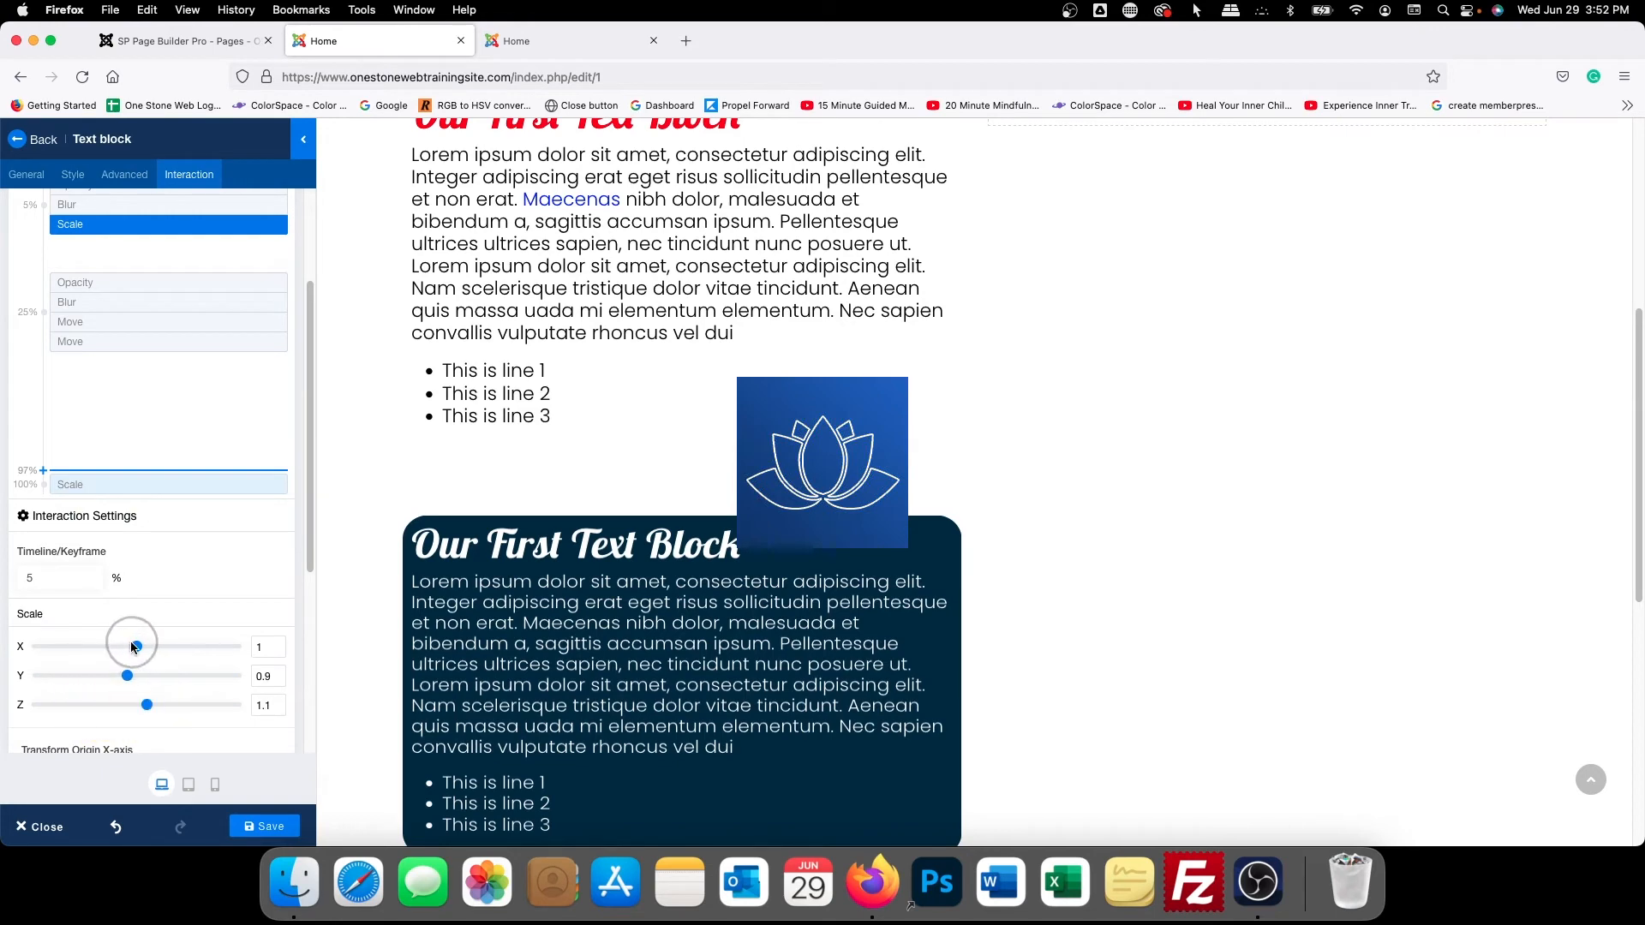
pyautogui.moveTo(134, 647); pyautogui.dragTo(117, 646)
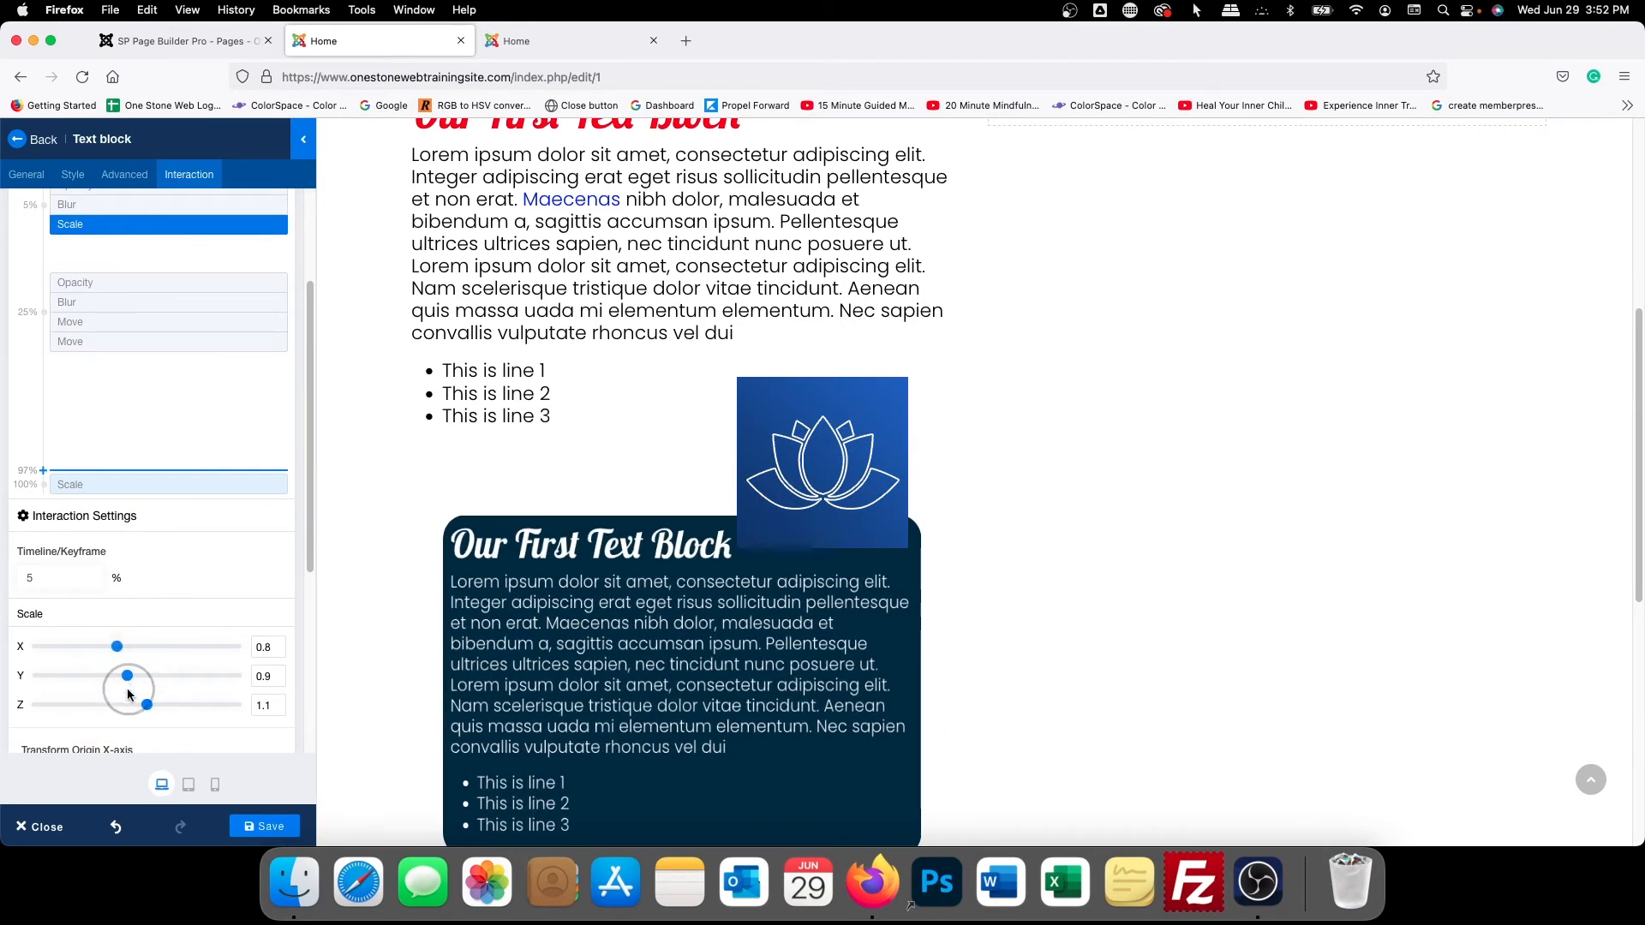
# Set the starting Scale keyframe's Z factor to 0.3 and preview the dark blue text block's scroll effect in the editor
pyautogui.moveTo(154, 708); pyautogui.dragTo(66, 709)
pyautogui.scroll(4, 147, 591)
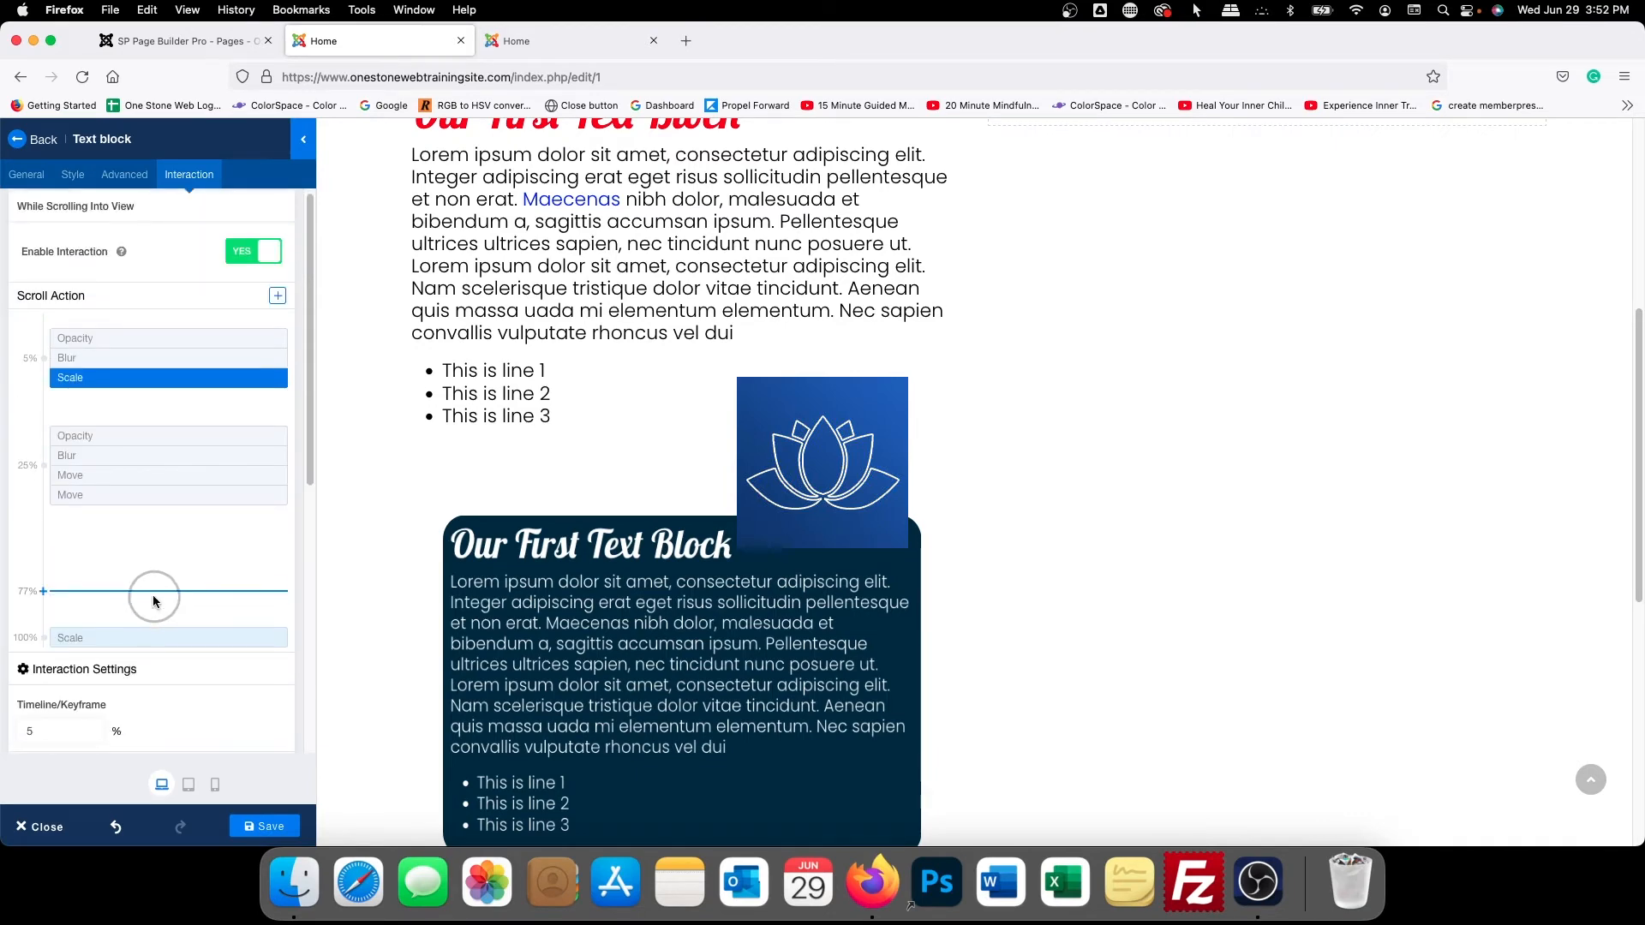
pyautogui.scroll(-1, 154, 601)
pyautogui.scroll(-4, 705, 602)
pyautogui.scroll(10, 702, 602)
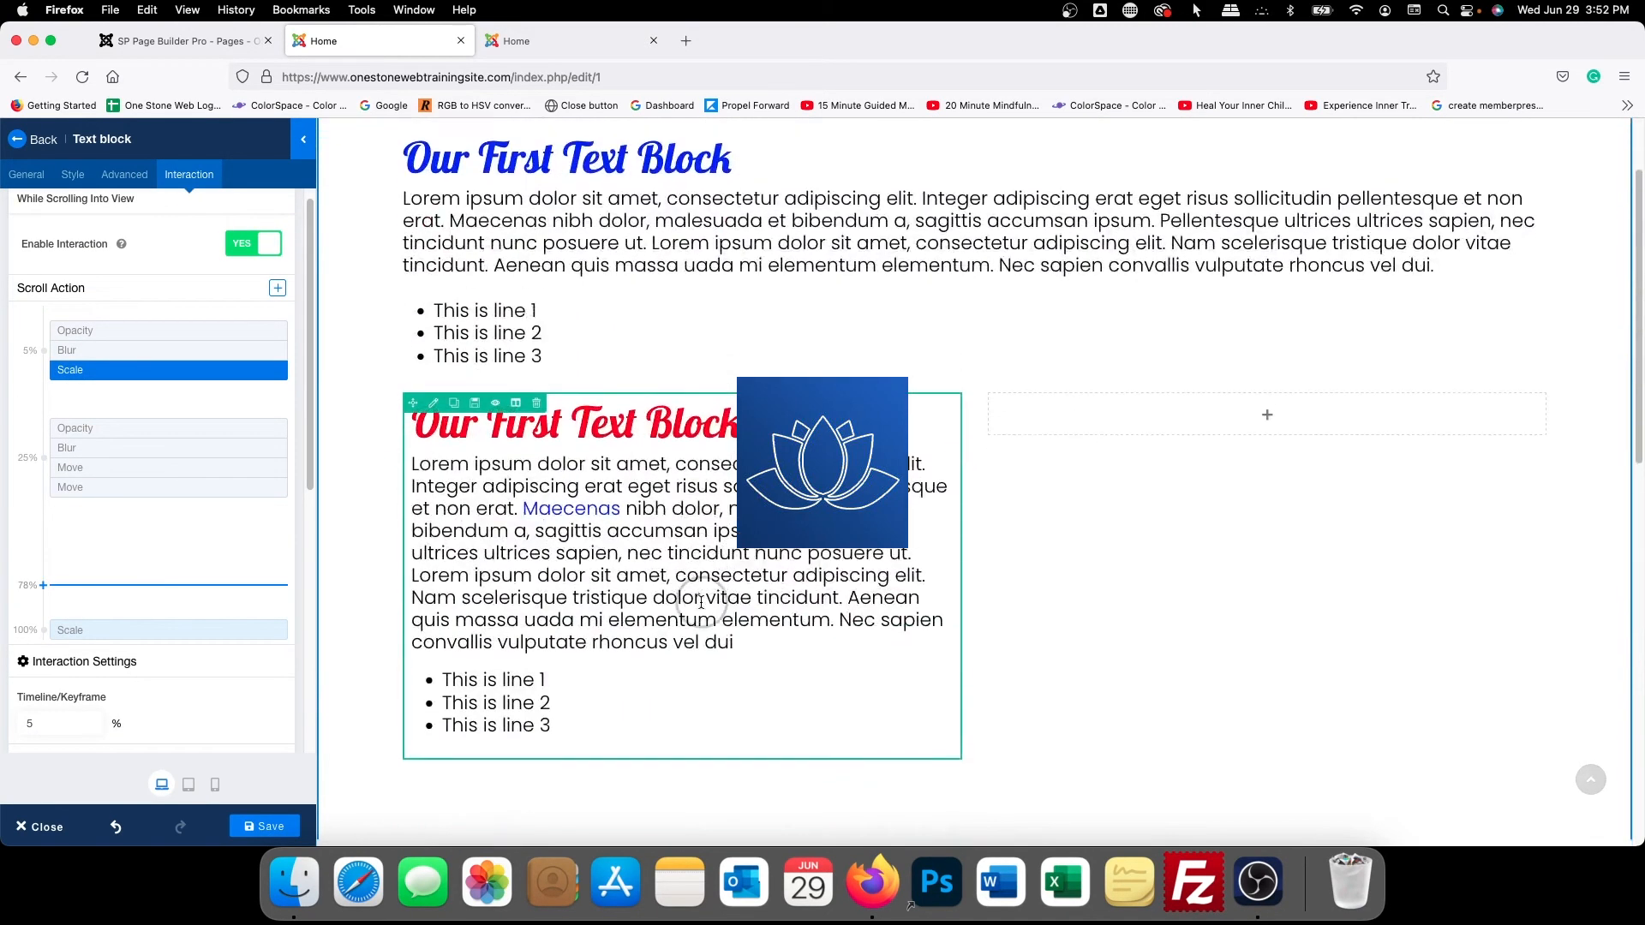
pyautogui.scroll(-6, 701, 599)
pyautogui.scroll(2, 667, 581)
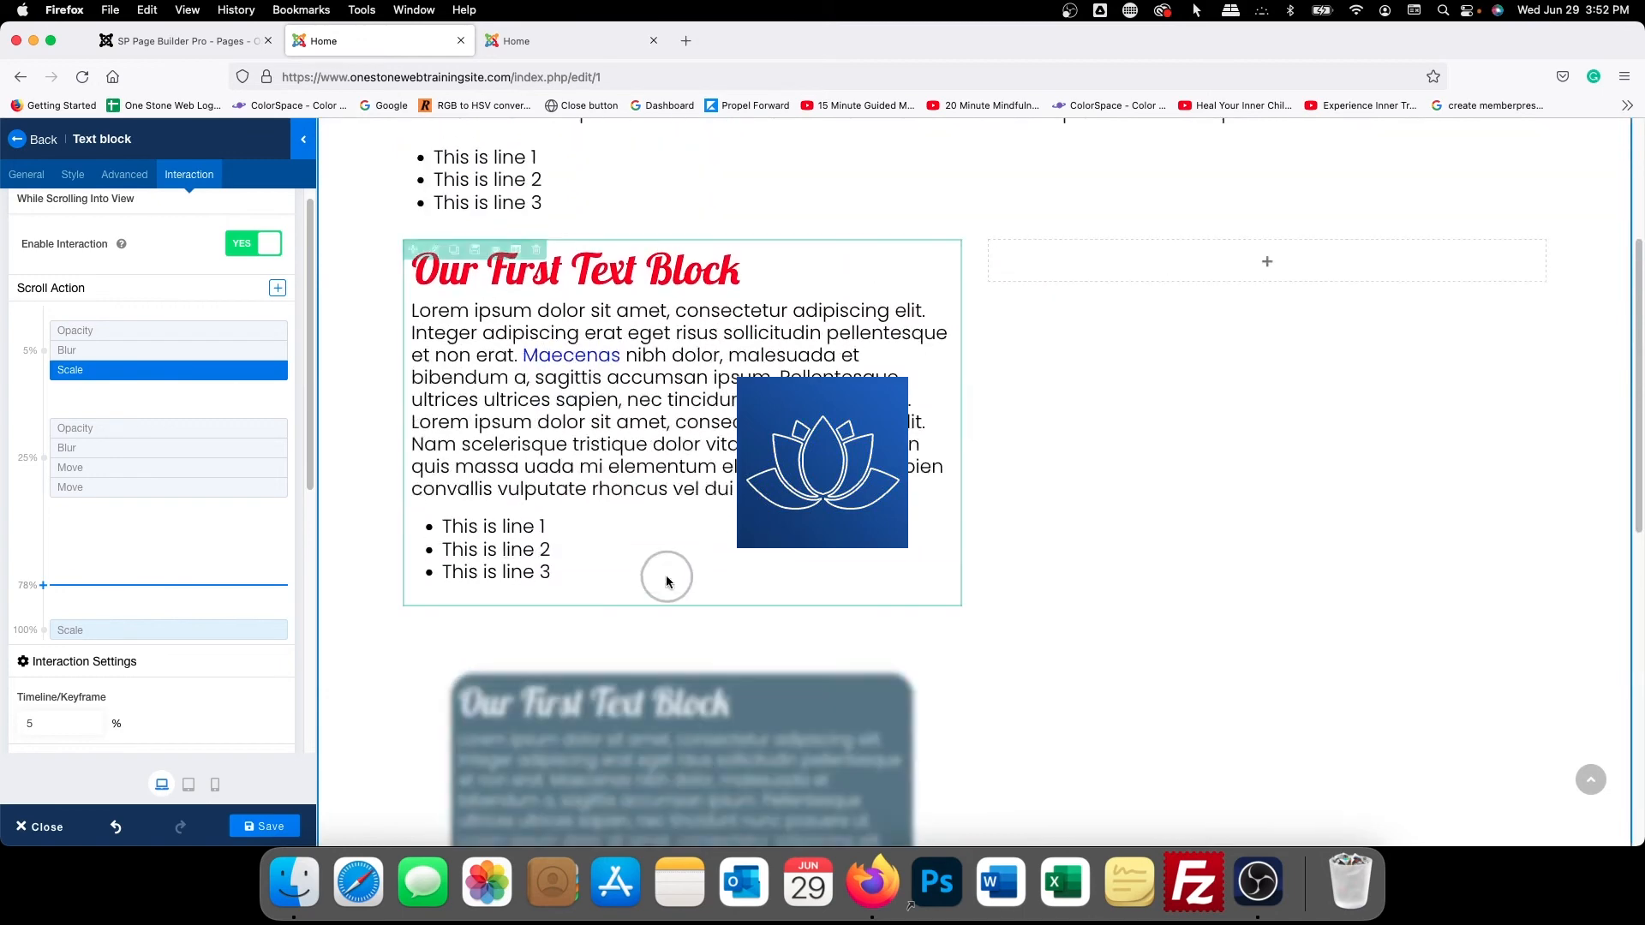
pyautogui.scroll(1, 666, 581)
pyautogui.scroll(-5, 177, 557)
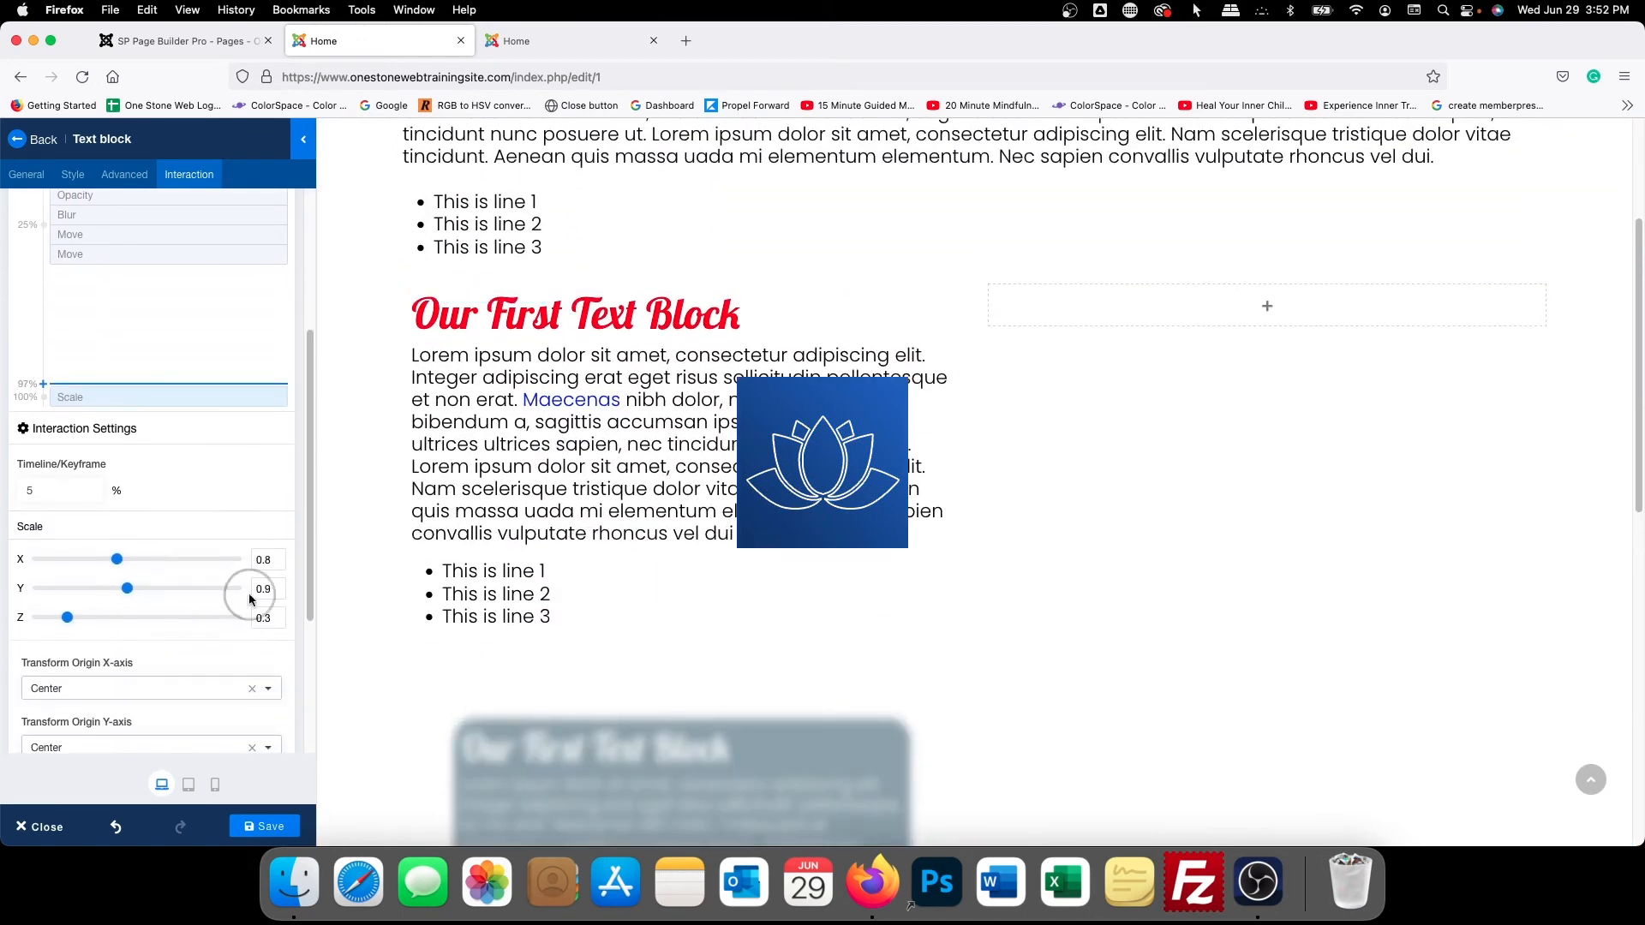
# Set the starting Scale keyframe's factors to X 0, Y 0 and Z 0.8
pyautogui.doubleClick(251, 595)
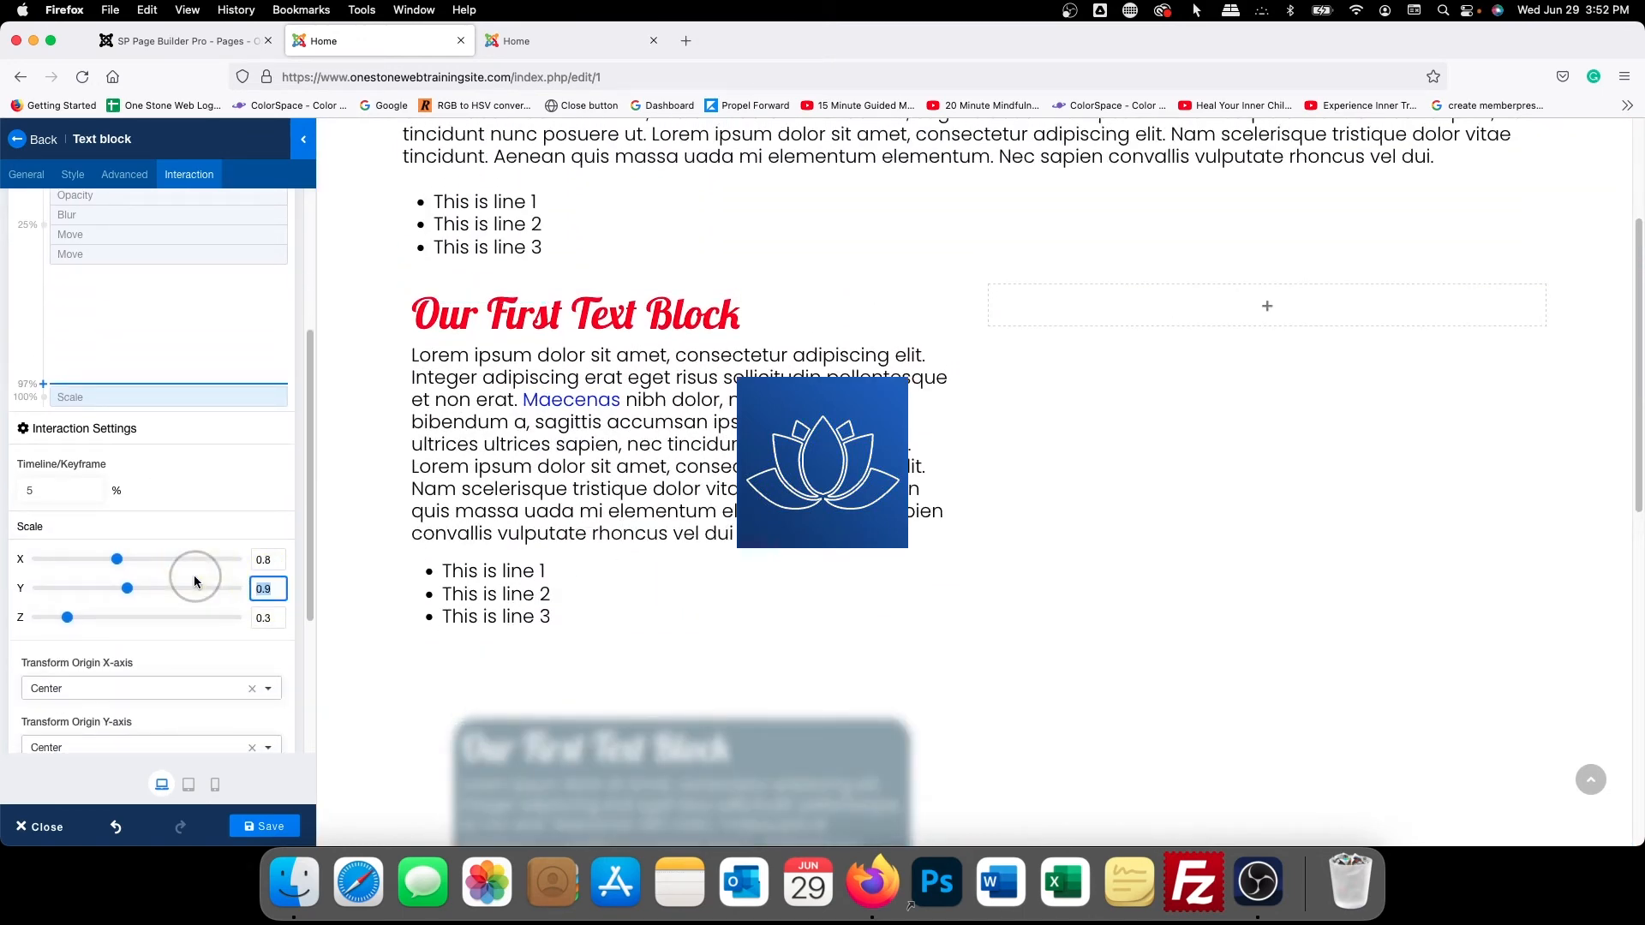
pyautogui.press('BackSpace')
pyautogui.doubleClick(277, 559)
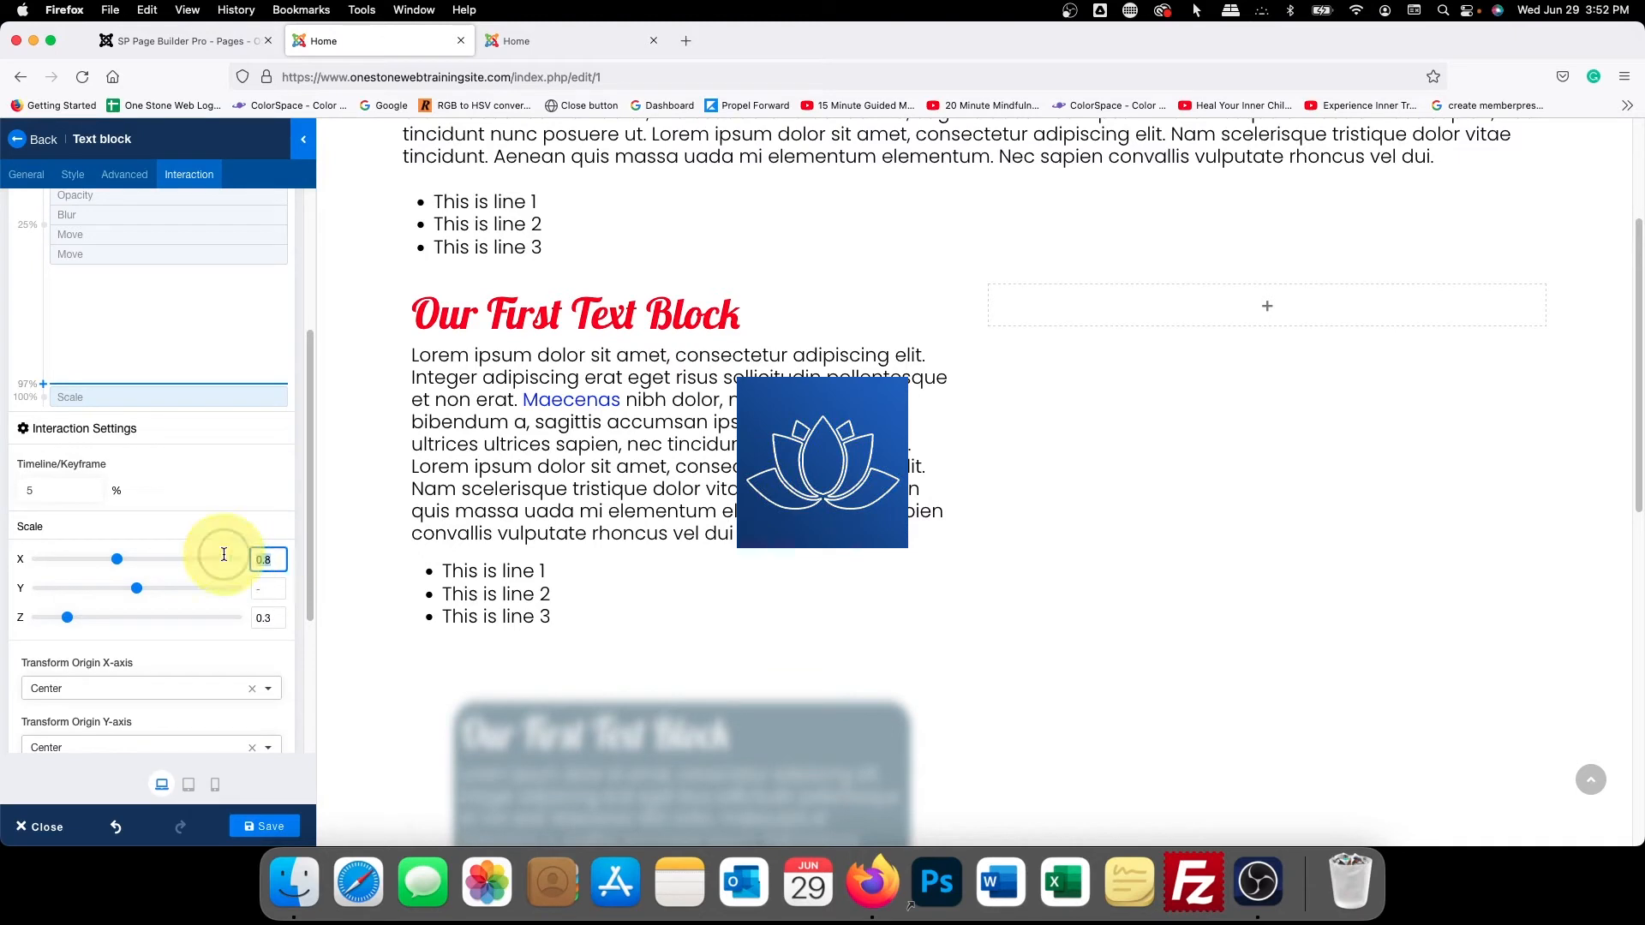
pyautogui.press('BackSpace')
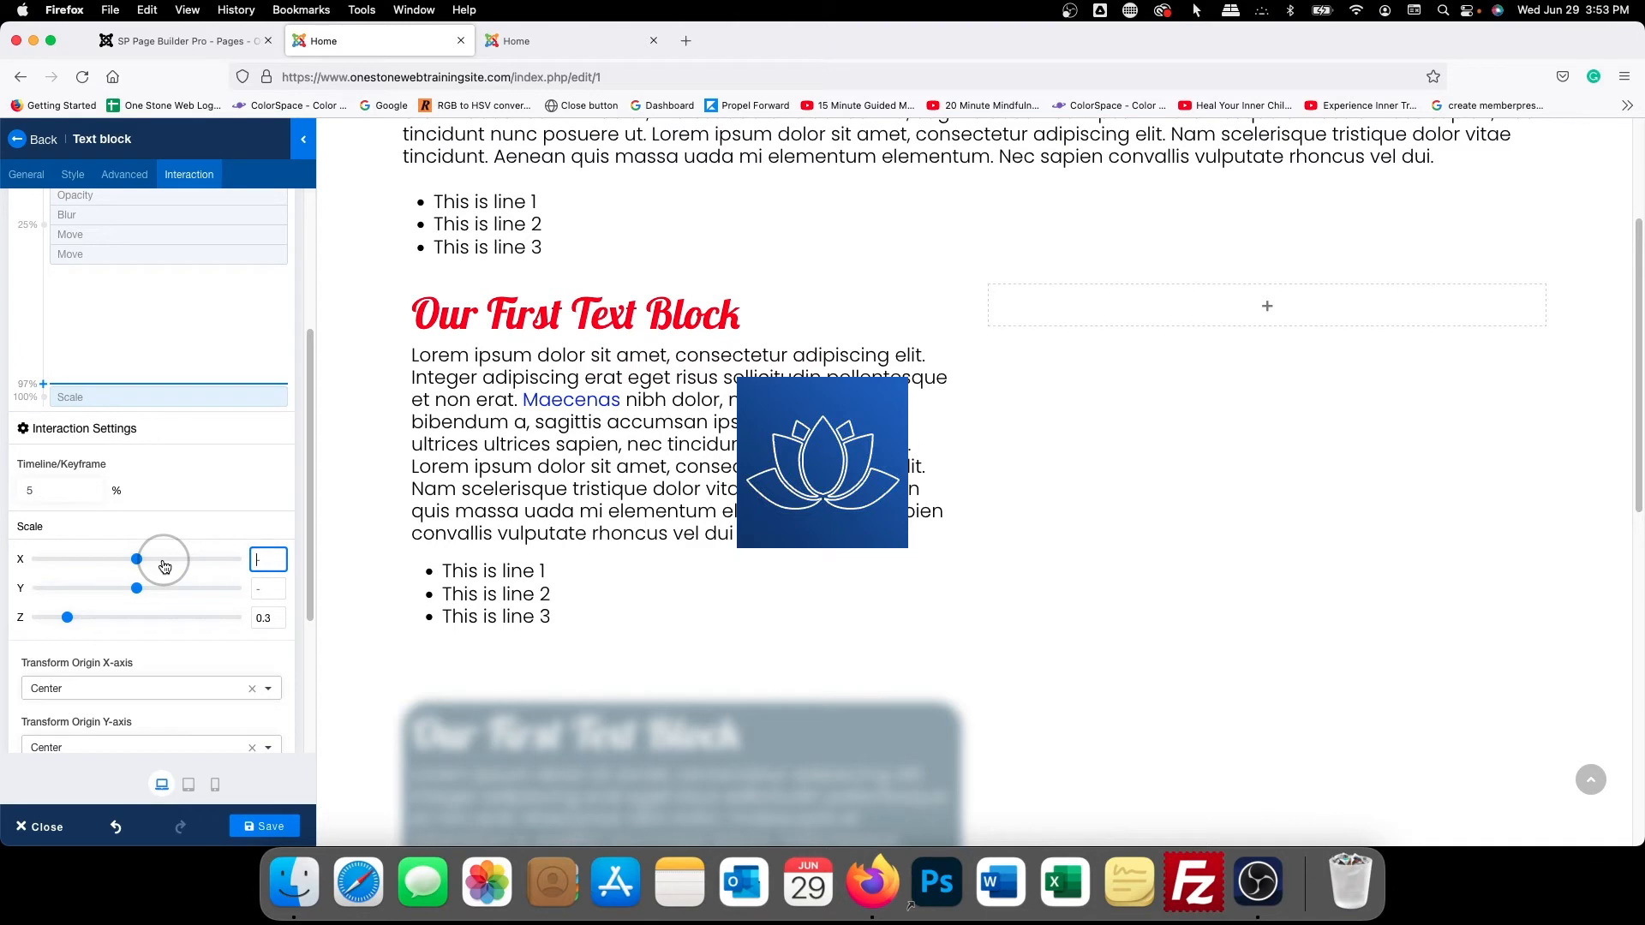
pyautogui.write('0')
pyautogui.click(265, 585)
pyautogui.write('0')
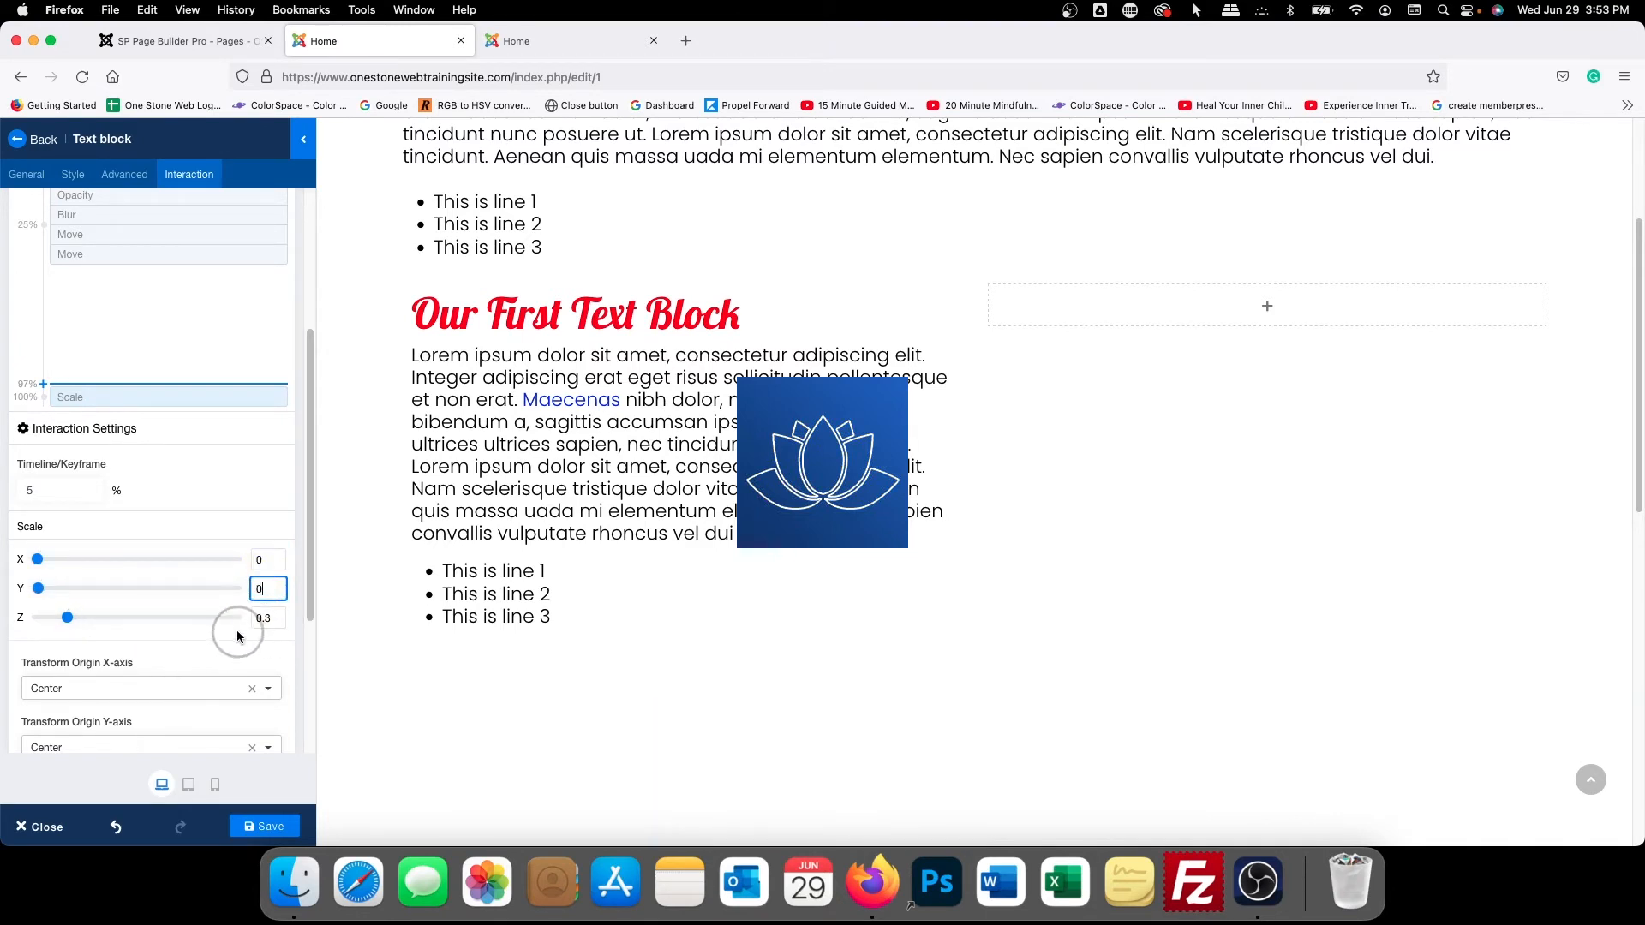
pyautogui.moveTo(274, 620); pyautogui.dragTo(170, 603)
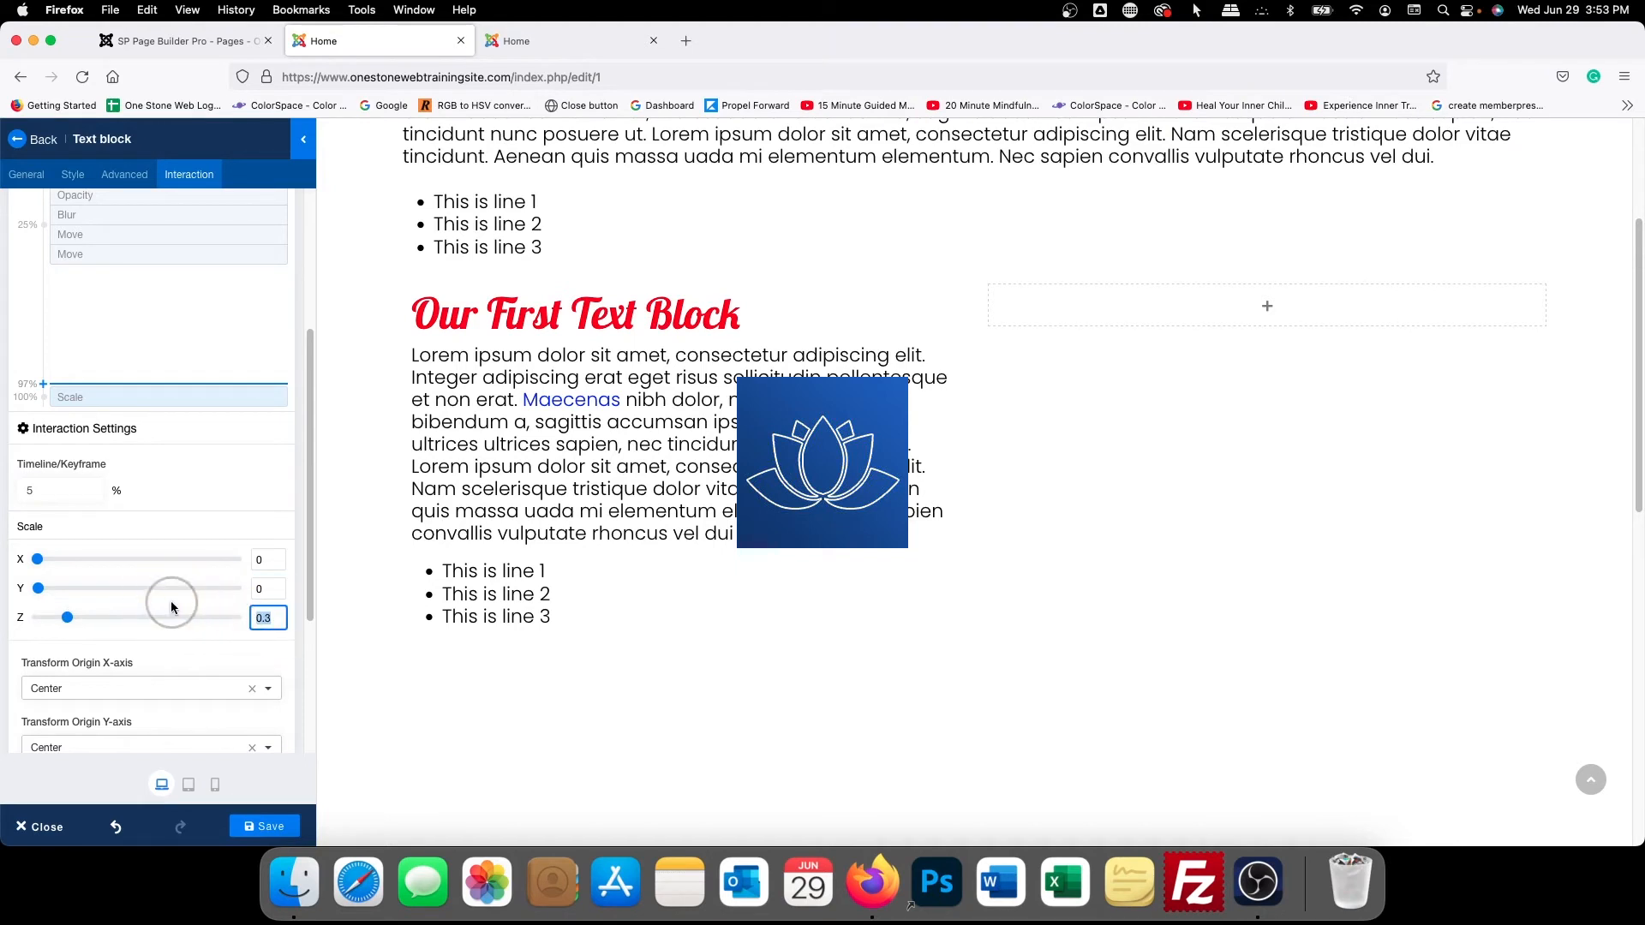
pyautogui.write('.8')
pyautogui.scroll(2, 107, 343)
pyautogui.click(135, 211)
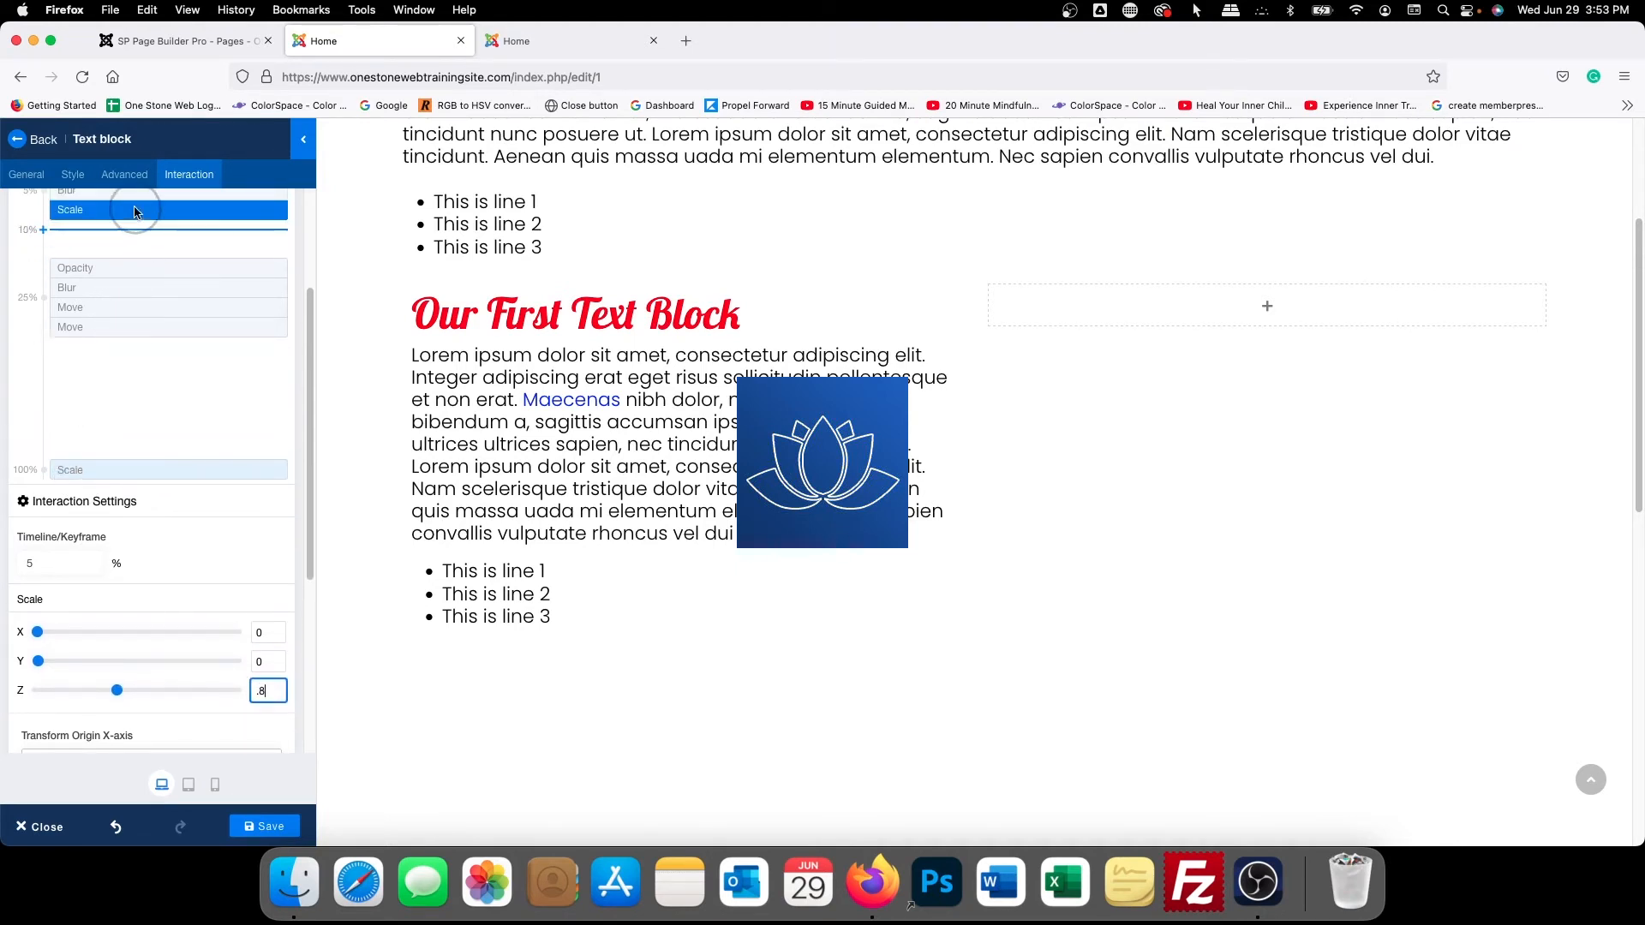
# Delete both Move keyframes at 25% from the dark blue text block's scroll actions
pyautogui.scroll(2, 124, 223)
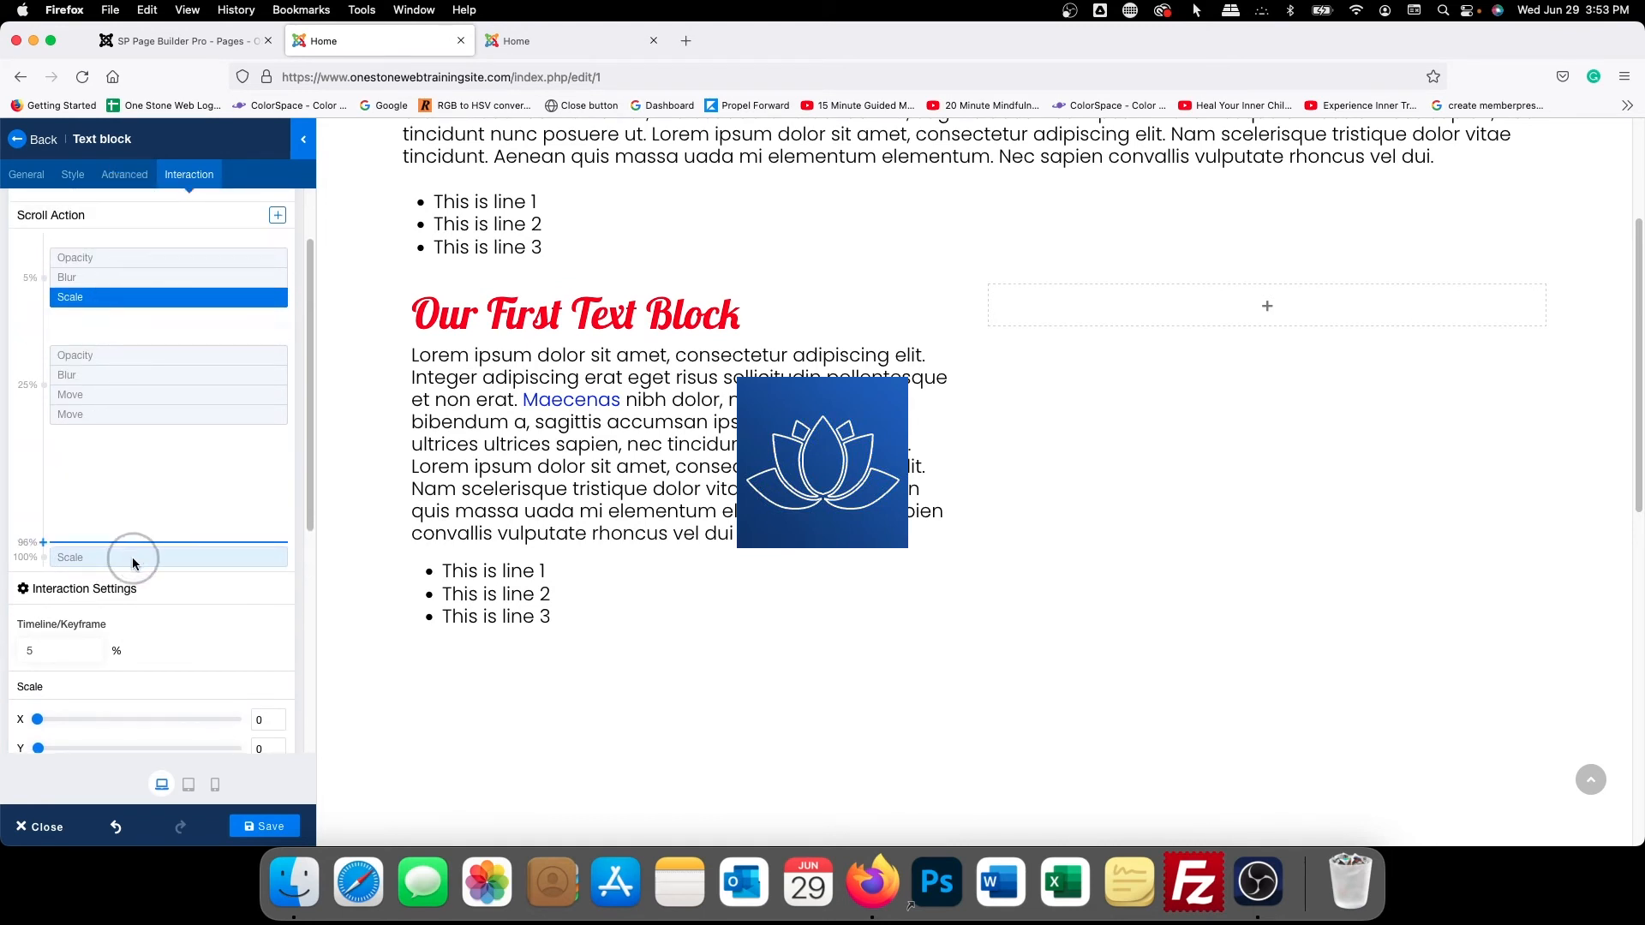
pyautogui.click(113, 411)
pyautogui.rightClick(113, 413)
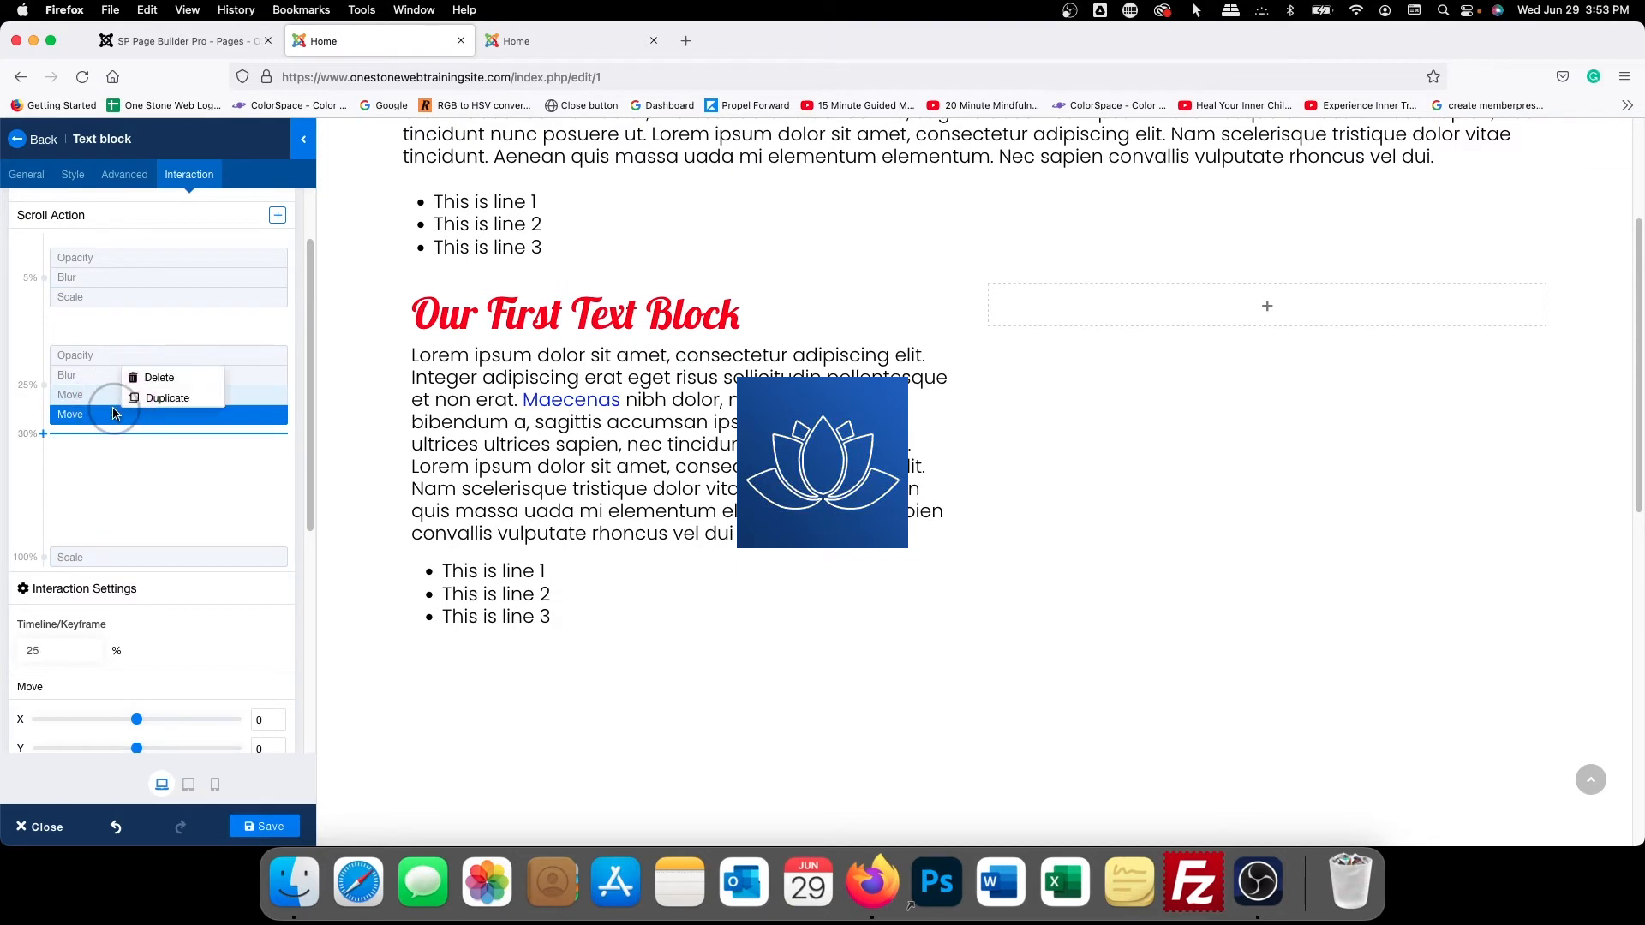
pyautogui.click(155, 372)
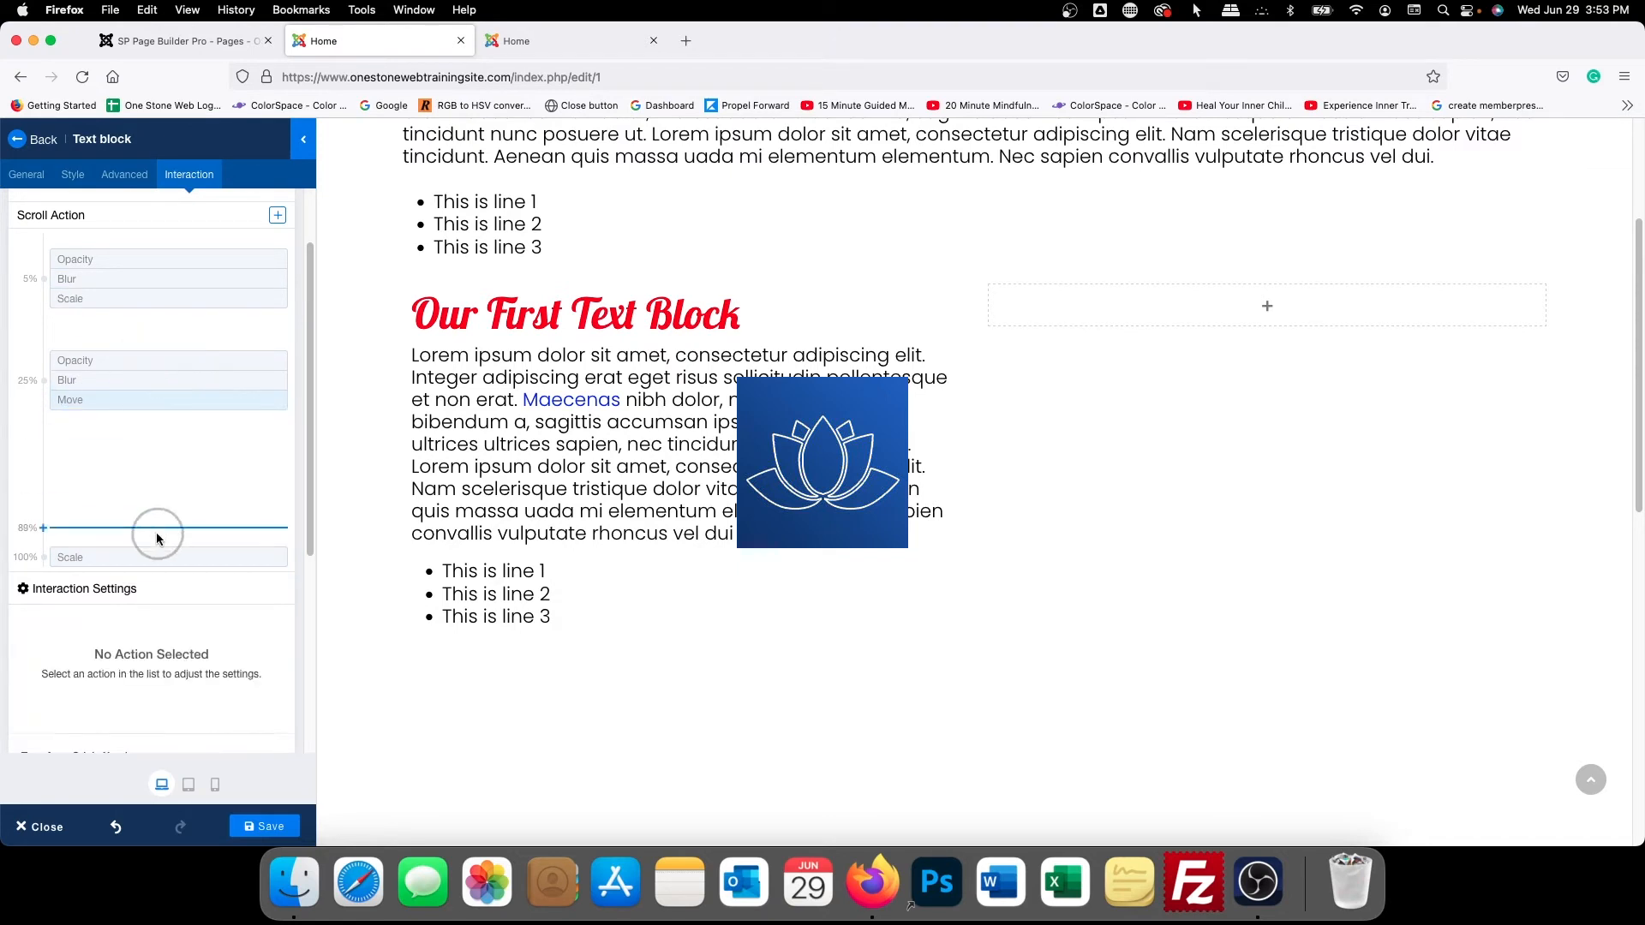
pyautogui.click(147, 558)
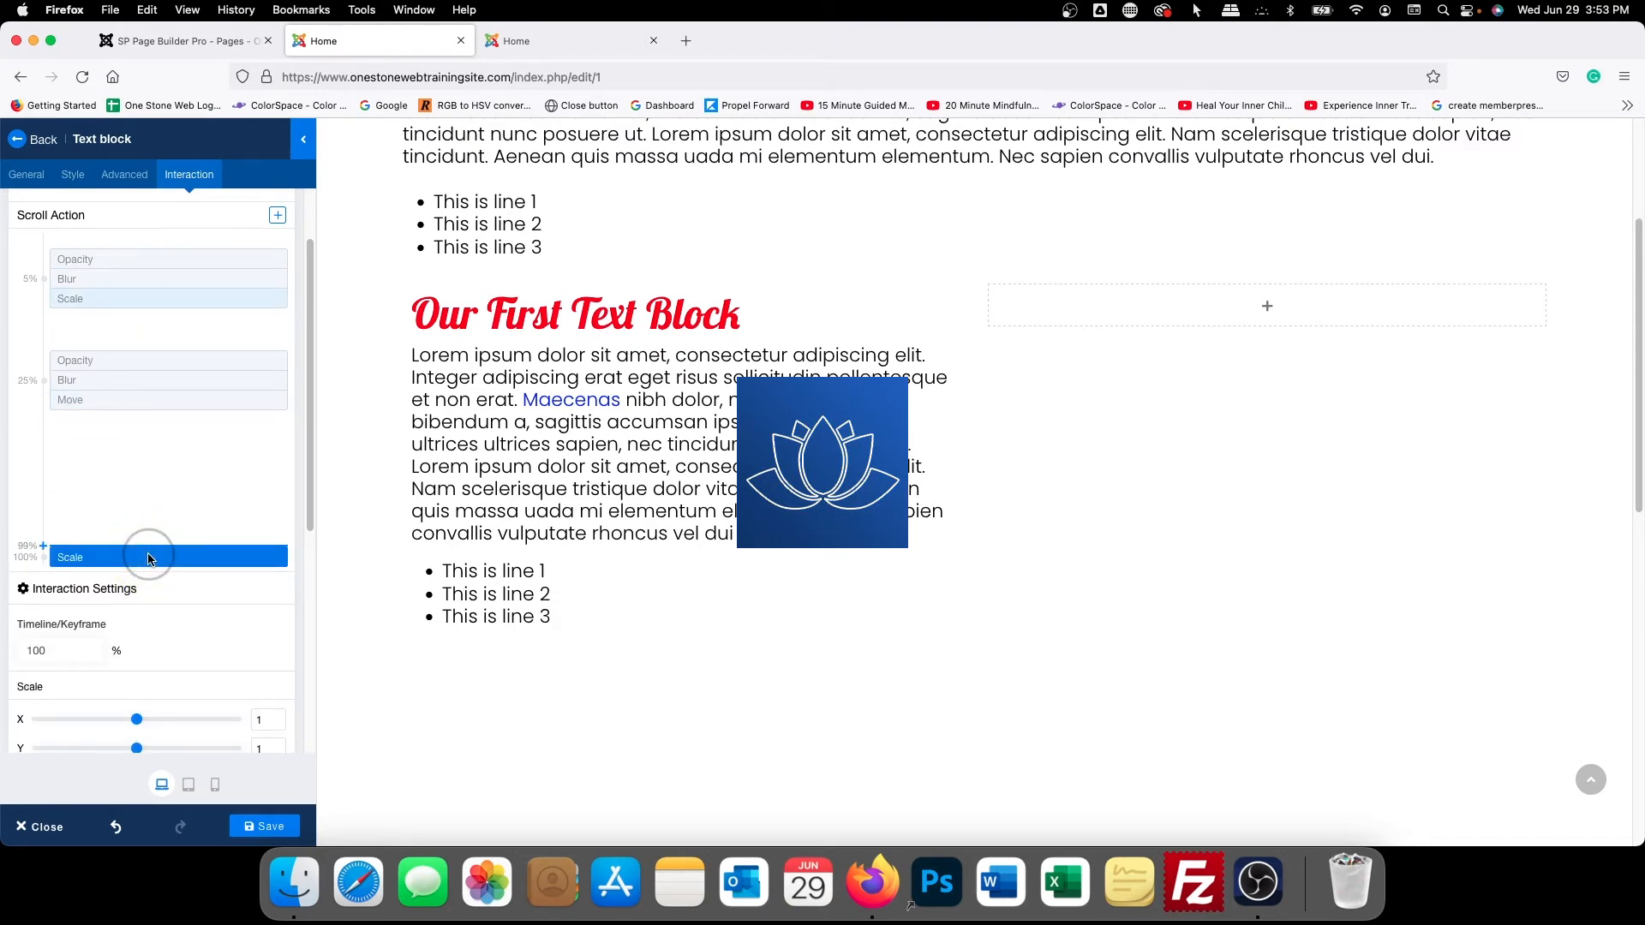
pyautogui.click(126, 401)
pyautogui.rightClick(127, 398)
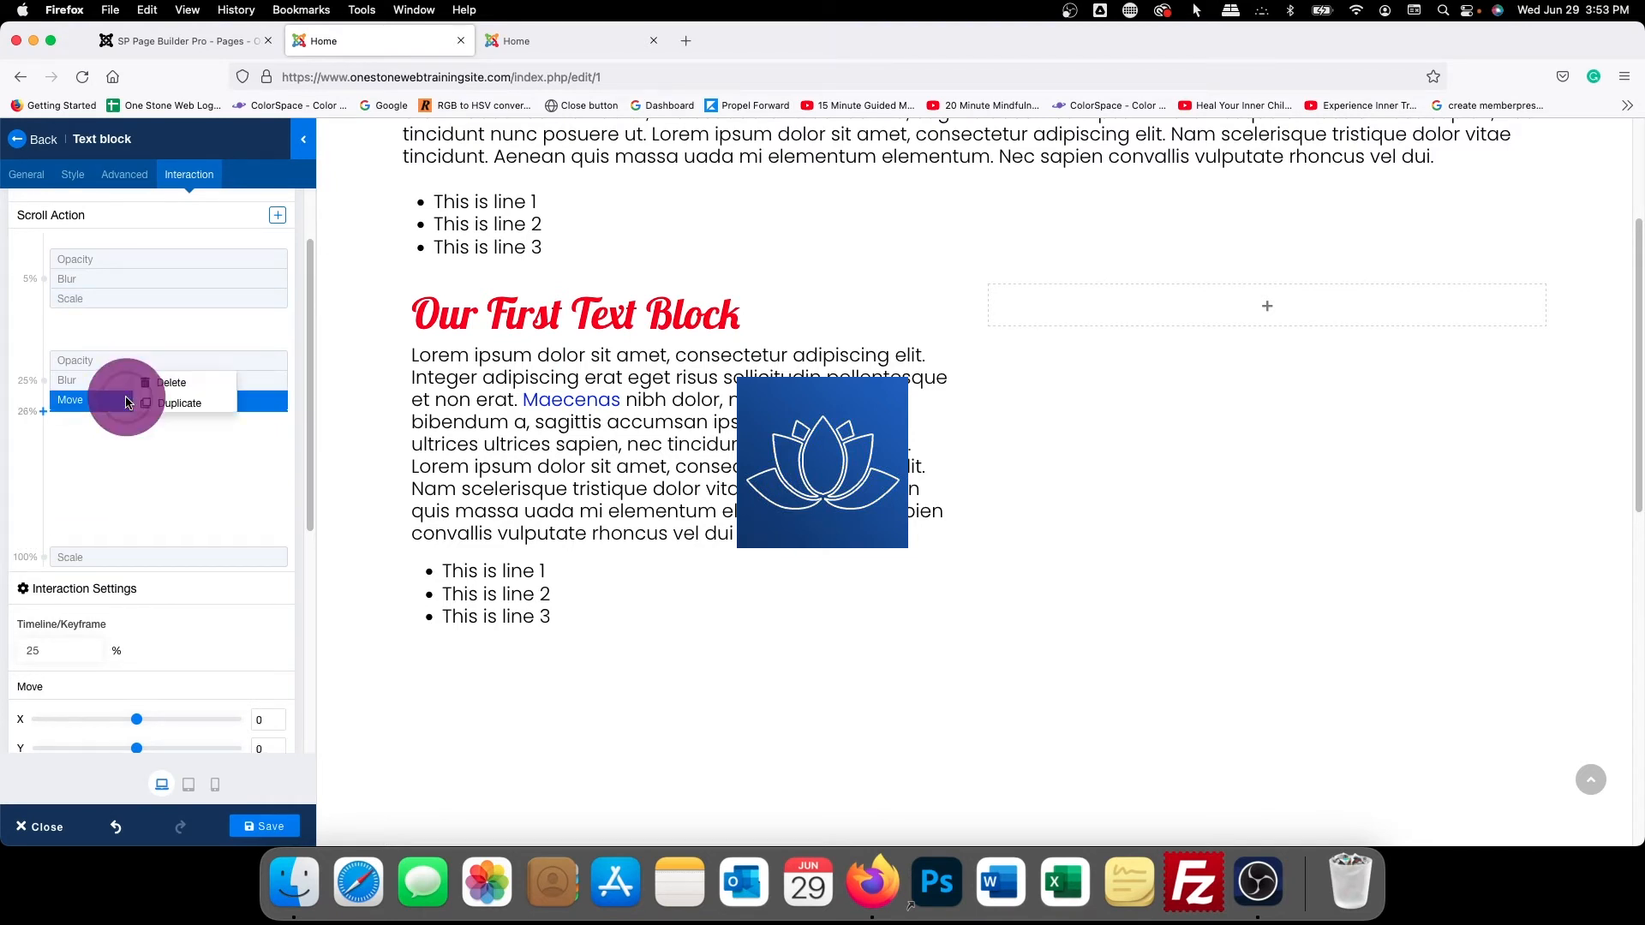
pyautogui.click(170, 382)
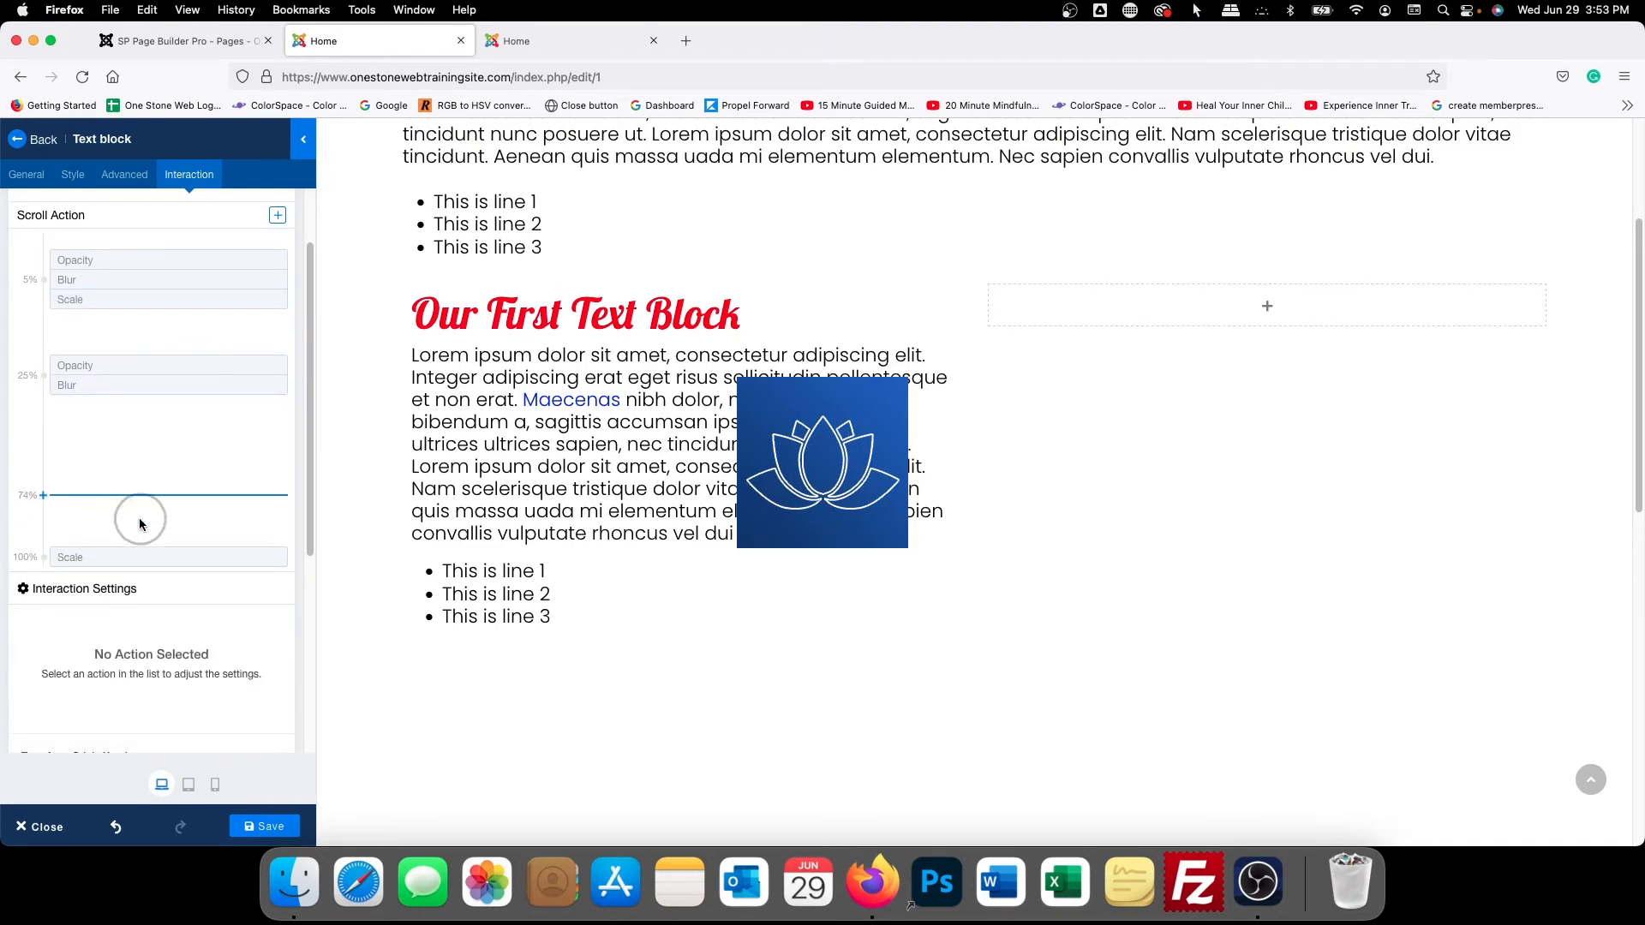
# Set the ending Scale keyframe's timeline position to 25% and save the page
pyautogui.click(147, 558)
pyautogui.scroll(-3, 103, 531)
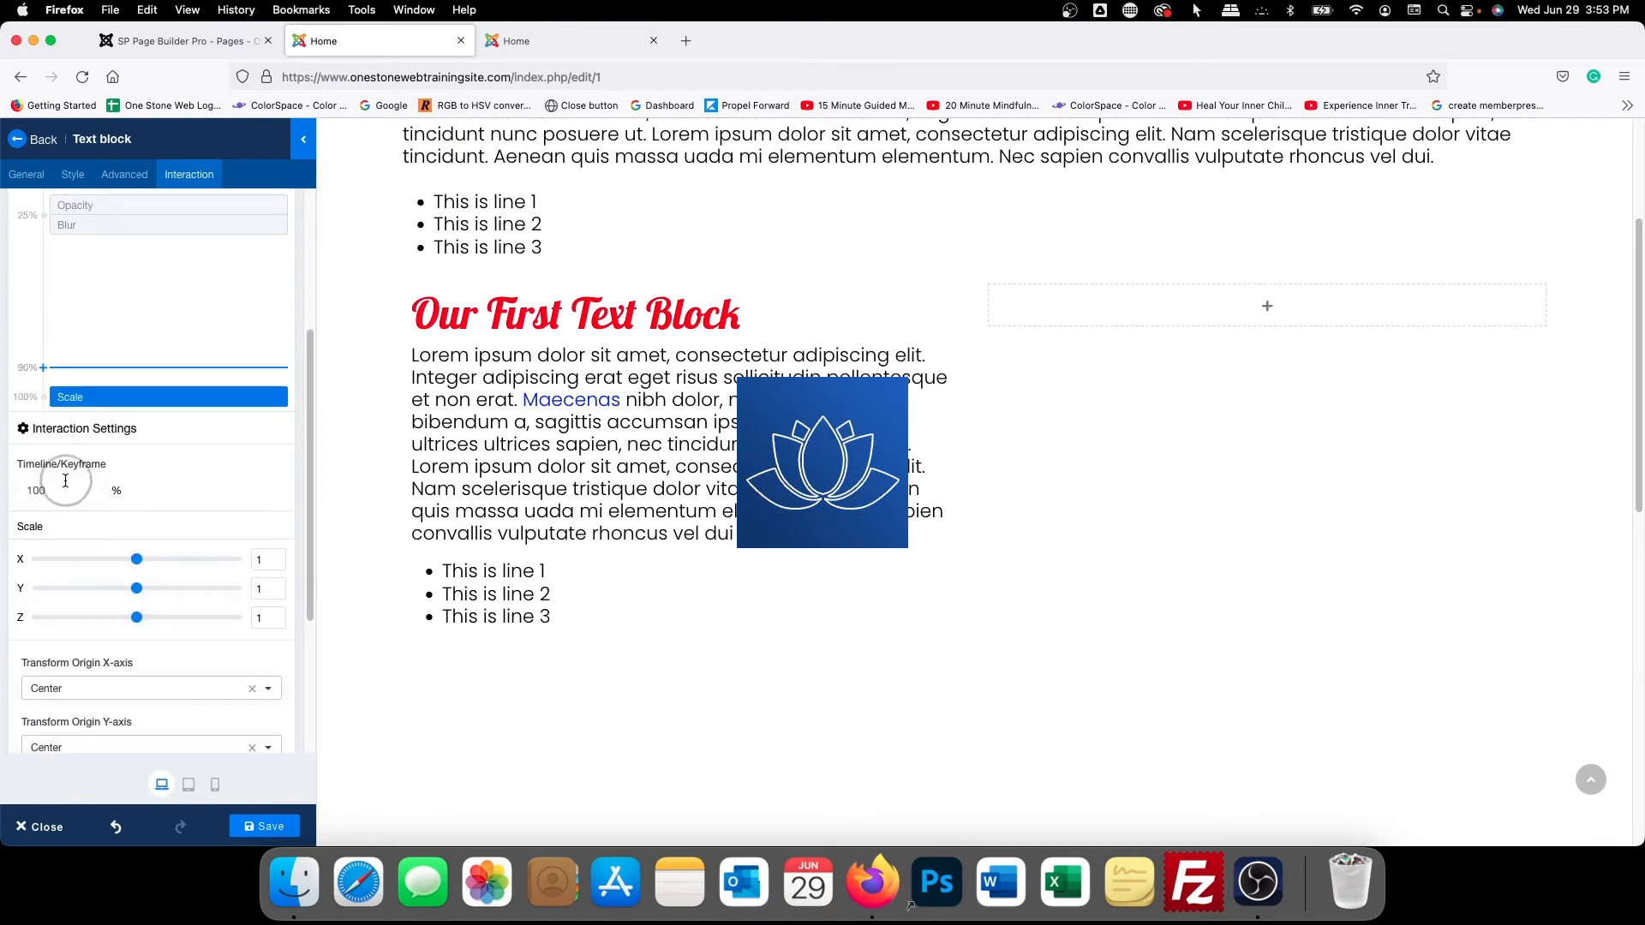
pyautogui.moveTo(61, 491); pyautogui.dragTo(3, 487)
pyautogui.write('25')
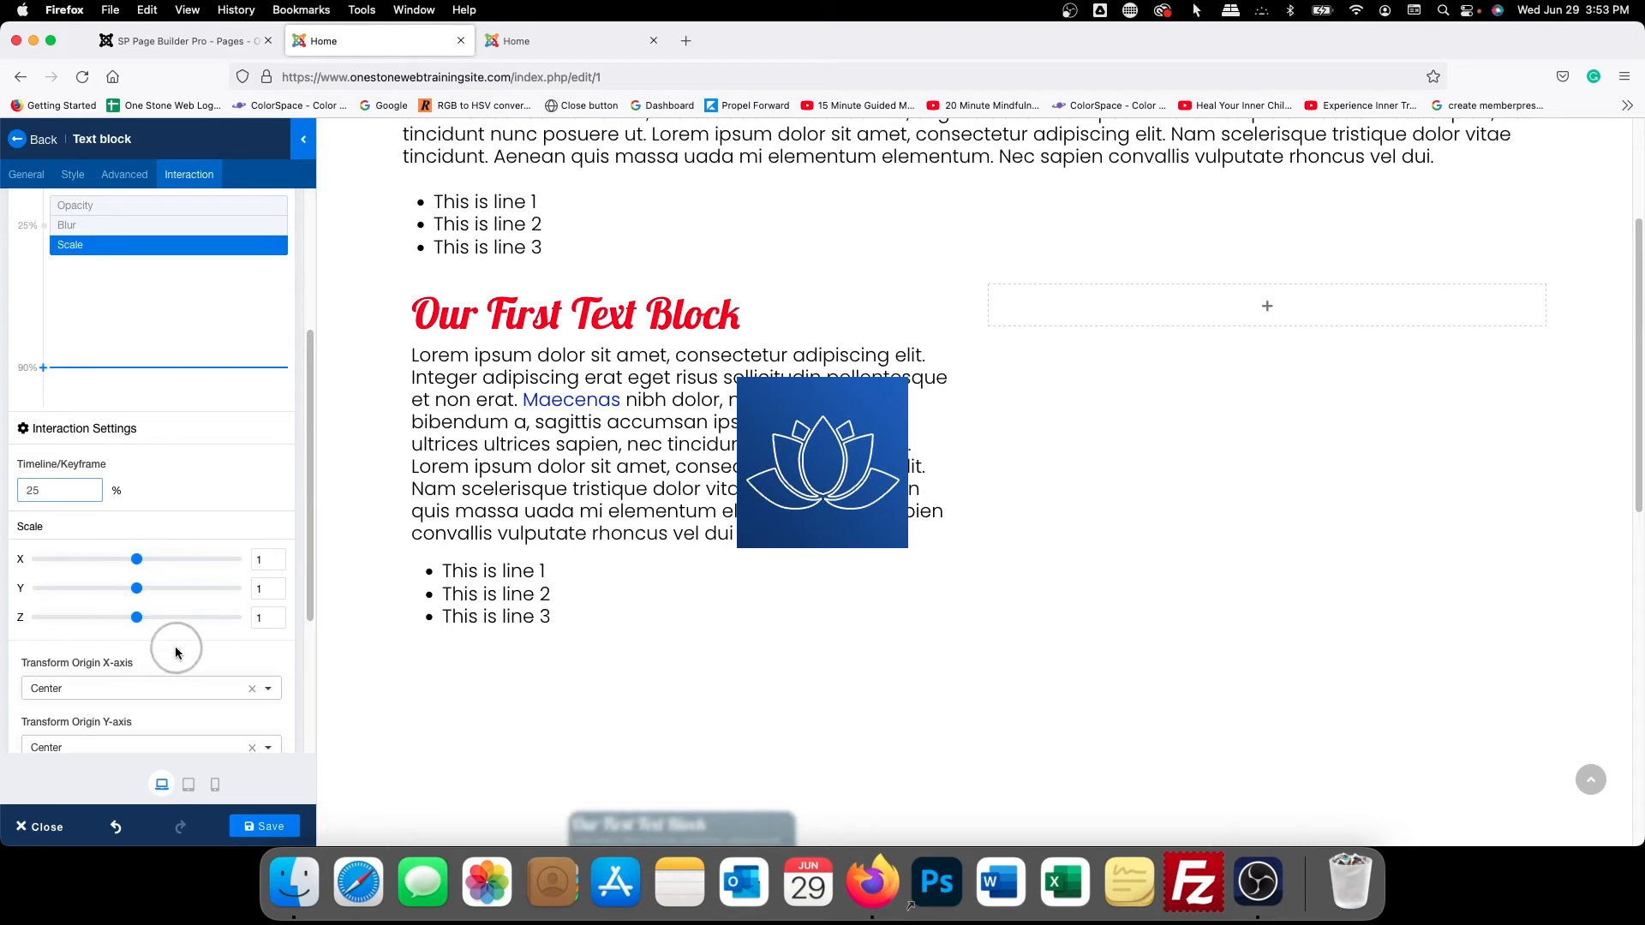
pyautogui.scroll(4, 146, 463)
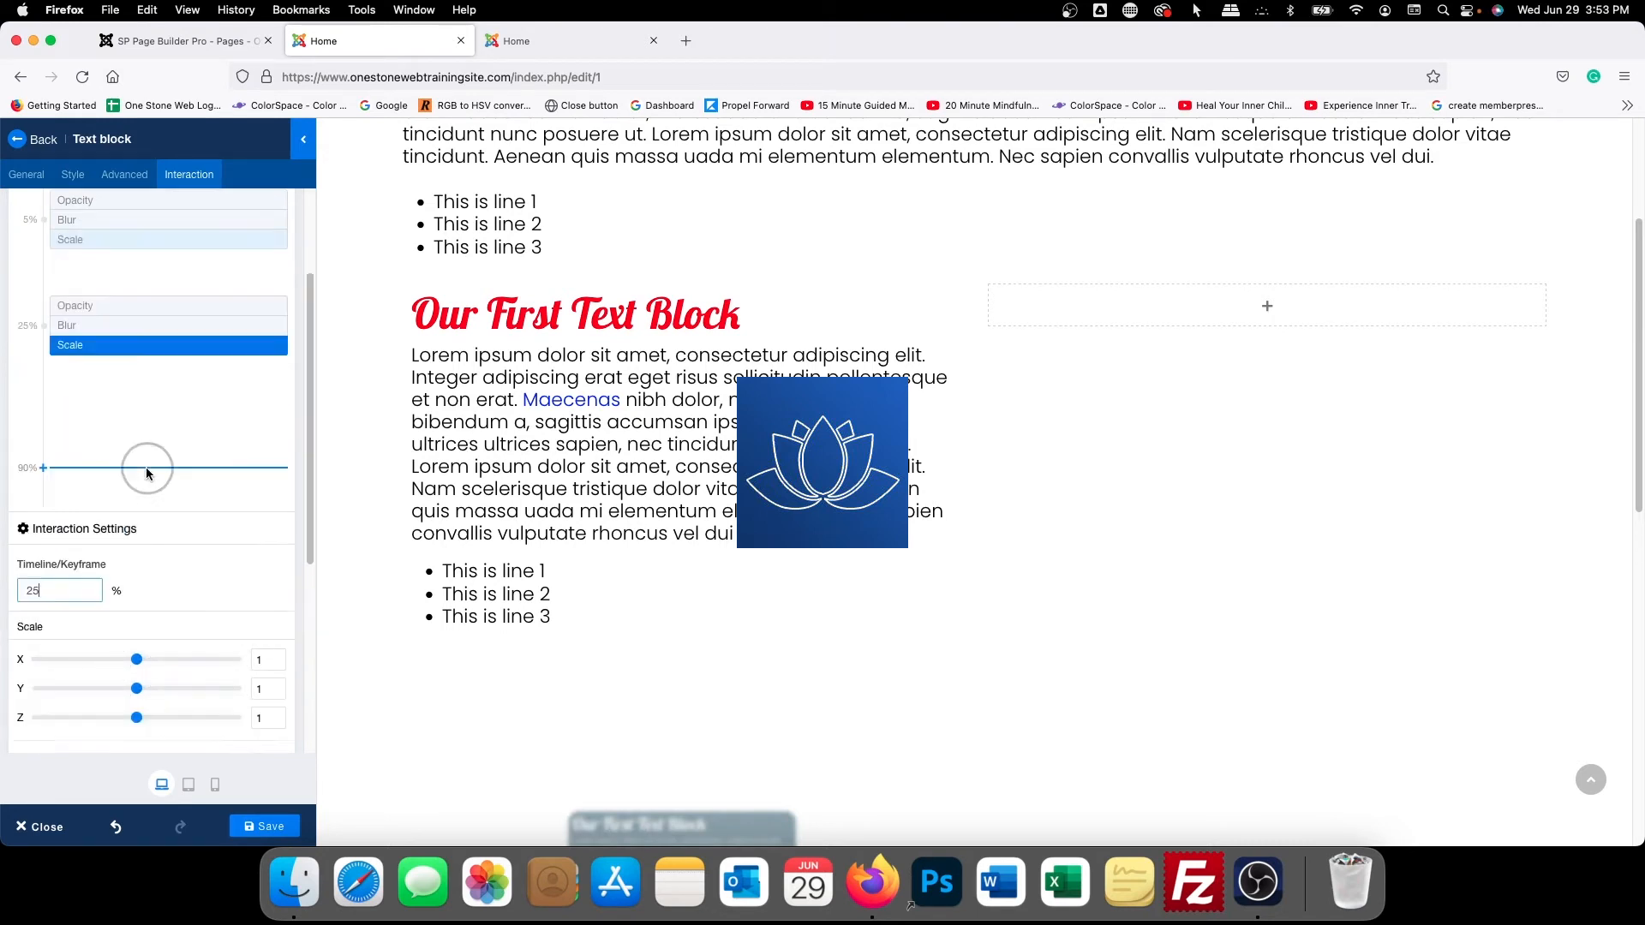
pyautogui.click(118, 314)
pyautogui.scroll(-4, 161, 508)
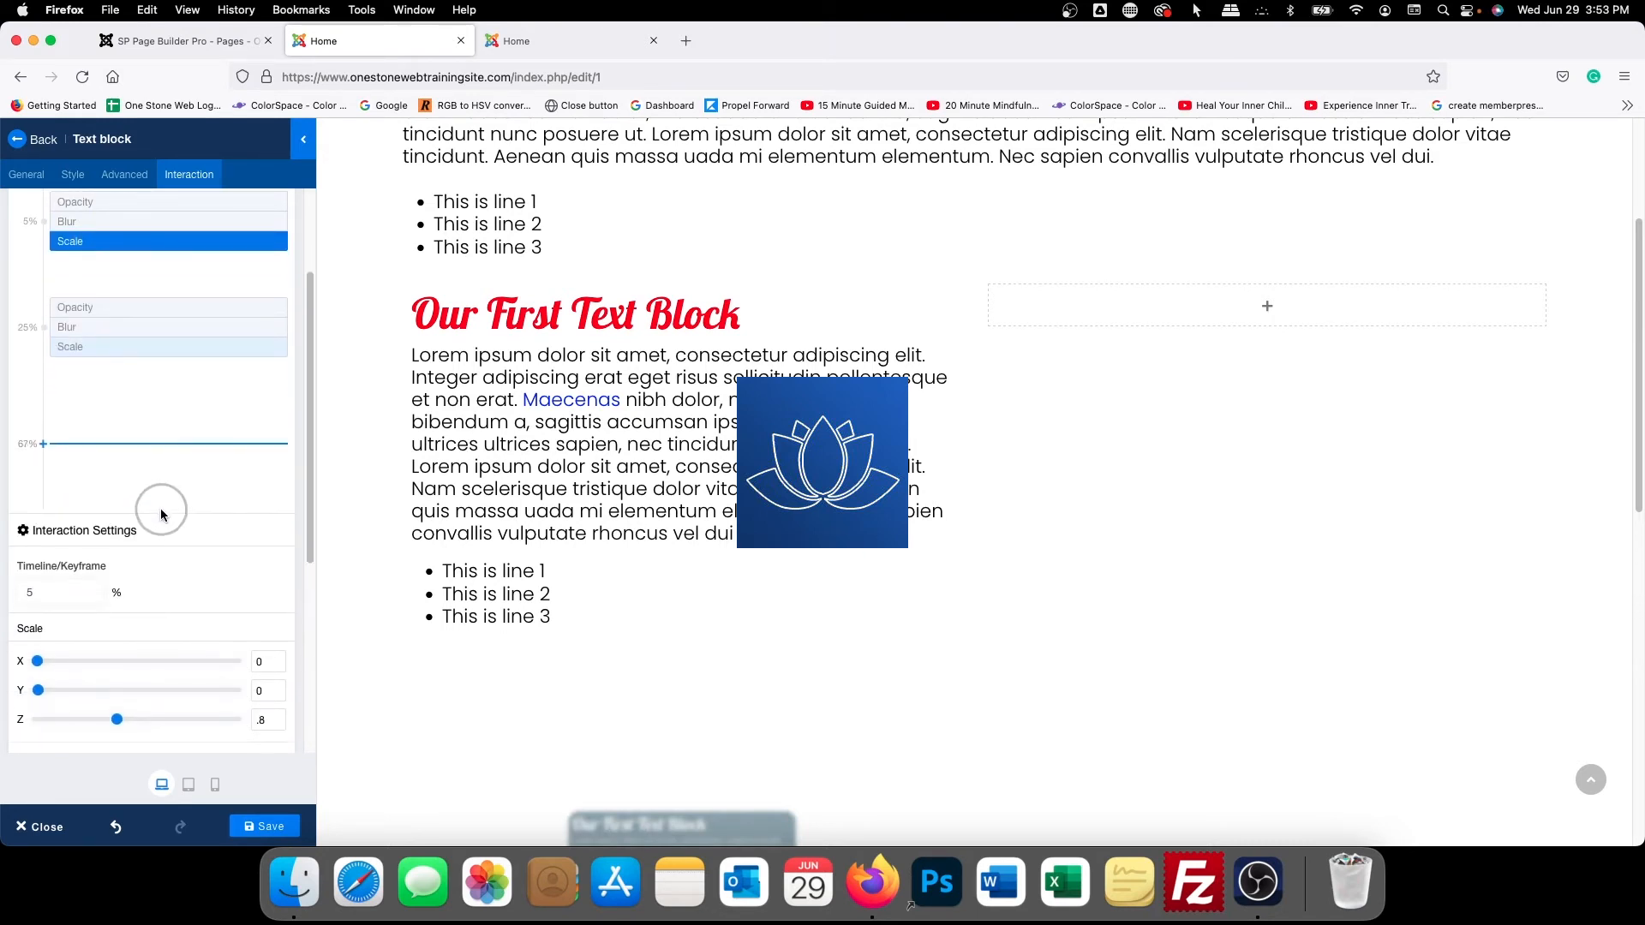
pyautogui.scroll(2, 192, 605)
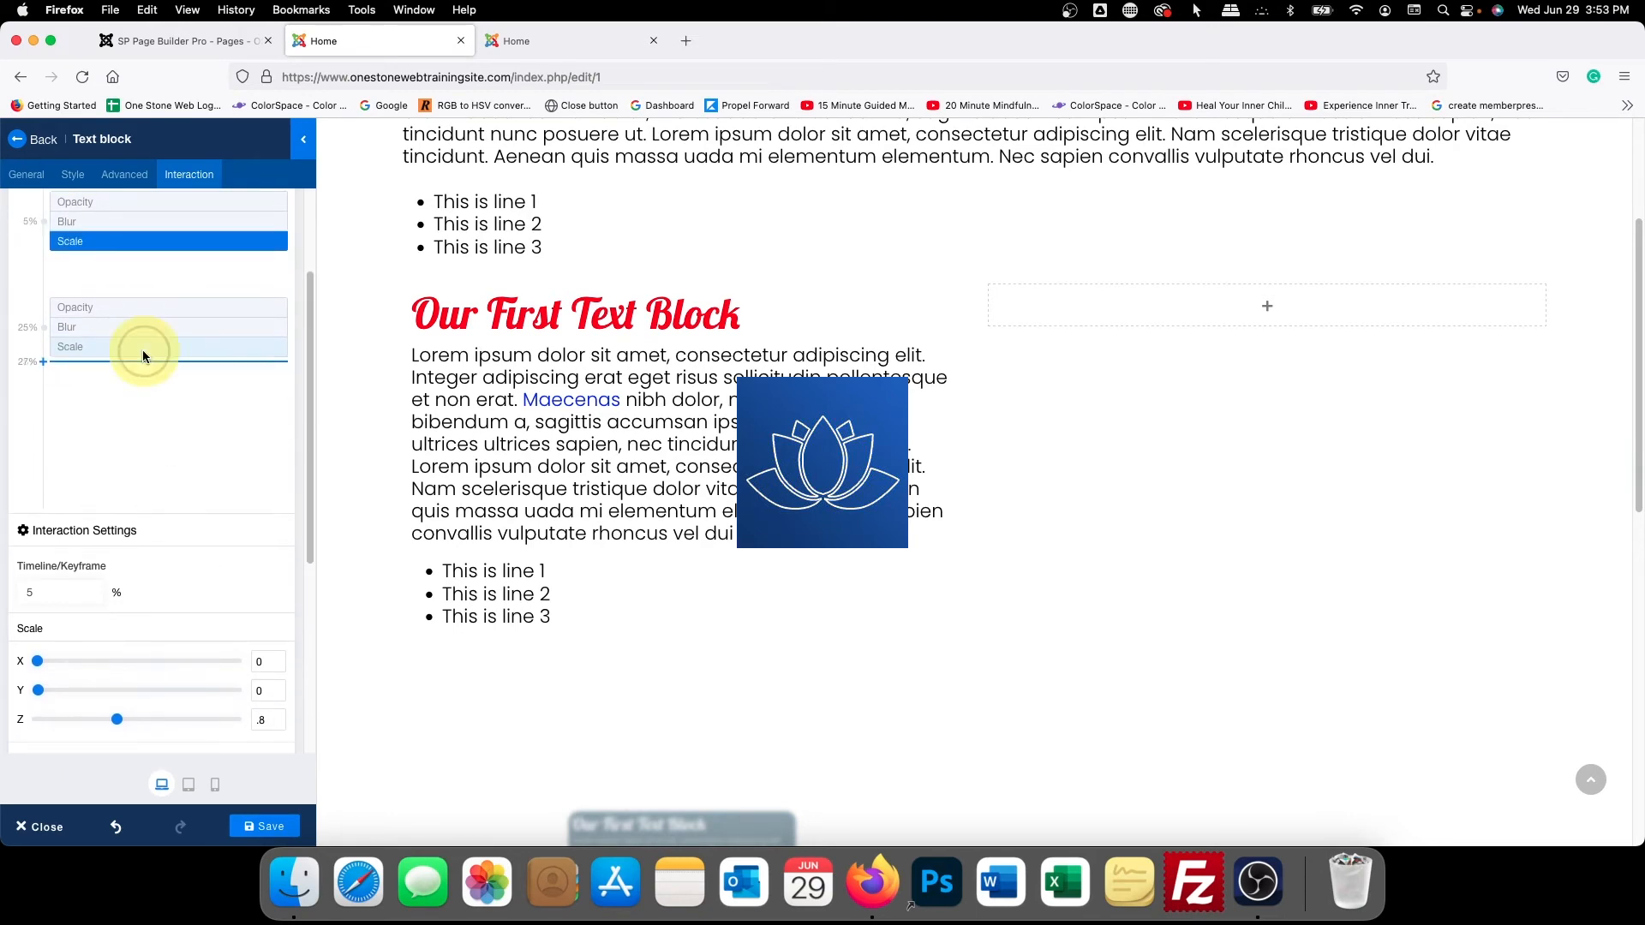
pyautogui.click(142, 348)
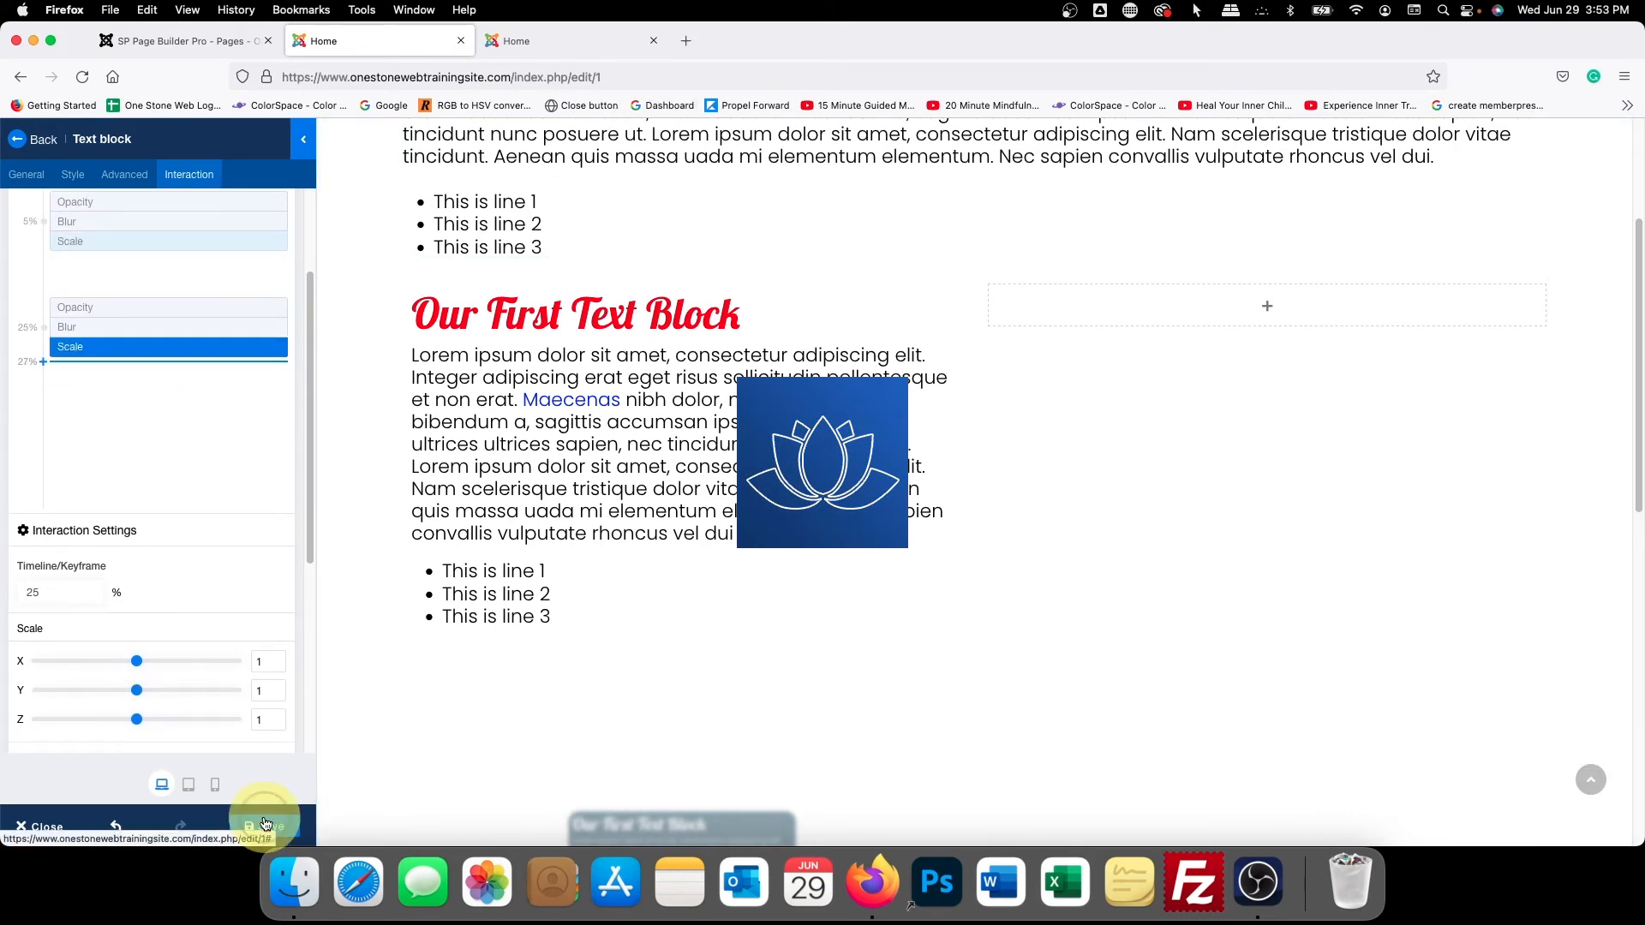
pyautogui.click(266, 826)
# Reload the live home page and examine how the dark blue text block scales, blurs and fades while scrolling
pyautogui.click(555, 50)
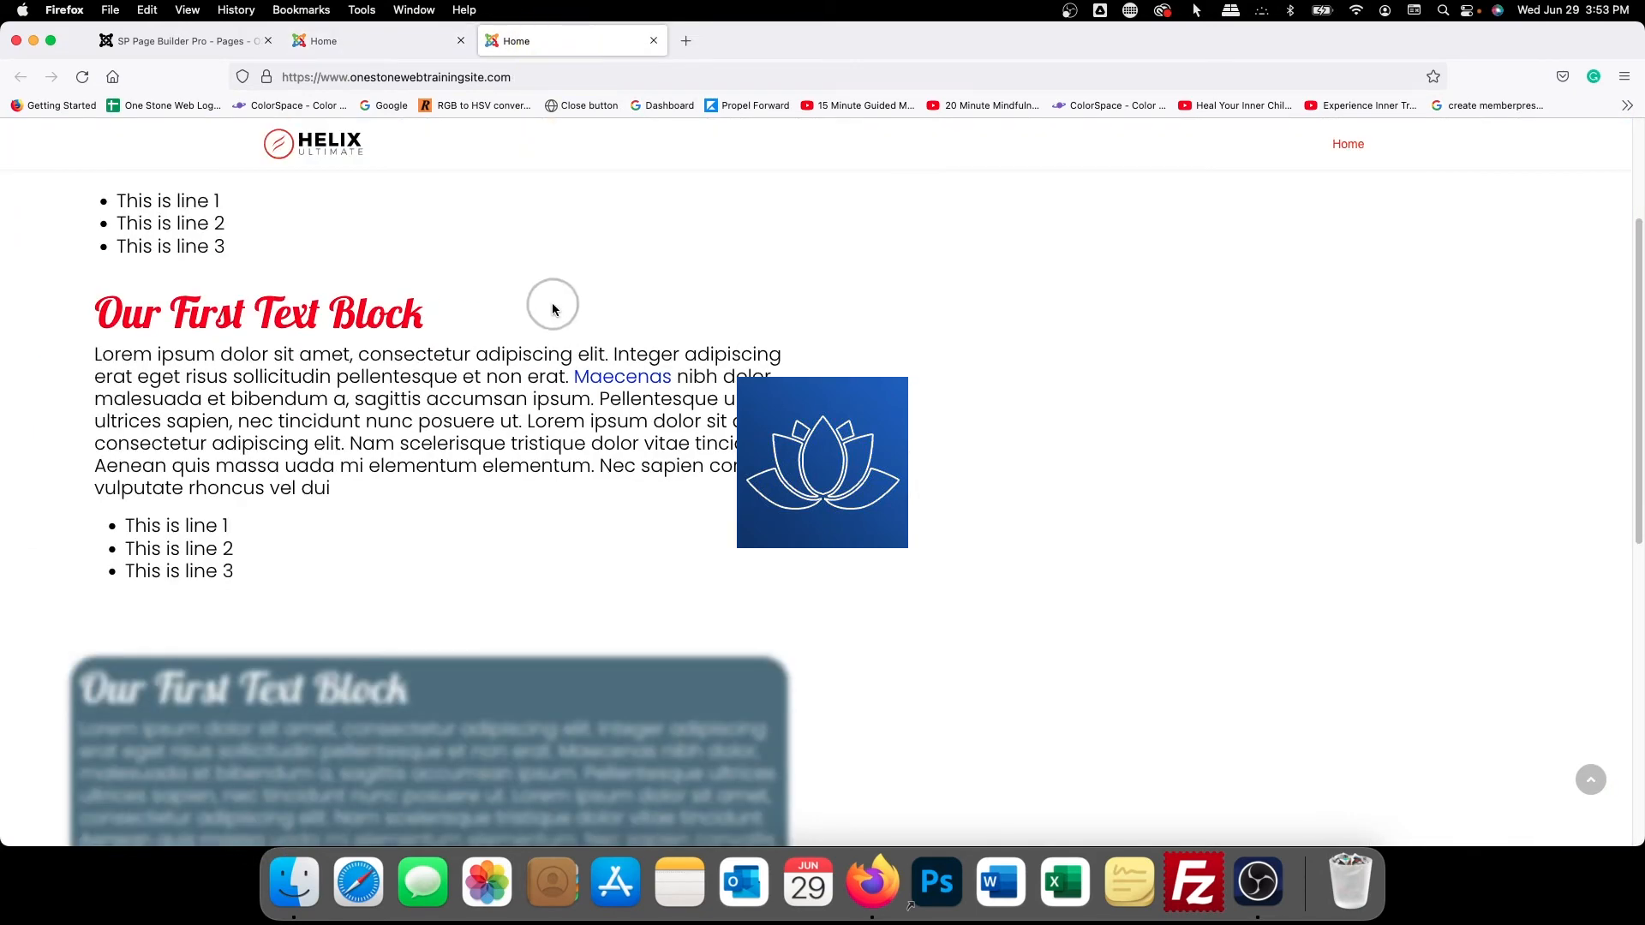
pyautogui.click(84, 77)
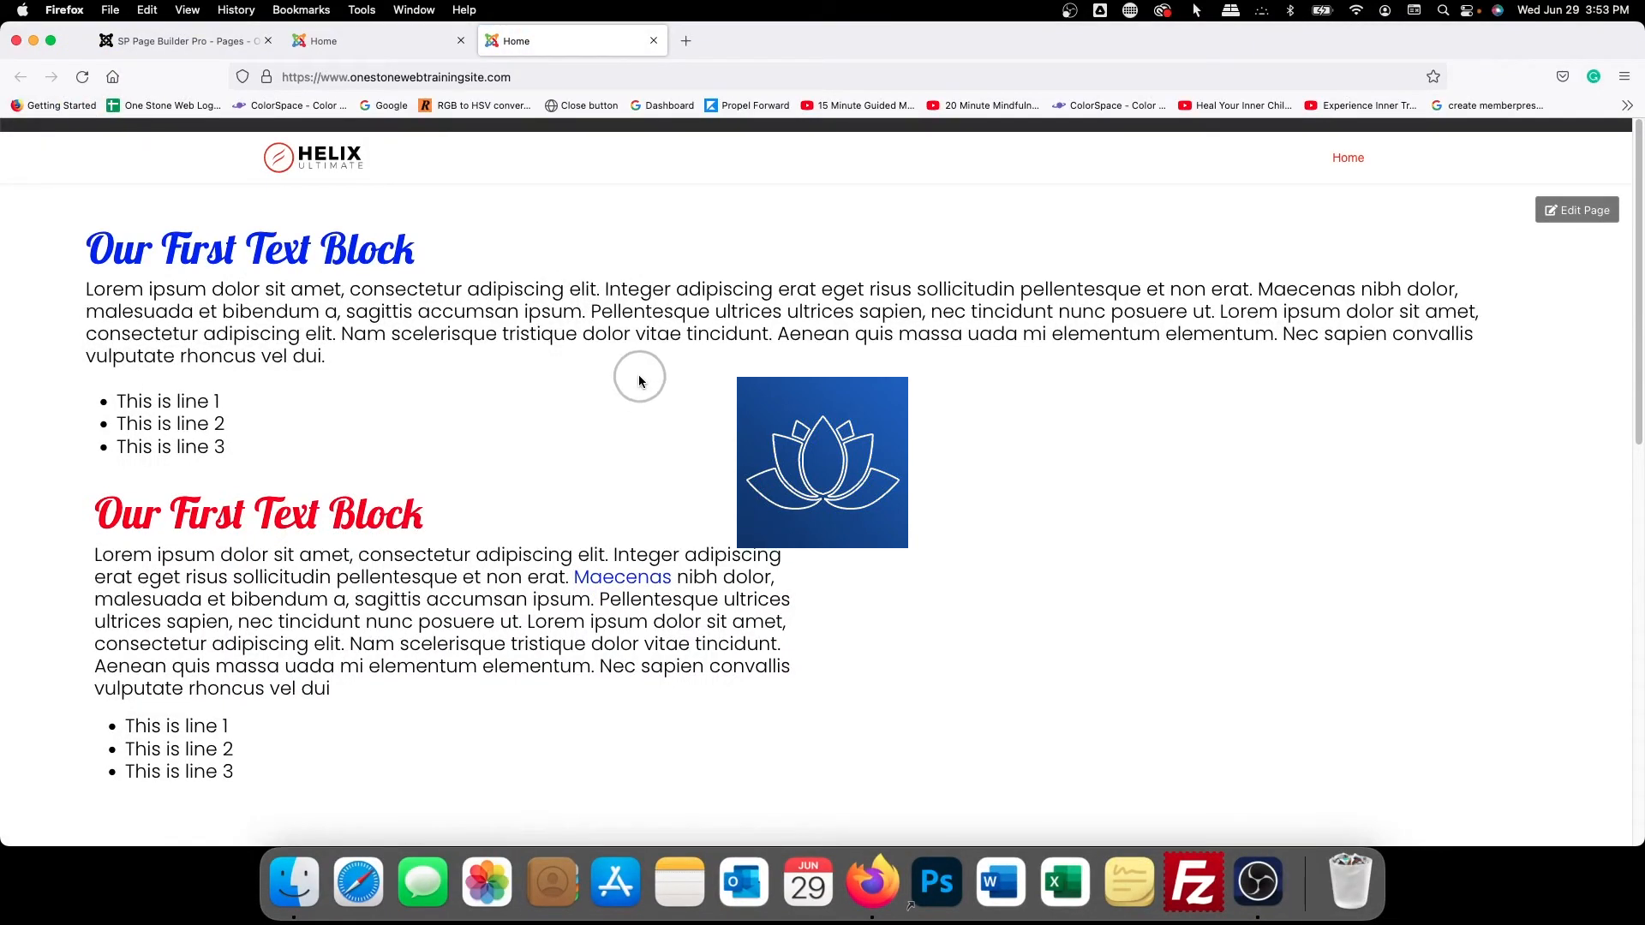
pyautogui.scroll(-3, 639, 381)
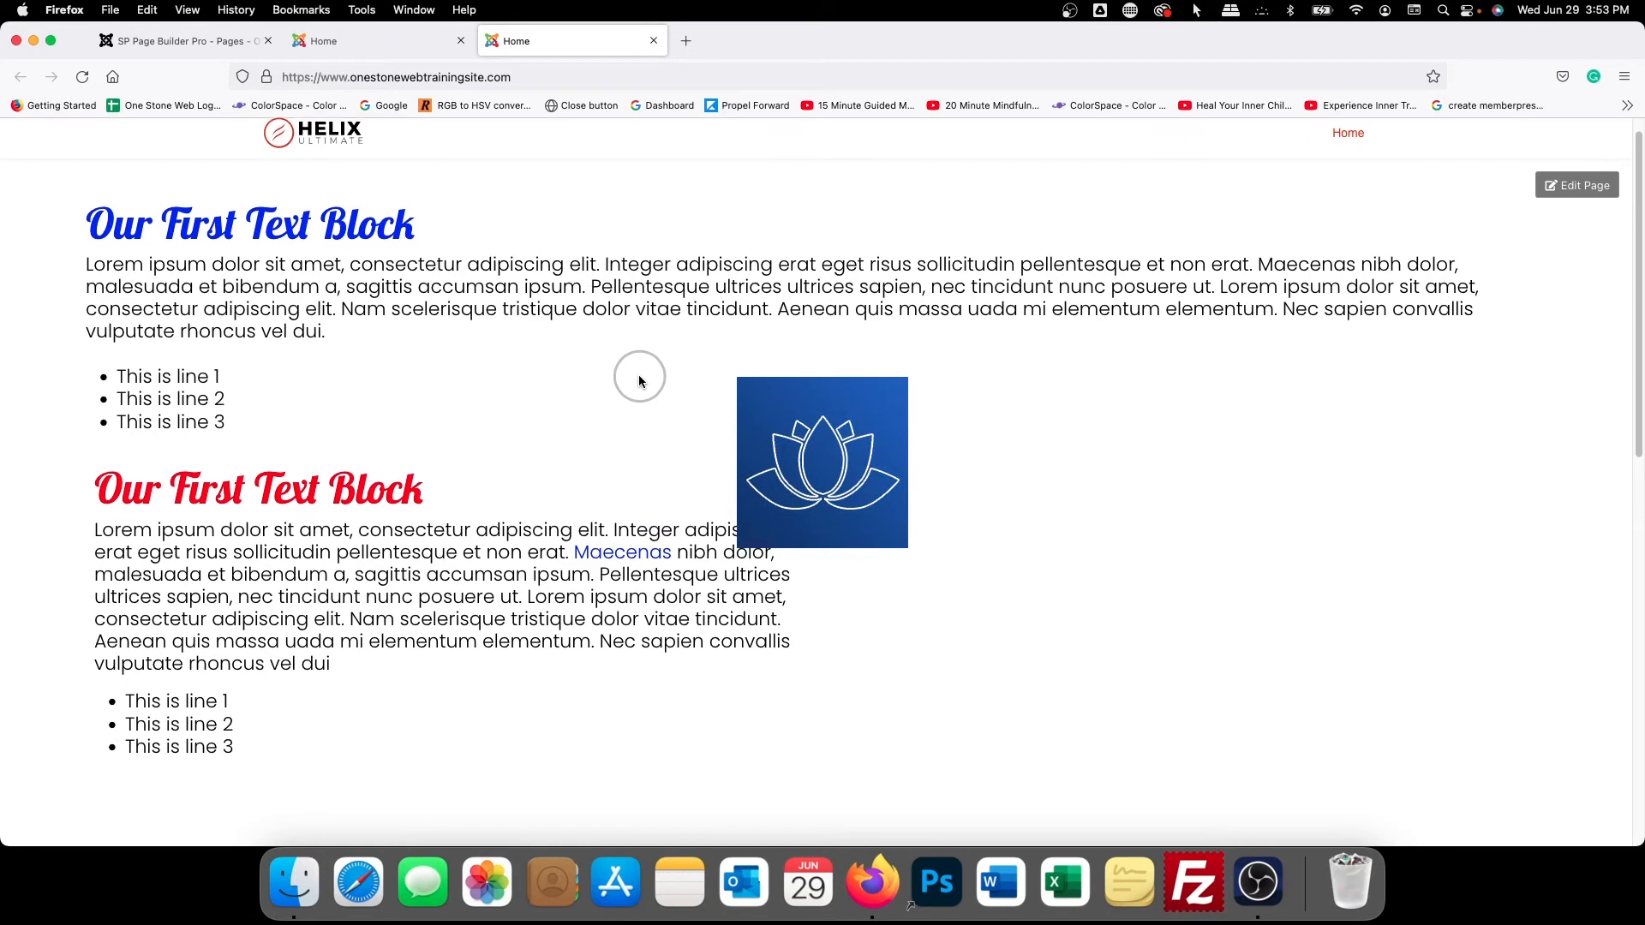
pyautogui.scroll(-3, 639, 377)
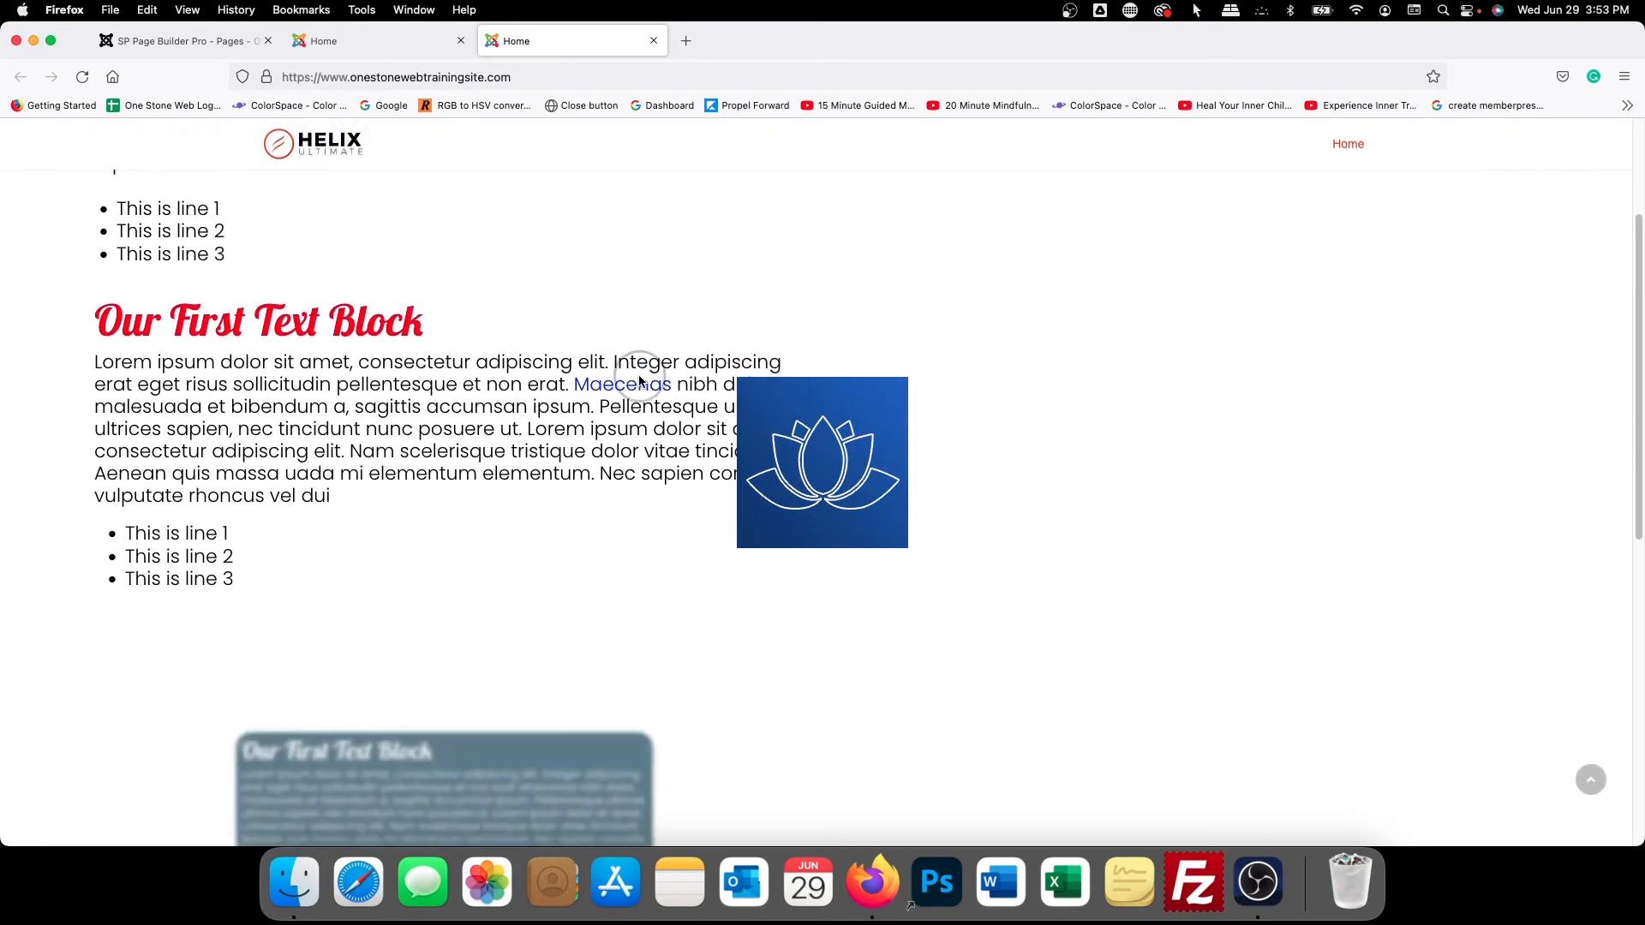
pyautogui.scroll(-5, 639, 377)
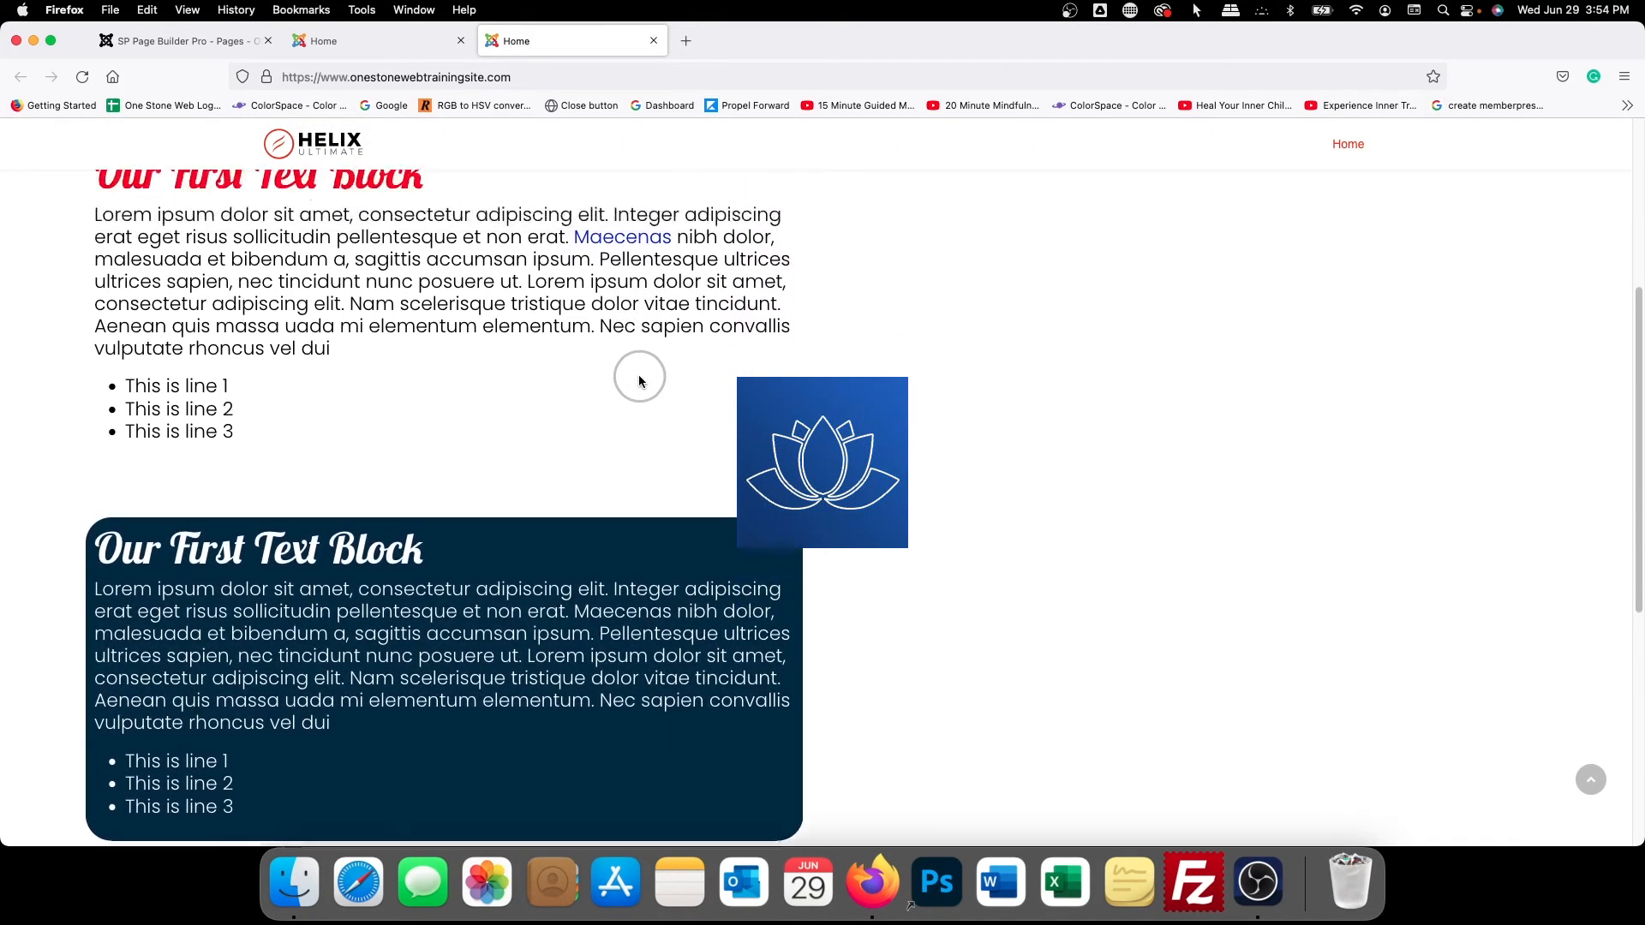
pyautogui.scroll(-10, 639, 380)
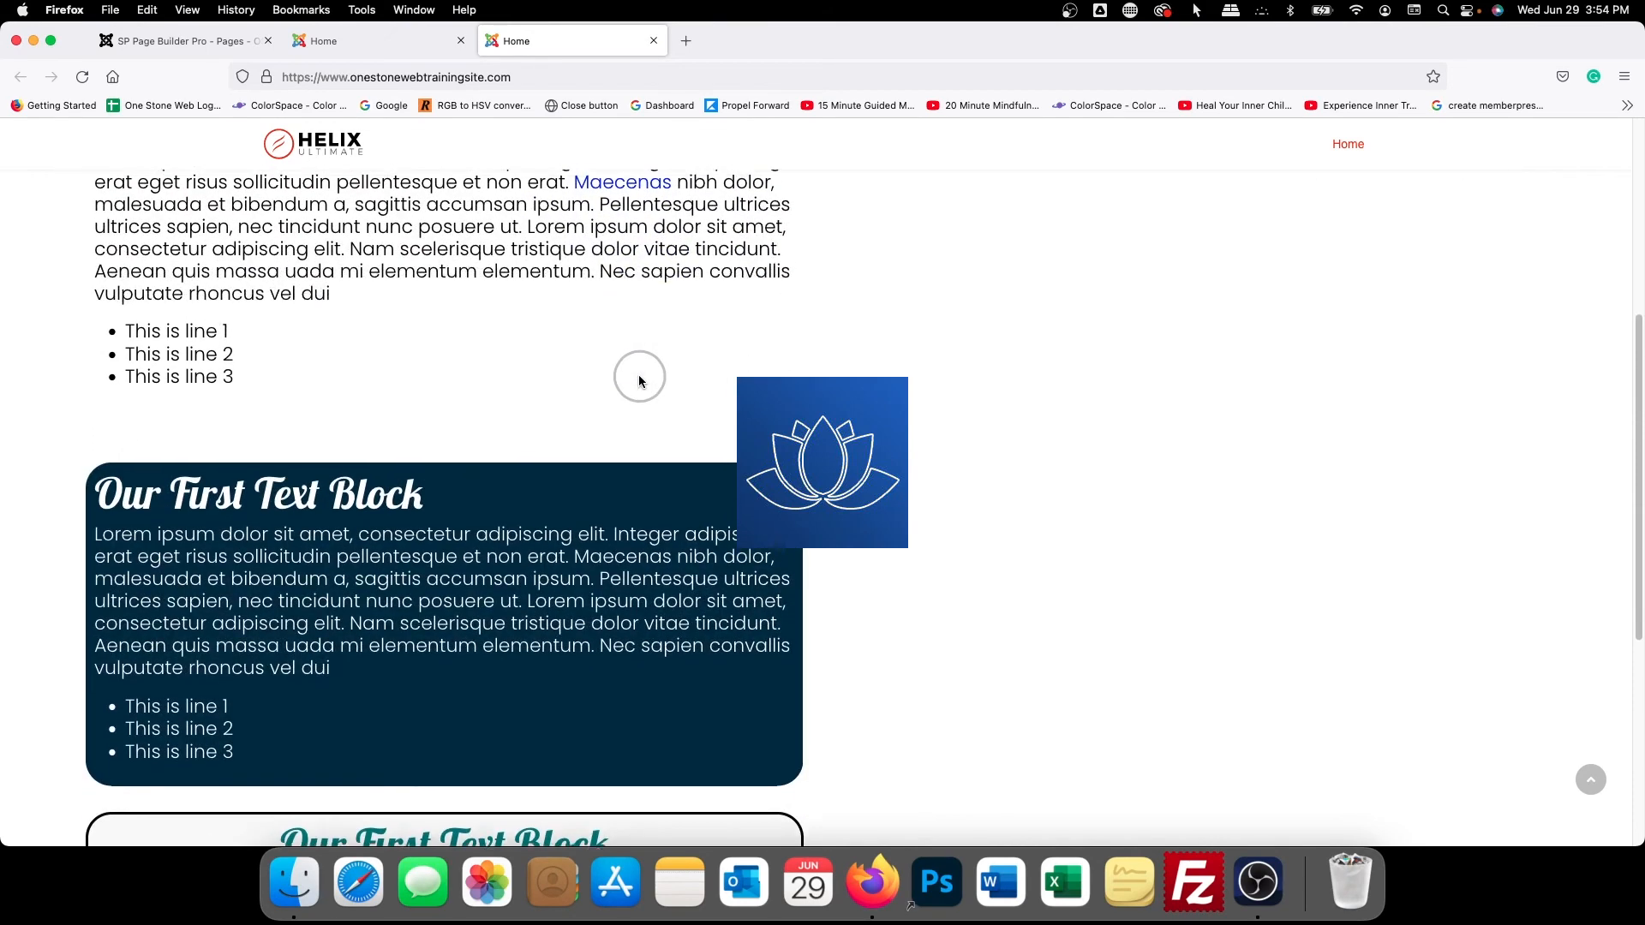
pyautogui.scroll(-4, 639, 377)
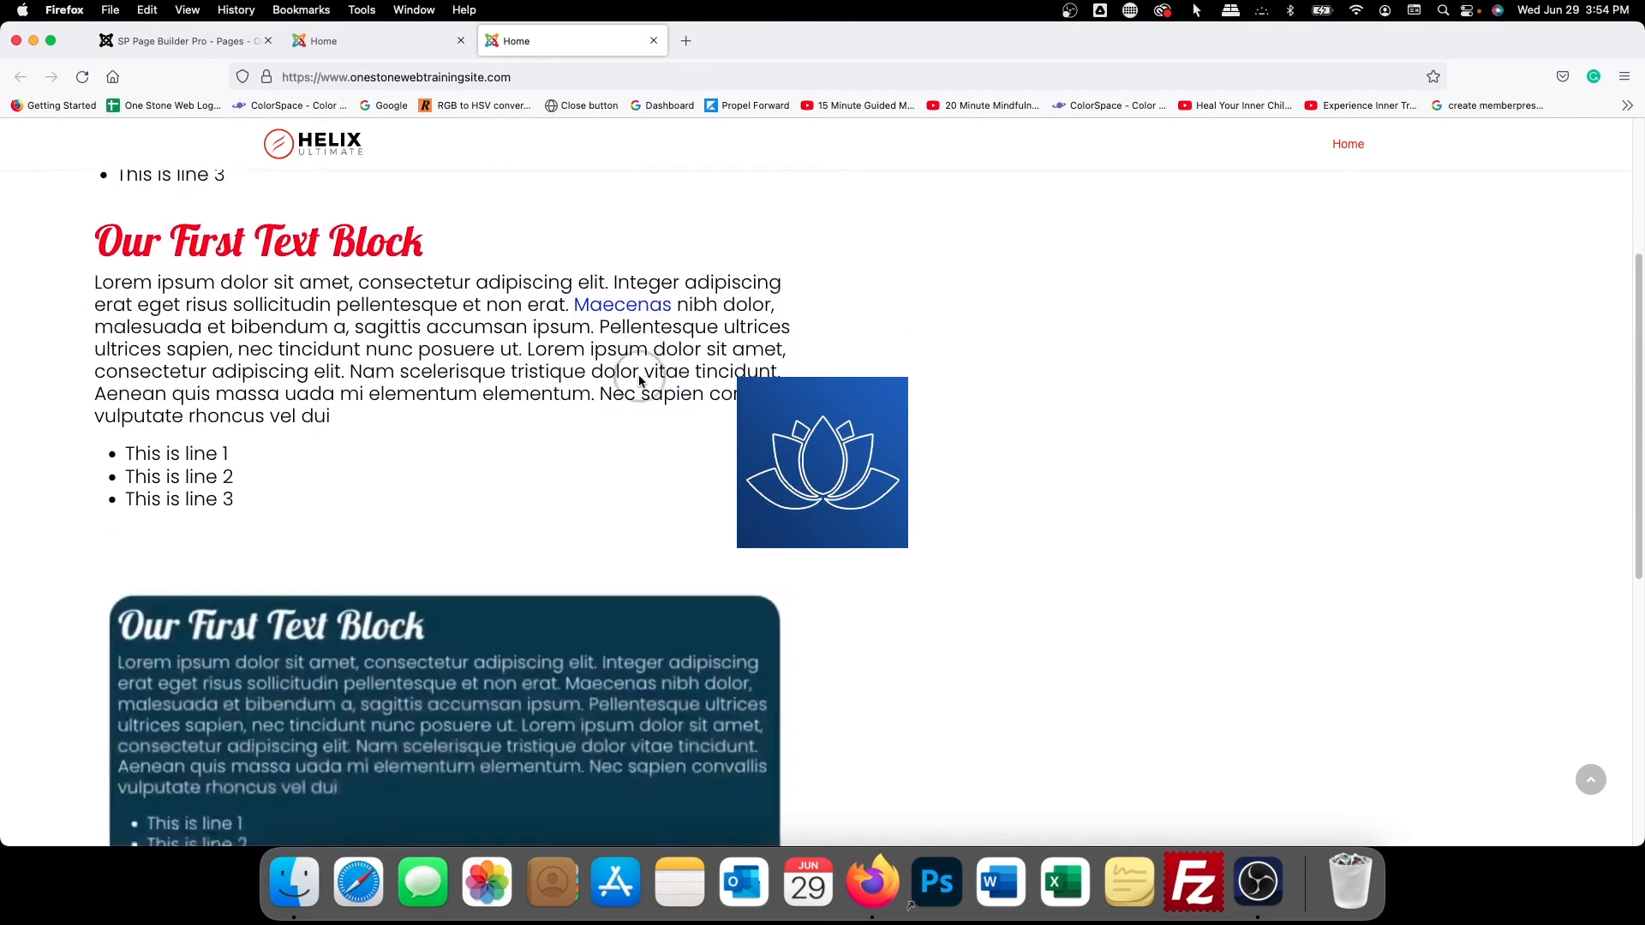
# Return to the page editor and set the Z factor of the Scale keyframe at 5% to 0.9
pyautogui.click(377, 41)
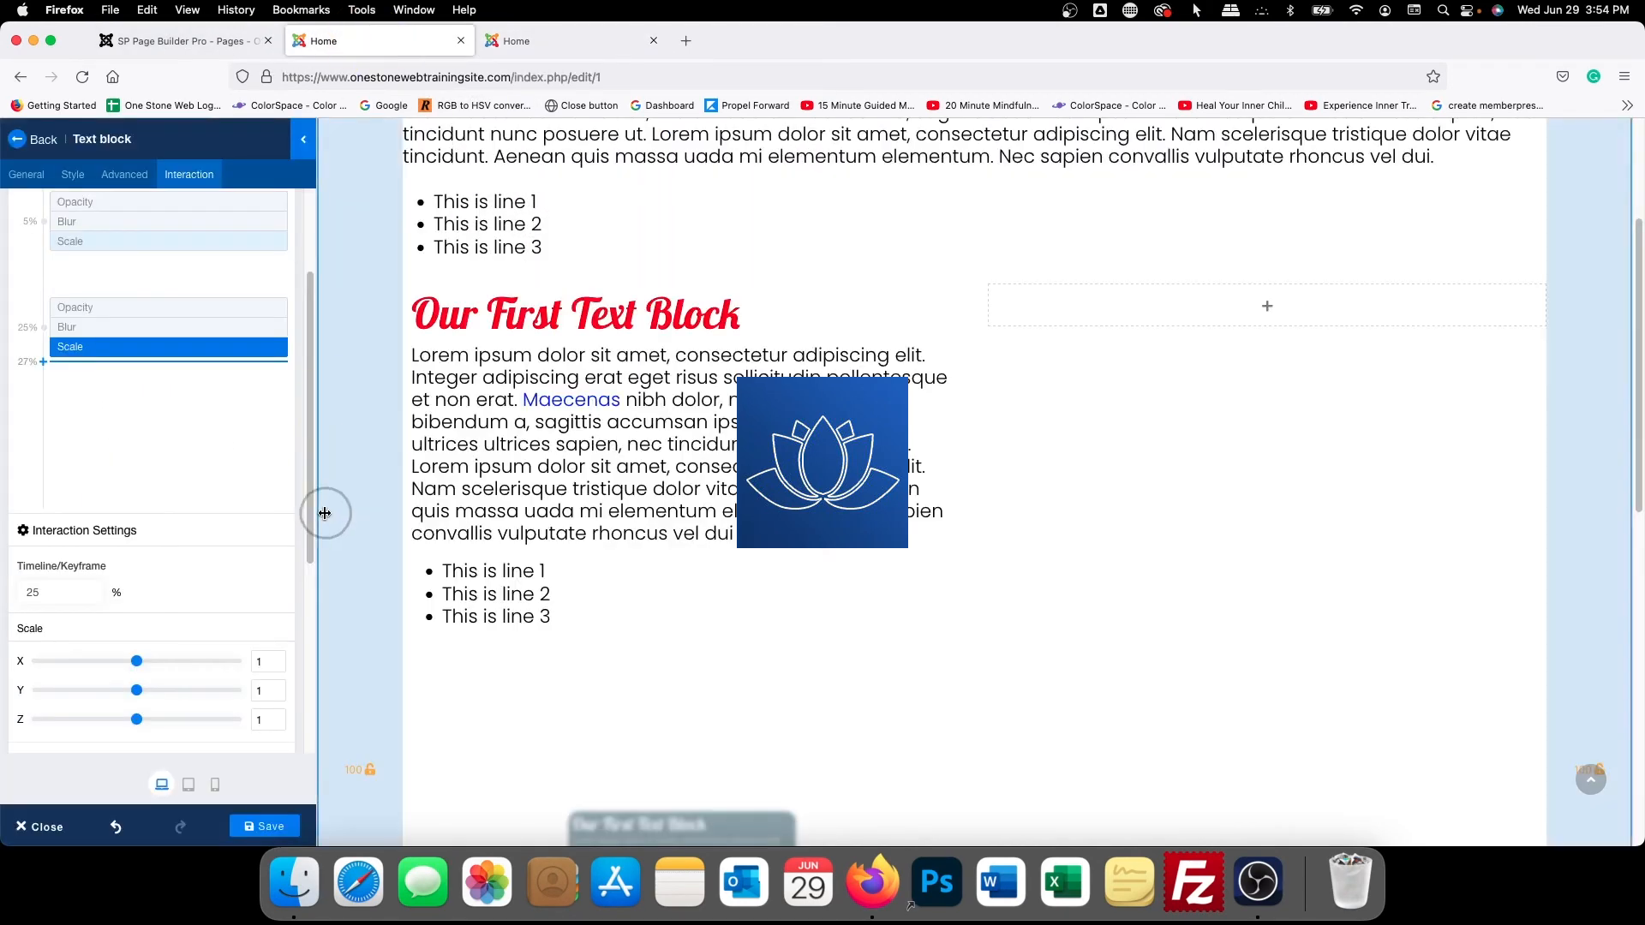
pyautogui.scroll(2, 164, 380)
pyautogui.click(143, 329)
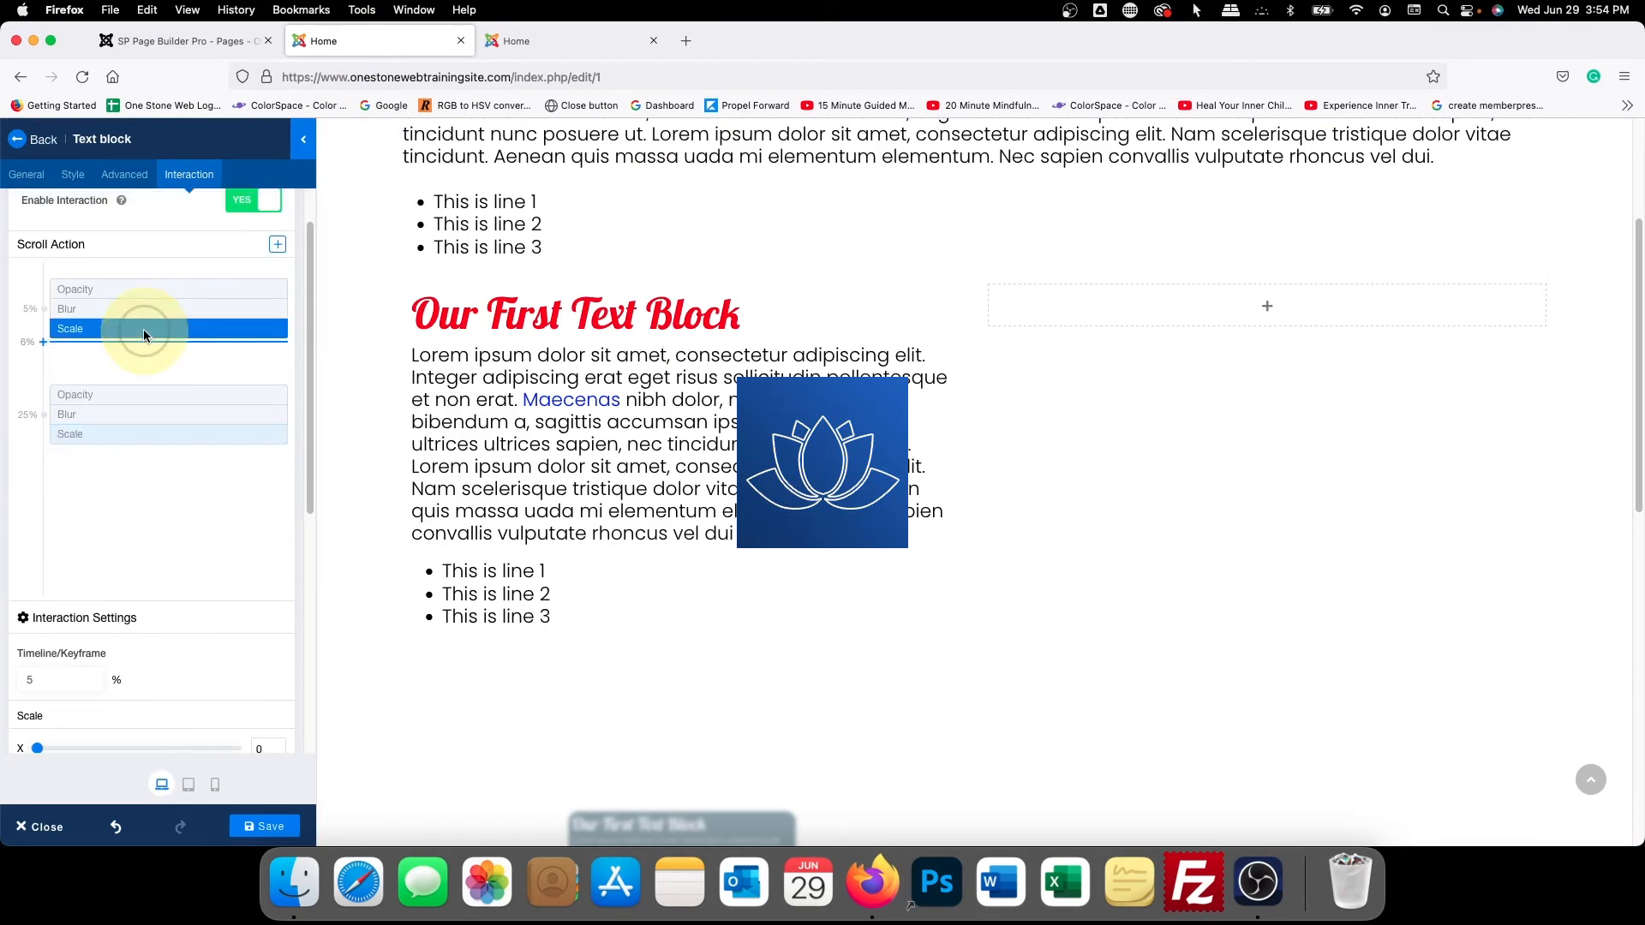
pyautogui.scroll(-2, 192, 617)
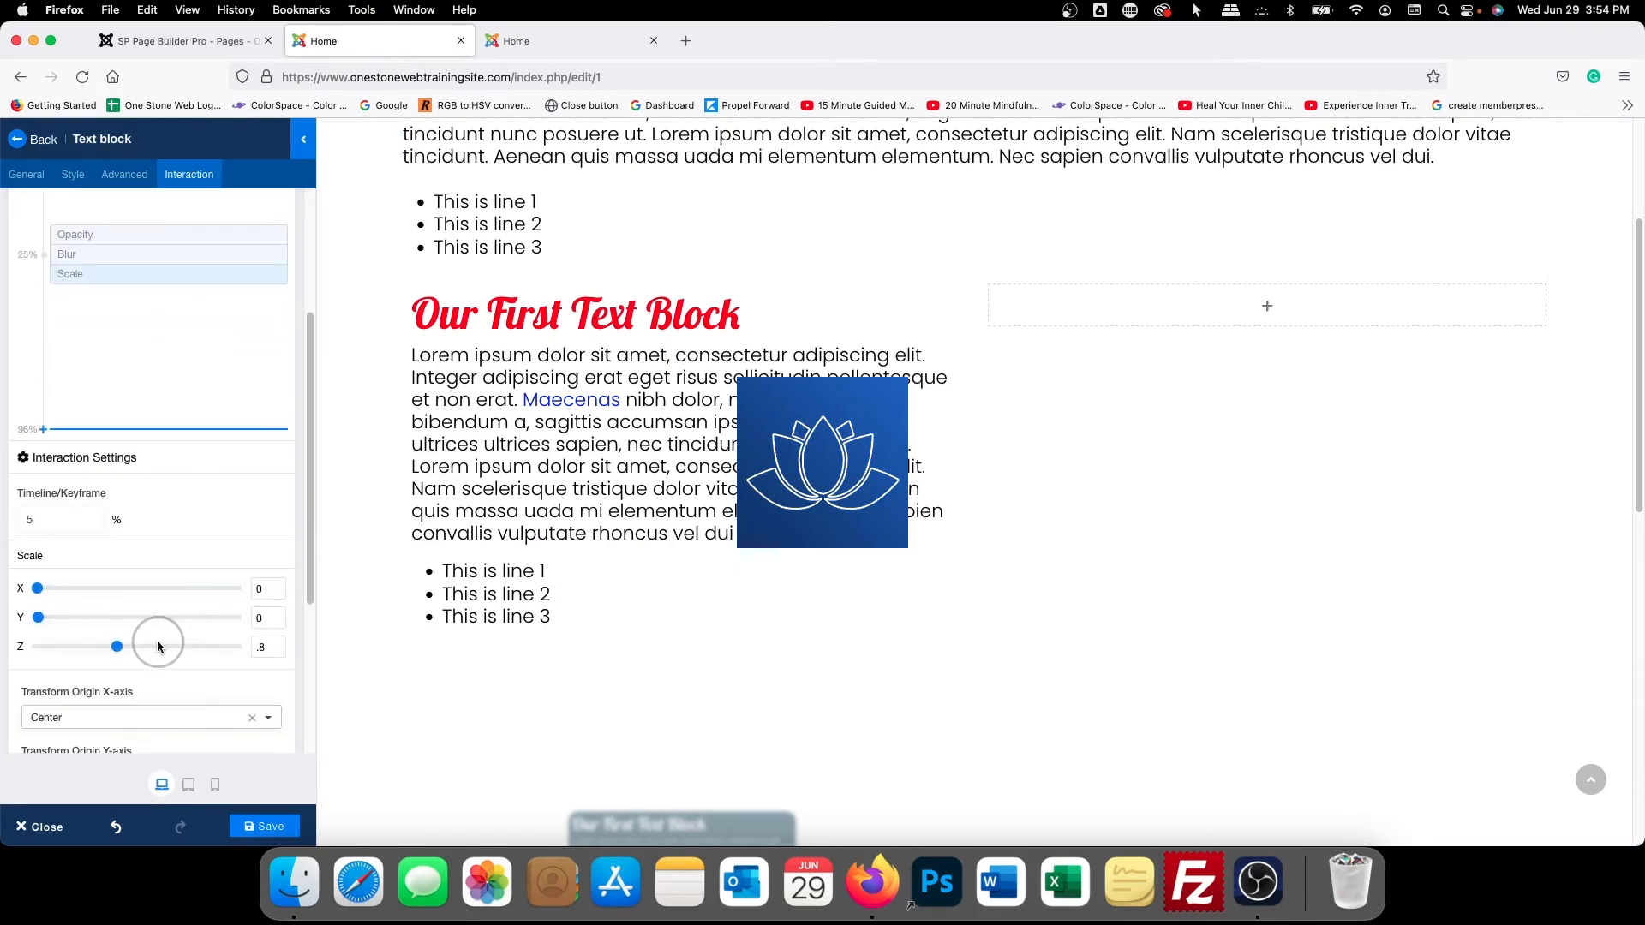
pyautogui.moveTo(118, 646); pyautogui.dragTo(126, 648)
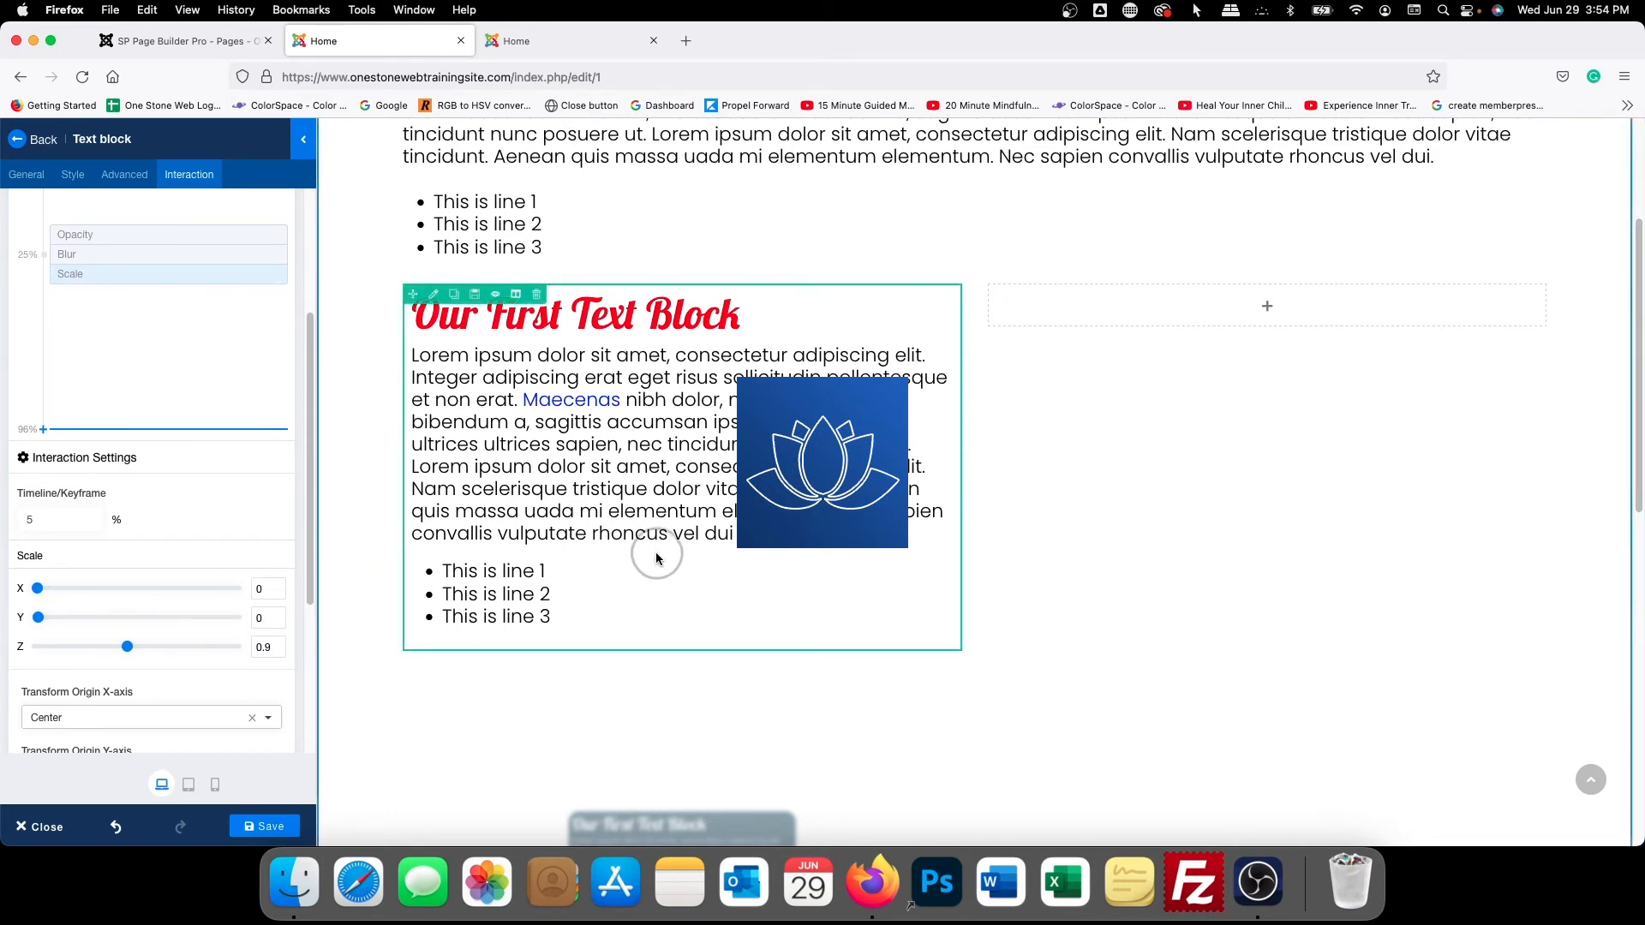
# Switch back to the live home page and check the dark blue text block's scaling effect while scrolling
pyautogui.click(196, 43)
pyautogui.click(597, 26)
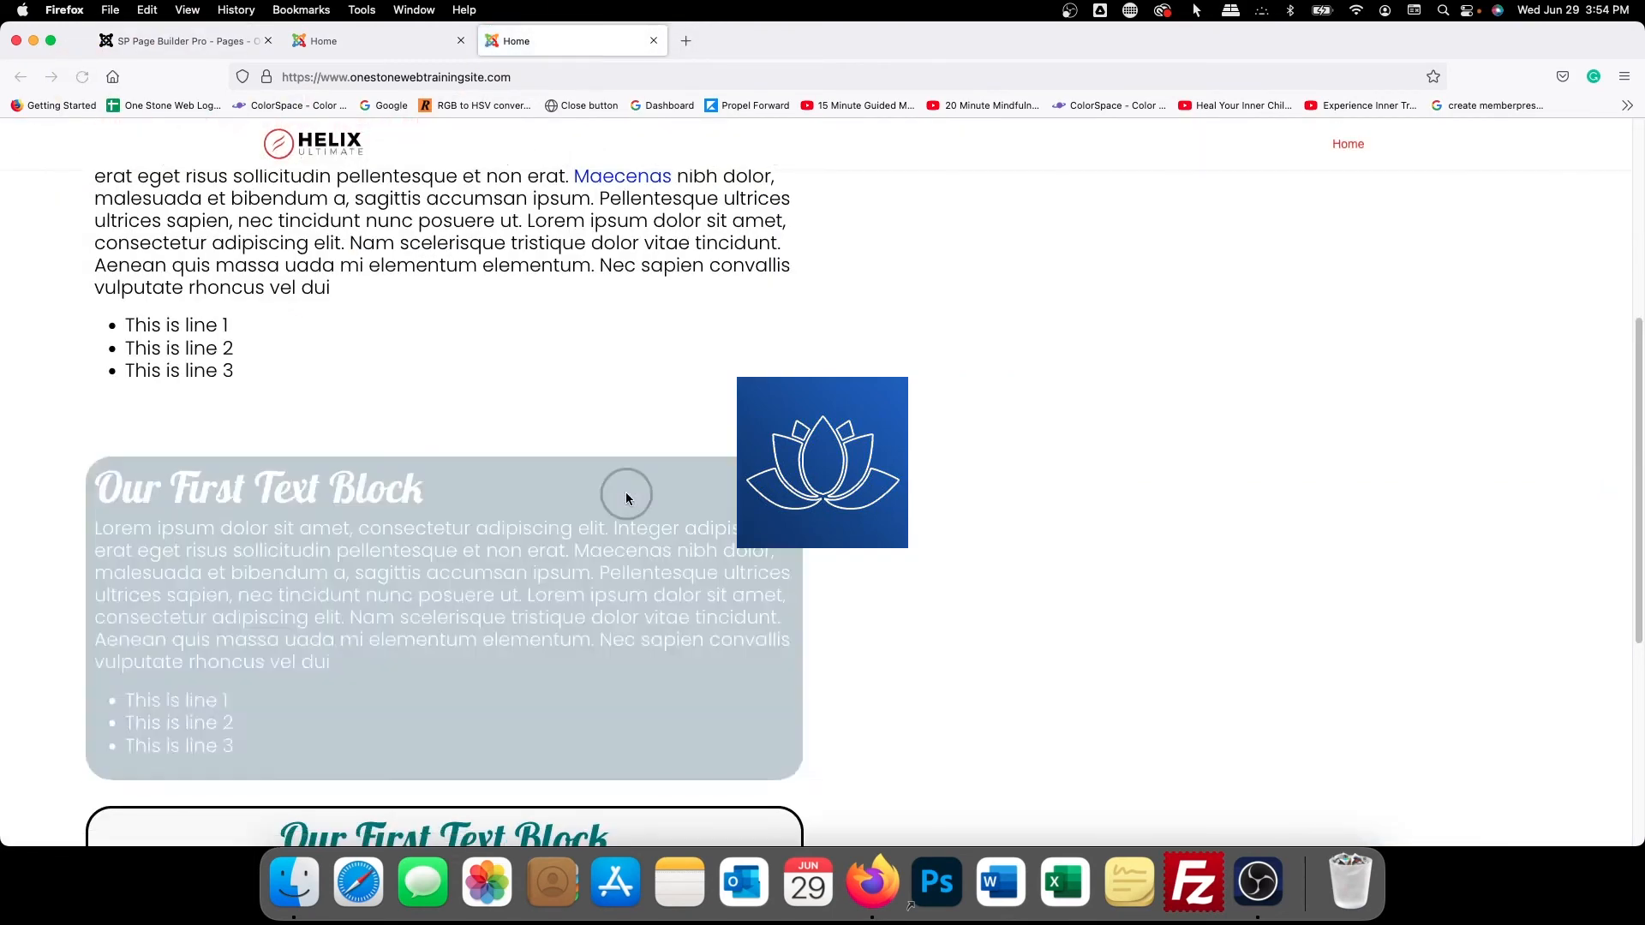
pyautogui.scroll(-5, 626, 494)
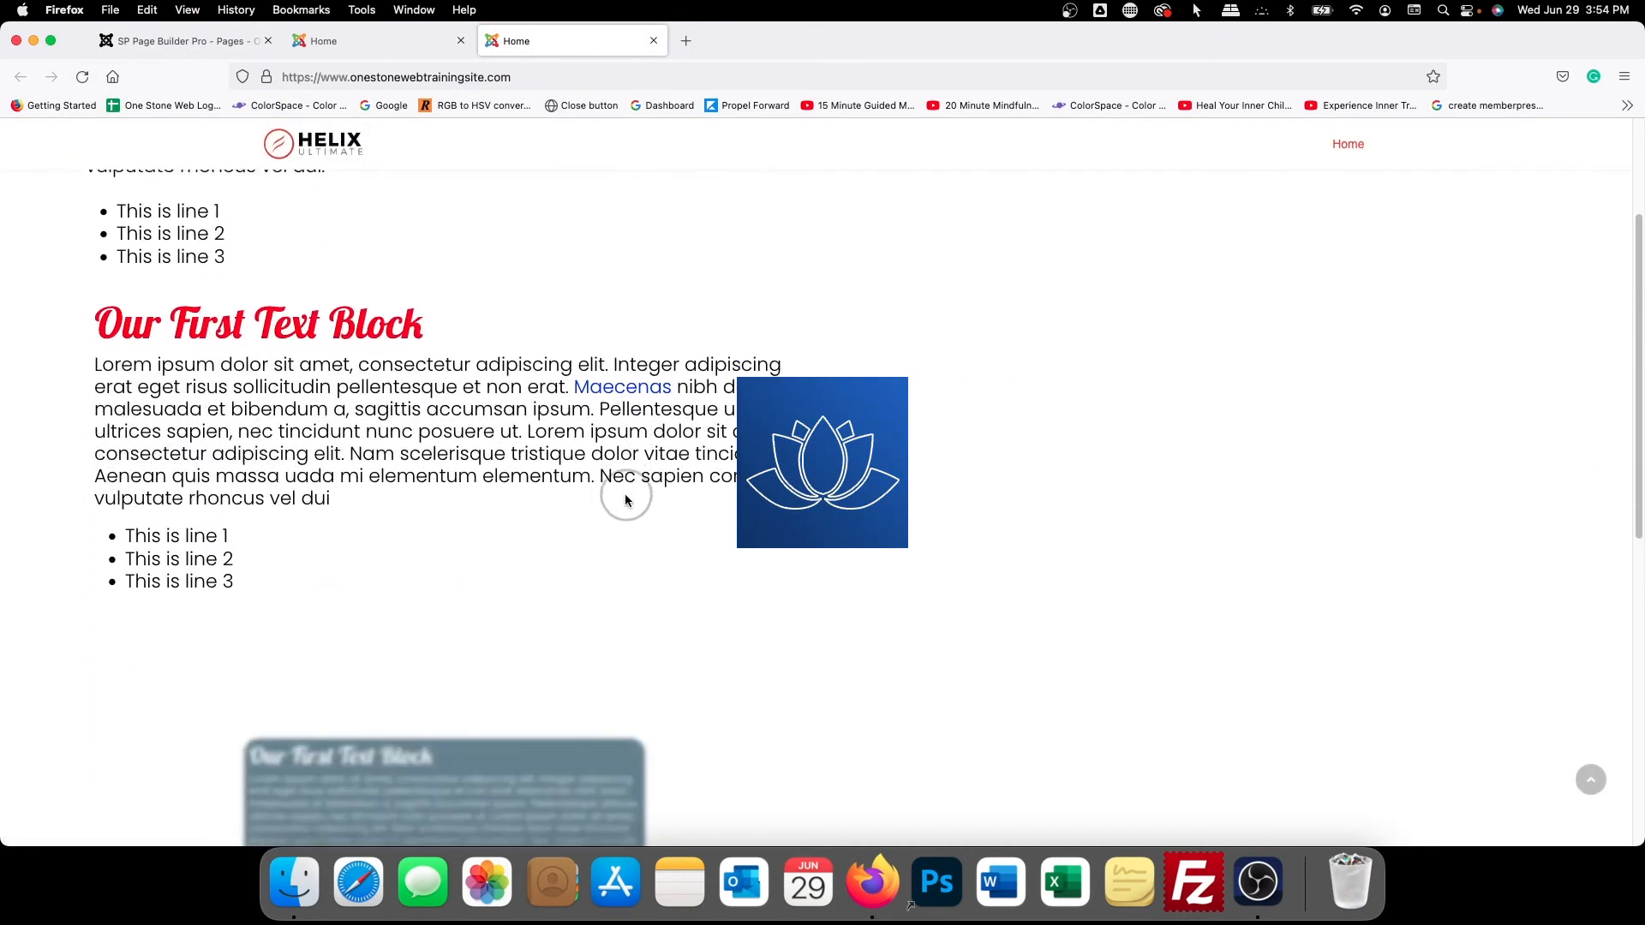
# Scroll back and forth across the dark blue text block on the live page to examine how it grows and sharpens
pyautogui.scroll(5, 624, 502)
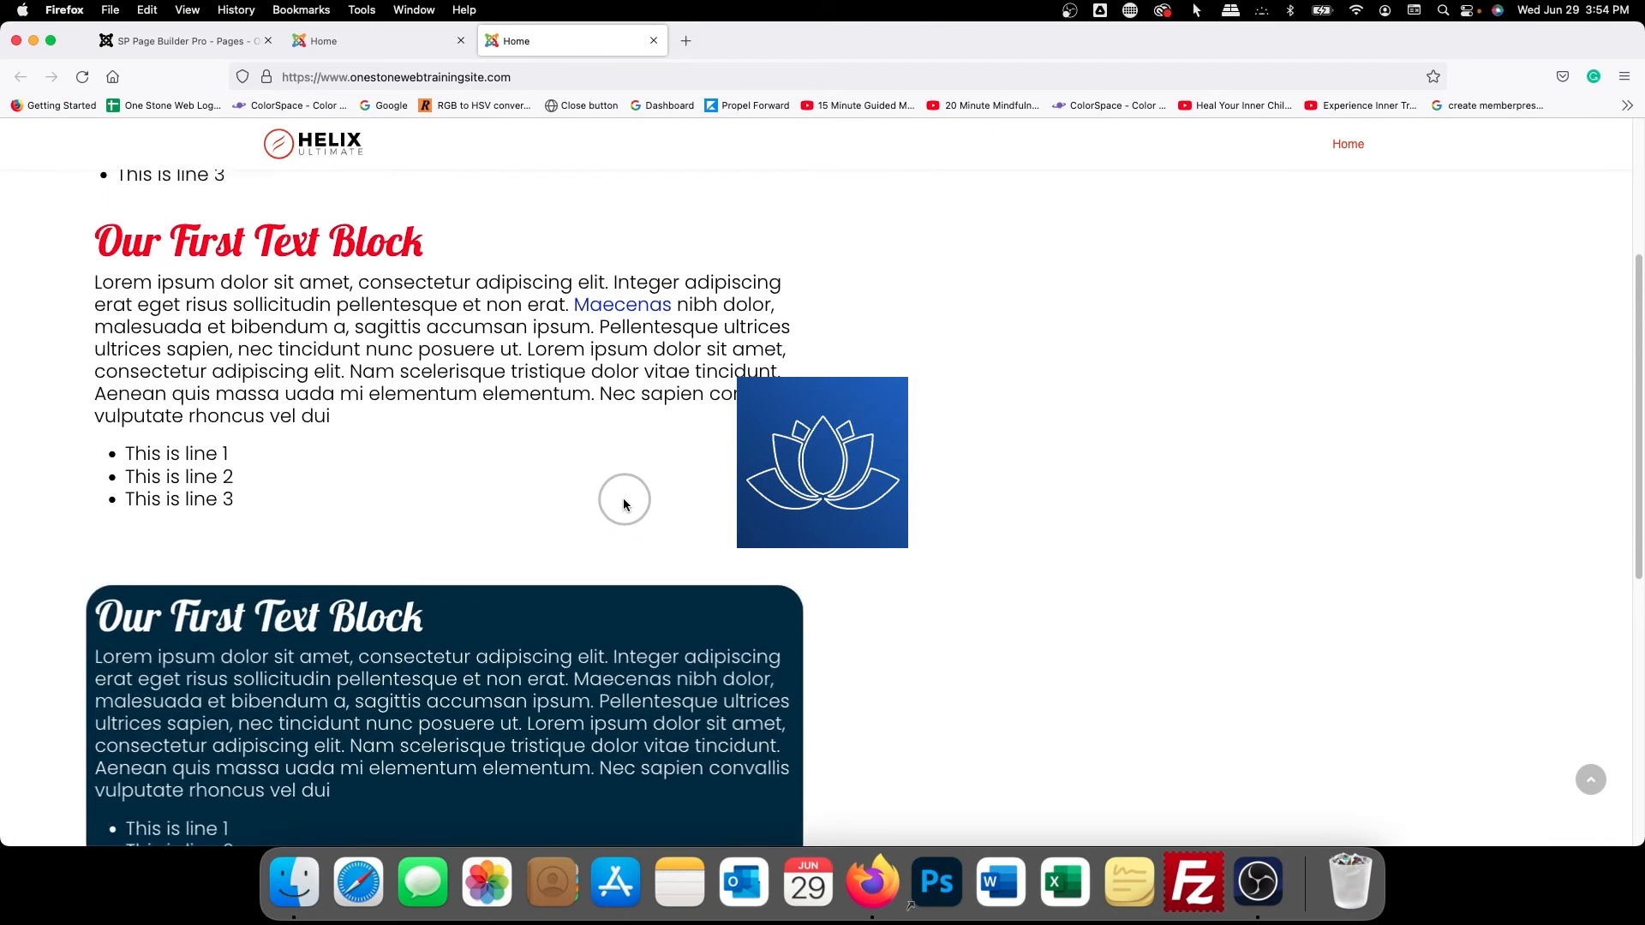
pyautogui.scroll(-3, 624, 499)
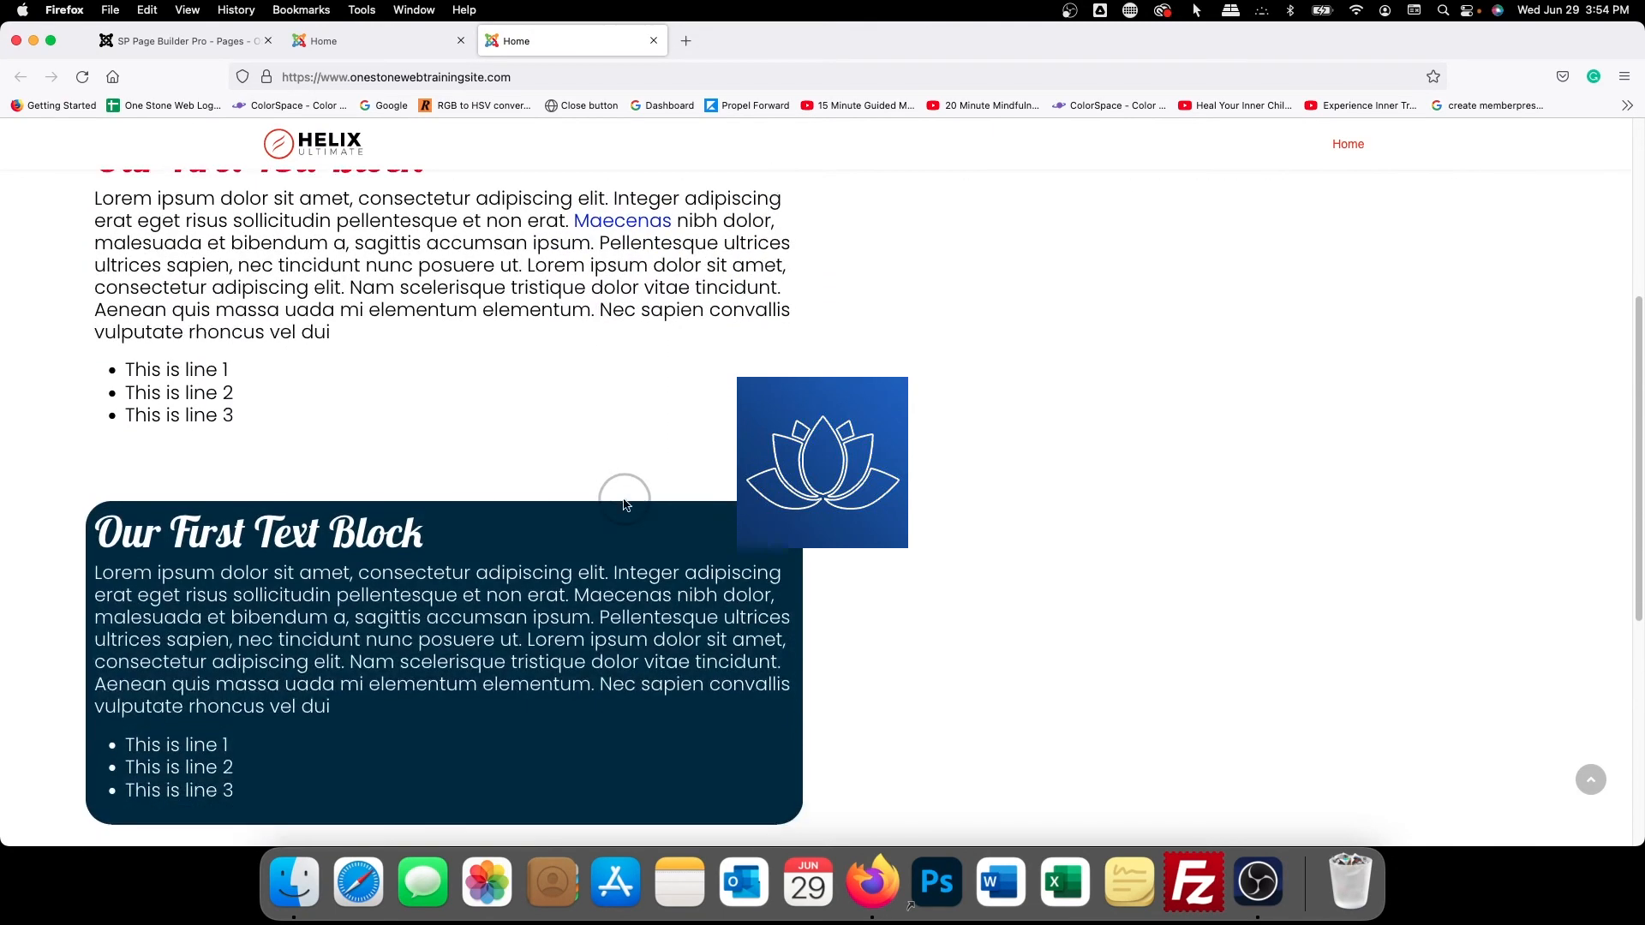
pyautogui.scroll(4, 624, 499)
pyautogui.scroll(-5, 623, 499)
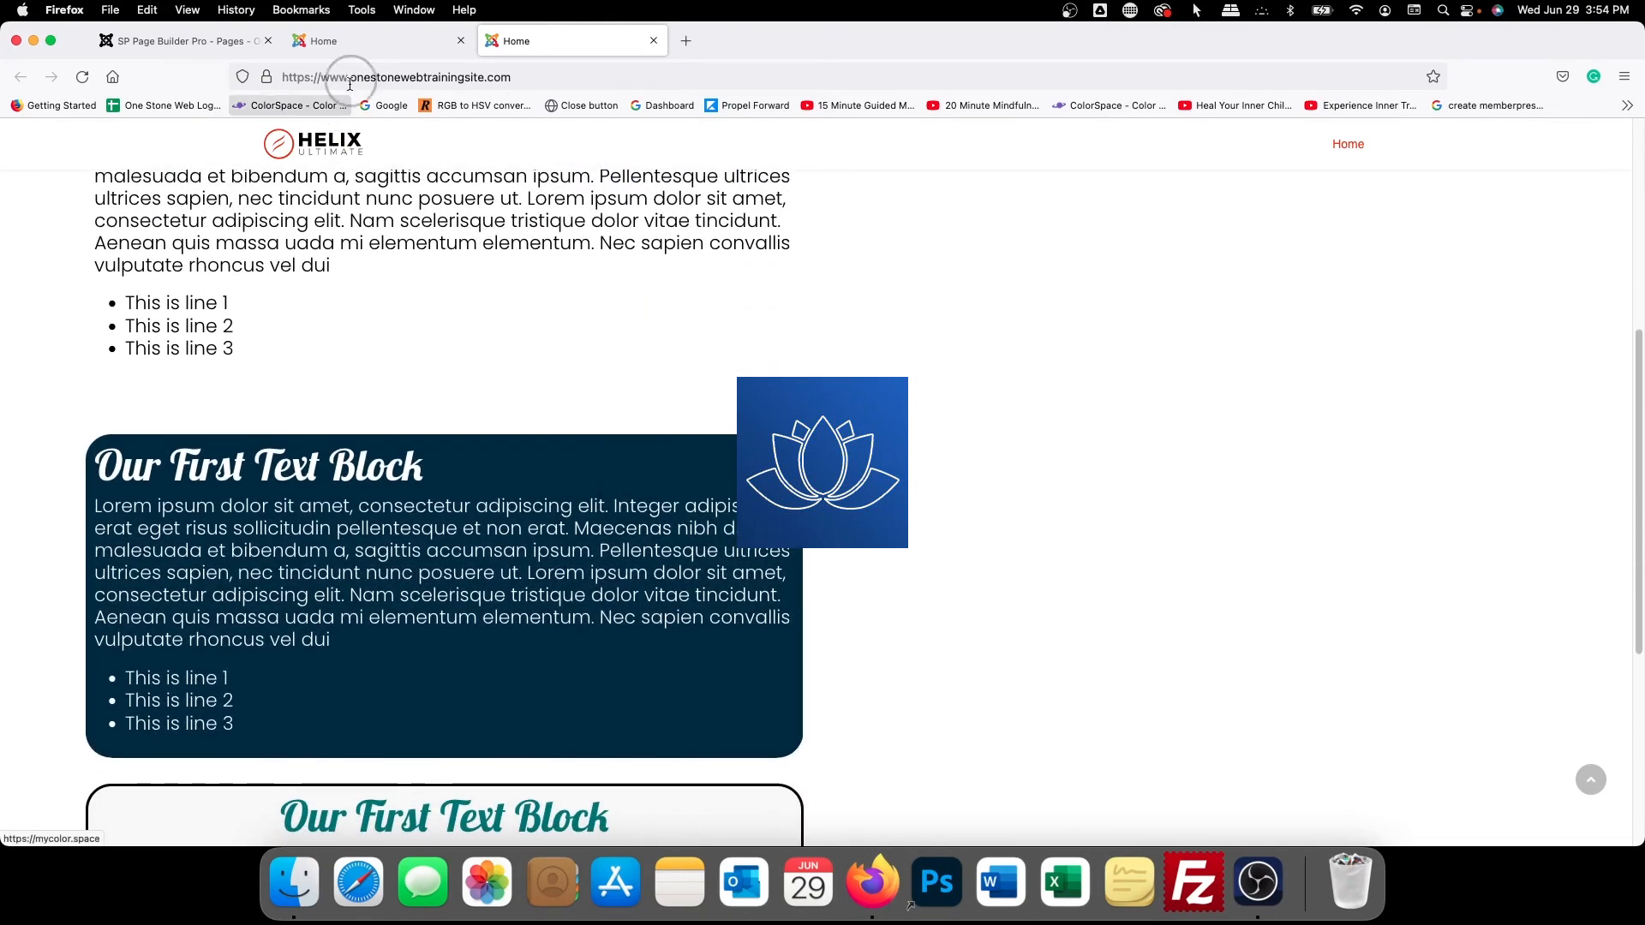
# Return to the page editor and set the 5% Scale keyframe's Z factor to 0 and its X and Y factors to 0.8
pyautogui.click(341, 38)
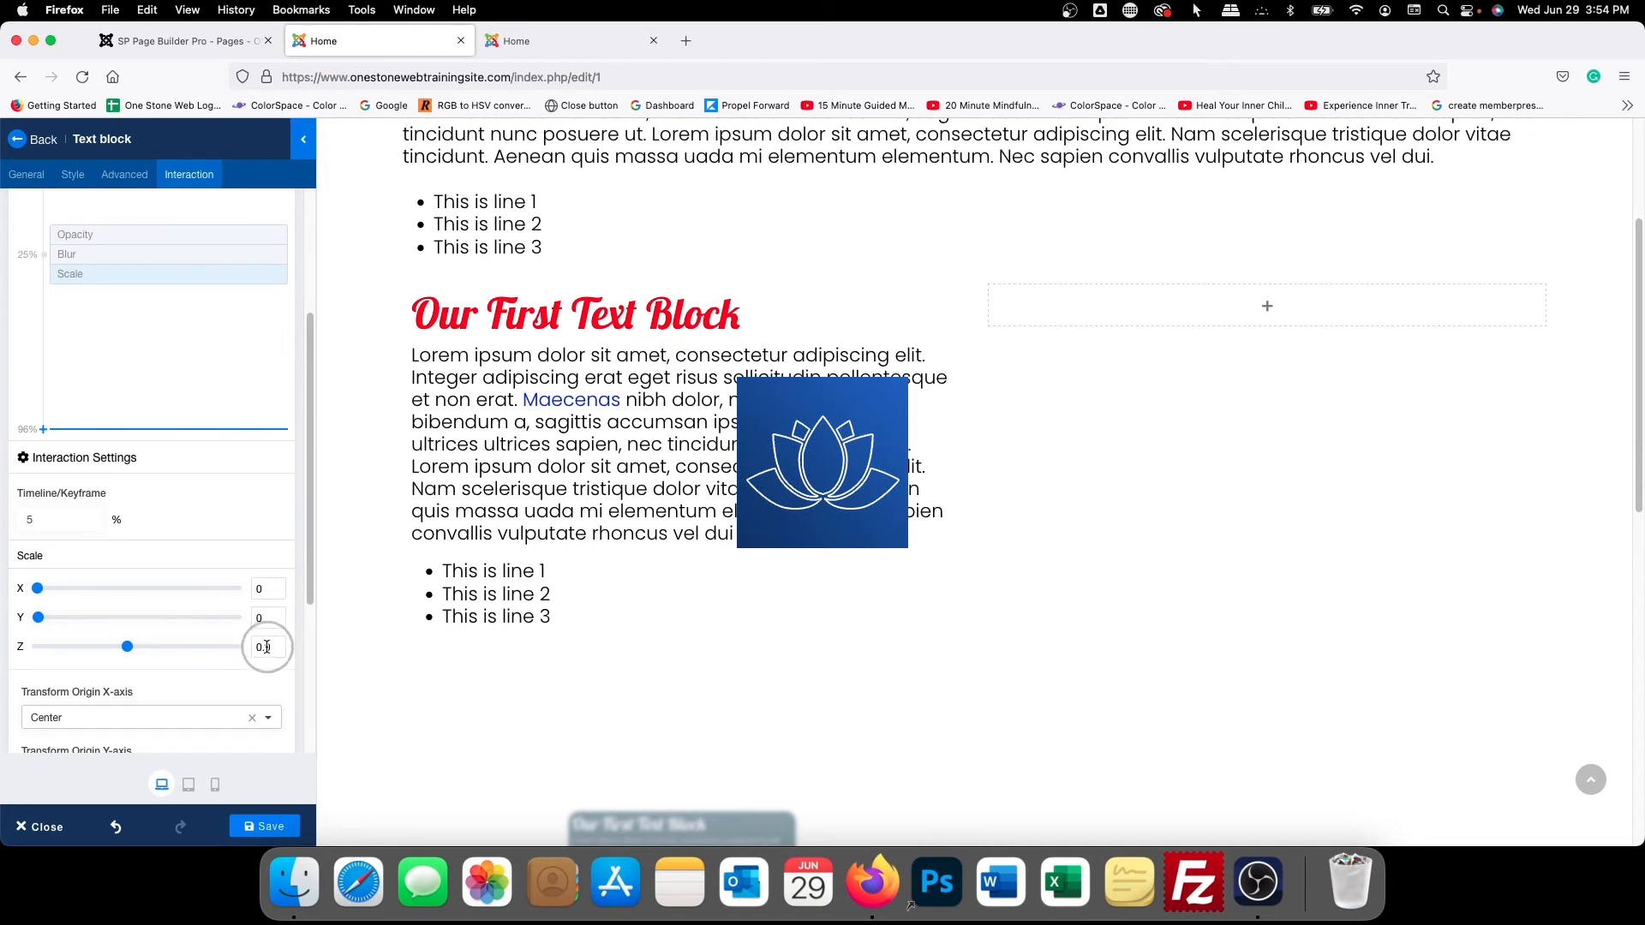
pyautogui.moveTo(267, 647); pyautogui.dragTo(190, 643)
pyautogui.click(188, 630)
pyautogui.scroll(5, 232, 549)
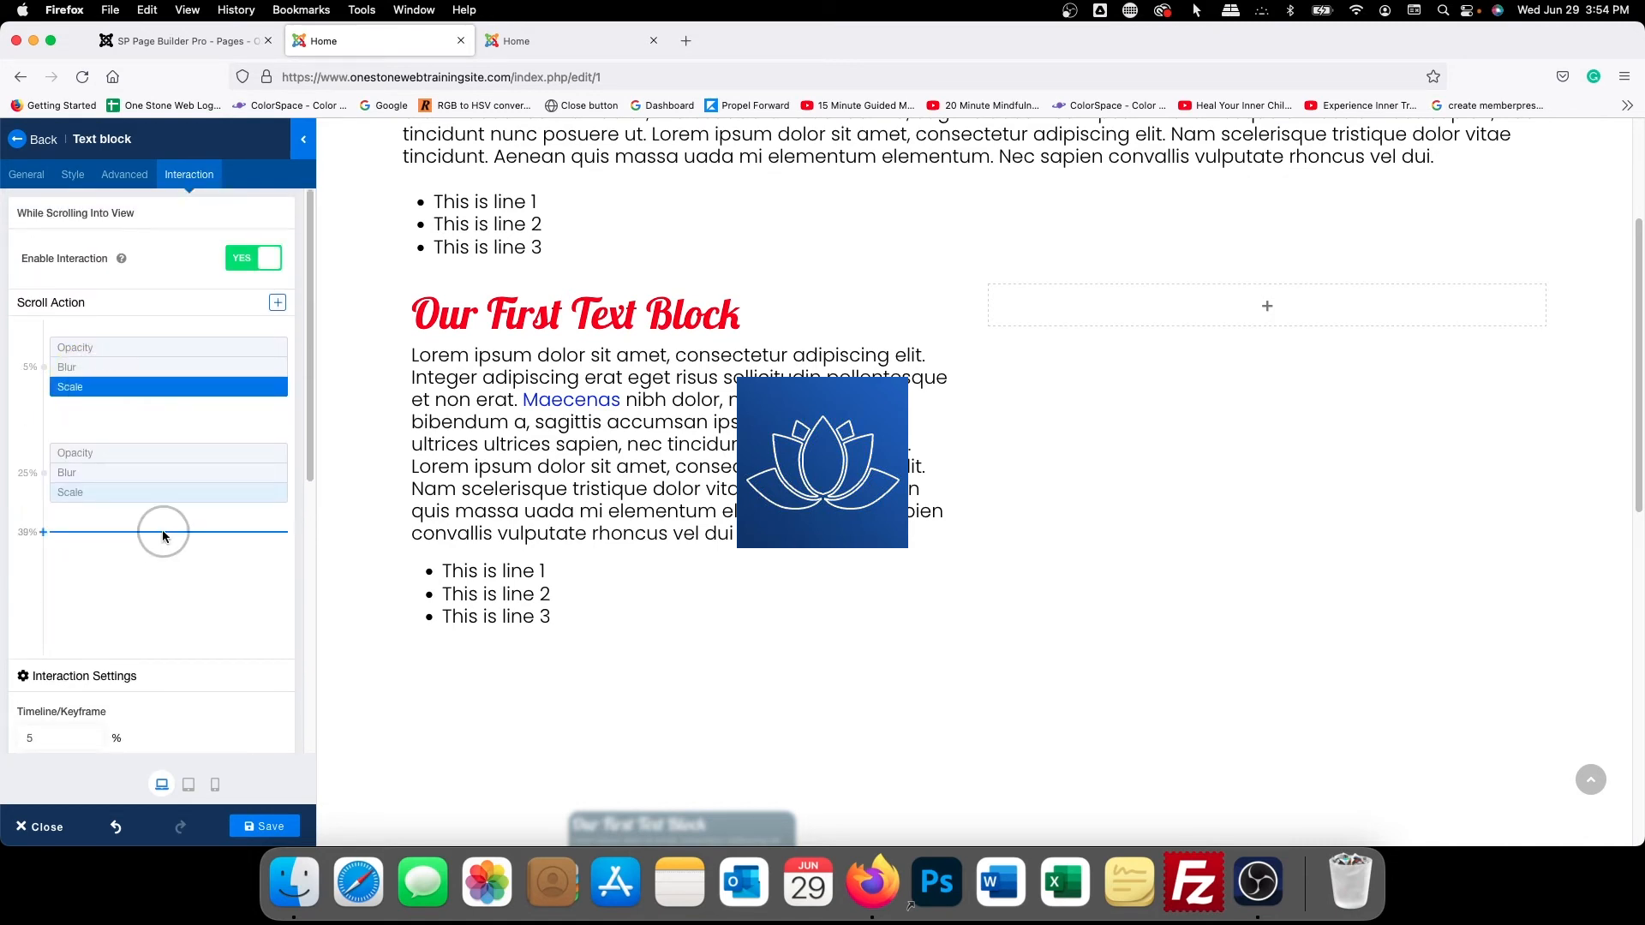
pyautogui.scroll(-4, 162, 531)
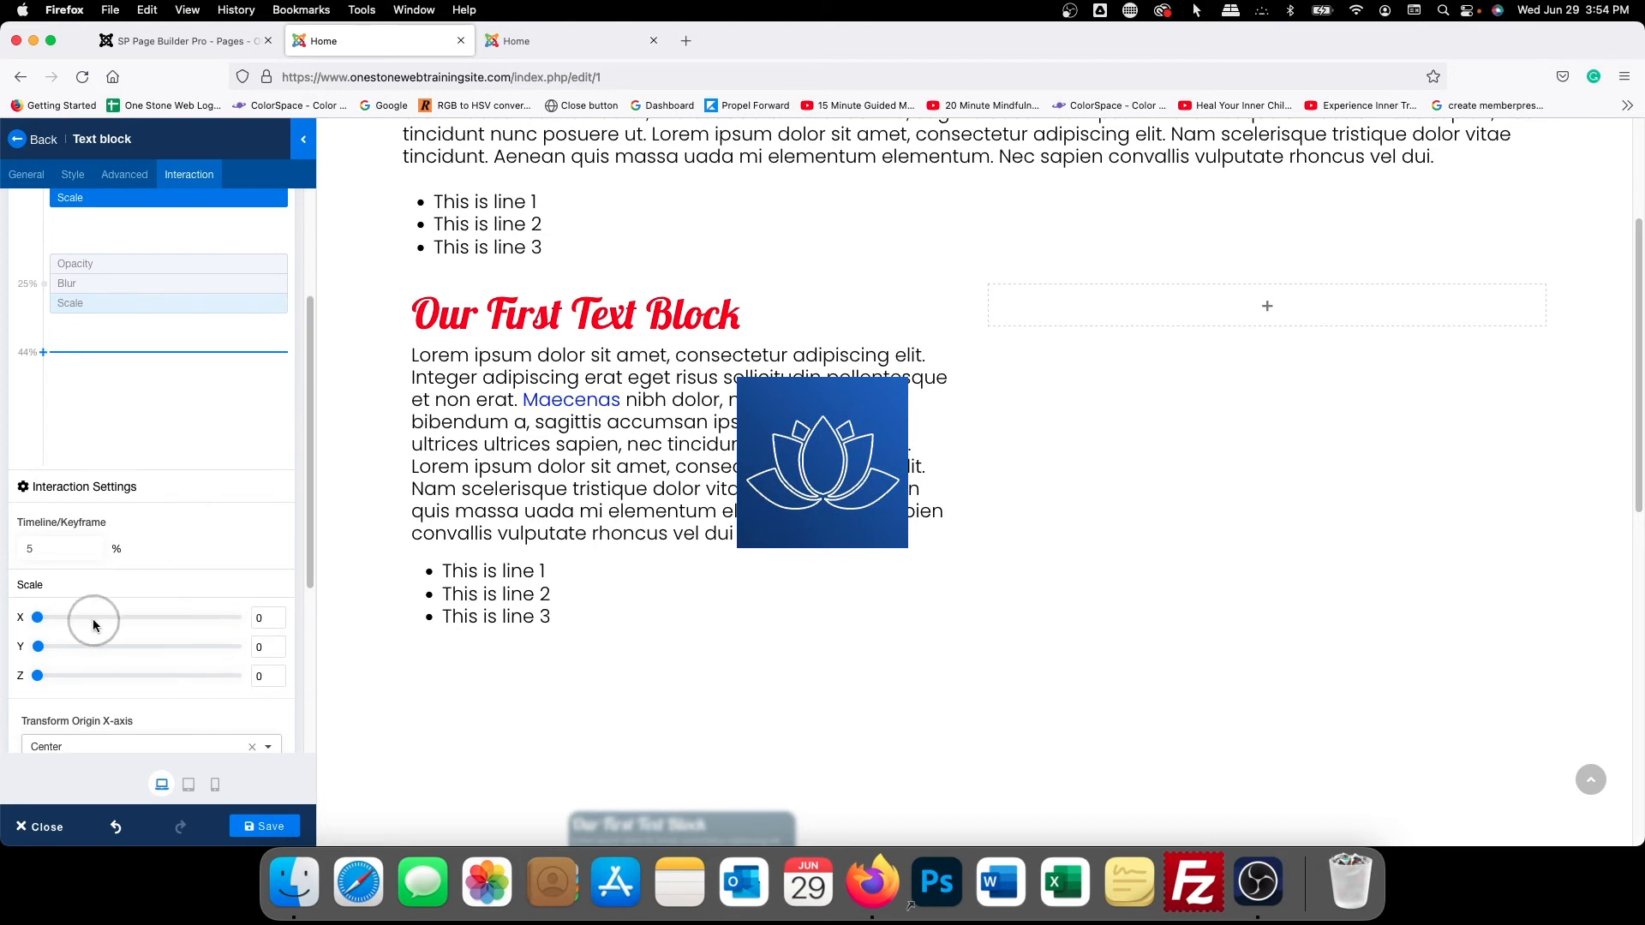
pyautogui.moveTo(38, 617); pyautogui.dragTo(118, 641)
pyautogui.scroll(-3, 670, 642)
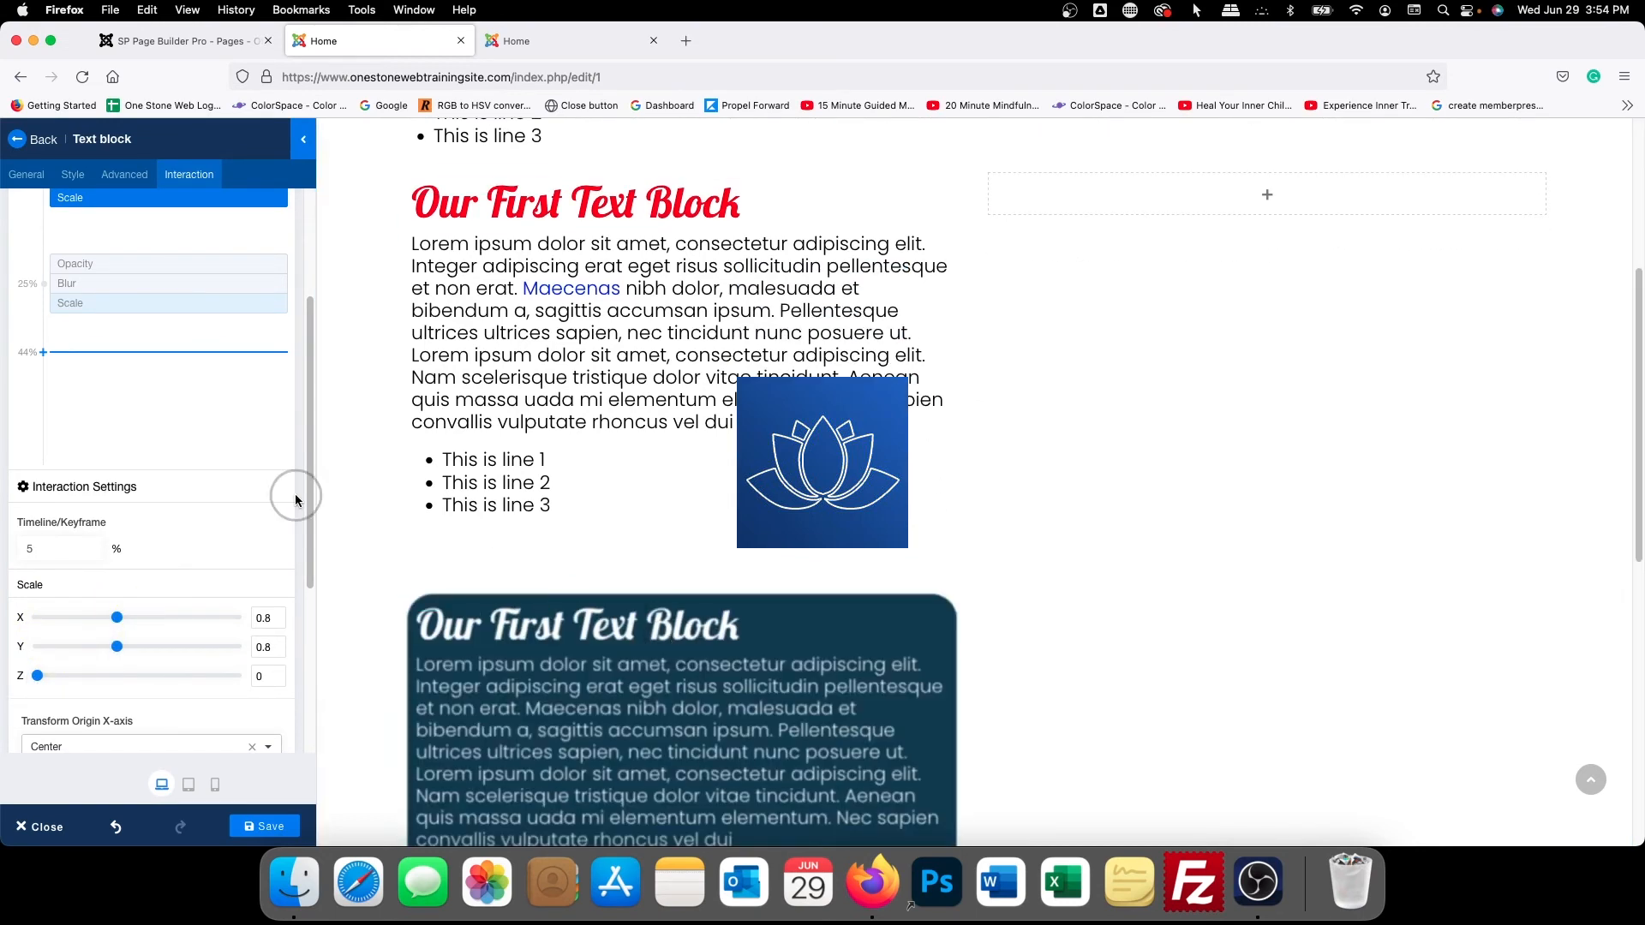
# Set the X and Y factors of the 5% Scale keyframe to 1
pyautogui.scroll(5, 192, 517)
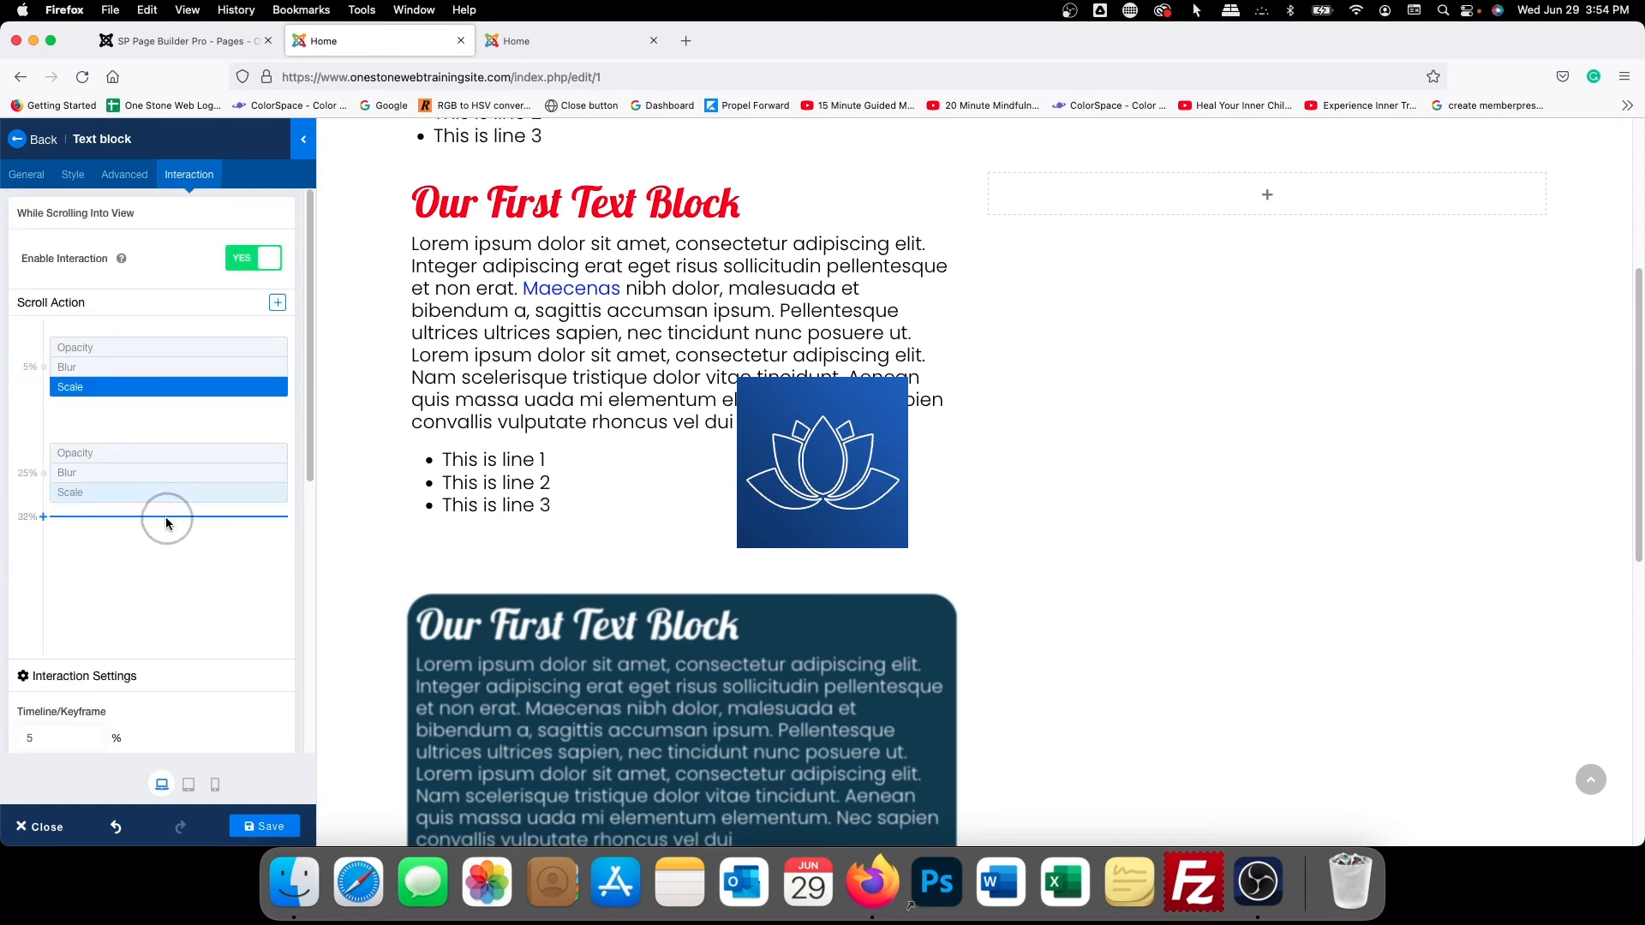
pyautogui.scroll(-5, 167, 523)
pyautogui.moveTo(117, 632); pyautogui.dragTo(135, 661)
pyautogui.click(129, 661)
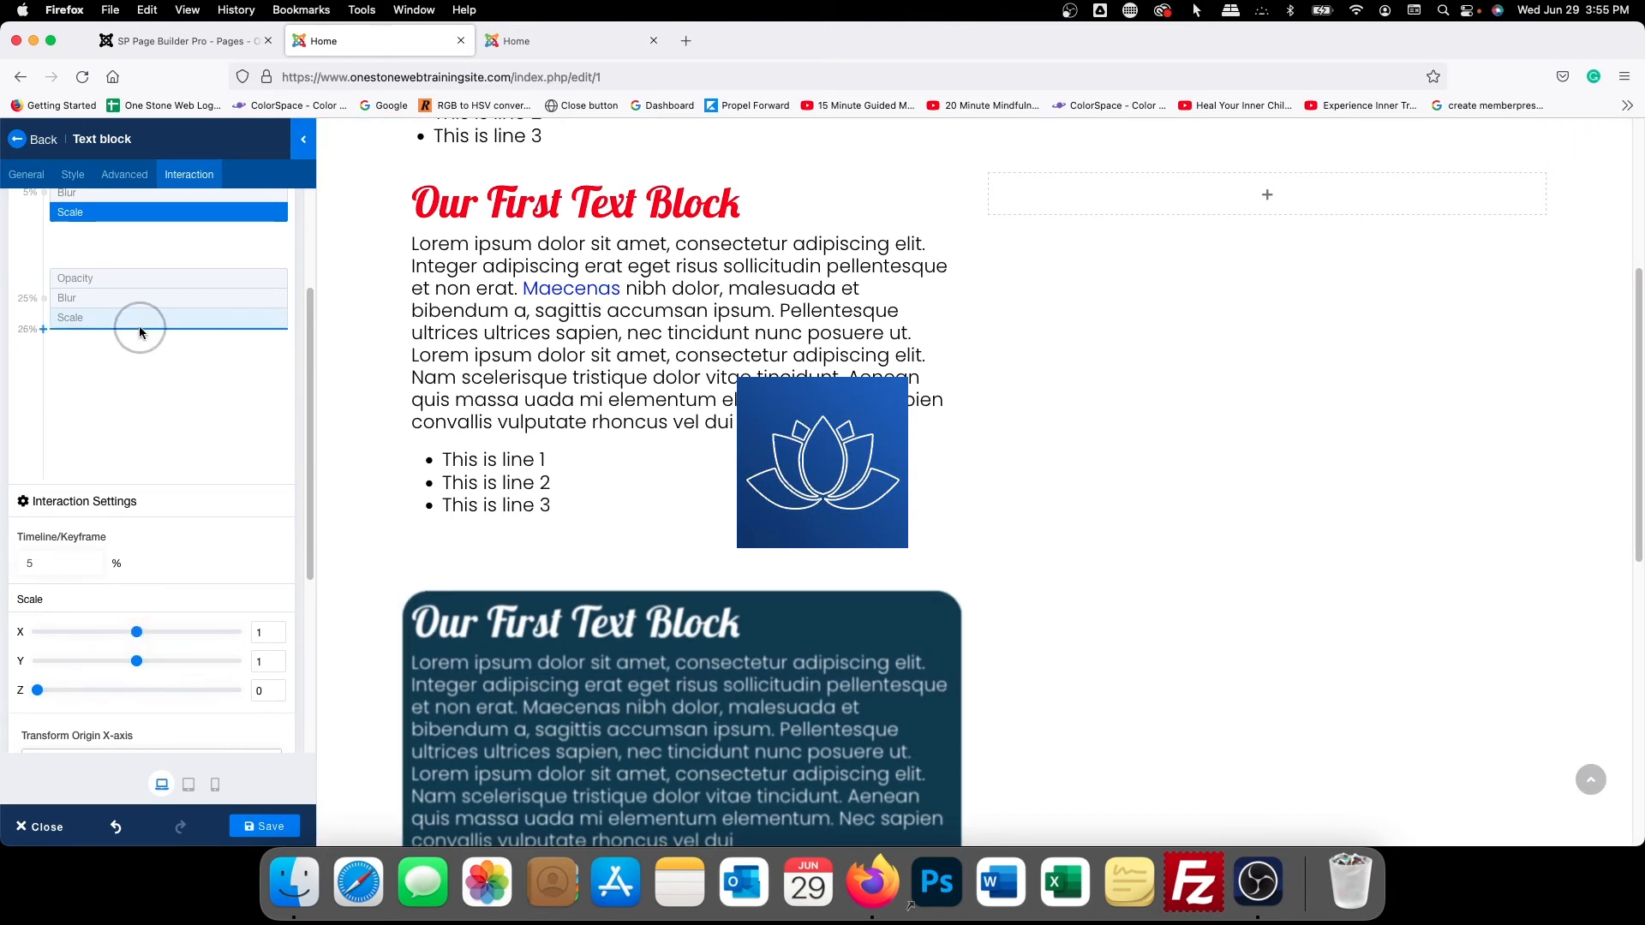
# Set the X and Y factors of the 5% Scale keyframe back to 0.8
pyautogui.scroll(1, 132, 321)
pyautogui.scroll(1, 119, 291)
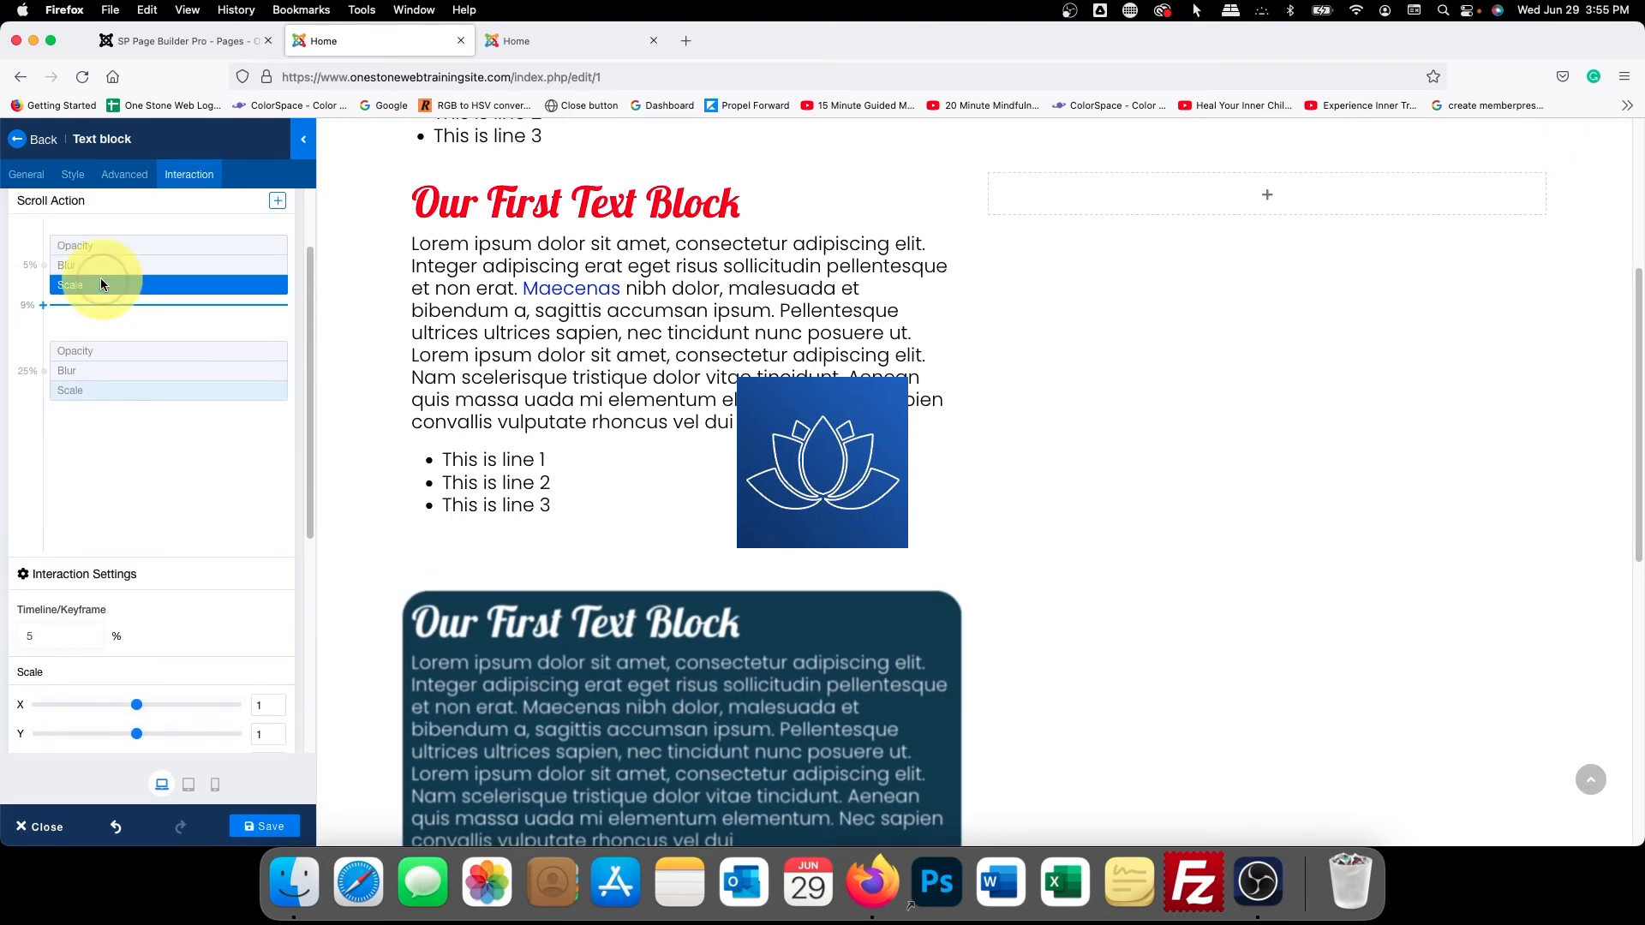
pyautogui.scroll(-2, 116, 394)
pyautogui.click(137, 618)
pyautogui.moveTo(138, 624)
pyautogui.mouseDown()
pyautogui.moveTo(119, 622)
pyautogui.moveTo(117, 647)
pyautogui.mouseUp()
pyautogui.click(137, 647)
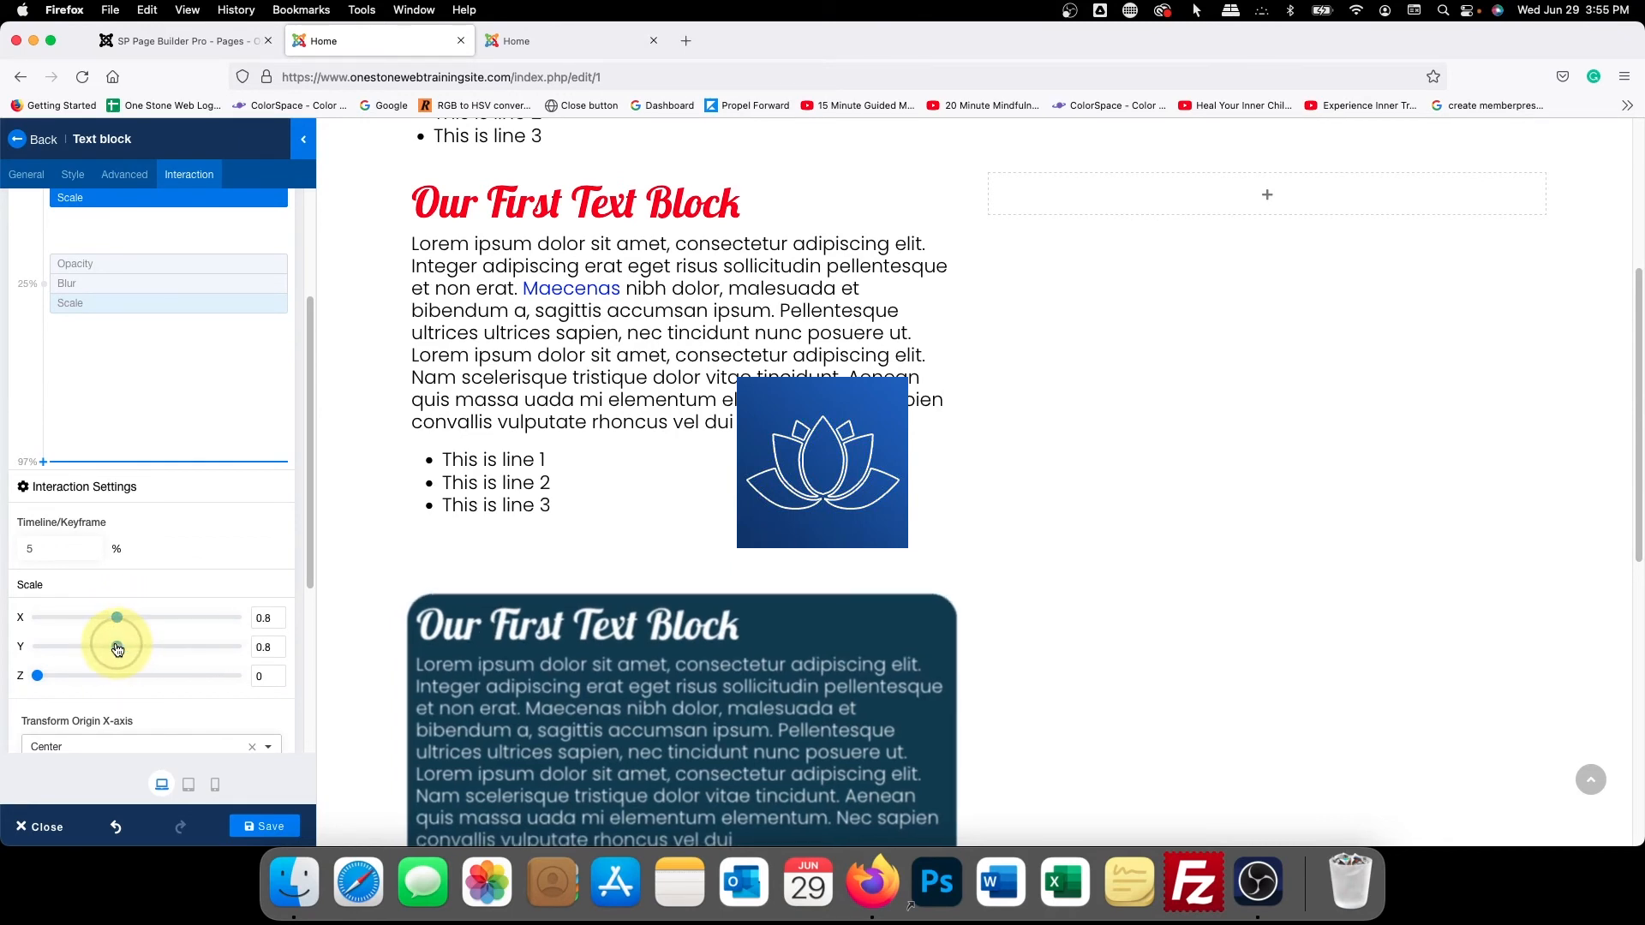
# Open the 25% Scale keyframe's settings and preview the dark blue text block's scroll effect in the editor
pyautogui.click(166, 305)
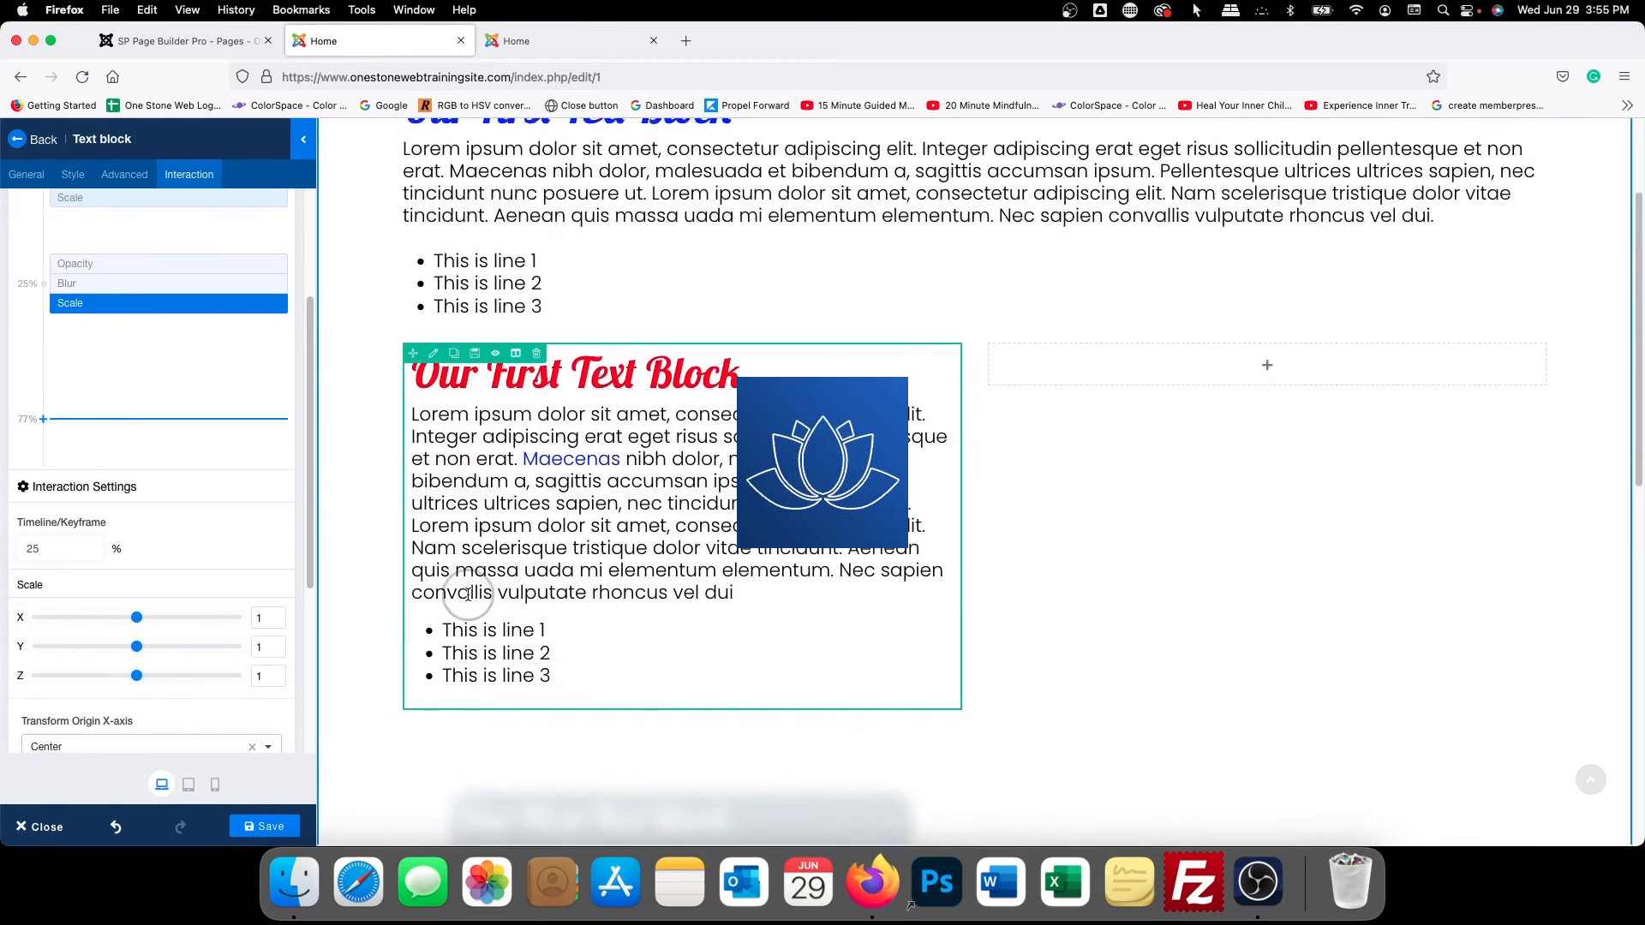
pyautogui.scroll(-3, 466, 592)
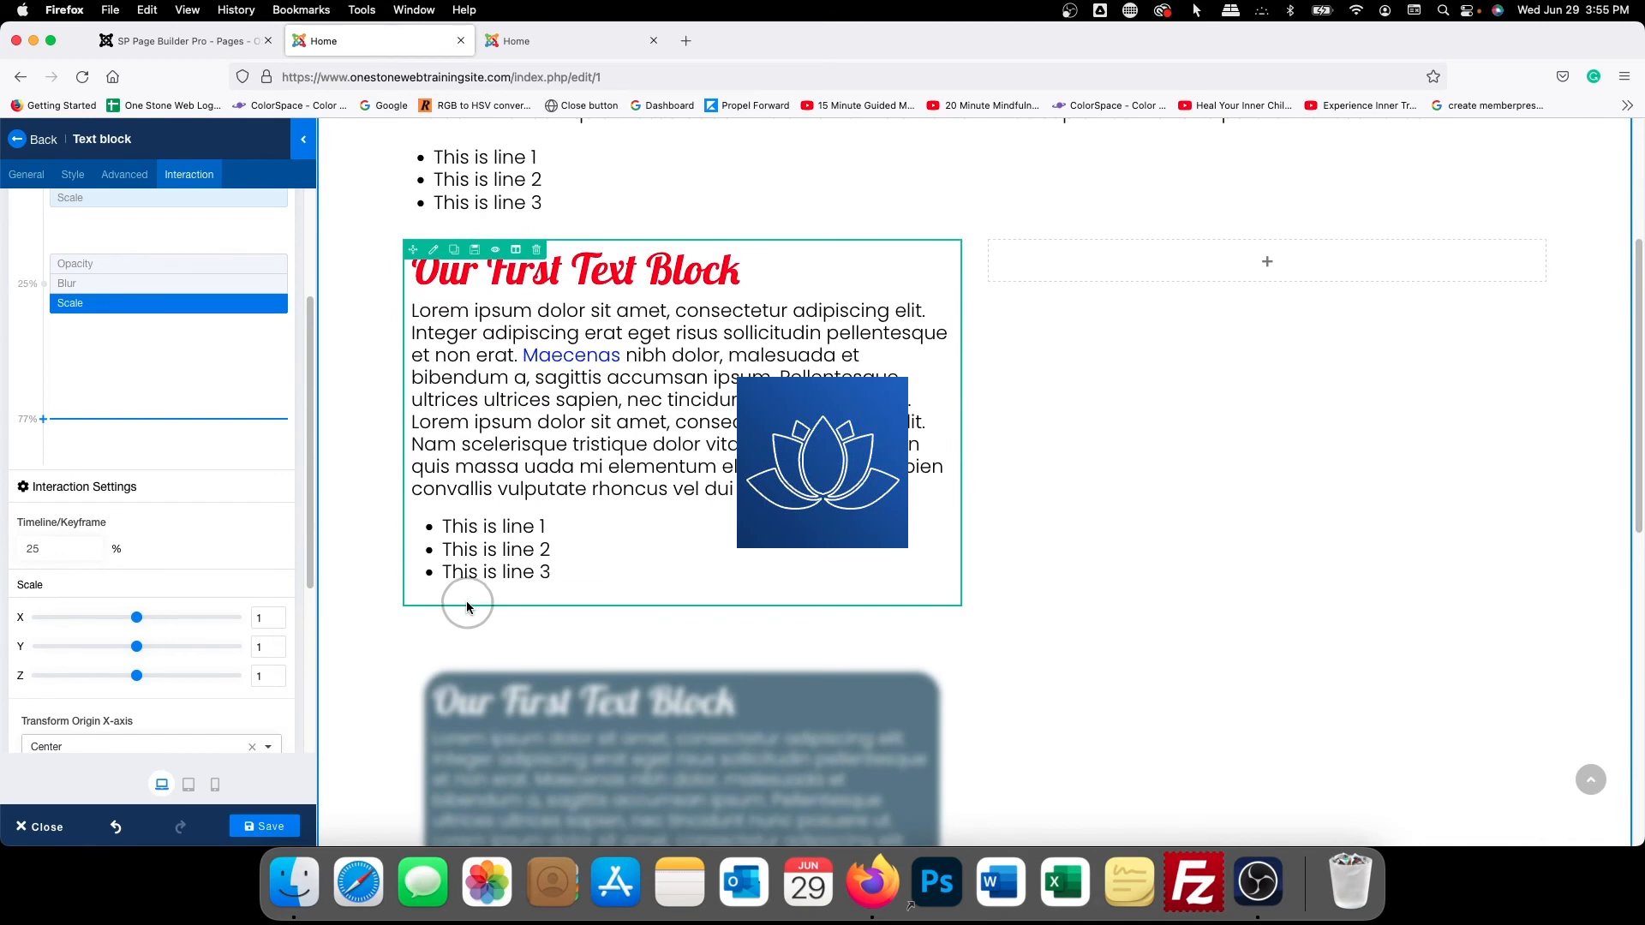
pyautogui.scroll(-3, 466, 602)
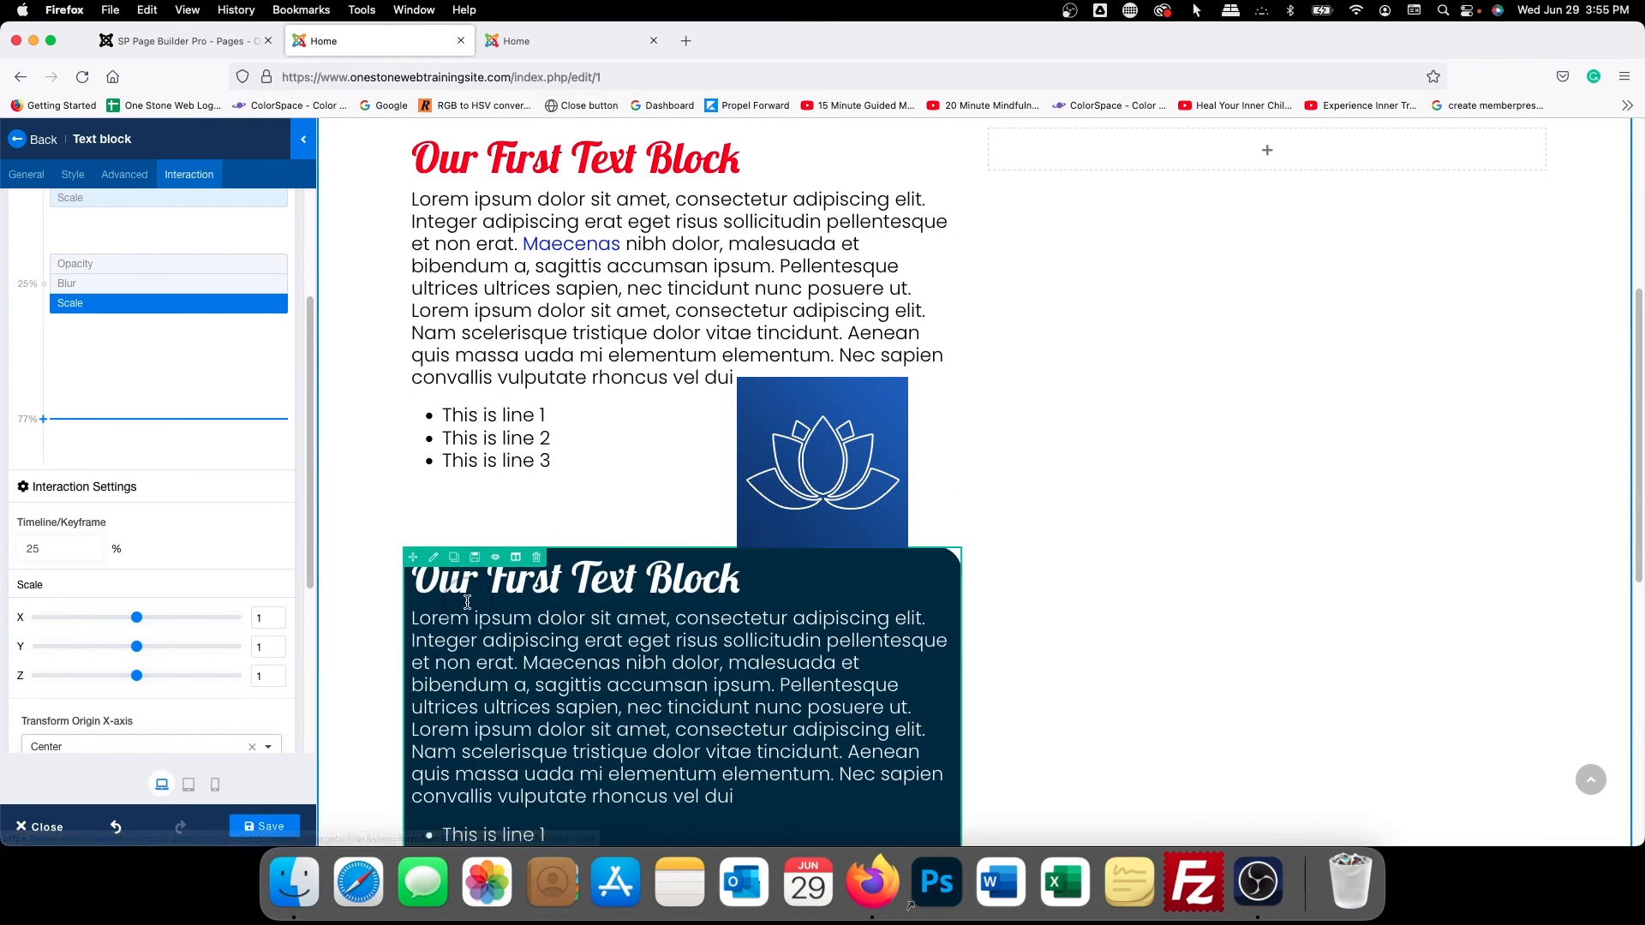
# Reload the live home page and check how the dark blue text block scales while scrolling with the 0.8 starting factors
pyautogui.click(516, 41)
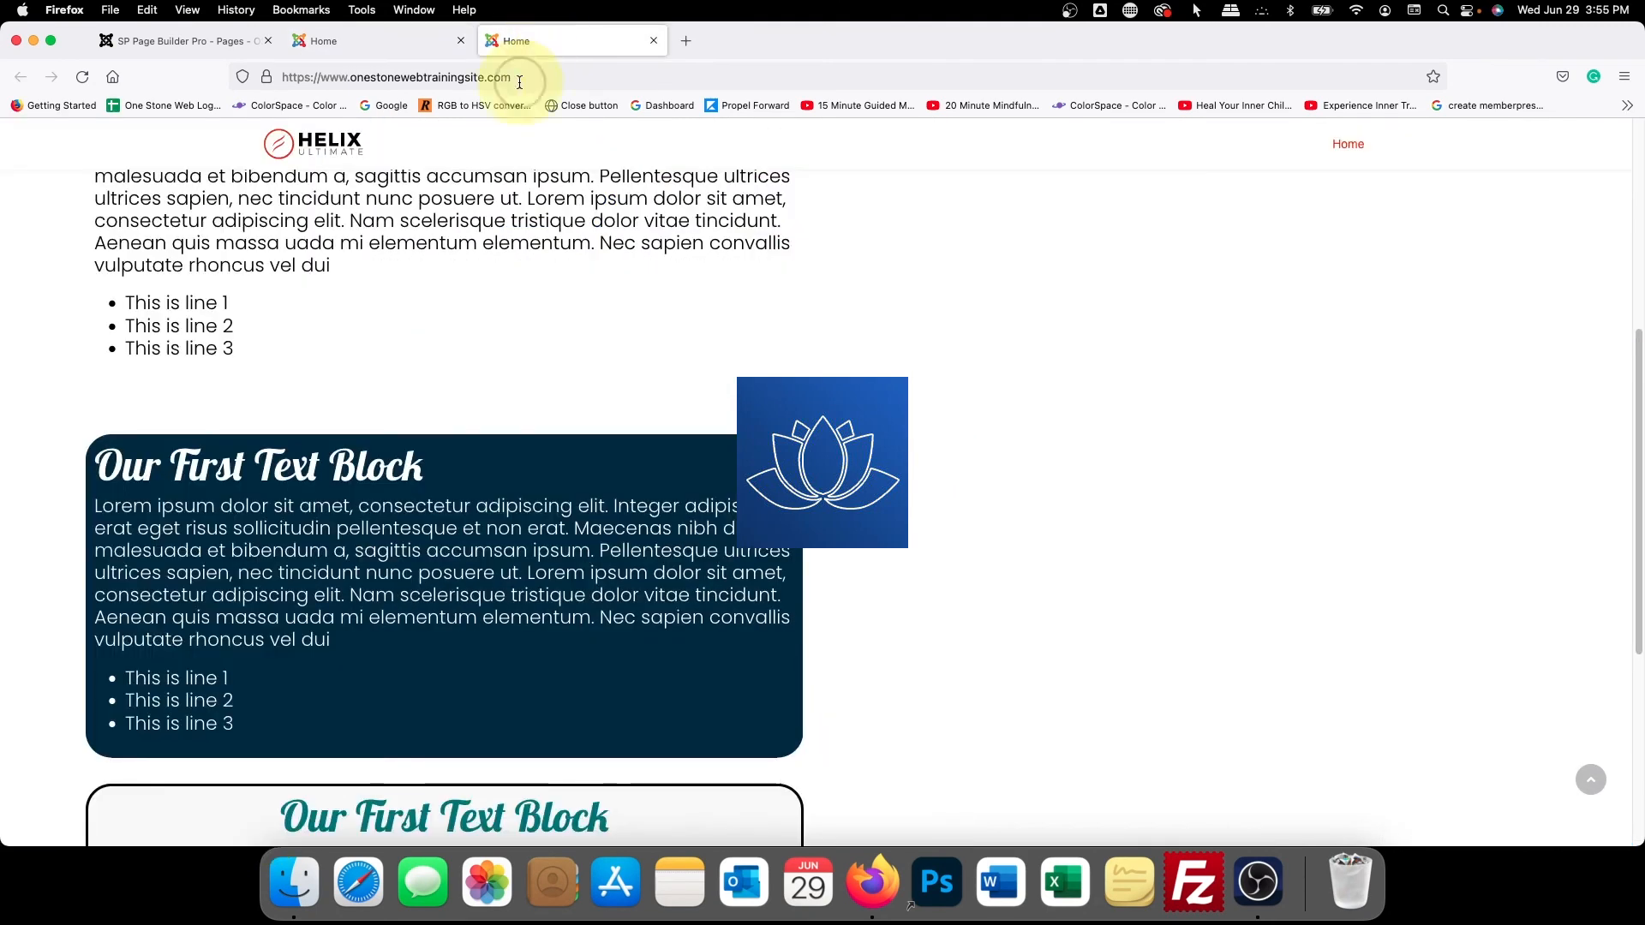
pyautogui.scroll(10, 475, 292)
pyautogui.click(84, 78)
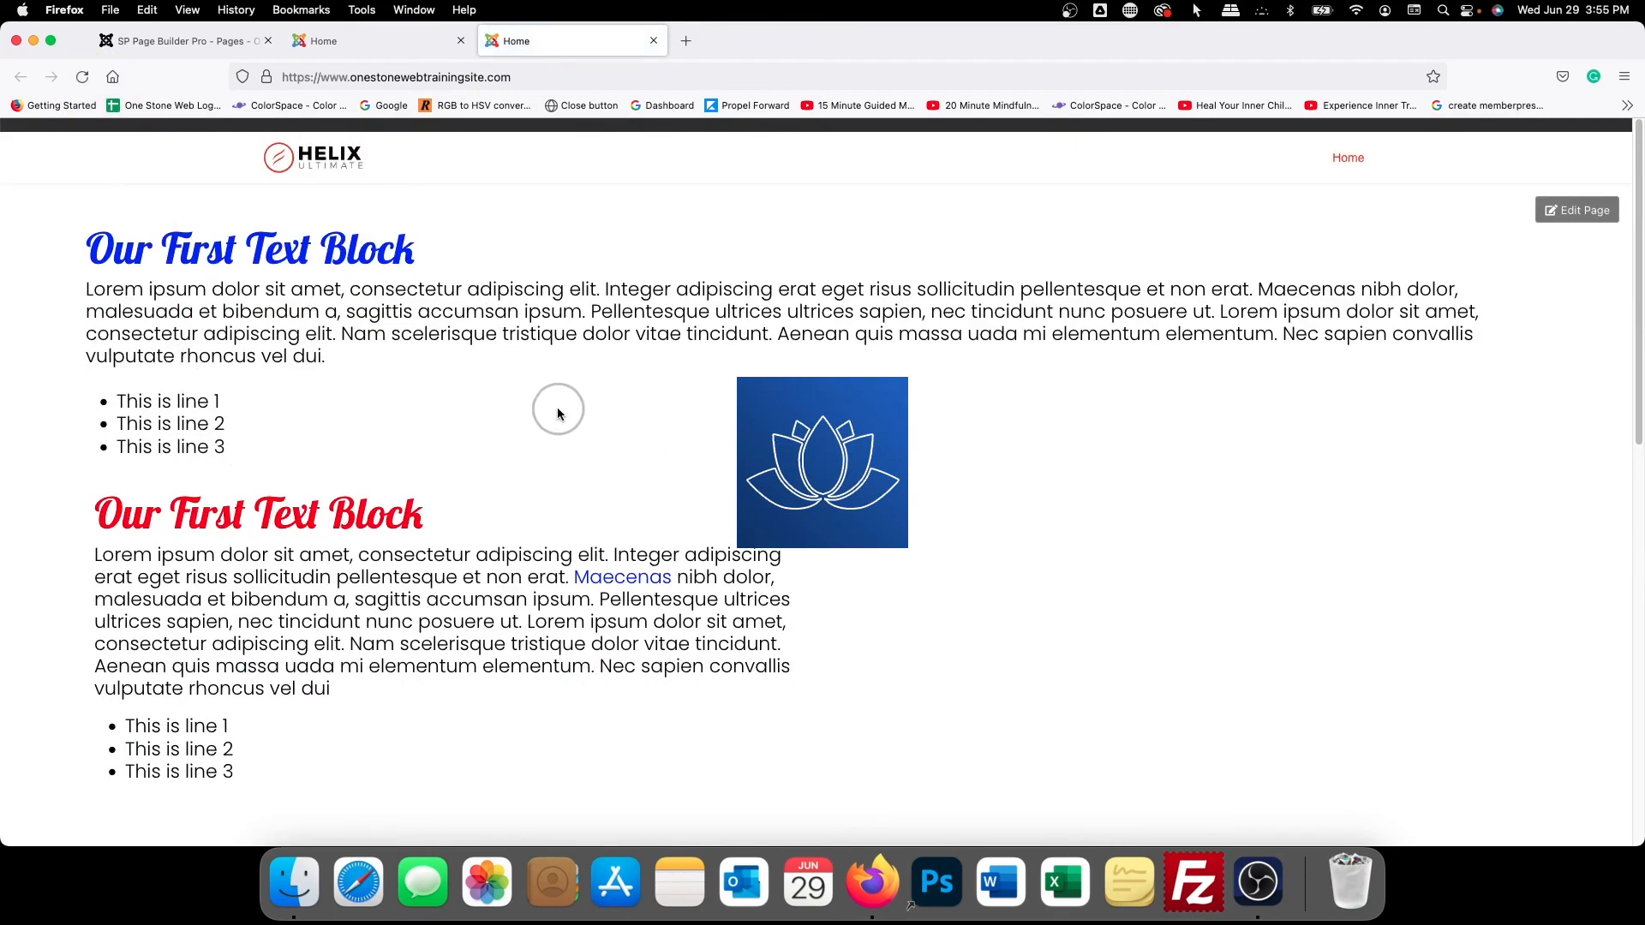
pyautogui.scroll(-5, 557, 408)
pyautogui.scroll(4, 557, 410)
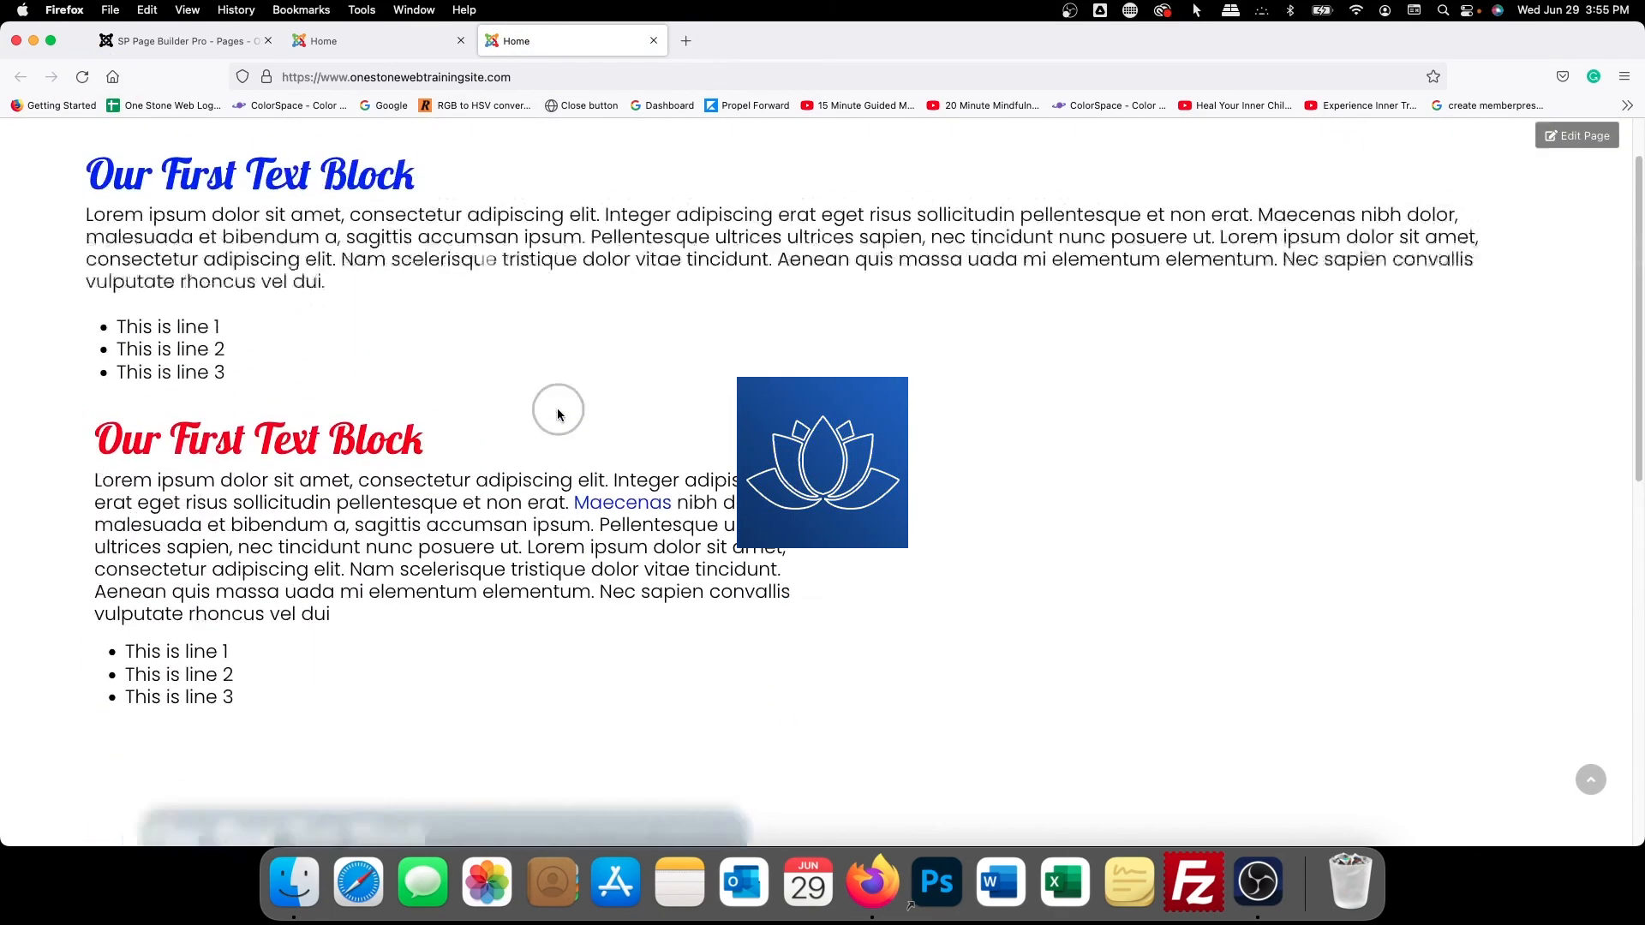
pyautogui.scroll(-3, 557, 409)
pyautogui.scroll(-4, 558, 409)
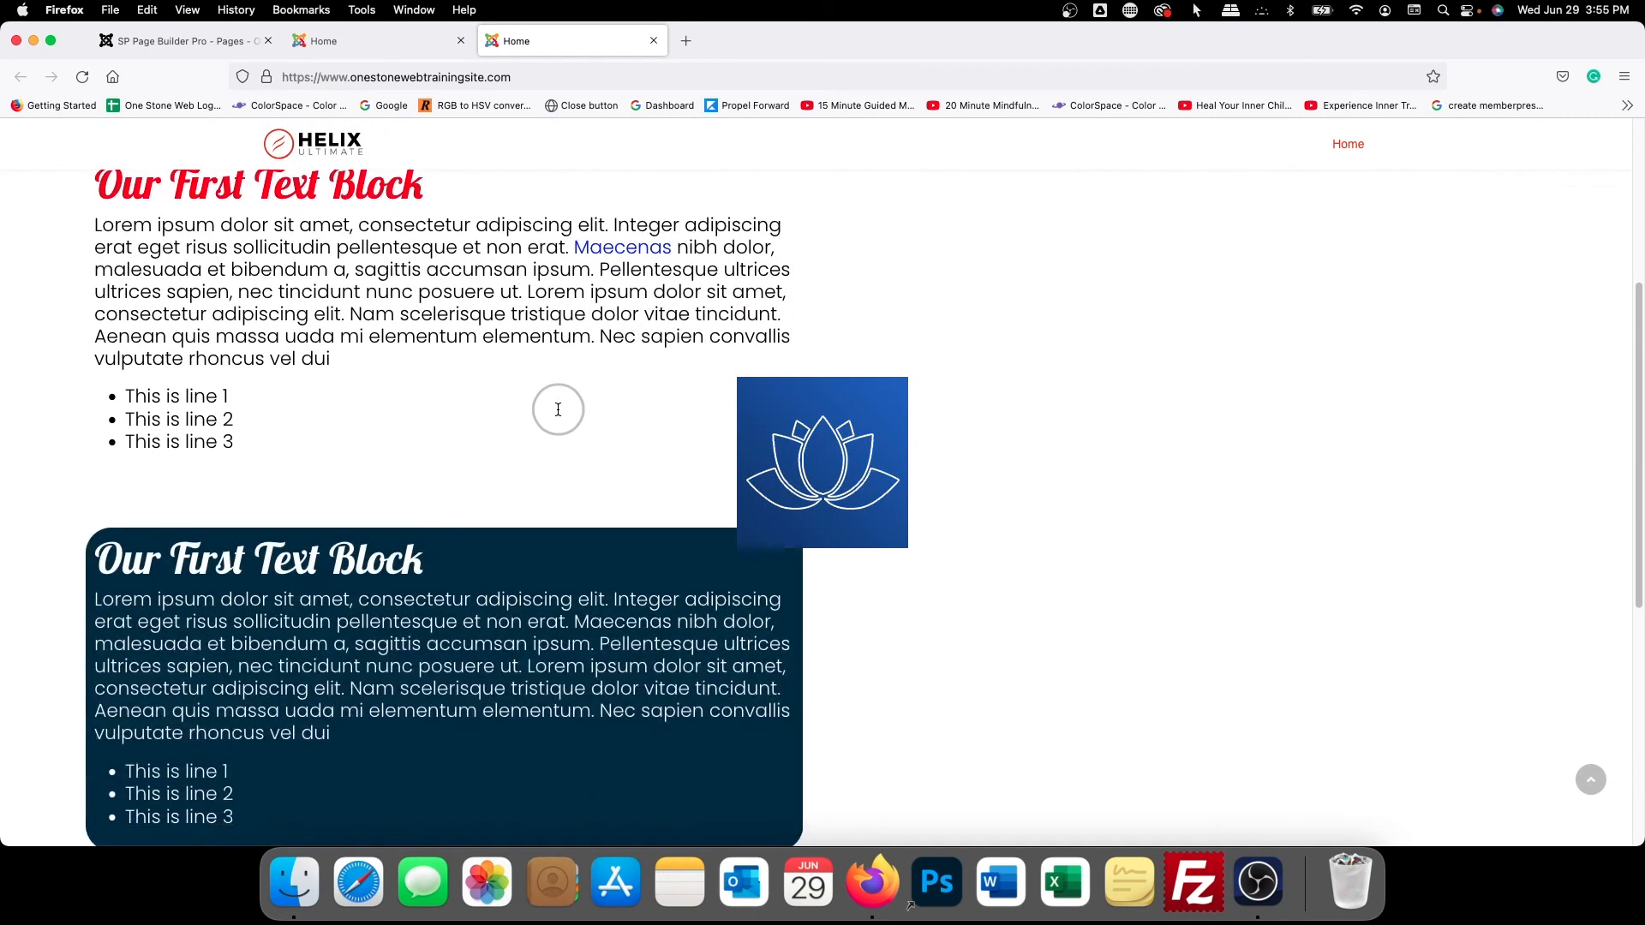
pyautogui.scroll(2, 557, 414)
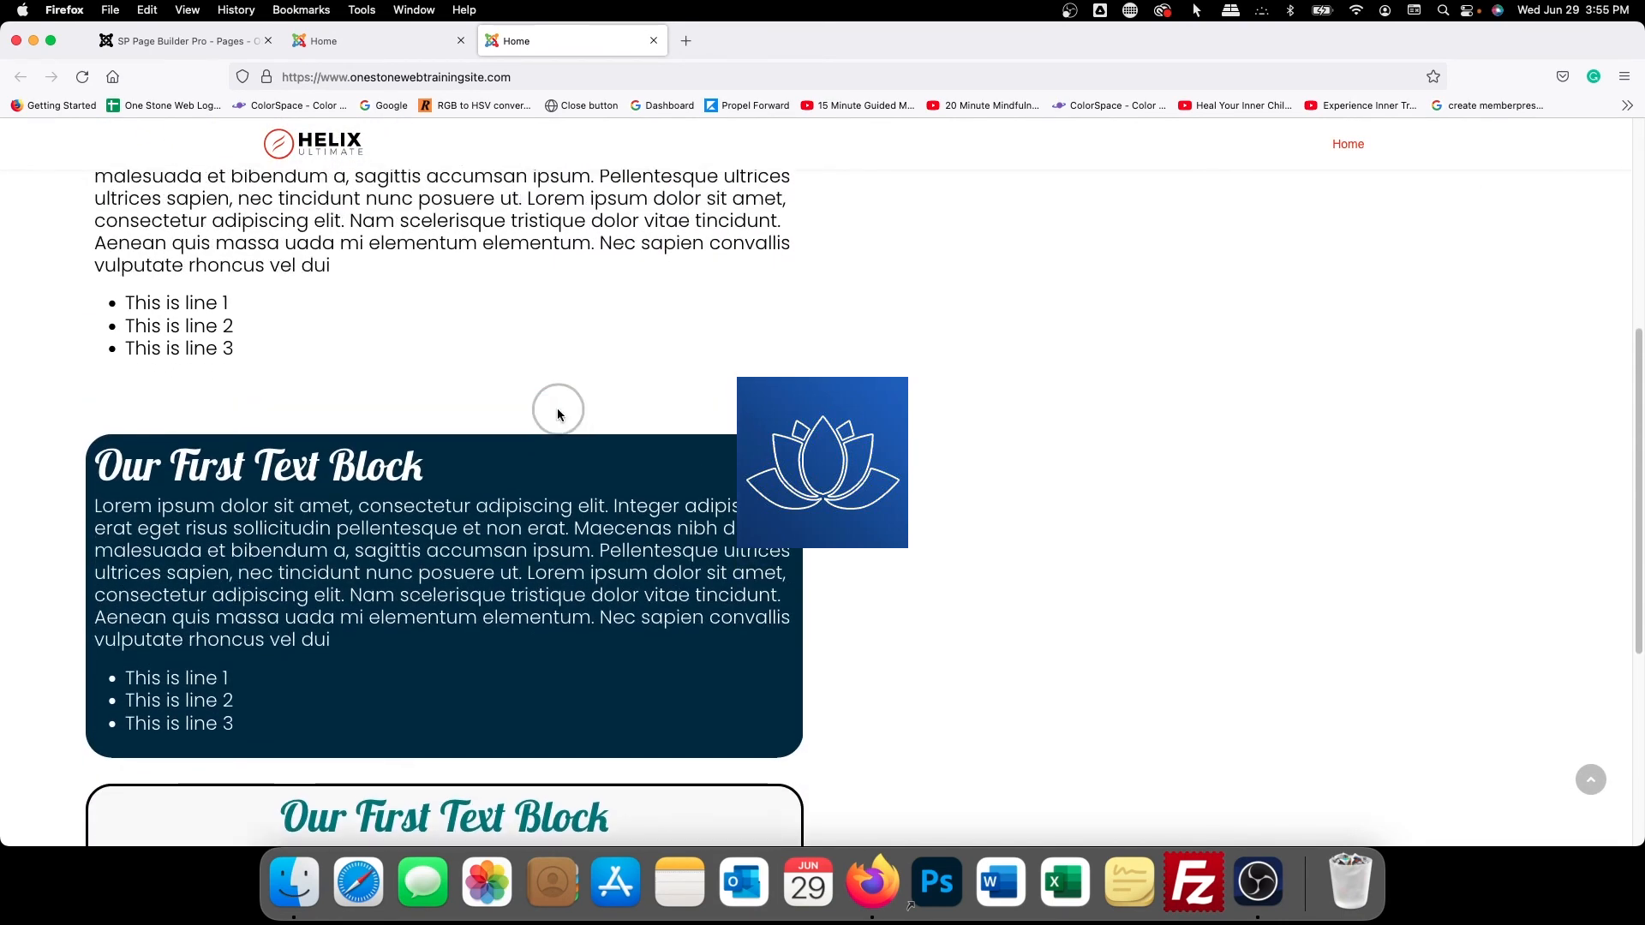
pyautogui.scroll(-4, 557, 415)
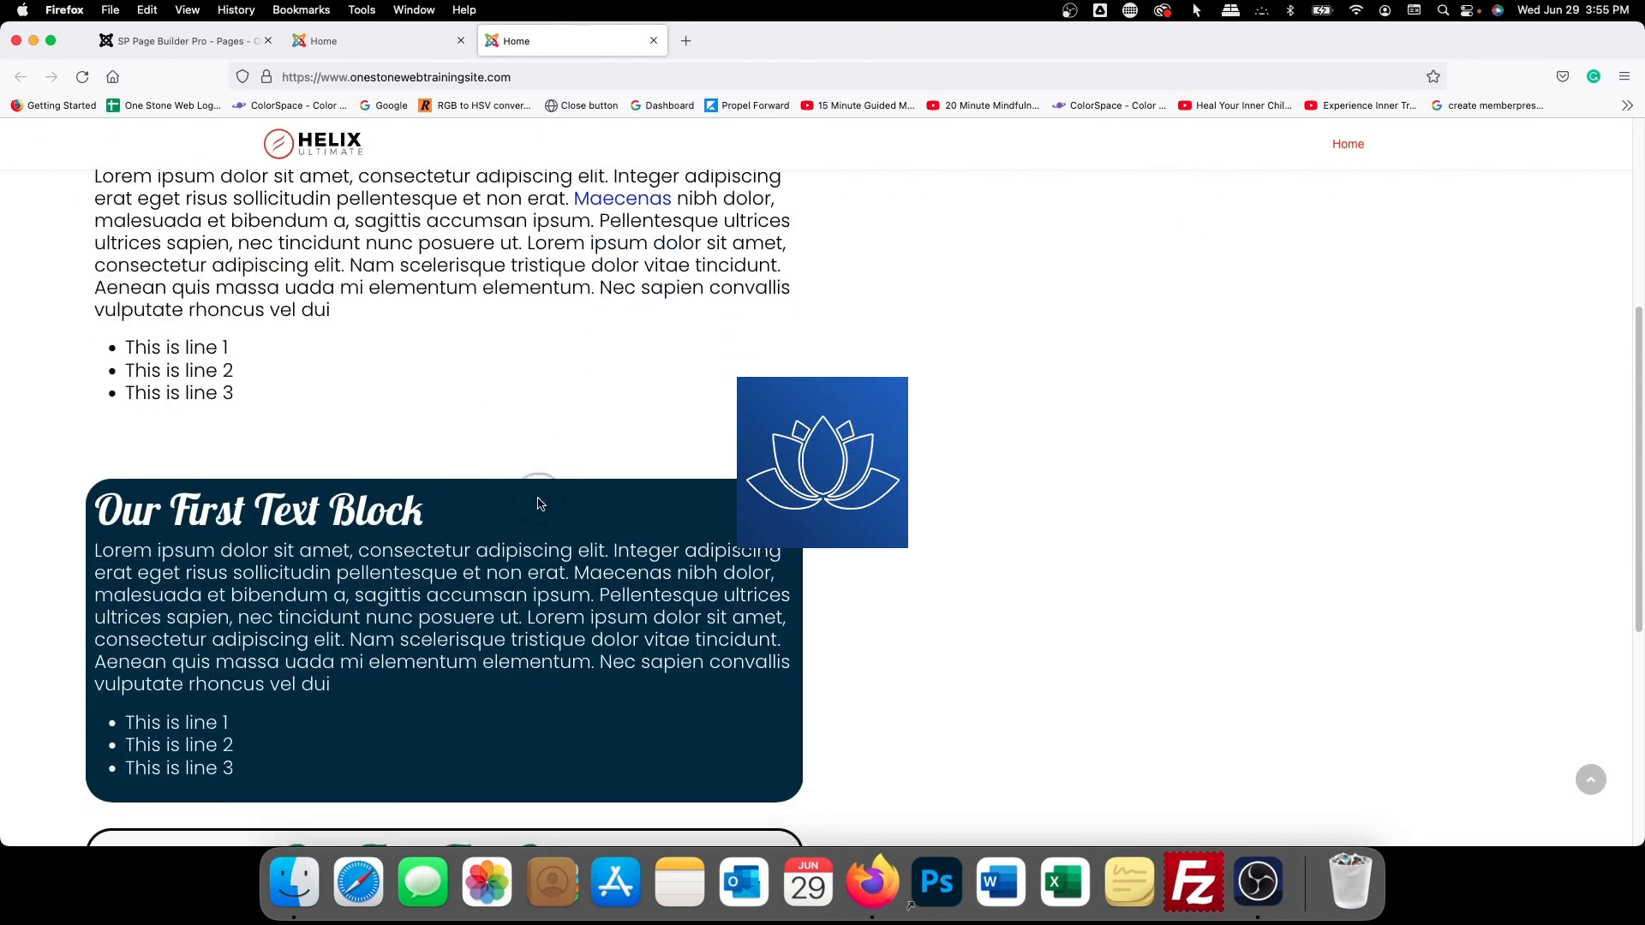
# Return to the page editor and set the starting Scale keyframe's timeline position to 15%
pyautogui.click(330, 40)
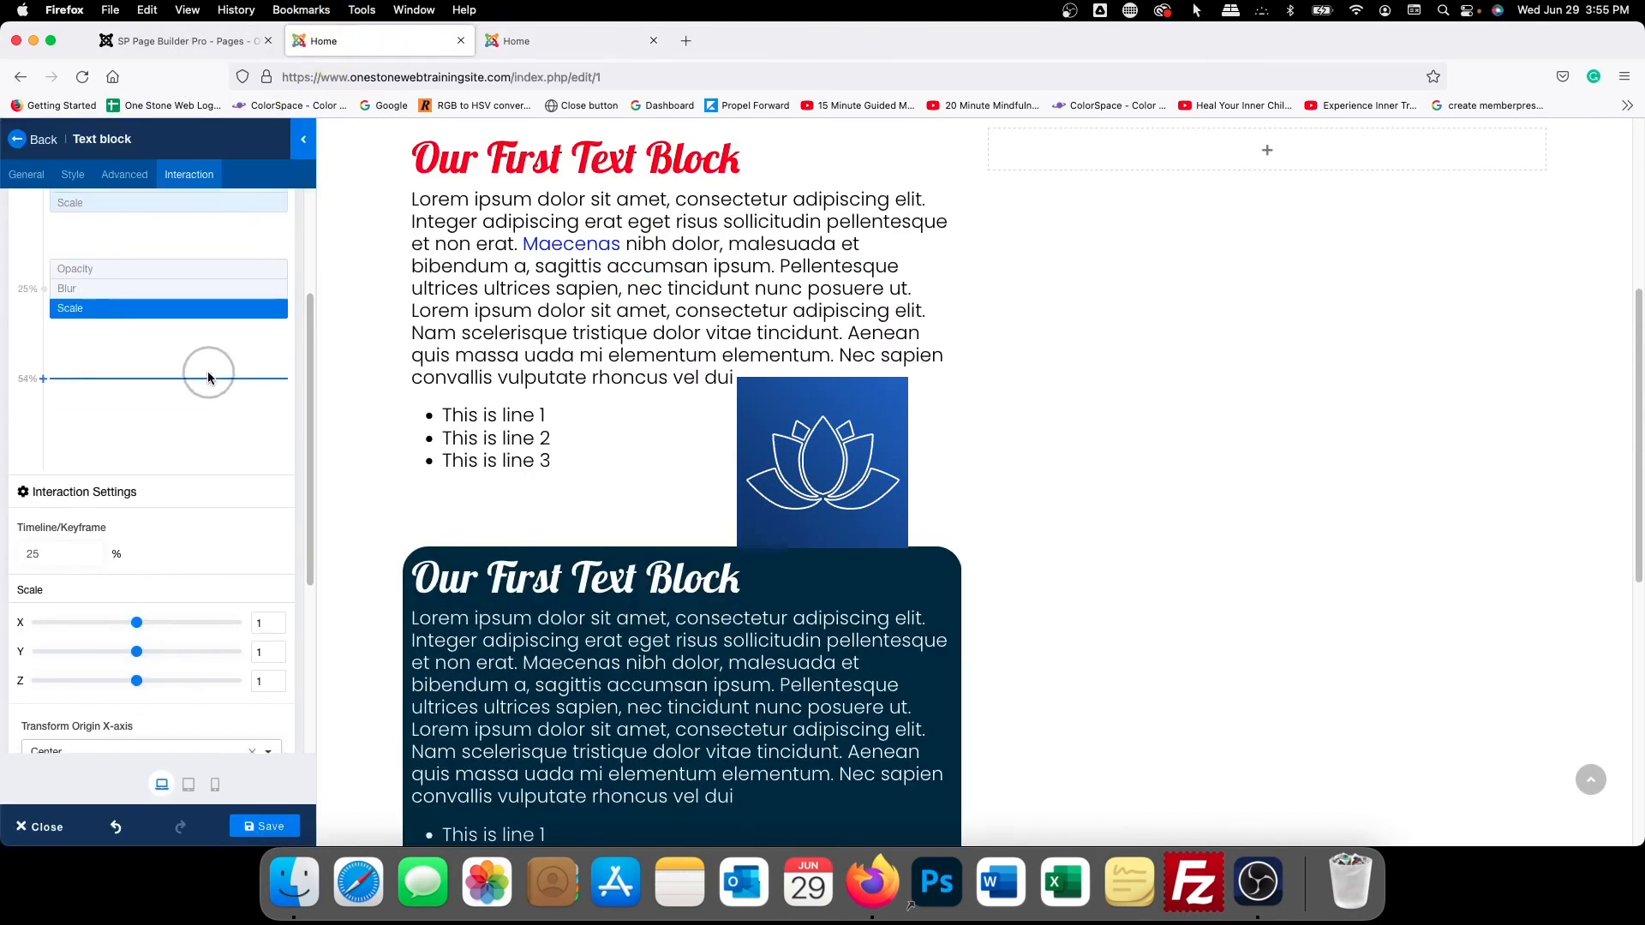
pyautogui.moveTo(208, 377); pyautogui.dragTo(129, 363)
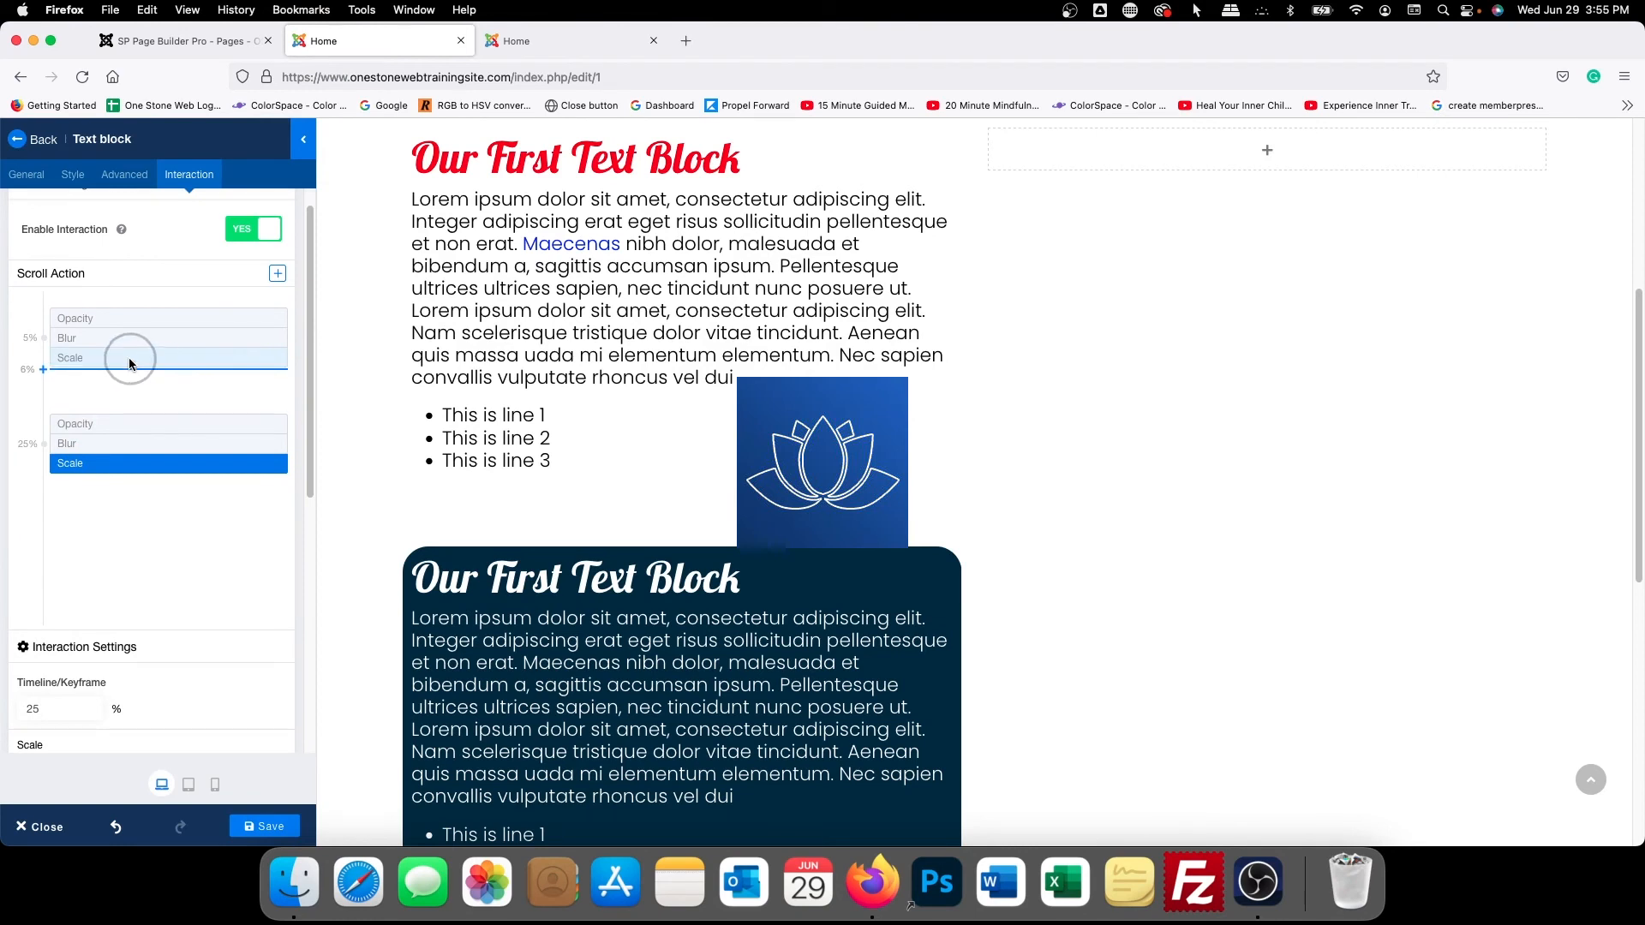
pyautogui.click(129, 360)
pyautogui.scroll(-2, 121, 383)
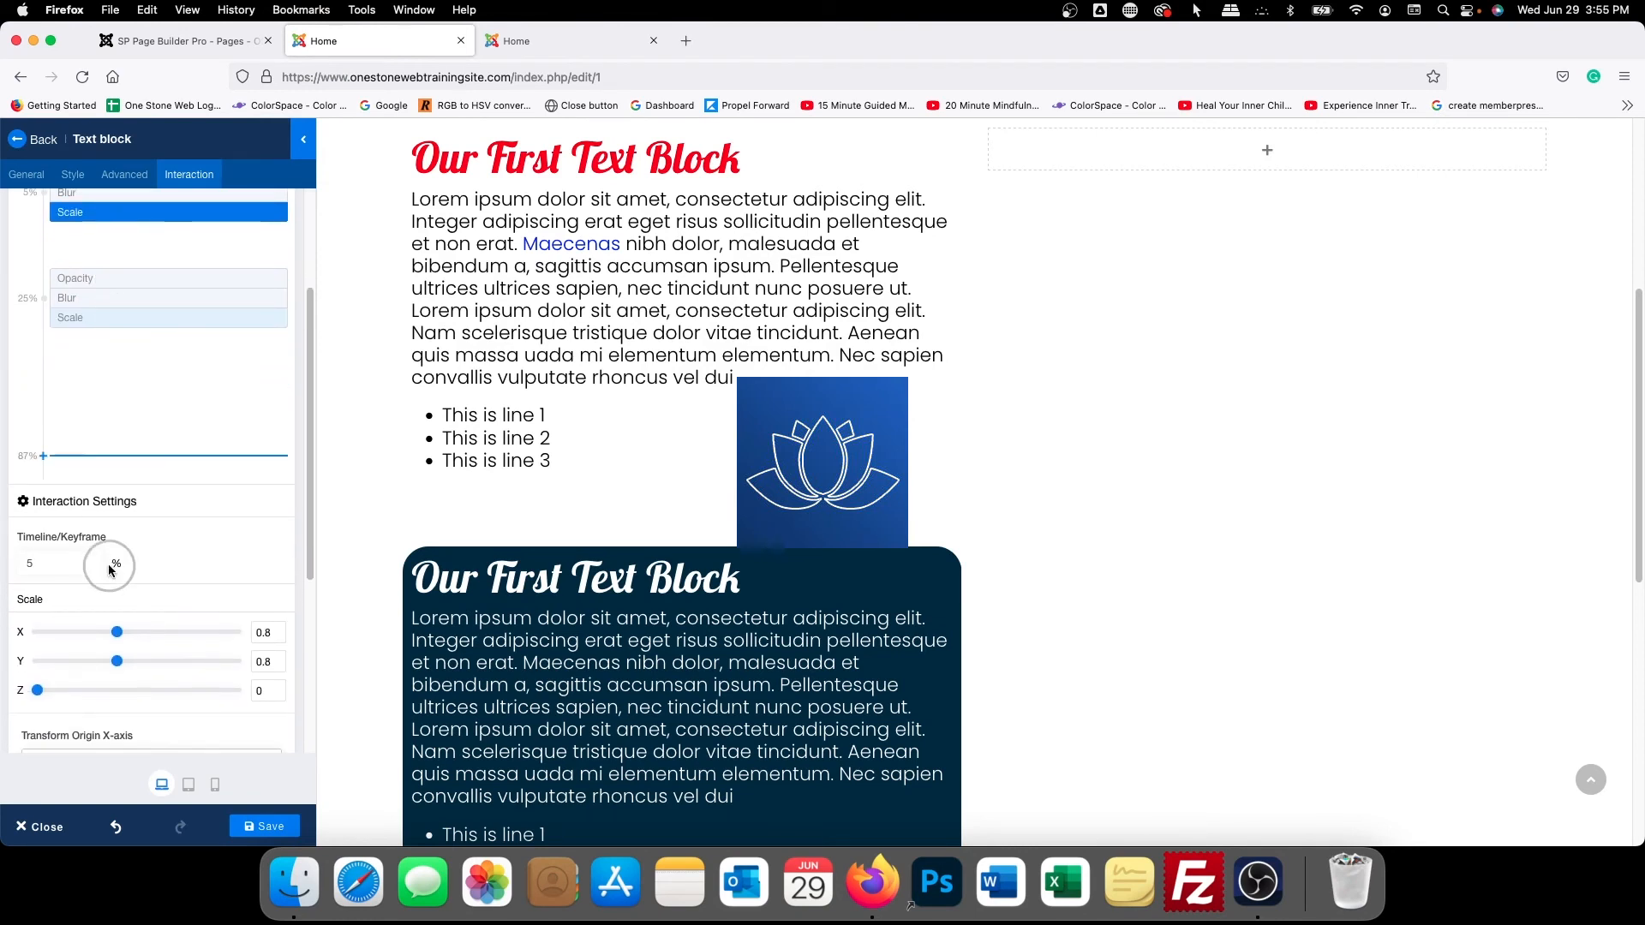
pyautogui.click(28, 567)
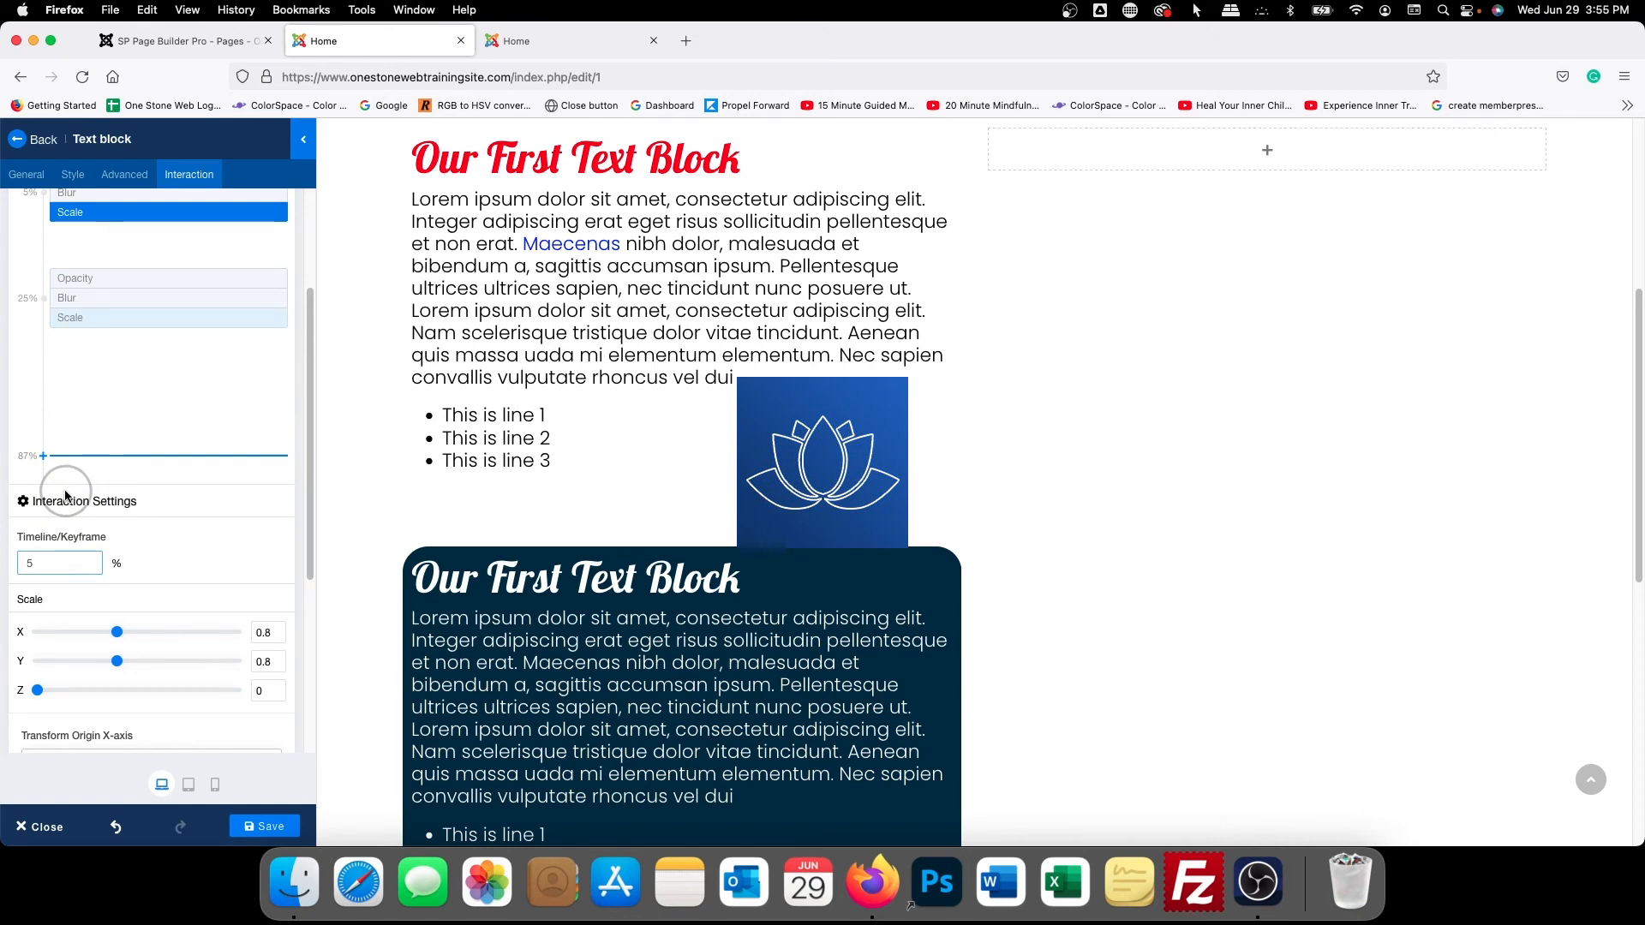
pyautogui.write('1')
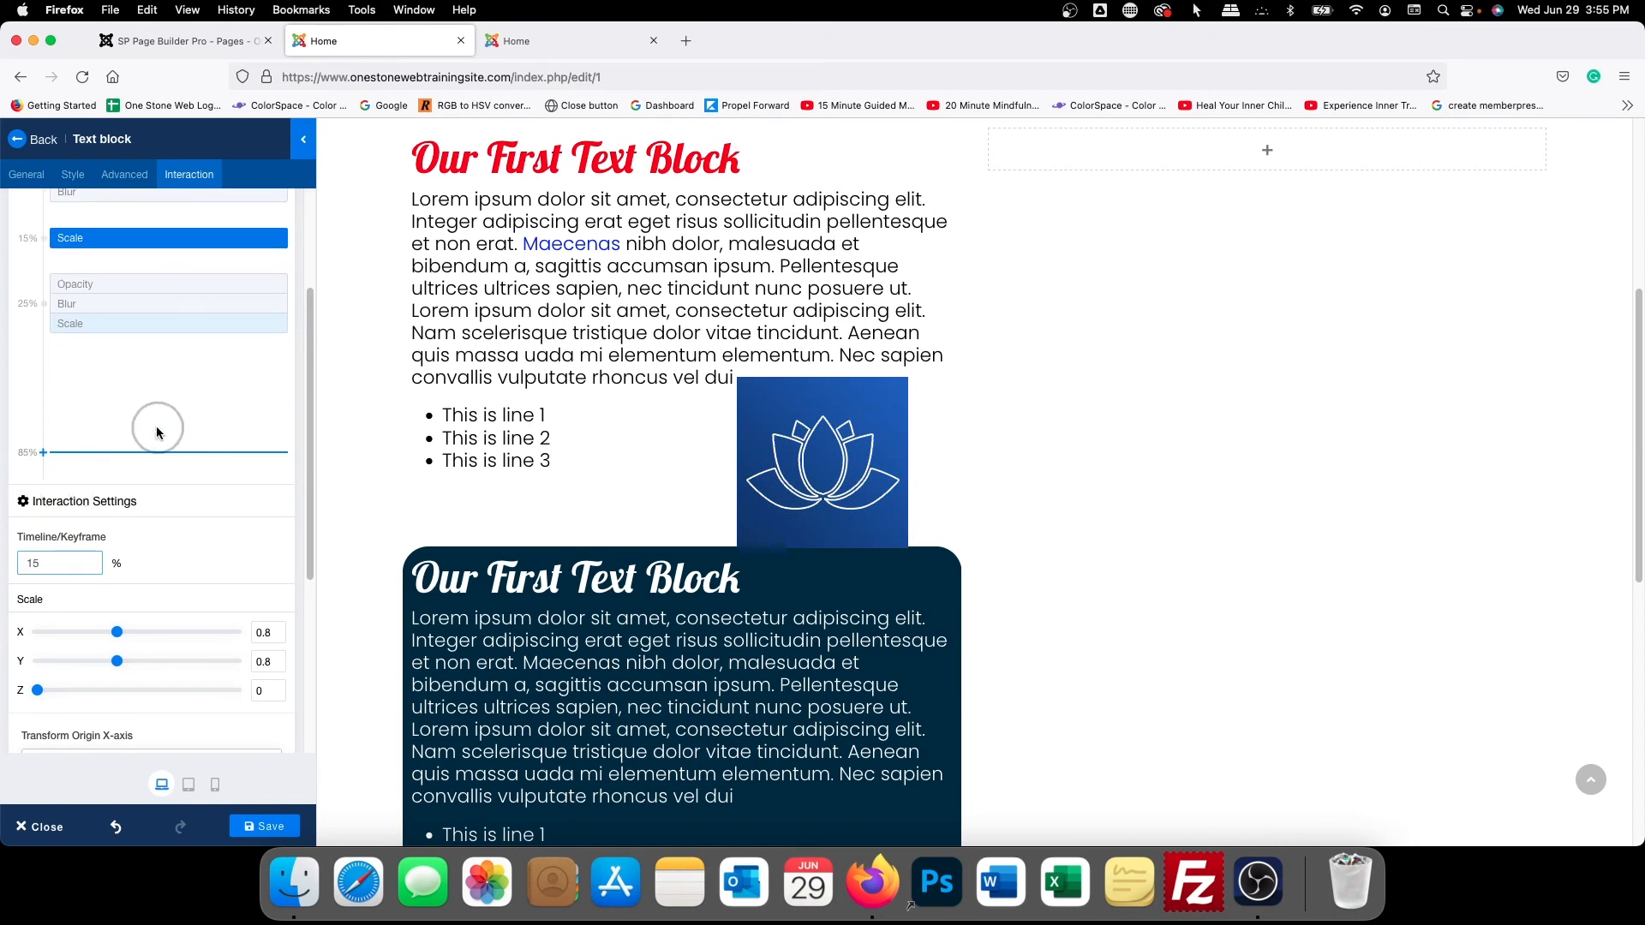
# Set the ending Scale keyframe's timeline position to 35% and save the page
pyautogui.click(125, 323)
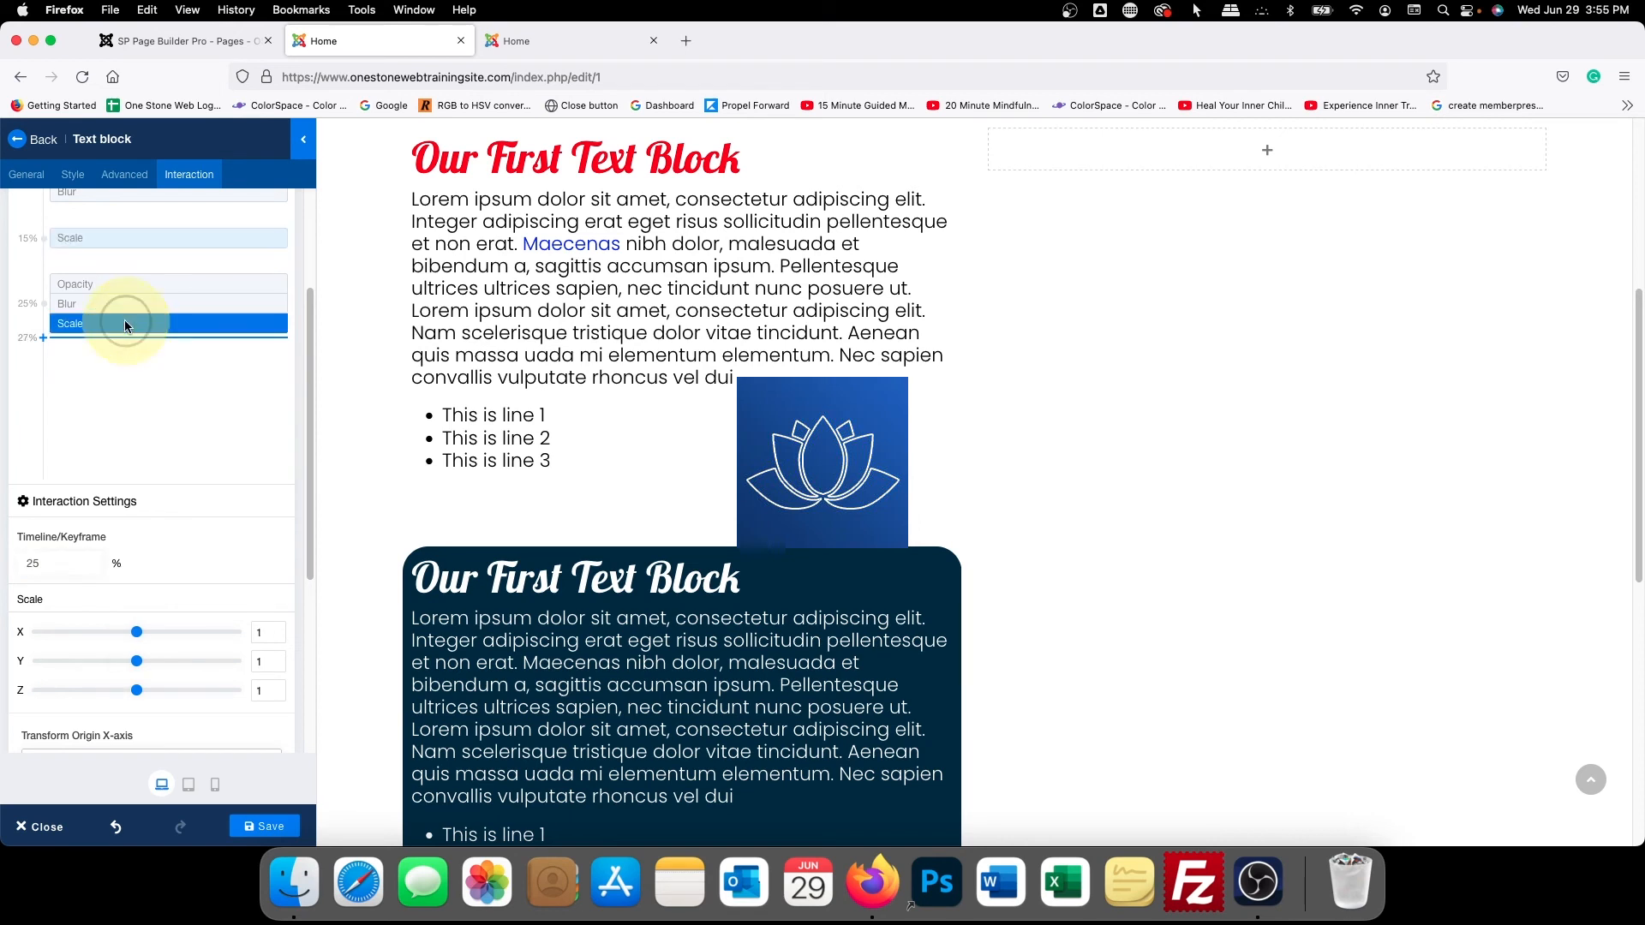
pyautogui.click(31, 561)
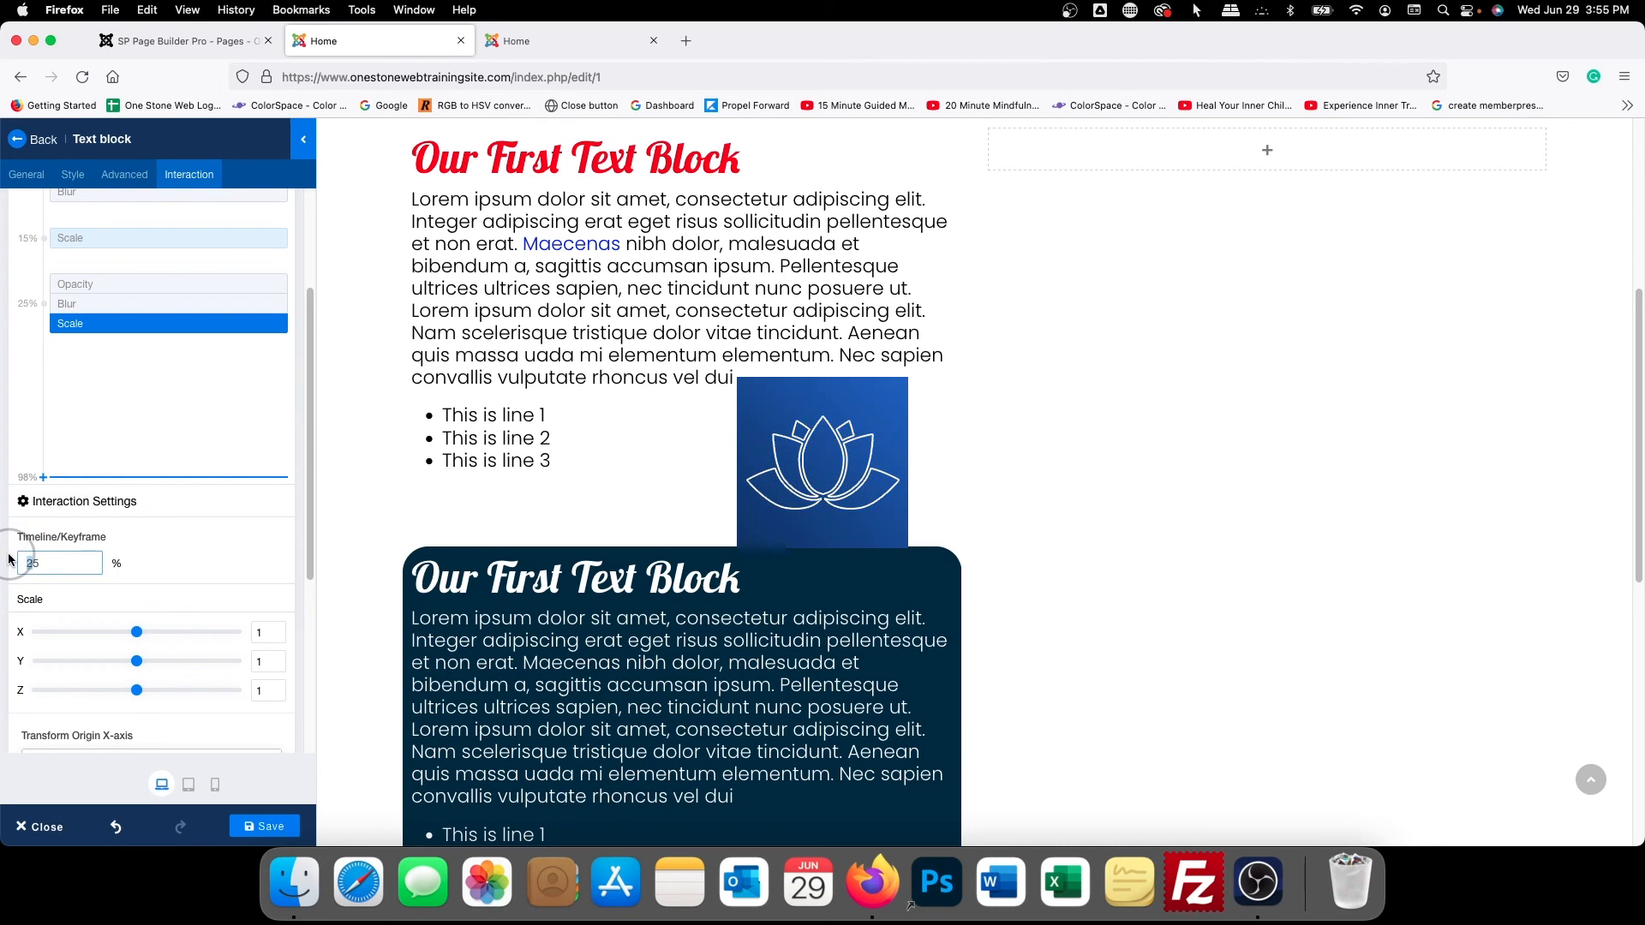
pyautogui.click(148, 39)
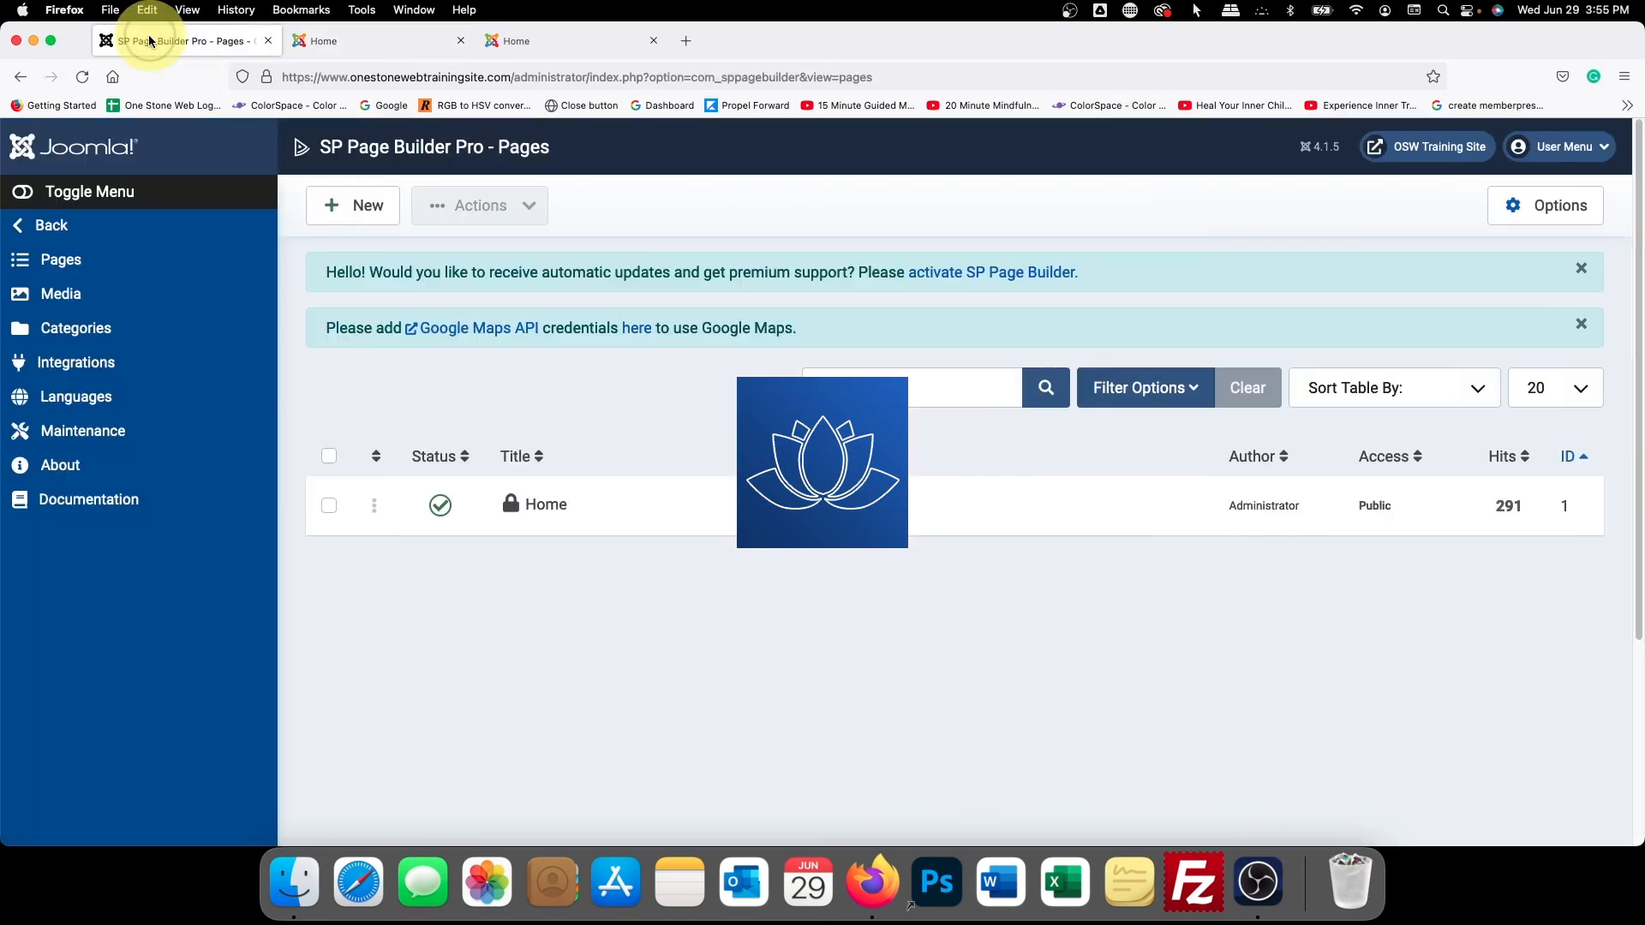
pyautogui.click(377, 40)
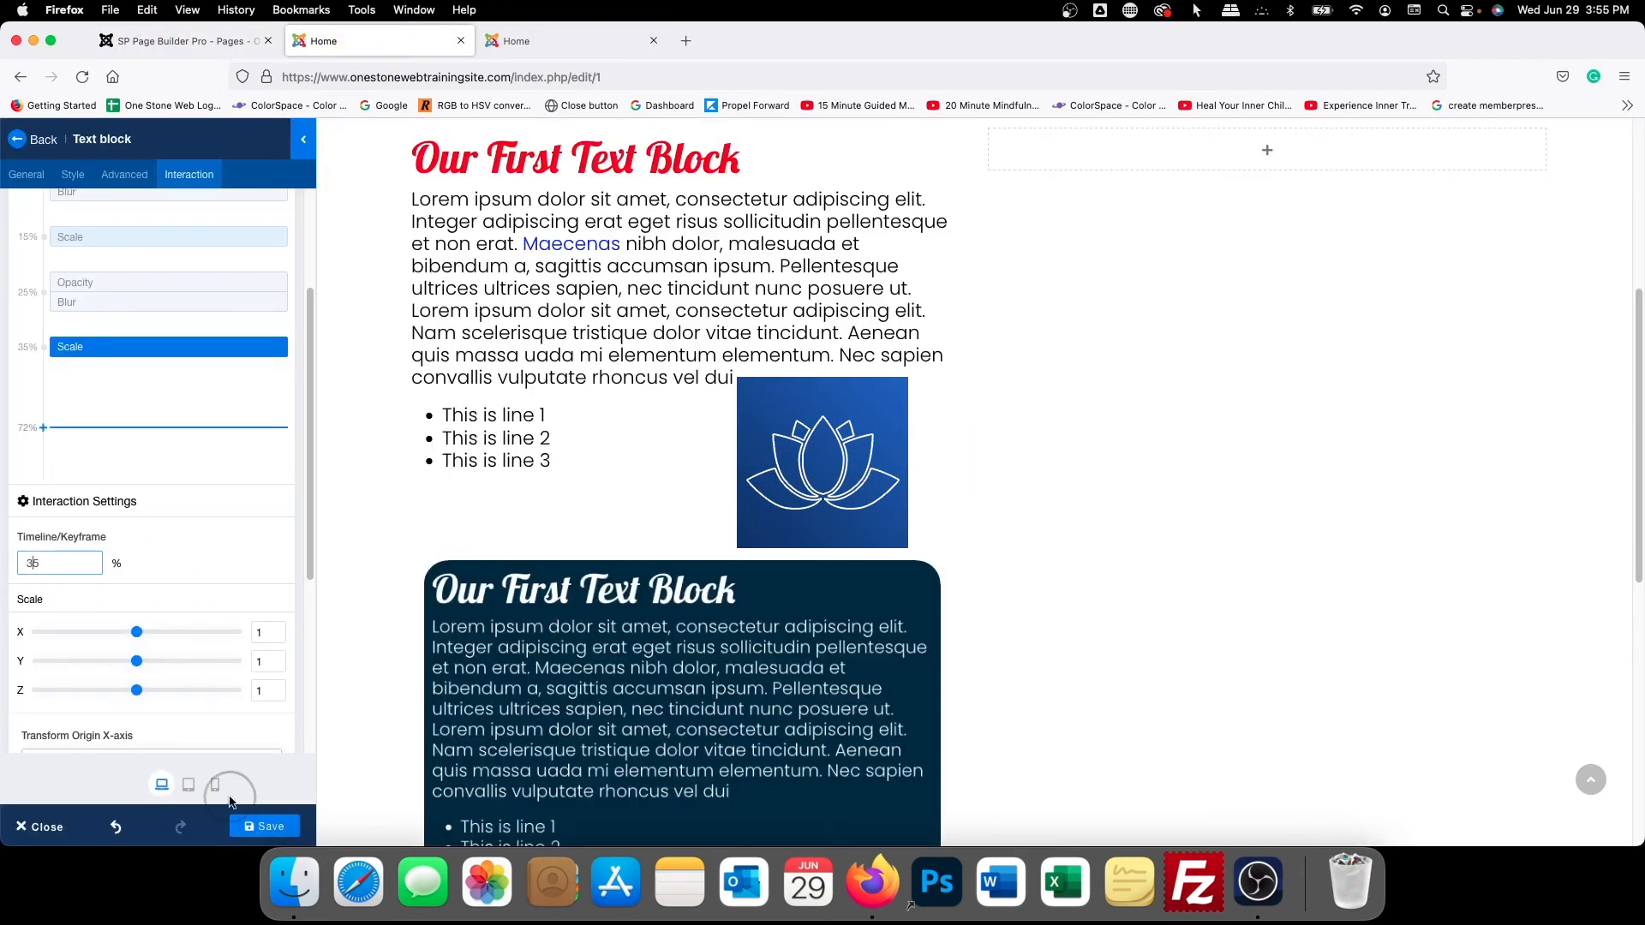
pyautogui.click(282, 835)
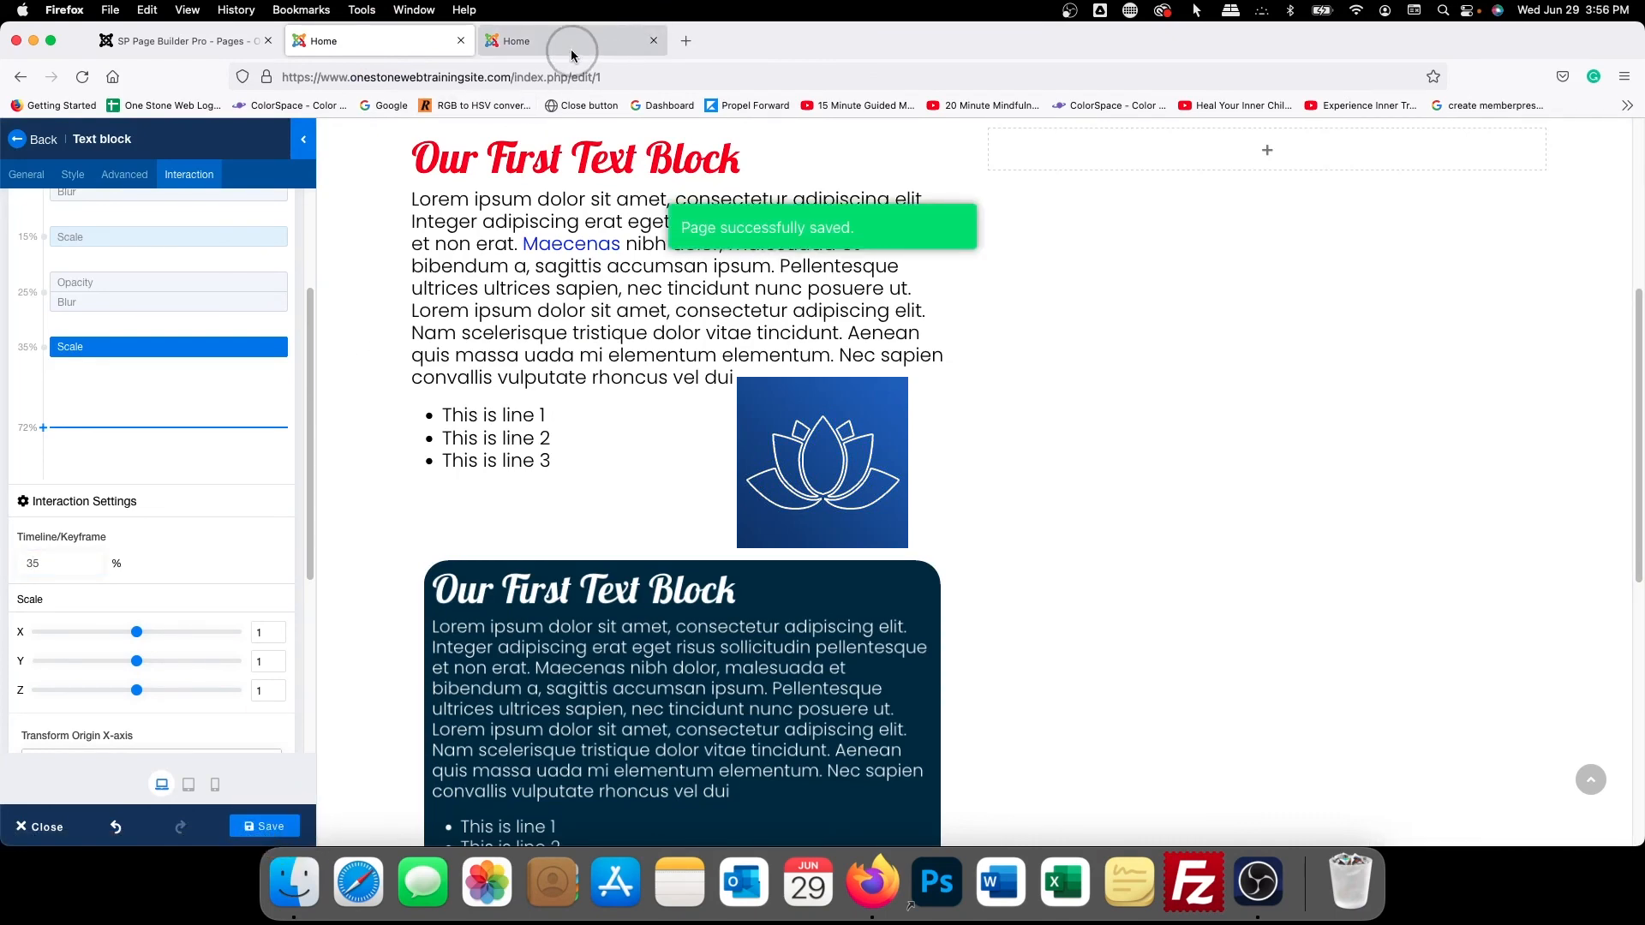
# Reload the live home page and examine the dark blue text block's scaling with the shifted 15% and 35% keyframes
pyautogui.click(557, 40)
pyautogui.click(82, 76)
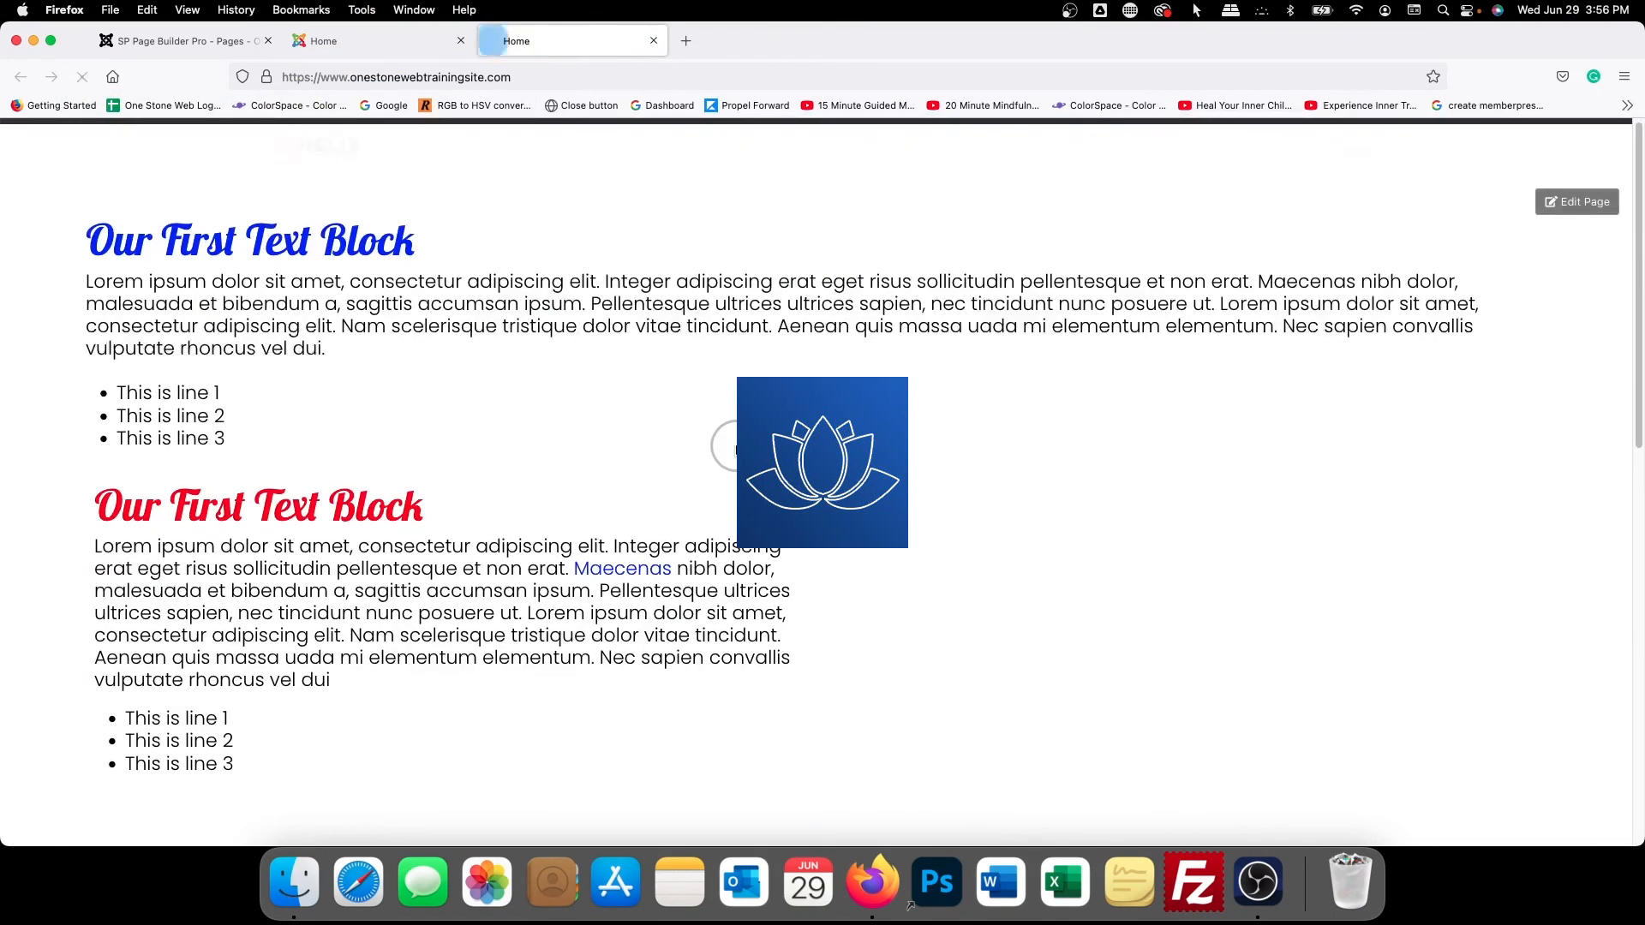
pyautogui.scroll(-5, 821, 445)
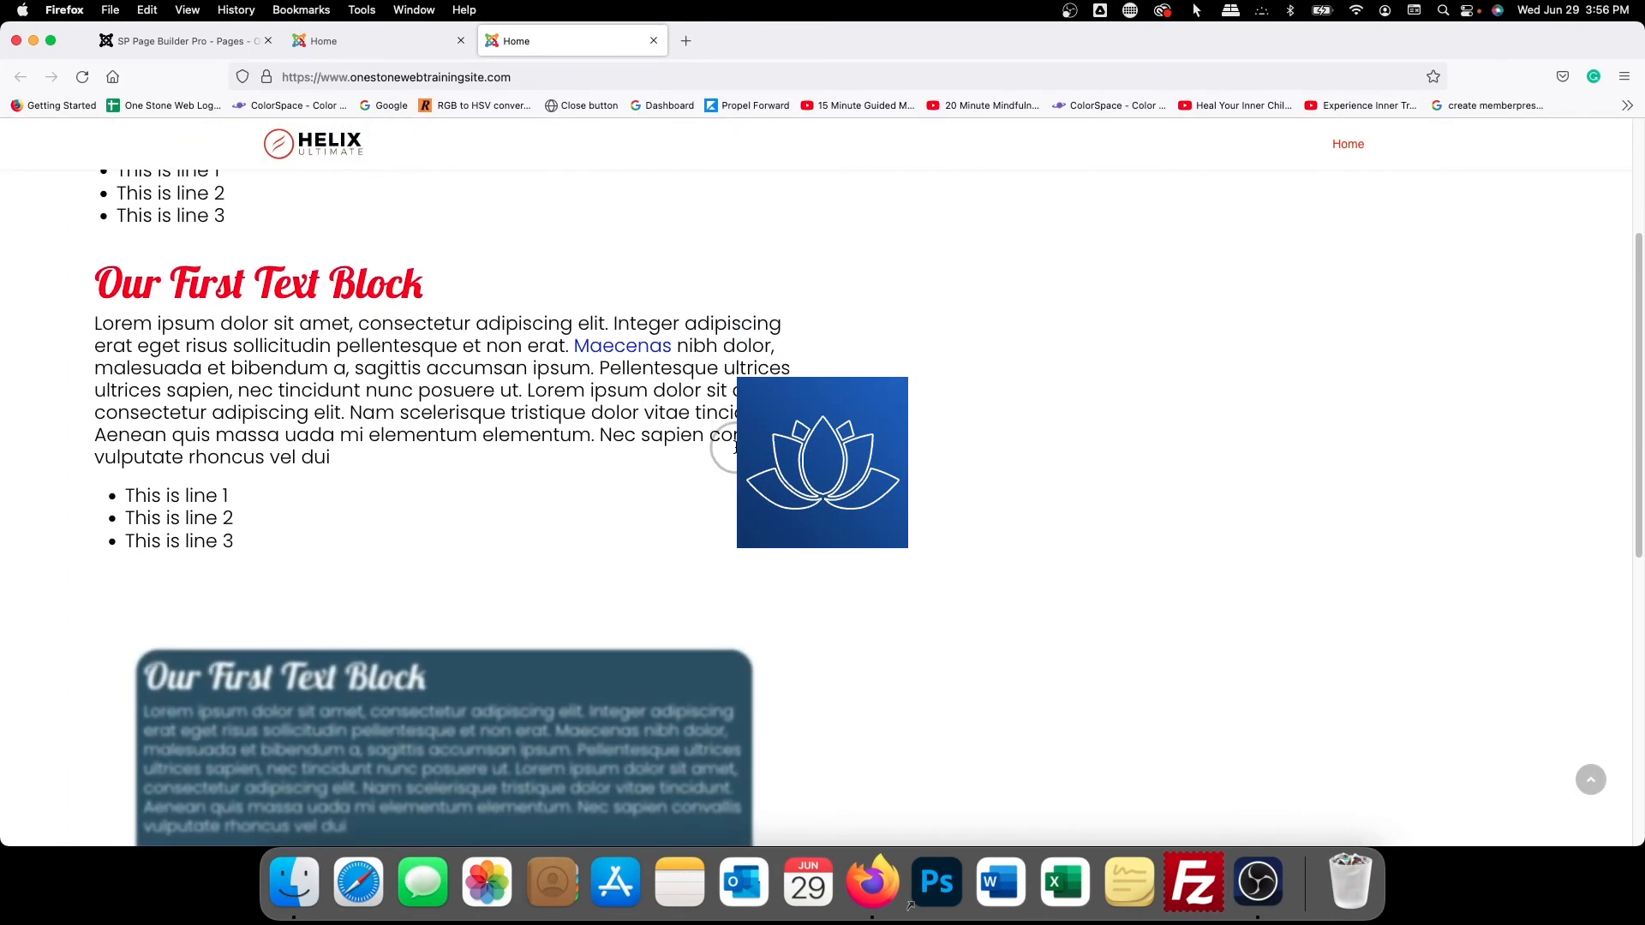
pyautogui.scroll(4, 735, 446)
pyautogui.scroll(-6, 735, 446)
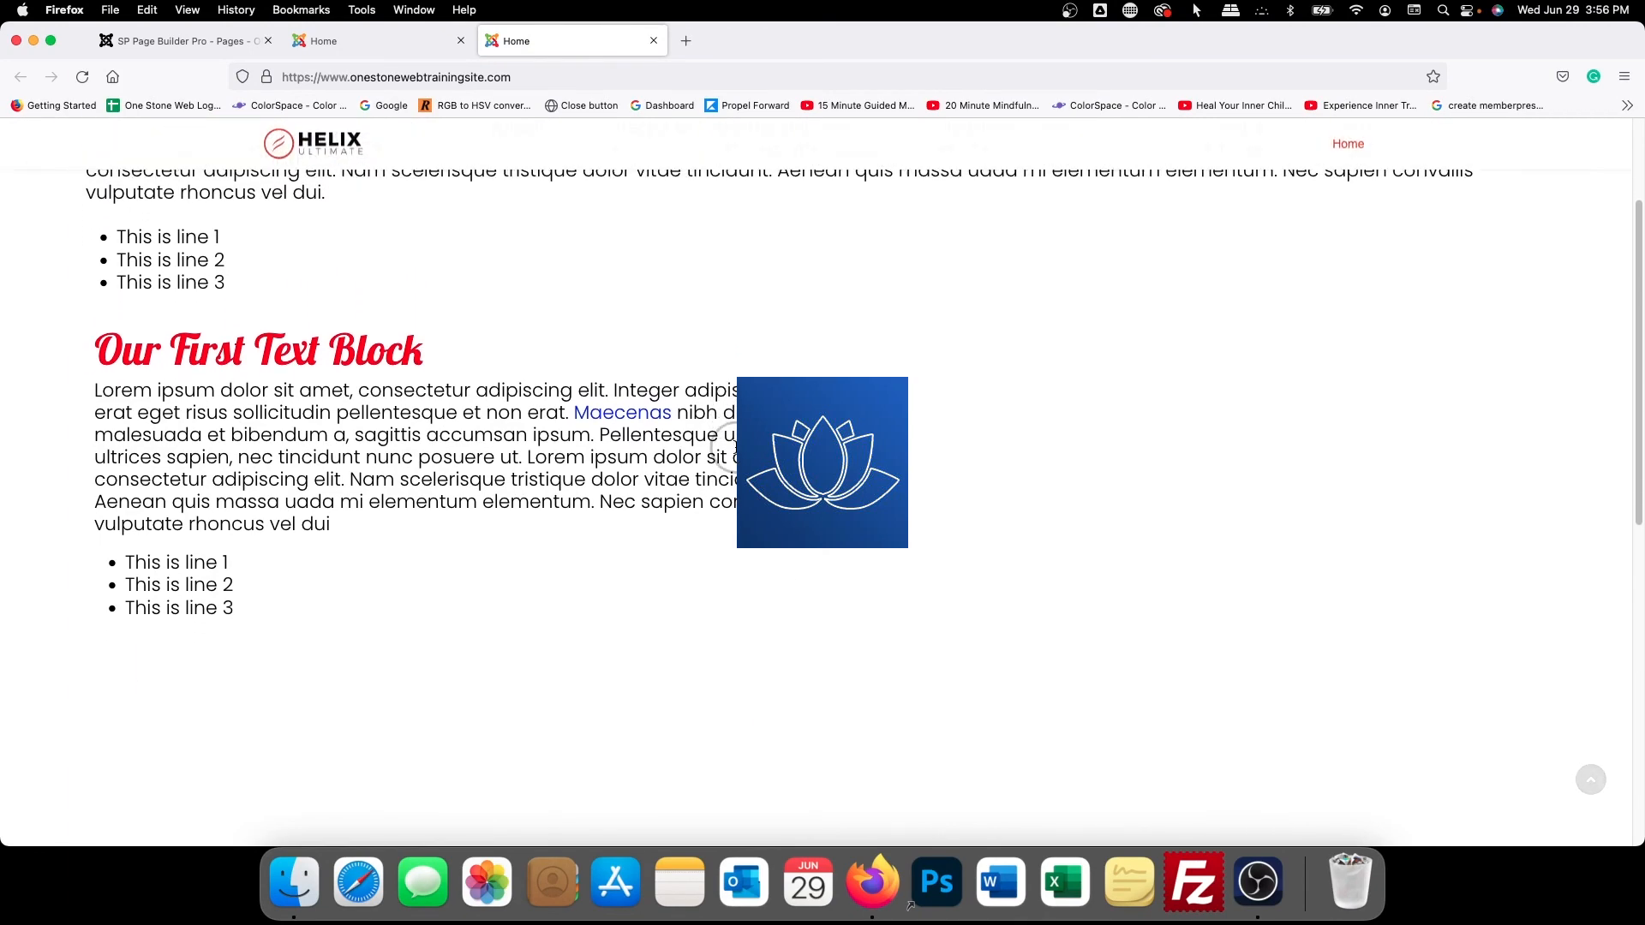
pyautogui.scroll(-3, 735, 447)
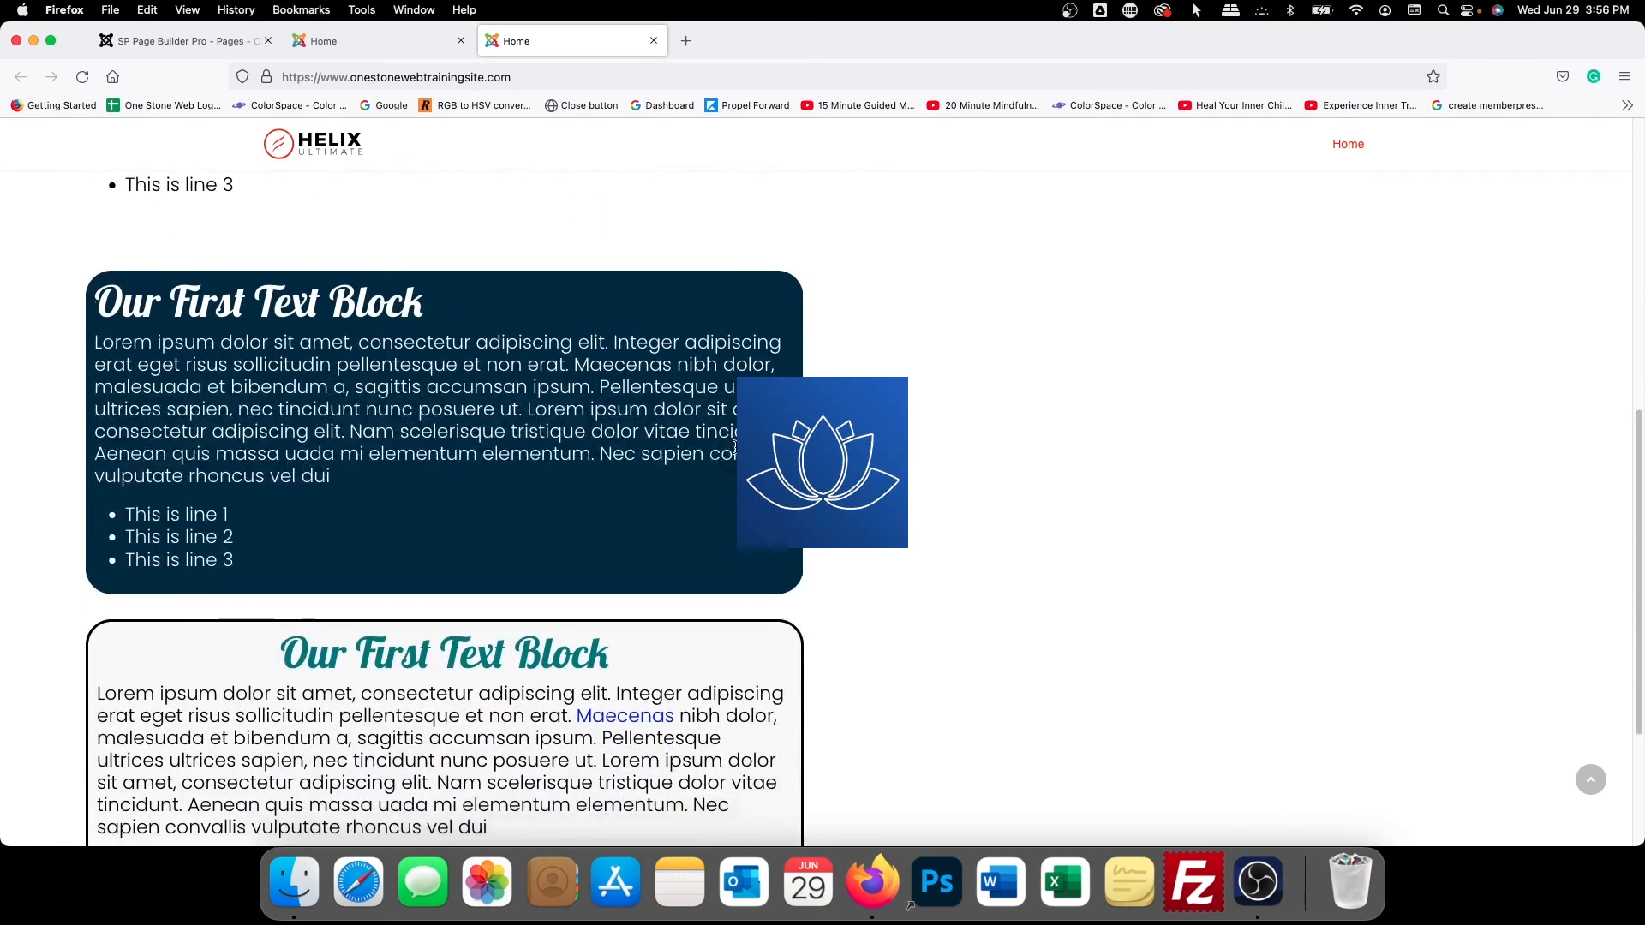
pyautogui.scroll(5, 735, 446)
# Return to the page editor, review the text block's interaction timeline and settings, and preview its scroll effects on the canvas
pyautogui.click(368, 41)
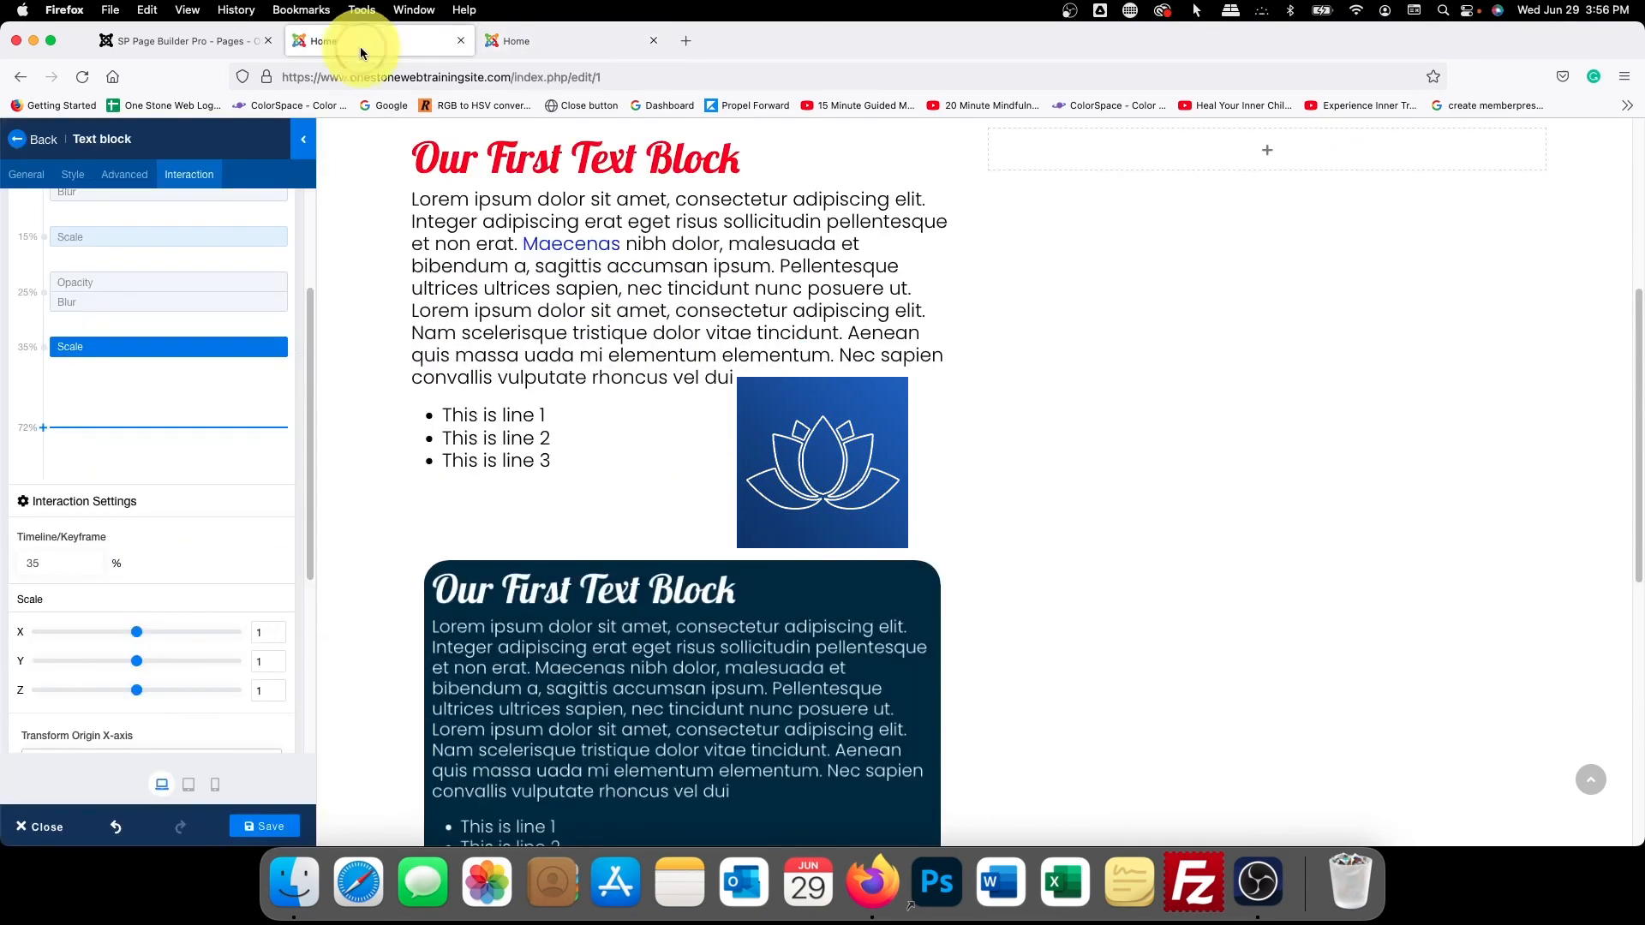
pyautogui.scroll(3, 163, 395)
pyautogui.scroll(-5, 168, 401)
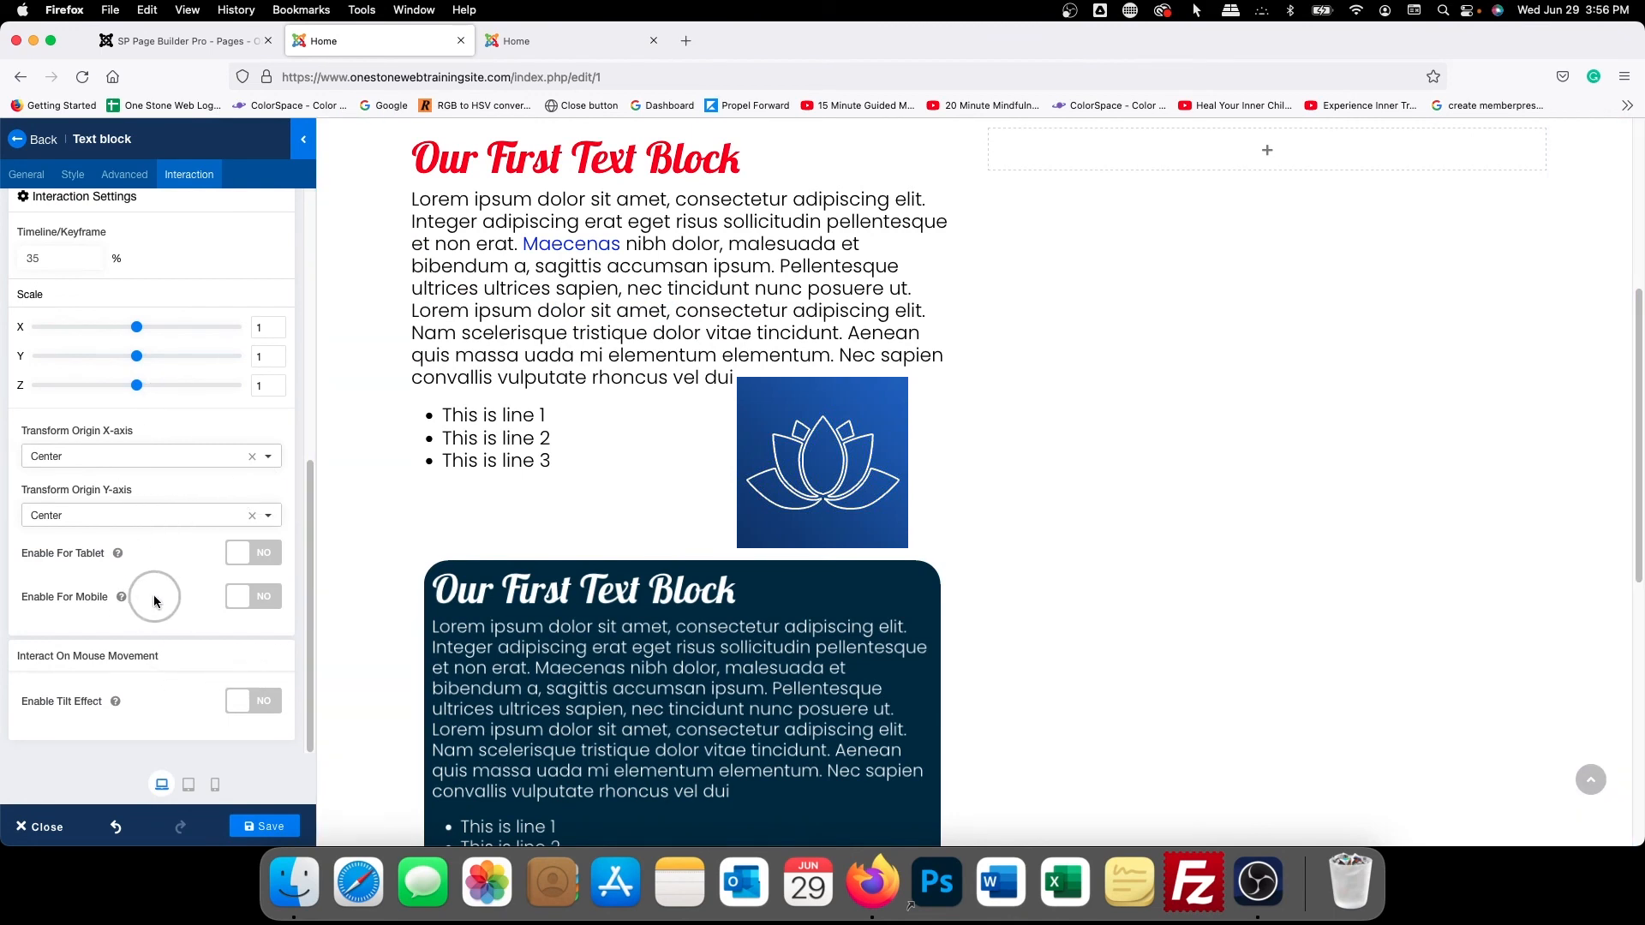
pyautogui.scroll(5, 155, 600)
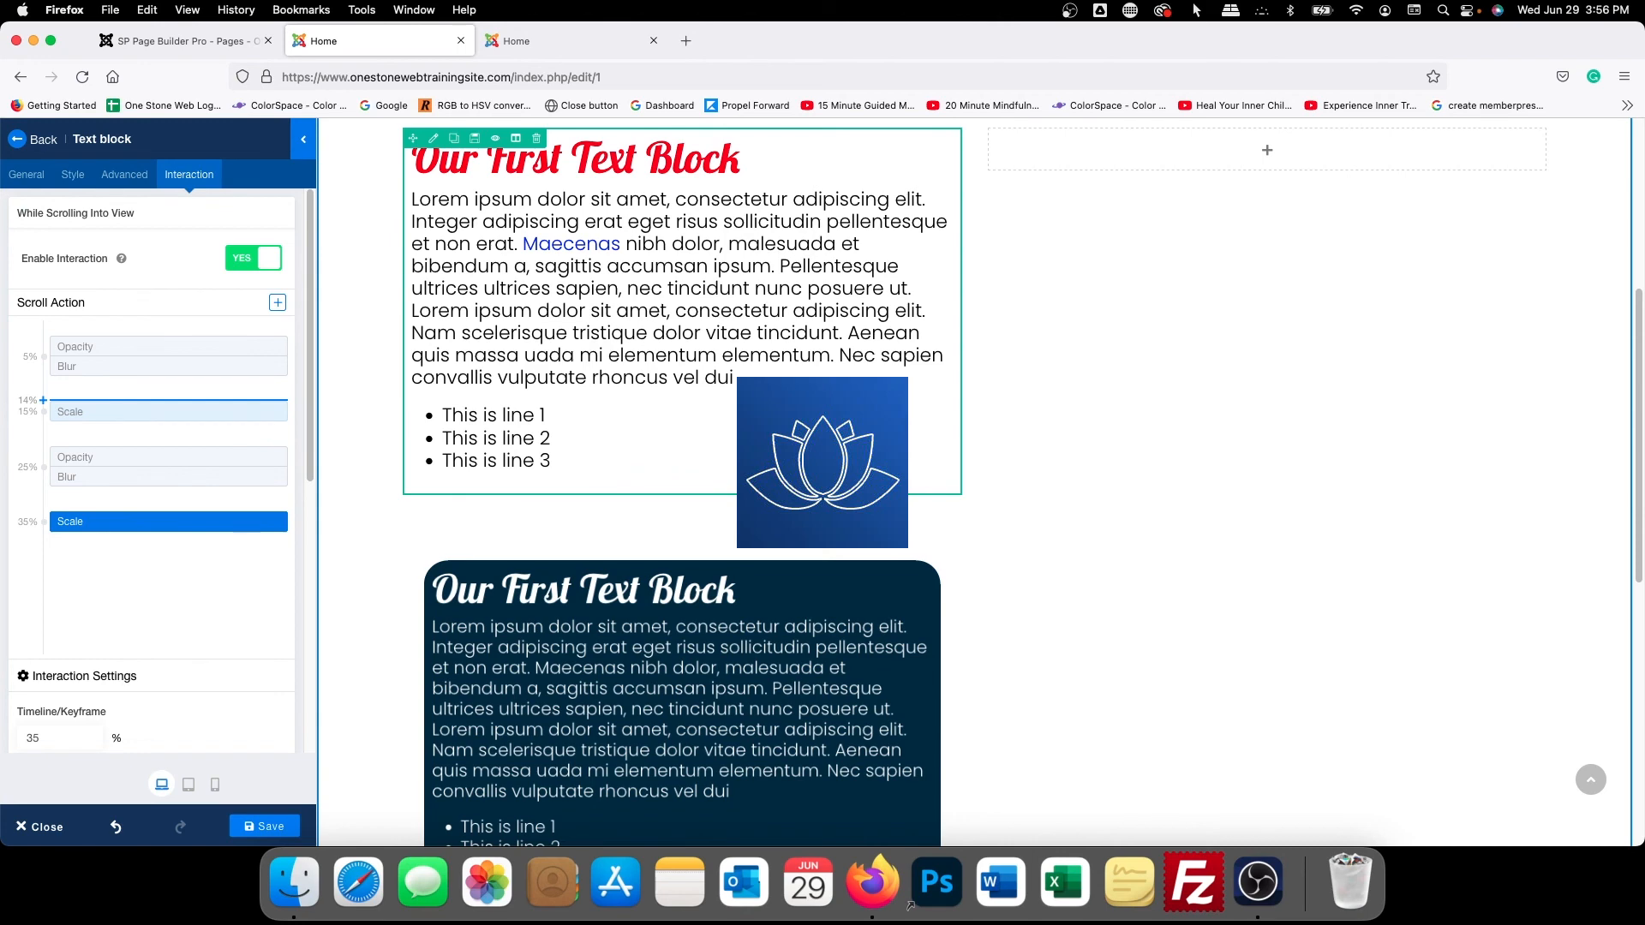
pyautogui.scroll(5, 996, 491)
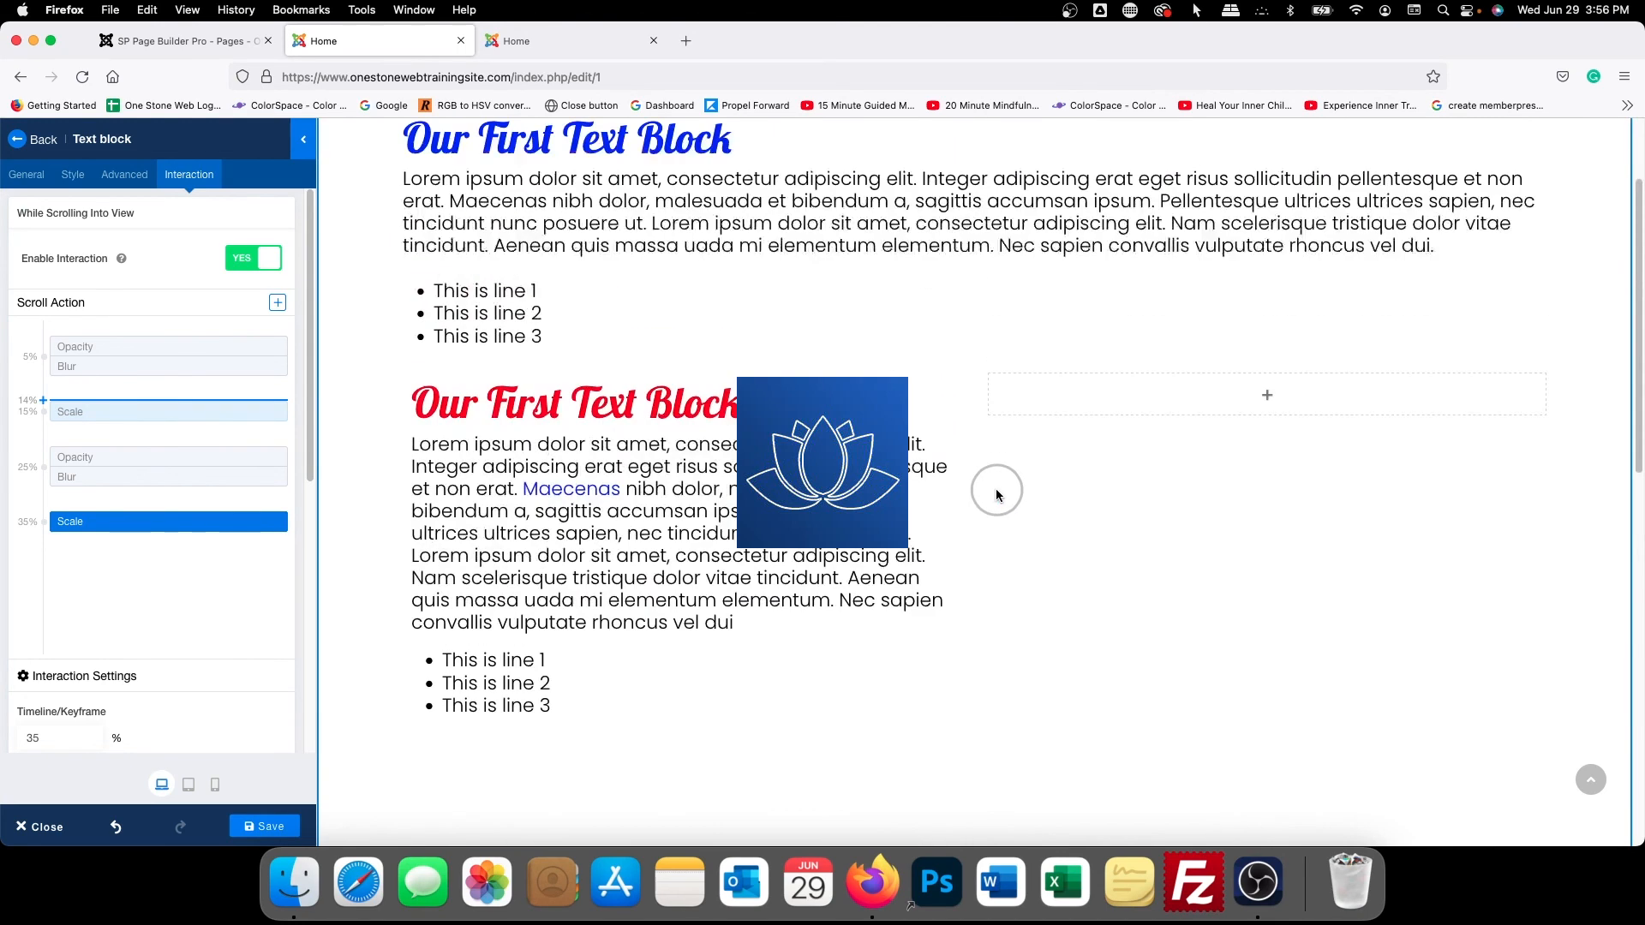
pyautogui.scroll(-4, 949, 478)
pyautogui.scroll(-2, 839, 476)
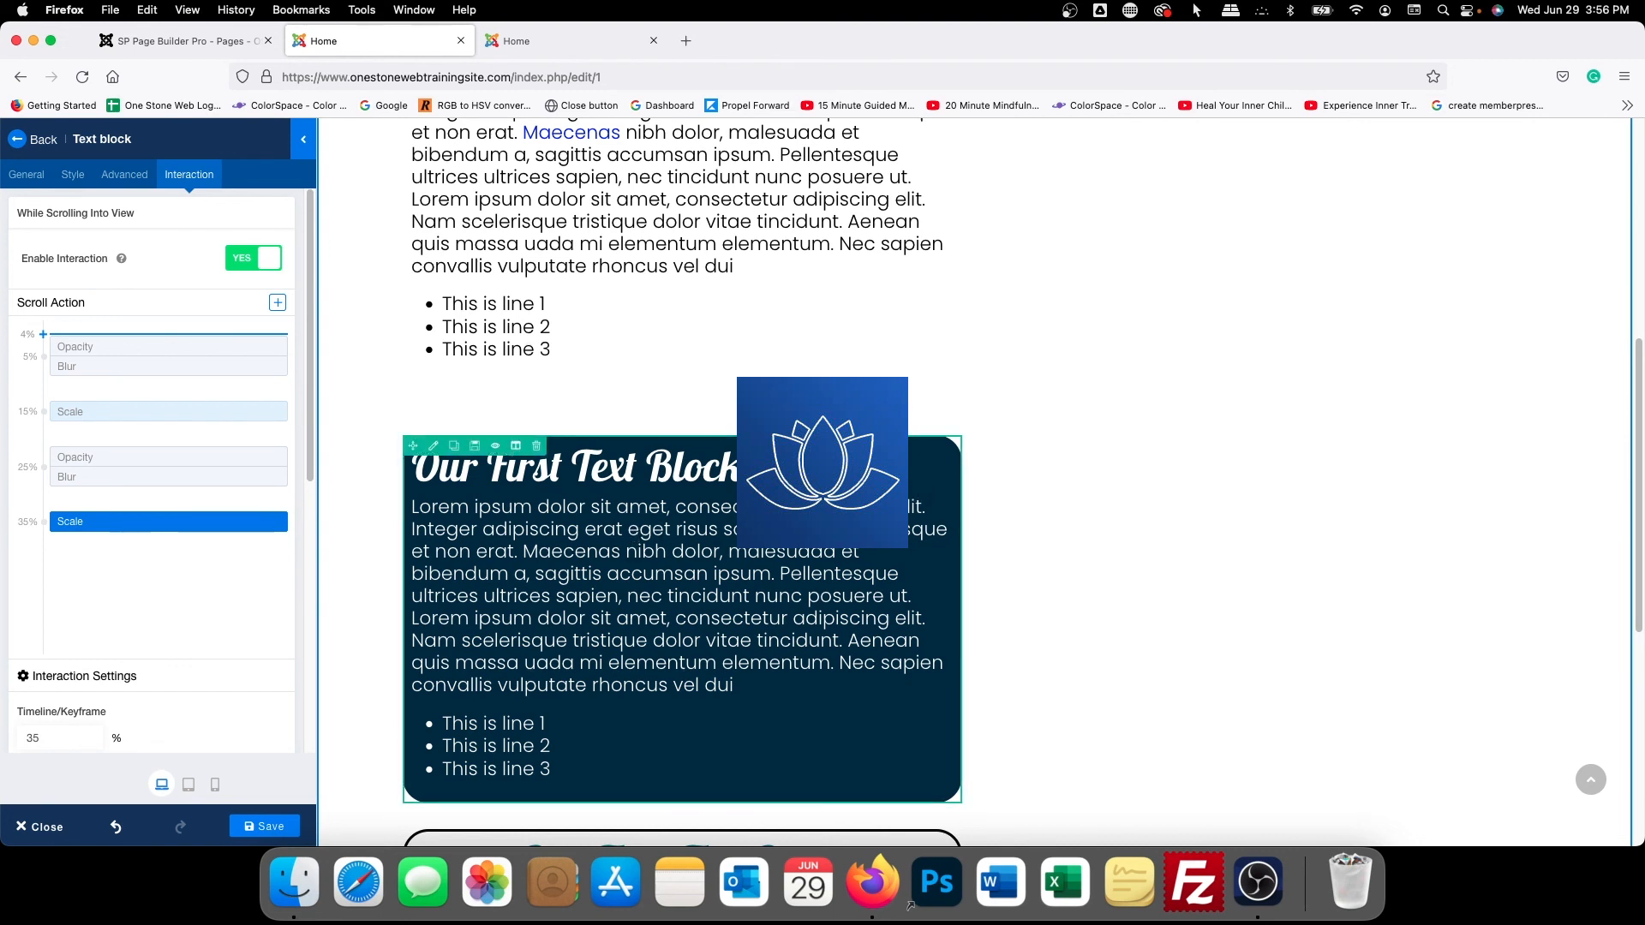
pyautogui.scroll(-3, 681, 480)
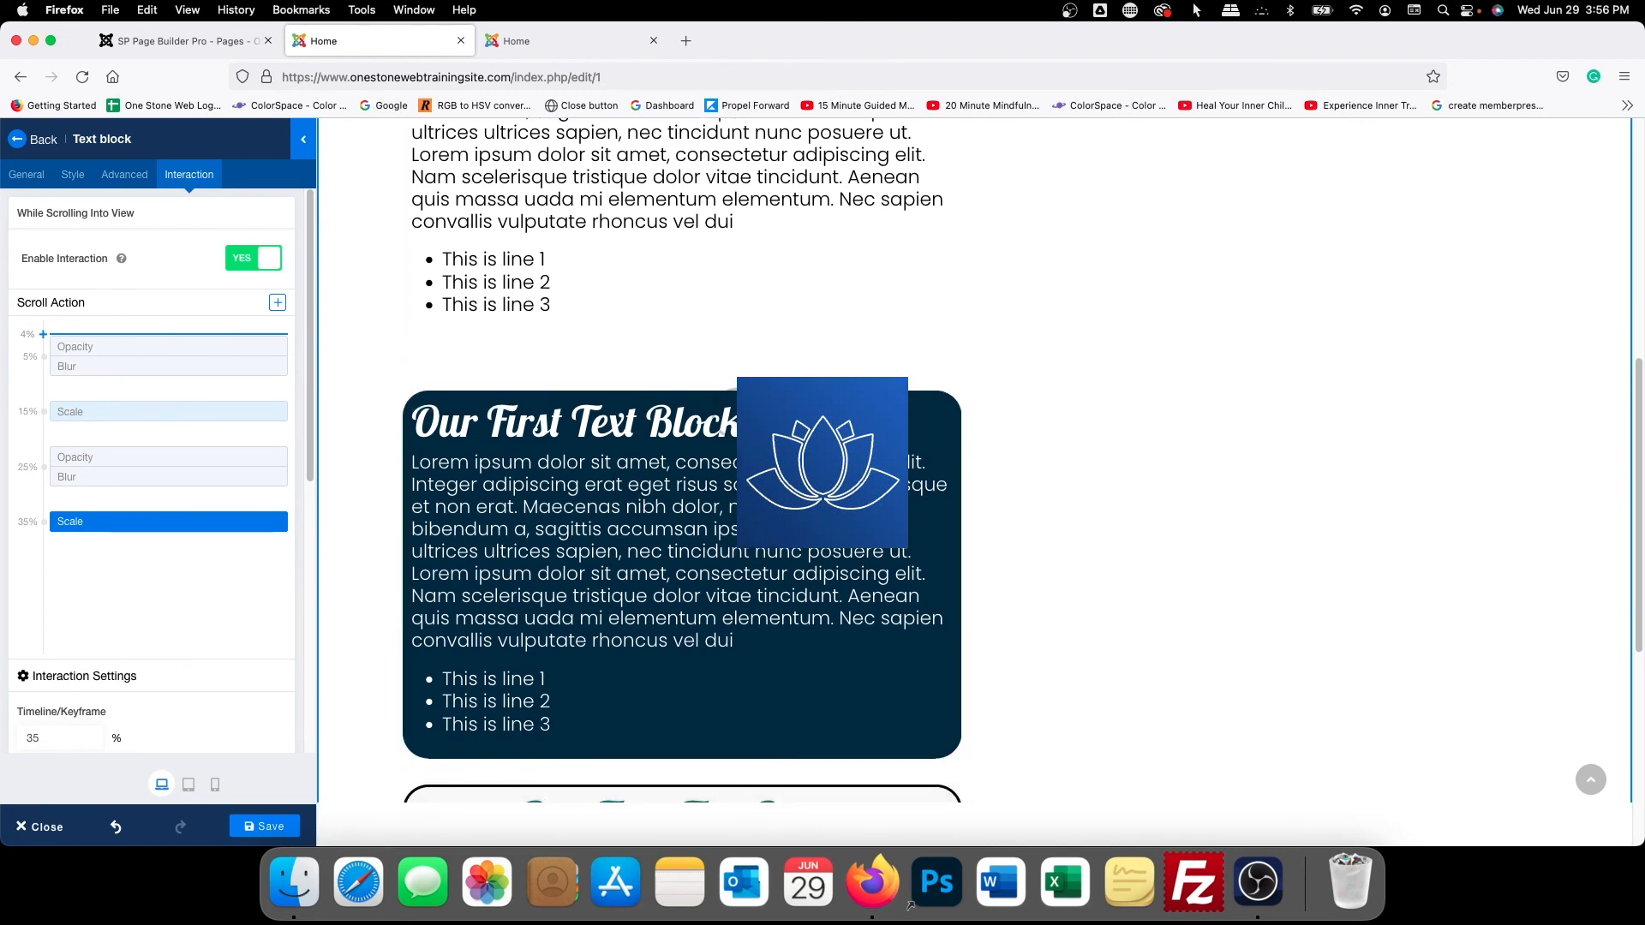